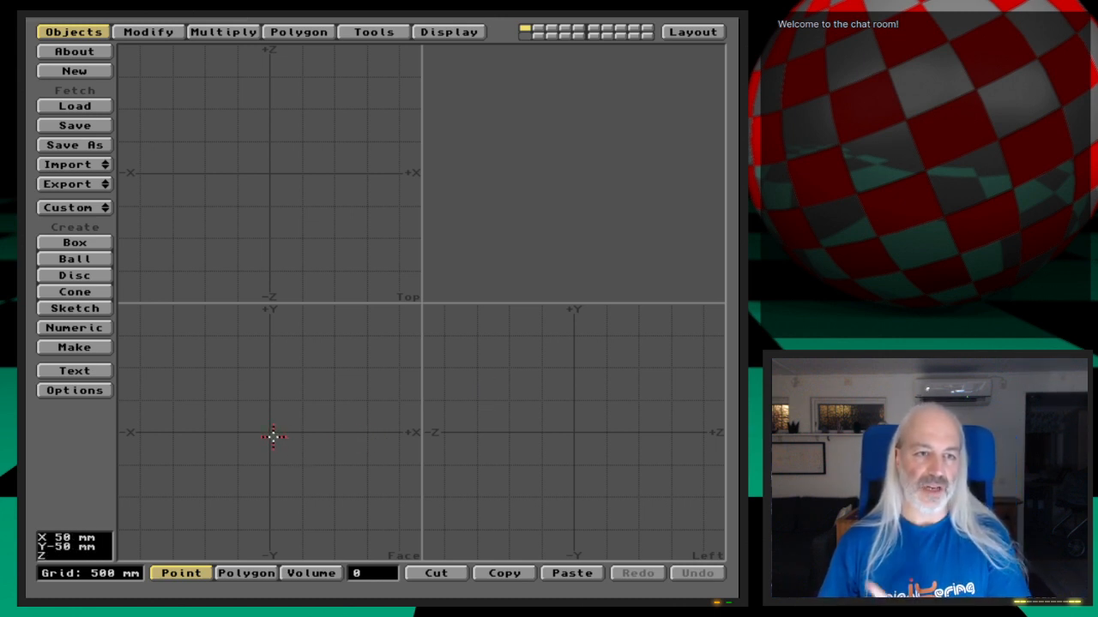
Create a Tesselation ball centred at the origin with level 4 and X, Y and Z radii of 50 Mm
left_click(93, 259)
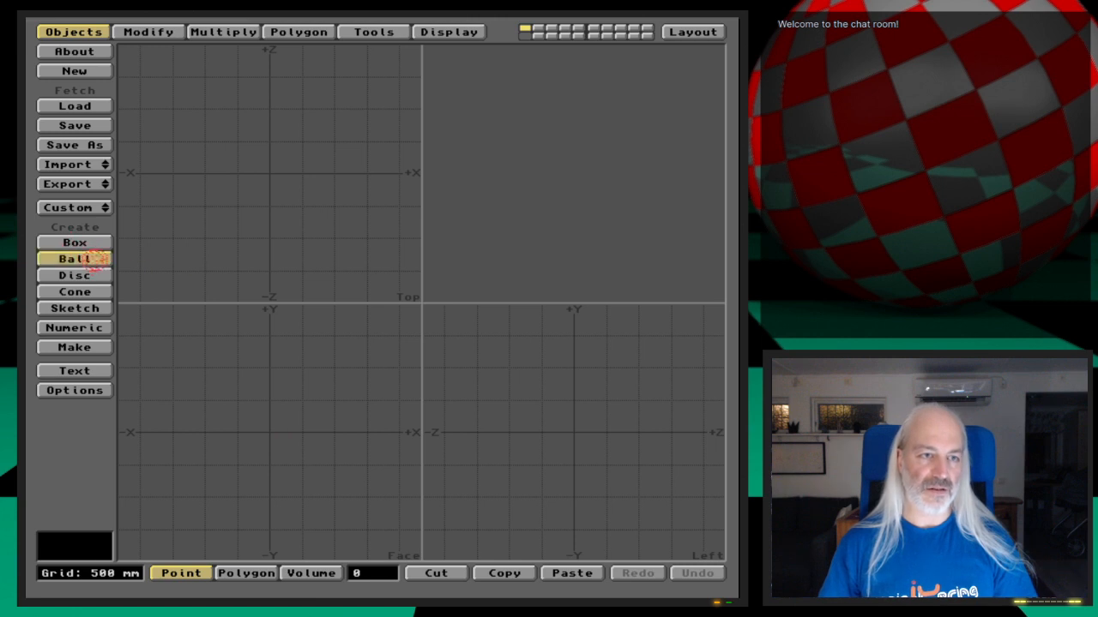
key("n")
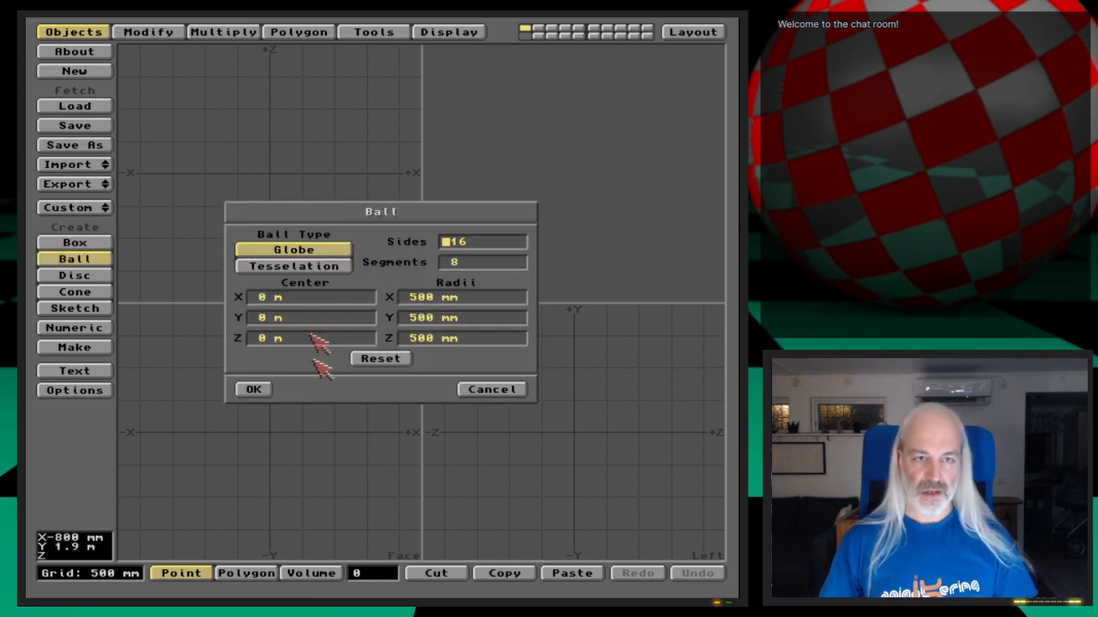
left_click(316, 266)
left_click(450, 251)
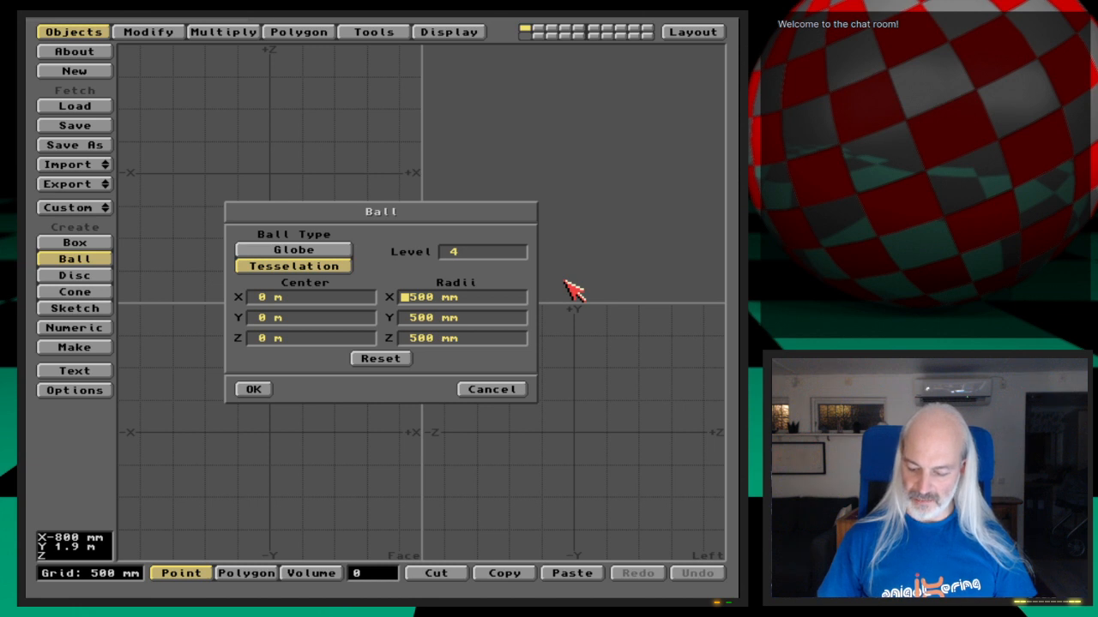
type("50Mm")
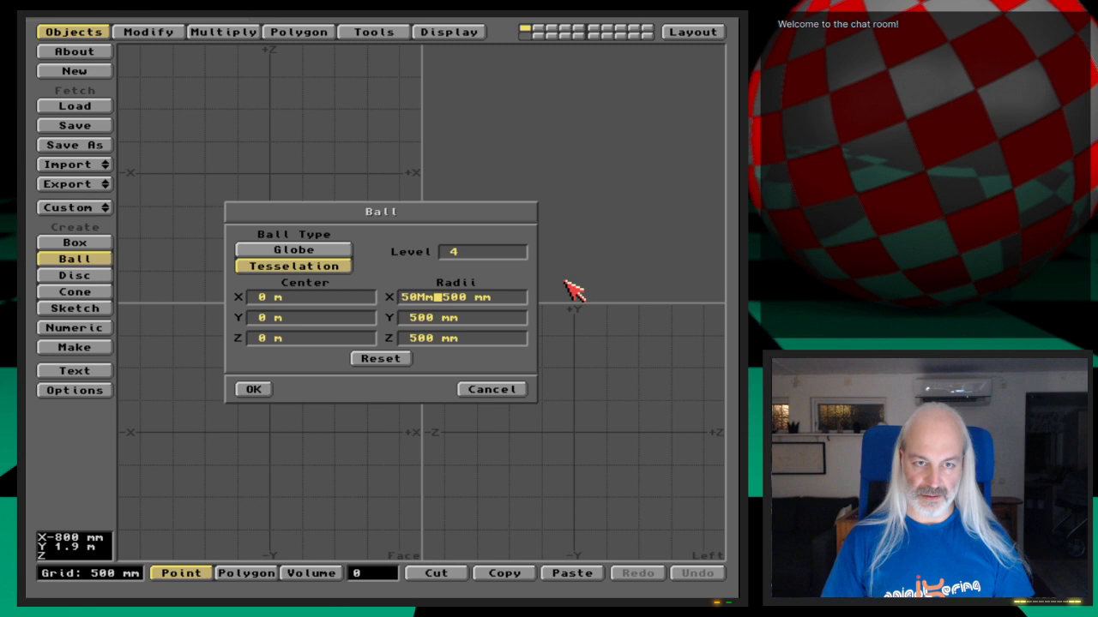
key("Tab")
type("50Mm")
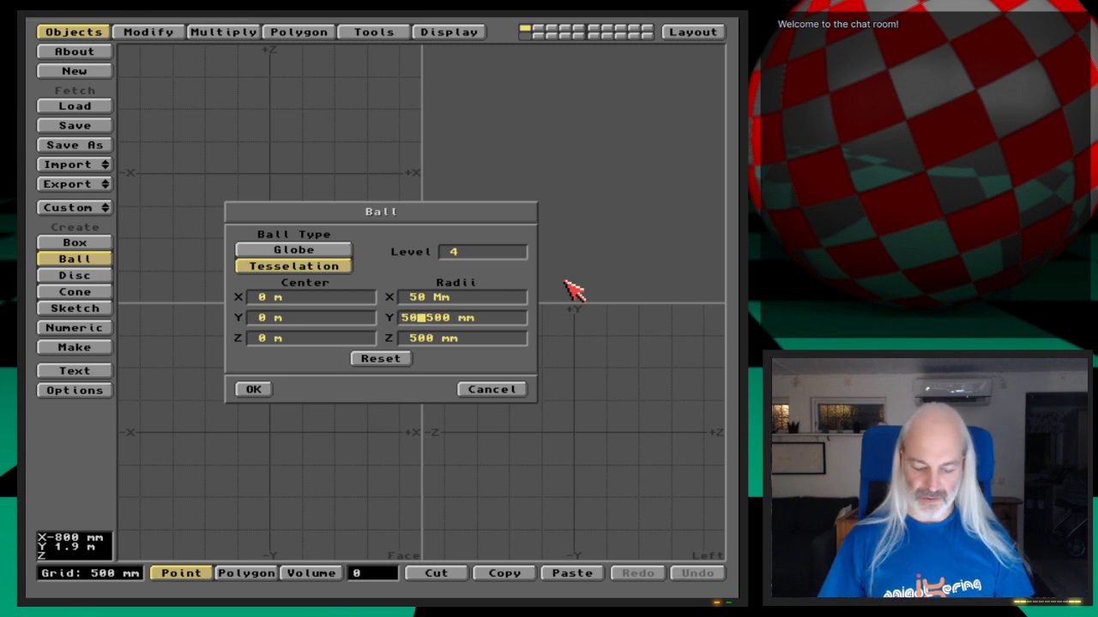
key("Tab")
type("50")
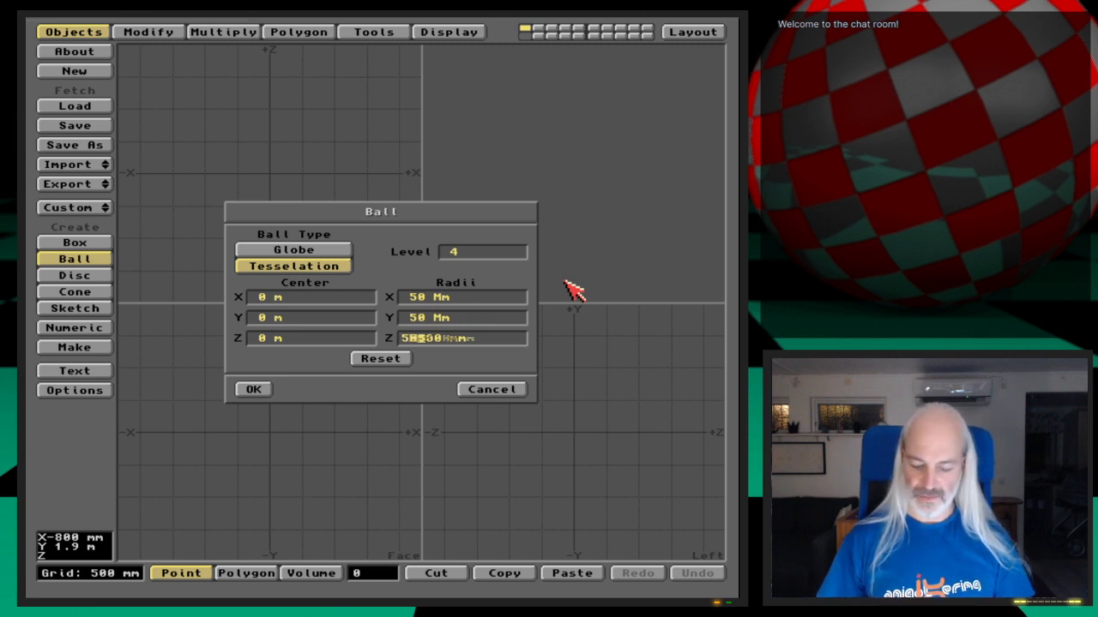
type("Mm")
key("Return")
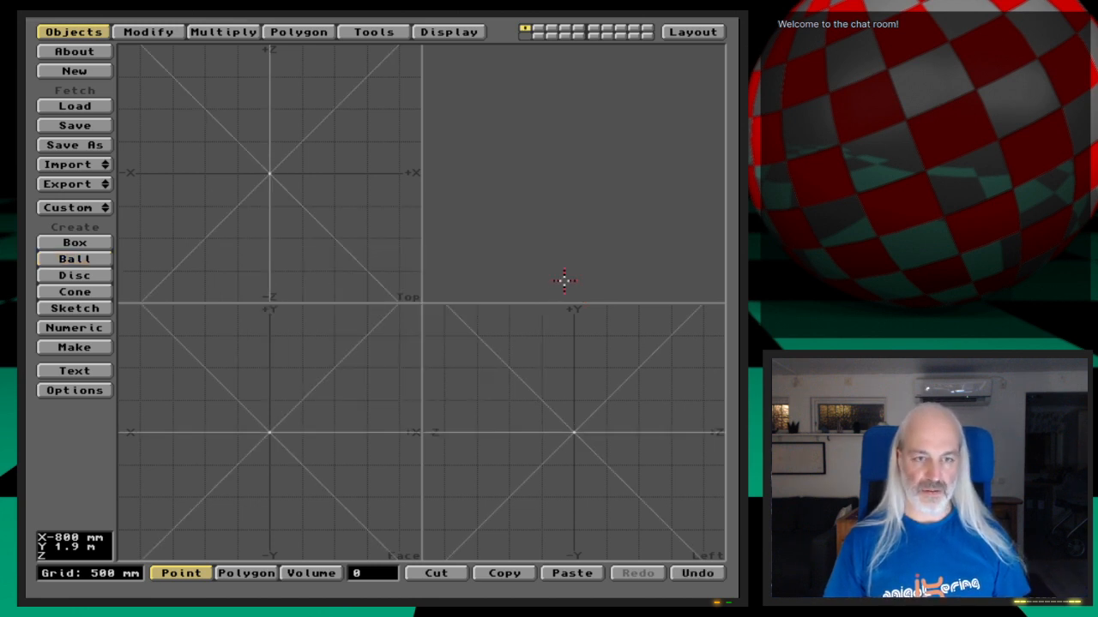
key("a")
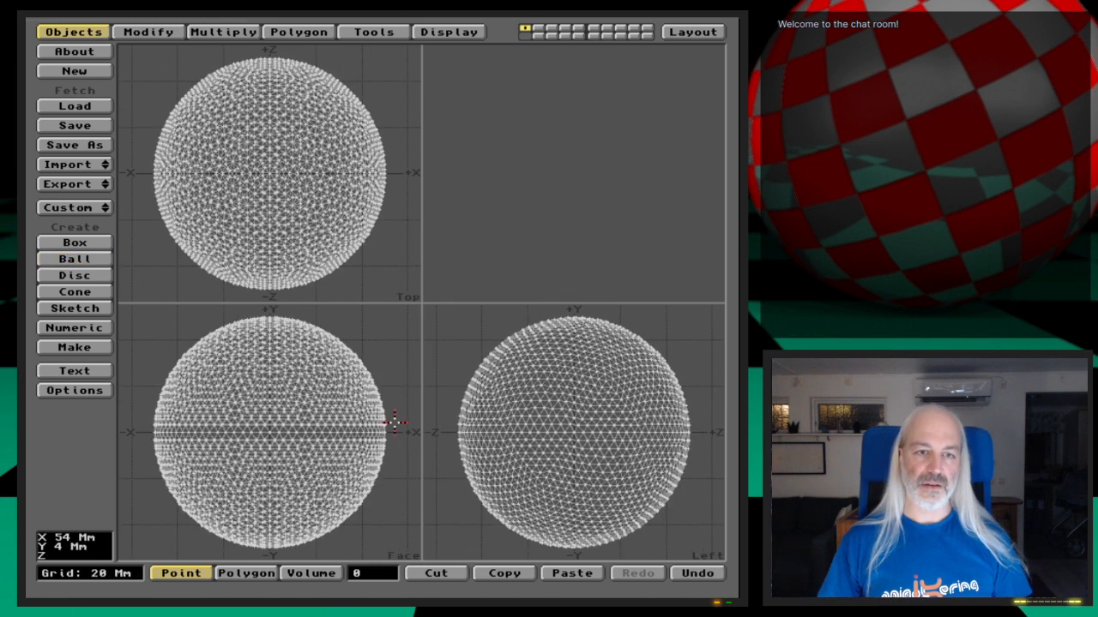
Remove the ball's polygons while keeping its points, and switch to polygon selection in an enlarged Face view
key("k")
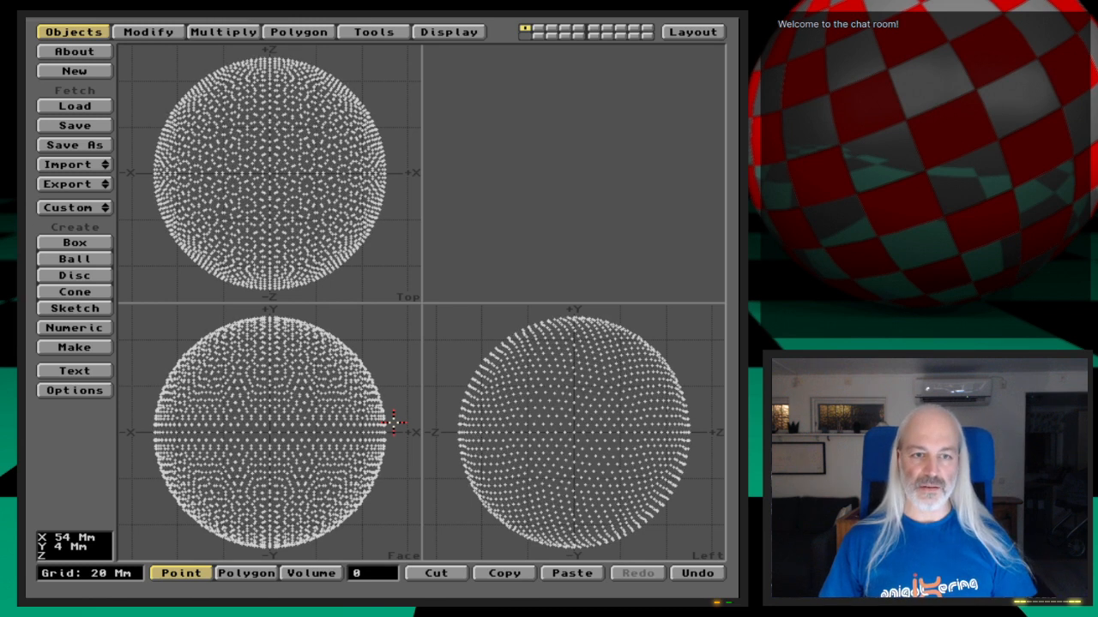
key("space")
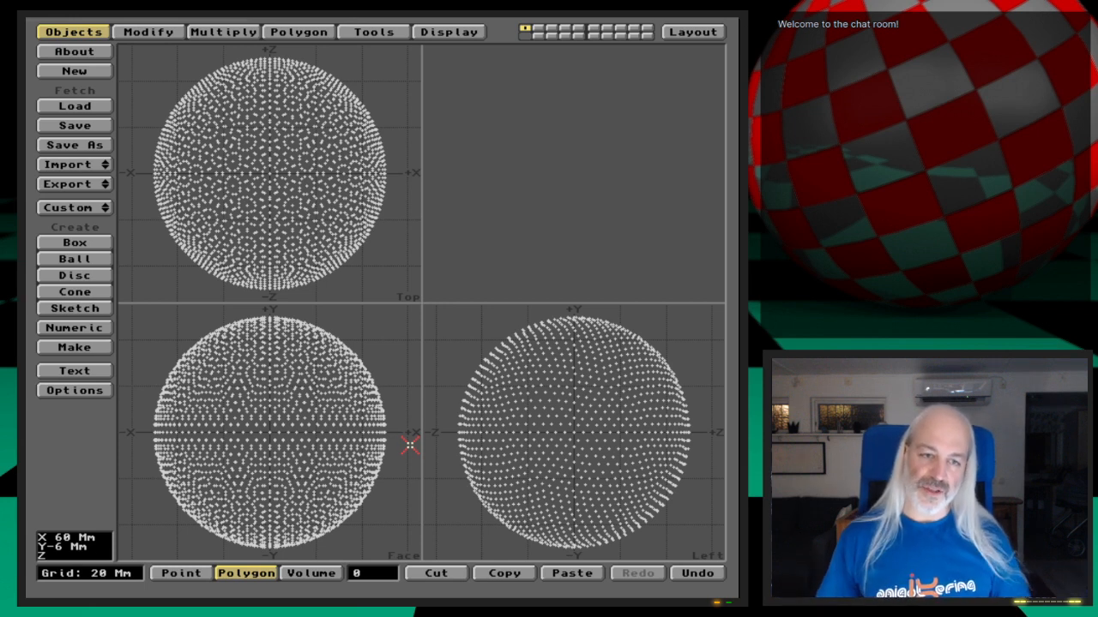
key("comma")
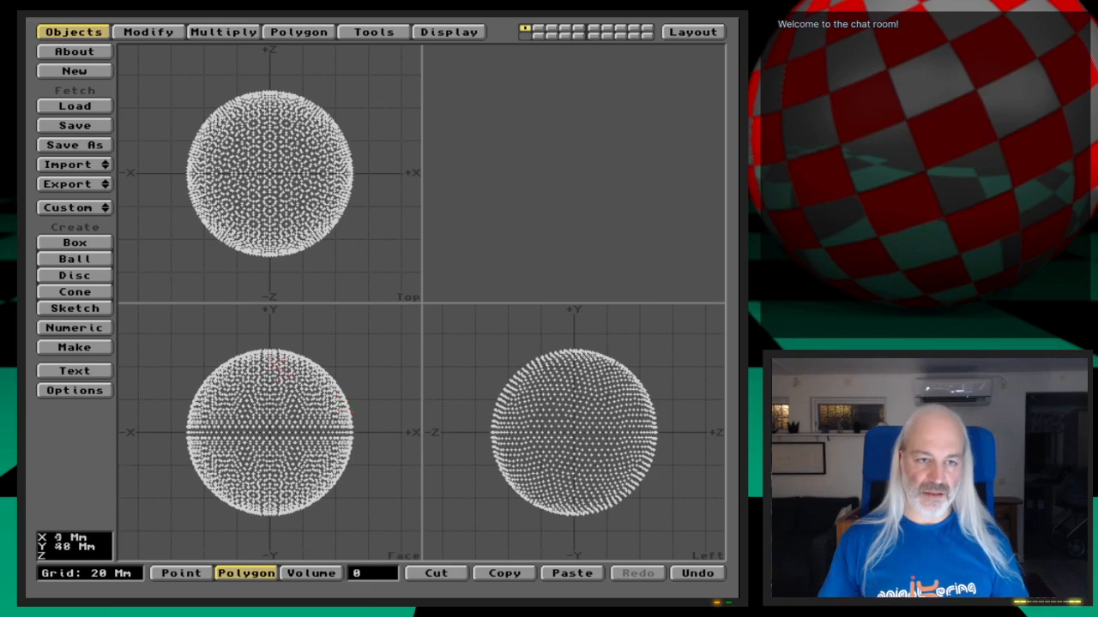
key("period")
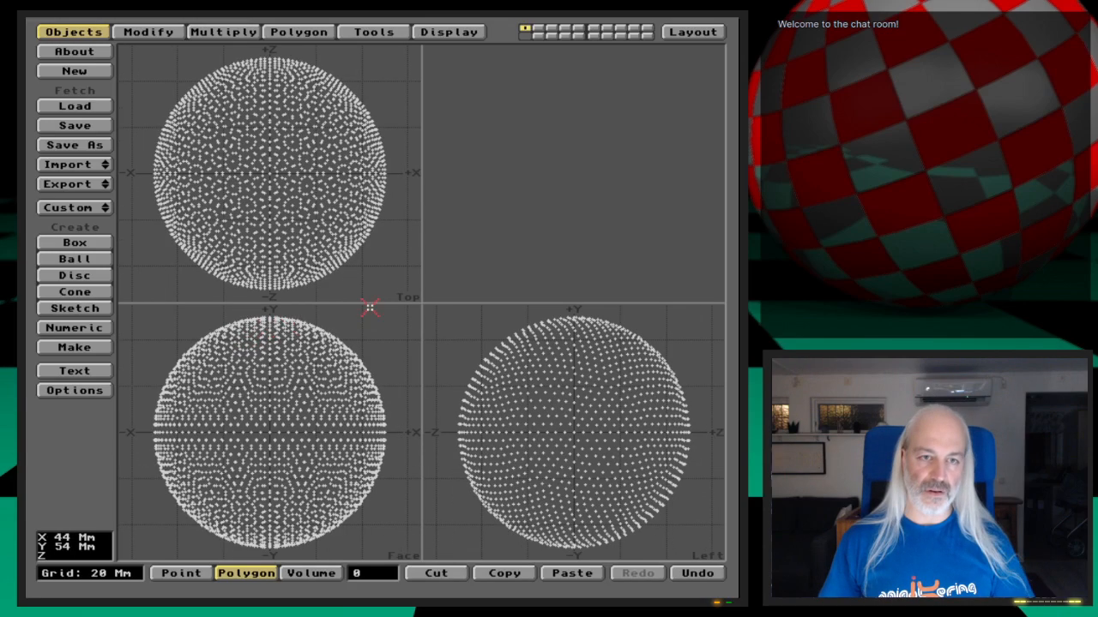
left_click_drag(421, 300, 631, 98)
key("period")
key("comma")
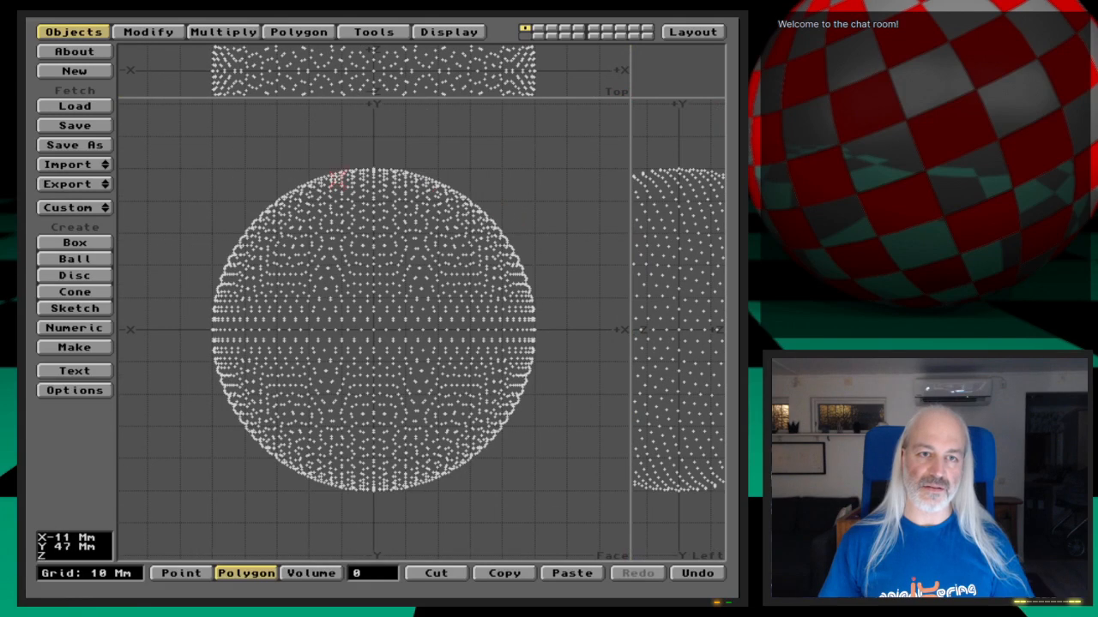
Convert the ball's loose points into selectable polygons with the Points2Polys custom tool
mouse_move(355, 147)
right_mouse_down()
mouse_move(245, 152)
mouse_move(298, 176)
right_mouse_up()
mouse_move(500, 178)
right_mouse_down()
mouse_move(184, 240)
mouse_move(564, 237)
mouse_move(309, 294)
mouse_move(189, 339)
mouse_move(540, 329)
mouse_move(444, 367)
mouse_move(215, 420)
mouse_move(551, 412)
mouse_move(184, 485)
mouse_move(404, 510)
mouse_move(539, 360)
mouse_move(532, 135)
mouse_move(491, 519)
mouse_move(463, 363)
mouse_move(454, 123)
mouse_move(413, 509)
mouse_move(391, 413)
mouse_move(393, 176)
mouse_move(341, 178)
mouse_move(341, 424)
mouse_move(319, 521)
mouse_move(324, 346)
mouse_move(307, 125)
mouse_move(265, 519)
mouse_move(257, 134)
mouse_move(215, 301)
mouse_move(208, 502)
mouse_move(171, 441)
mouse_move(193, 174)
right_mouse_up()
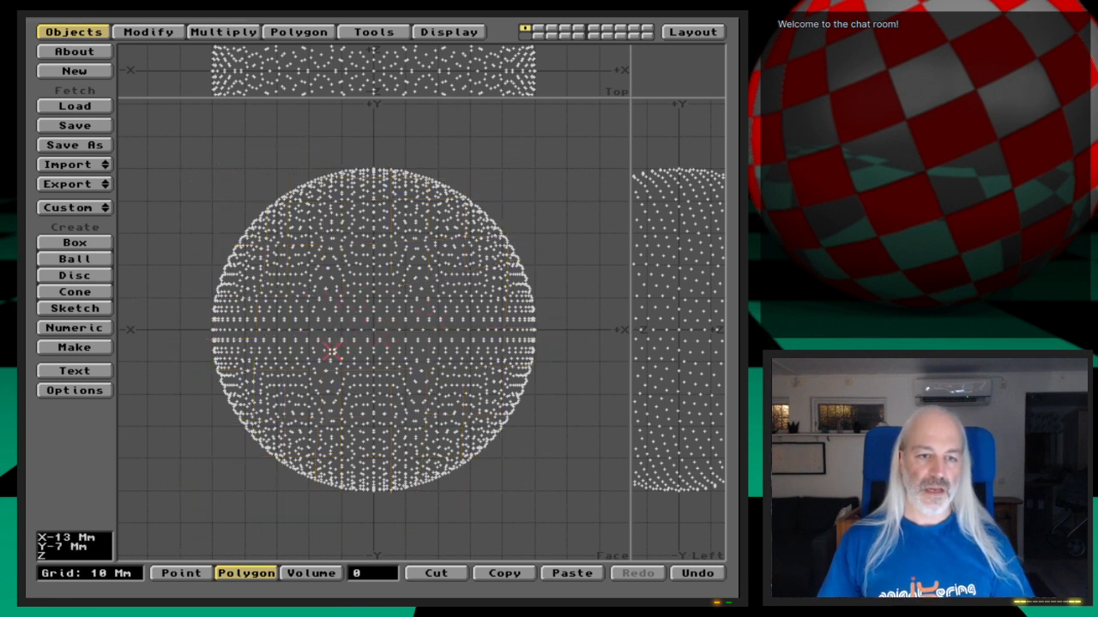
left_click(374, 32)
left_click(101, 129)
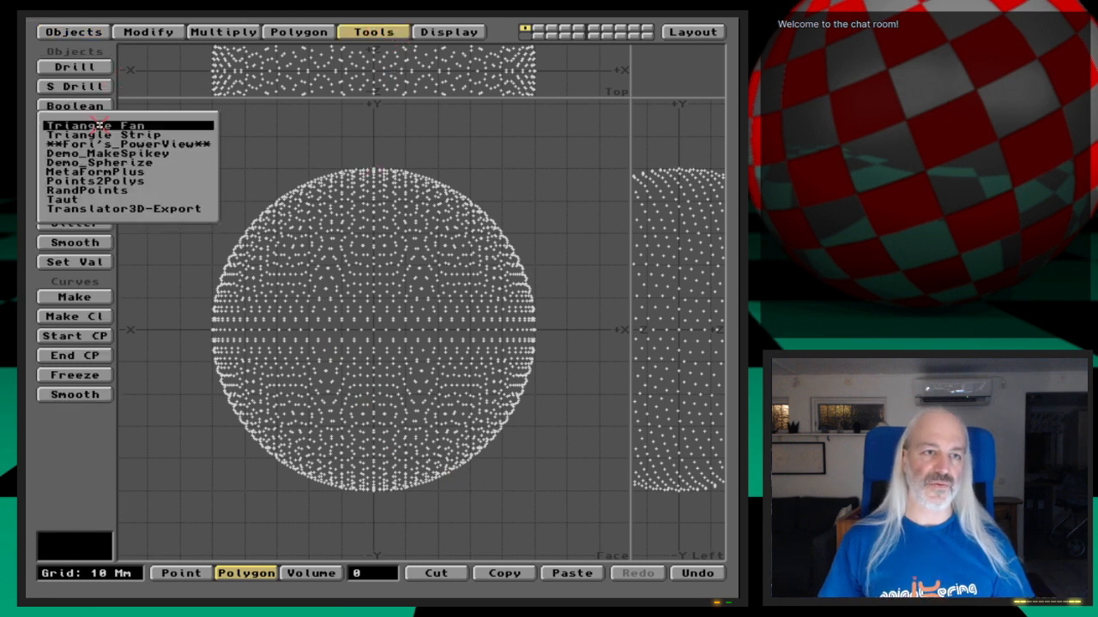
left_click(180, 181)
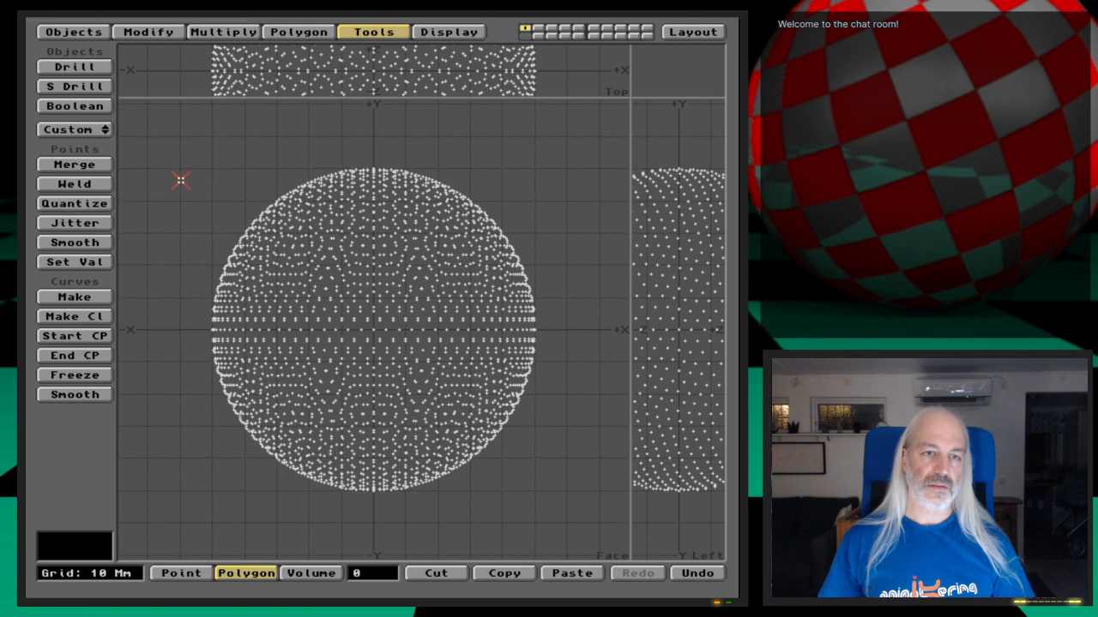
Try deleting a lassoed band of polygons near the ball's top, and undo the deletion
mouse_move(392, 128)
right_mouse_down()
mouse_move(167, 155)
mouse_move(466, 184)
mouse_move(397, 135)
right_mouse_up()
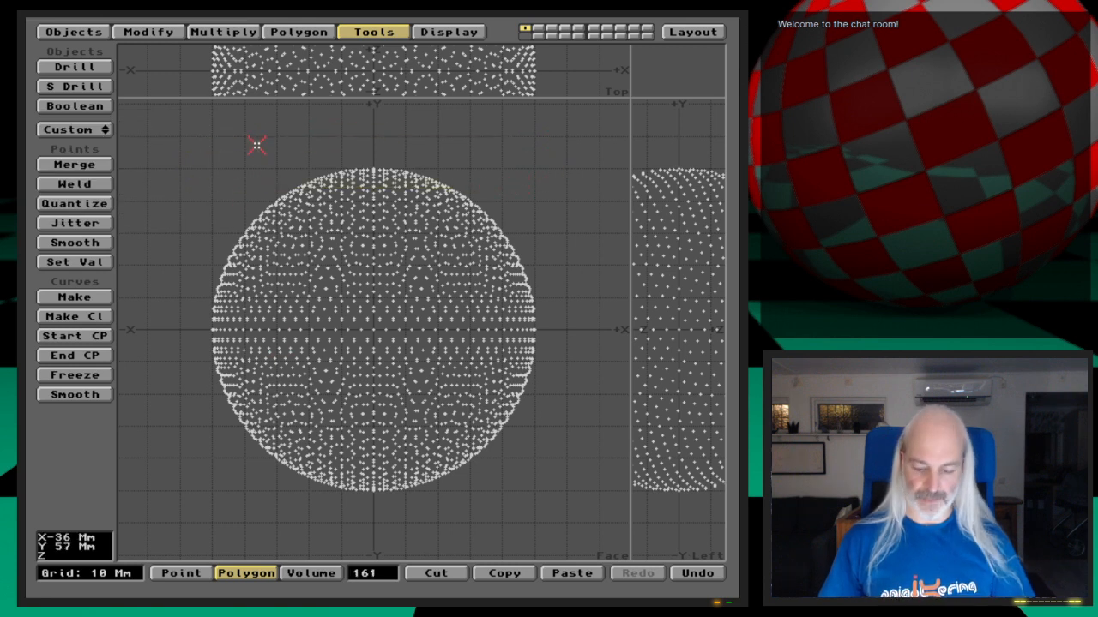
key("Delete")
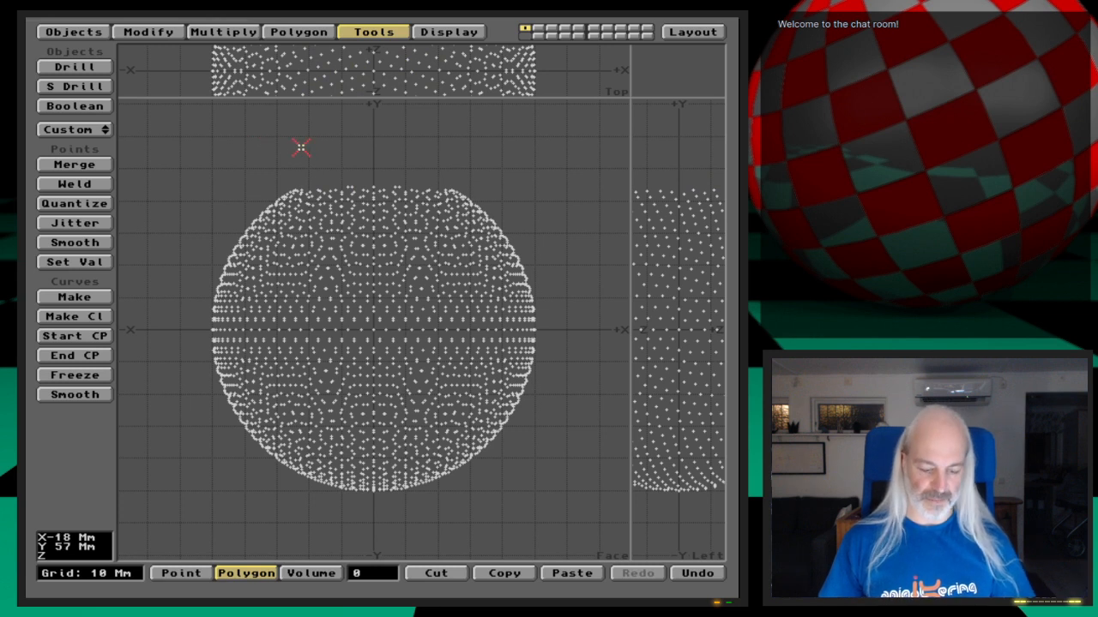
key("u")
left_click(385, 140)
Lasso a random half of the polygons with zigzag strokes across the ball in the Face view and move them to layer 2
mouse_move(393, 141)
right_mouse_down()
mouse_move(215, 148)
mouse_move(455, 177)
mouse_move(355, 199)
mouse_move(302, 228)
right_mouse_up()
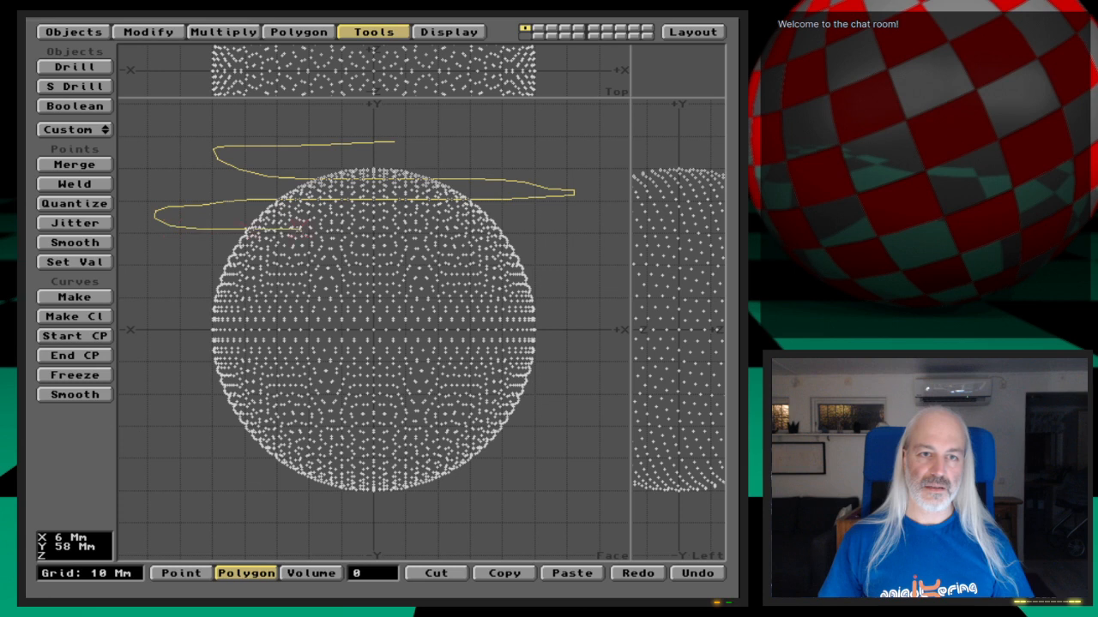
mouse_move(553, 246)
right_mouse_down()
mouse_move(180, 254)
mouse_move(549, 269)
mouse_move(257, 331)
mouse_move(568, 344)
mouse_move(127, 379)
mouse_move(583, 388)
mouse_move(214, 412)
mouse_move(488, 455)
mouse_move(208, 479)
mouse_move(381, 496)
mouse_move(502, 433)
mouse_move(506, 158)
mouse_move(479, 531)
mouse_move(468, 273)
mouse_move(434, 218)
mouse_move(432, 525)
mouse_move(411, 171)
mouse_move(364, 407)
mouse_move(339, 158)
mouse_move(277, 540)
mouse_move(249, 135)
mouse_move(250, 395)
mouse_move(205, 452)
mouse_move(213, 133)
right_mouse_up()
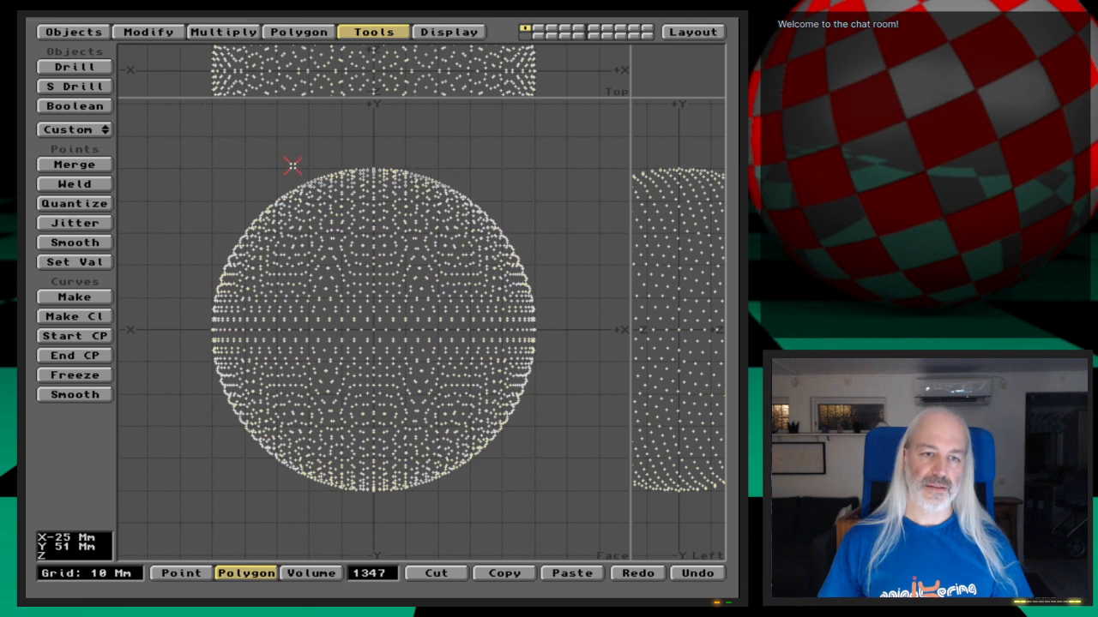
key("Delete")
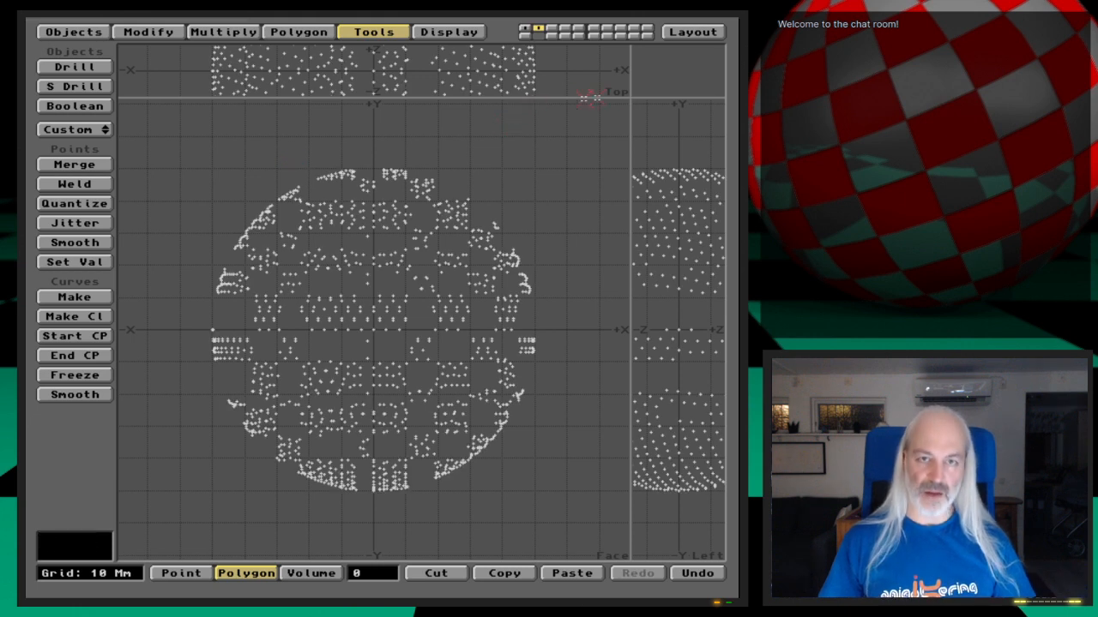
In an enlarged Top view, lasso a random half of layer 2's polygons and move them to layer 3
left_click_drag(629, 98, 420, 300)
key("a")
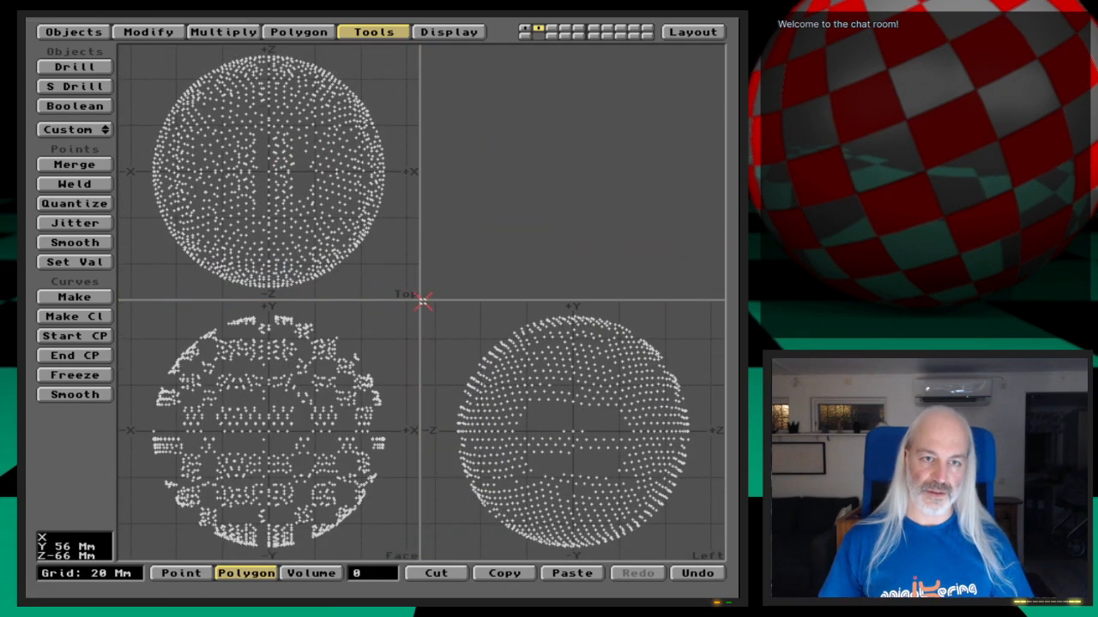
left_click_drag(422, 300, 692, 542)
key("period")
key("period")
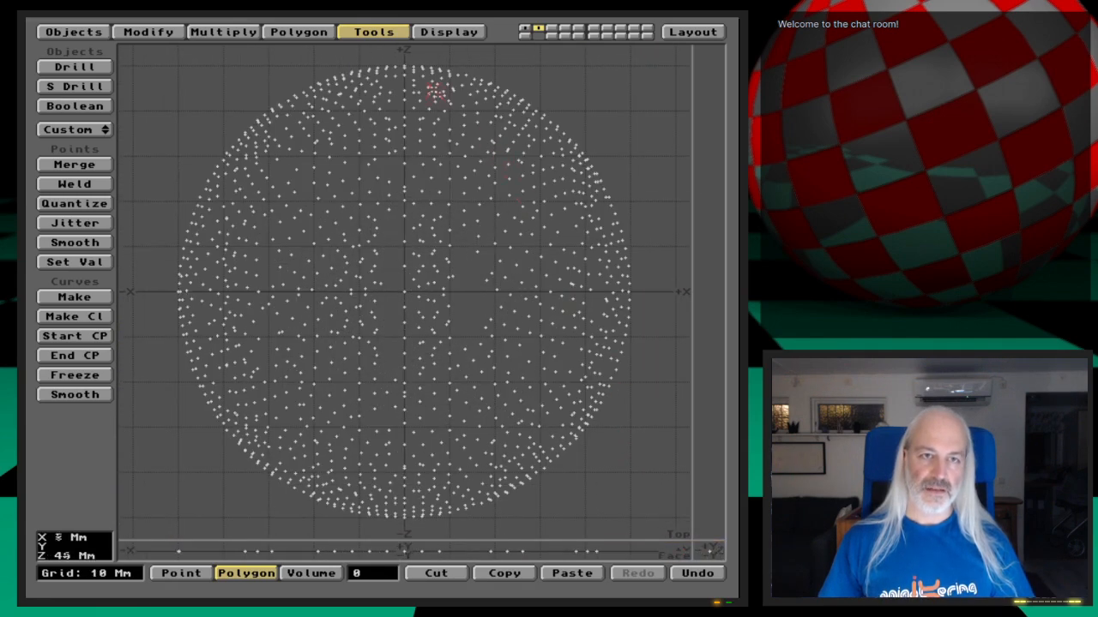
mouse_move(430, 55)
right_mouse_down()
mouse_move(247, 58)
mouse_move(343, 89)
mouse_move(622, 109)
mouse_move(326, 123)
mouse_move(257, 138)
mouse_move(657, 155)
mouse_move(425, 165)
mouse_move(138, 206)
mouse_move(506, 204)
mouse_move(648, 231)
mouse_move(206, 240)
mouse_move(271, 267)
mouse_move(660, 266)
mouse_move(431, 301)
mouse_move(159, 313)
mouse_move(502, 335)
mouse_move(620, 356)
mouse_move(171, 374)
mouse_move(635, 403)
mouse_move(297, 413)
mouse_move(264, 442)
mouse_move(620, 457)
mouse_move(369, 470)
mouse_move(248, 491)
mouse_move(570, 488)
mouse_move(609, 343)
mouse_move(582, 39)
mouse_move(559, 525)
mouse_move(518, 65)
mouse_move(500, 525)
mouse_move(475, 398)
mouse_move(466, 86)
mouse_move(429, 146)
mouse_move(425, 440)
mouse_move(403, 536)
mouse_move(377, 43)
mouse_move(341, 511)
mouse_move(325, 155)
right_mouse_up()
mouse_move(313, 43)
right_mouse_down()
mouse_move(285, 395)
mouse_move(255, 525)
mouse_move(262, 82)
mouse_move(213, 302)
mouse_move(133, 525)
mouse_move(147, 100)
right_mouse_up()
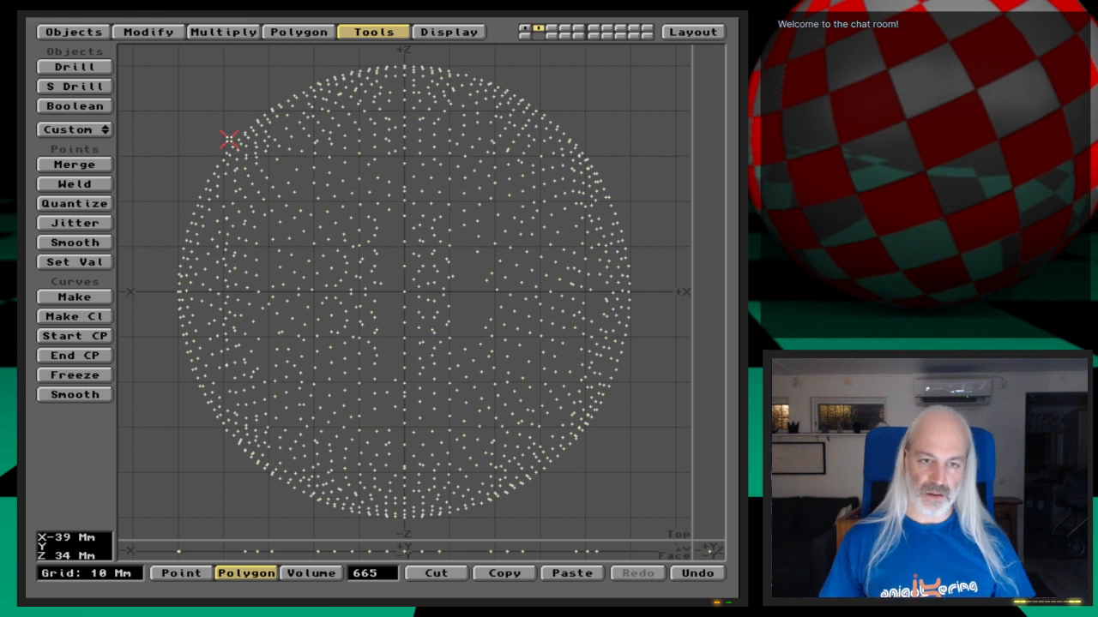
key("Delete")
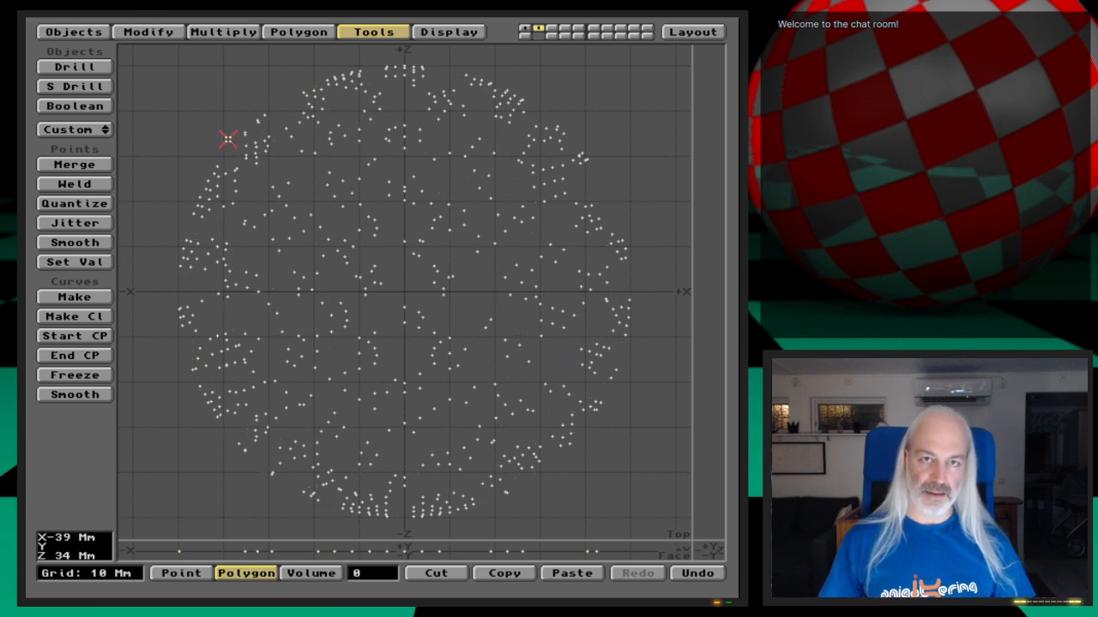
key("2")
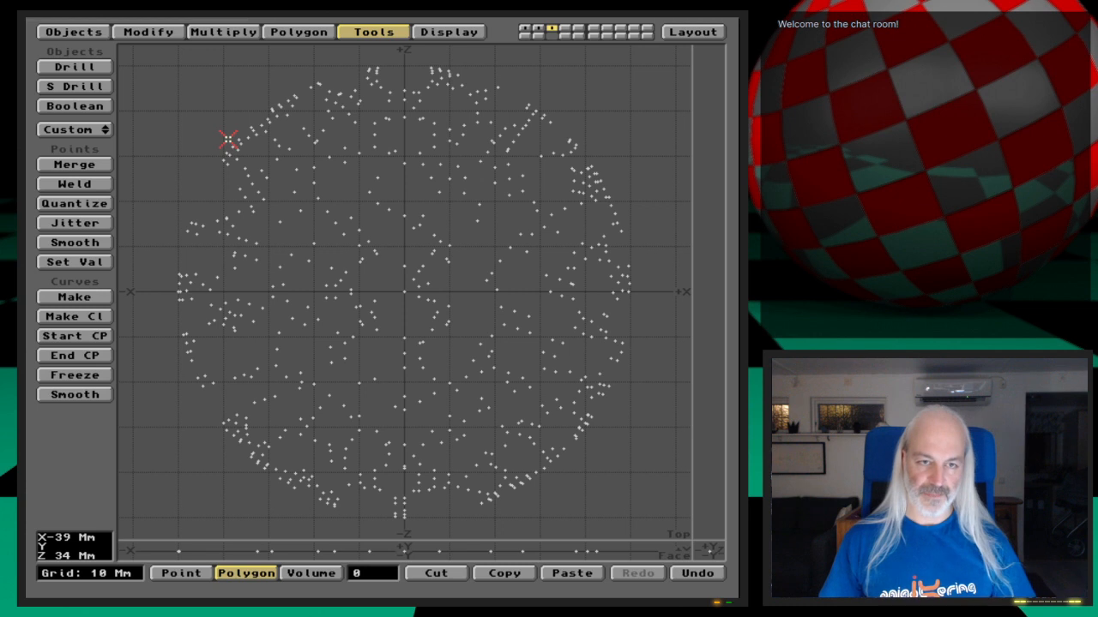
Compare the point polygons on layers 1, 2 and 3, inverting the selection to check how many each holds
key("1")
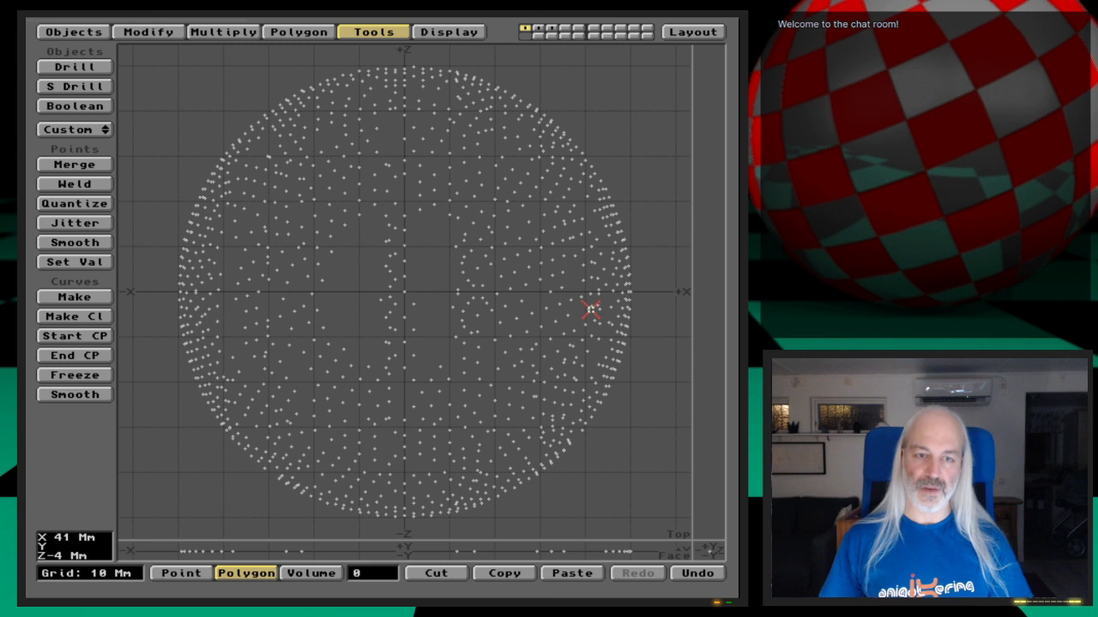
key("comma")
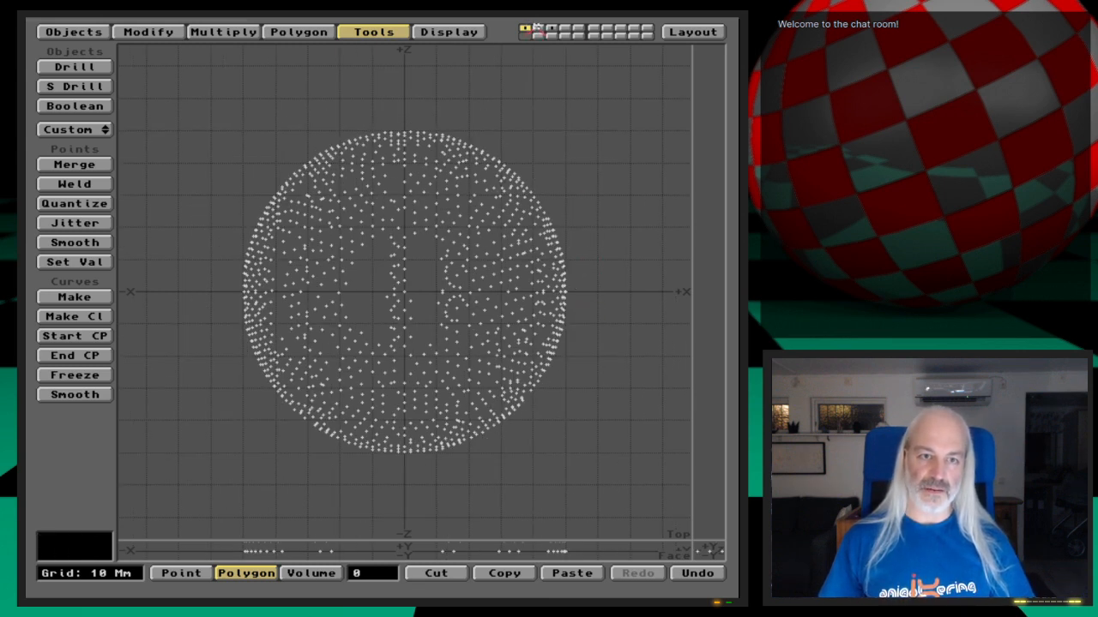
key("shift+apostrophe")
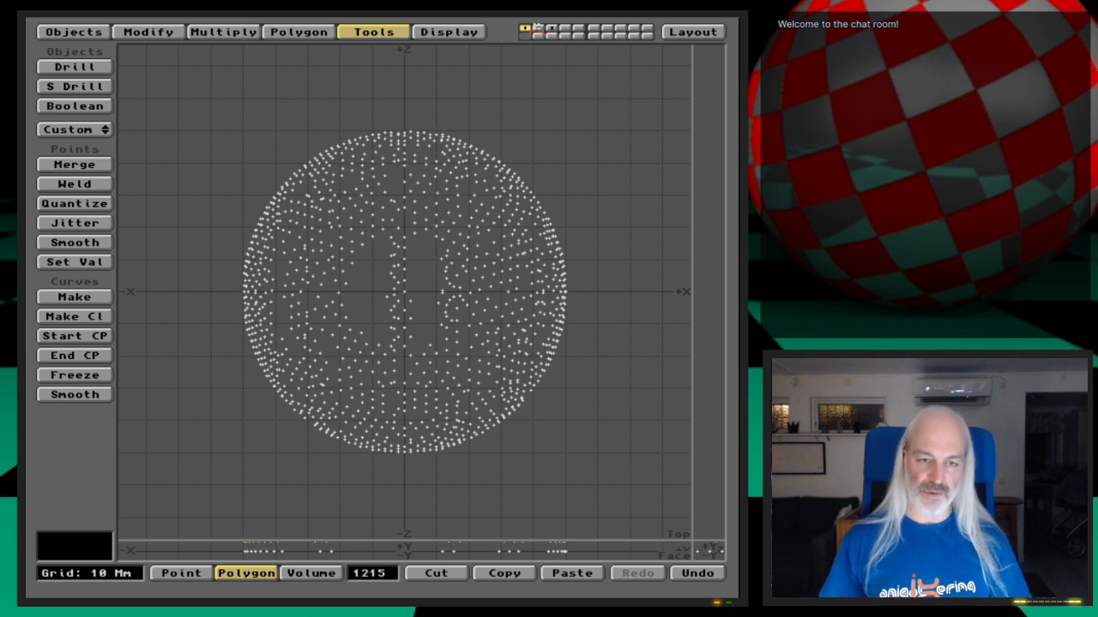
left_click(537, 28)
key("shift+apostrophe")
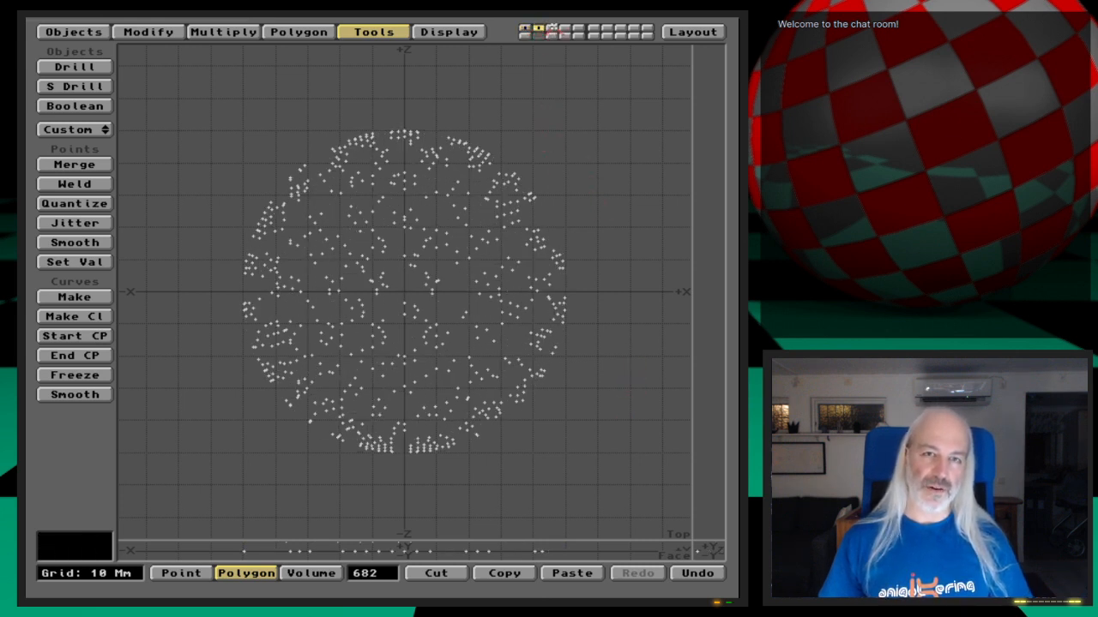
left_click(552, 28)
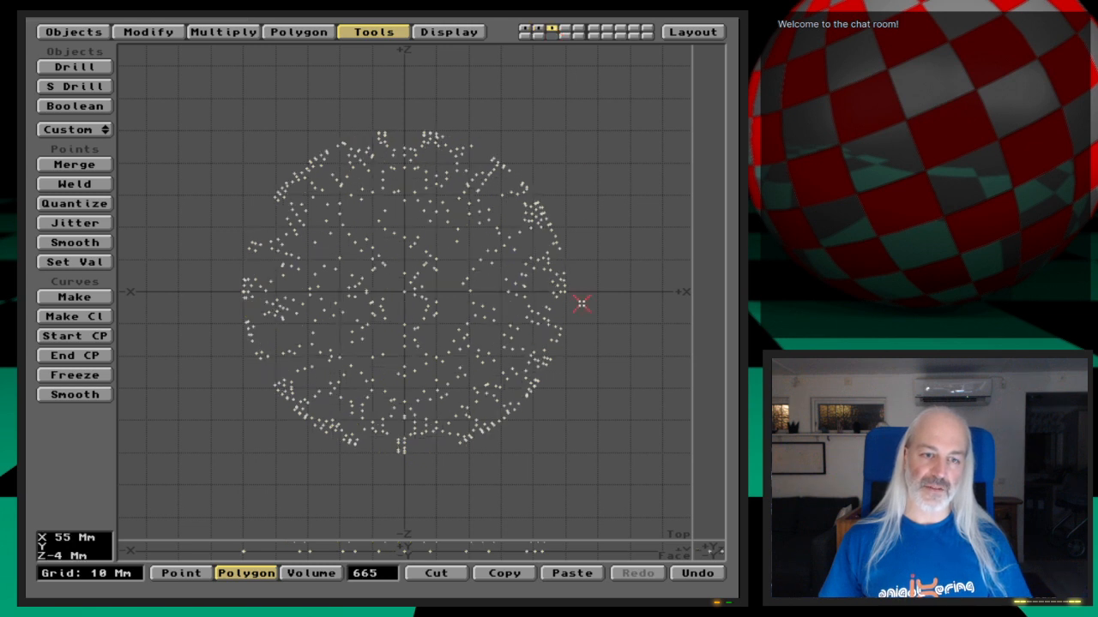
left_click(539, 29)
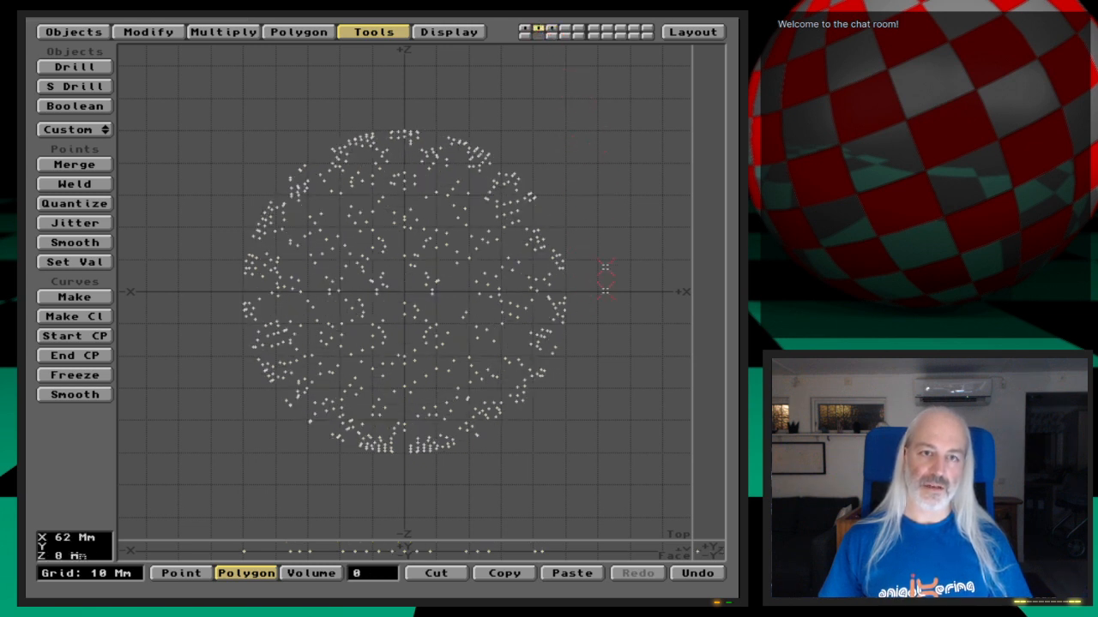
left_click(552, 27)
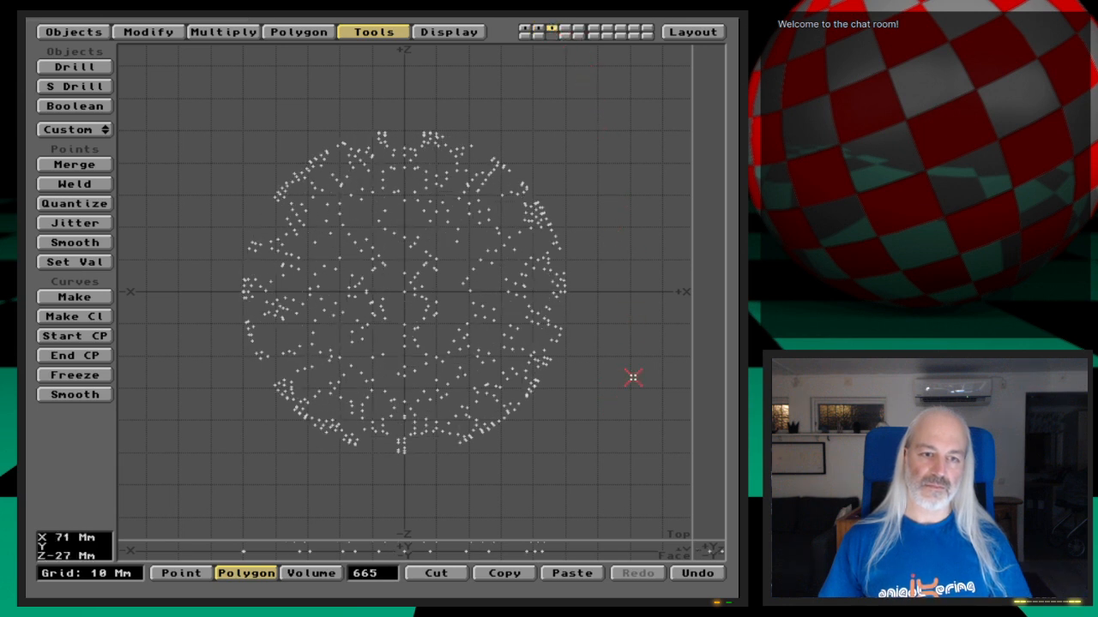
Show layer 2 and restore the four-view layout, with the point ball fitted and enlarged in every view
key("2")
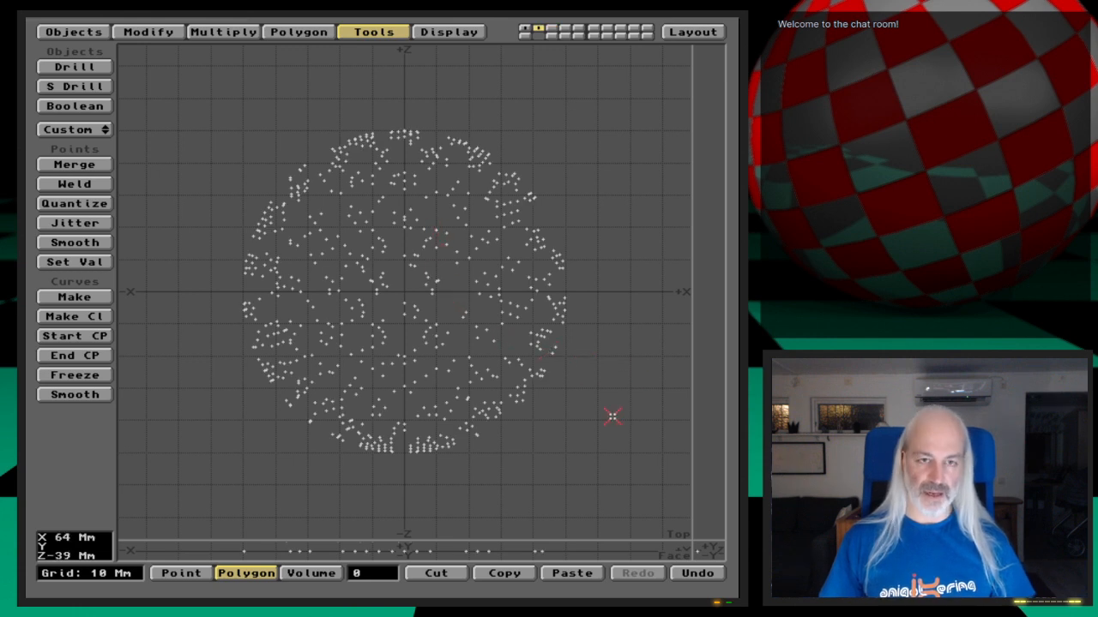
key("a")
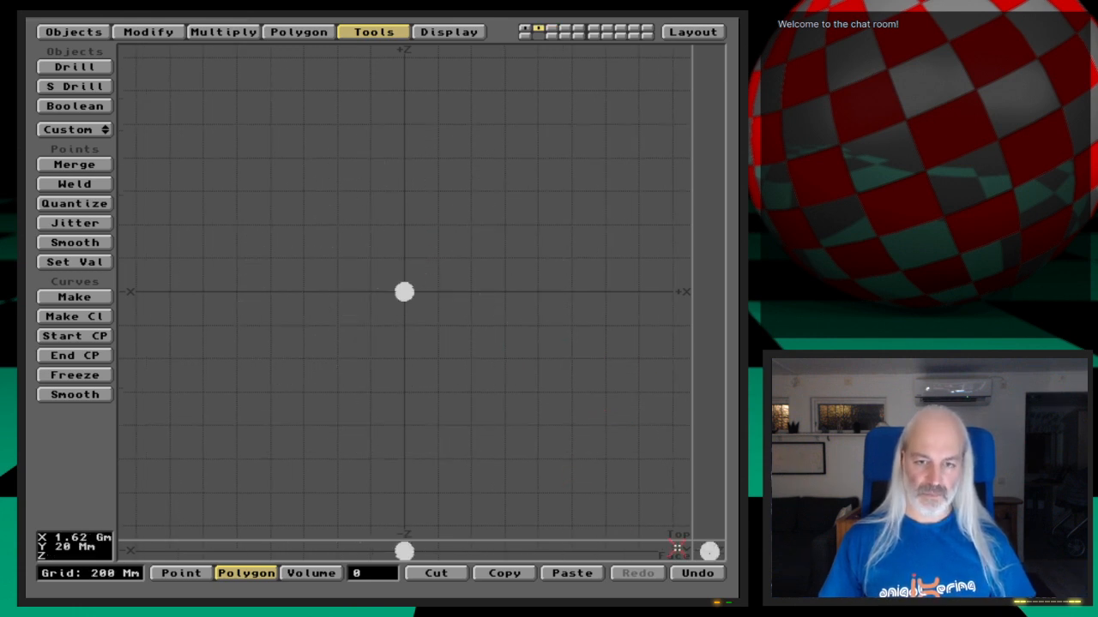
left_click_drag(681, 539, 470, 291)
key("period")
key("period")
key("period")
key("period")
key("period")
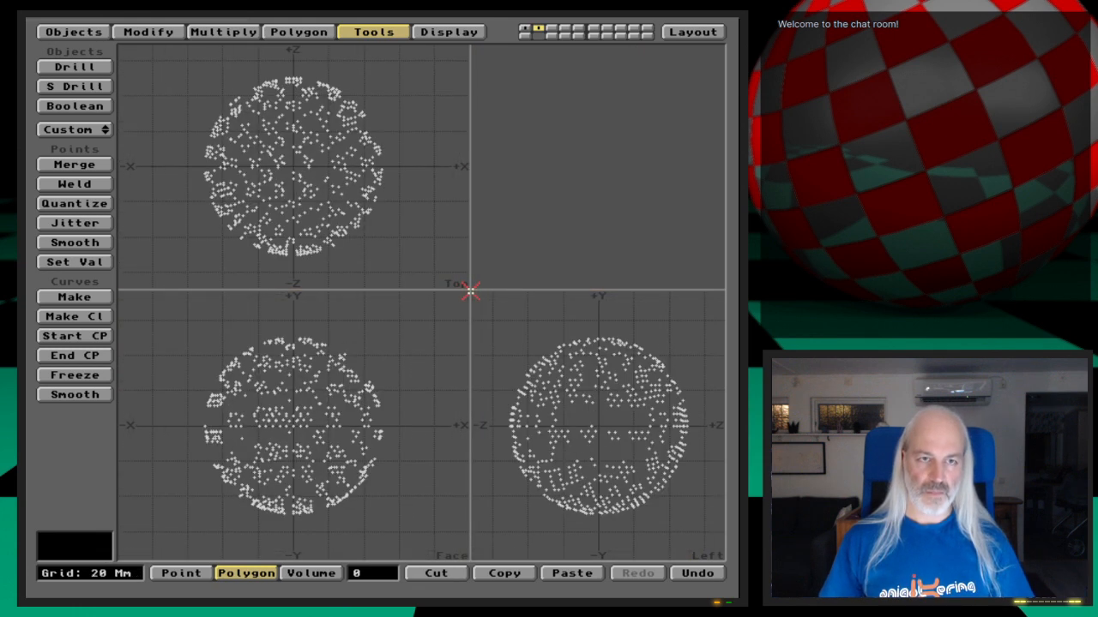
Undo and redo the cut on layer 2, and paste the cut polygons back onto layer 3
key("u")
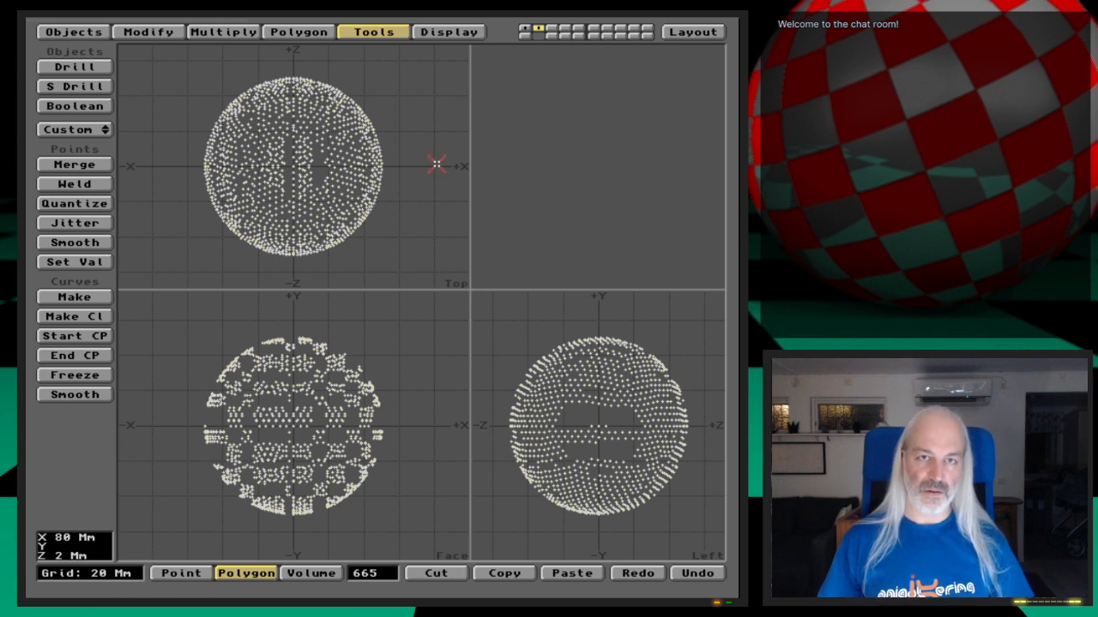
key("shift+u")
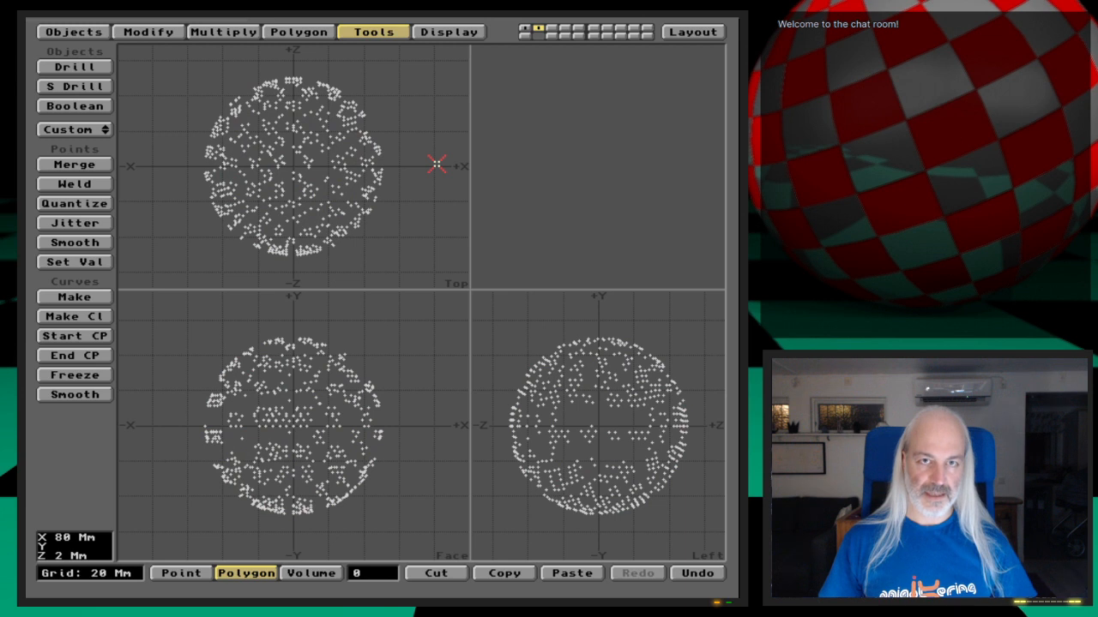
key("3")
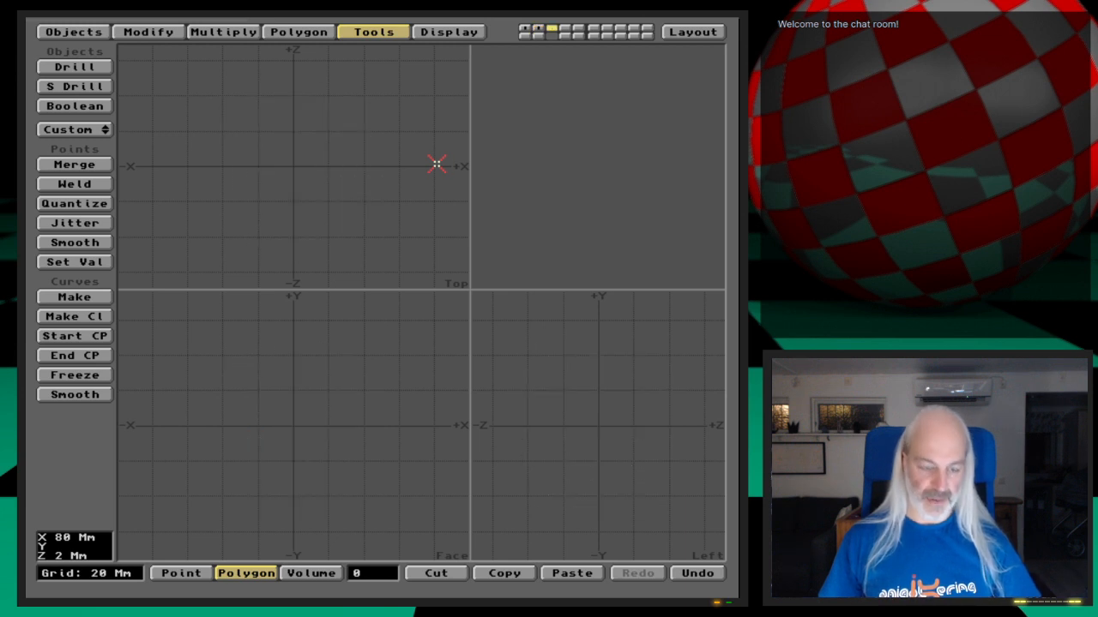
key("v")
key("2")
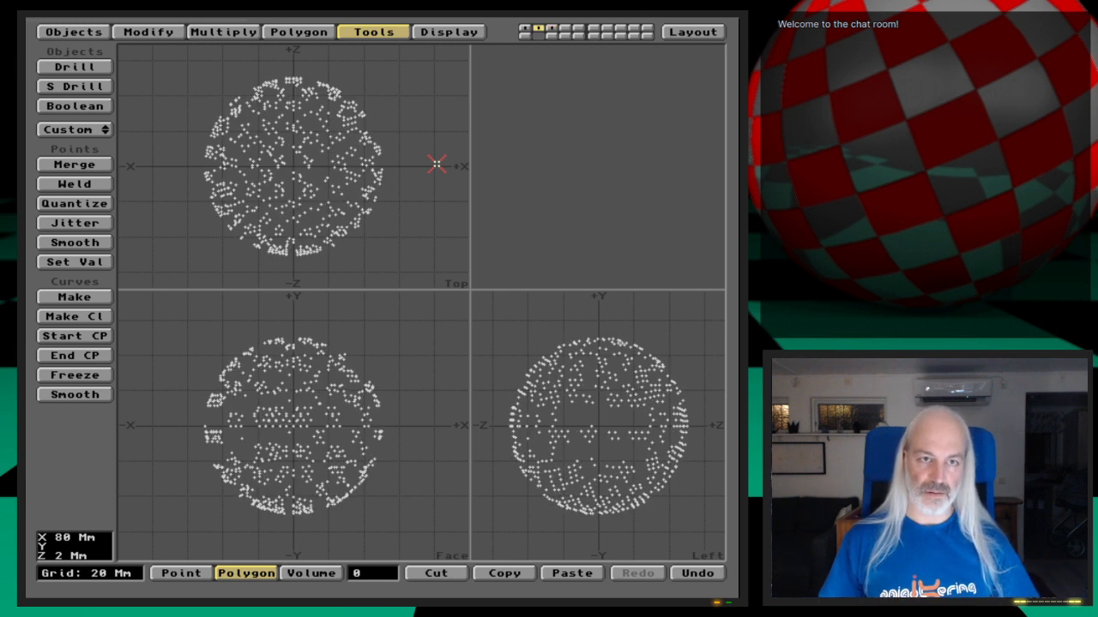
Invert the selection to compare the polygon counts of layers 1, 2 and 3, drop the selection and compare their point patterns
key("1")
key("shift+apostrophe")
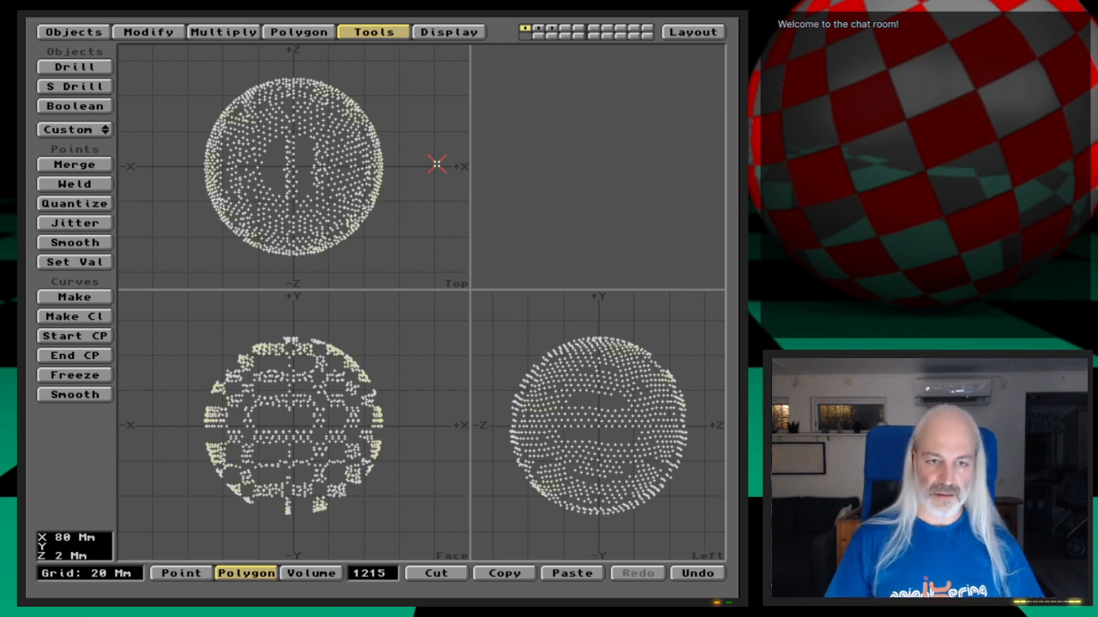
key("2")
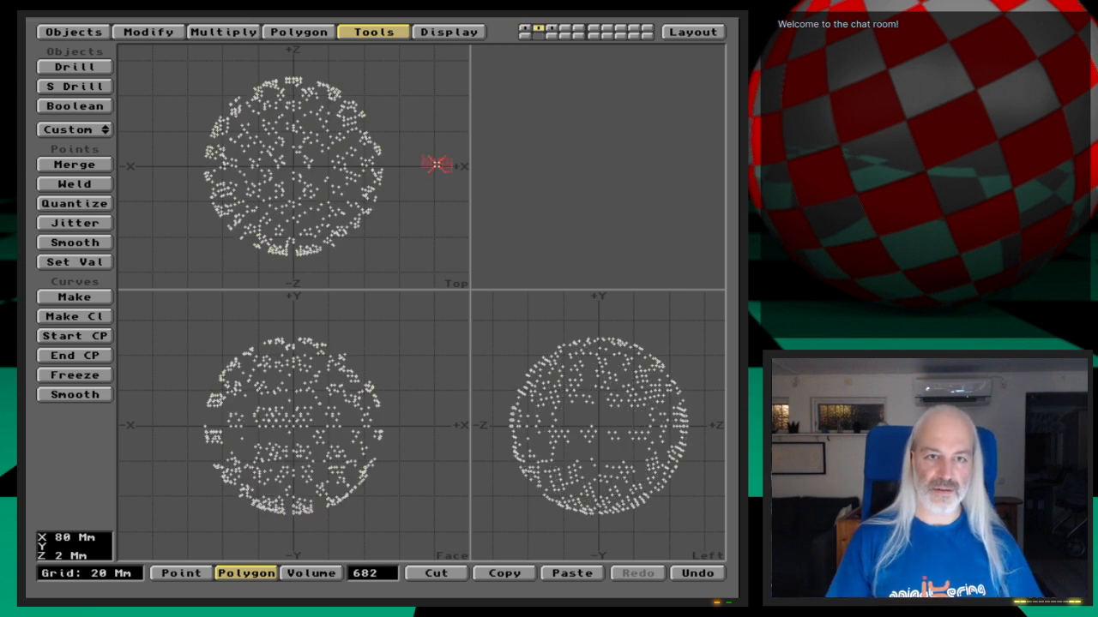
key("3")
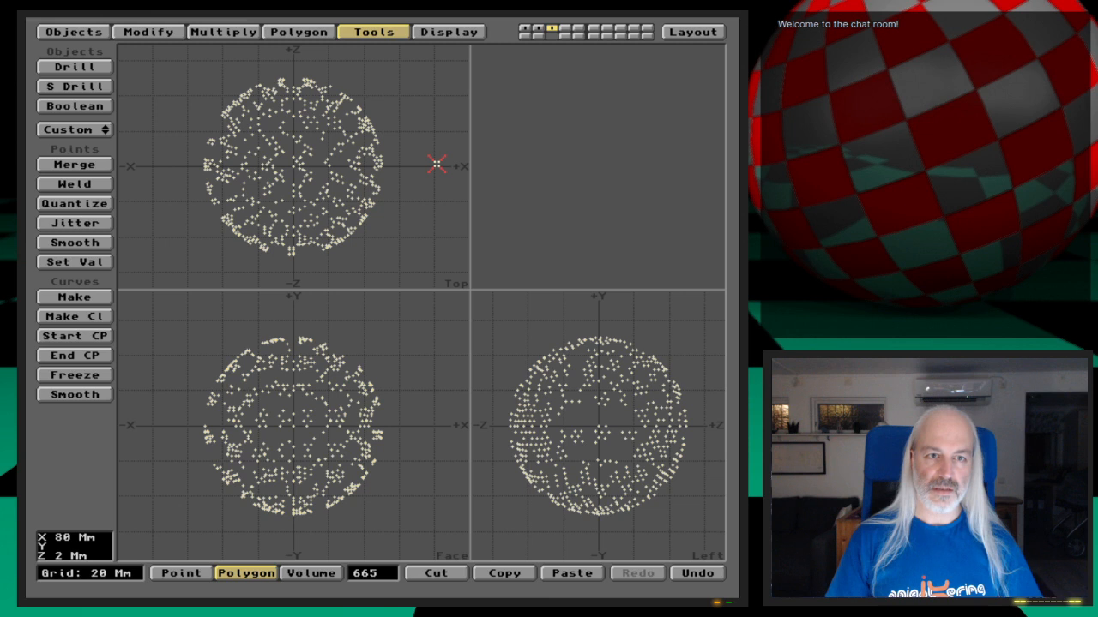
key("slash")
key("2")
key("3")
key("2")
key("3")
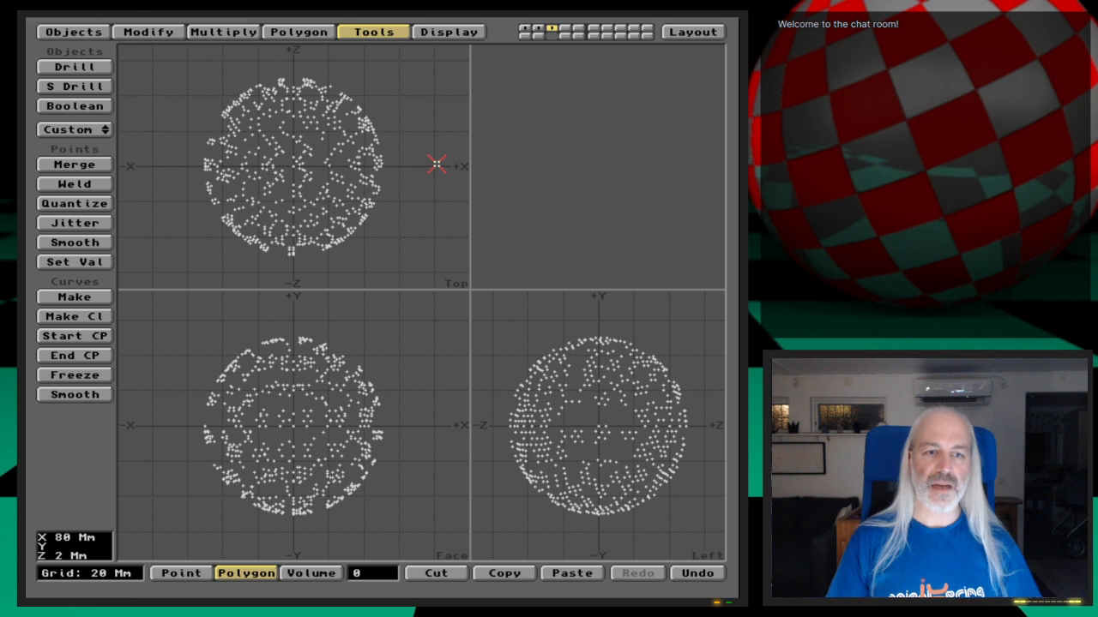
key("1")
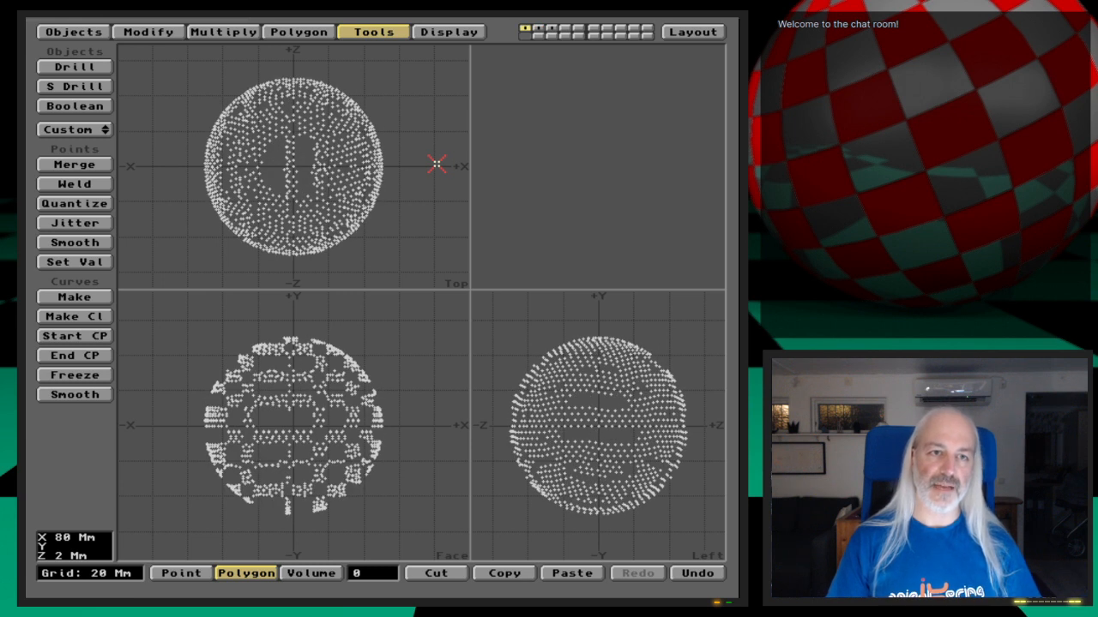
key("2")
key("3")
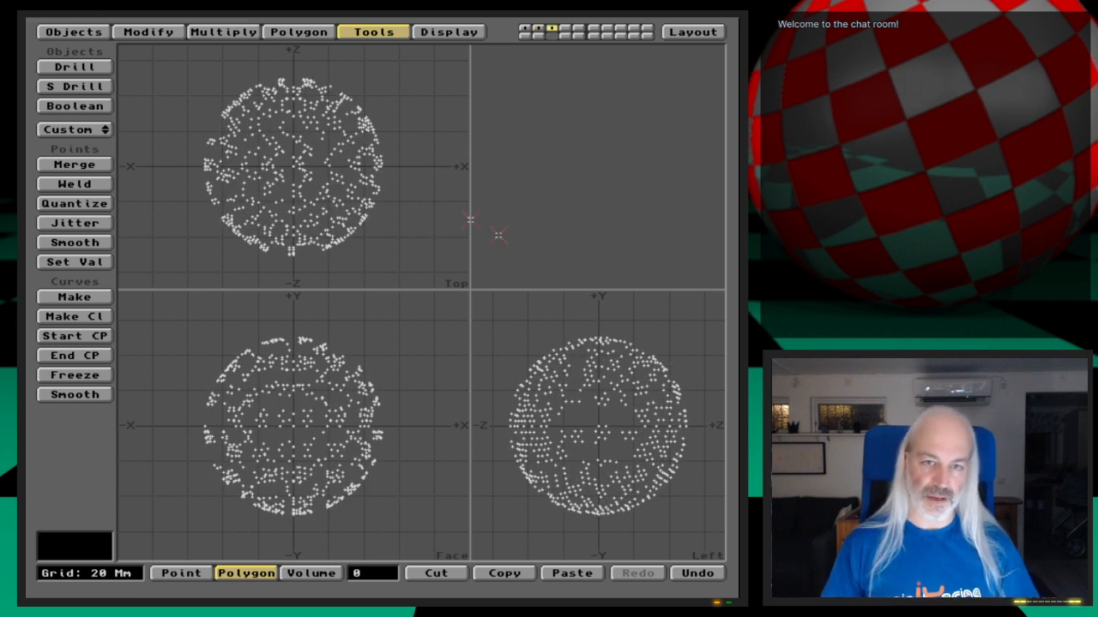
Lasso a random half of layer 3's polygons in the Left view and move them to layer 4
mouse_move(512, 324)
right_mouse_down()
mouse_move(514, 535)
mouse_move(528, 391)
mouse_move(544, 351)
mouse_move(547, 529)
mouse_move(569, 427)
mouse_move(574, 326)
mouse_move(586, 496)
mouse_move(598, 471)
mouse_move(606, 326)
mouse_move(625, 509)
mouse_move(639, 427)
mouse_move(667, 377)
mouse_move(672, 540)
mouse_move(684, 416)
mouse_move(614, 341)
mouse_move(504, 348)
mouse_move(683, 367)
mouse_move(563, 378)
mouse_move(549, 403)
mouse_move(702, 412)
mouse_move(477, 420)
mouse_move(707, 428)
mouse_move(478, 444)
mouse_move(704, 465)
mouse_move(541, 497)
mouse_move(720, 513)
mouse_move(488, 526)
right_mouse_up()
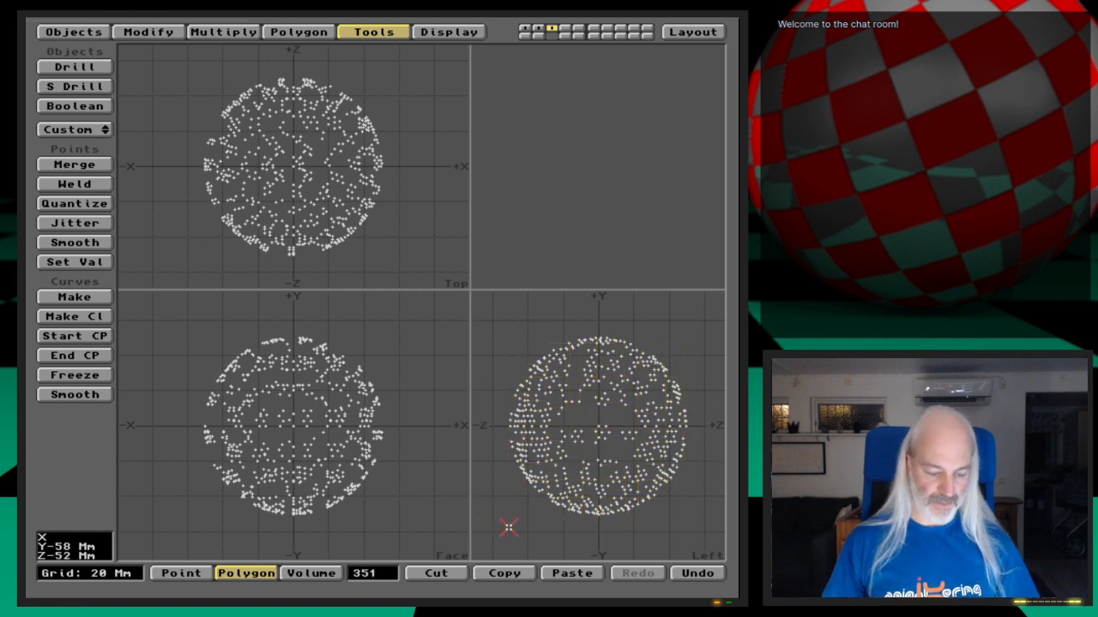
key("Delete")
key("1")
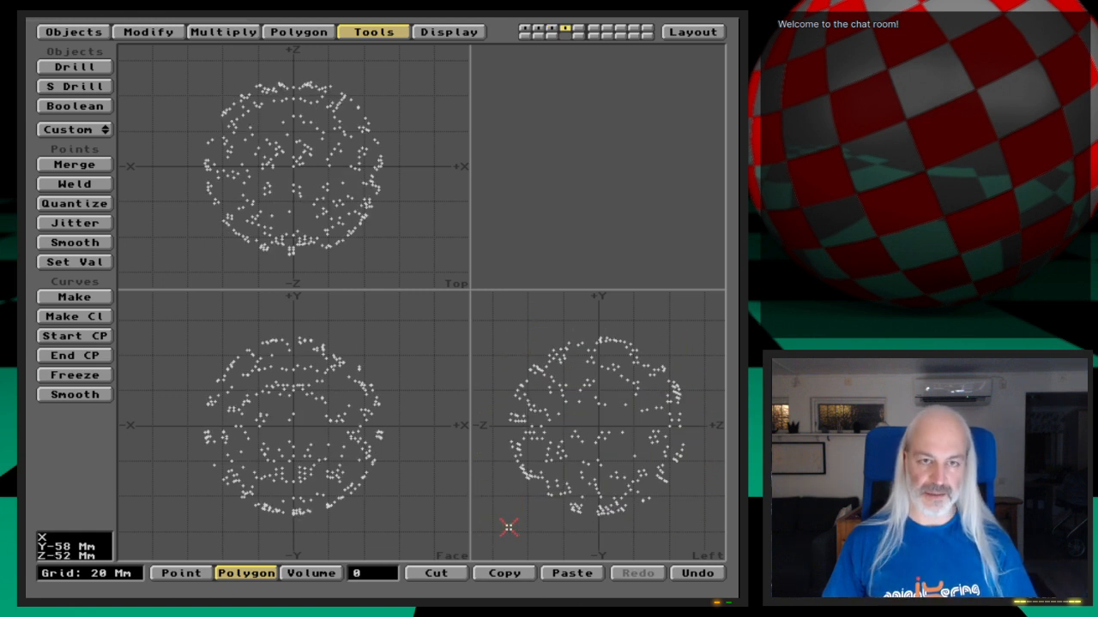
Invert the selection and compare how many polygons layers 1 to 4 hold
key("shift+apostrophe")
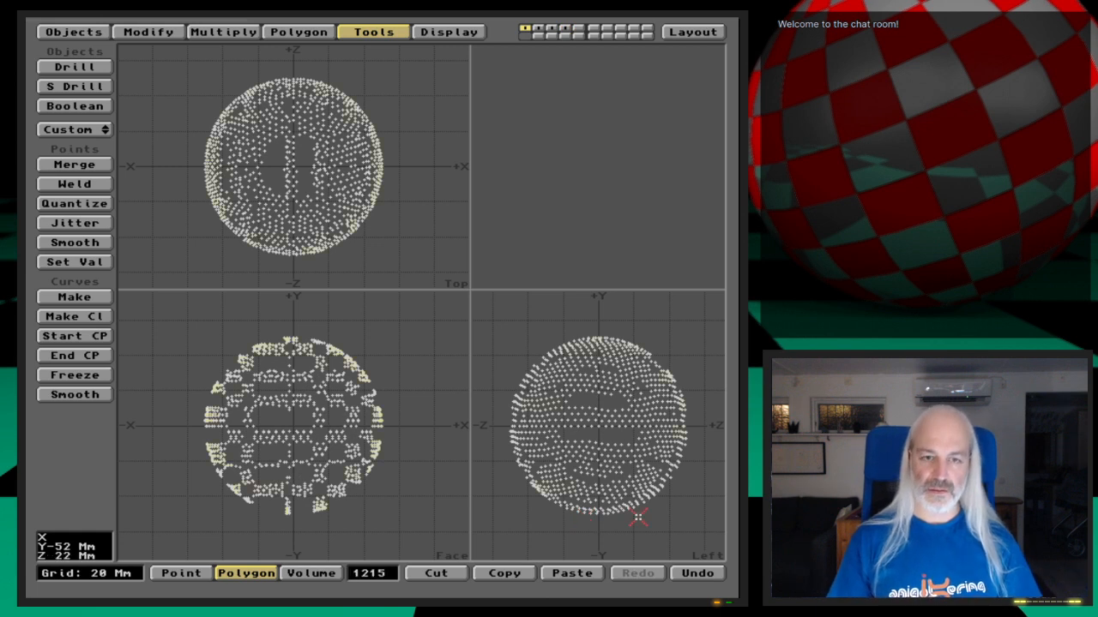
key("2")
key("3")
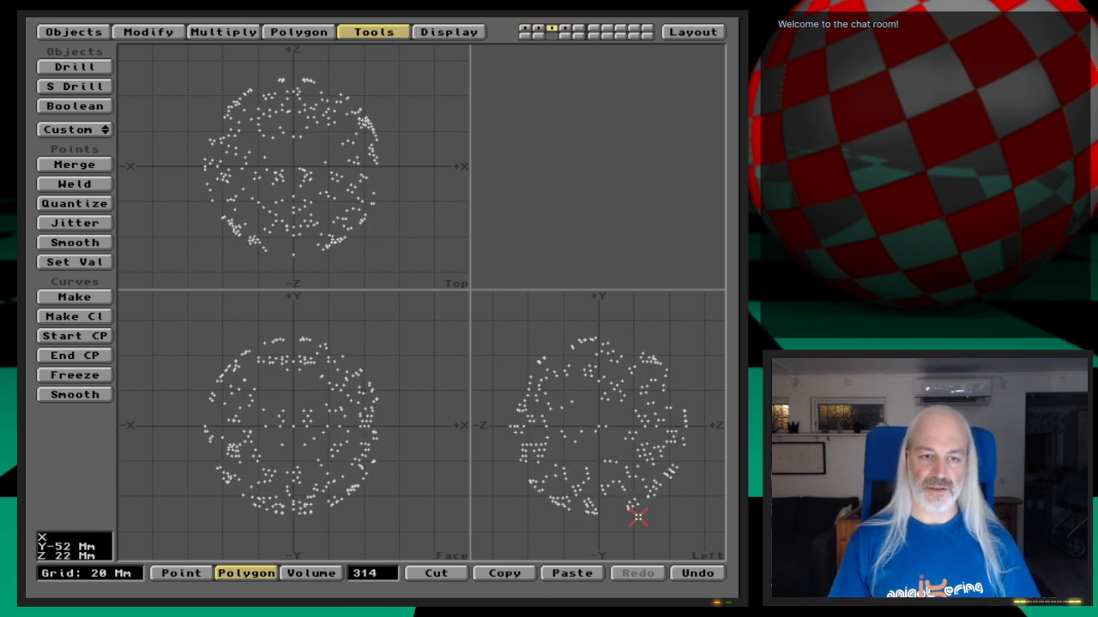
key("4")
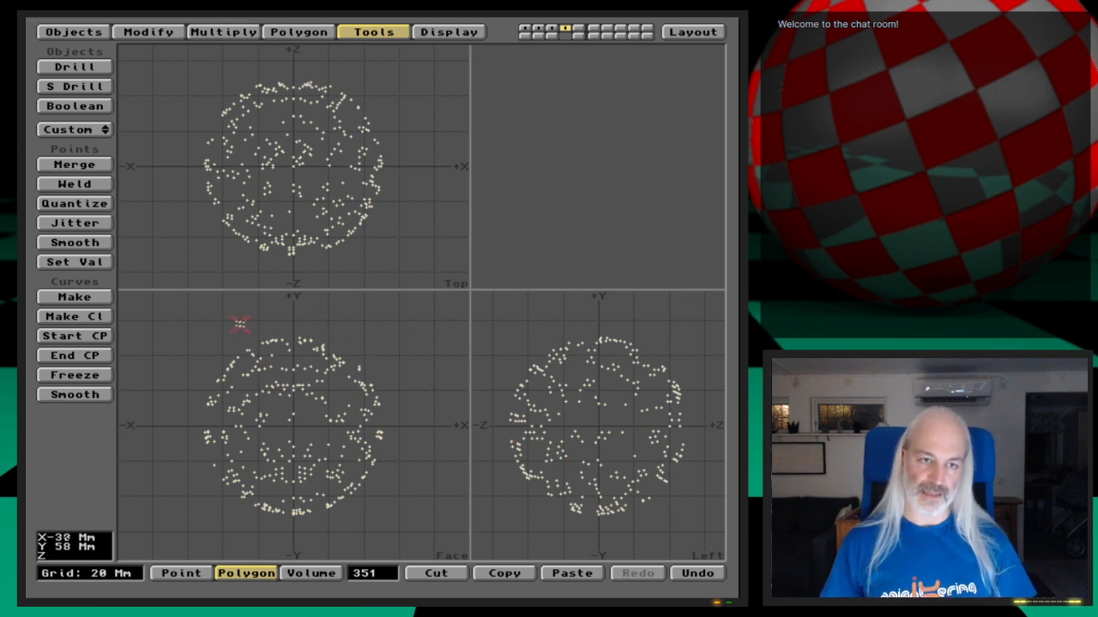
Lasso a random half of layer 4's polygons with zigzag strokes in the Face view and move them to layer 5
mouse_move(262, 317)
left_mouse_down()
mouse_move(160, 457)
mouse_move(311, 317)
left_mouse_up()
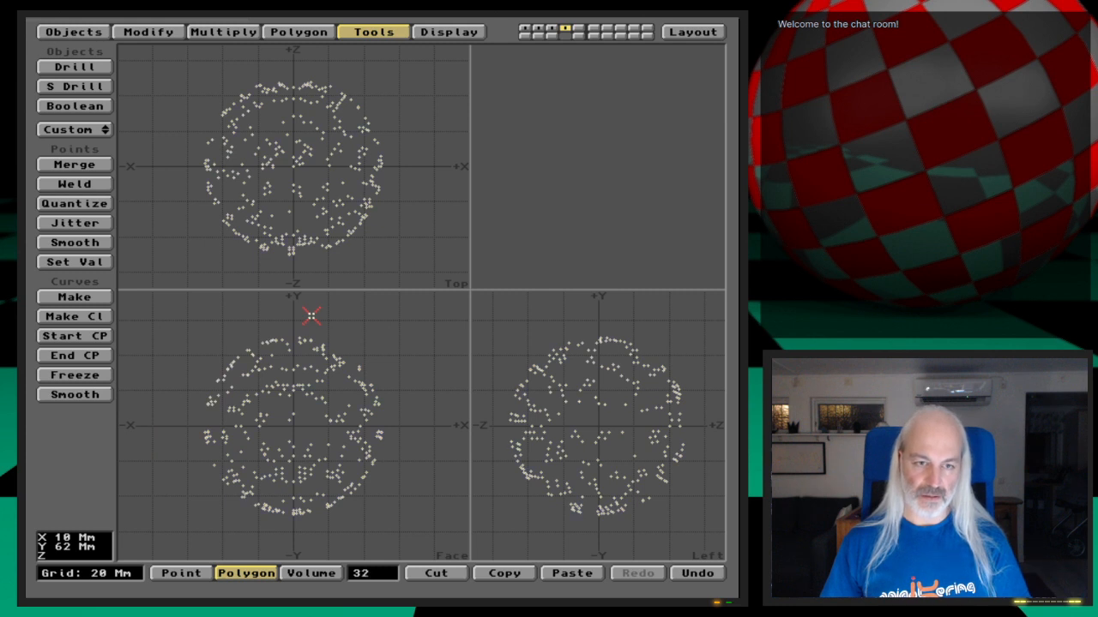
mouse_move(311, 316)
left_mouse_down()
mouse_move(281, 317)
mouse_move(147, 434)
mouse_move(277, 333)
mouse_move(273, 366)
mouse_move(157, 469)
mouse_move(362, 336)
mouse_move(216, 510)
mouse_move(375, 369)
mouse_move(281, 488)
mouse_move(364, 510)
mouse_move(456, 419)
mouse_move(288, 339)
mouse_move(288, 388)
mouse_move(371, 532)
mouse_move(230, 364)
mouse_move(255, 556)
mouse_move(211, 394)
mouse_move(297, 292)
left_mouse_up()
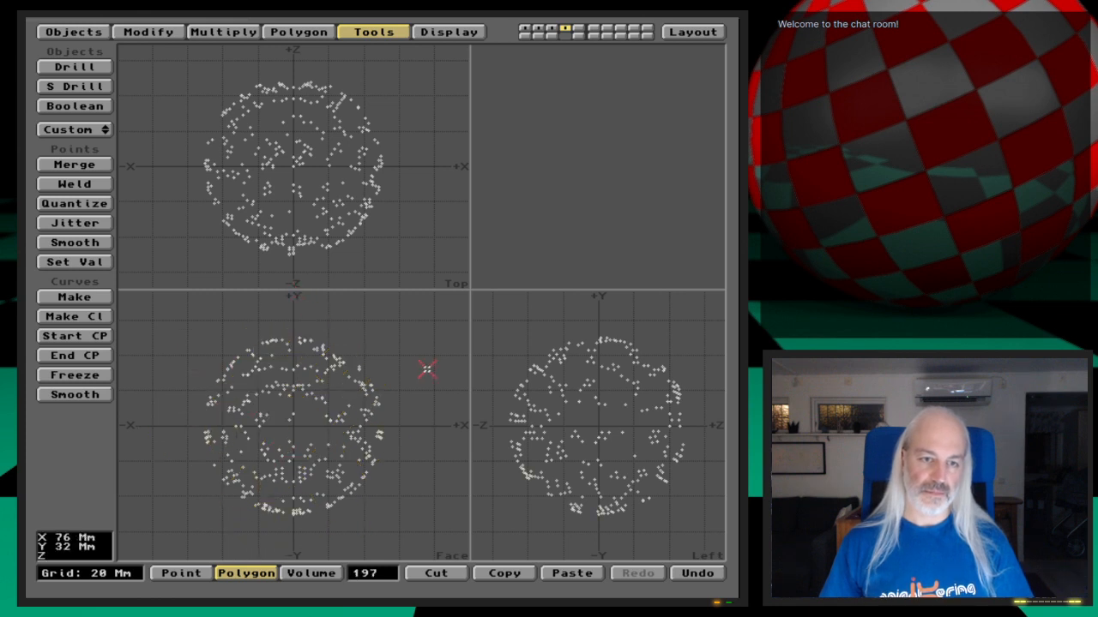
key("Delete")
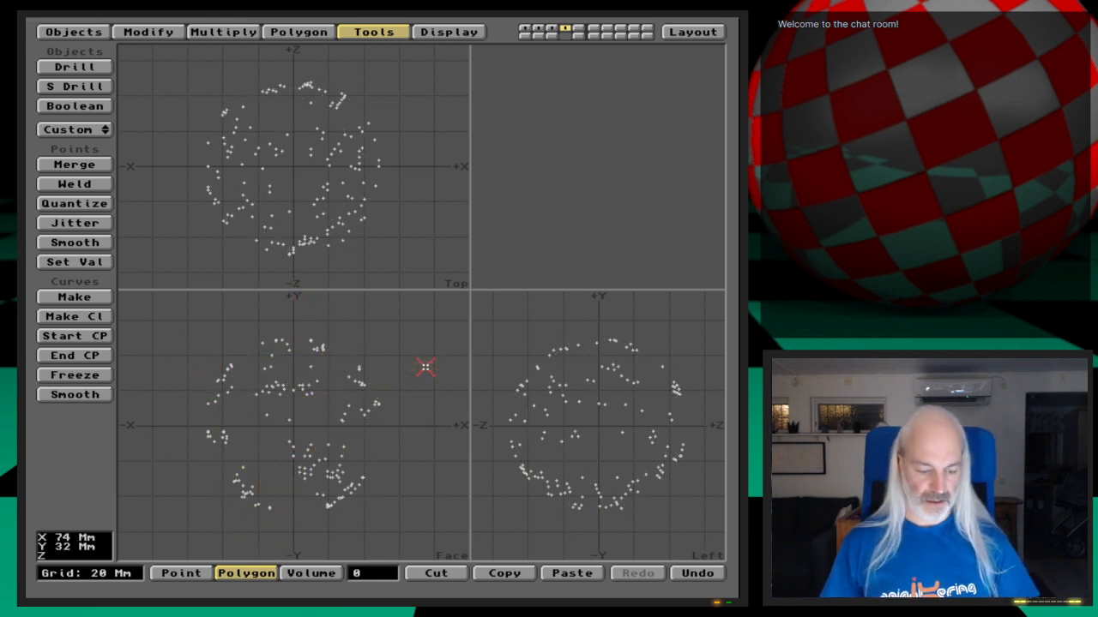
key("6")
key("5")
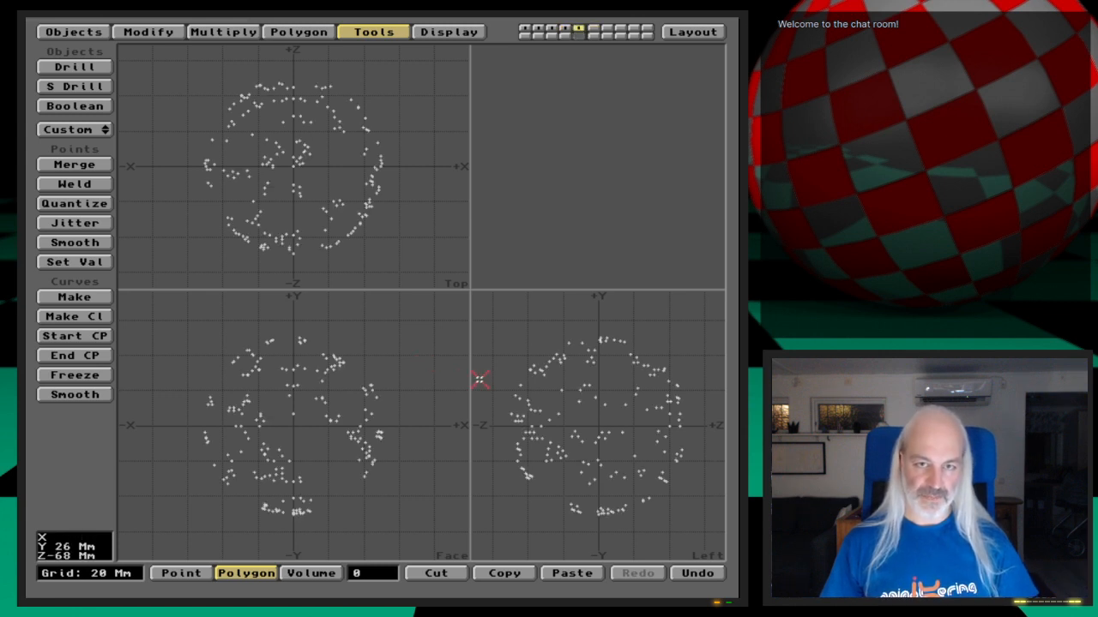
Lasso a random part of layer 5's polygons in the Left view and move them to layer 6
mouse_move(605, 316)
left_mouse_down()
mouse_move(535, 335)
mouse_move(476, 436)
mouse_move(592, 345)
mouse_move(626, 355)
mouse_move(482, 442)
mouse_move(669, 369)
mouse_move(517, 484)
mouse_move(661, 409)
mouse_move(672, 422)
mouse_move(566, 514)
mouse_move(705, 441)
mouse_move(647, 489)
mouse_move(566, 519)
mouse_move(484, 387)
mouse_move(557, 485)
mouse_move(653, 498)
mouse_move(530, 382)
mouse_move(693, 482)
mouse_move(561, 364)
mouse_move(594, 350)
mouse_move(708, 442)
mouse_move(559, 302)
mouse_move(686, 353)
mouse_move(711, 446)
mouse_move(703, 459)
left_mouse_up()
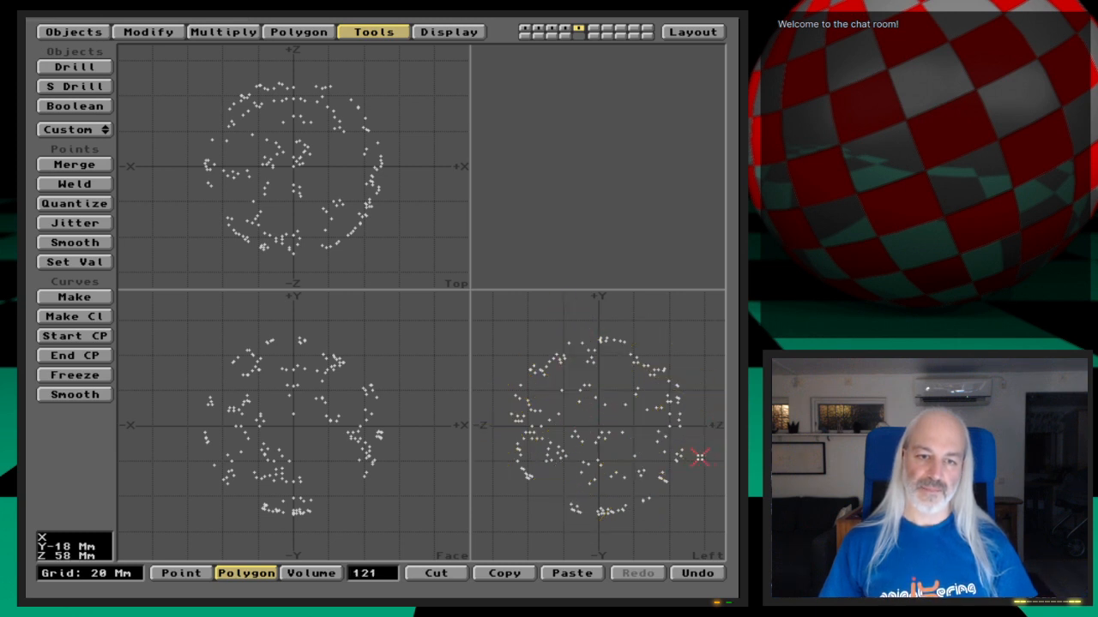
key("Delete")
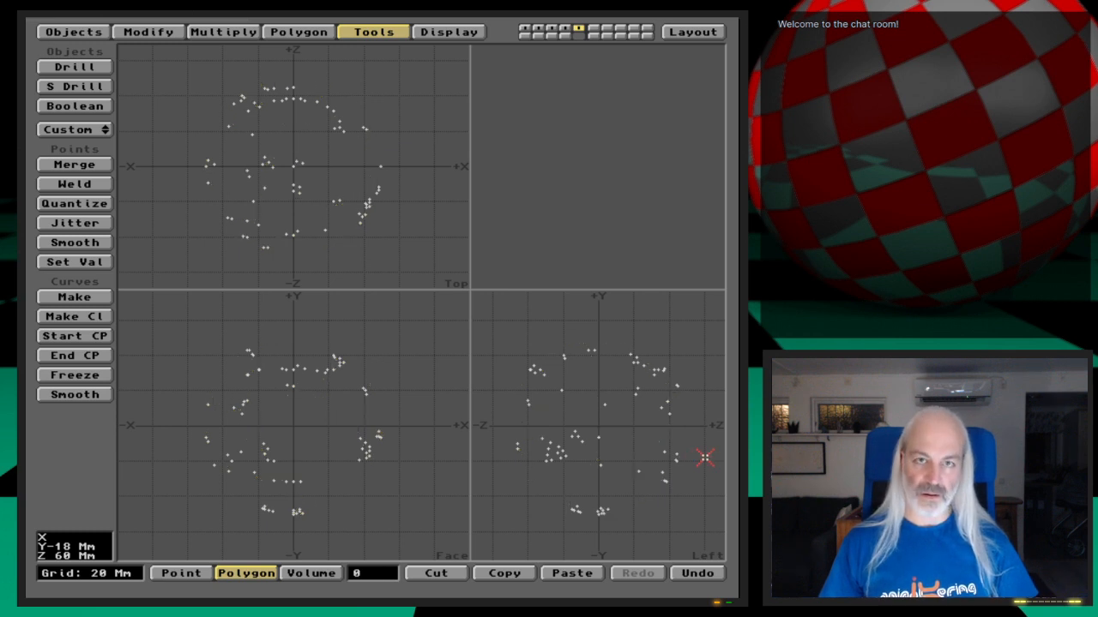
key("u")
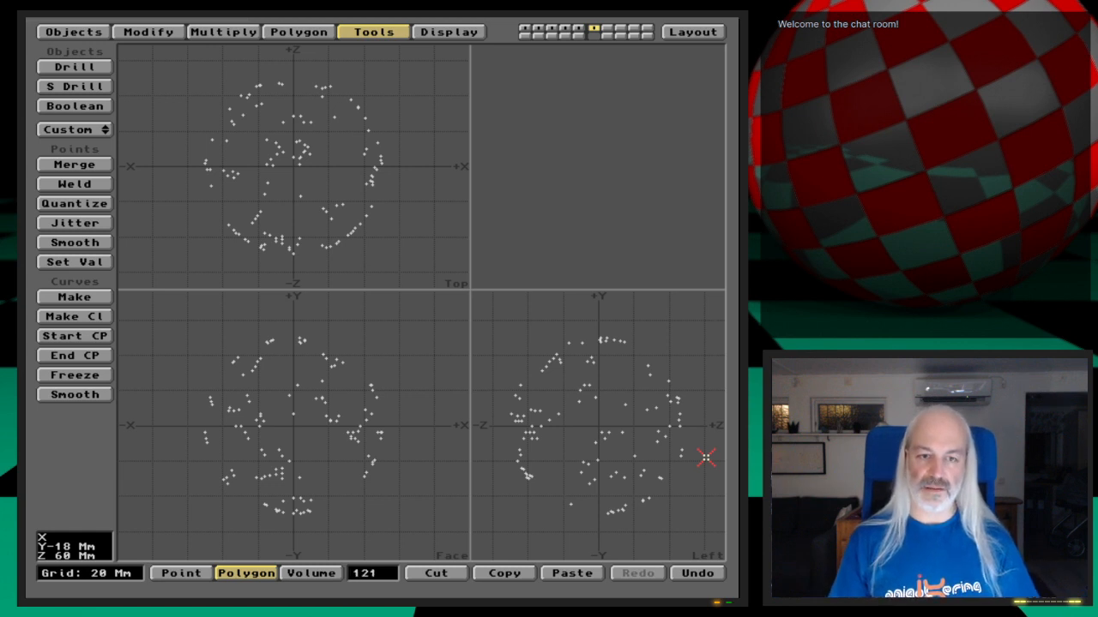
Check how many polygons layers 5 and 4 hold
key("5")
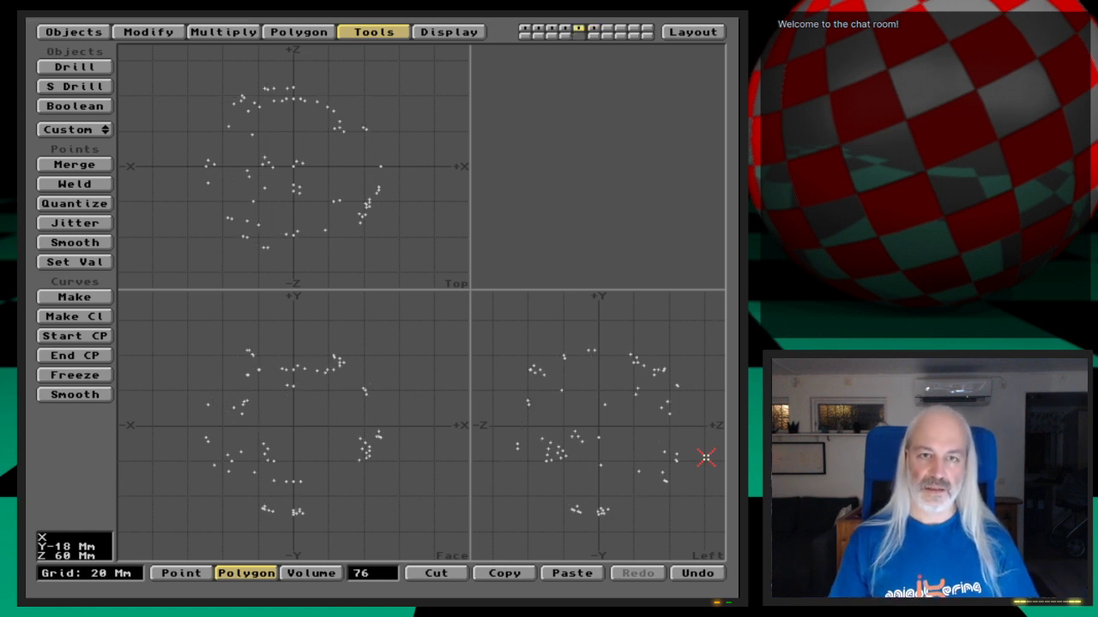
key("4")
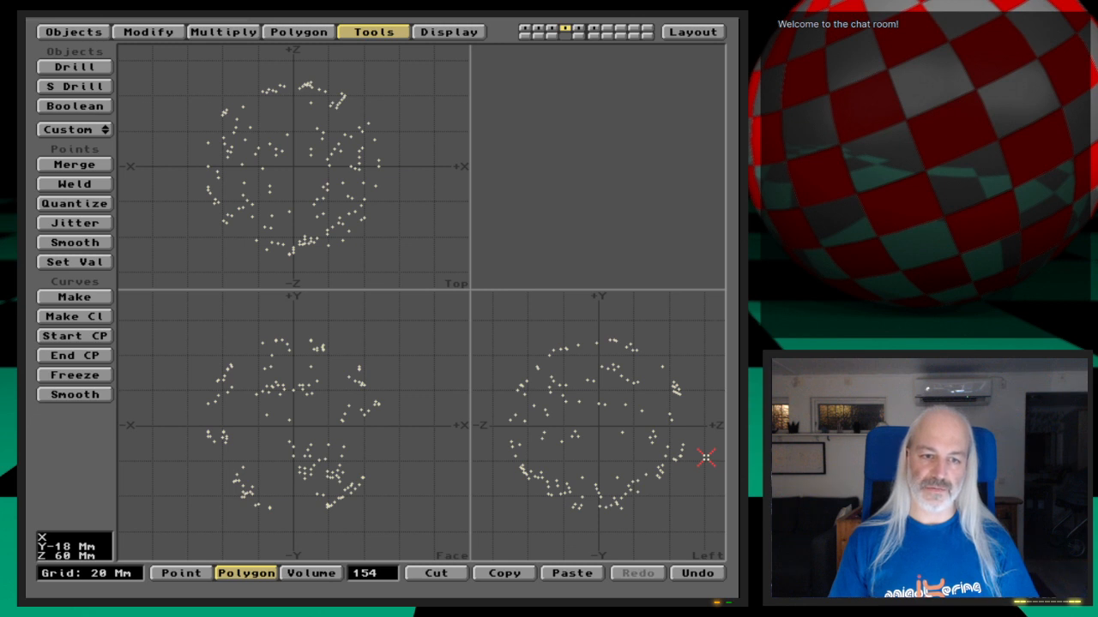
left_click(382, 573)
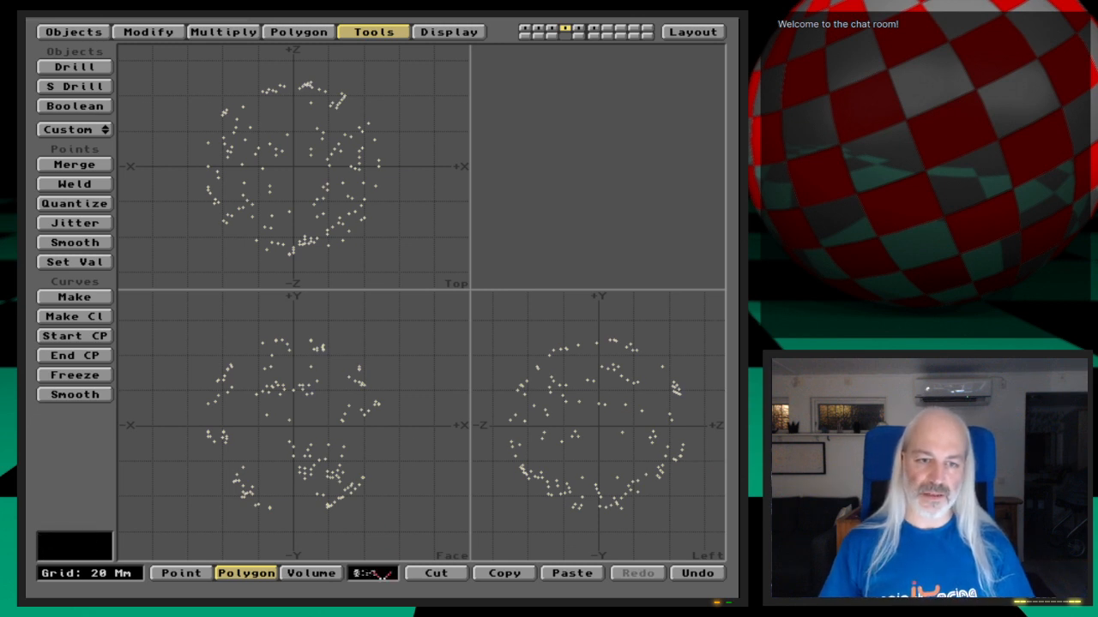
Move all of layer 5's polygons to layer 7, and layer 6's polygons to layer 5
left_click(578, 29)
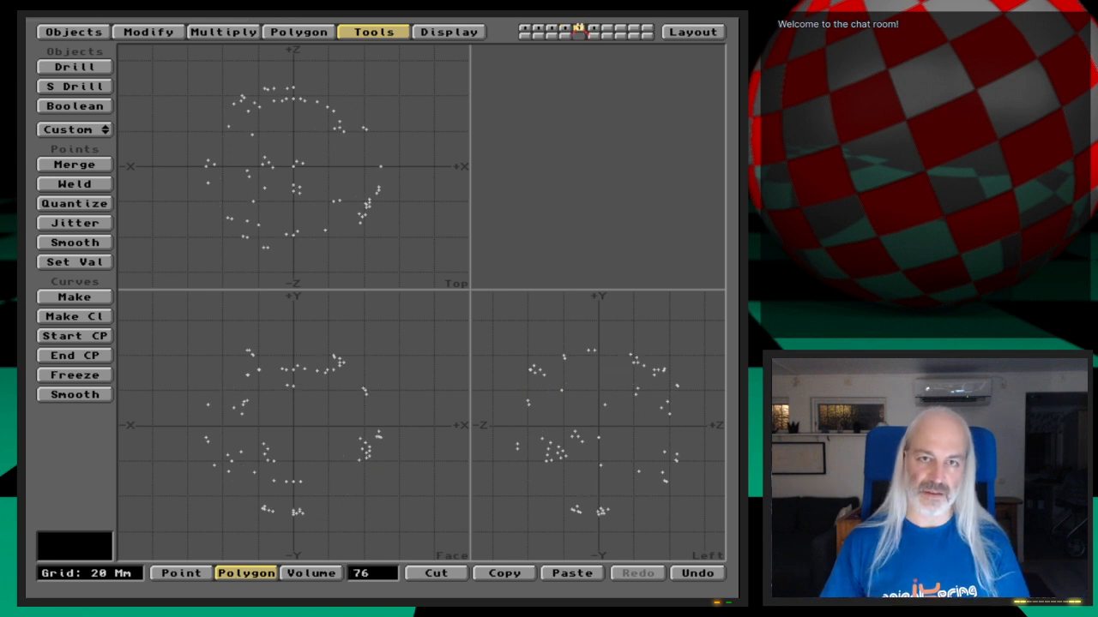
key("x")
key("7")
key("v")
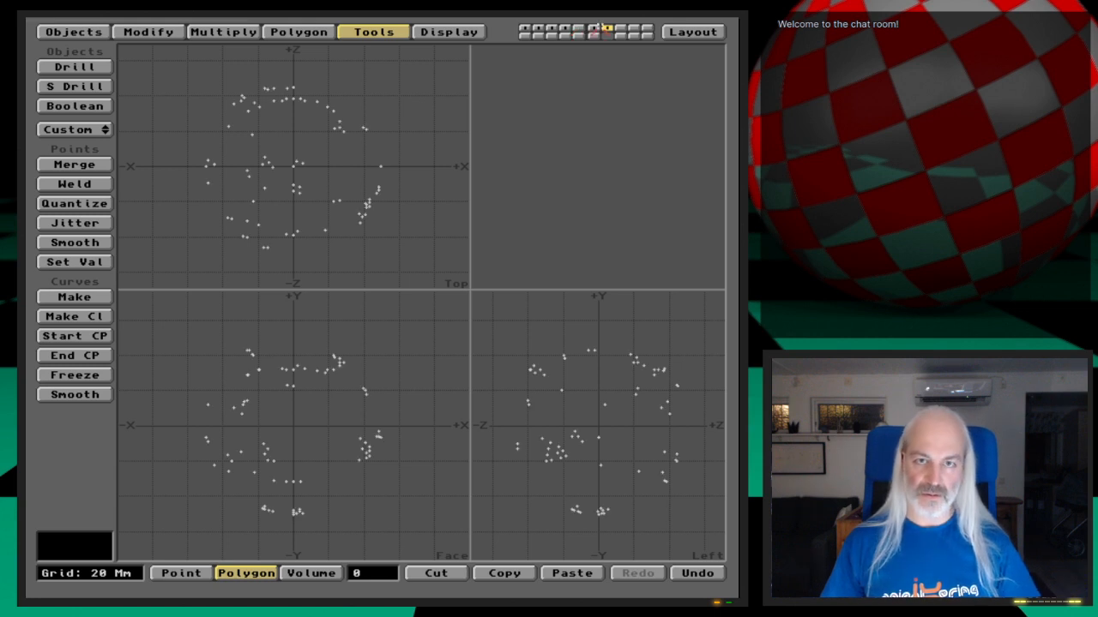
left_click(595, 29)
key("x")
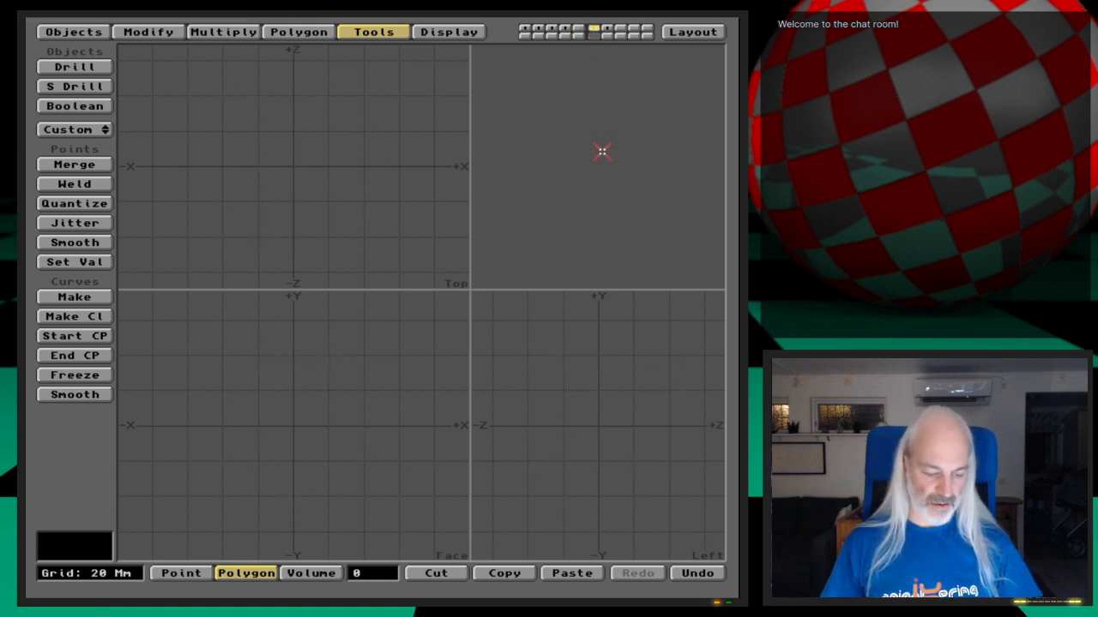
key("5")
key("v")
Move layer 7's polygons to layer 6, and check the swapped contents of layers 5 and 6
left_click(607, 29)
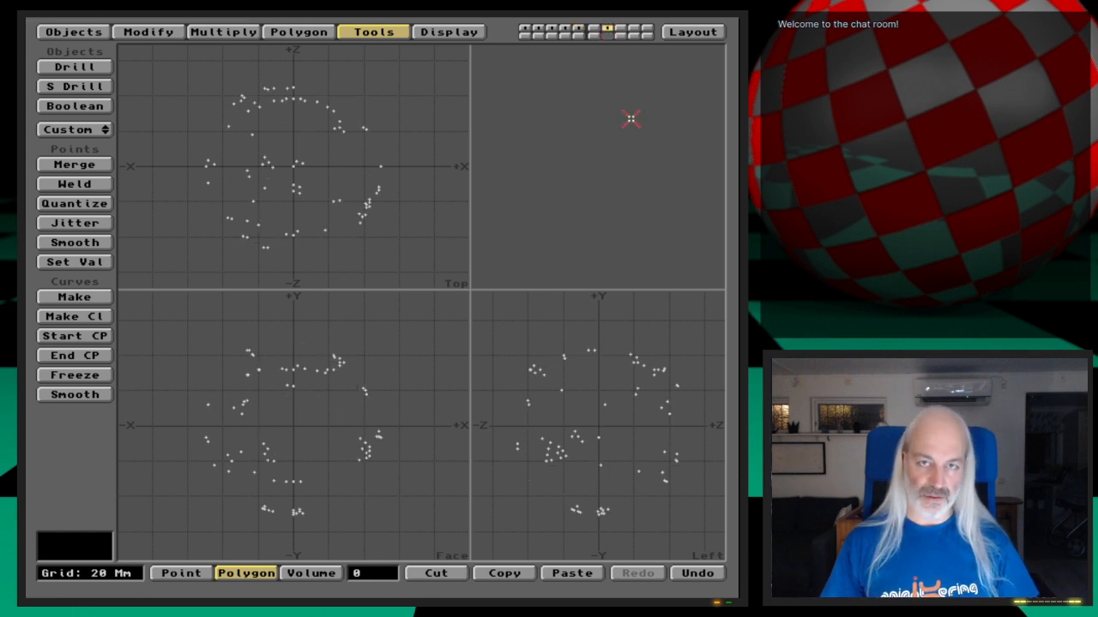
key("x")
key("6")
key("v")
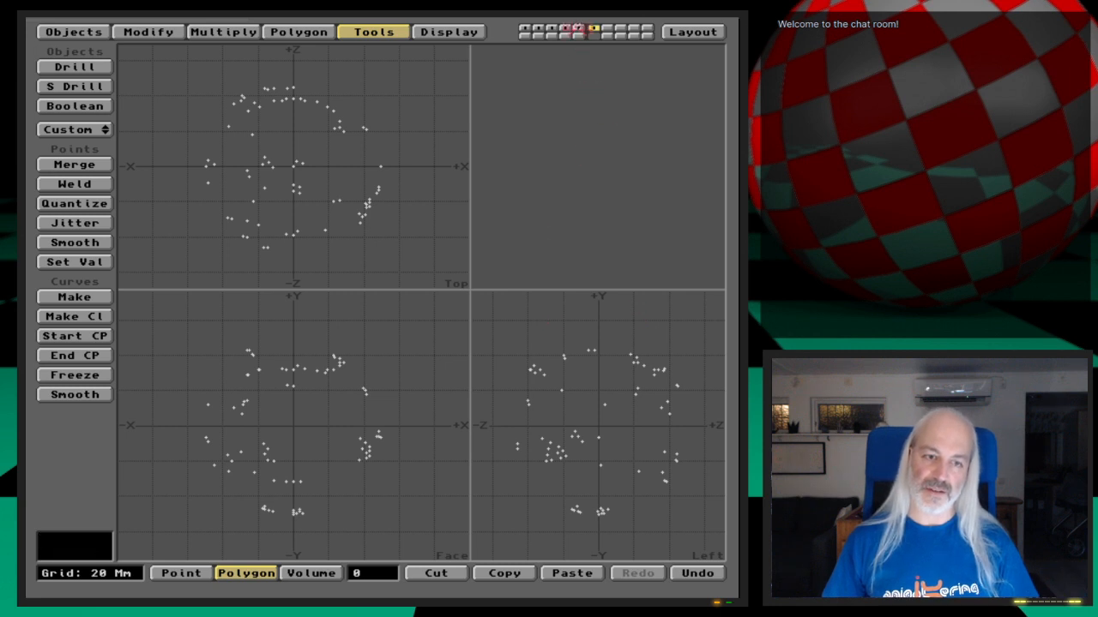
left_click(578, 29)
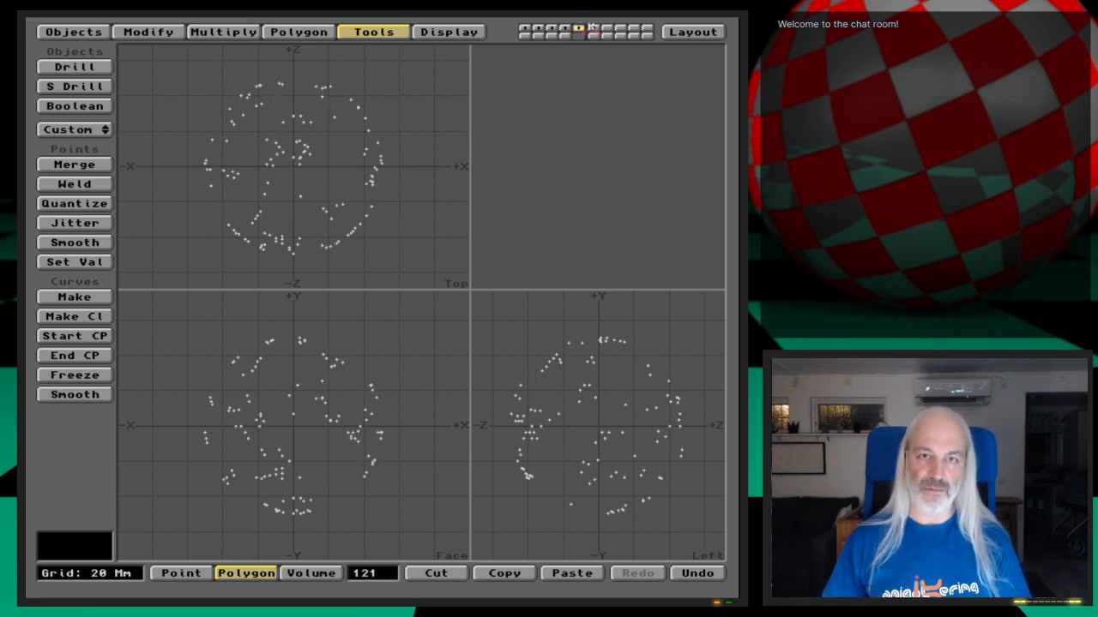
left_click(594, 29)
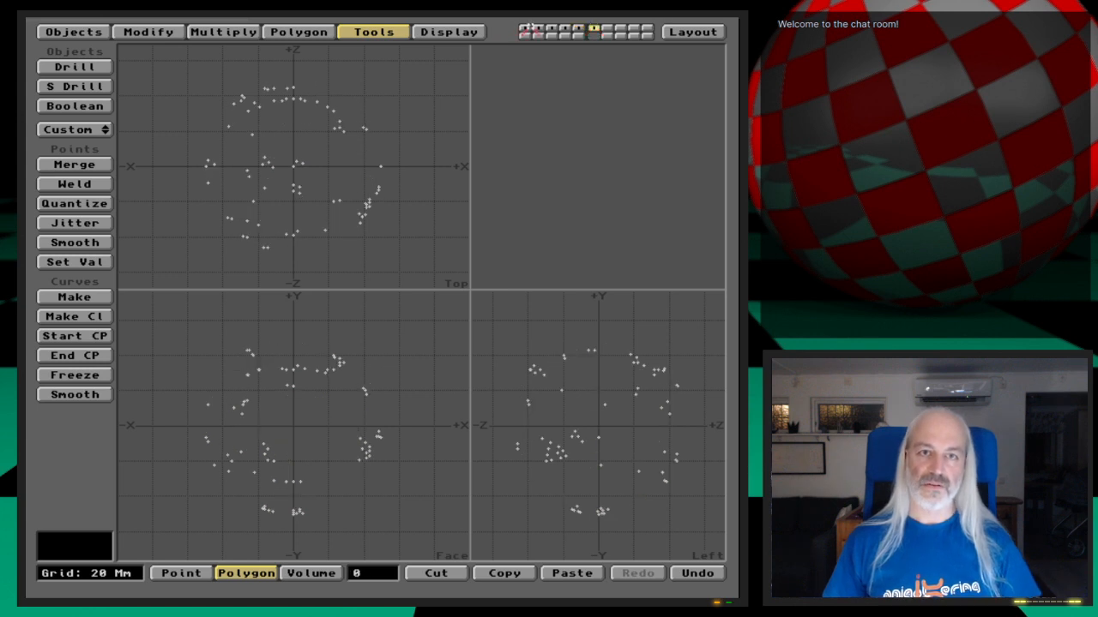
Assign layer 1's polygons a surface named stars1 with RGB color 50, 50, 50
left_click(527, 30)
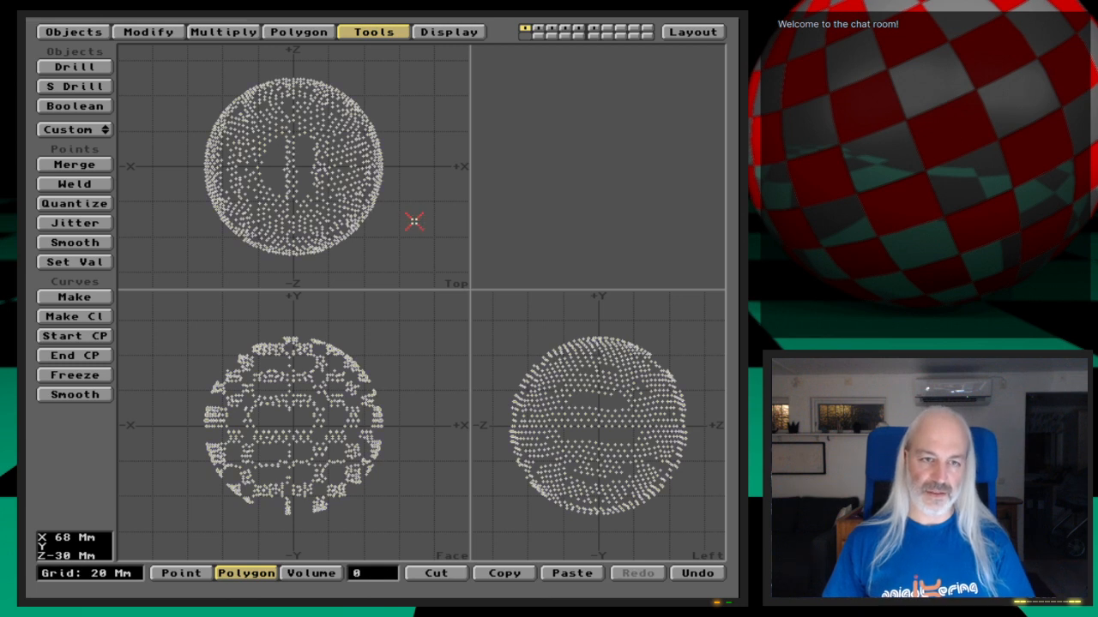
key("q")
key("Delete")
key("Delete")
key("Delete")
key("Delete")
key("Delete")
key("Delete")
key("Delete")
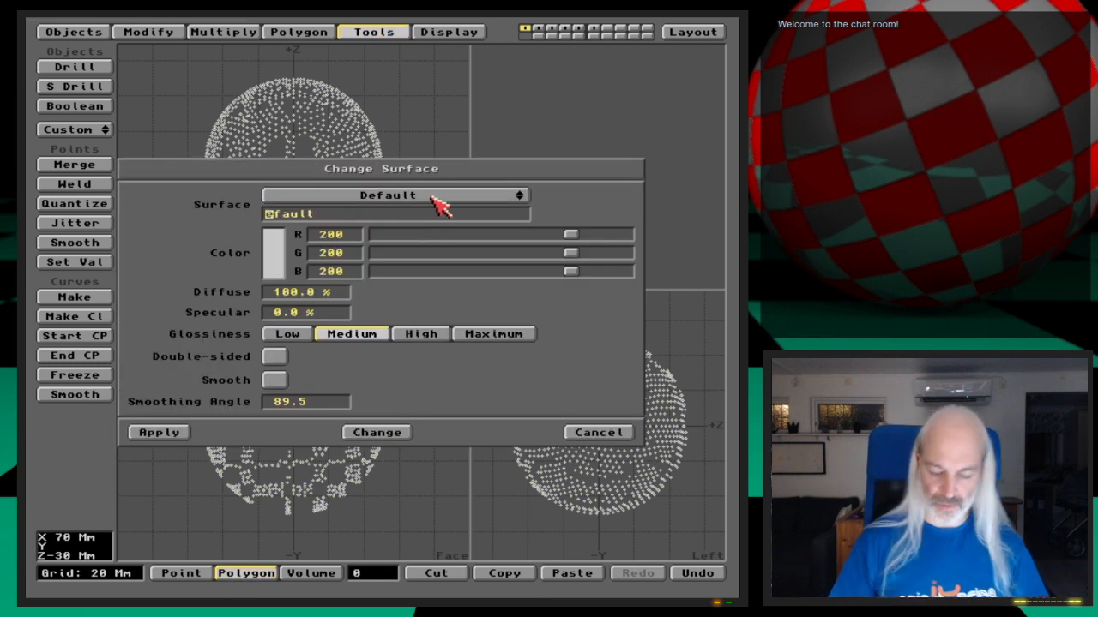
type("stars1")
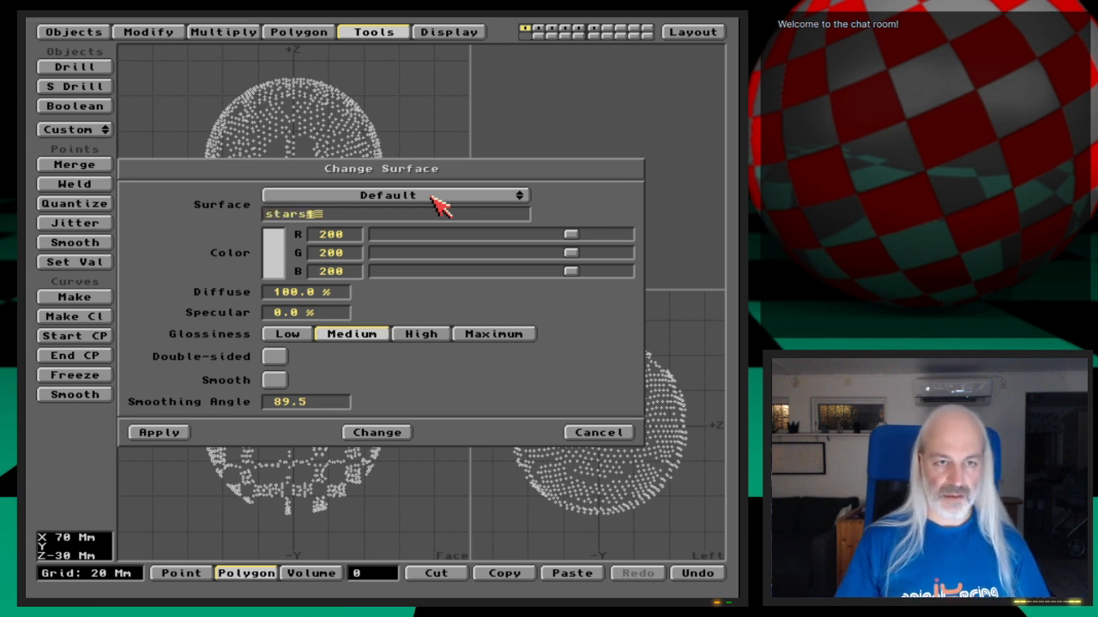
key("Return")
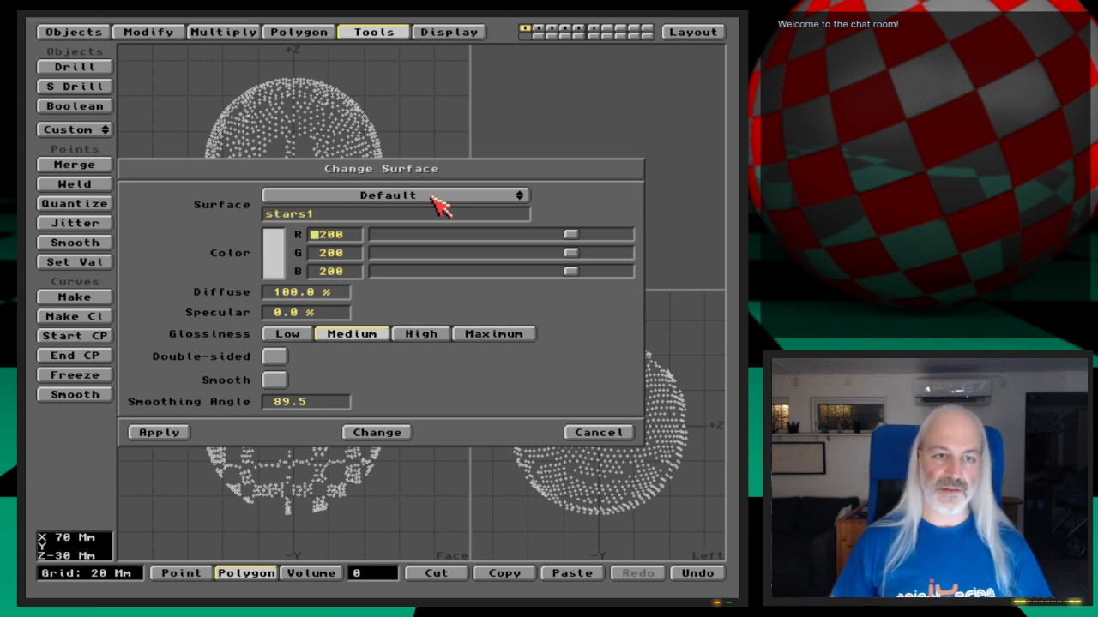
type("50")
key("Return")
type("50")
key("Return")
type("50")
key("Return")
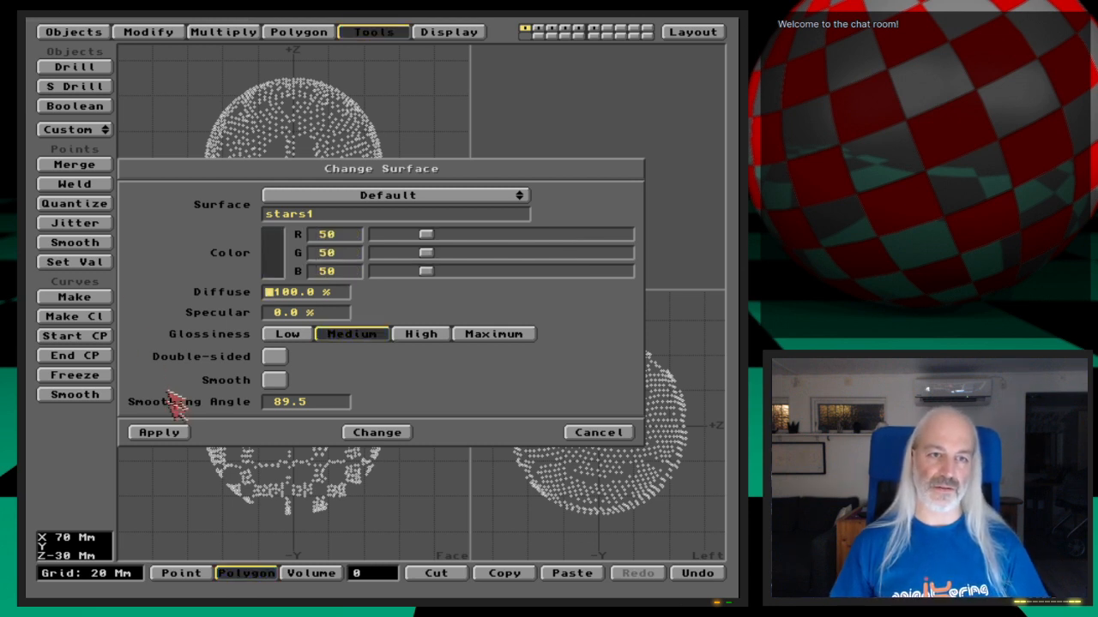
left_click(163, 433)
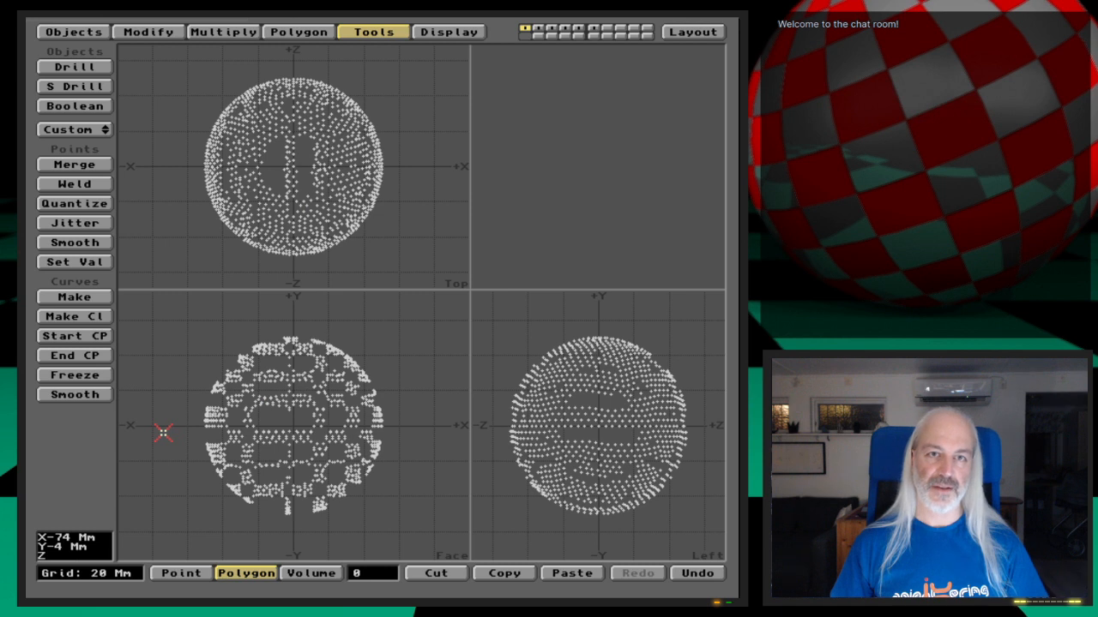
Assign layer 2's polygons a surface named stars2 with RGB color 100, 100, 100
key("2")
key("q")
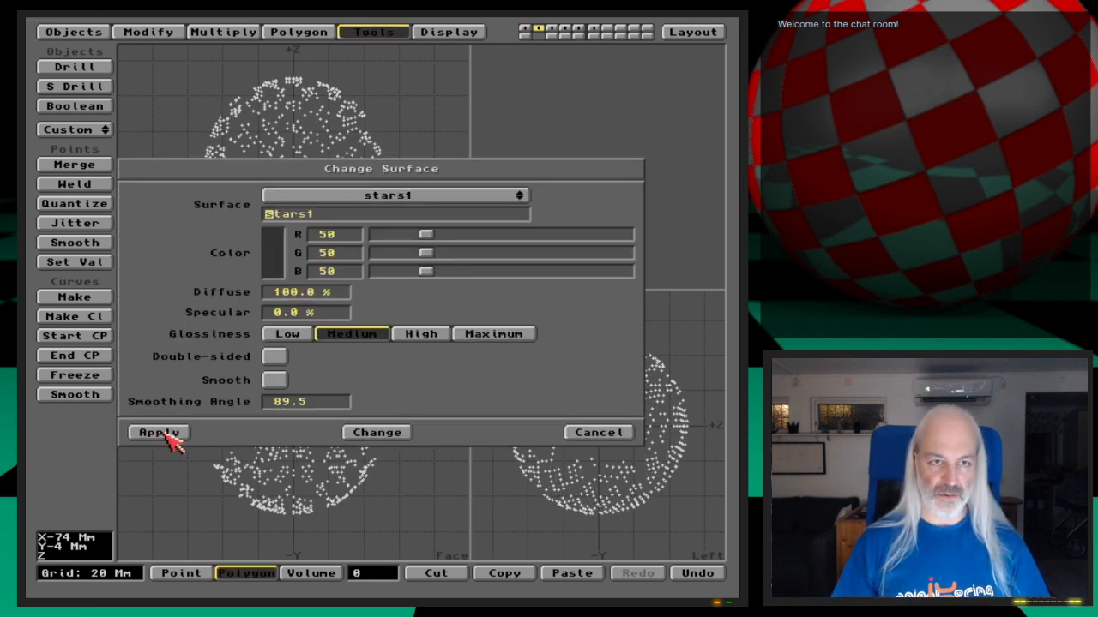
key("shift+Right")
key("BackSpace")
type("2")
key("Return")
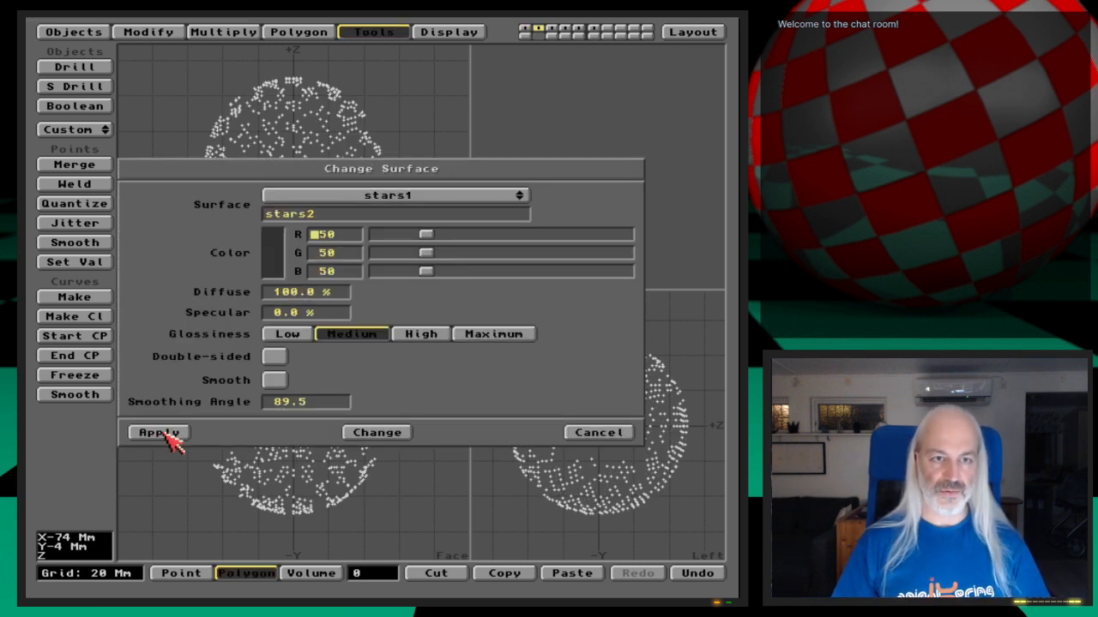
type("100")
key("Return")
type("100")
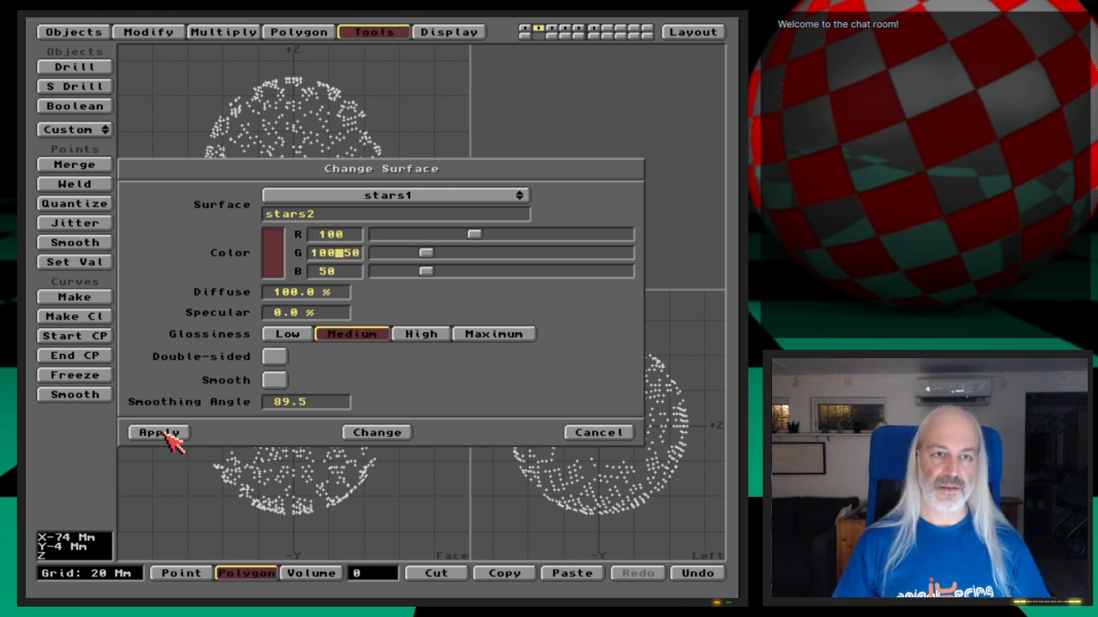
key("Return")
type("100")
key("Return")
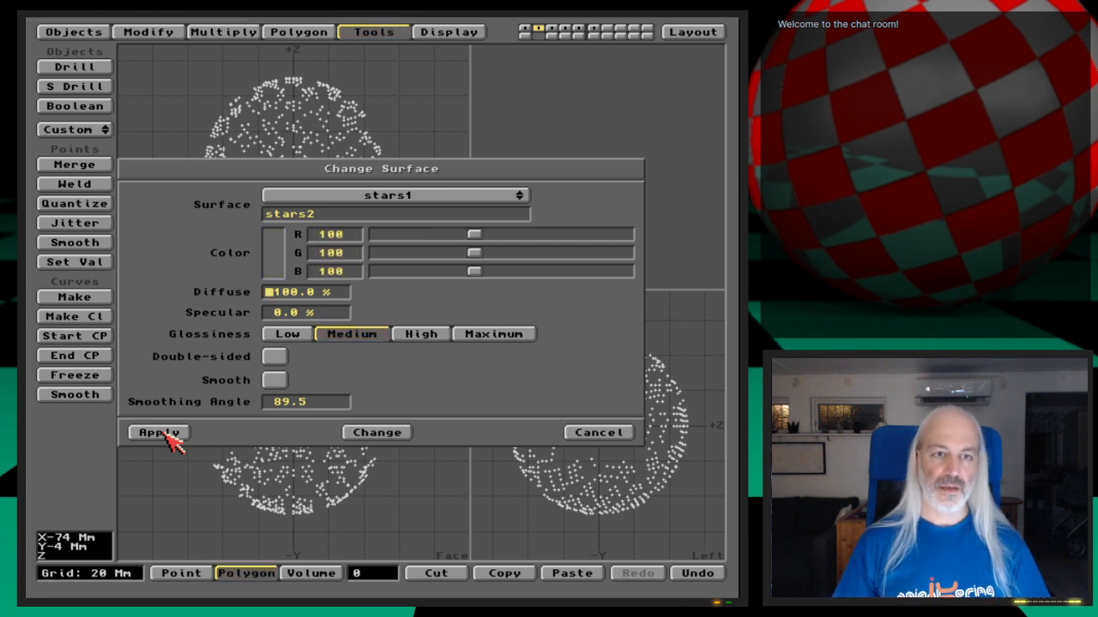
left_click(167, 433)
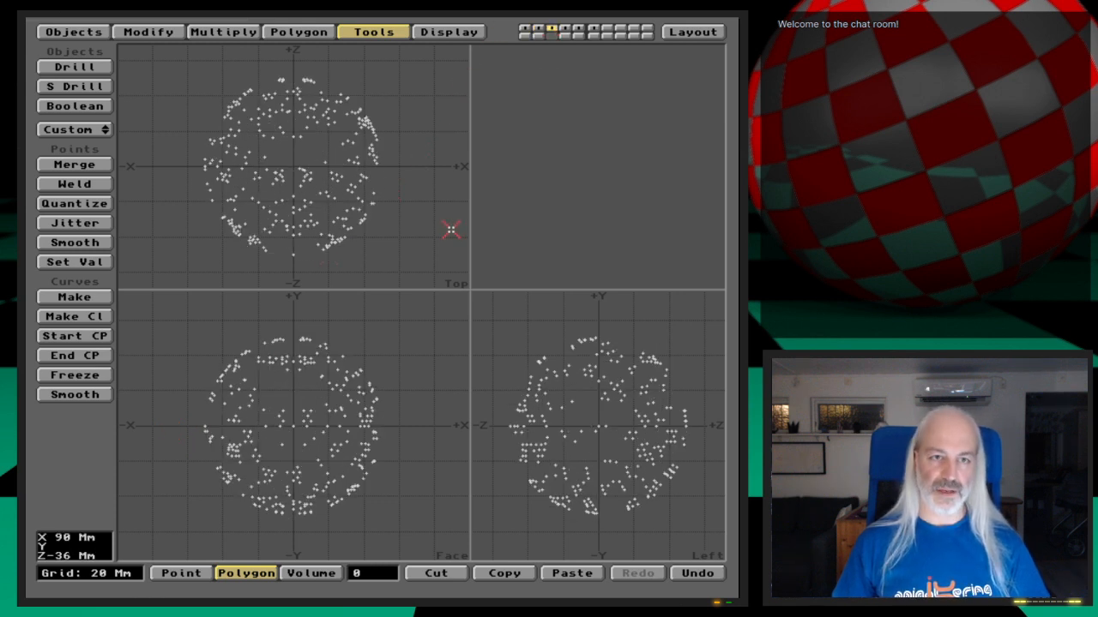
Assign layer 3's polygons a surface named stars3 with RGB color 135, 135, 135
key("q")
key("shift+Right")
key("BackSpace")
type("4")
key("Tab")
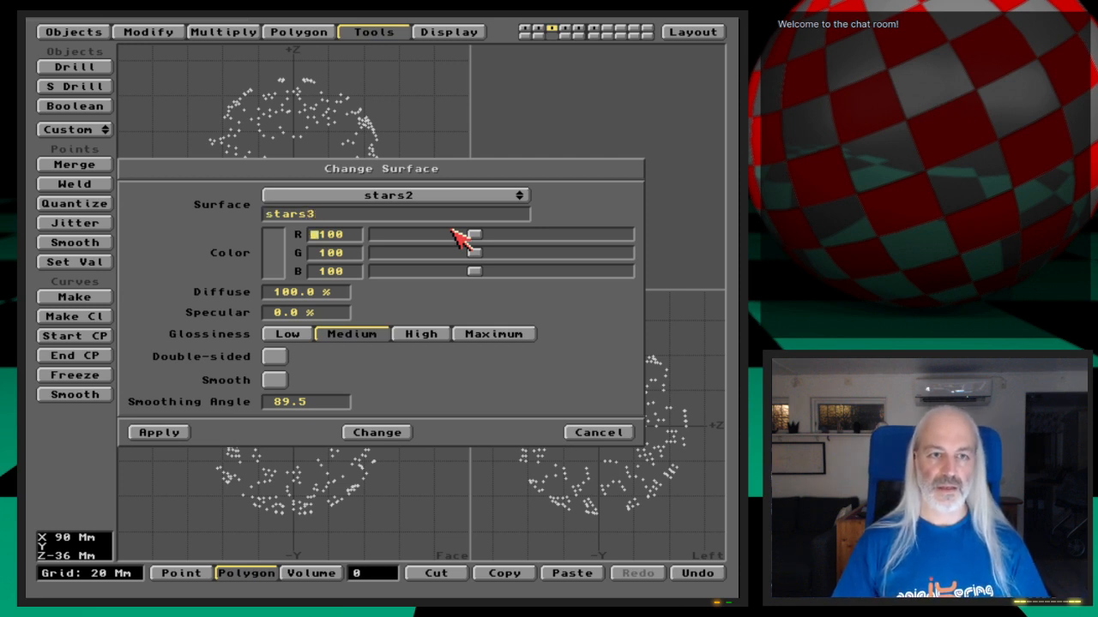
type("1")
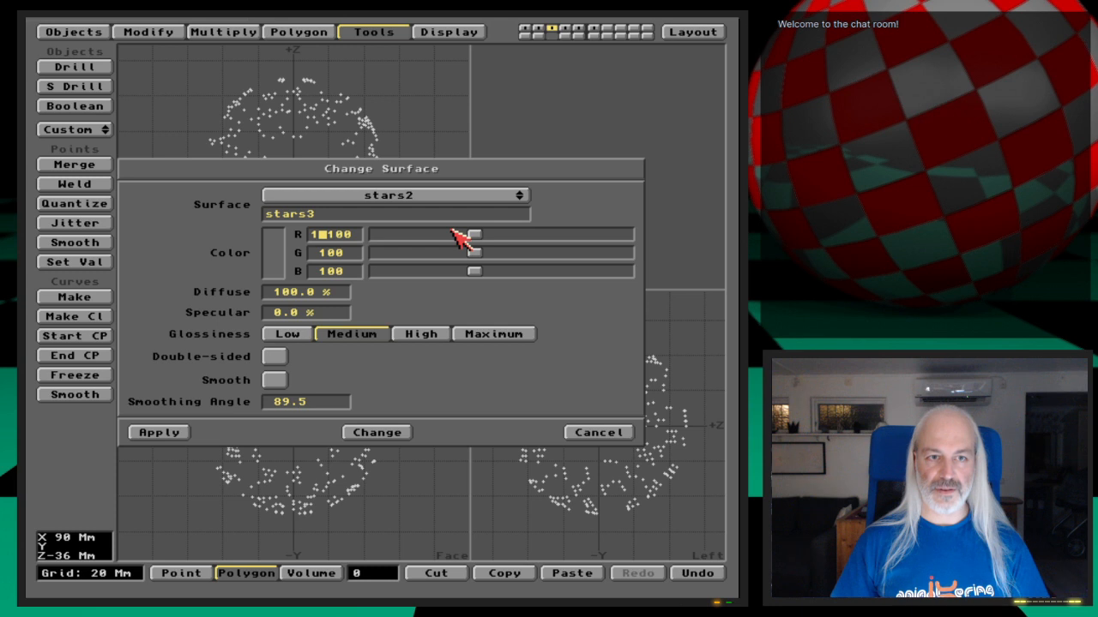
type("35")
key("Tab")
type("135")
key("Tab")
type("135")
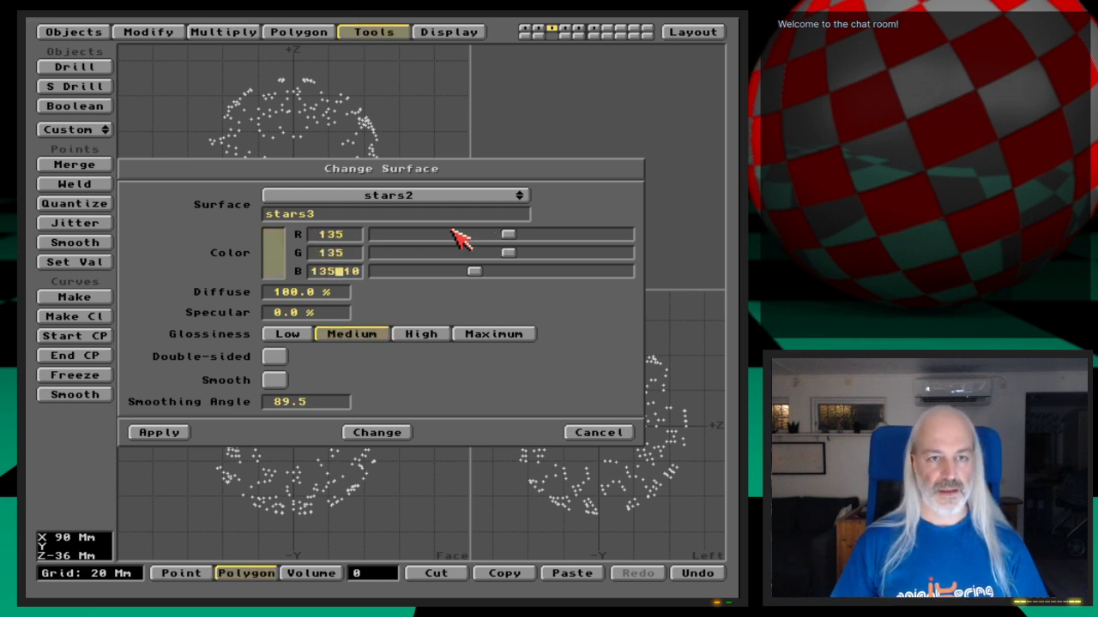
key("Tab")
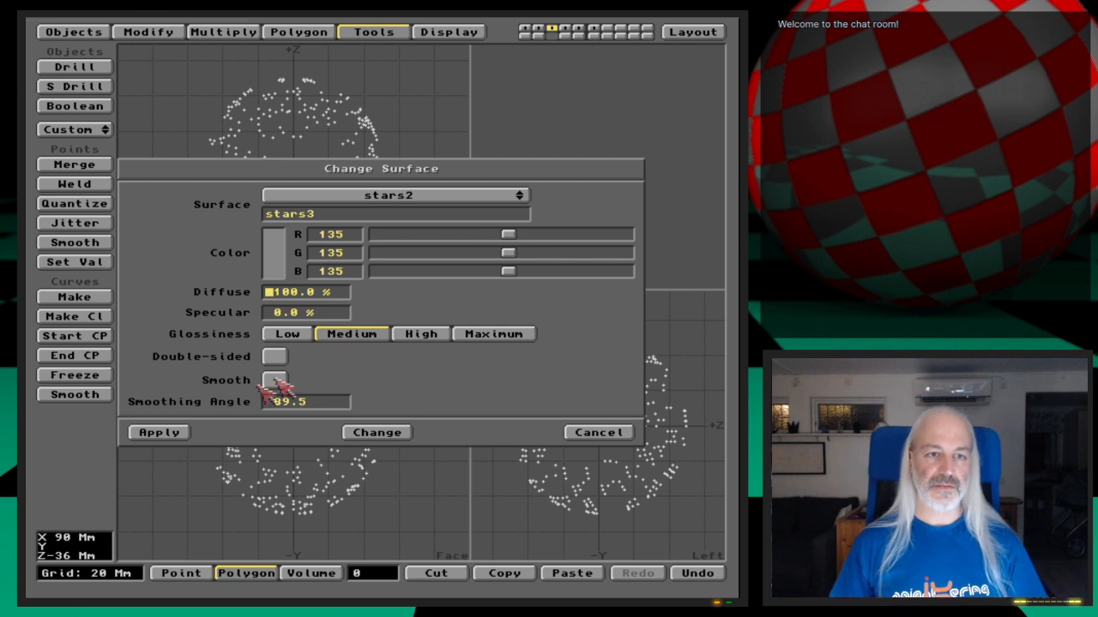
left_click(176, 431)
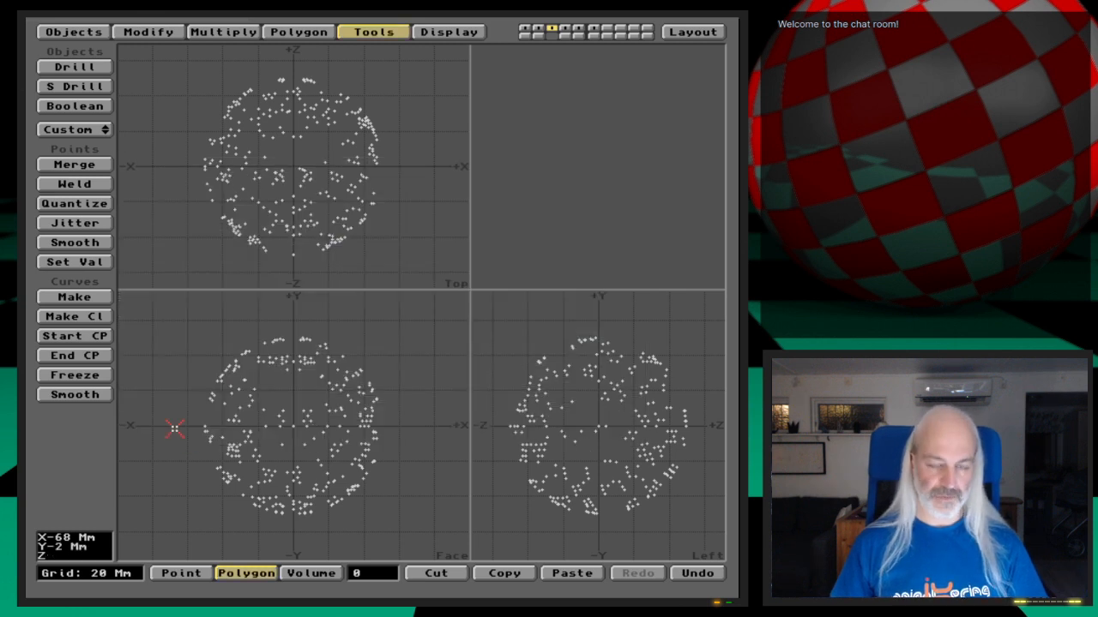
Assign layer 4's polygons a surface named stars4 with RGB color 170, 170, 170
key("4")
key("q")
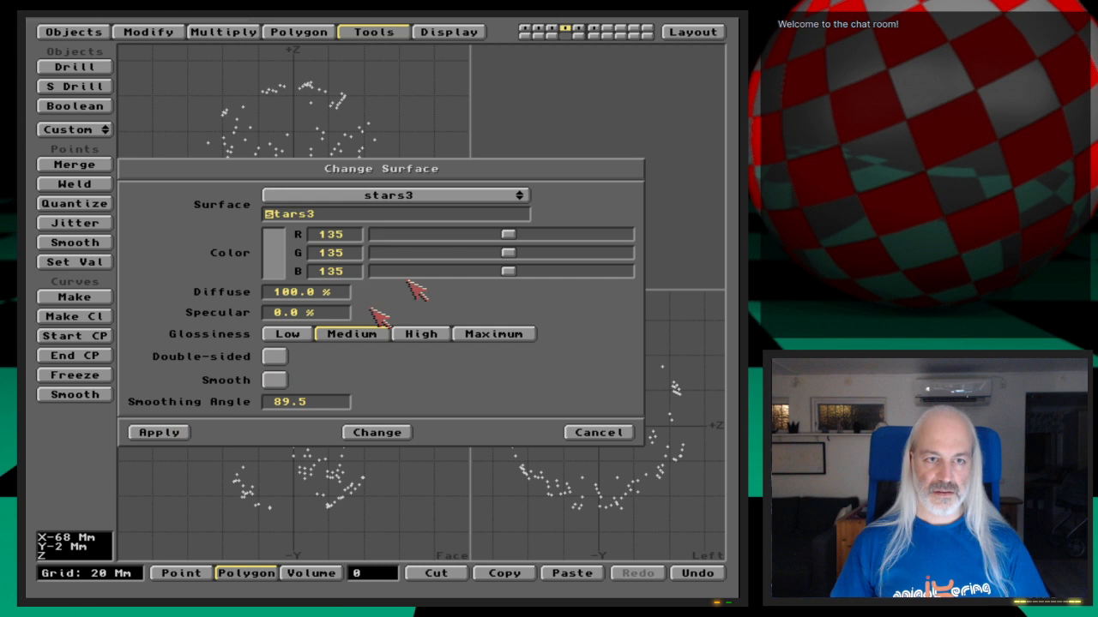
key("BackSpace")
type("4")
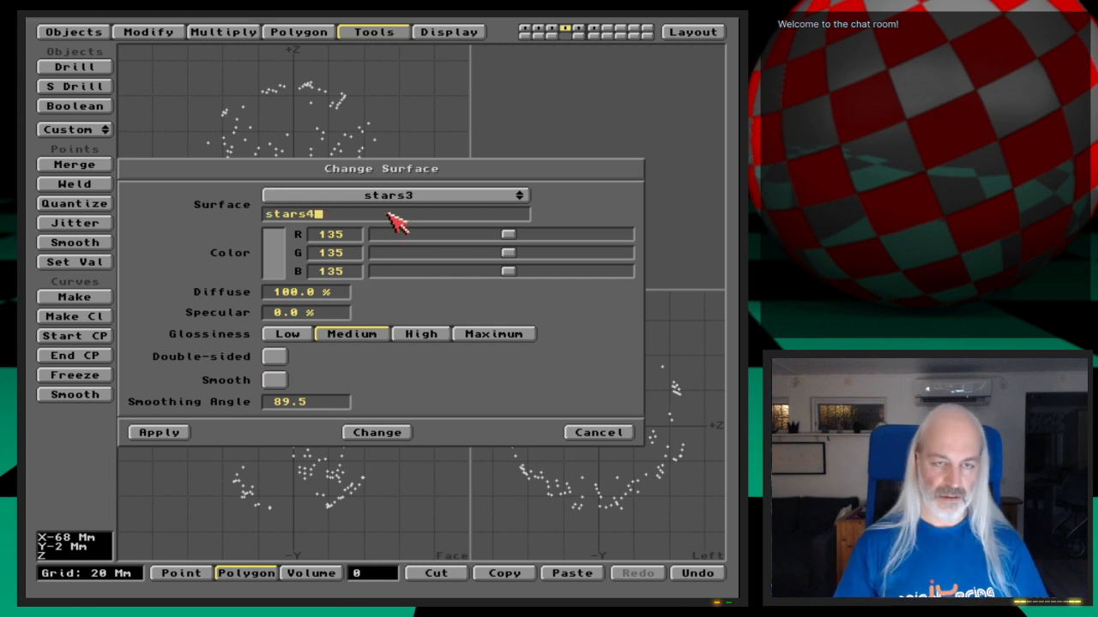
key("Return")
type("1")
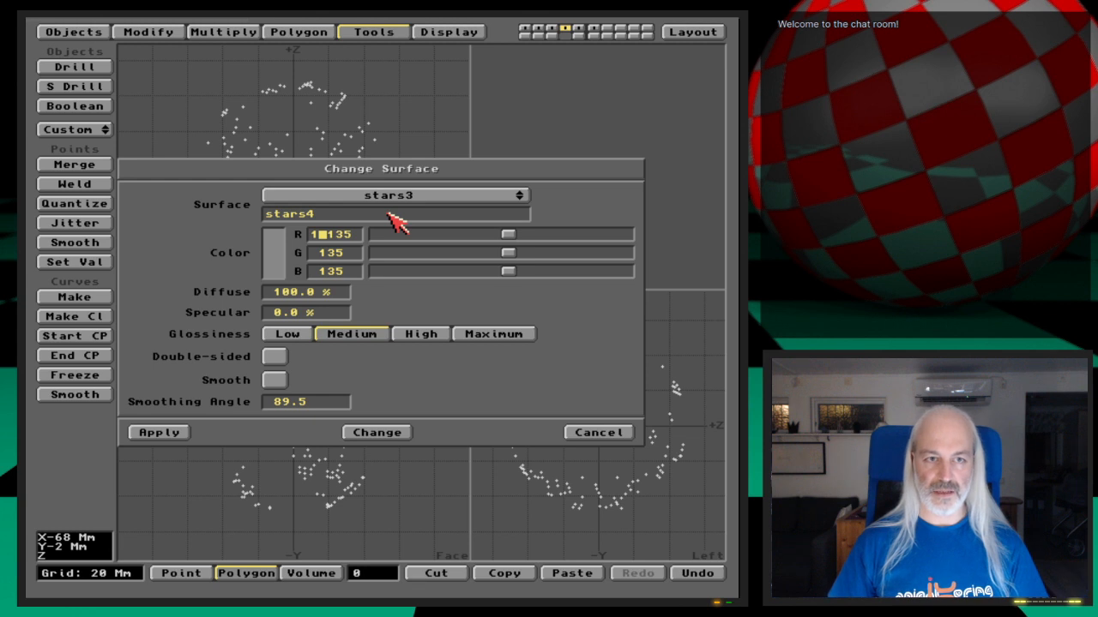
type("70")
key("Return")
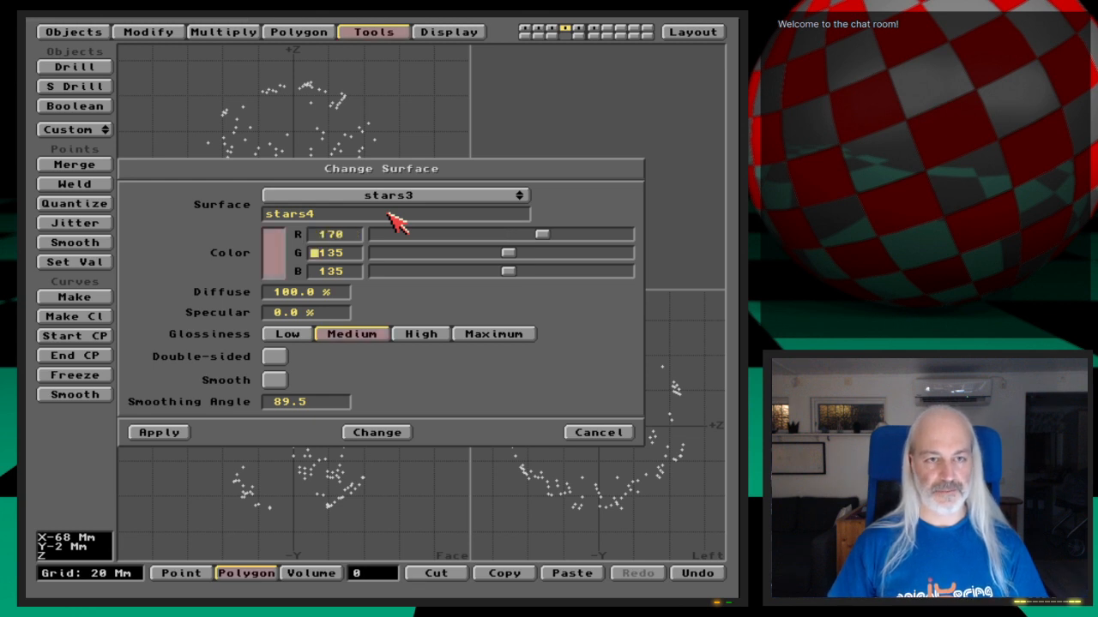
type("170")
key("Return")
type("170")
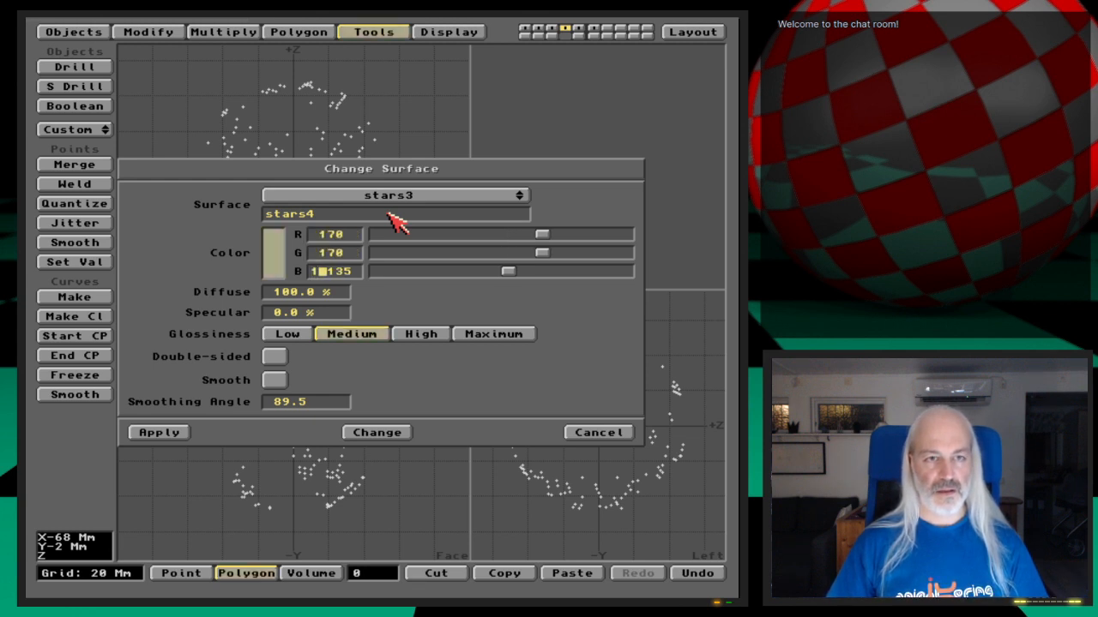
key("Return")
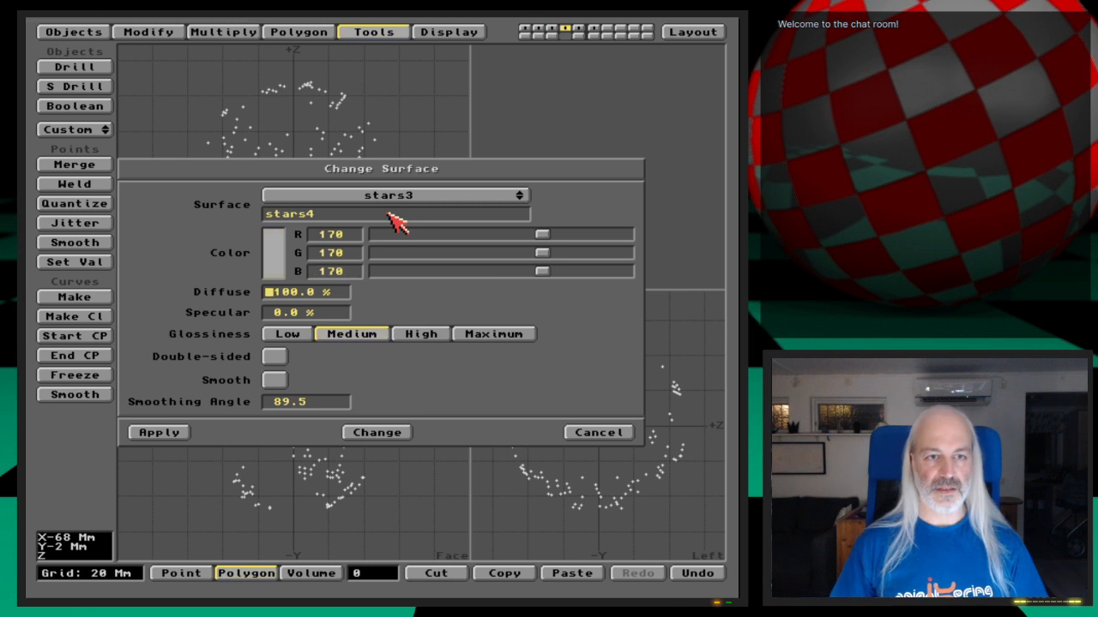
left_click(180, 433)
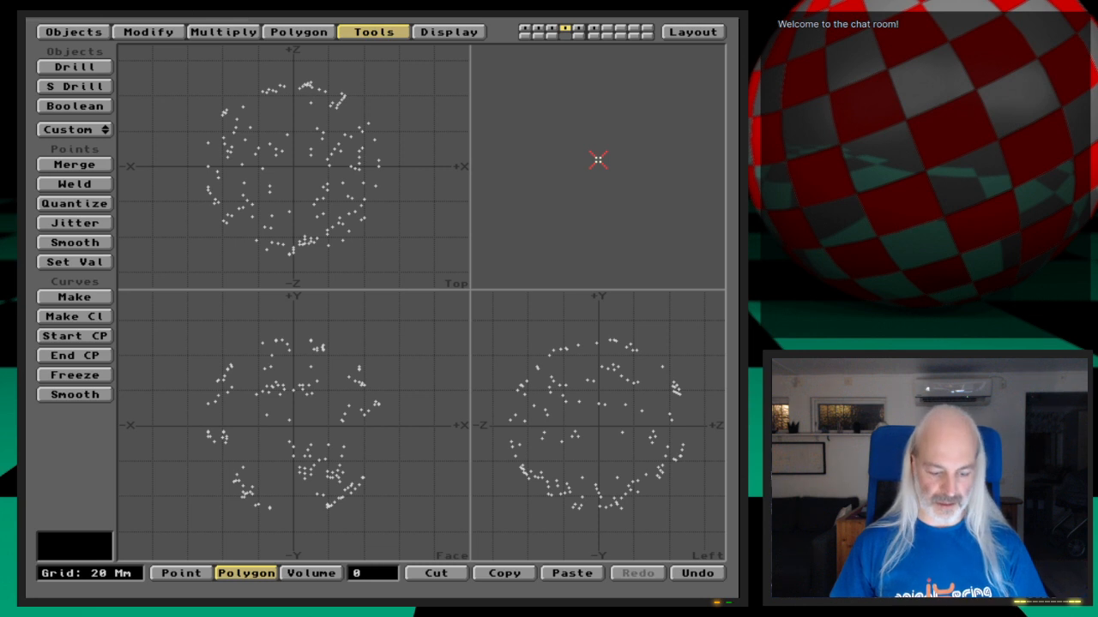
Assign layer 5's polygons a surface named stars5 with RGB color 200, 200, 200
key("5")
key("q")
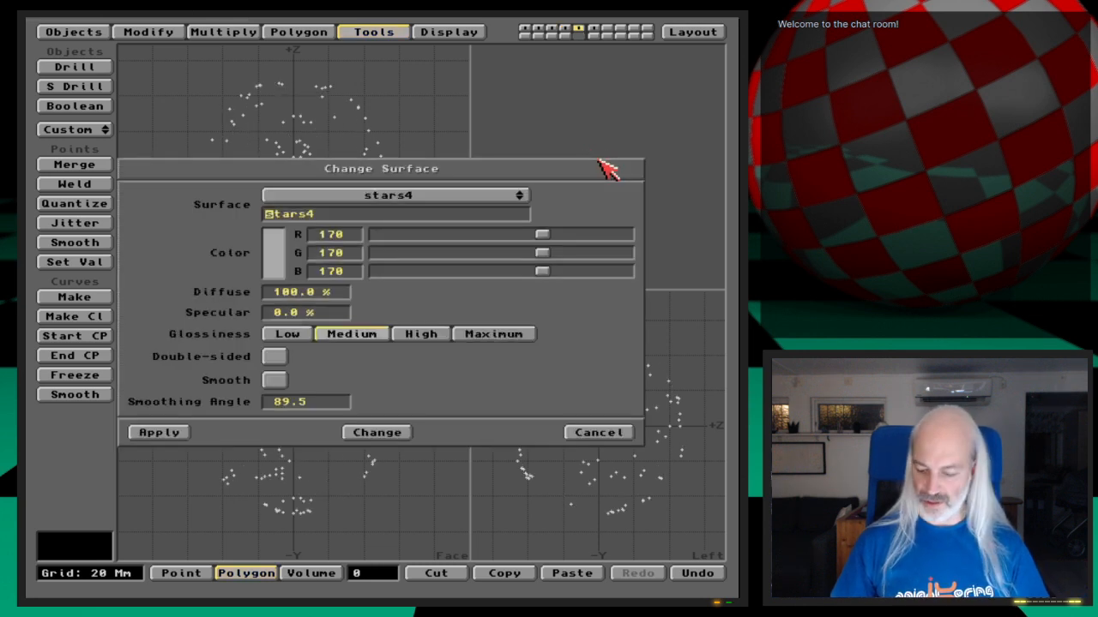
key("End")
key("BackSpace")
type("5")
key("Tab")
type("200")
key("Tab")
type("200")
key("Tab")
type("200")
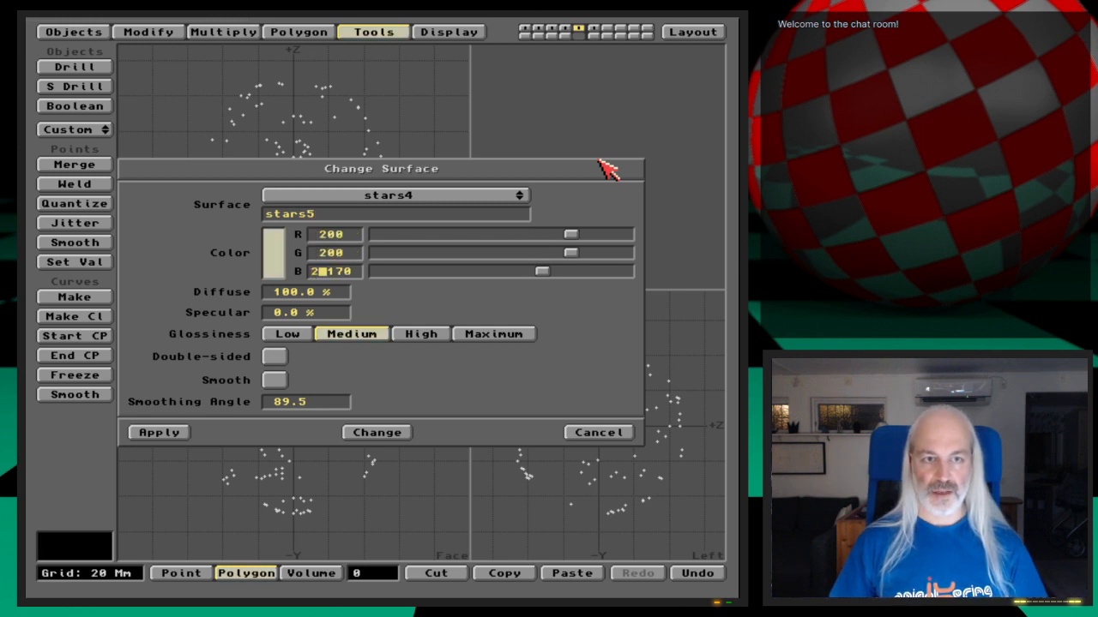
key("Tab")
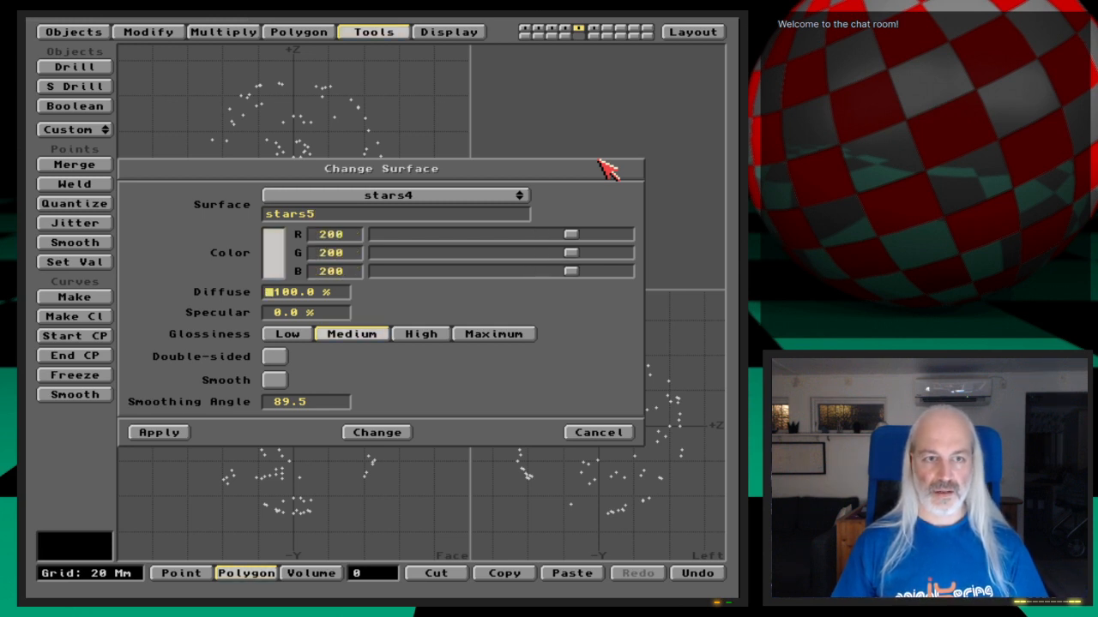
left_click(171, 435)
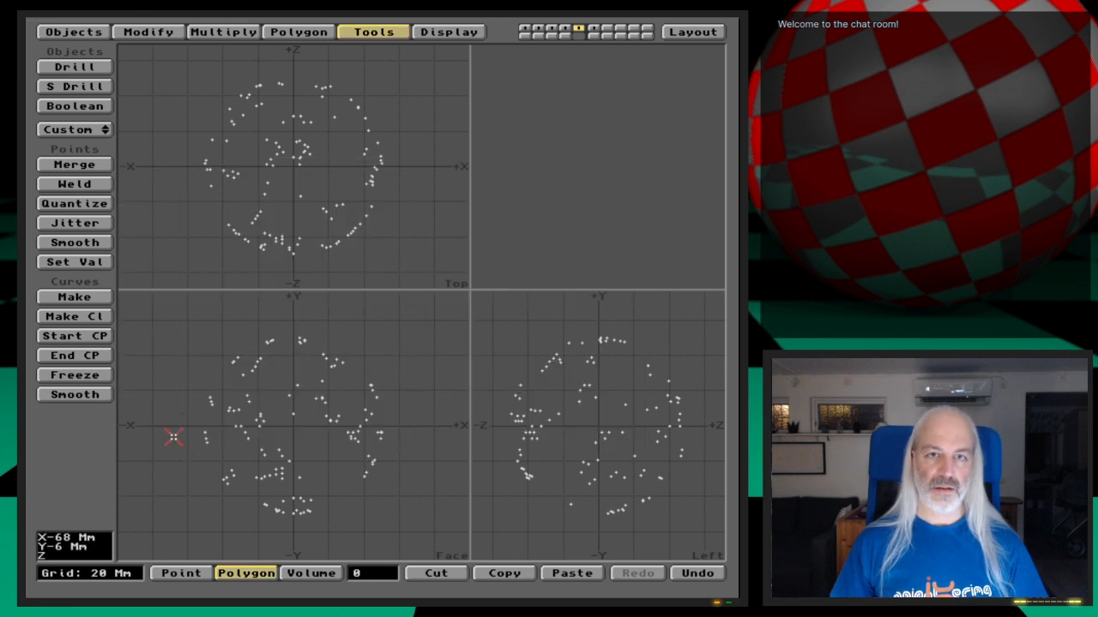
Assign layer 6's polygons a surface named stars6 with RGB color 255, 255, 255
key("6")
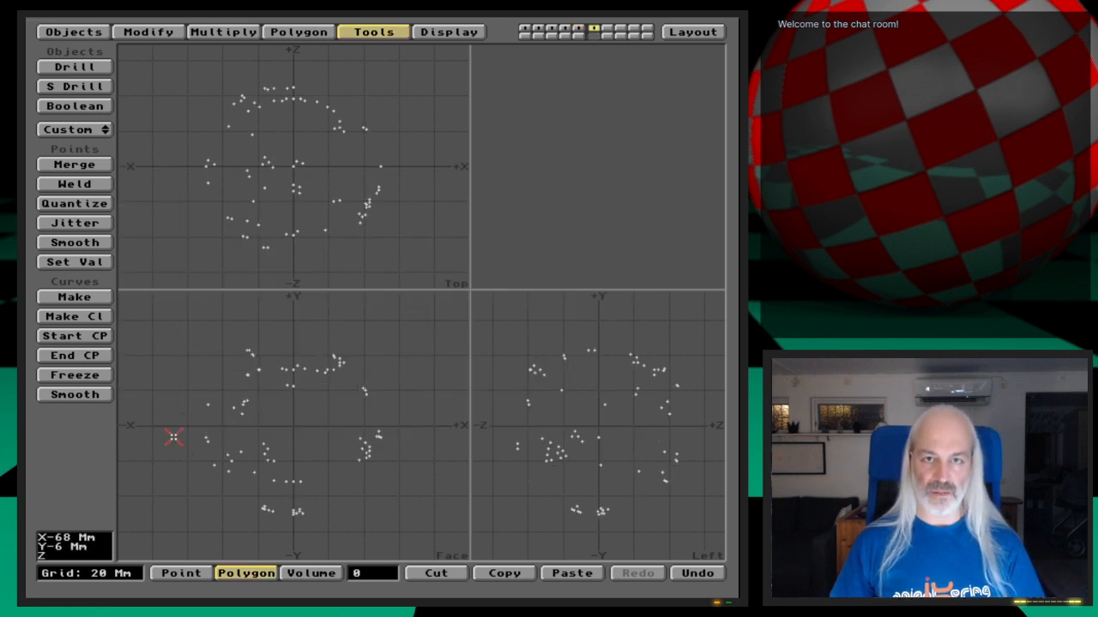
key("q")
key("shift+Right")
key("BackSpace")
type("6")
key("Return")
type("255")
key("Return")
type("255")
key("Return")
type("255")
key("Return")
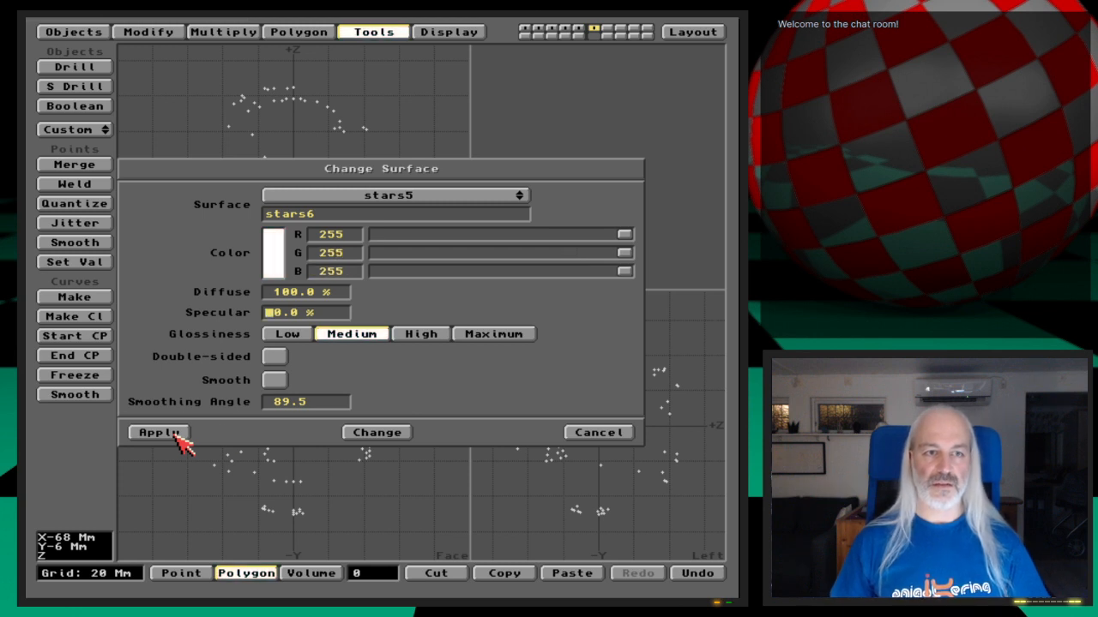
left_click(154, 433)
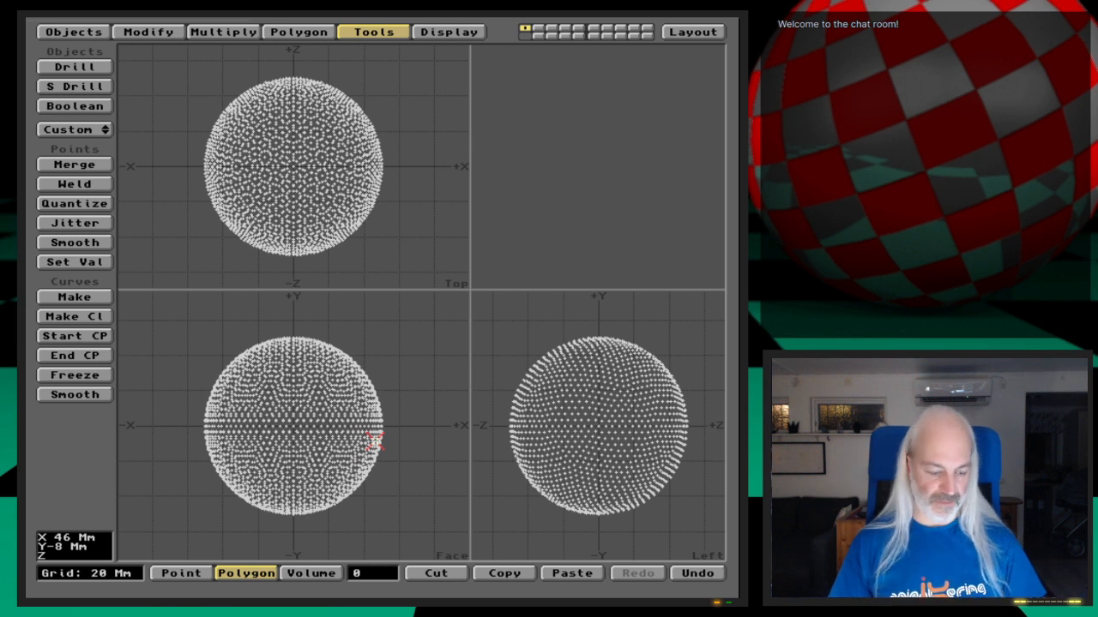
Start saving the object under a new name and go to the drawer 3D:Webcast/Ep.23/Objects
type("s")
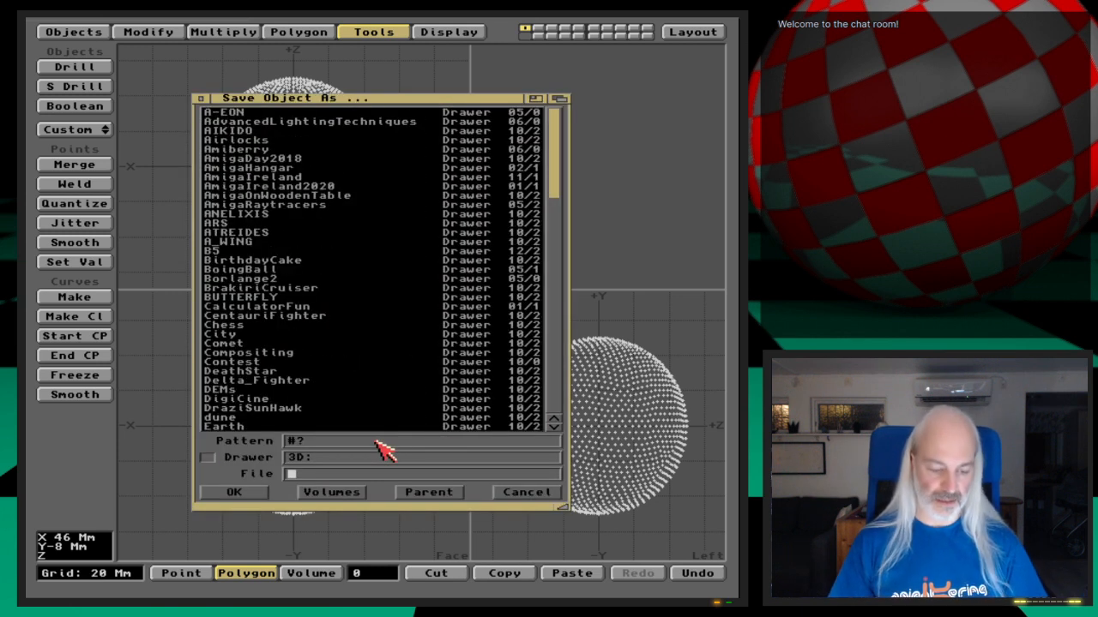
type("Webcast/Ep.10/")
key("Down")
key("Down")
key("Down")
key("Down")
key("Down")
key("Down")
key("Down")
key("Down")
key("Down")
key("Down")
key("Down")
key("Down")
key("Down")
key("Down")
key("Return")
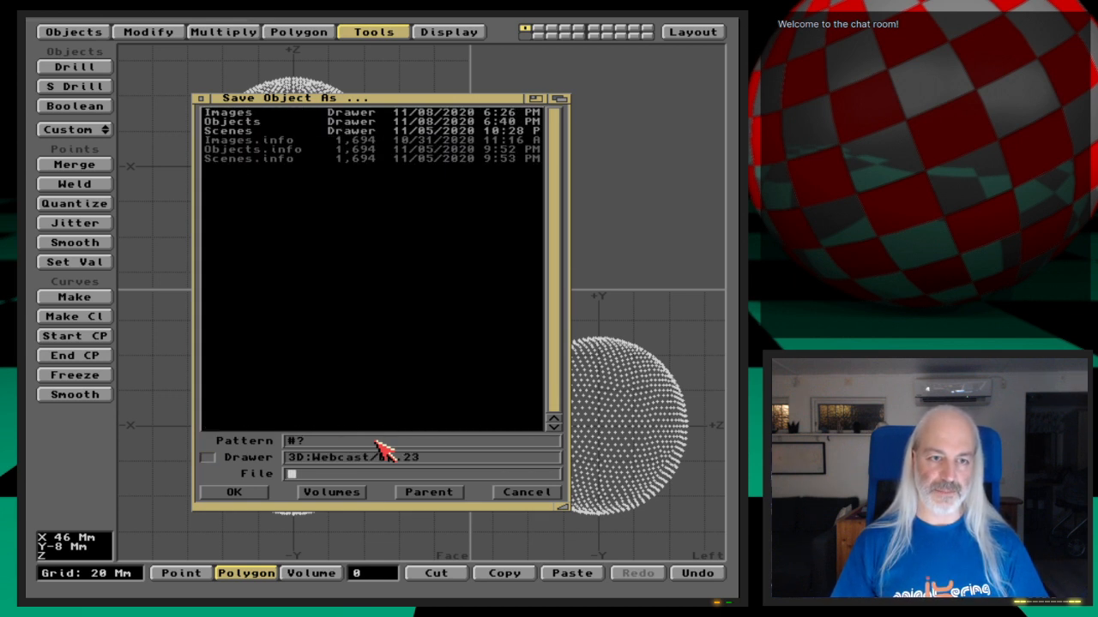
type("Objects")
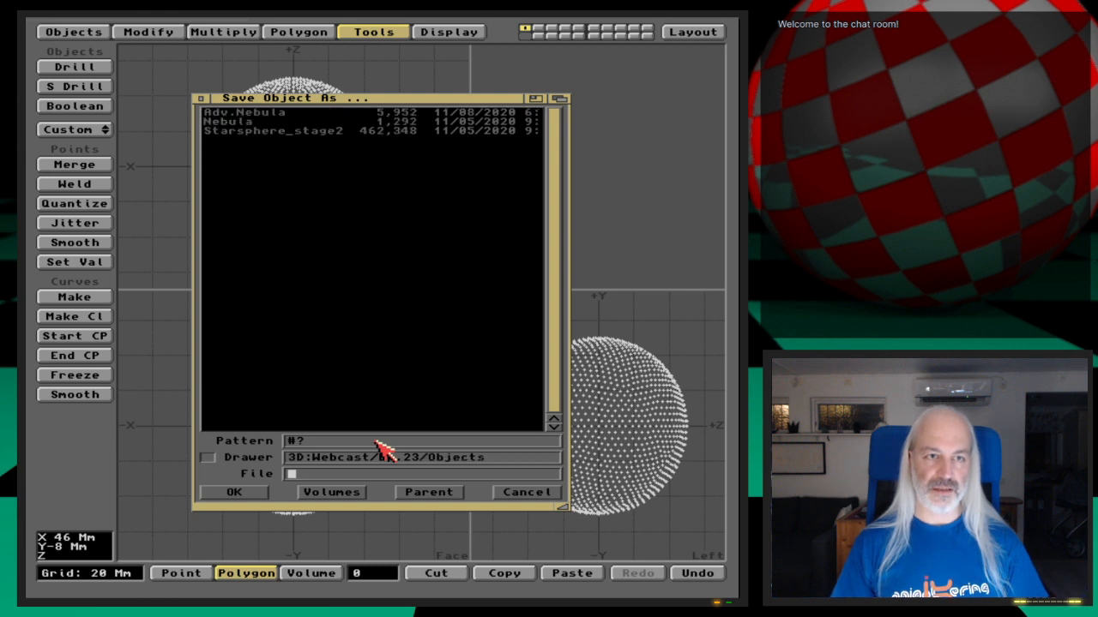
Name the file Starsphere_small and save the object in the Objects drawer
type("/St")
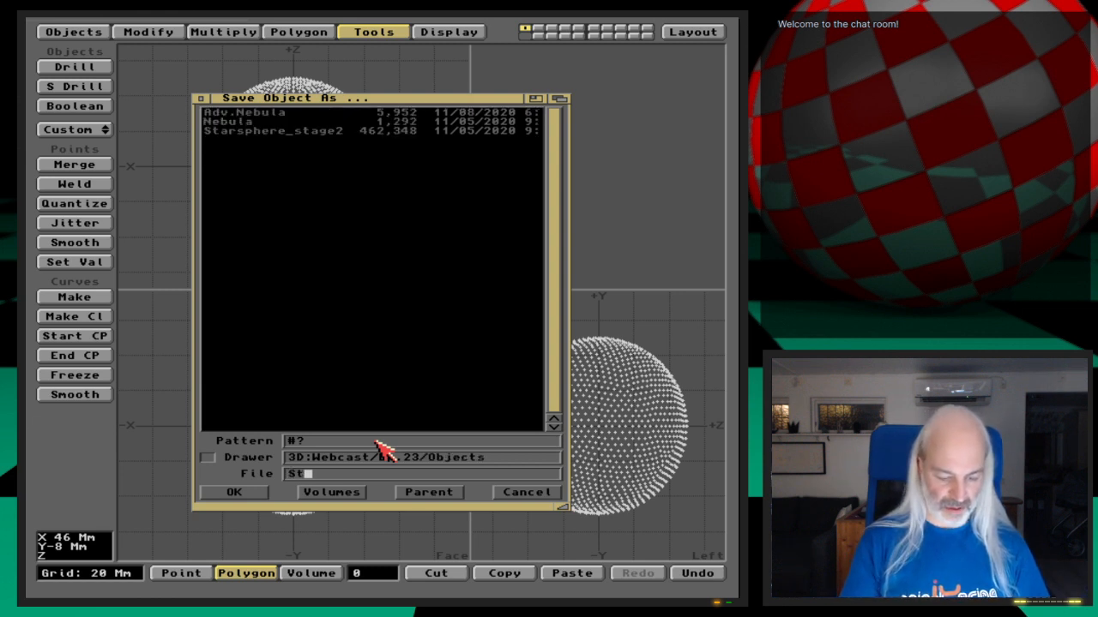
type("arsphere")
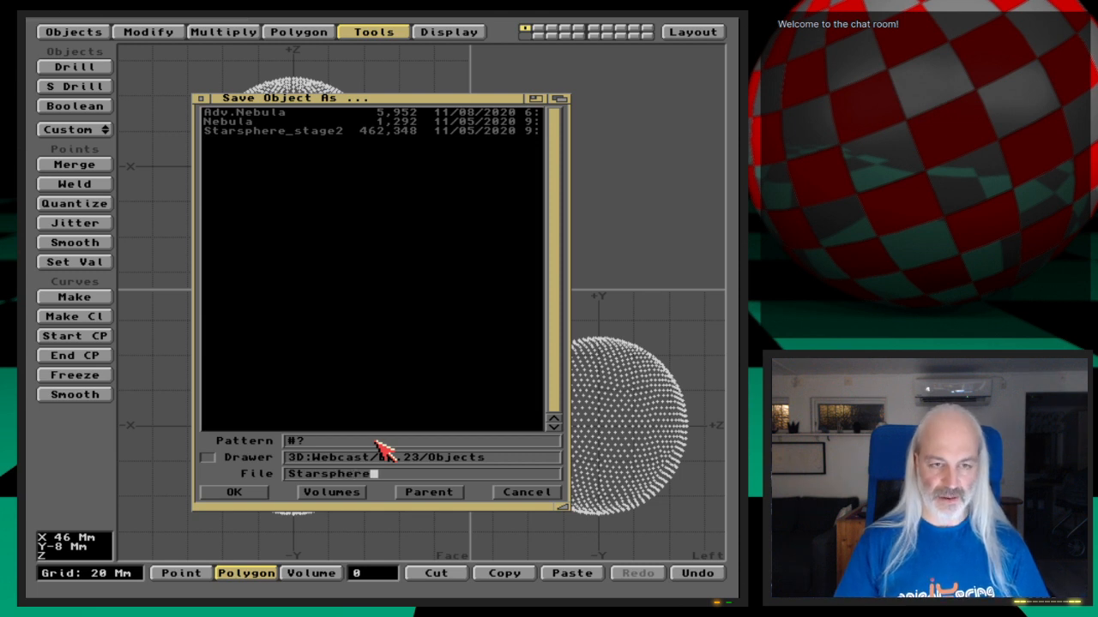
type("_small")
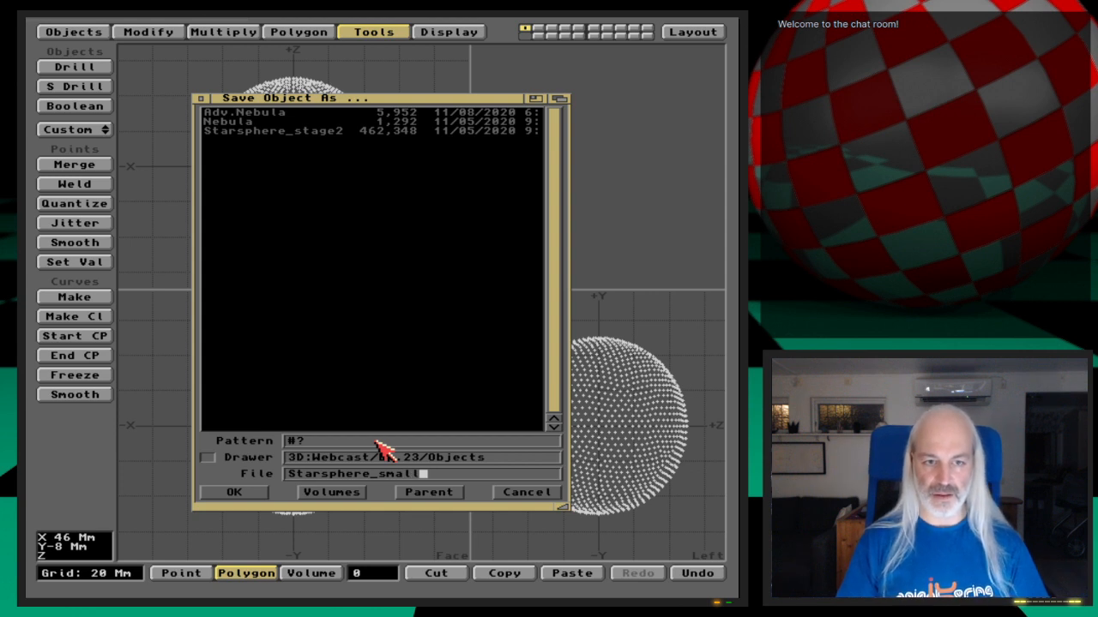
key("Return")
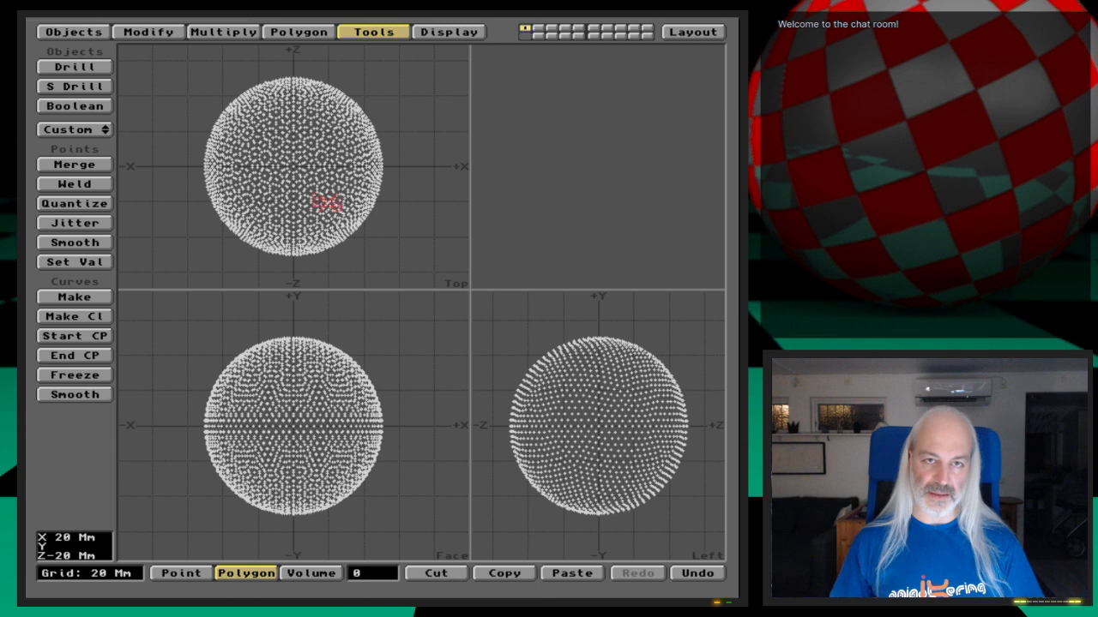
Paste a copy of the star sphere into layer 2 and rotate it freely about its centre in the Top and Face views
key("2")
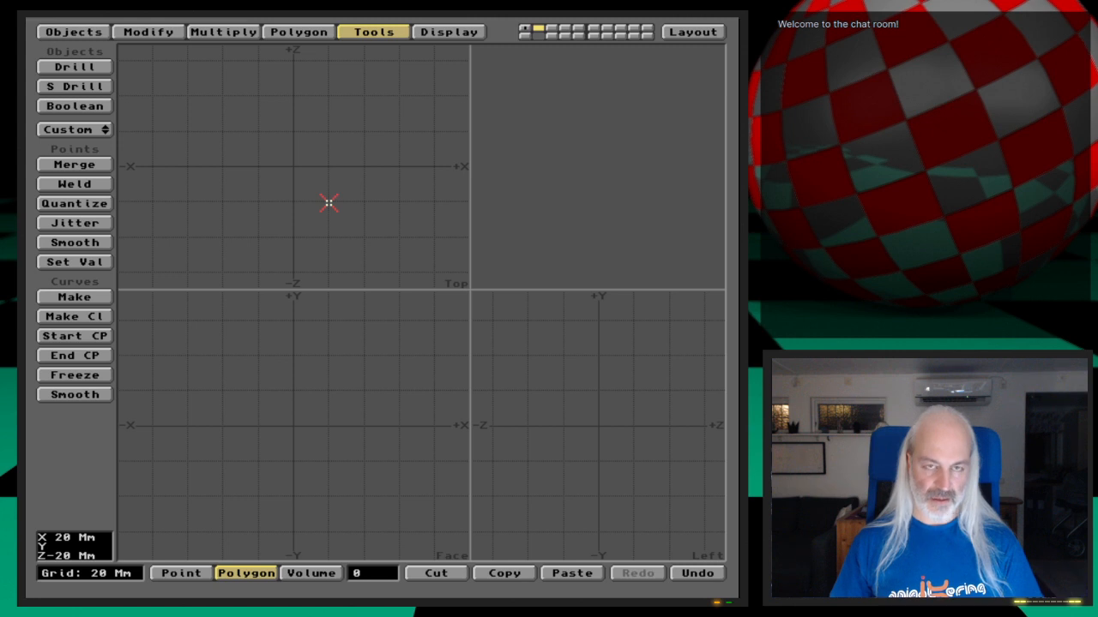
key("v")
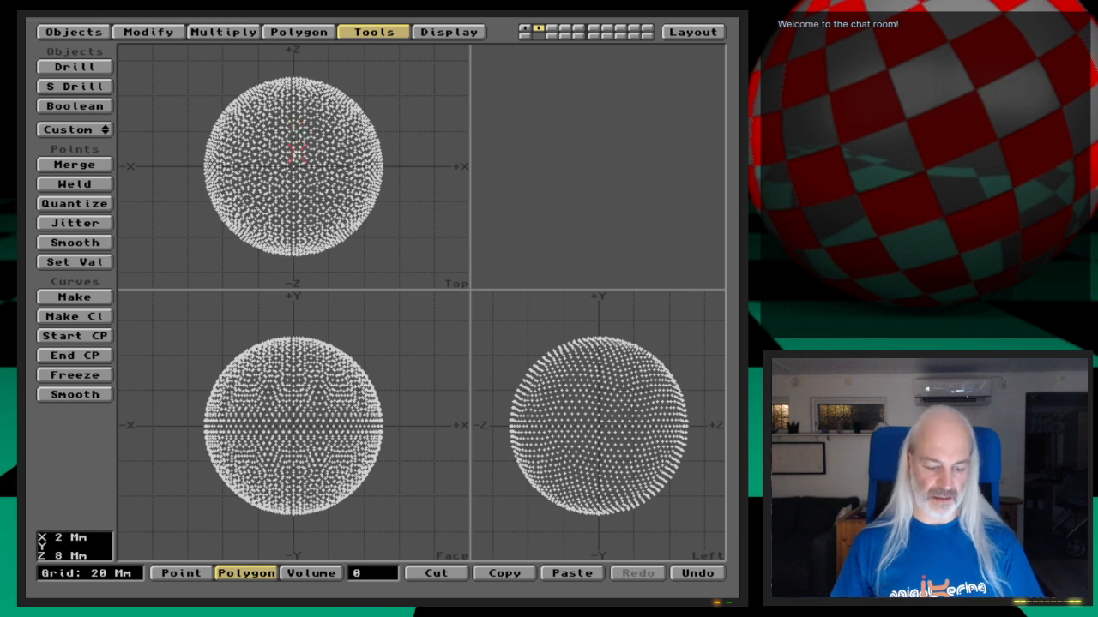
key("r")
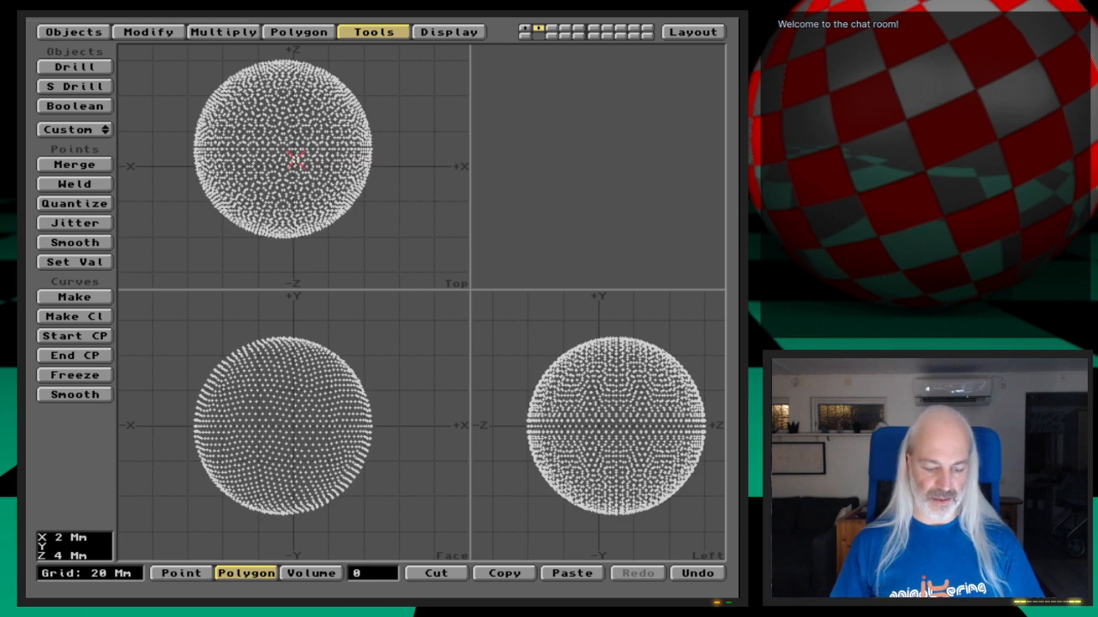
key("u")
key("y")
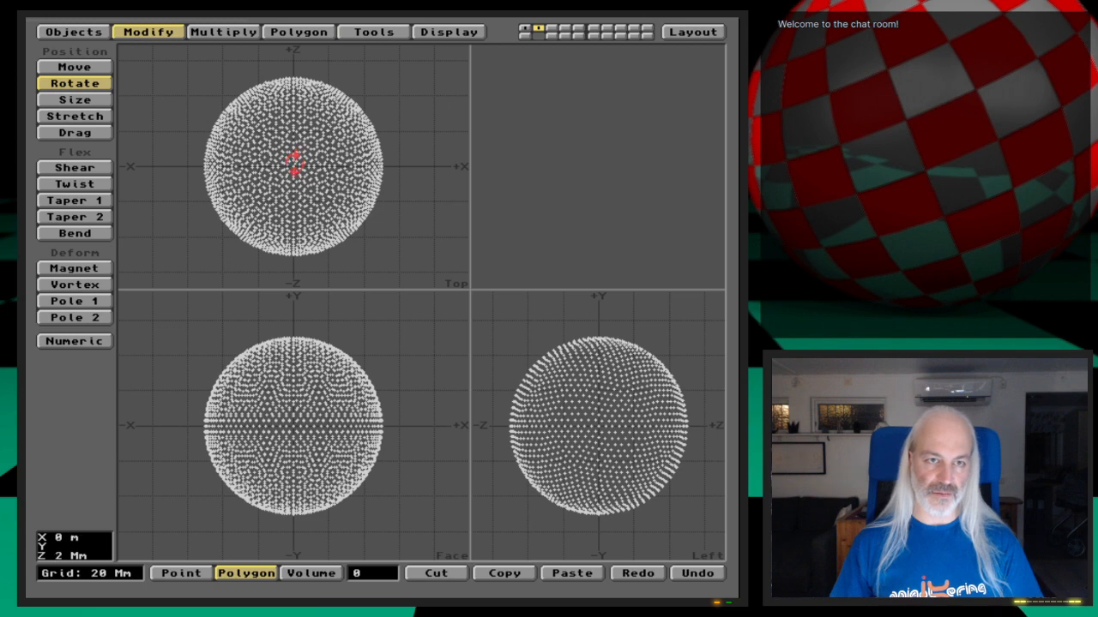
left_click_drag(293, 166, 294, 208)
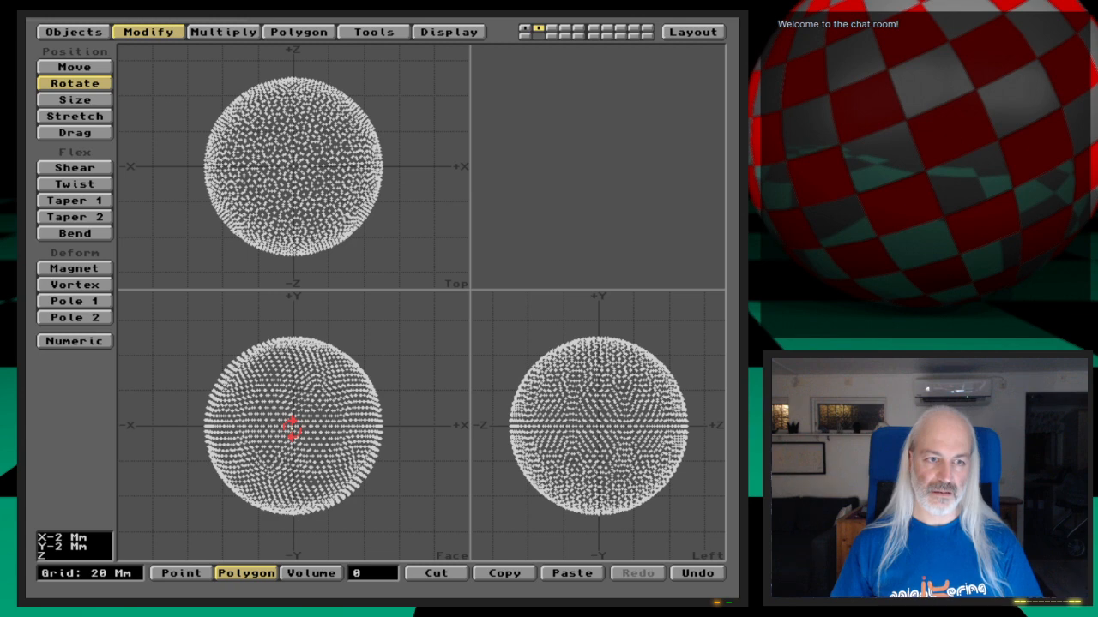
left_click_drag(292, 428, 269, 428)
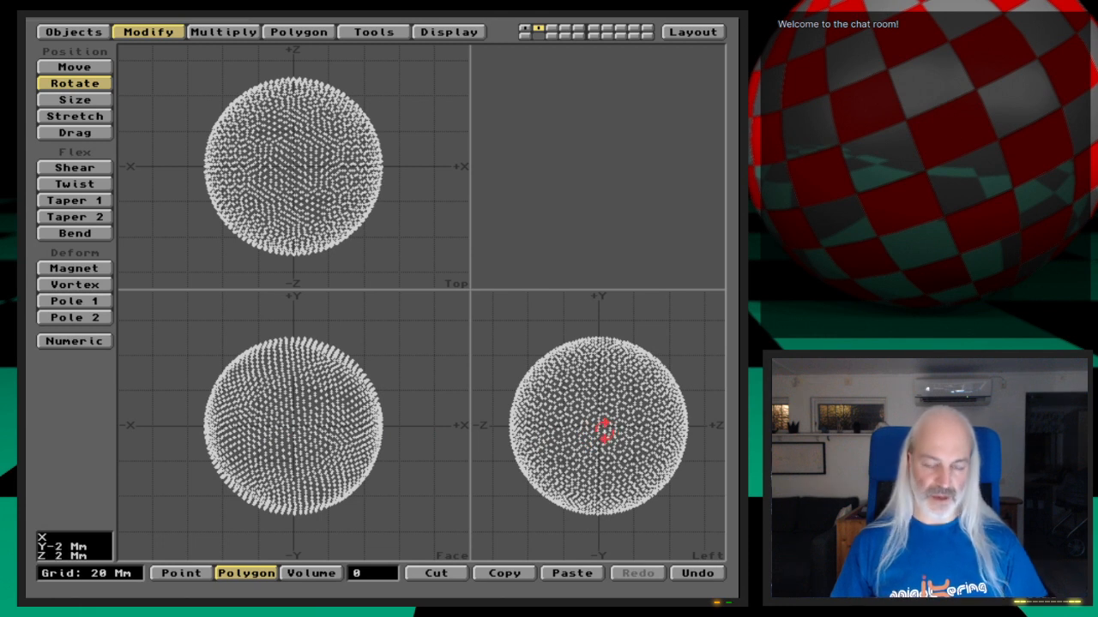
Paste another copy of the sphere into layer 3 and rotate it freely about its centre in the Left, Face and Top views
key("3")
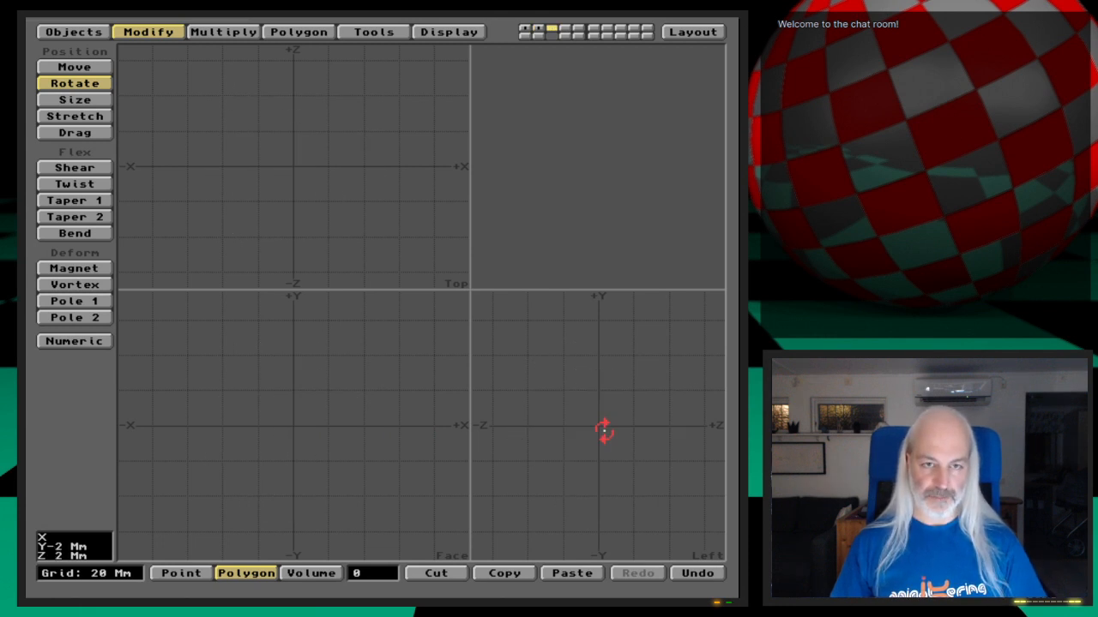
key("v")
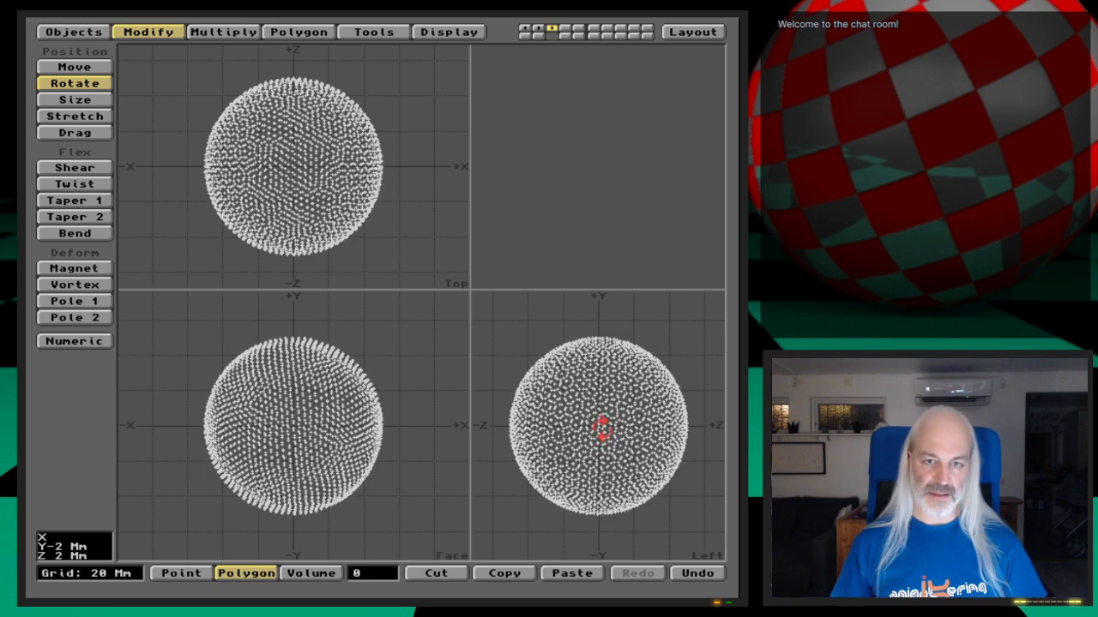
left_click_drag(600, 427, 412, 431)
left_click_drag(294, 426, 244, 420)
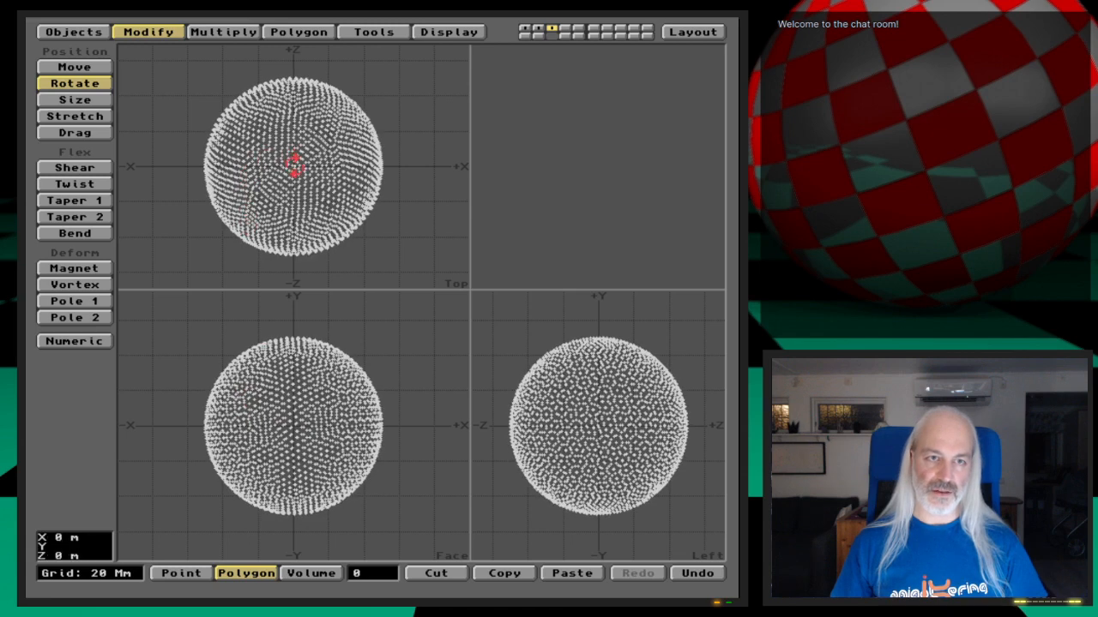
left_click_drag(294, 166, 403, 210)
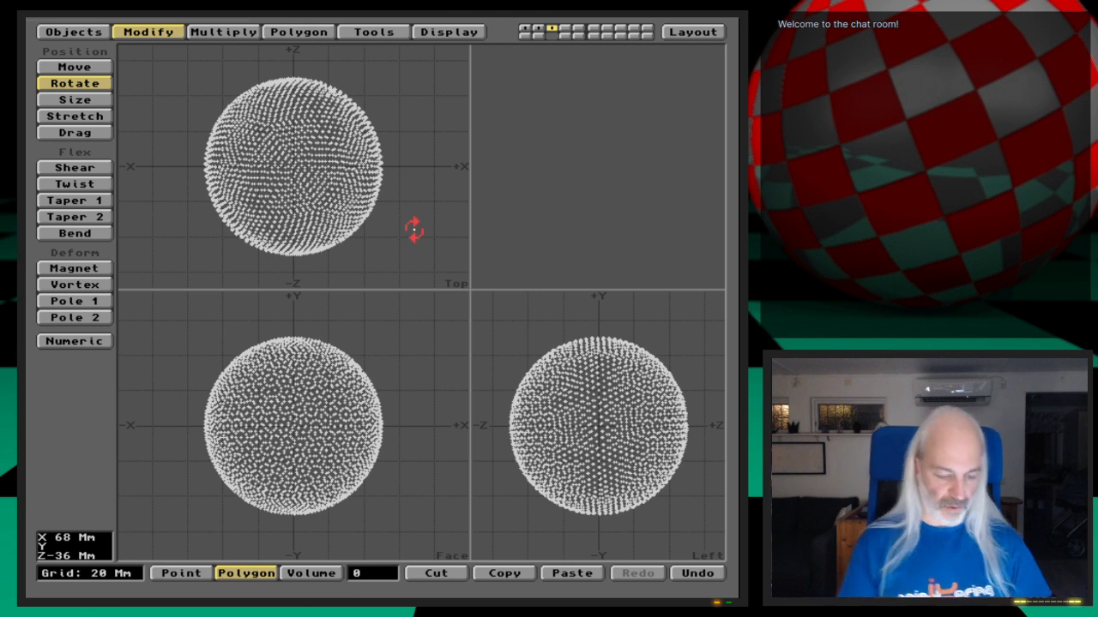
Cut the rotated spheres from layers 2 and 3 and paste them into layer 1 with the original sphere
key("shift+2")
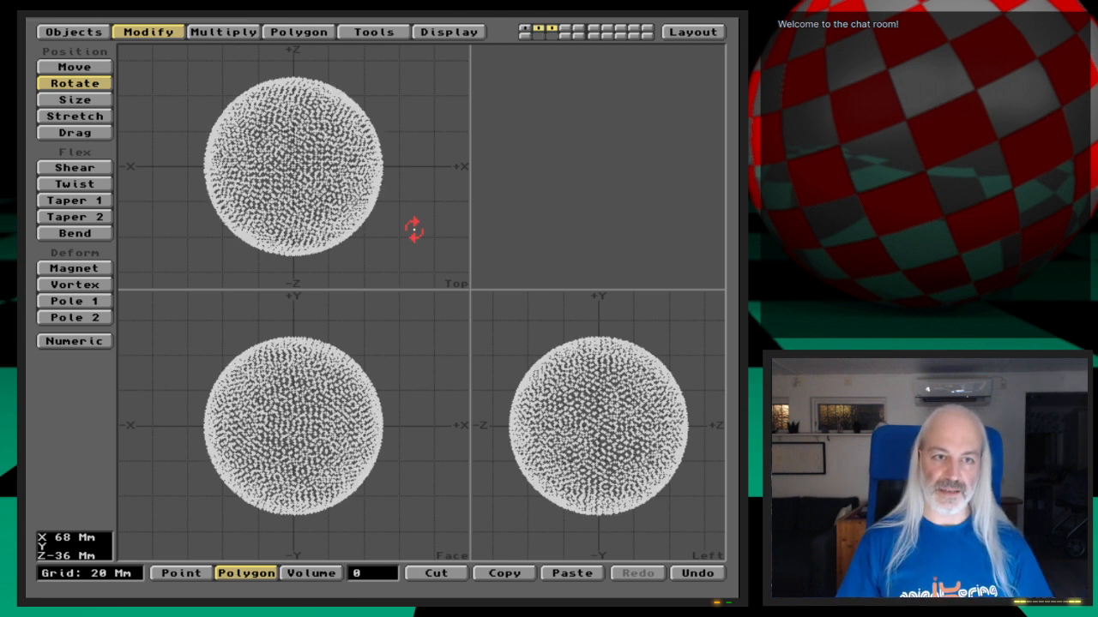
key("1")
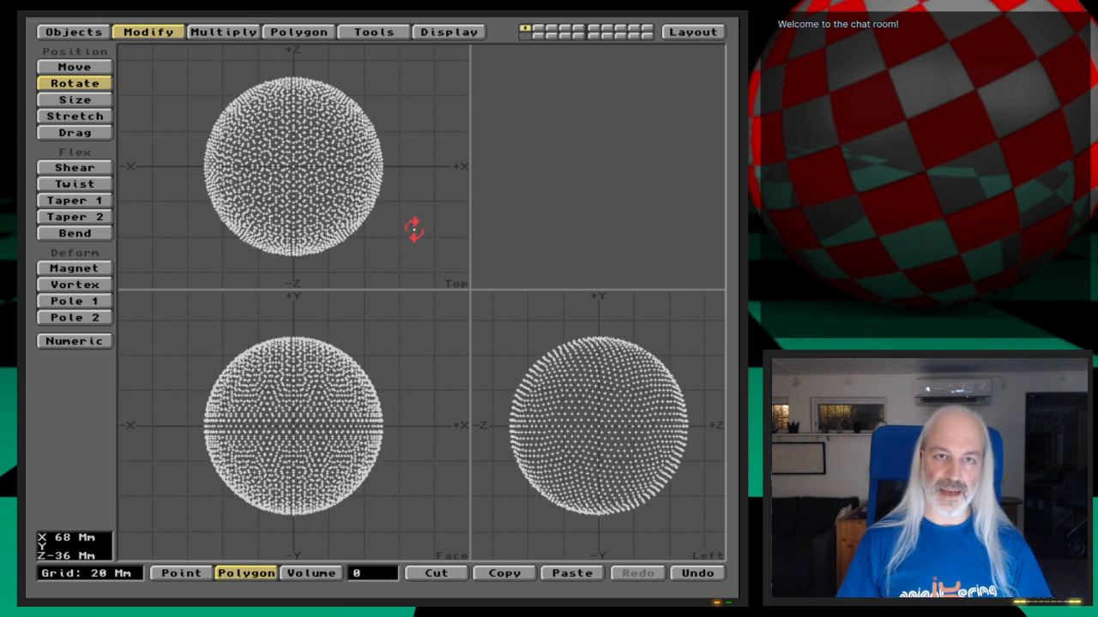
key("v")
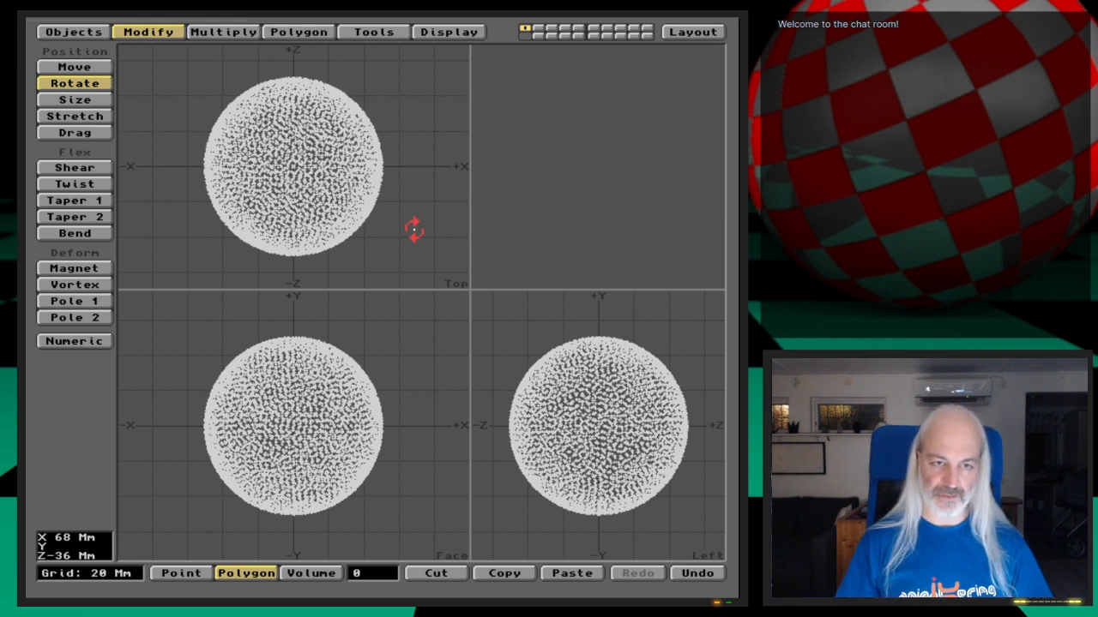
Select all polygons in layer 1 to check their count, clear the selection and drop the Rotate tool
key("shift+apostrophe")
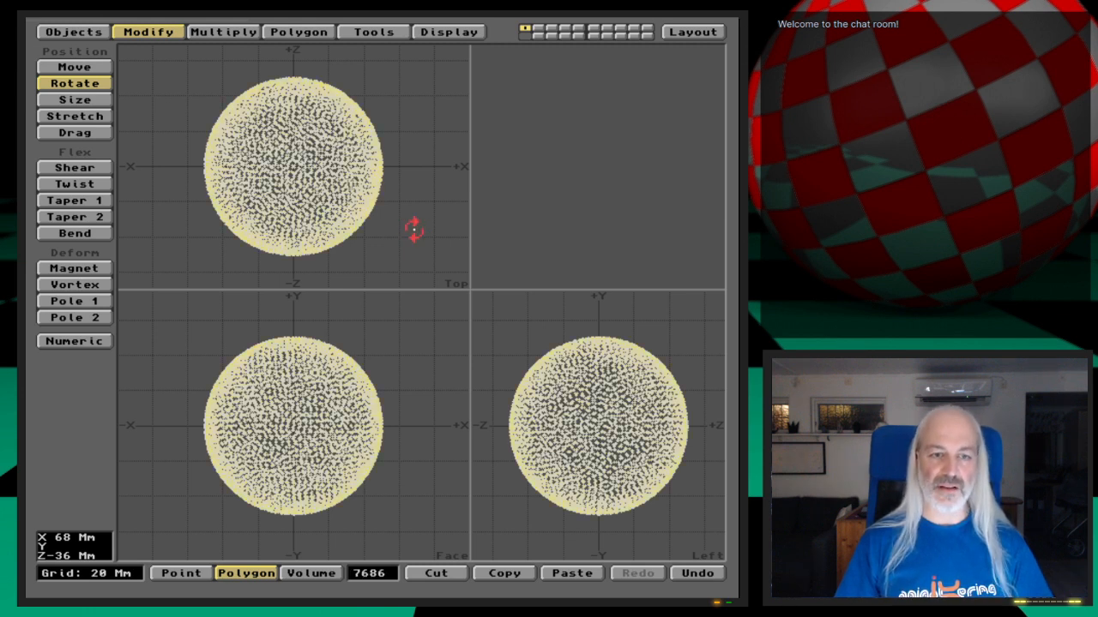
key("slash")
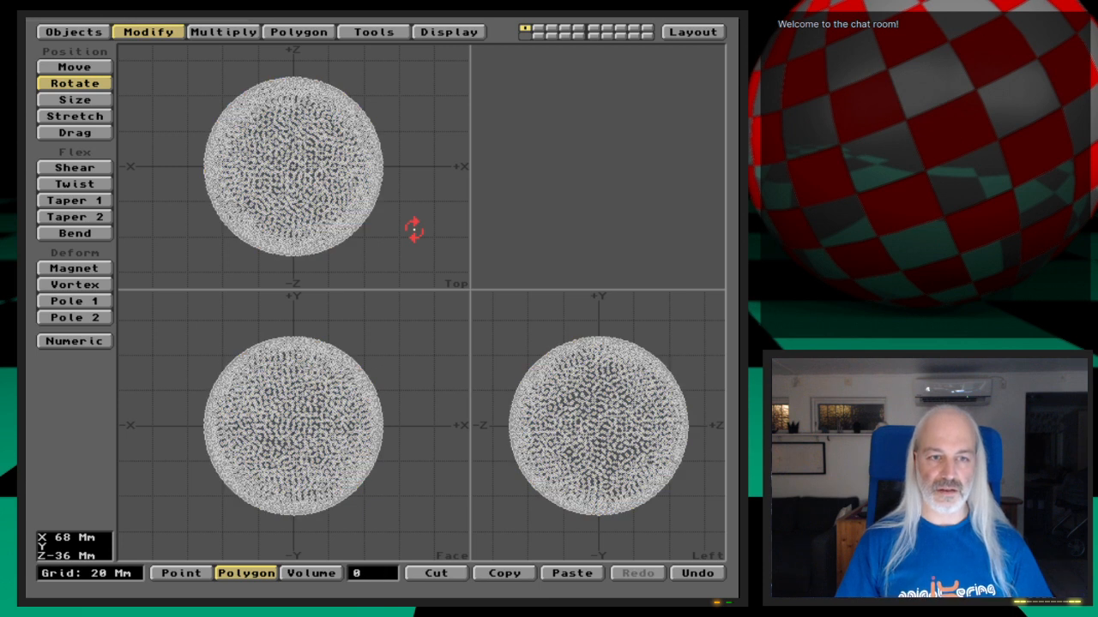
key("space")
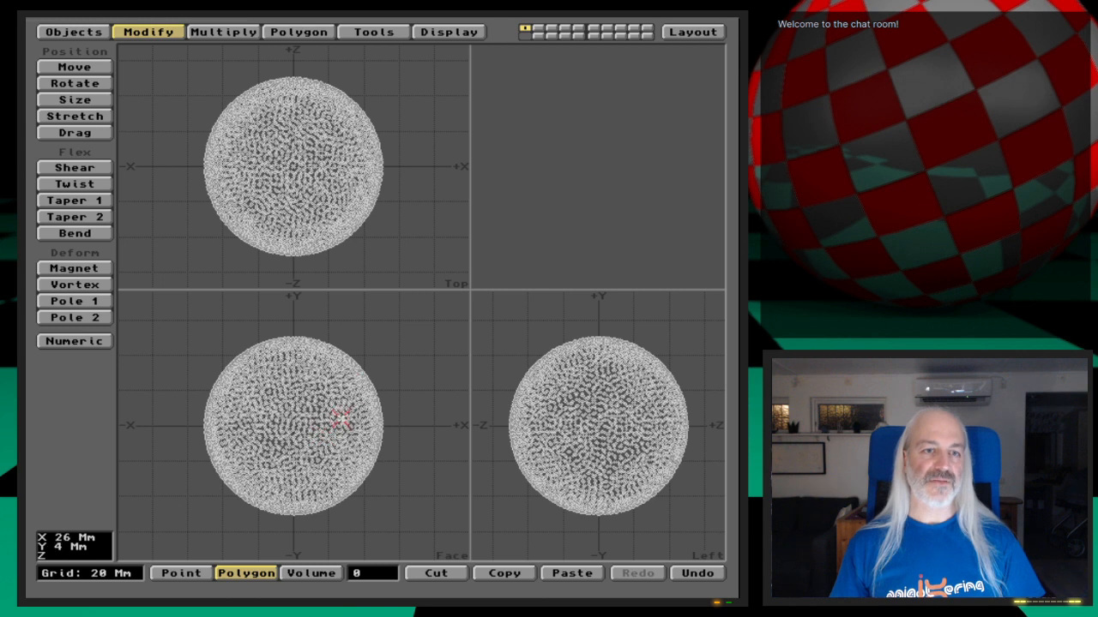
Jitter the combined star sphere's points using the Normal type with a range of 100 km
left_click(357, 31)
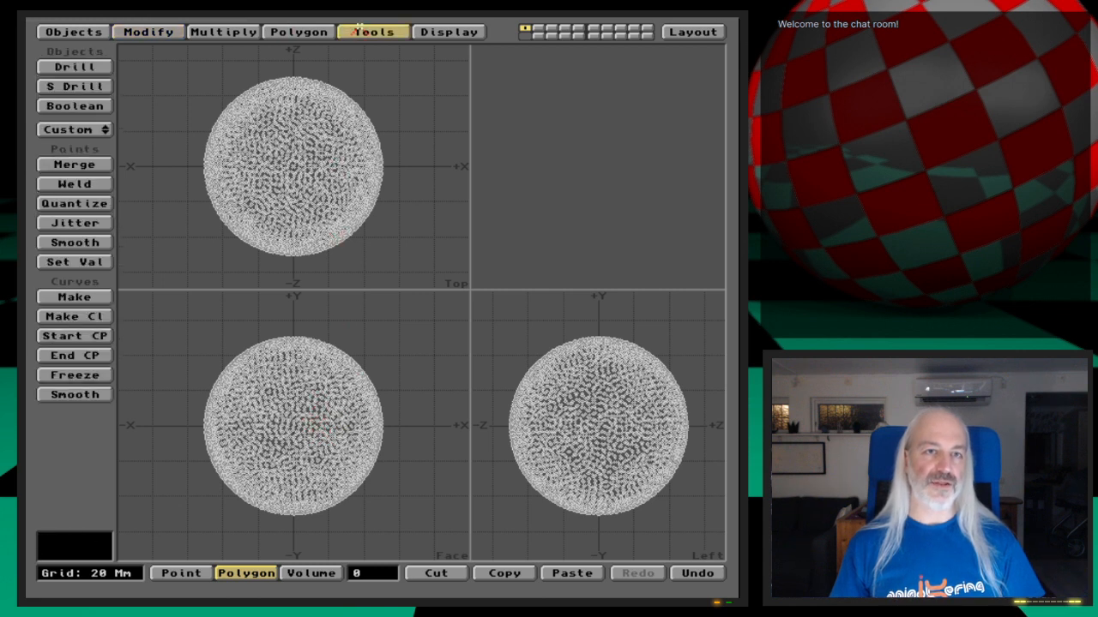
left_click(99, 225)
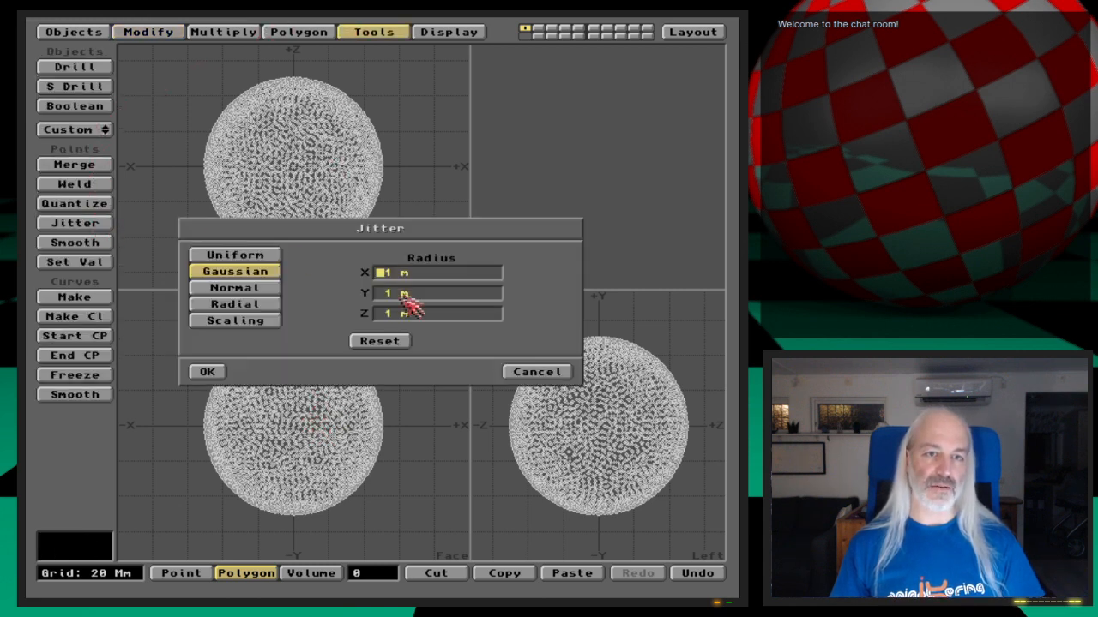
left_click(255, 290)
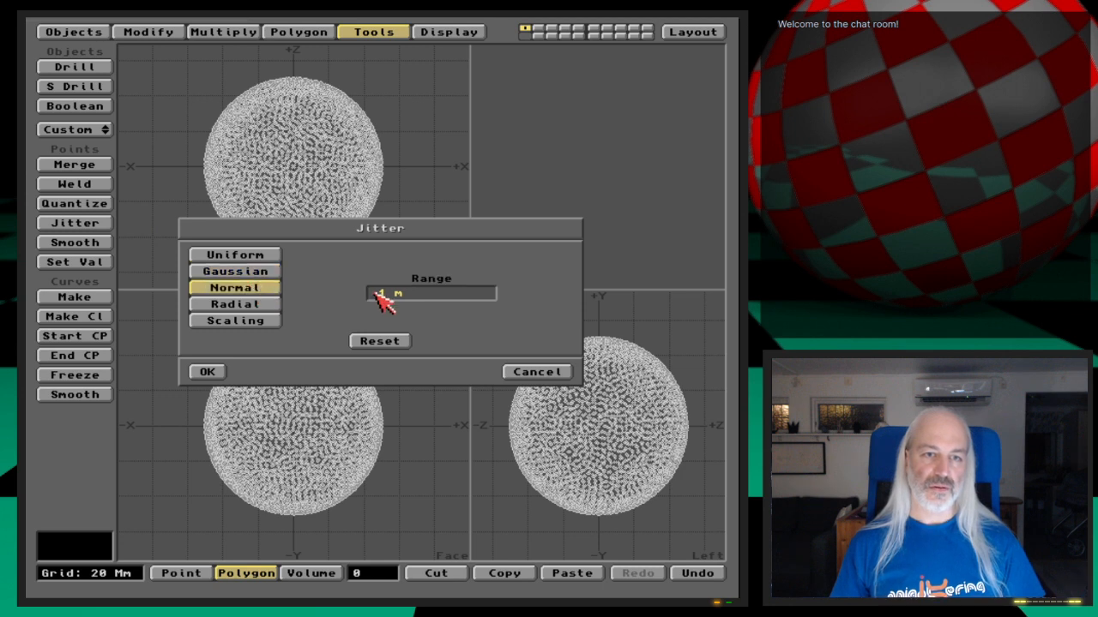
type("100k")
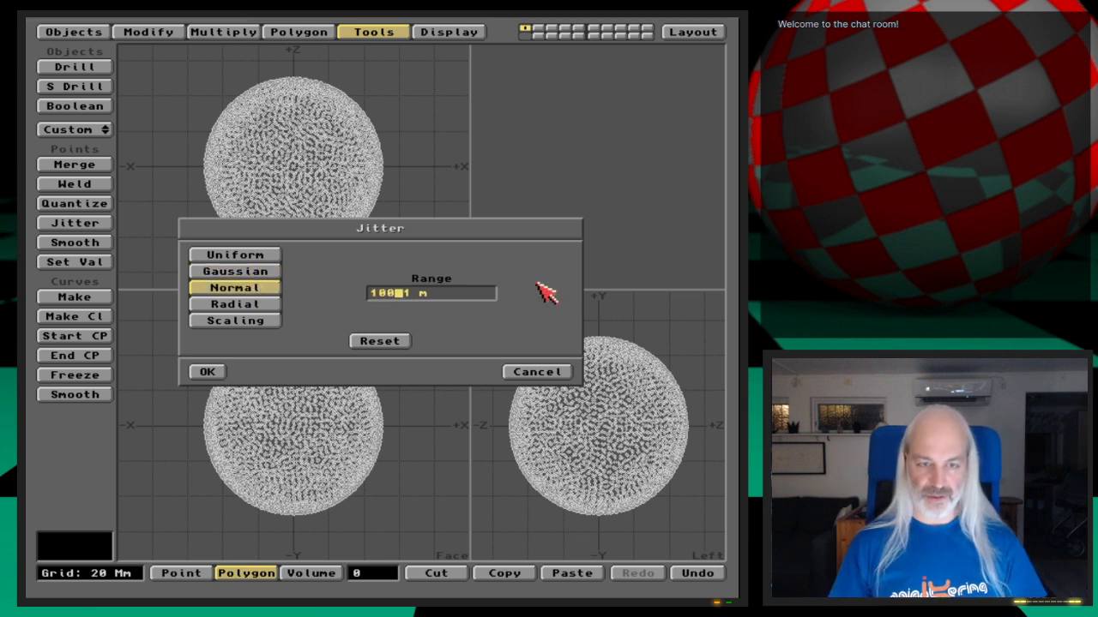
key("Return")
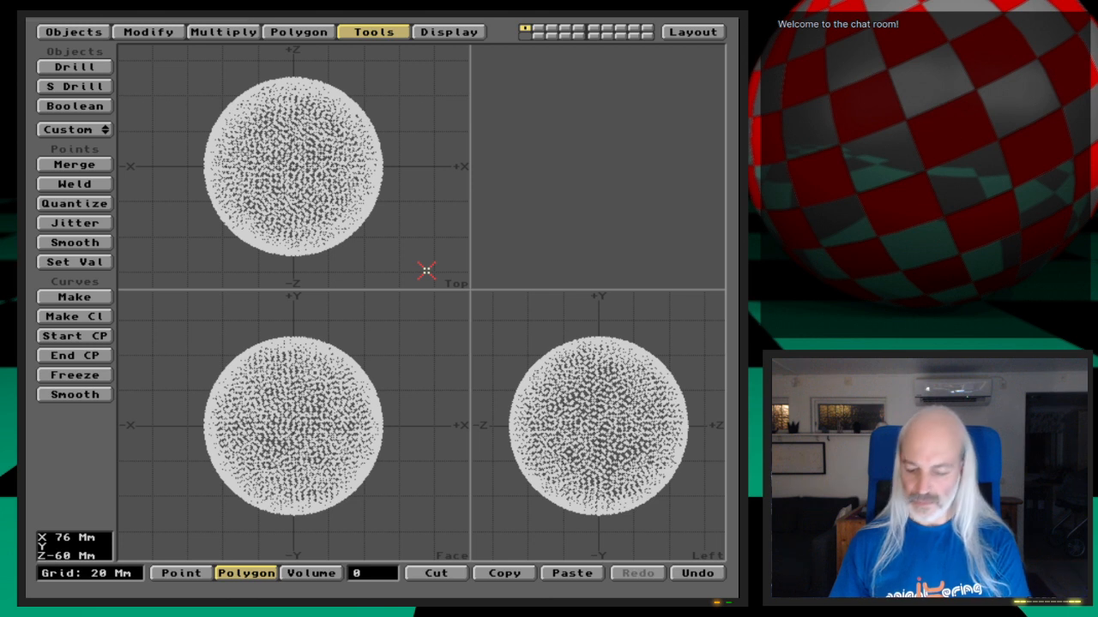
Look through the keyboard shortcuts list for the Jitter command and close the list
key("Help")
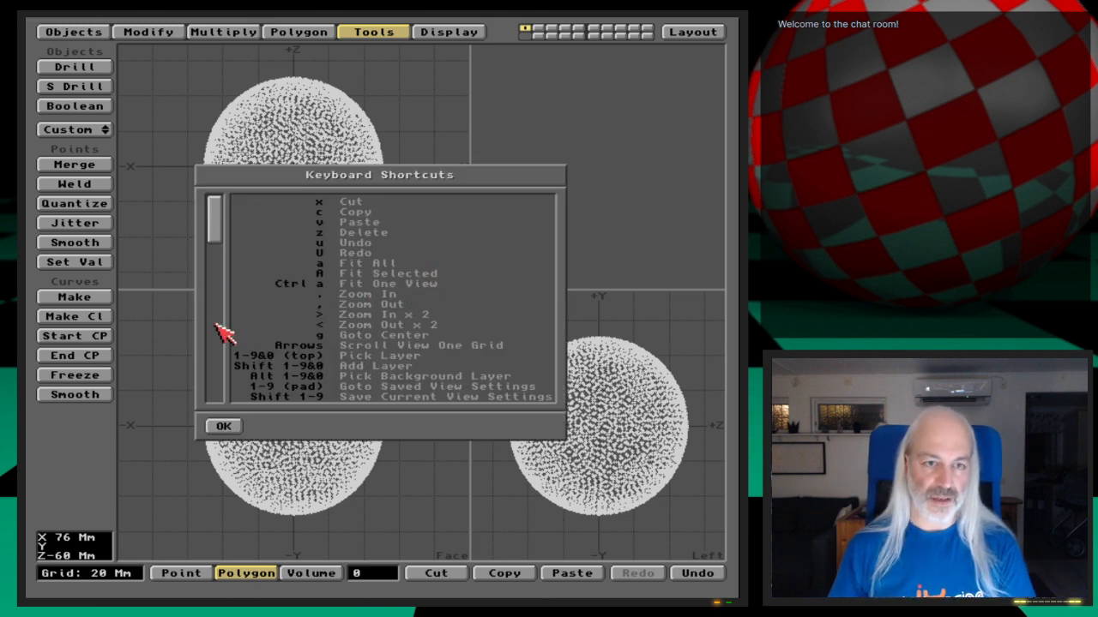
left_click(216, 352)
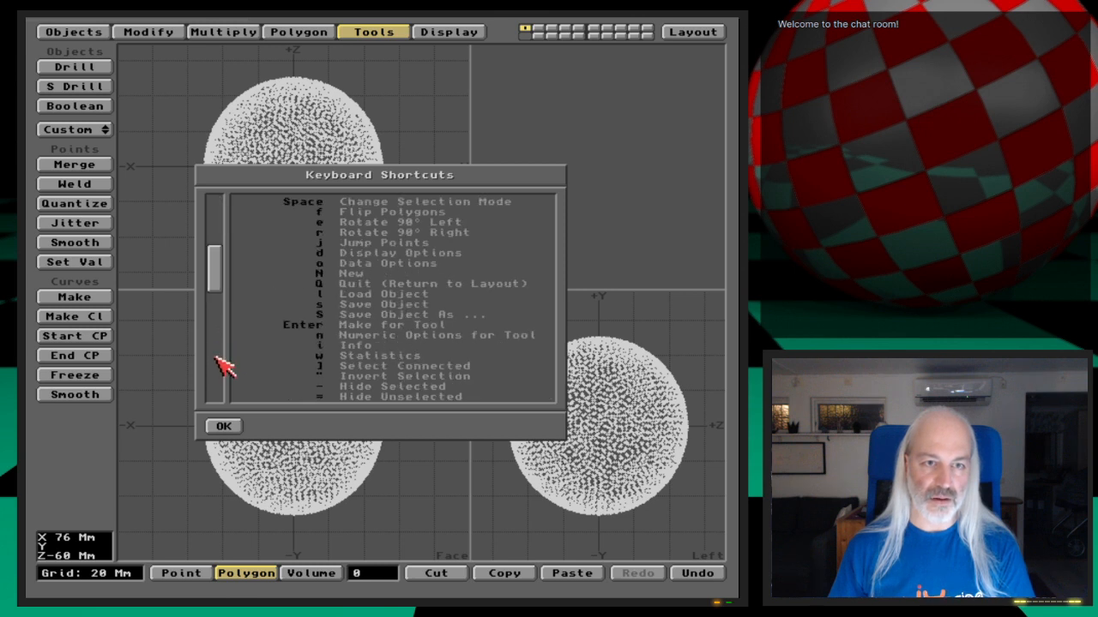
left_click(221, 381)
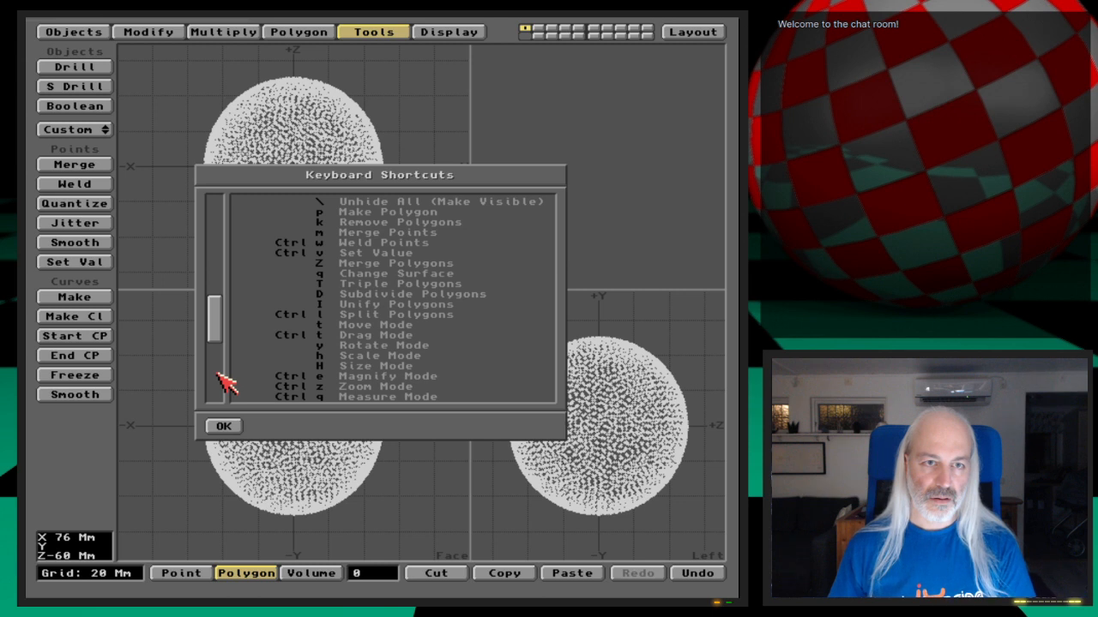
left_click(219, 390)
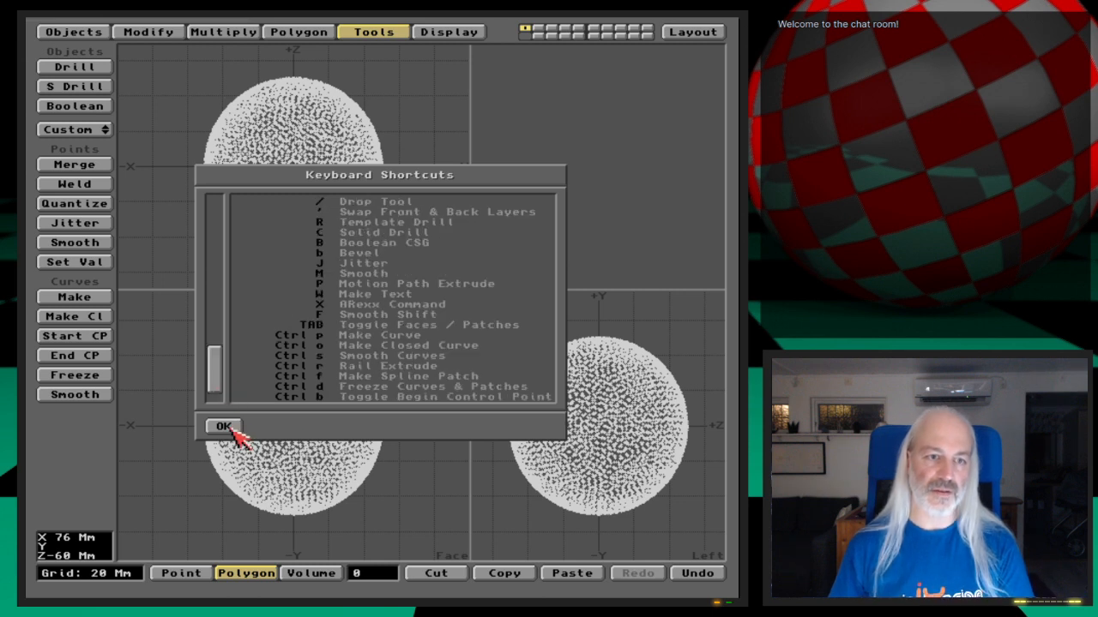
left_click(224, 426)
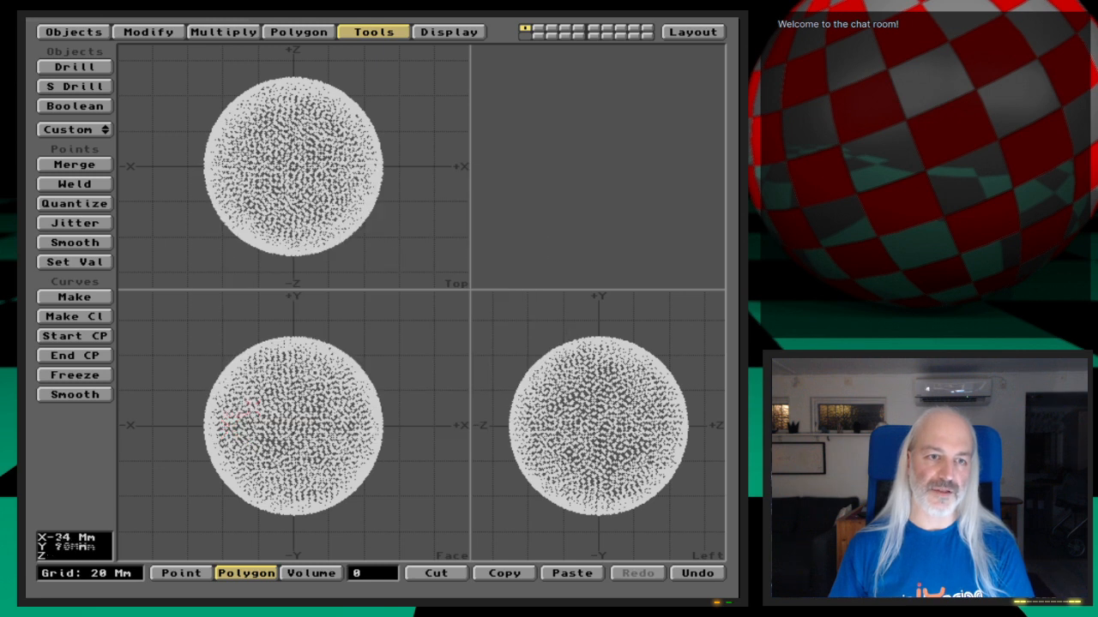
key("shift+j")
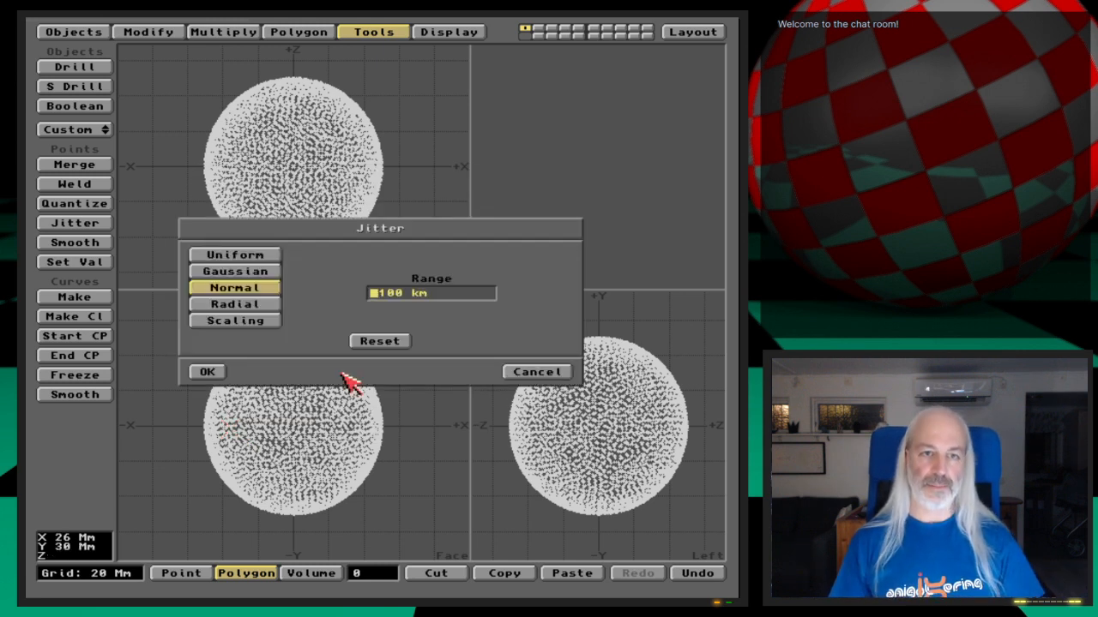
key("Escape")
key("shift+j")
key("Escape")
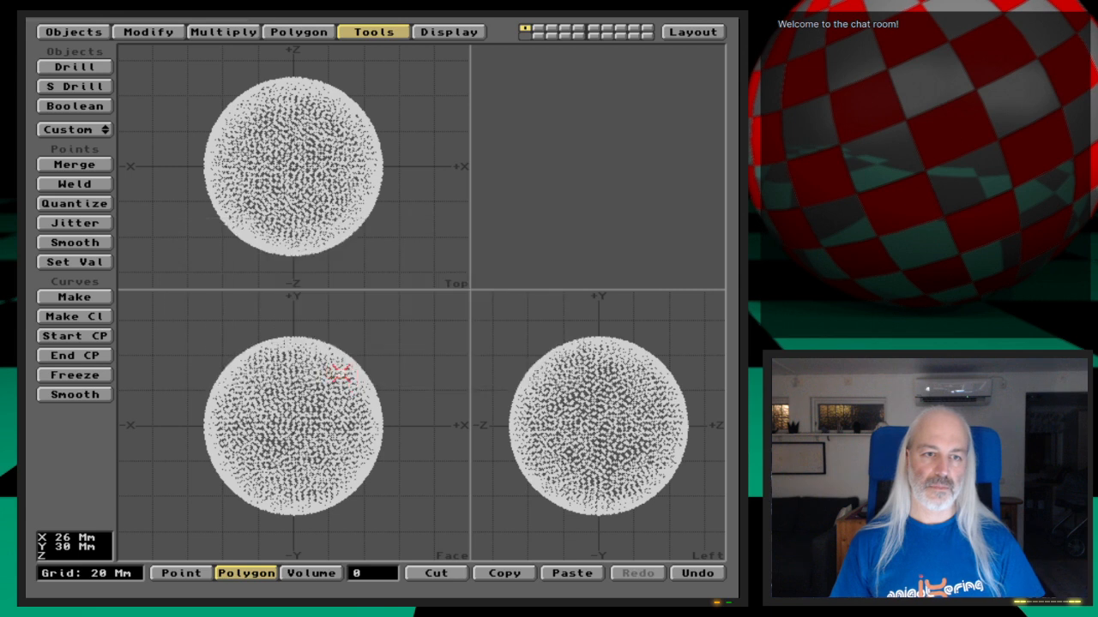
Jitter the combined star sphere's points using the Normal type with a range of 320 km
key("shift+j")
key("Delete")
key("Delete")
type("3200")
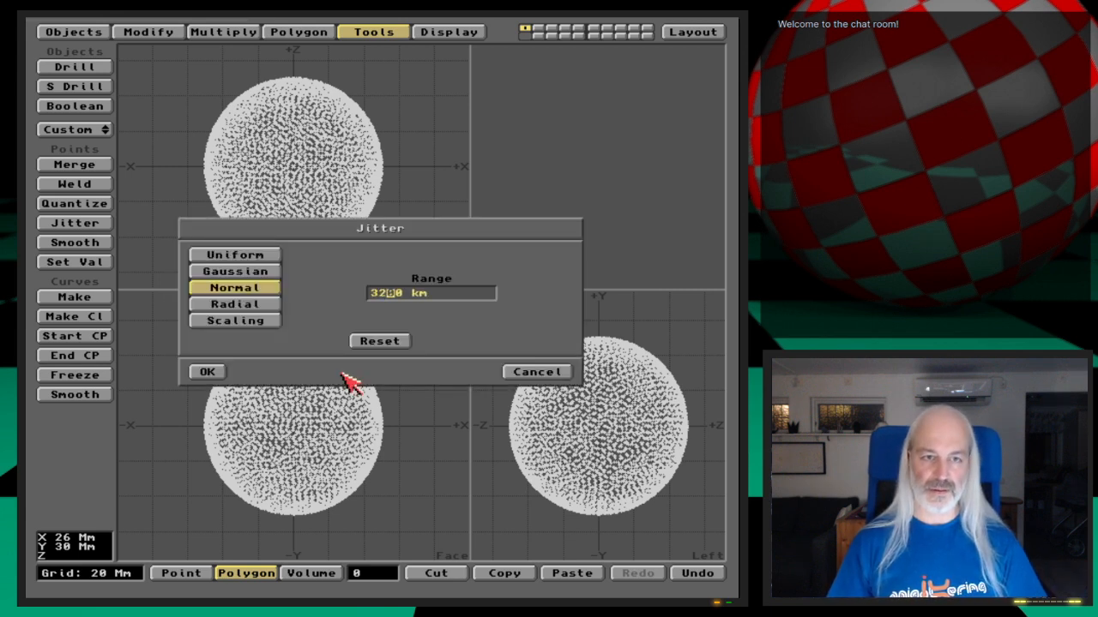
key("Return")
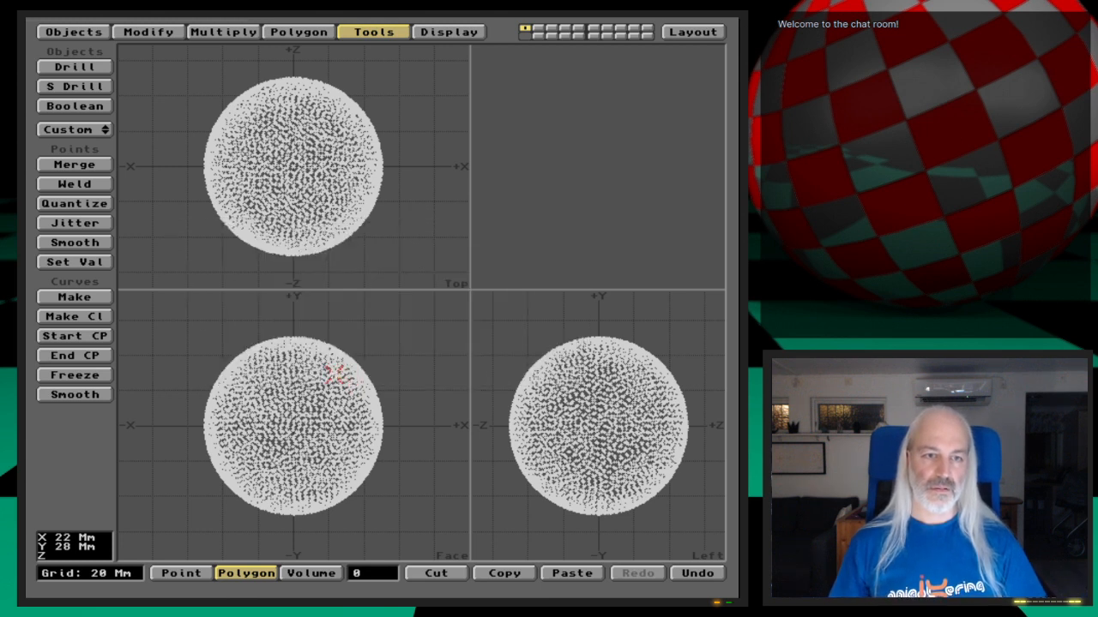
Jitter the star sphere using the Gaussian type with a radius of 300 km on X, Y and Z
key("shift+j")
left_click(255, 274)
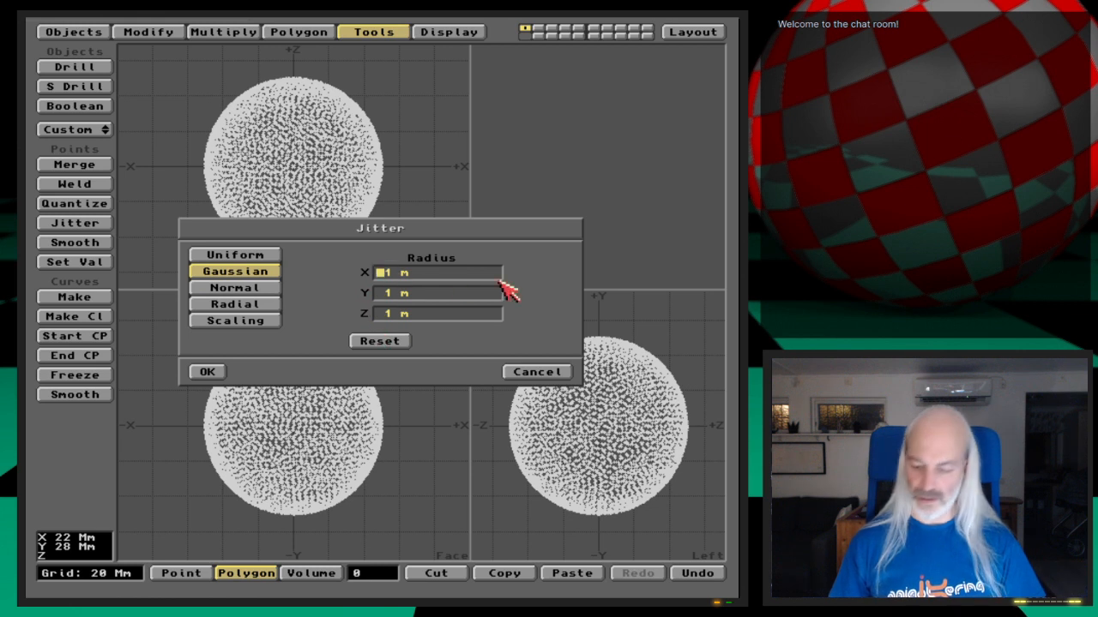
type("km")
key("Tab")
type("300 km")
key("Tab")
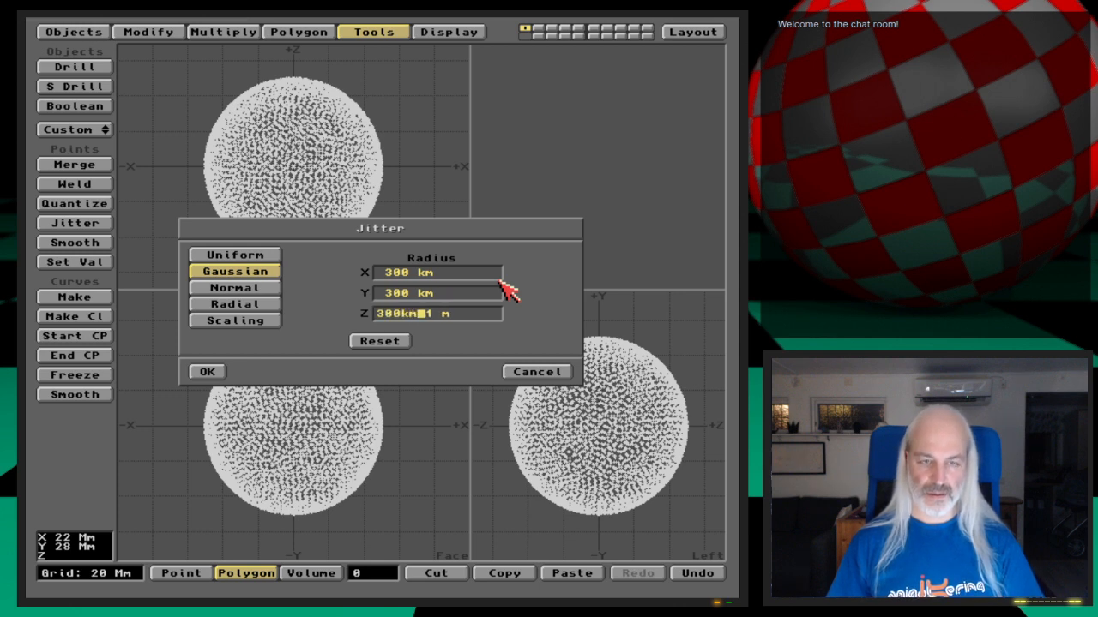
type("300km")
key("Return")
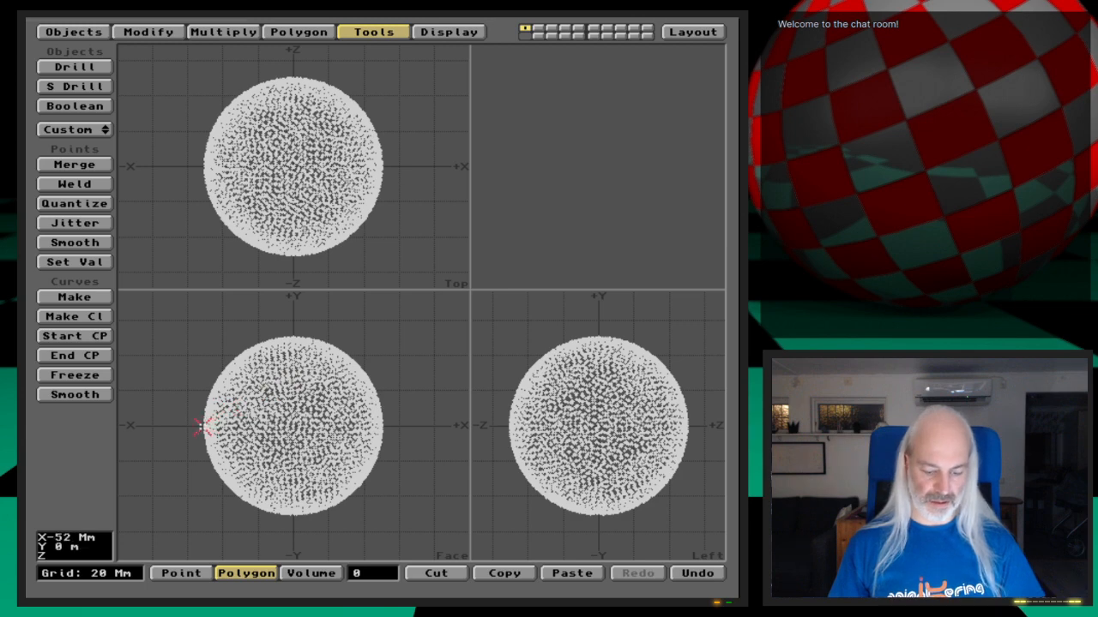
Repeat the 300 km Gaussian jitter on the star sphere eight more times while viewing its edge up close
key("g")
key("period")
key("period")
key("period")
key("period")
key("period")
key("period")
key("period")
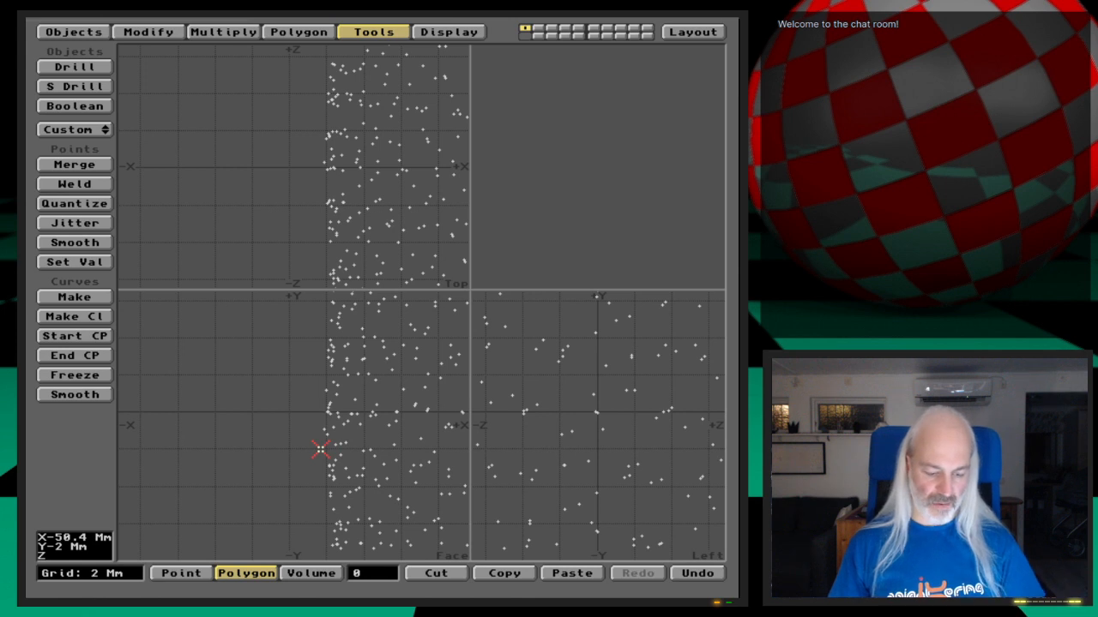
key("shift+j")
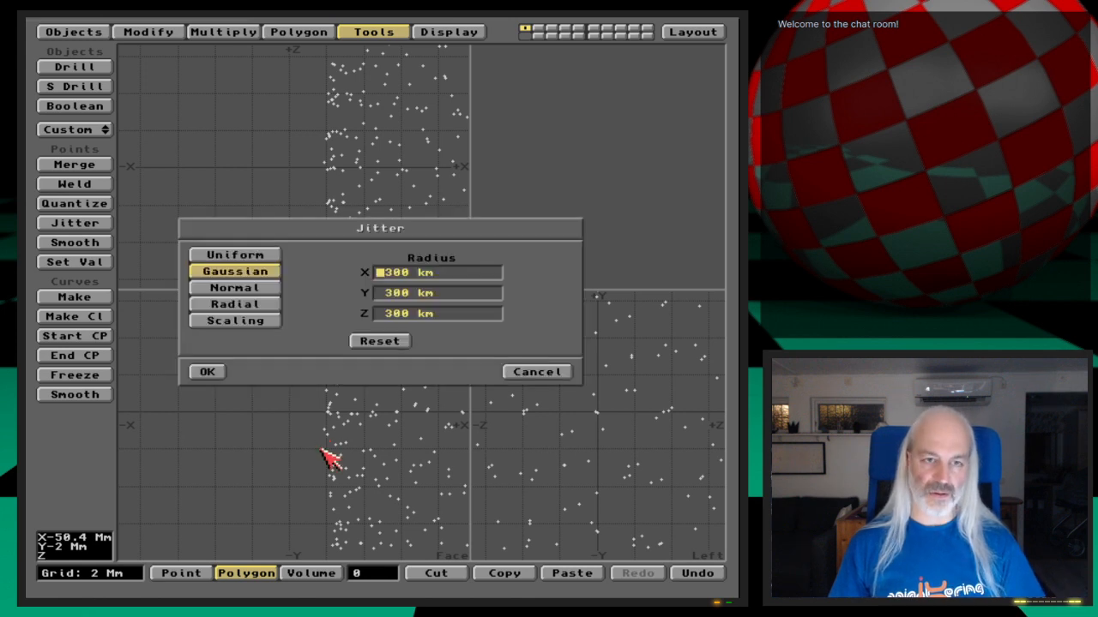
left_click(217, 375)
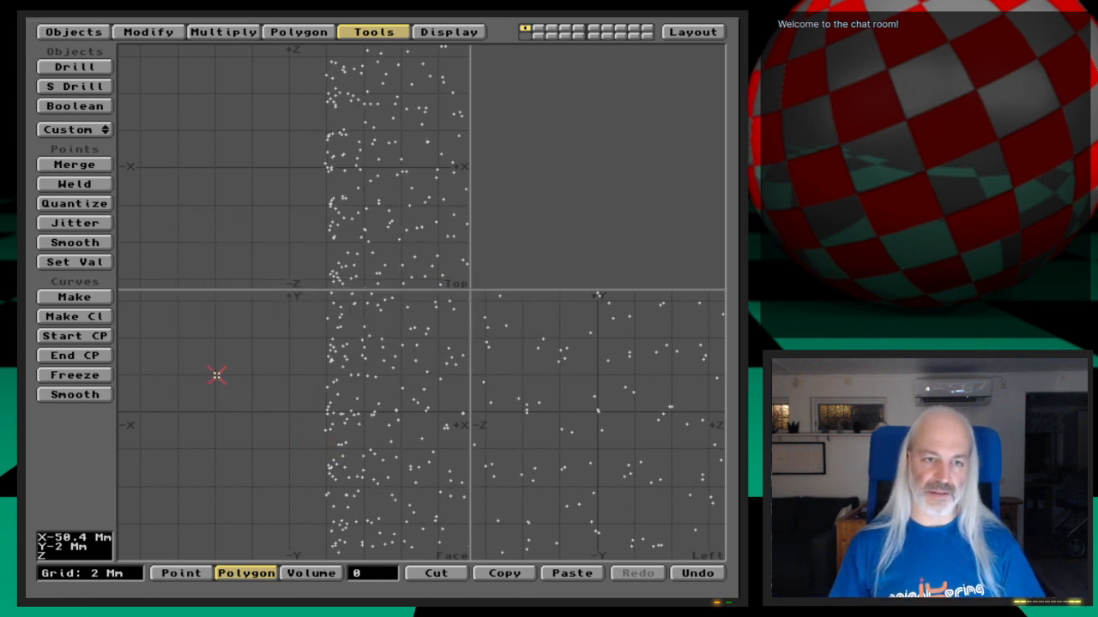
key("shift+j")
left_click(217, 375)
key("shift+j")
left_click(217, 375)
key("shift+j")
left_click(217, 375)
key("shift+j")
left_click(217, 375)
key("shift+j")
left_click(217, 375)
key("shift+j")
left_click(217, 375)
key("shift+j")
left_click(221, 374)
Apply one more Normal jitter with a range of 320 km to the star sphere
key("shift+j")
left_click(239, 289)
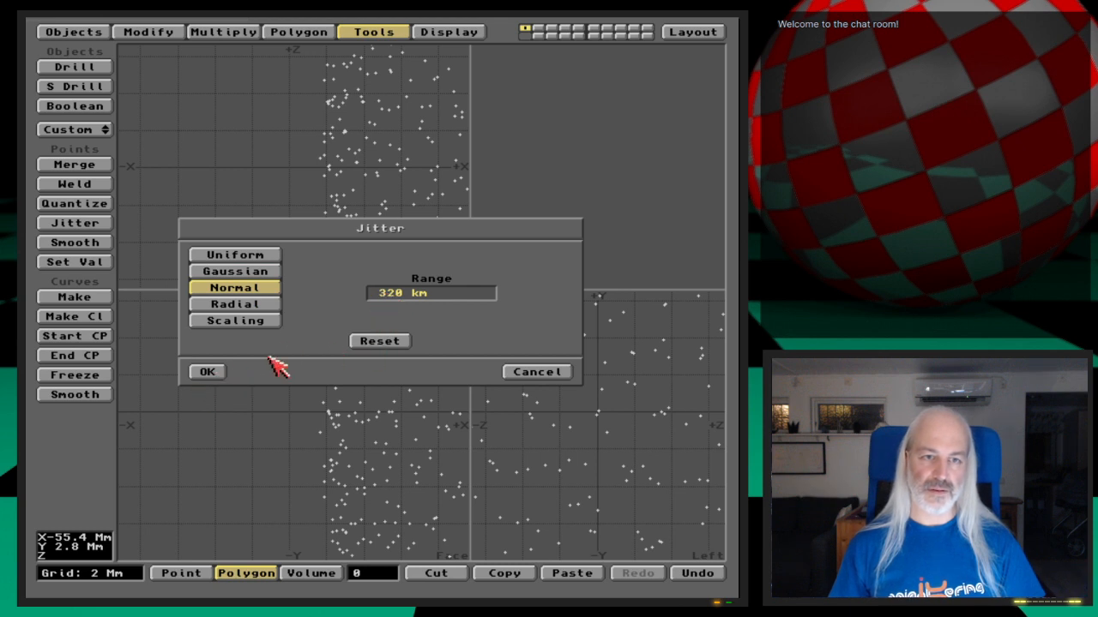
left_click(217, 372)
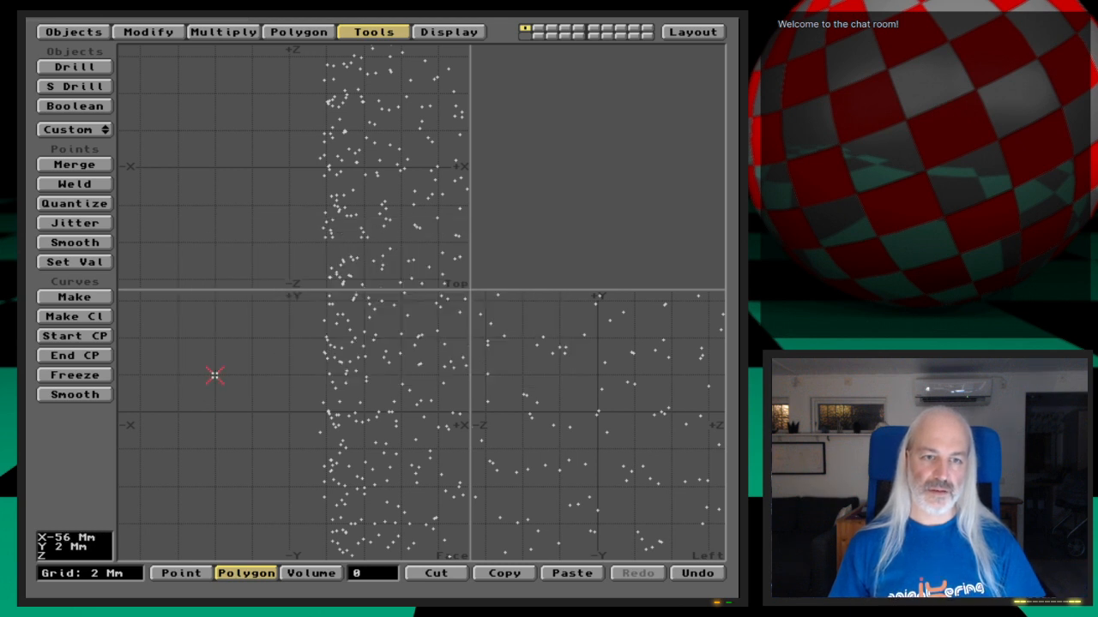
Return to the Gaussian type and jitter the star sphere ten times with a 300 km radius on every axis
key("shift+j")
left_click(262, 256)
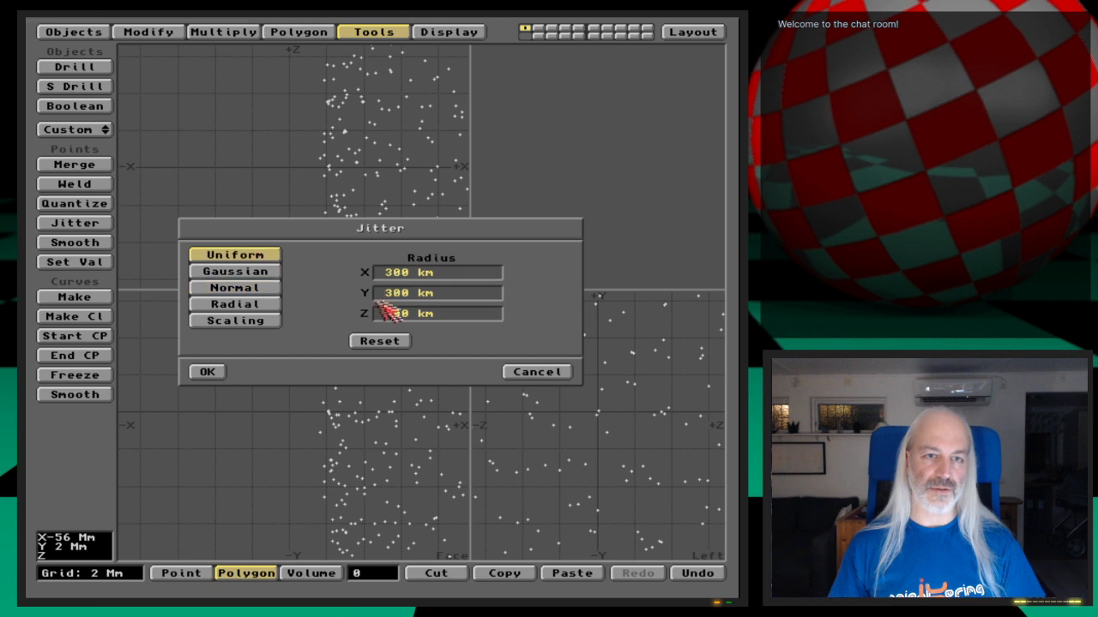
left_click(269, 273)
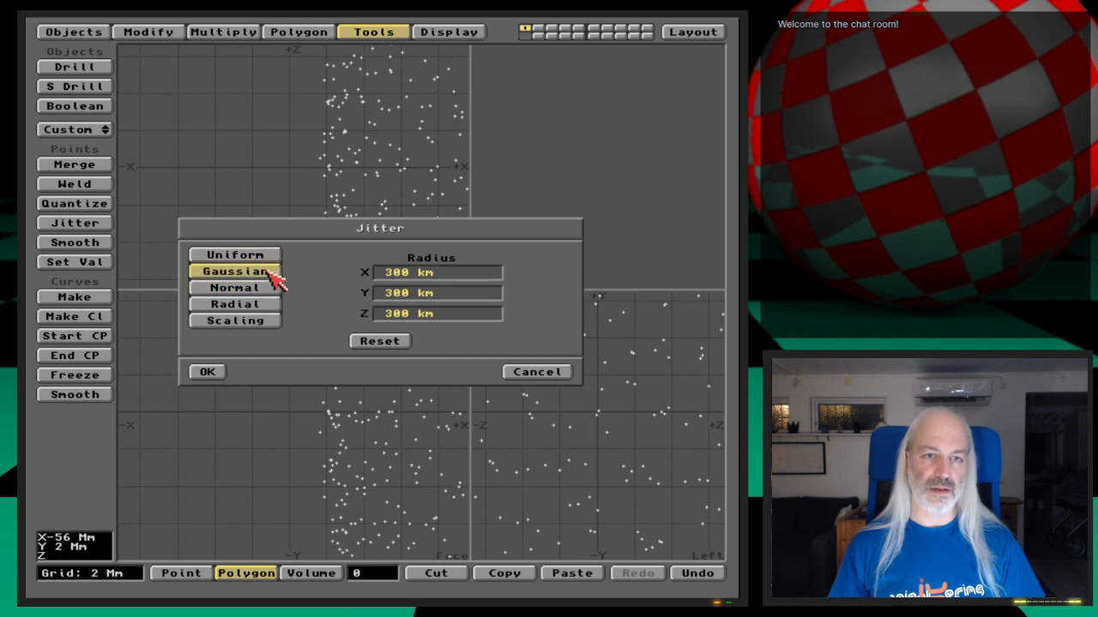
left_click(215, 373)
key("shift+j")
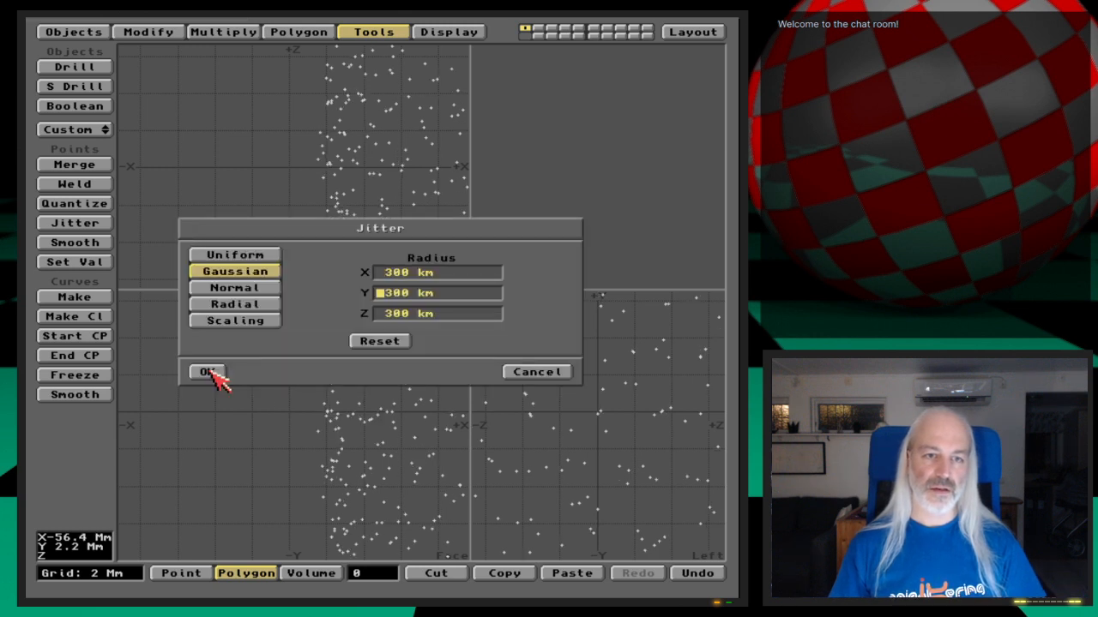
left_click(211, 372)
key("shift+j")
left_click(210, 372)
key("shift+j")
left_click(210, 373)
key("shift+j")
left_click(210, 372)
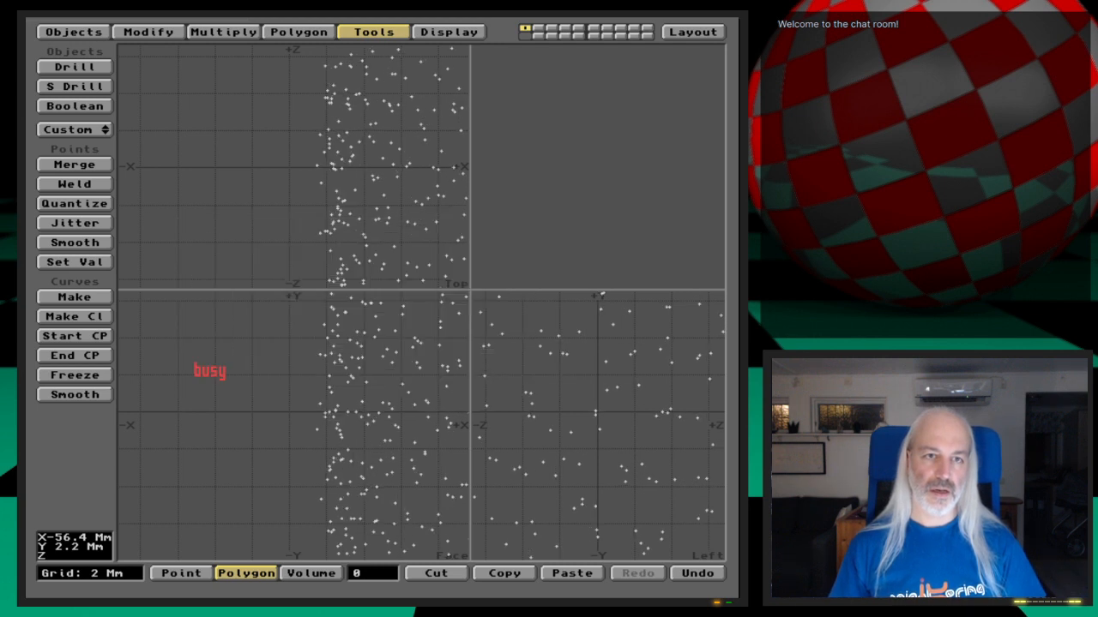
key("shift+j")
left_click(210, 373)
key("shift+j")
left_click(210, 372)
key("shift+j")
left_click(210, 372)
key("shift+j")
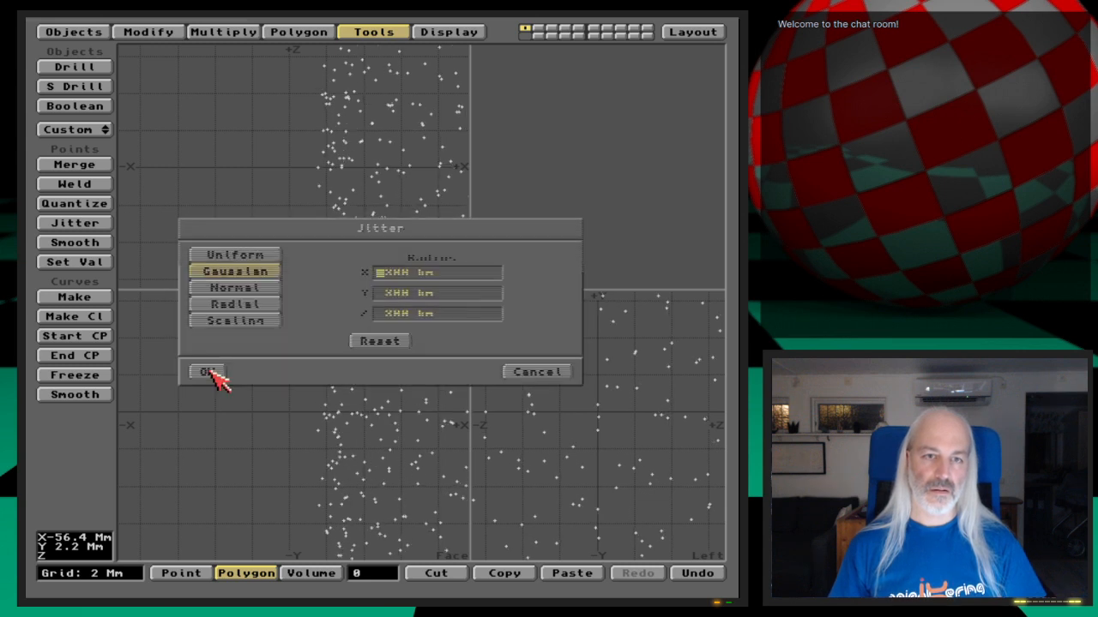
left_click(210, 372)
key("shift+j")
left_click(210, 372)
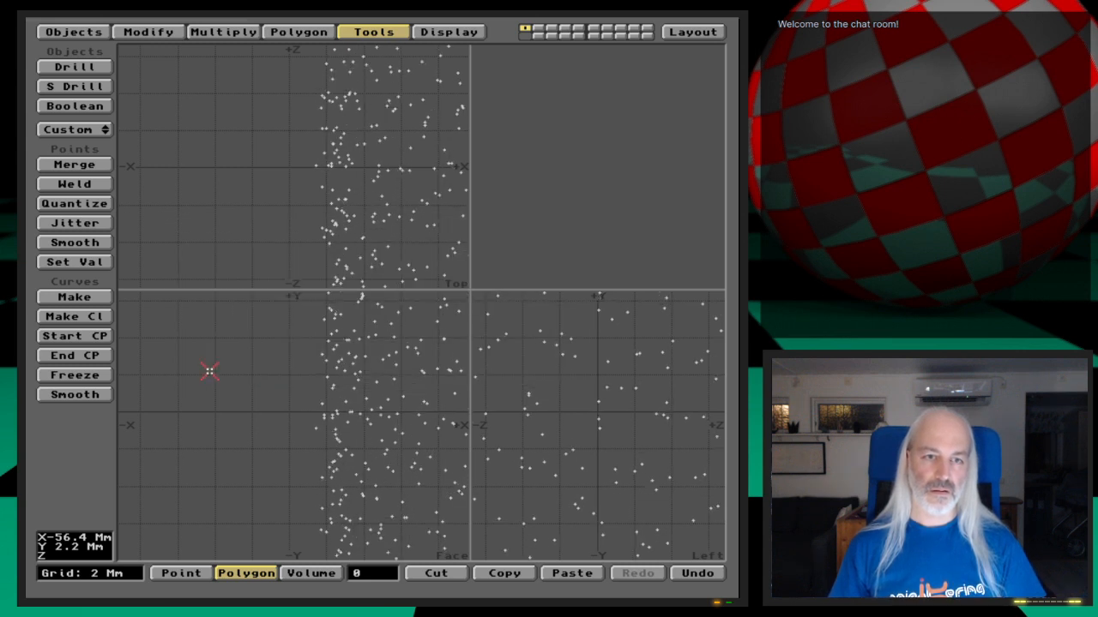
Twist the whole star sphere around its centre in the Top, Left and Face views
key("a")
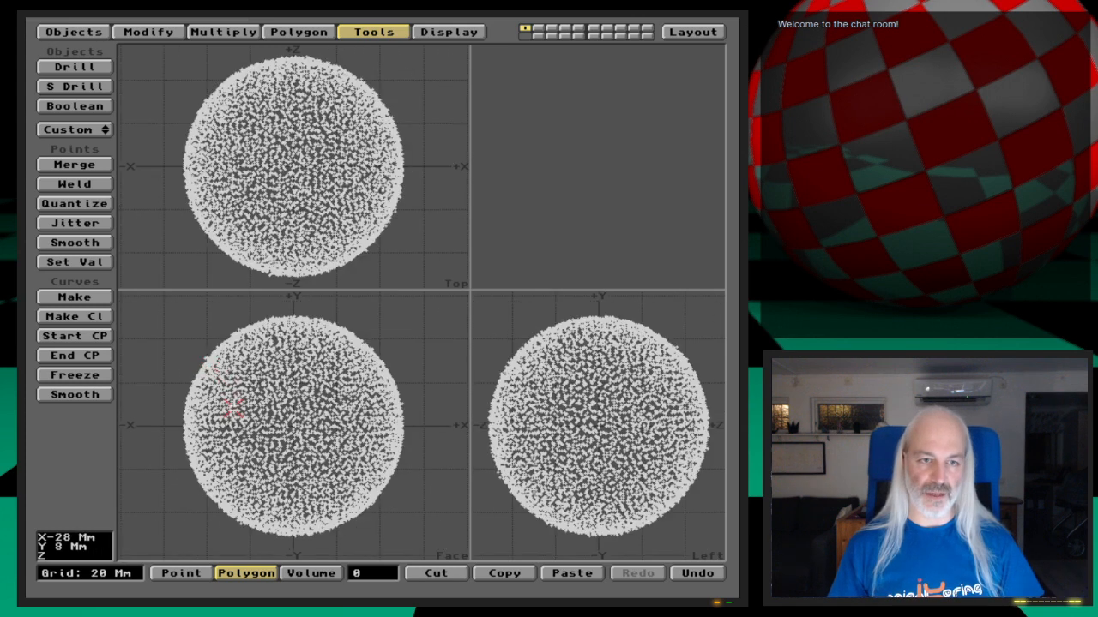
left_click(149, 31)
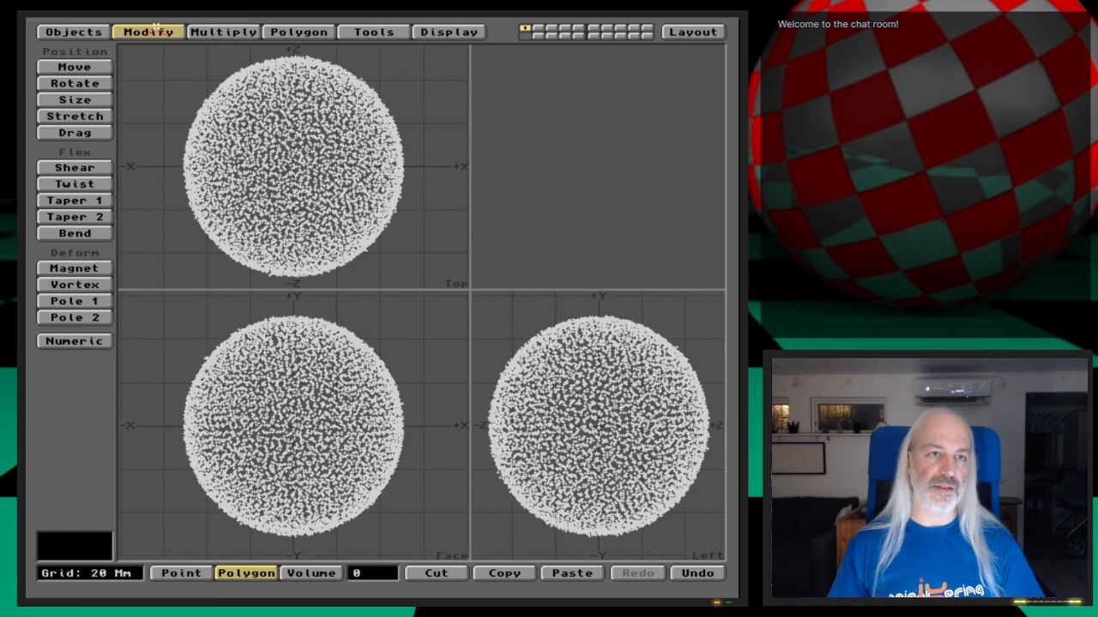
left_click(79, 184)
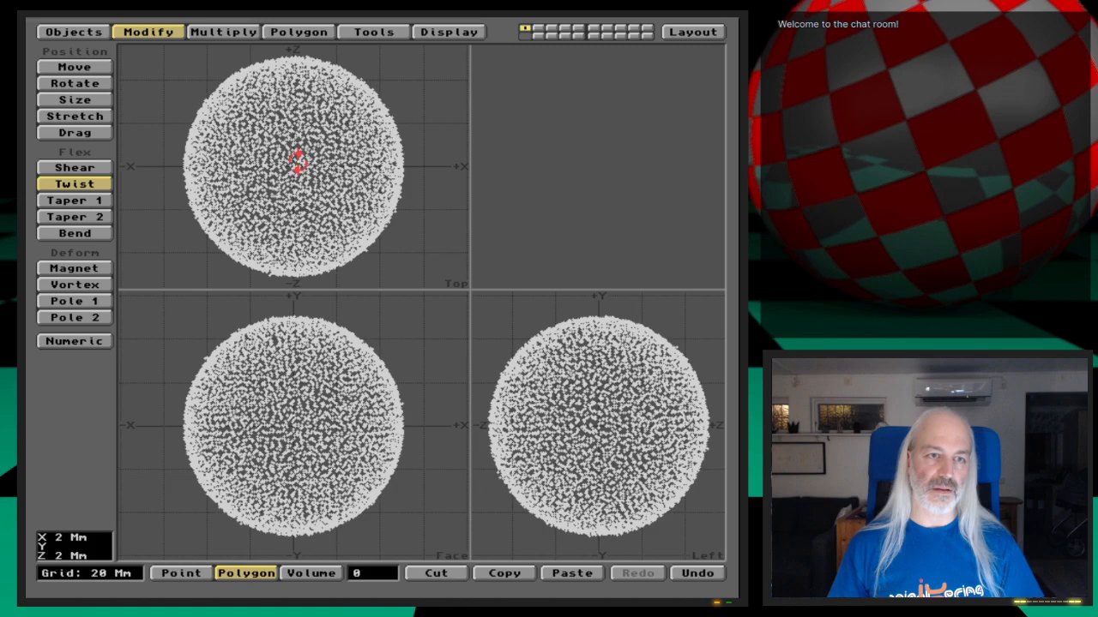
left_click_drag(294, 165, 390, 171)
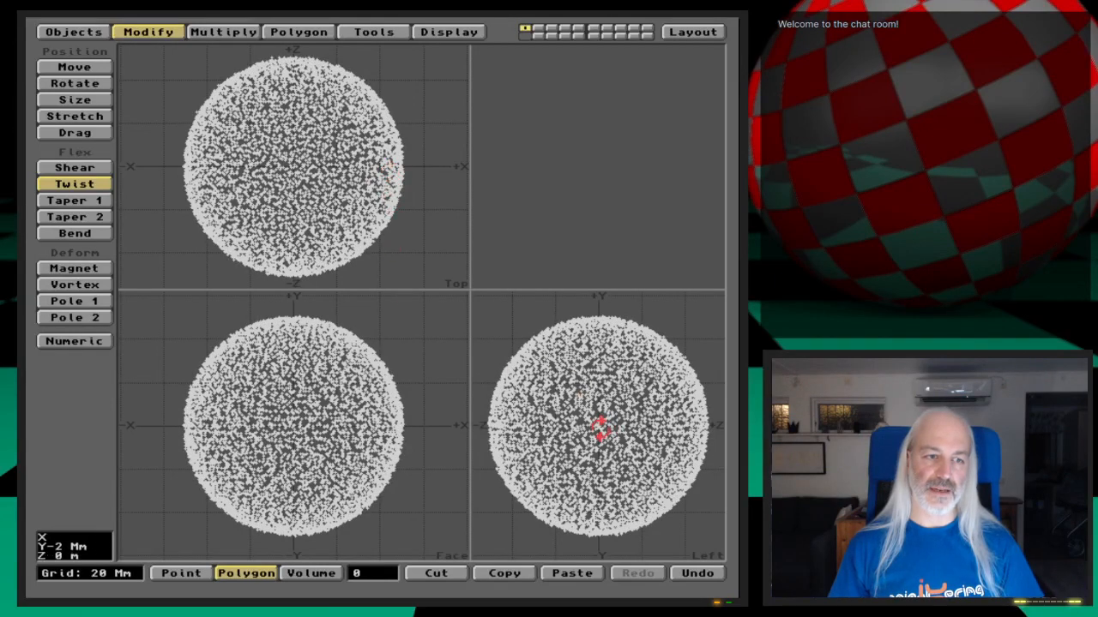
left_click_drag(599, 423, 404, 425)
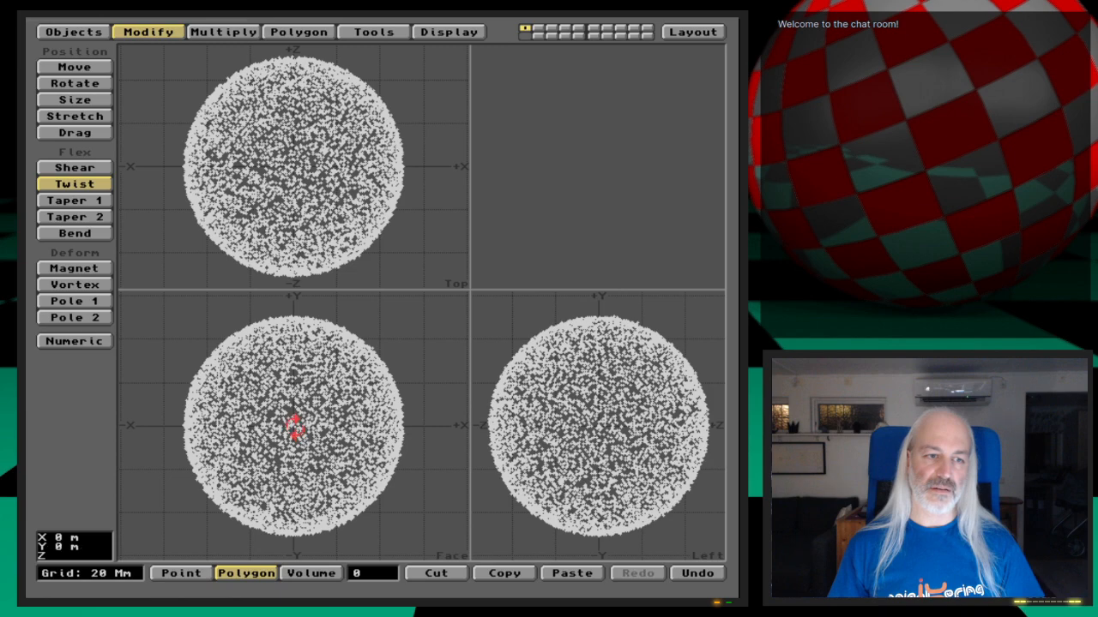
left_click_drag(294, 426, 118, 427)
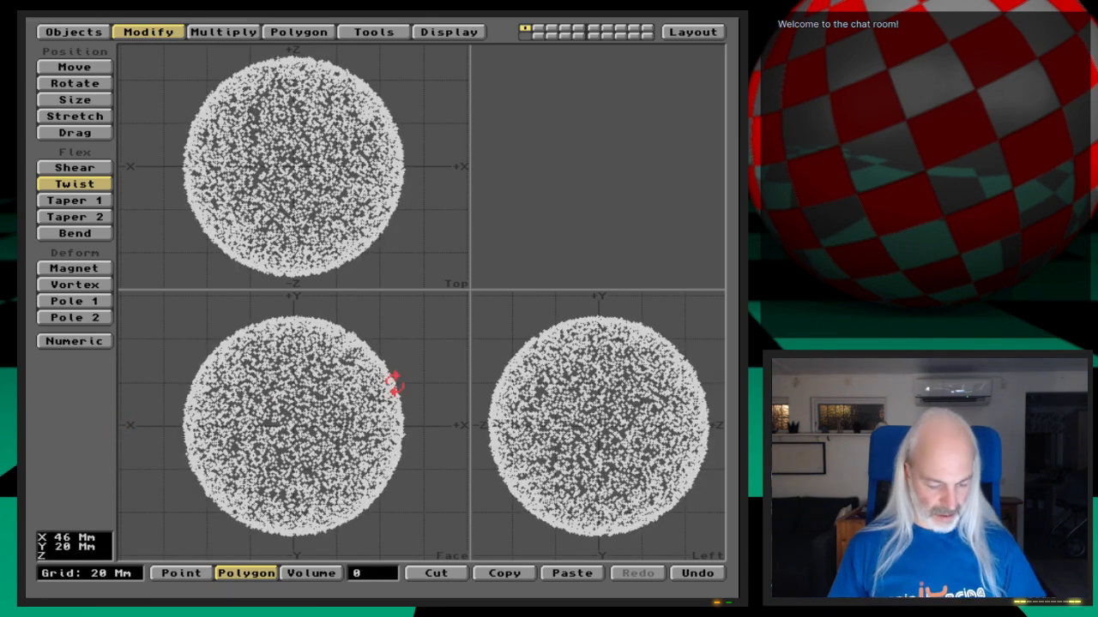
Jitter the twisted star sphere repeatedly using the Gaussian type with a 300 km radius, and drop the Twist tool
key("shift+j")
key("Return")
key("Return")
key("Return")
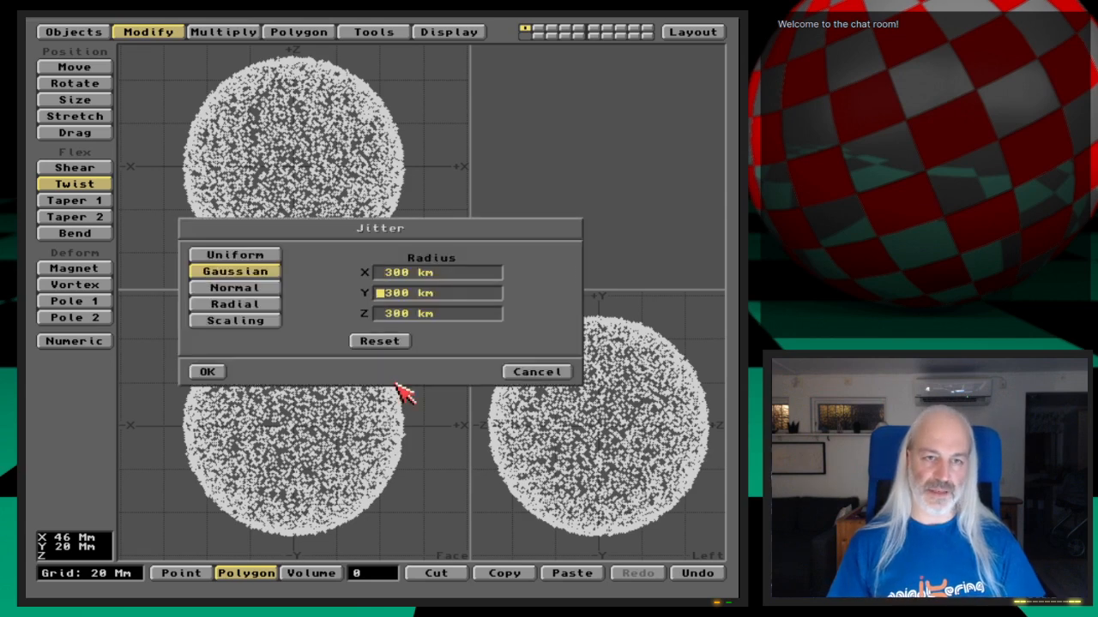
key("shift+j")
key("Return")
key("Return")
key("Return")
key("shift+j")
key("Return")
key("Return")
key("Return")
key("shift+j")
key("Return")
key("Return")
key("Return")
key("shift+j")
key("Return")
key("shift+j")
key("Return")
key("shift+j")
key("Return")
key("Return")
key("Return")
key("shift+j")
key("Return")
key("Return")
key("Return")
key("shift+j")
key("Return")
key("Return")
key("Return")
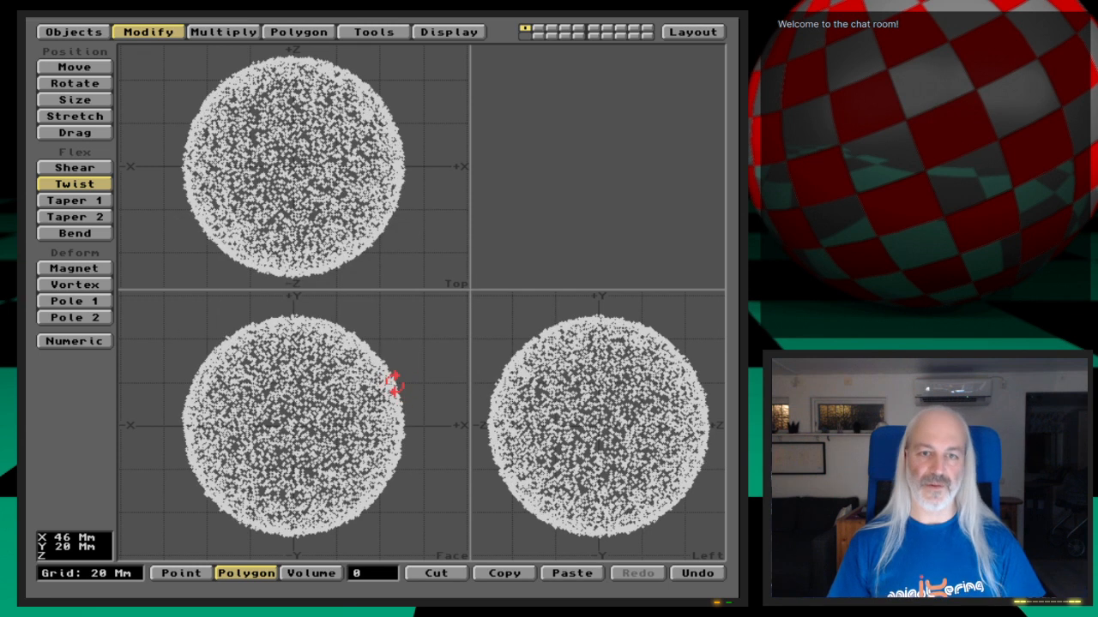
key("space")
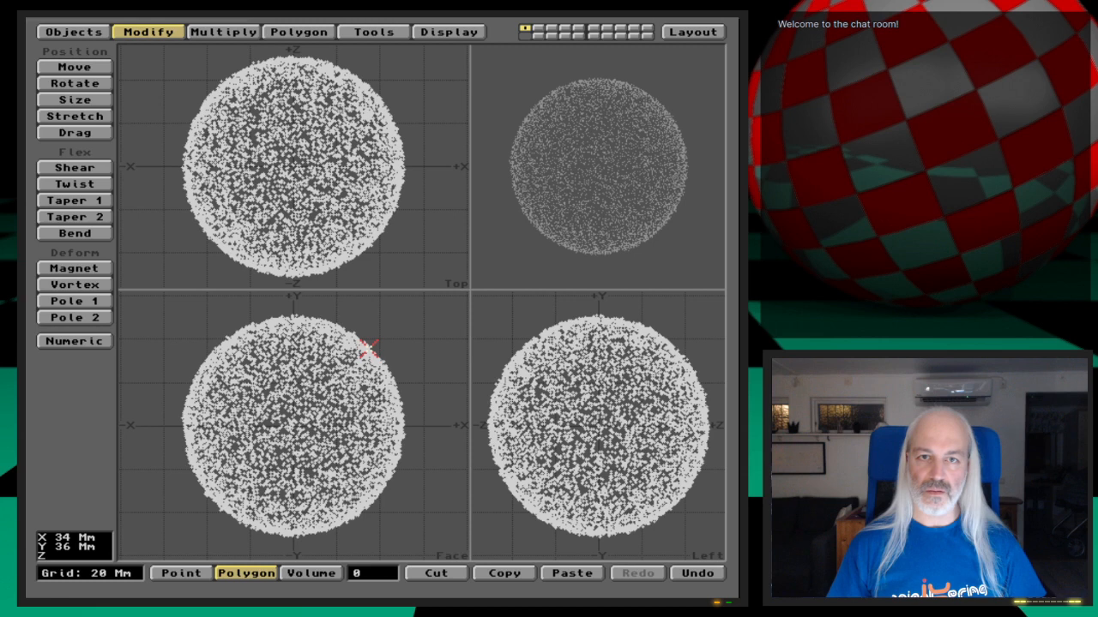
Save the star sphere layer over the existing object file Starsphere_small
left_click(74, 33)
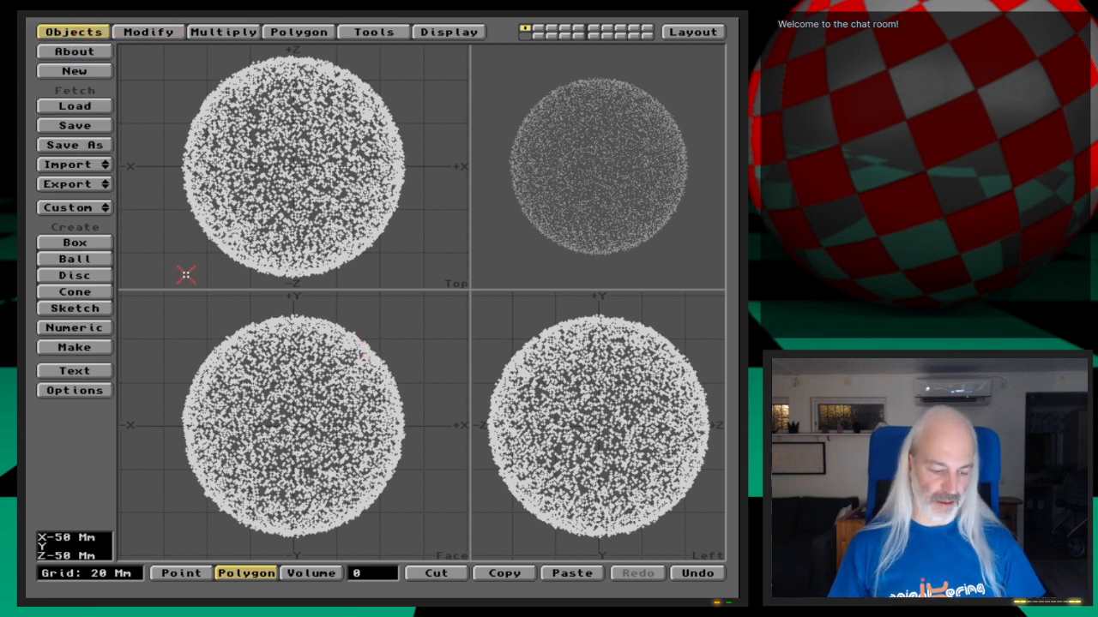
key("s")
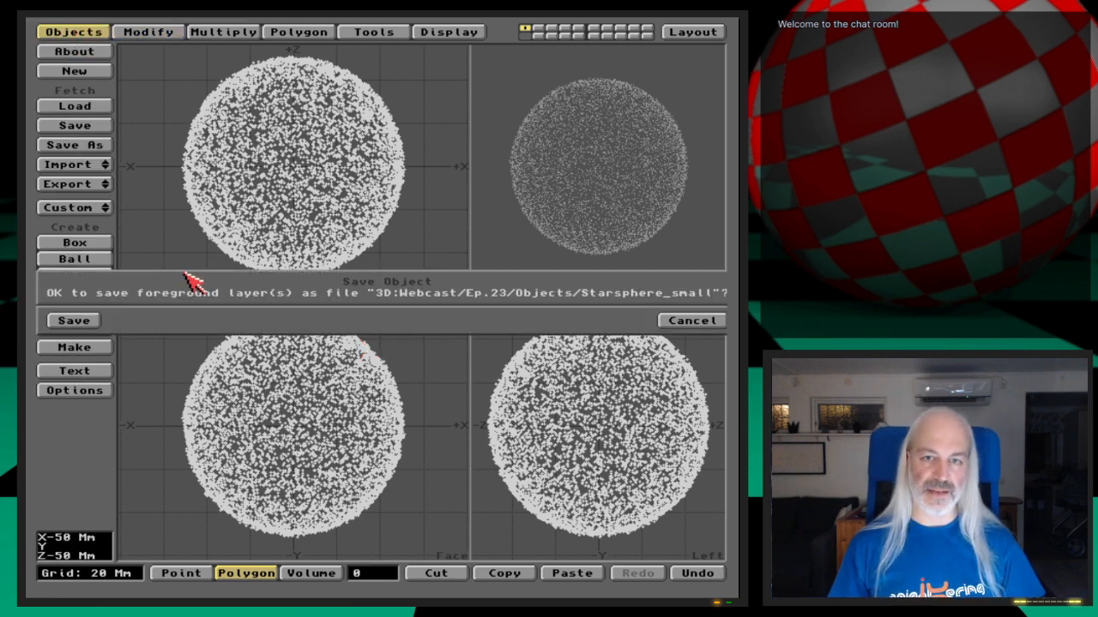
left_click(78, 324)
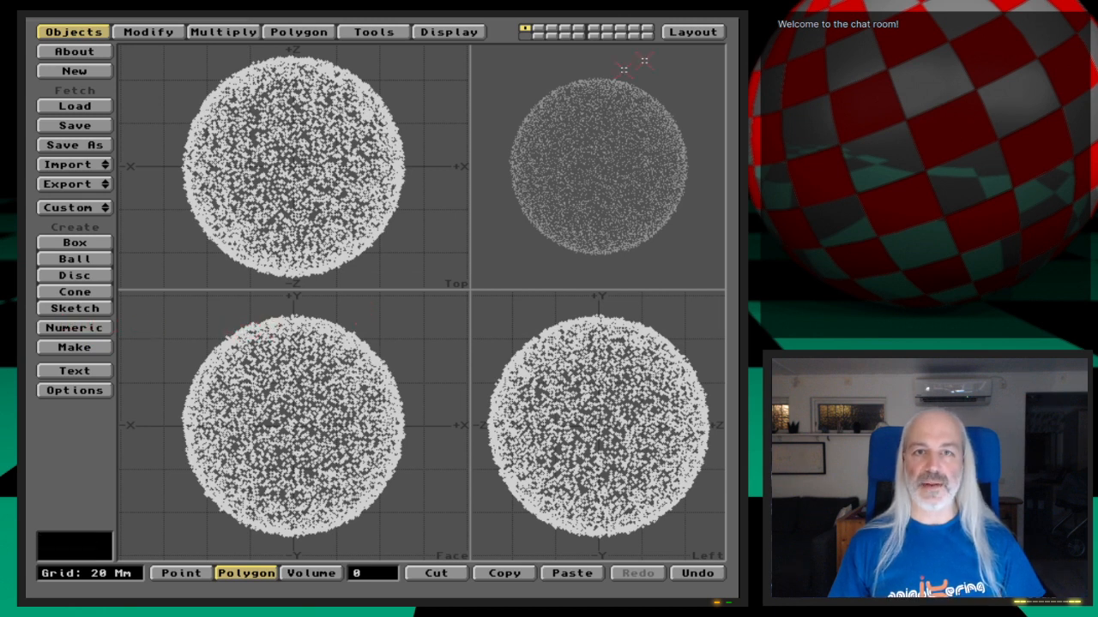
Switch to LightWave Layout, start loading an object and browse to the 3D:Webcast/Ep.23 drawer
left_click(682, 34)
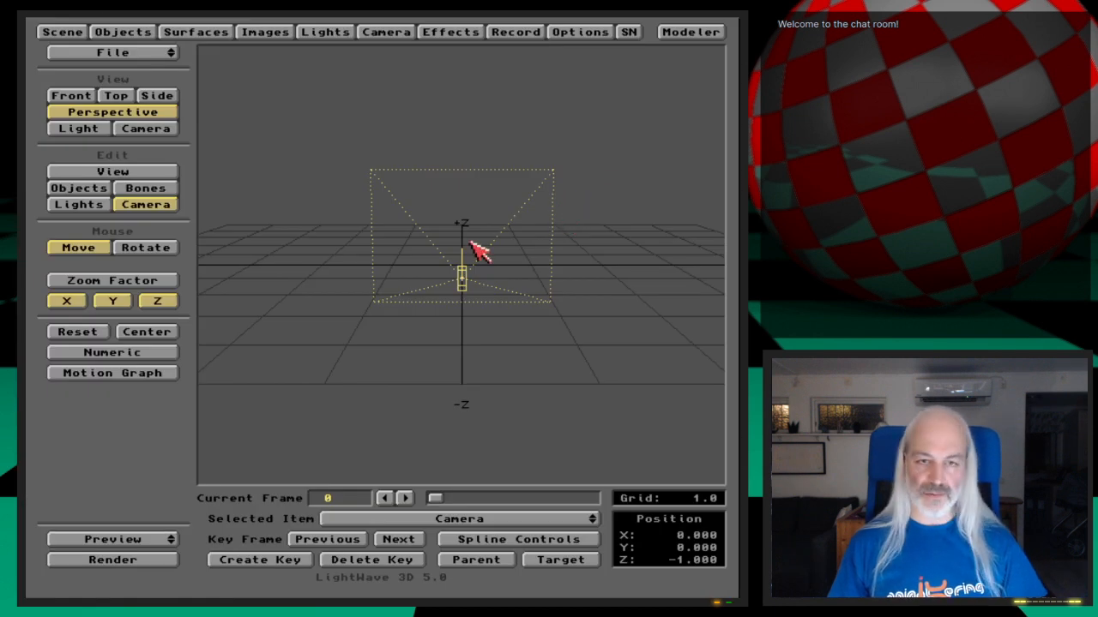
key("v")
key("c")
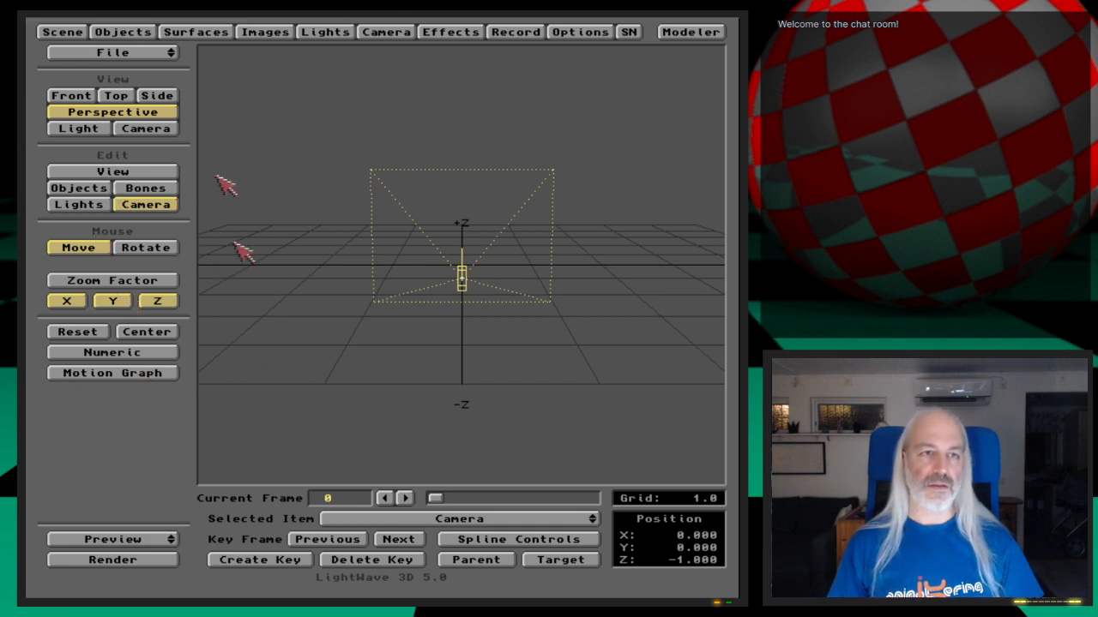
left_click(147, 31)
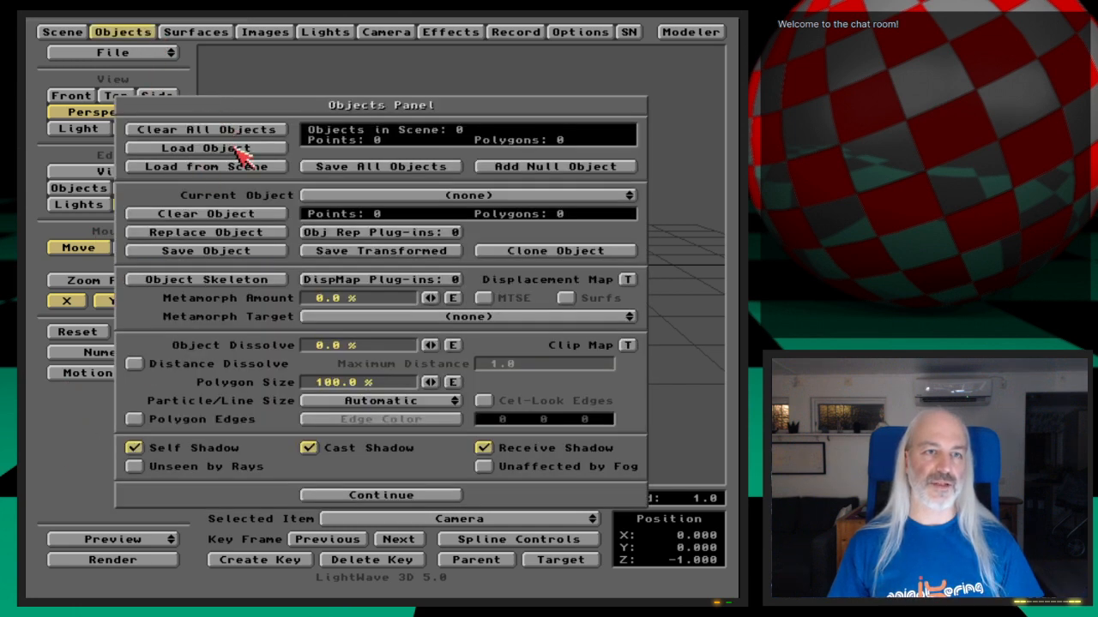
left_click(238, 148)
type("we")
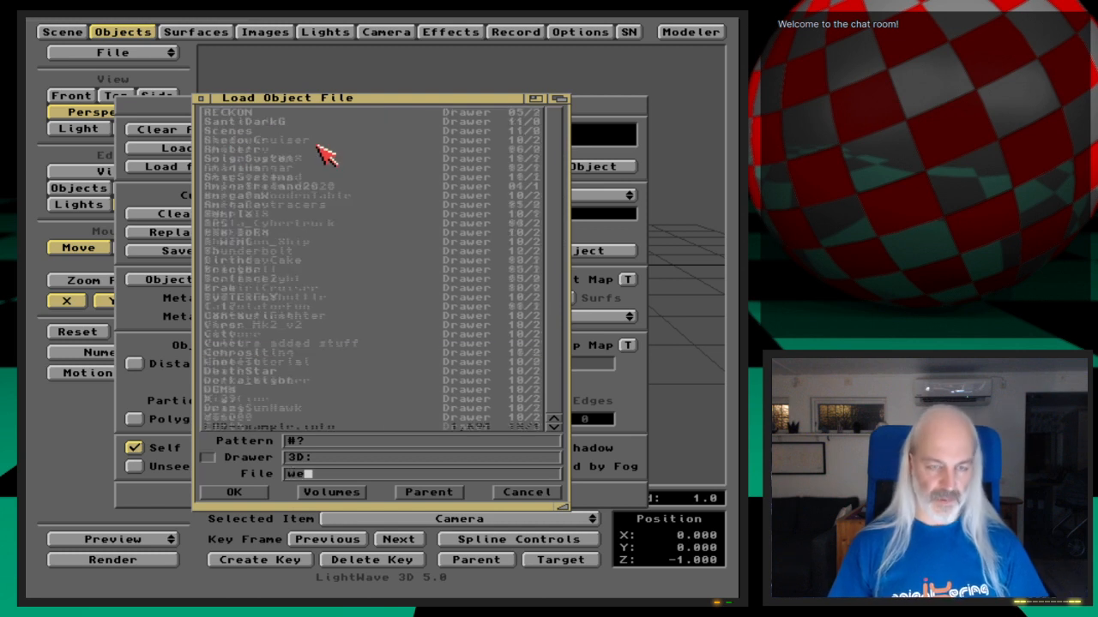
key("Return")
key("Down")
key("Down")
key("Down")
key("Down")
key("Down")
key("Down")
key("Down")
key("Down")
key("Down")
key("Down")
key("Down")
key("Down")
key("Down")
key("Down")
key("Down")
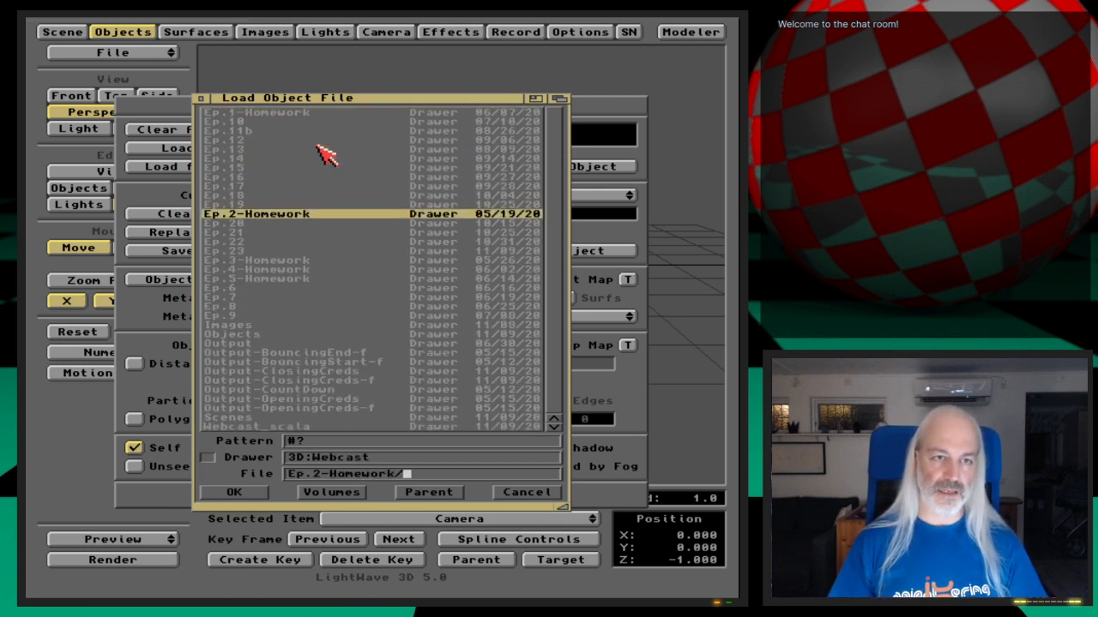
key("Down")
key("Return")
Load the object Starsphere_small from the Ep.23/Objects drawer into the scene and close the Objects Panel
key("Down")
key("Down")
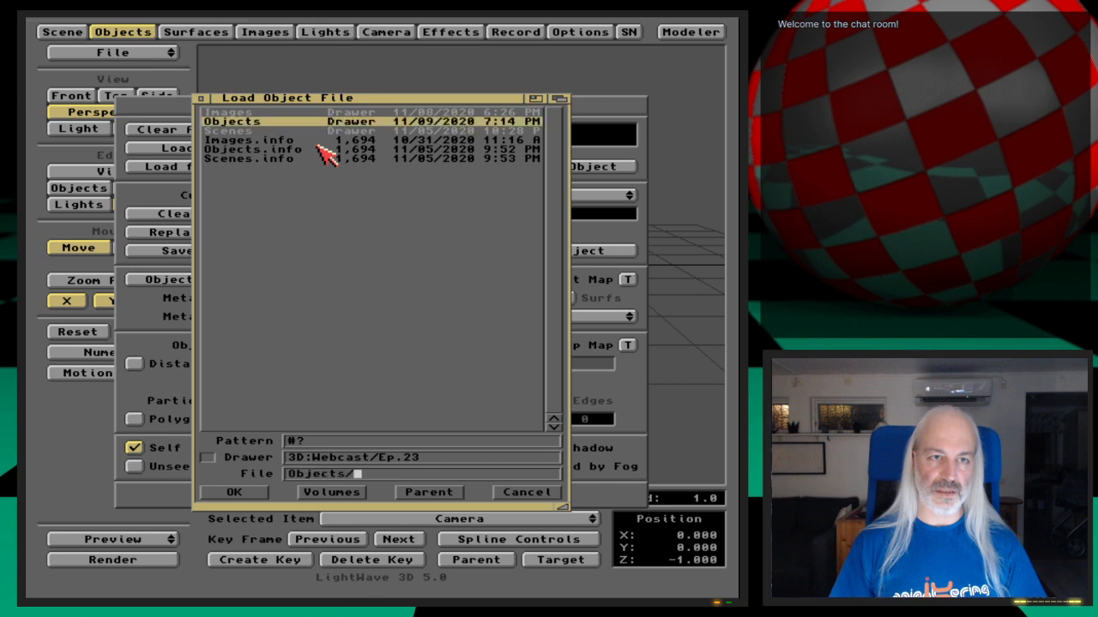
key("Return")
key("Down")
key("Down")
key("Down")
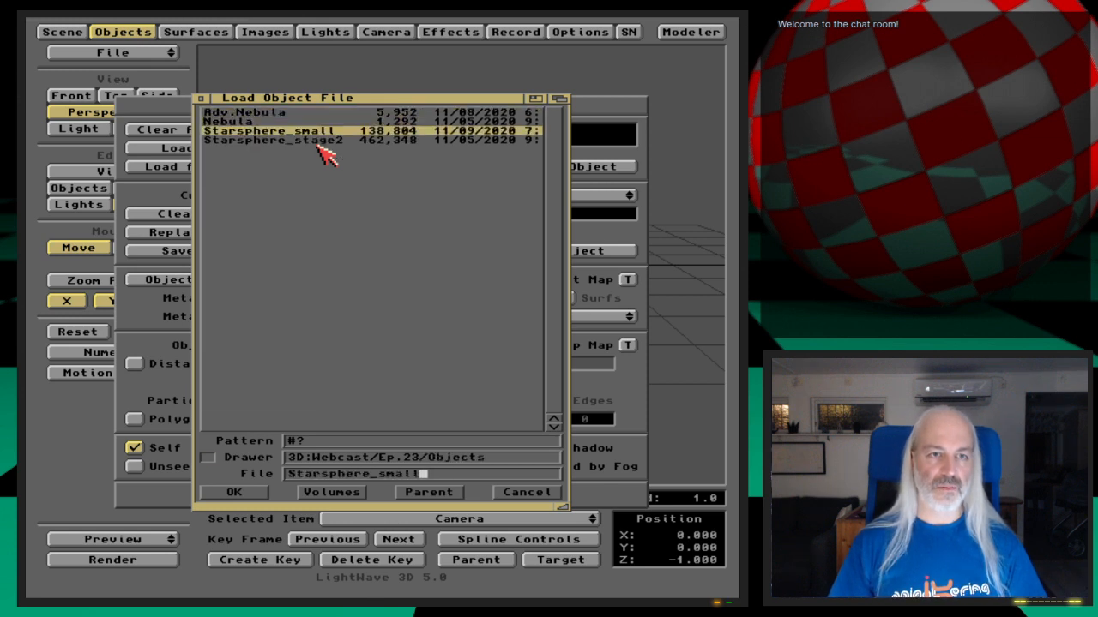
key("Return")
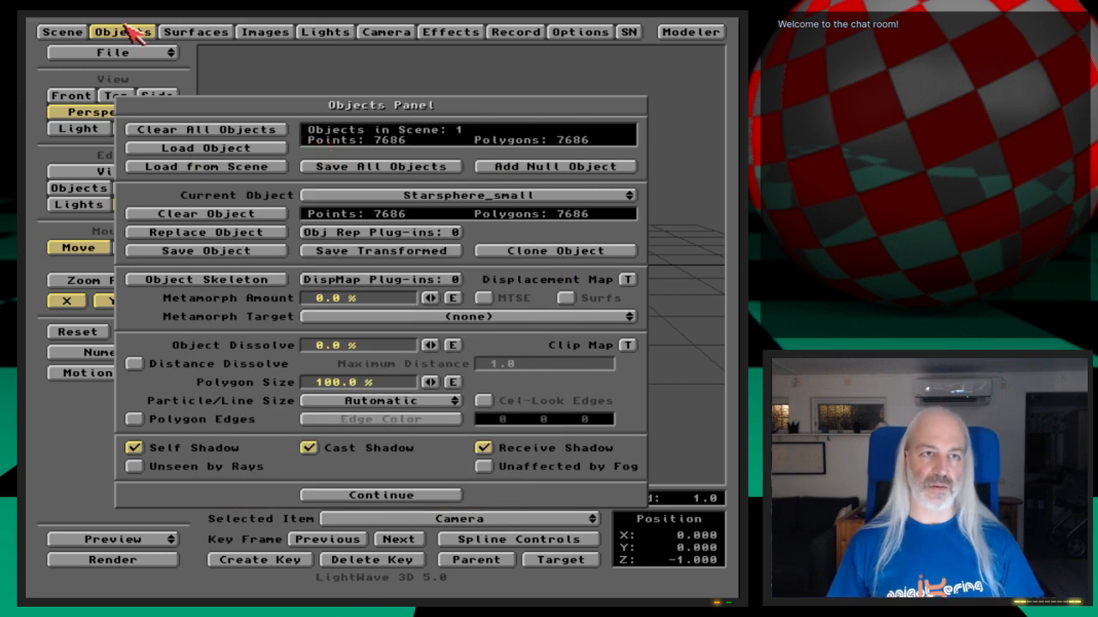
left_click(122, 32)
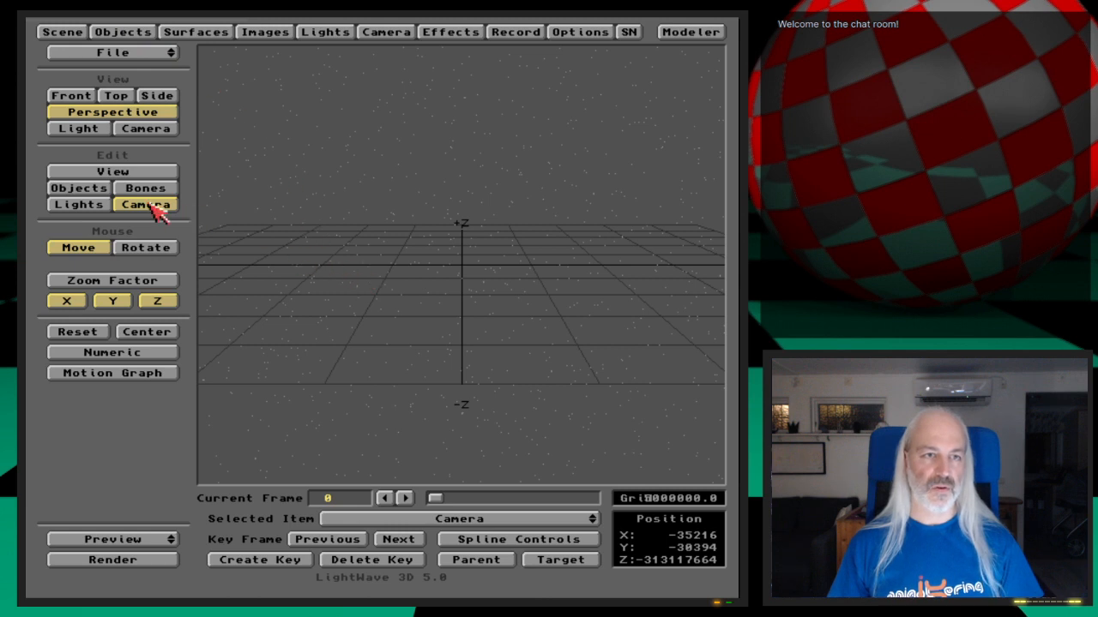
In Camera view, reset the camera to the origin with a key at frame 0 and render a test frame
left_click(152, 130)
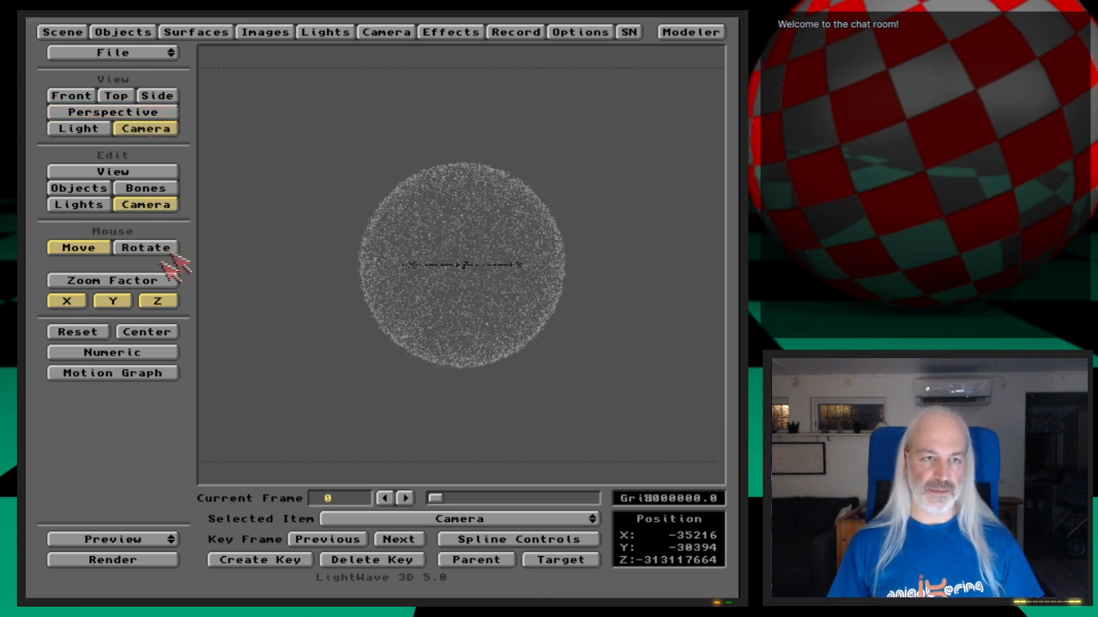
left_click(78, 332)
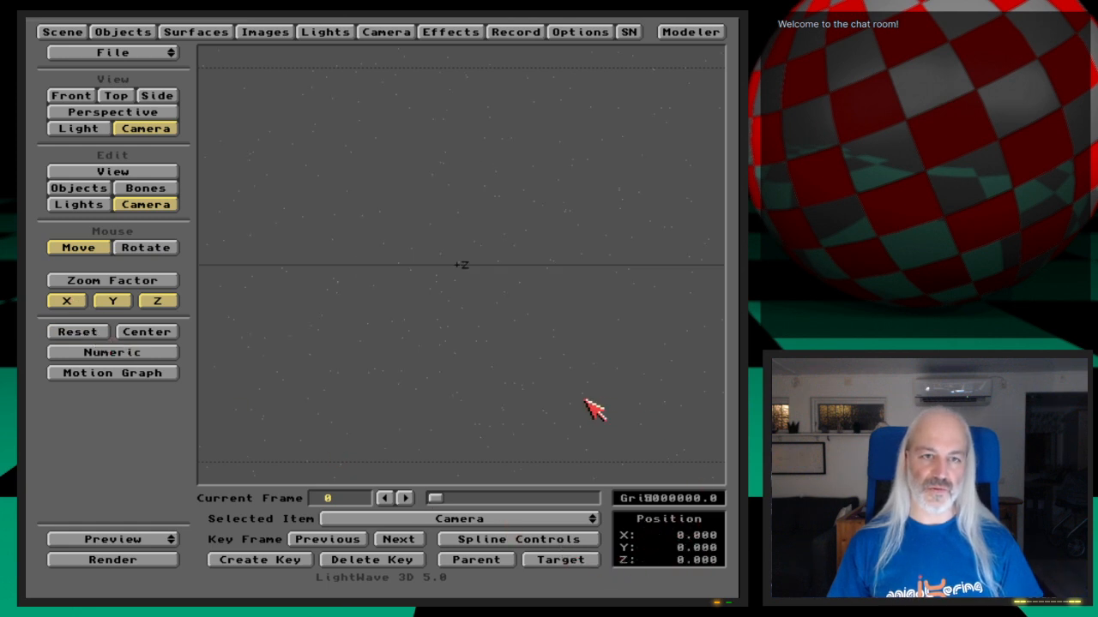
key("Return")
key("Return")
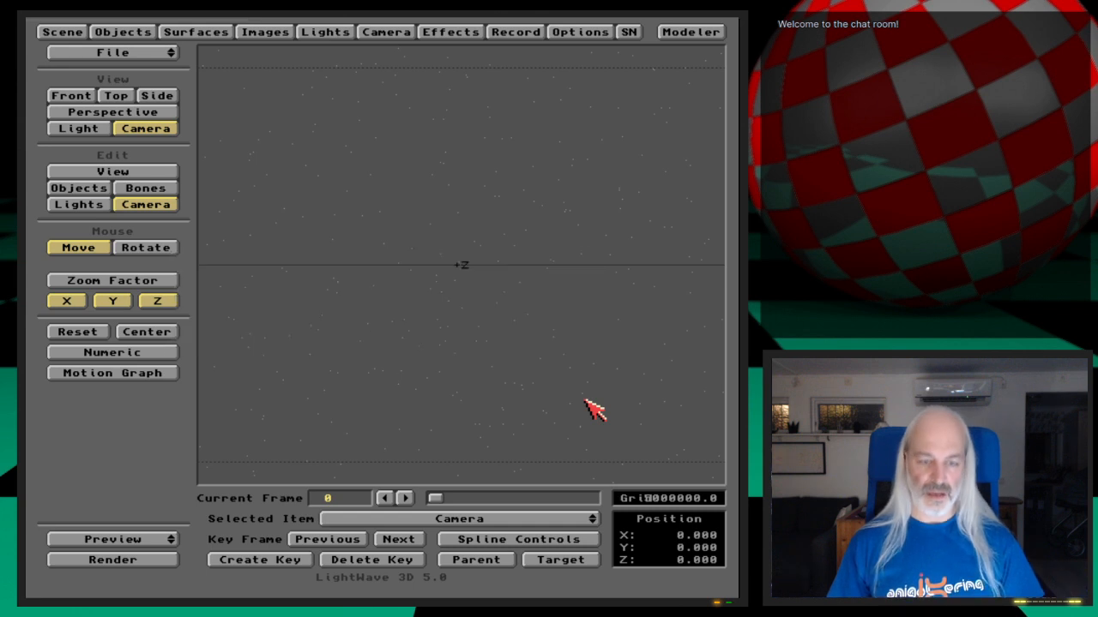
key("F9")
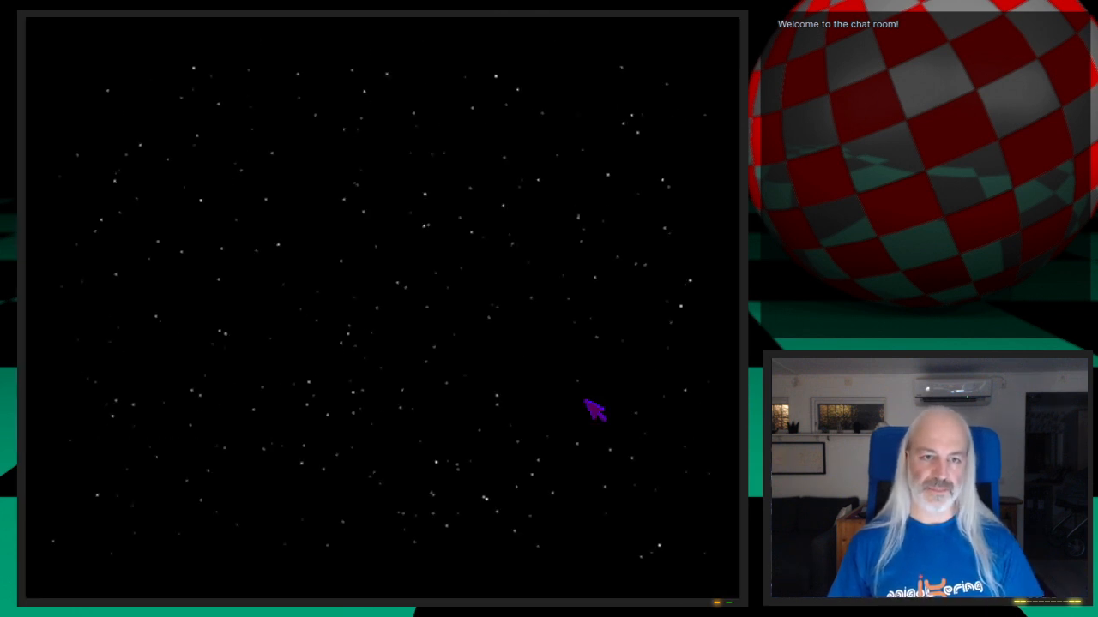
key("Escape")
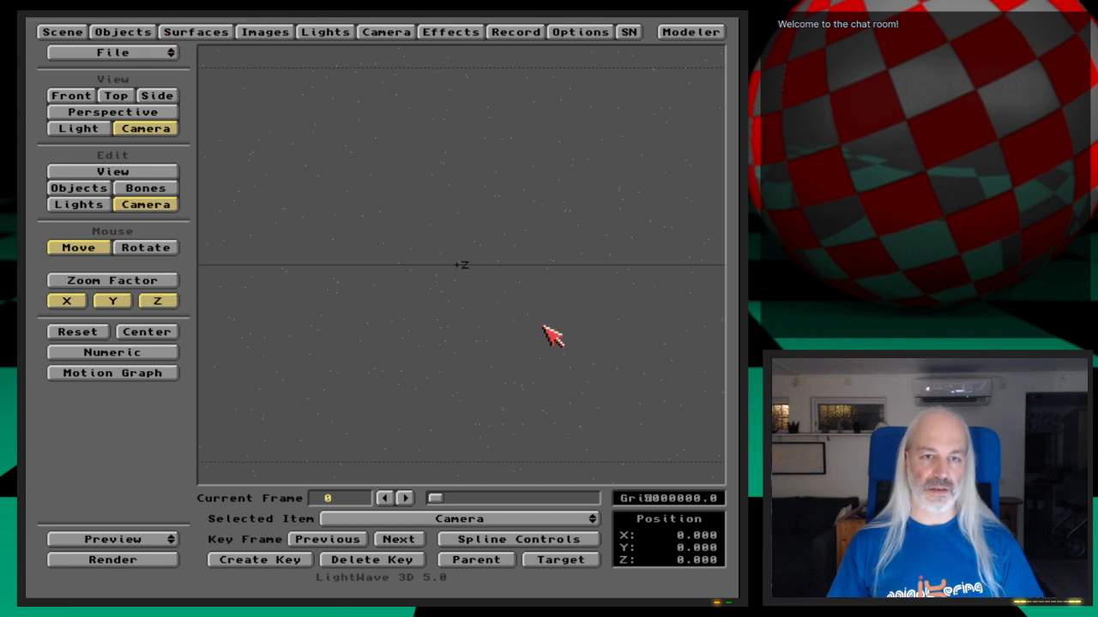
left_click(136, 32)
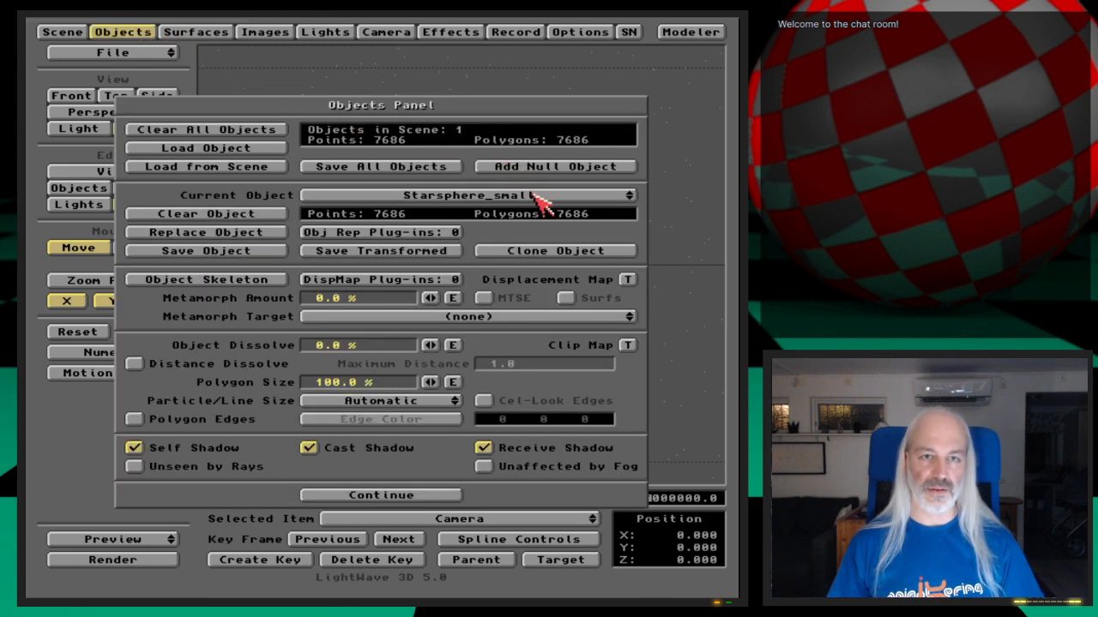
left_click(523, 250)
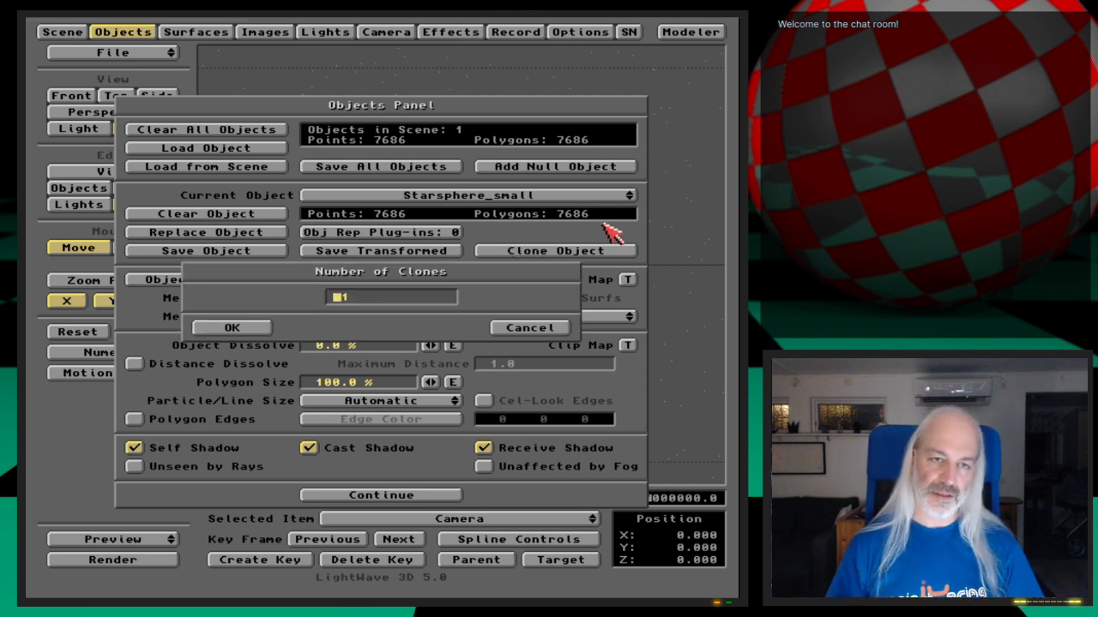
left_click(530, 327)
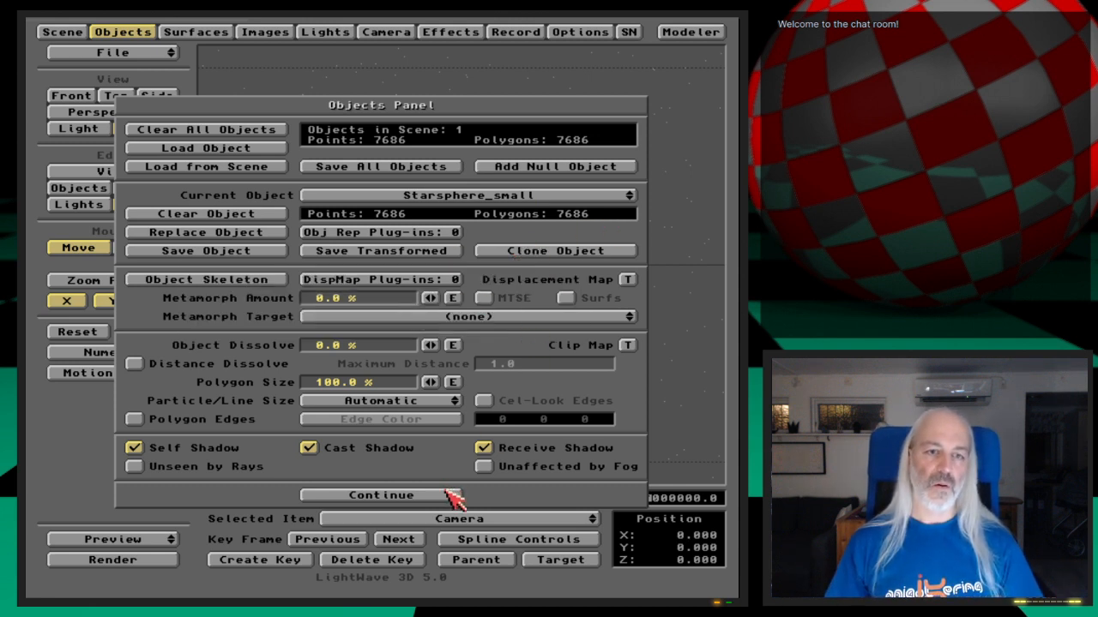
left_click(455, 494)
Switch to LightWave Modeler, paste a copy of the star sphere into layer 2 and rotate it around its centre
left_click(691, 32)
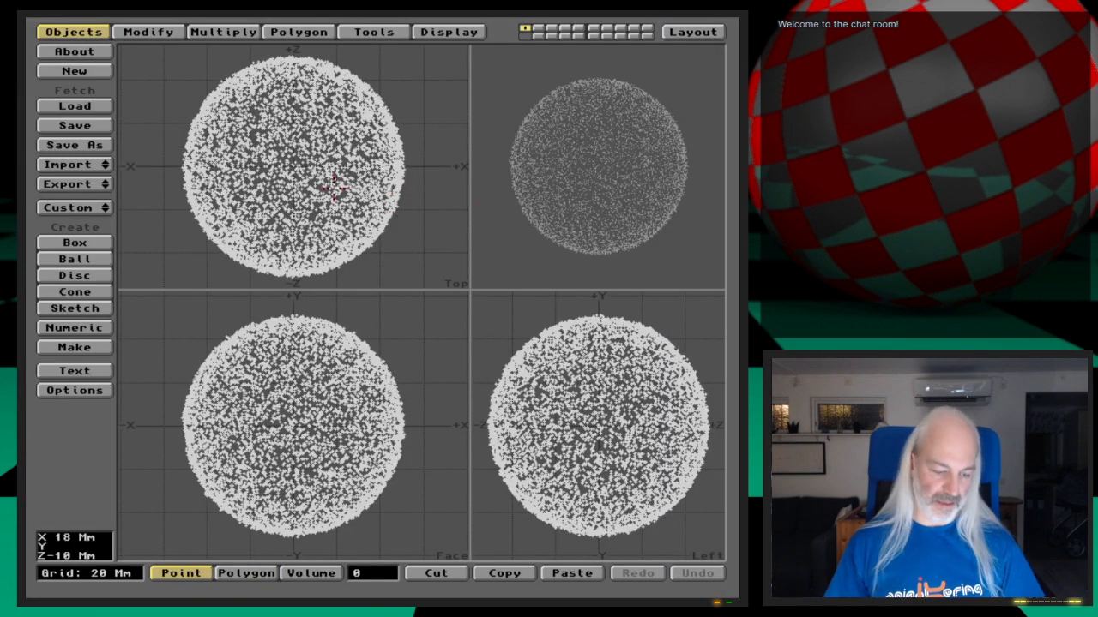
key("2")
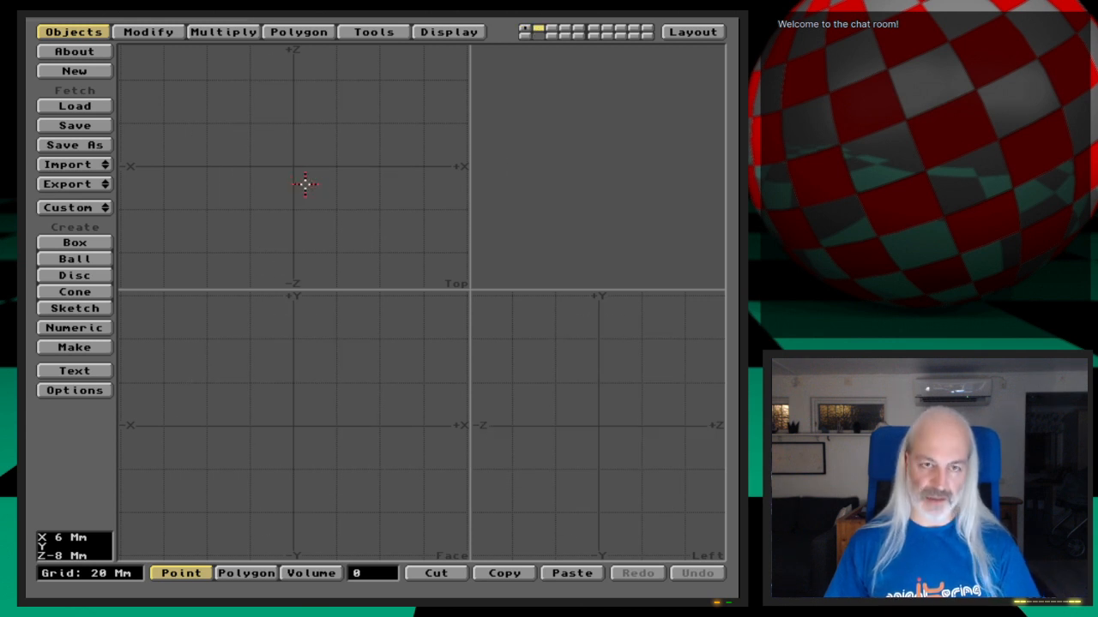
key("v")
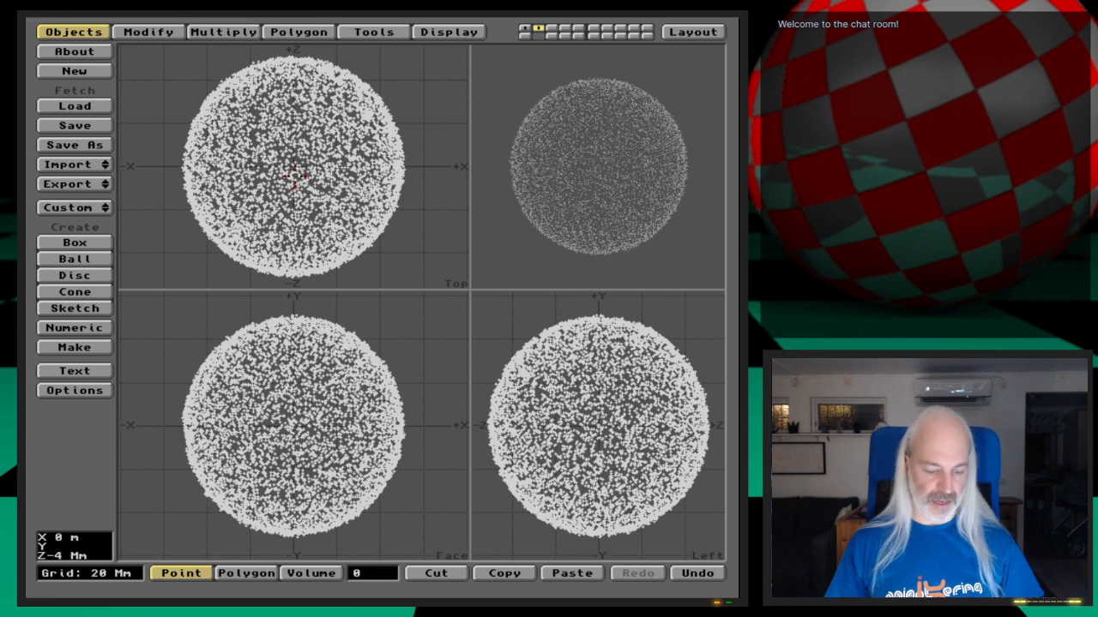
key("y")
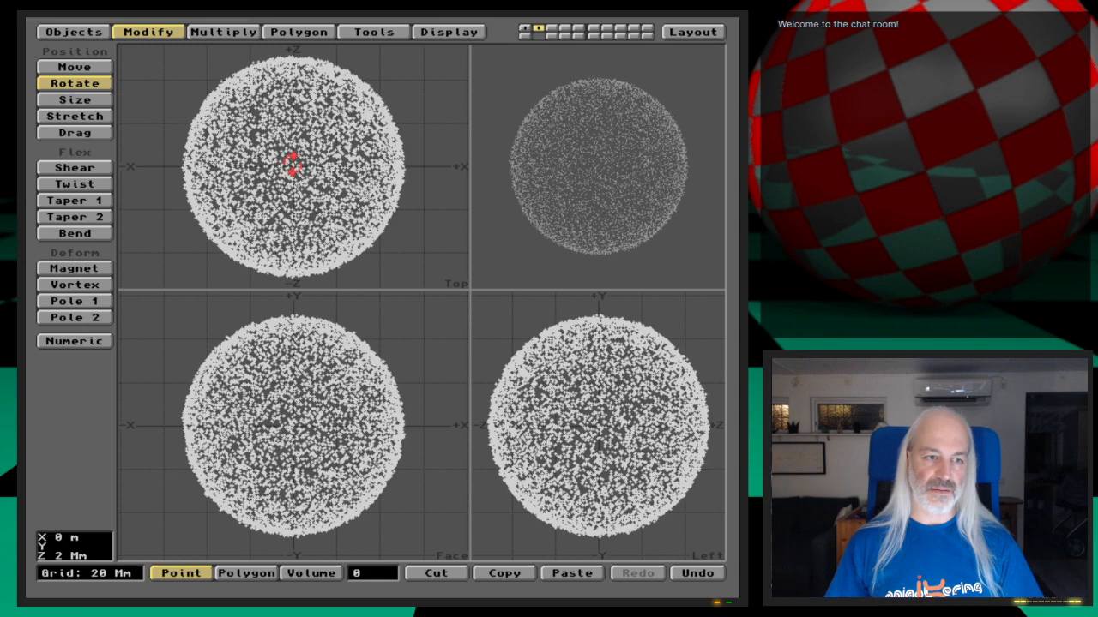
left_click_drag(293, 167, 499, 431)
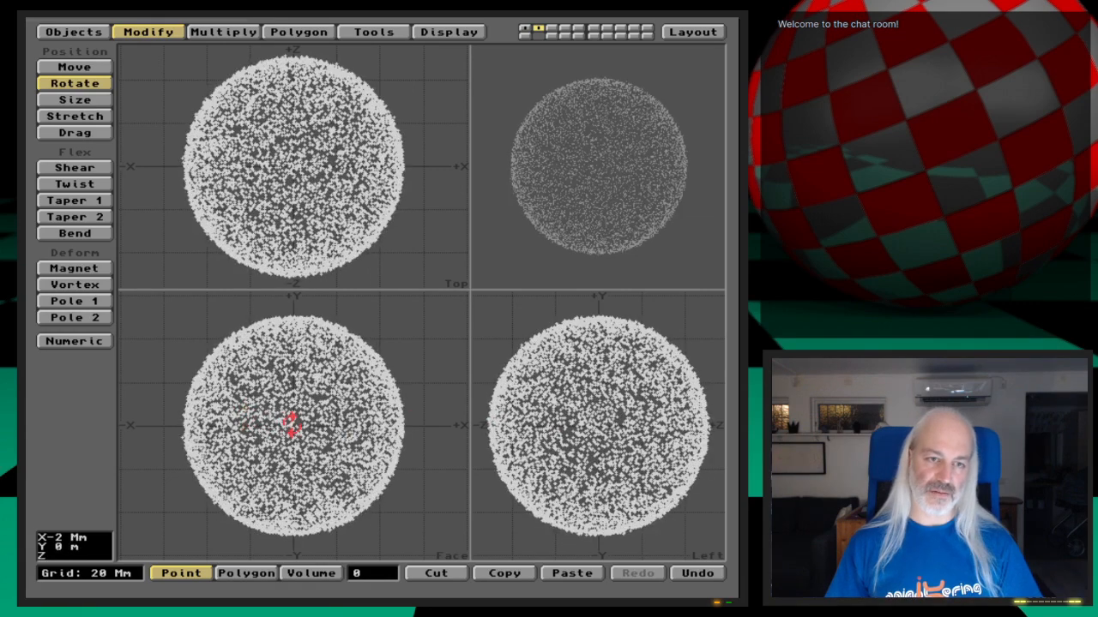
left_click_drag(291, 425, 382, 429)
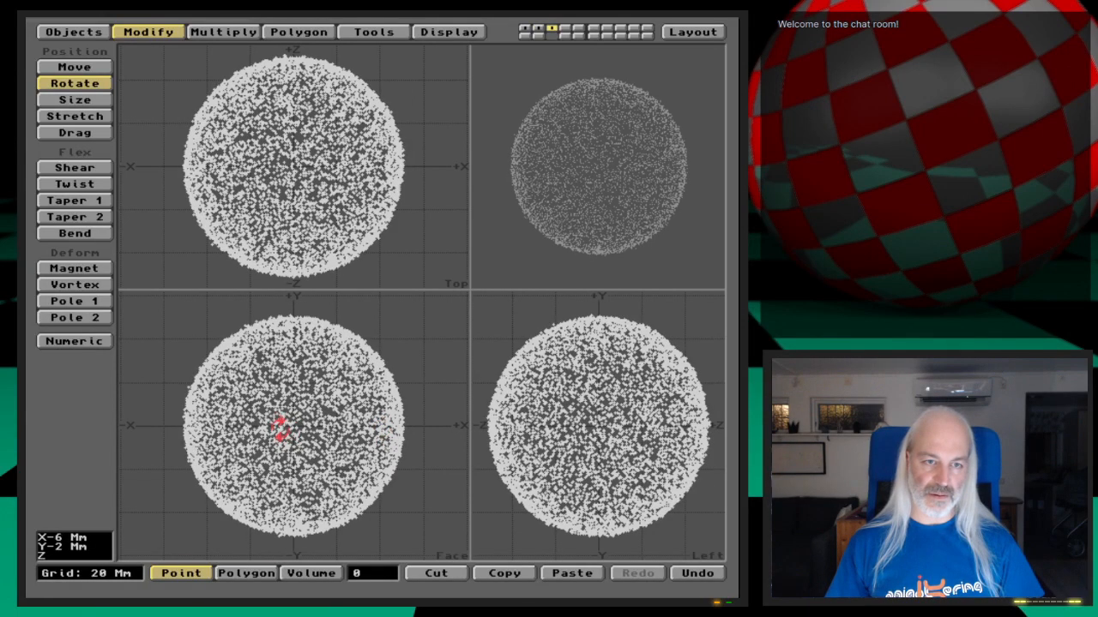
Rotate the star sphere copy in layer 3 in the Face and Left views and twist it in the Top and Left views
left_click_drag(292, 426, 120, 426)
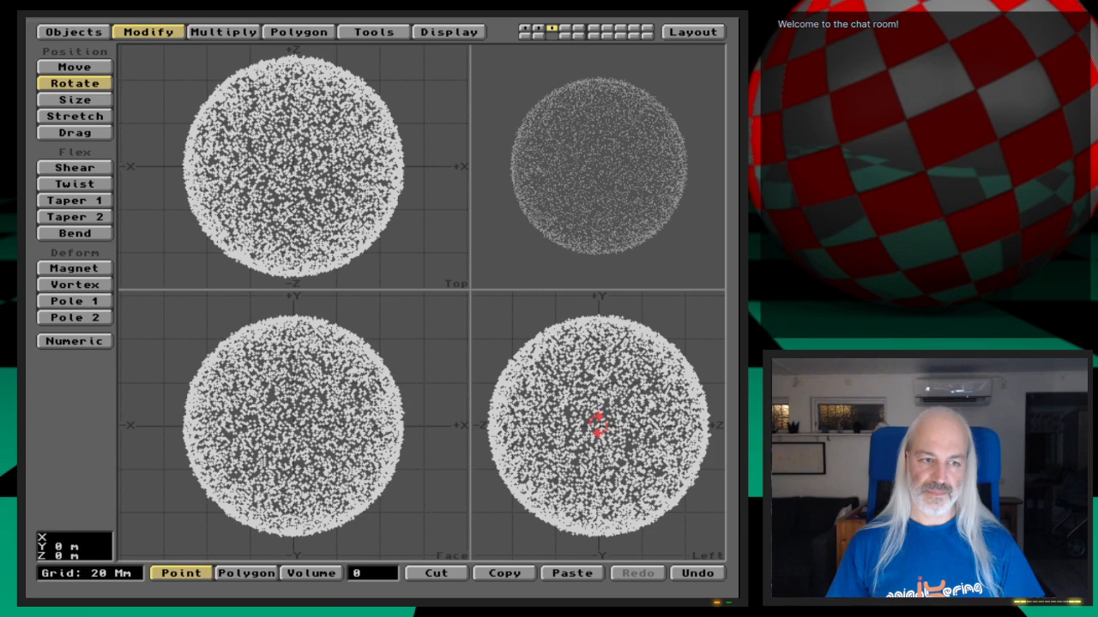
left_click_drag(598, 424, 59, 210)
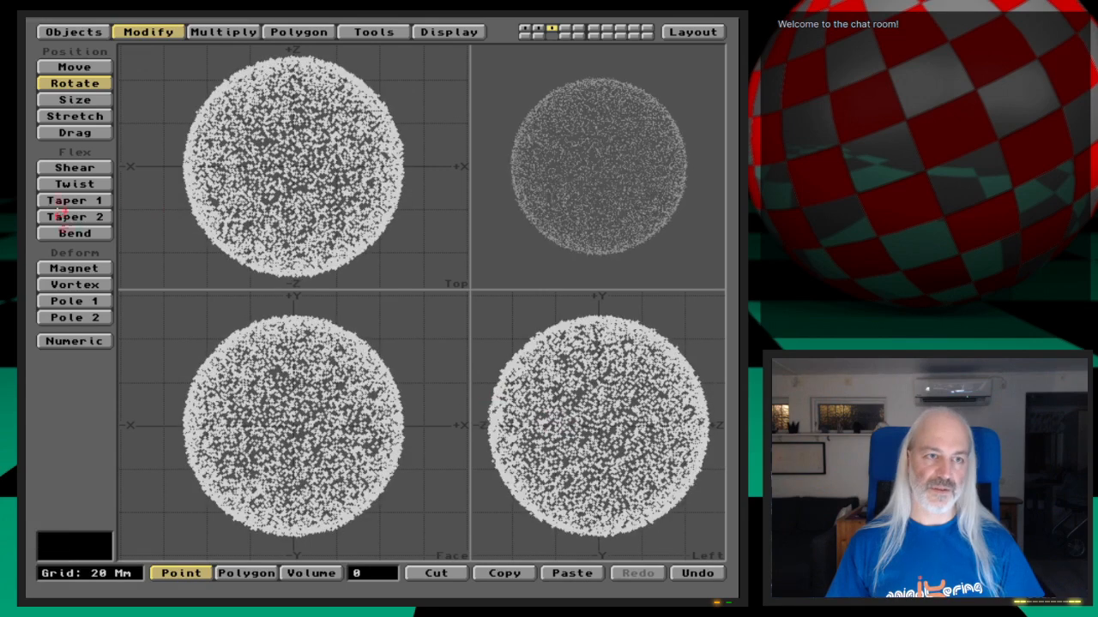
left_click(71, 185)
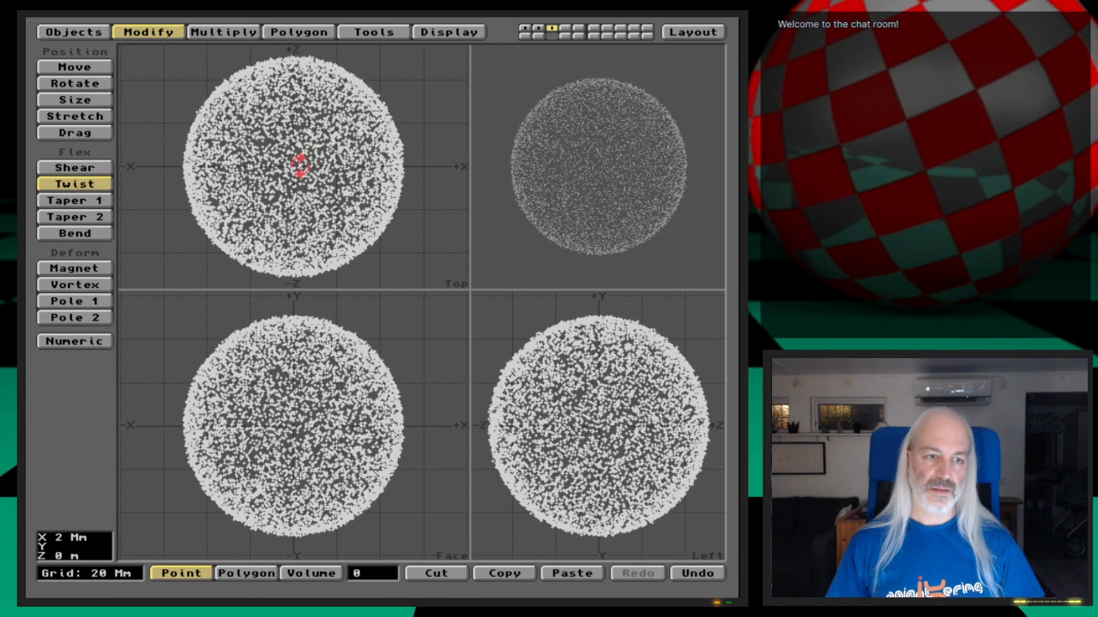
left_click_drag(293, 165, 352, 166)
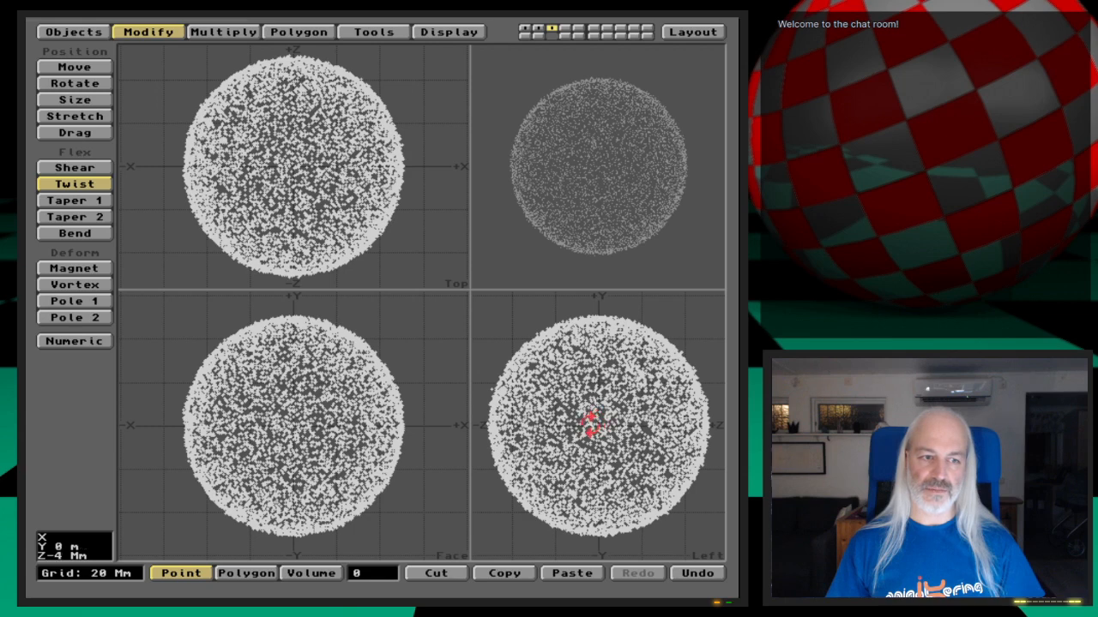
left_click_drag(596, 425, 642, 417)
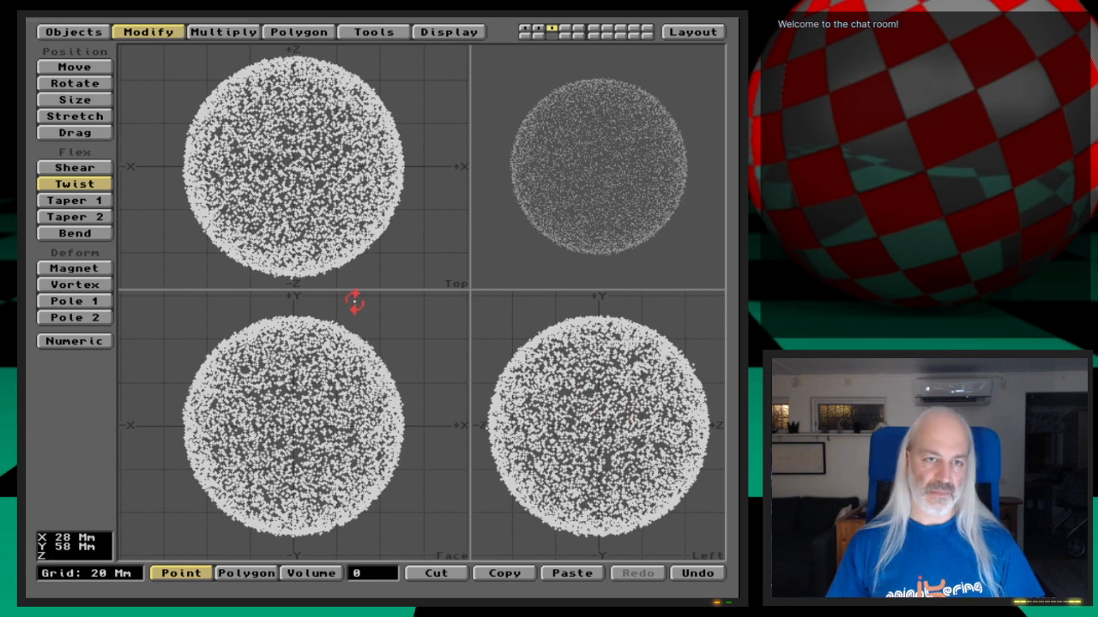
key("space")
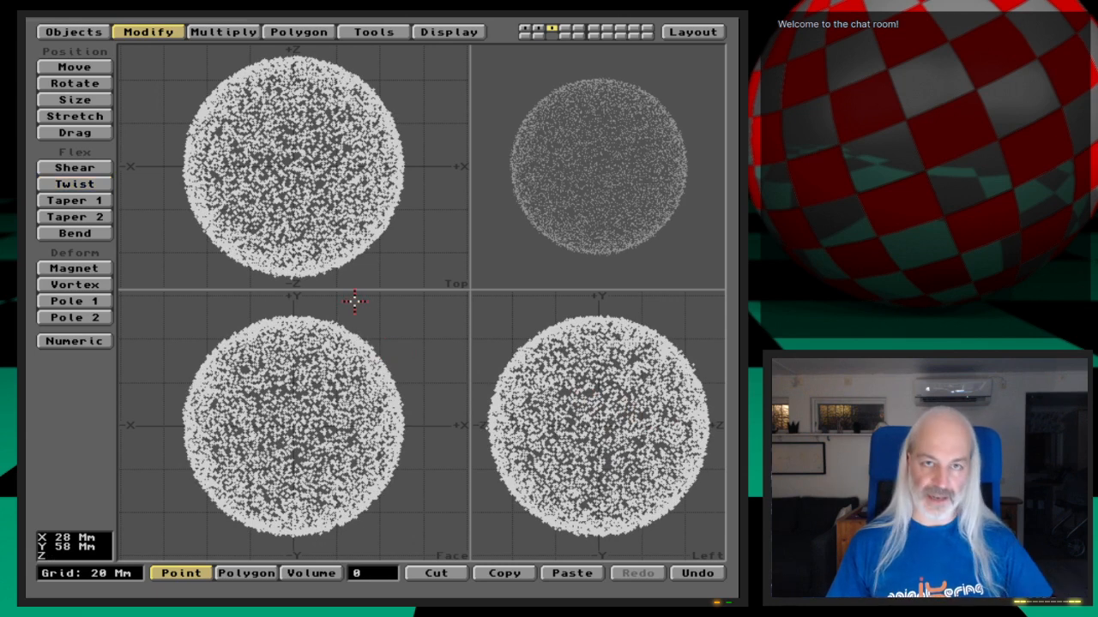
Cut the star sphere copies from layers 2 and 3 together and paste them into layer 1 with the original
key("shift+2")
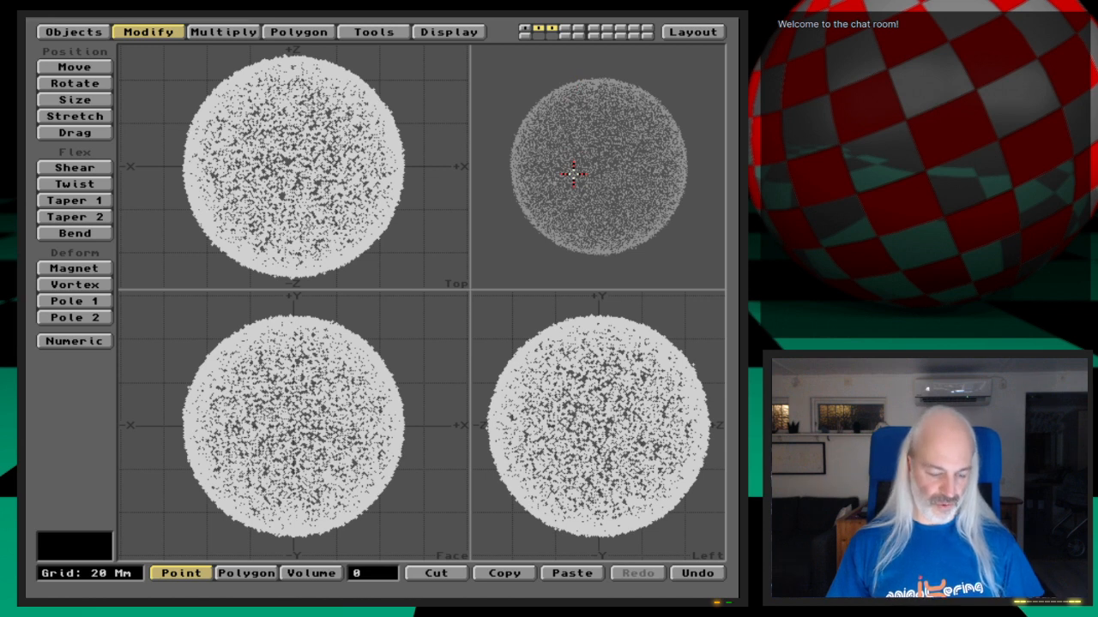
key("x")
key("1")
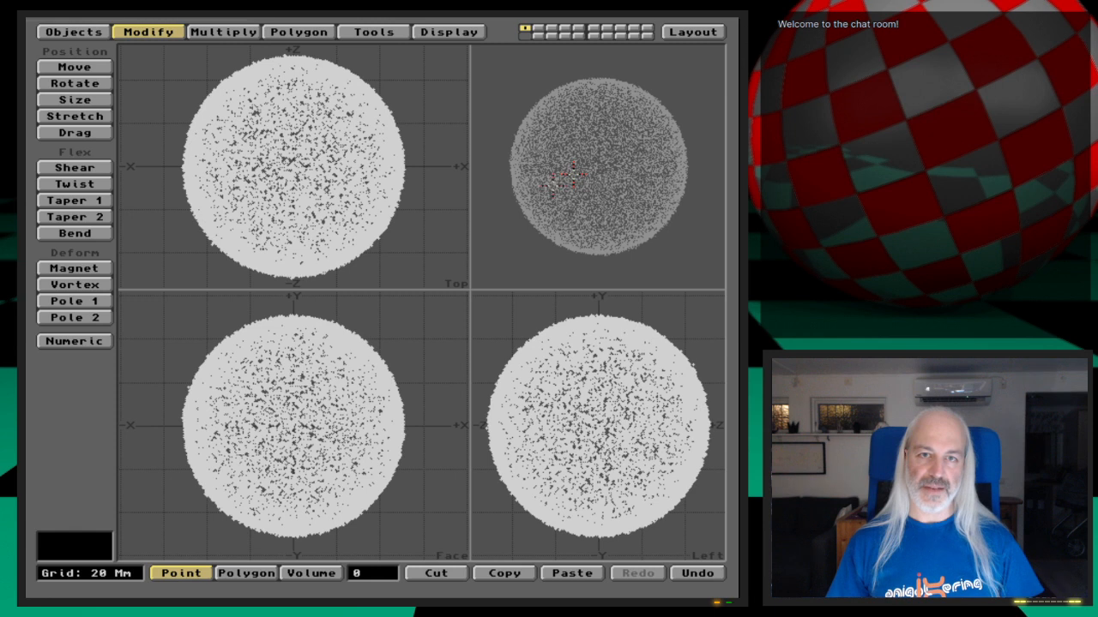
Save the combined star sphere over its existing object file
left_click(74, 32)
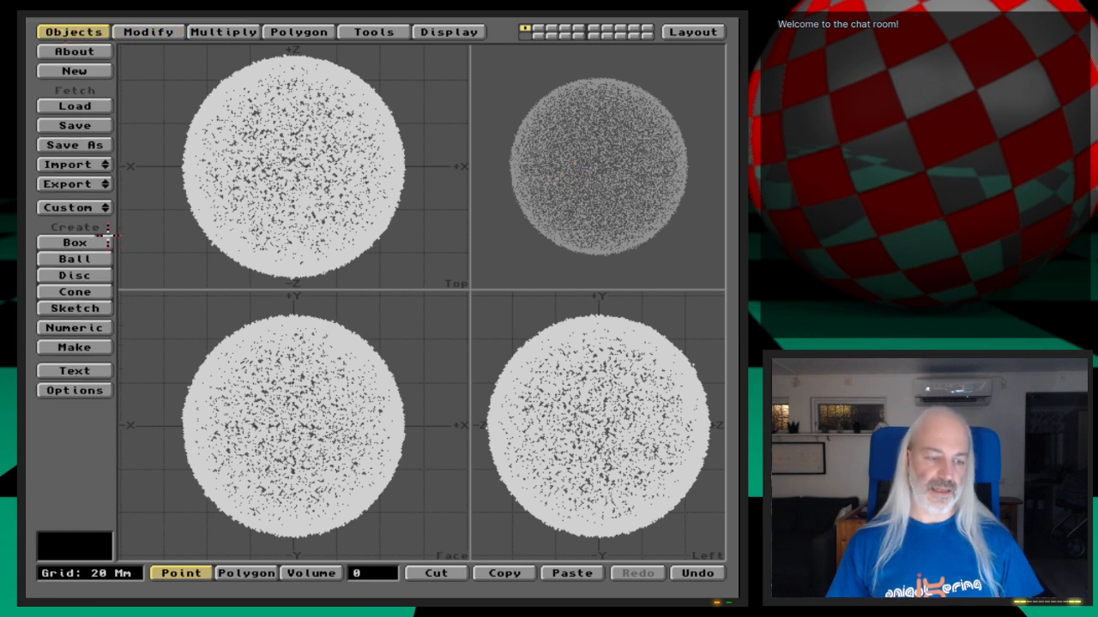
key("s")
left_click(74, 319)
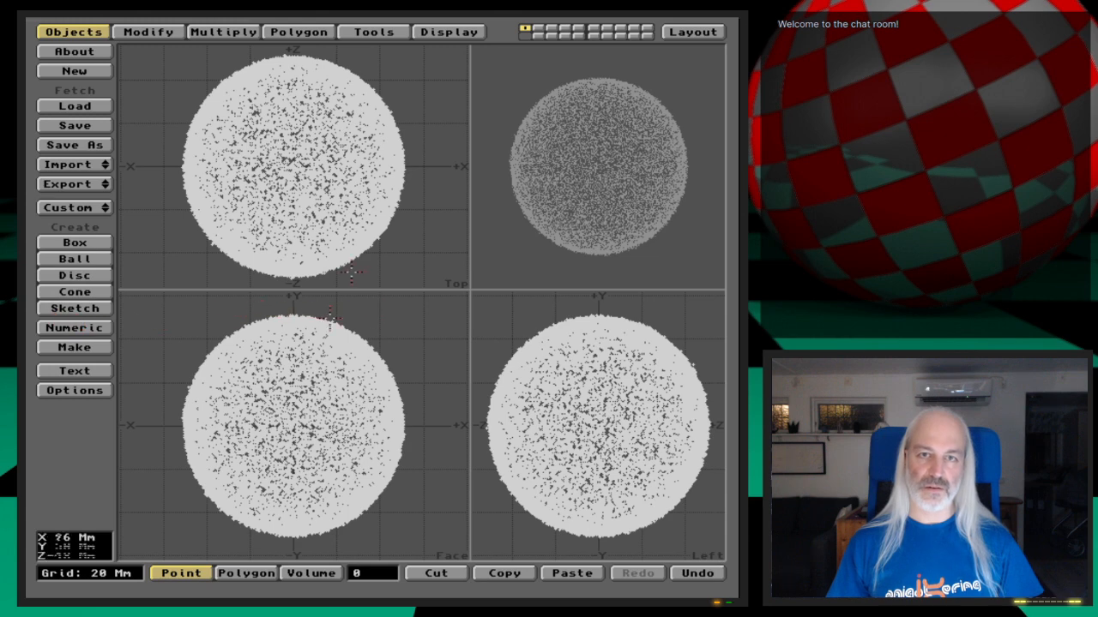
Switch to LightWave Layout and replace the Starsphere_small object with its newly saved version
left_click(693, 31)
left_click(139, 32)
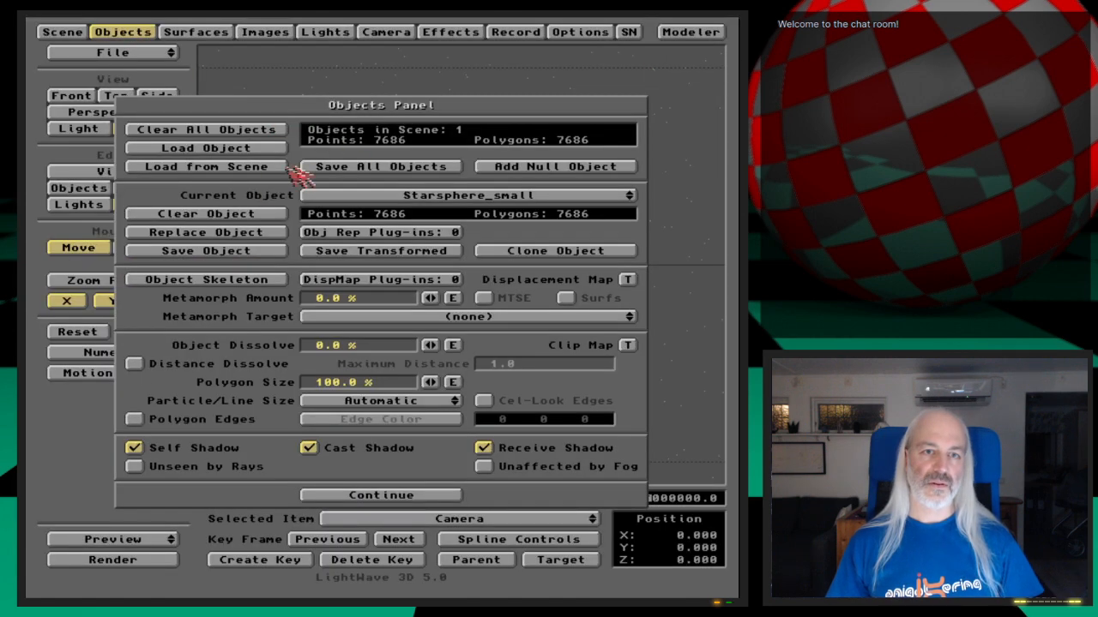
left_click(244, 234)
key("Return")
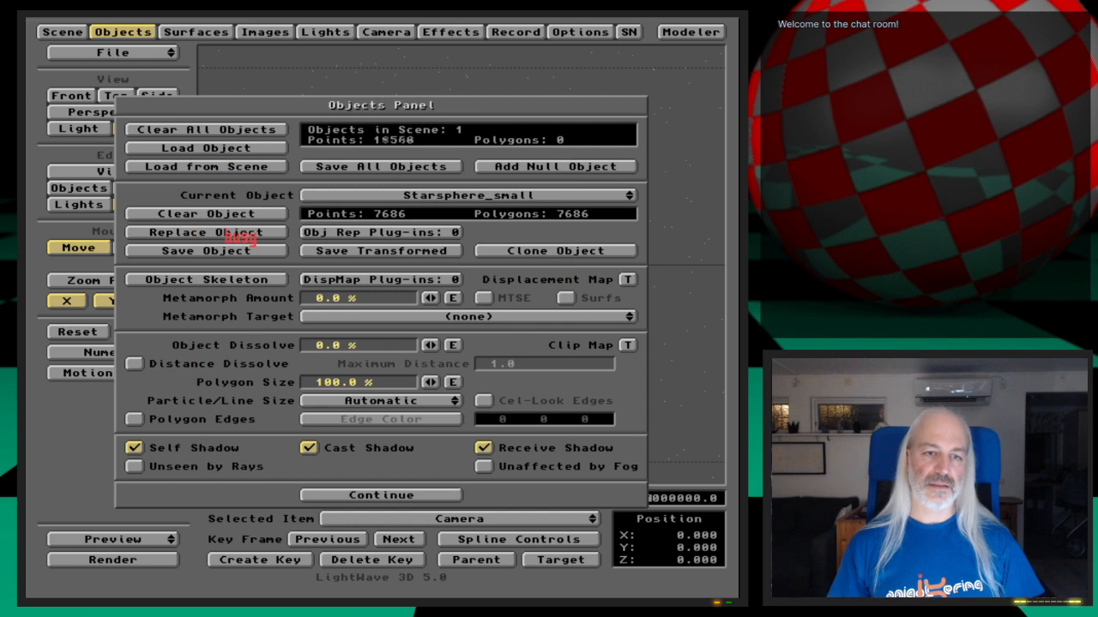
Turn off Self Shadow, Cast Shadow and Receive Shadow for Starsphere_small and render a test frame
left_click(234, 448)
left_click(358, 451)
left_click(511, 449)
left_click(129, 31)
key("F9")
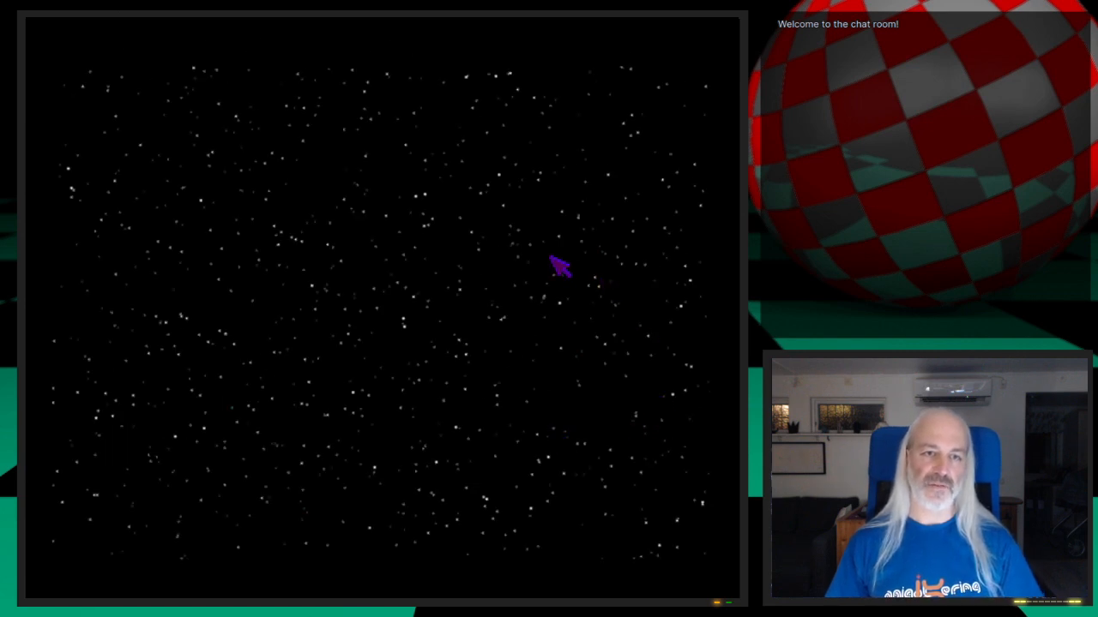
key("Escape")
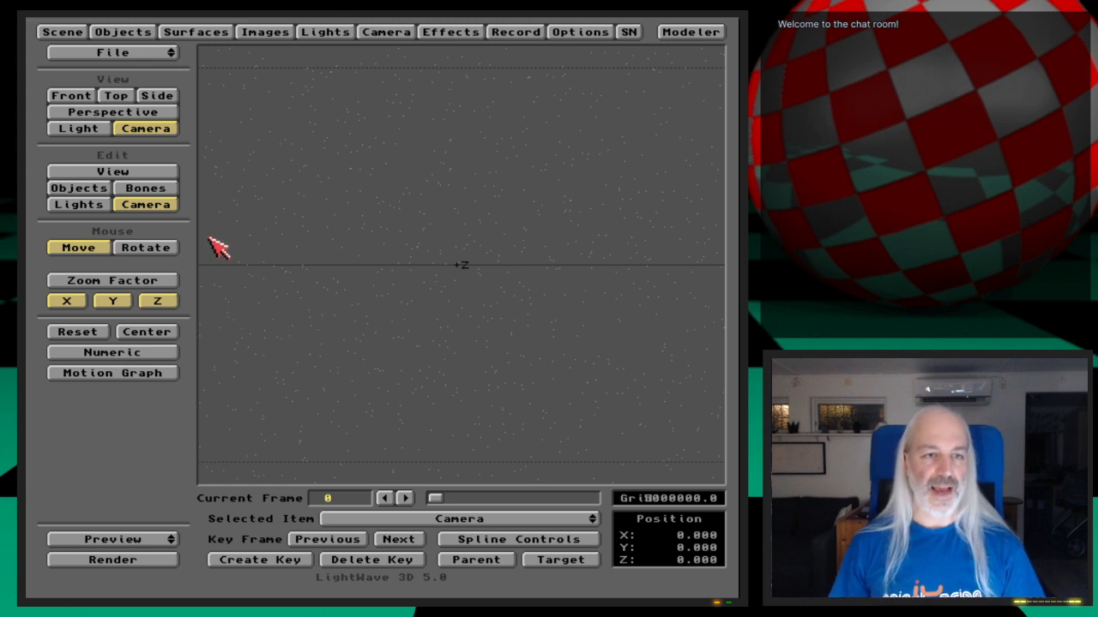
Rotate the camera inside the star sphere to a heading of about 197° and a pitch of about -4°
left_click(172, 250)
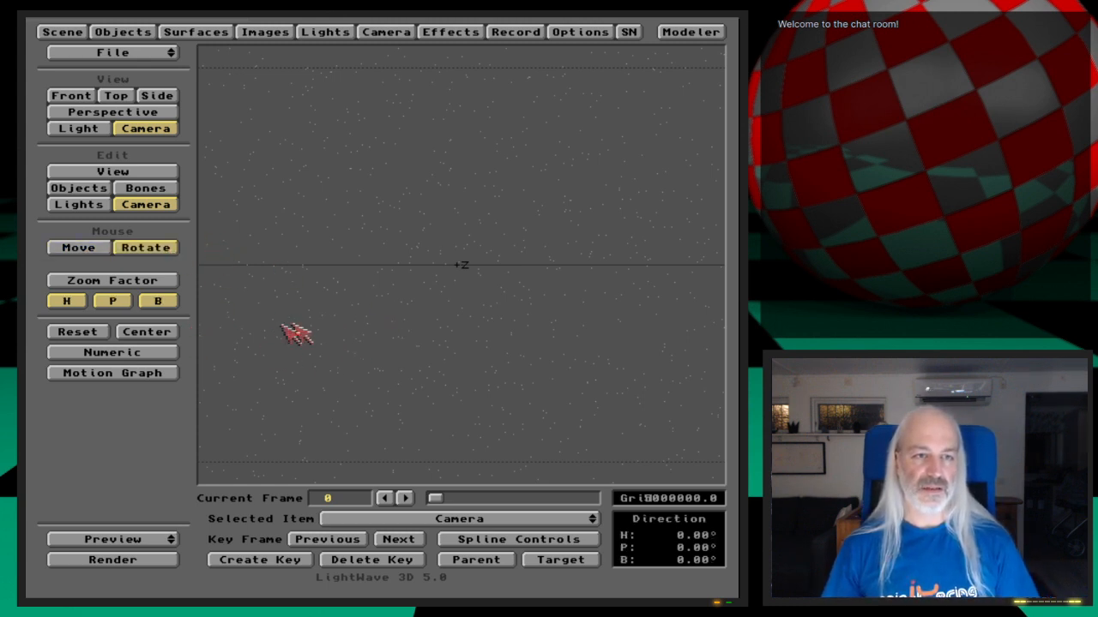
left_click_drag(293, 322, 792, 338)
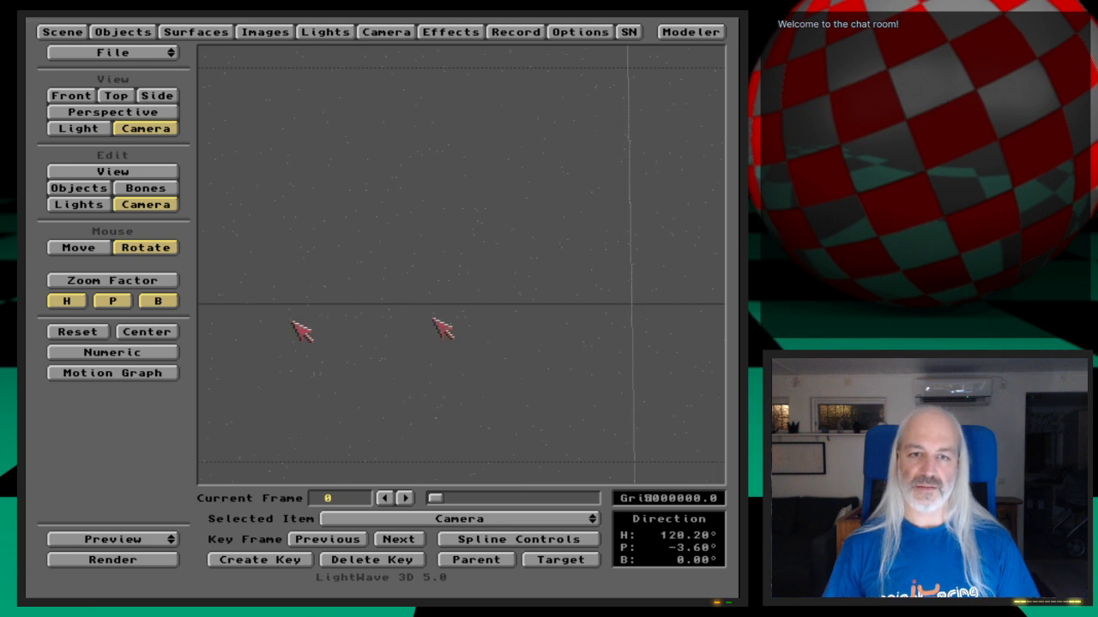
left_click_drag(354, 292, 618, 296)
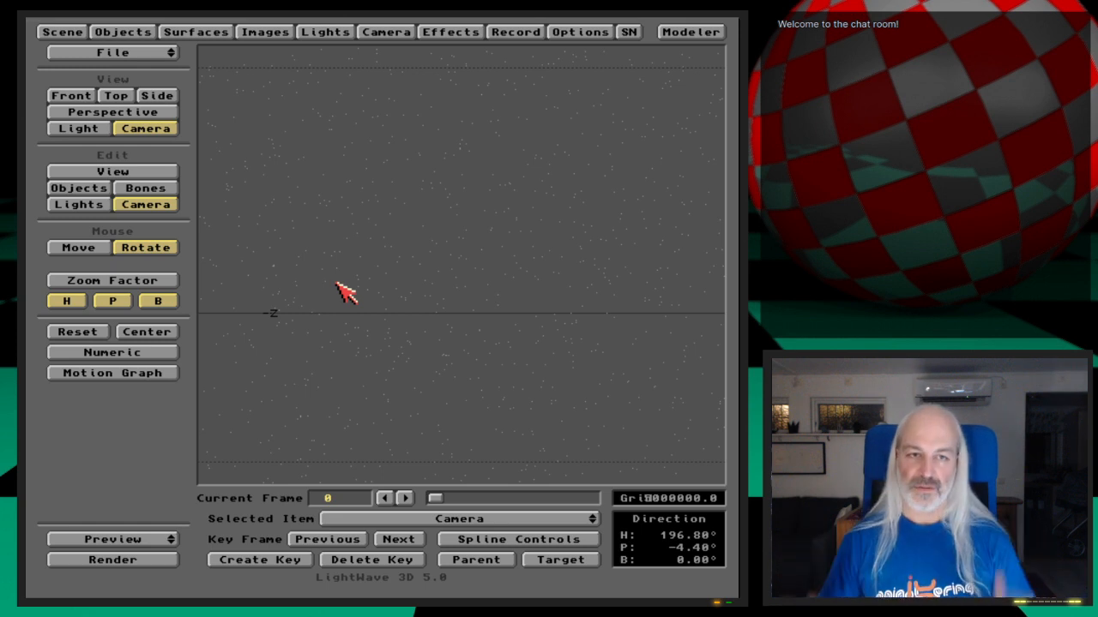
Switch to LightWave Modeler and work in empty layer 2, showing the star sphere of layer 1 as background
left_click(691, 32)
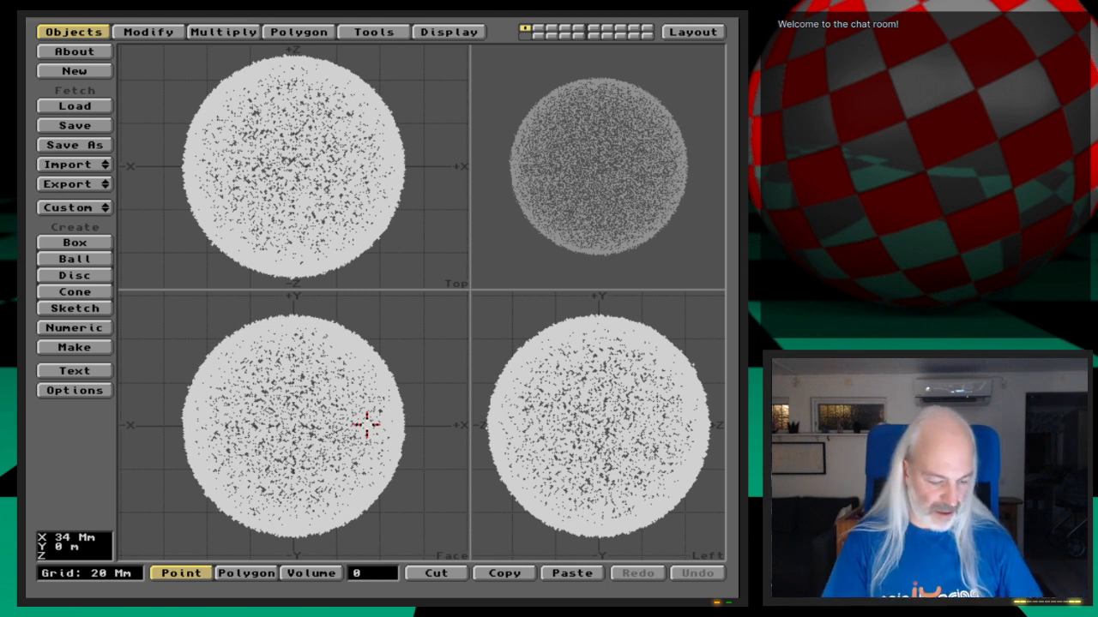
key("Delete")
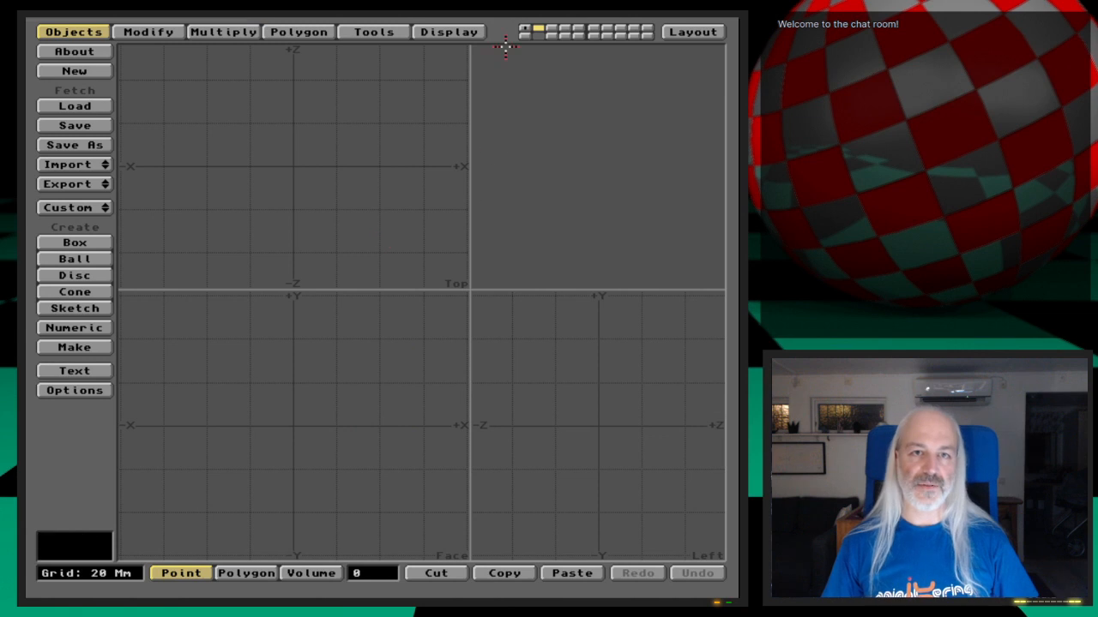
left_click(524, 35)
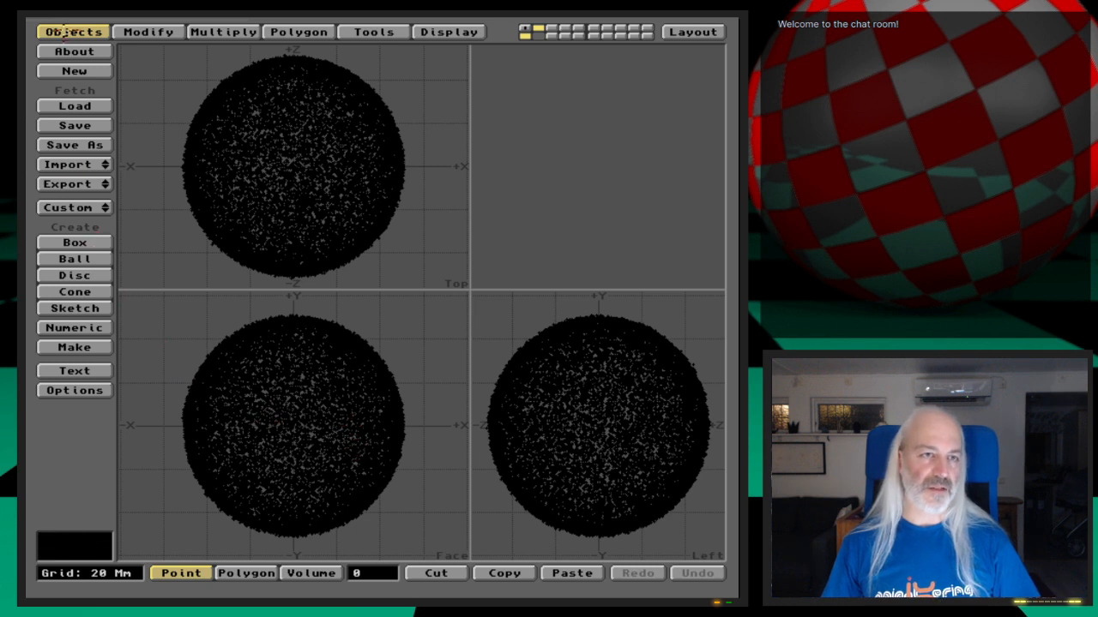
Create a globe-type ball centred at the origin with 32 sides, 16 segments and 50 Mm radii
left_click(95, 259)
left_click(258, 250)
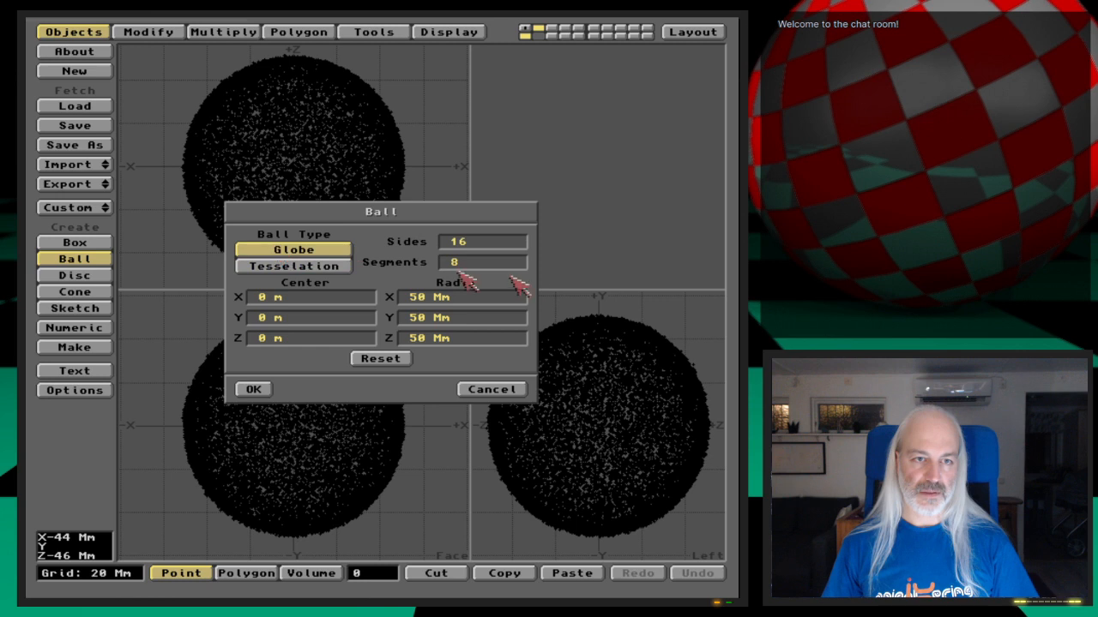
left_click(448, 242)
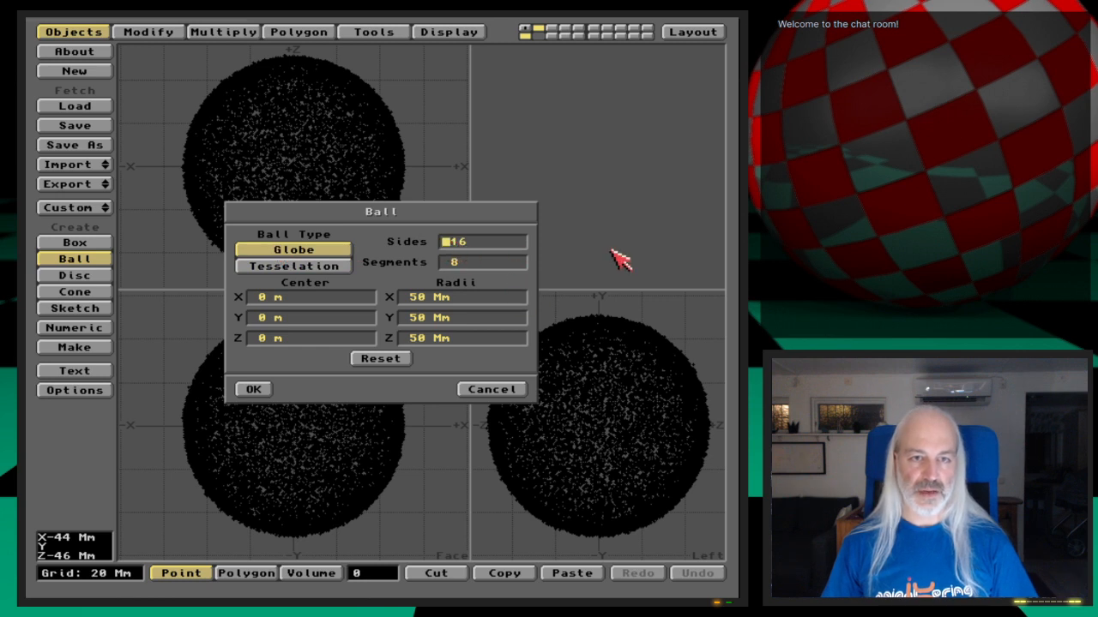
type("32")
key("Tab")
type("16")
key("Delete")
key("Tab")
key("Tab")
key("Tab")
key("Tab")
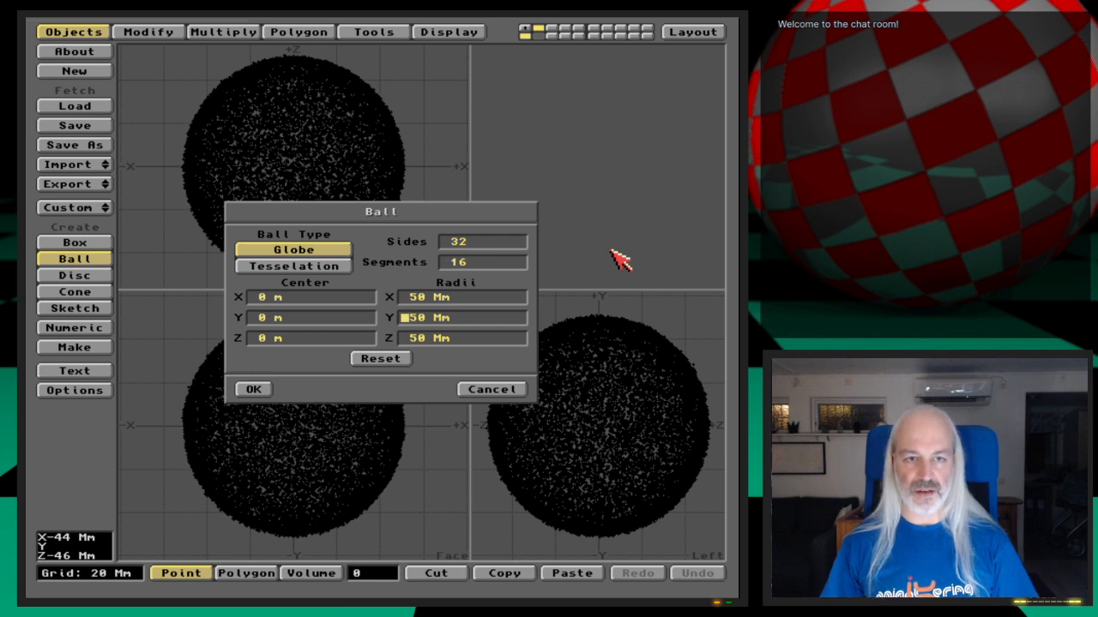
key("Tab")
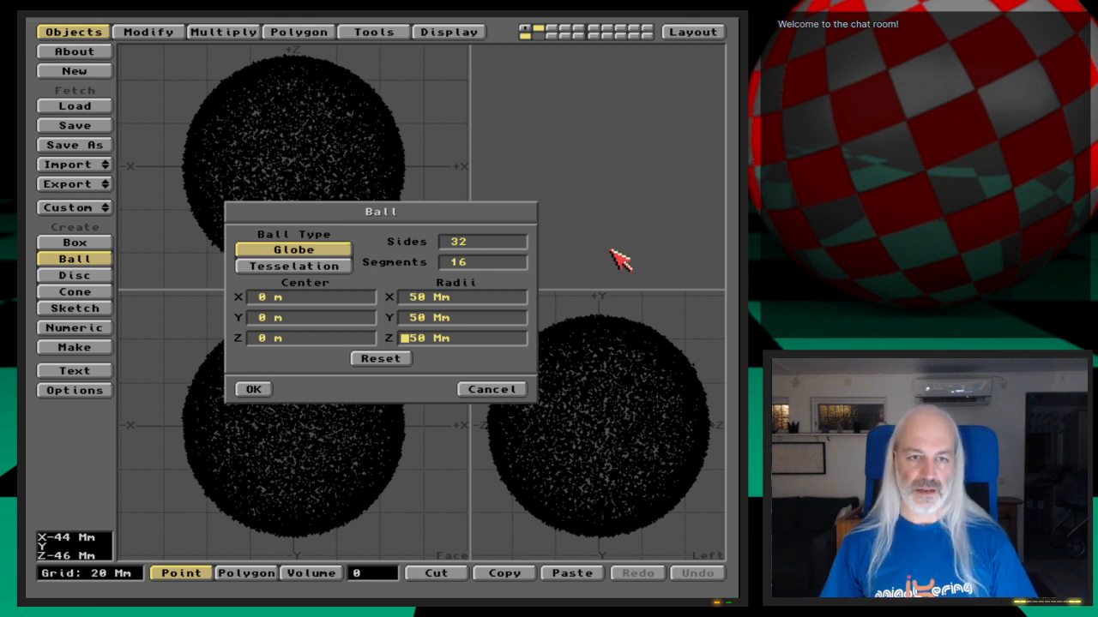
key("Return")
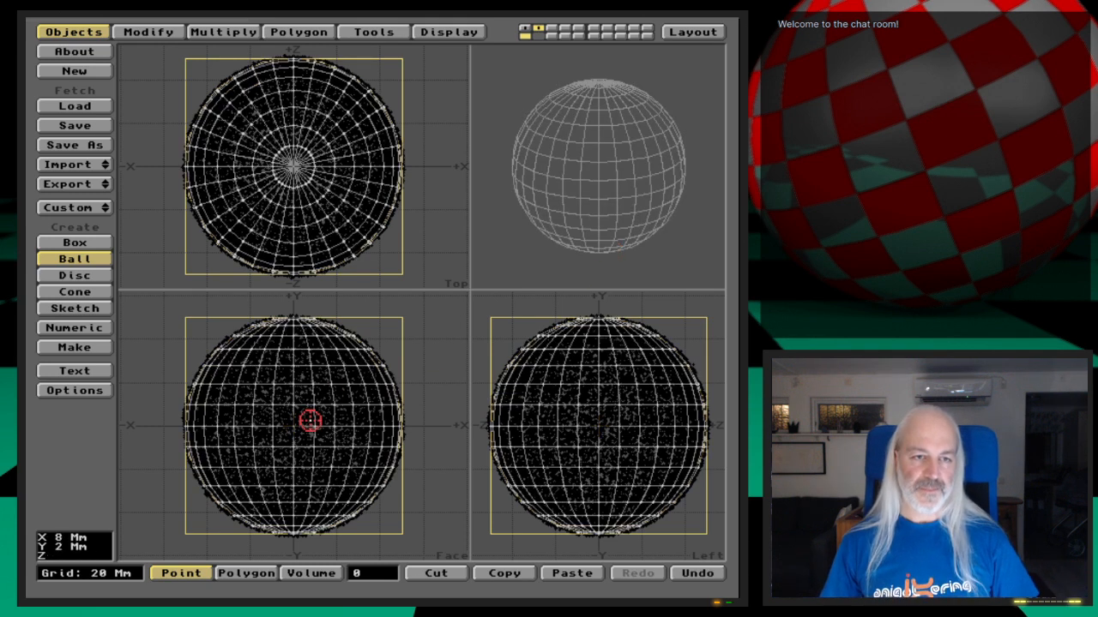
key("space")
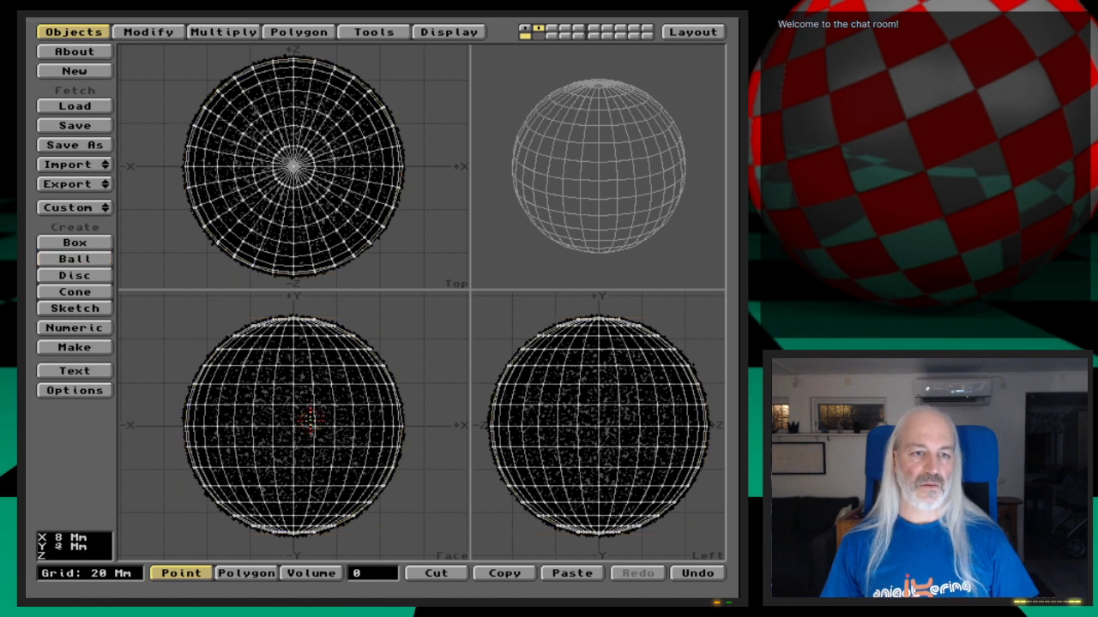
Delete all polygons of the ball except the four rows around its equator
key("space")
left_click_drag(189, 372, 404, 372)
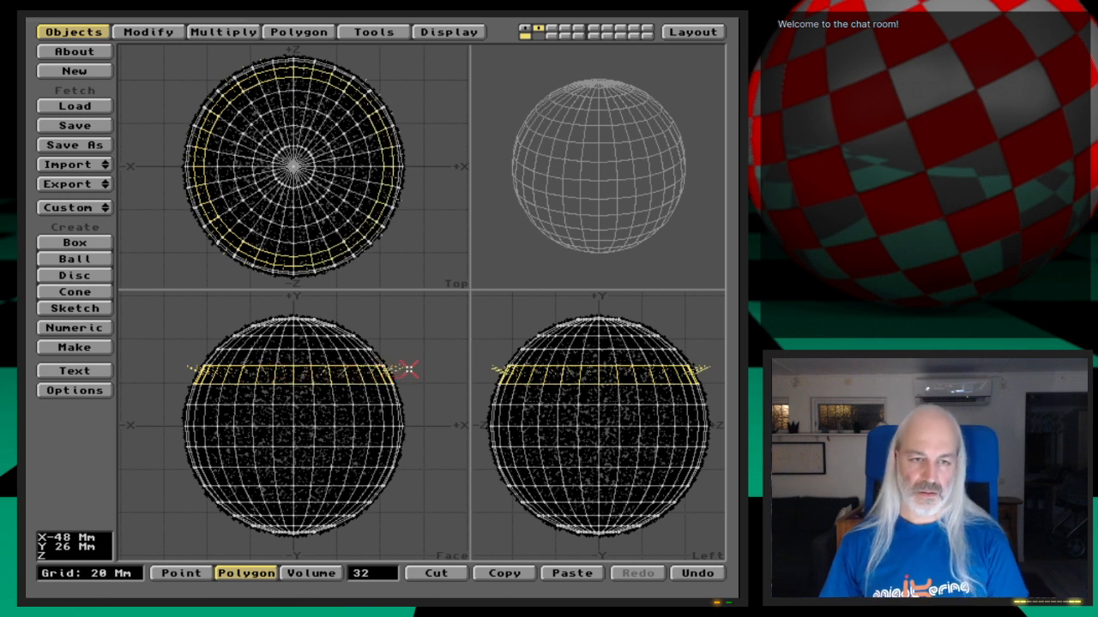
left_click(355, 578)
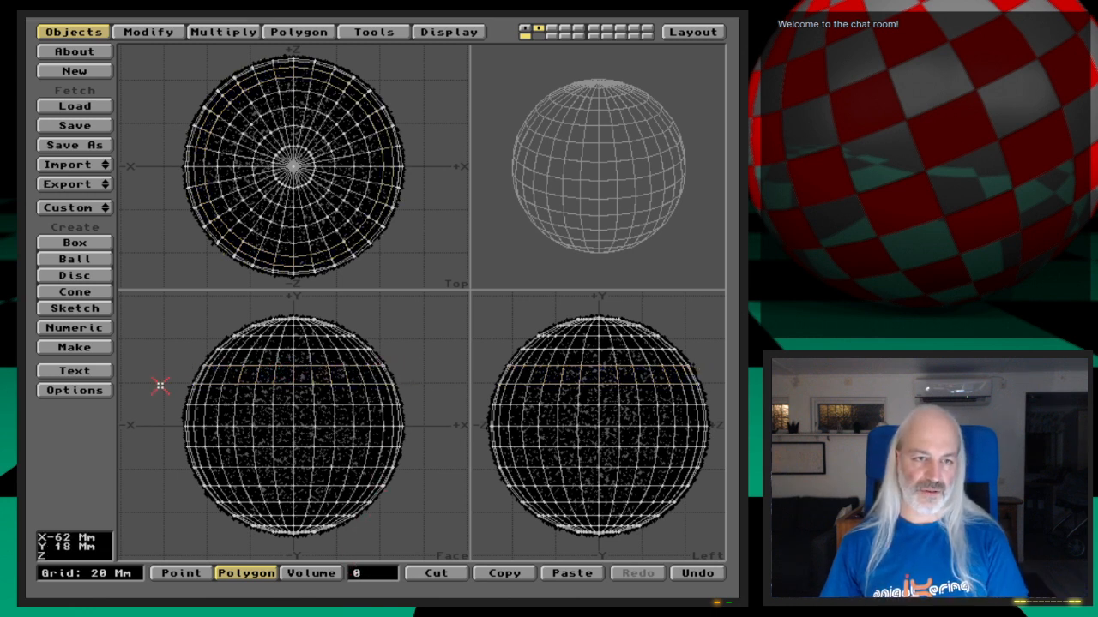
mouse_move(157, 374)
left_mouse_down()
mouse_move(431, 377)
mouse_move(436, 451)
mouse_move(392, 456)
mouse_move(421, 454)
mouse_move(419, 467)
mouse_move(179, 475)
mouse_move(171, 342)
left_mouse_up()
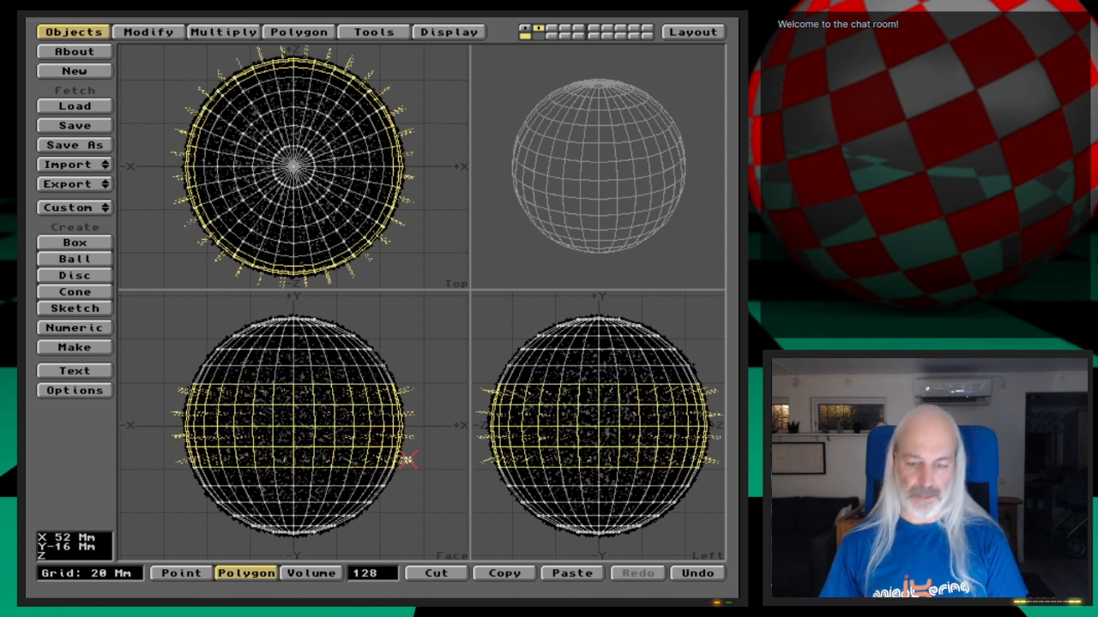
key("shift+apostrophe")
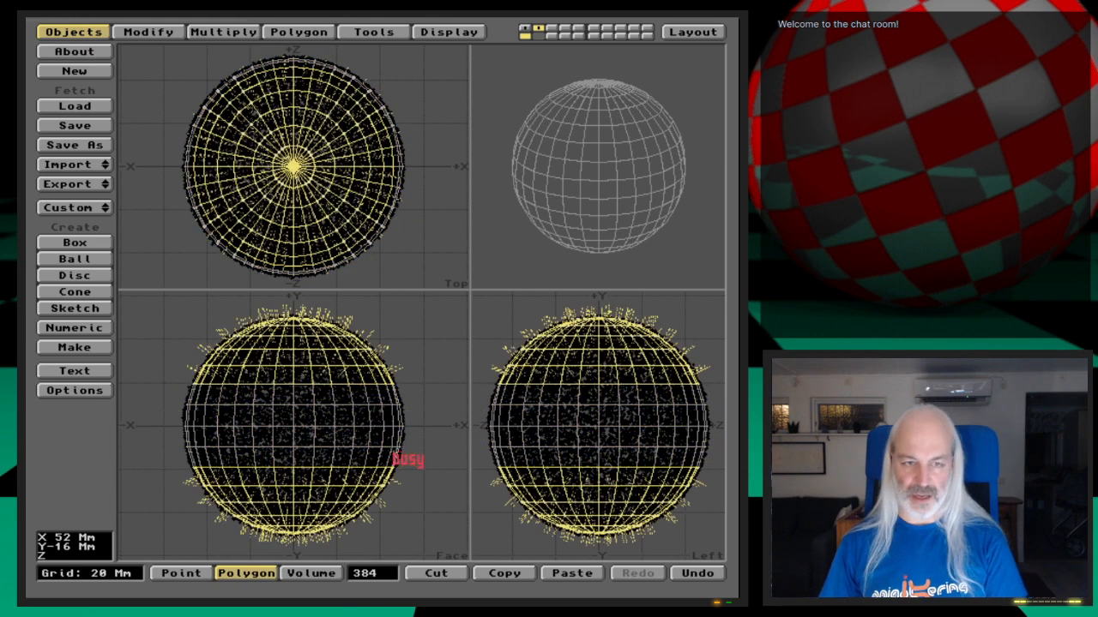
key("Delete")
Delete the half of the equatorial band on the positive X side
left_click_drag(605, 246, 590, 224)
left_click_drag(556, 167, 580, 208)
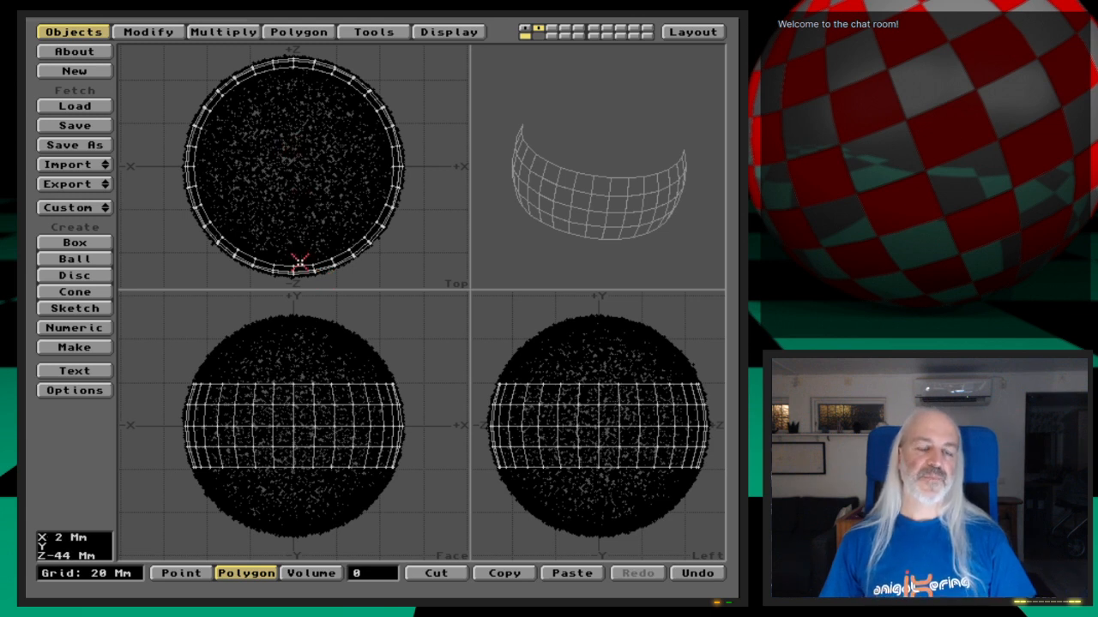
mouse_move(295, 248)
left_mouse_down()
mouse_move(286, 270)
mouse_move(350, 279)
mouse_move(419, 188)
mouse_move(371, 69)
mouse_move(305, 55)
mouse_move(281, 63)
mouse_move(280, 174)
left_mouse_up()
mouse_move(280, 173)
right_mouse_down()
mouse_move(283, 248)
mouse_move(294, 252)
right_mouse_up()
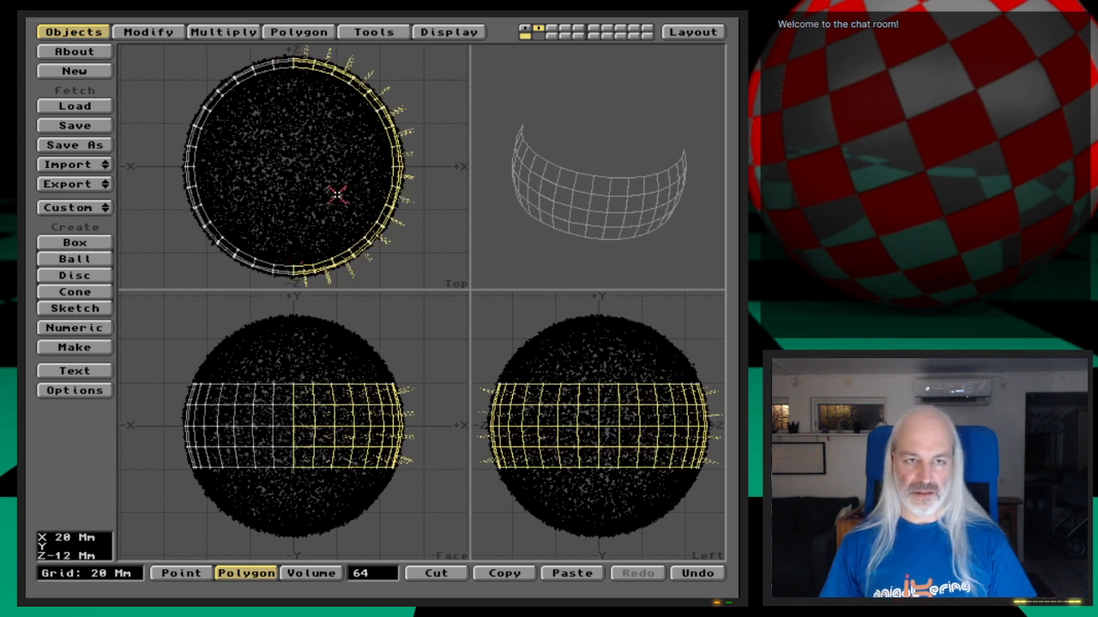
key("Delete")
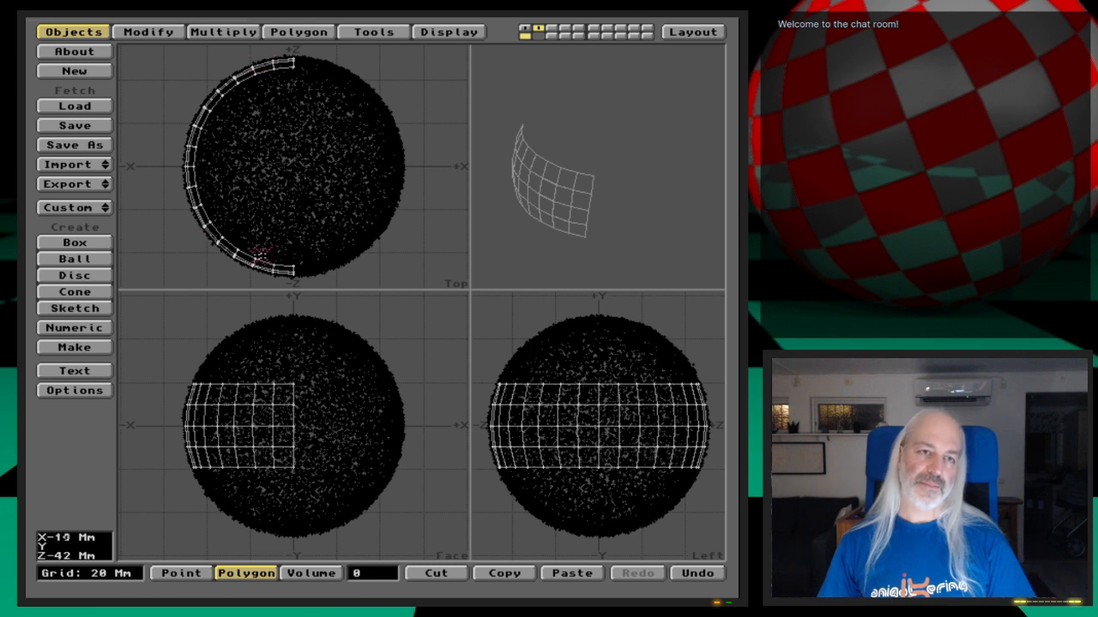
Check which way the half band's polygon normals point, using a few selected polygons at its negative X end
left_click_drag(650, 205, 596, 167)
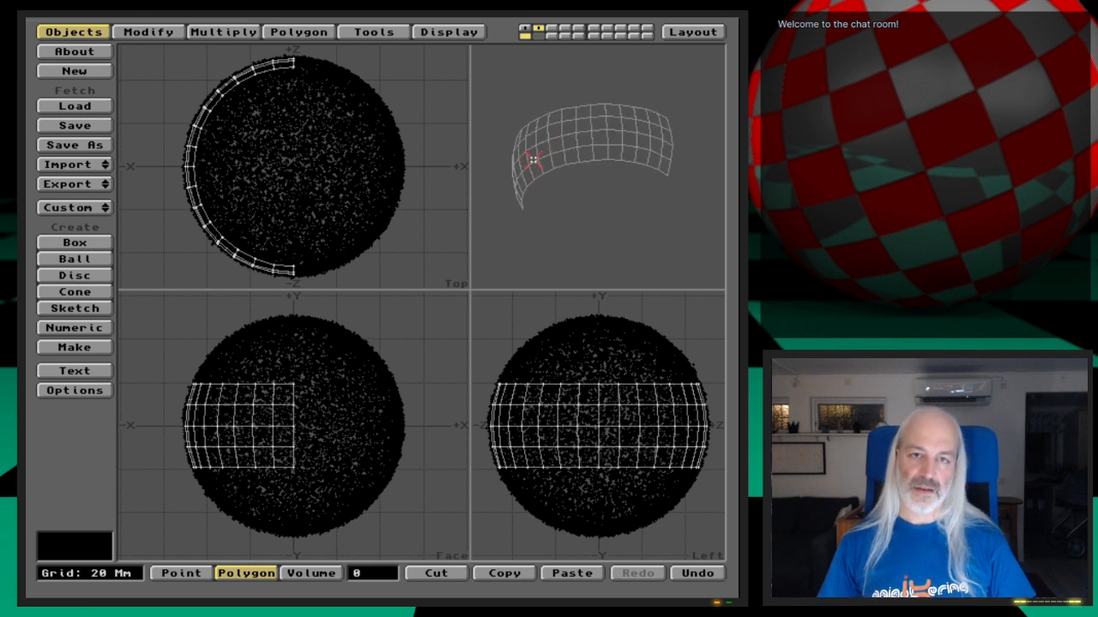
left_click_drag(521, 134, 649, 220)
left_click_drag(559, 128, 595, 194)
mouse_move(216, 139)
left_mouse_down()
mouse_move(191, 154)
mouse_move(193, 180)
mouse_move(199, 170)
left_mouse_up()
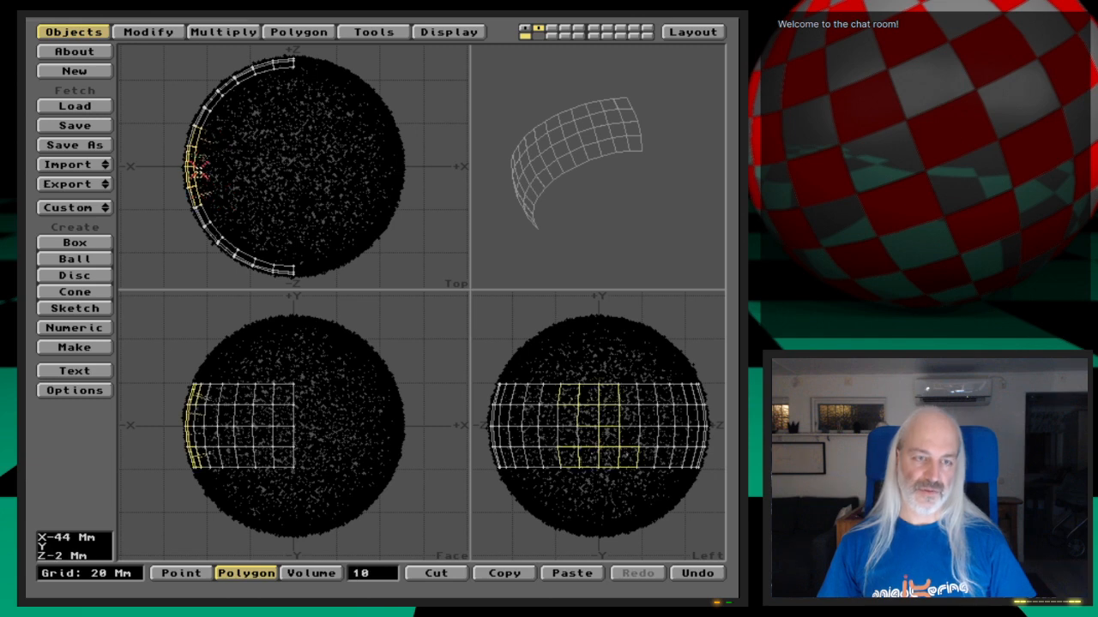
key("g")
key("period")
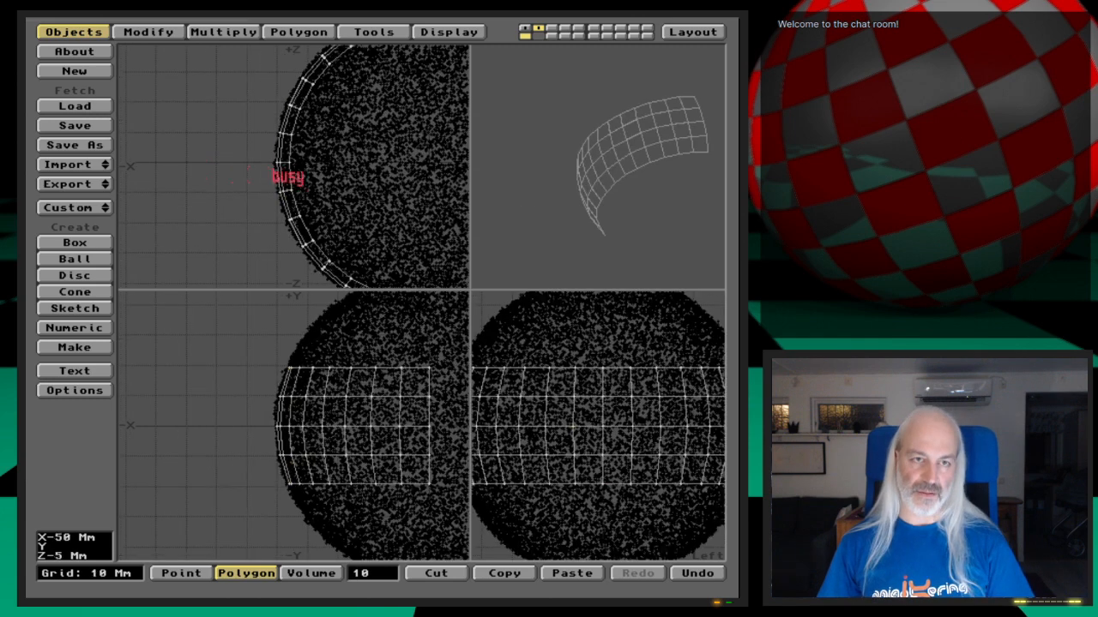
key("period")
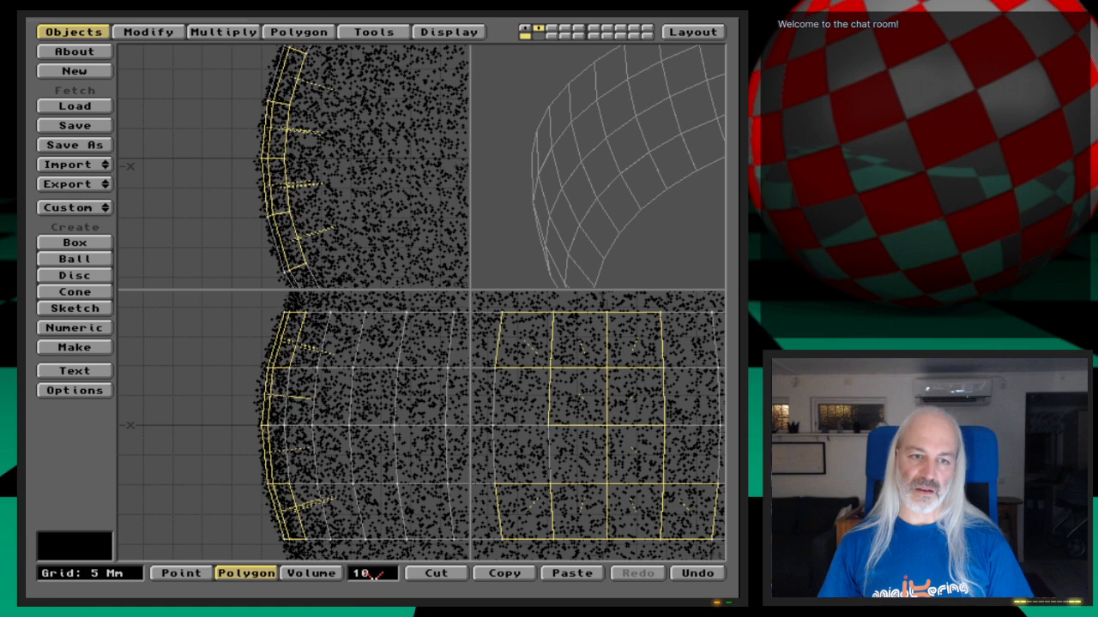
left_click(373, 575)
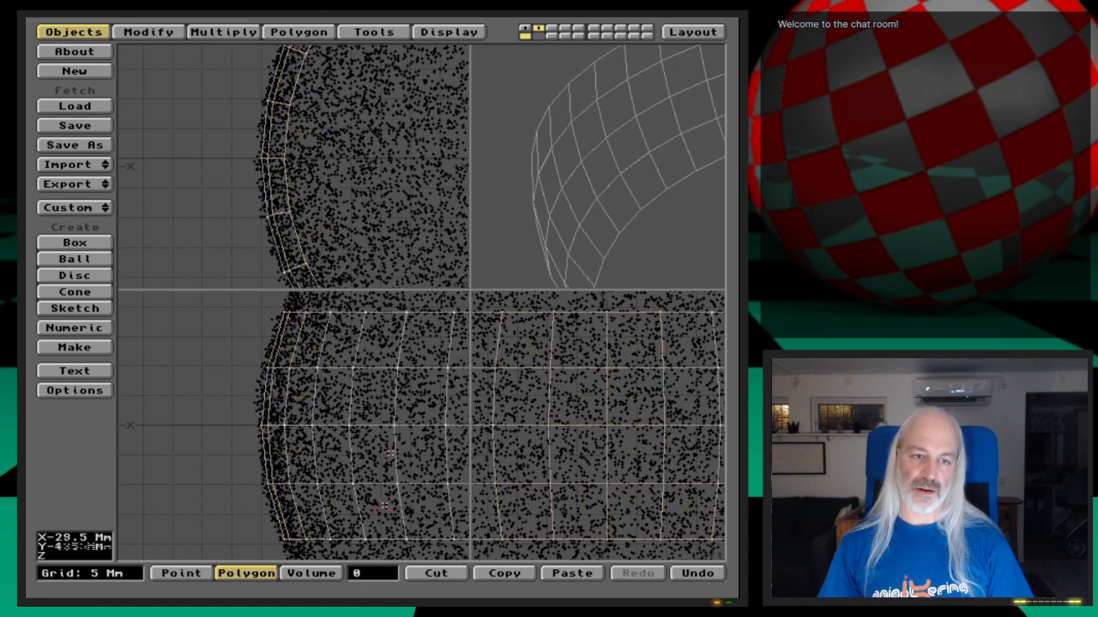
key("comma")
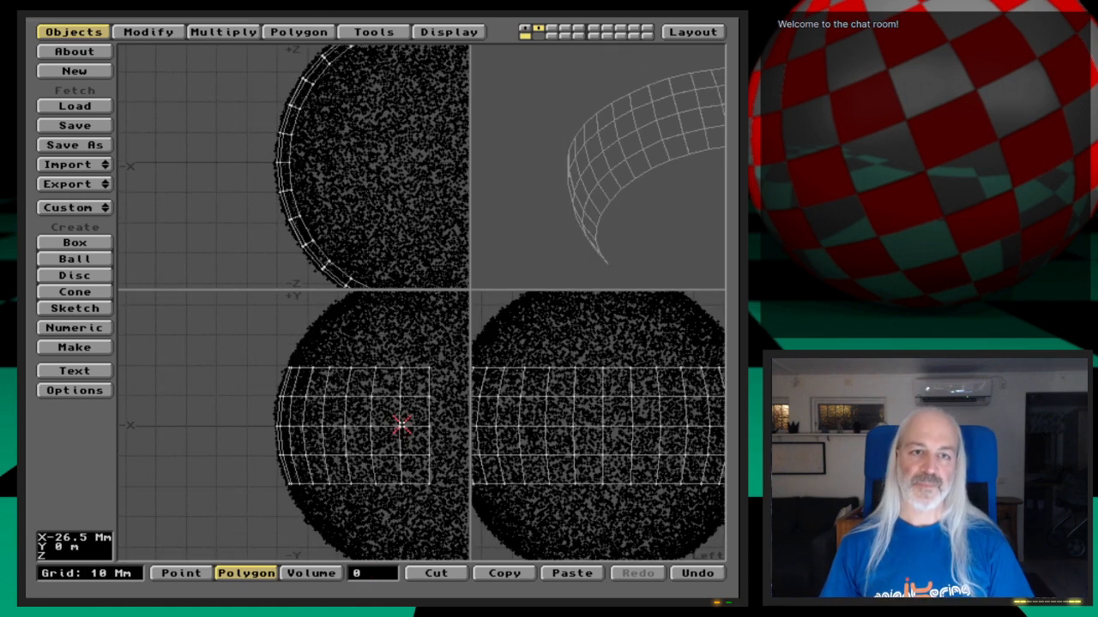
key("comma")
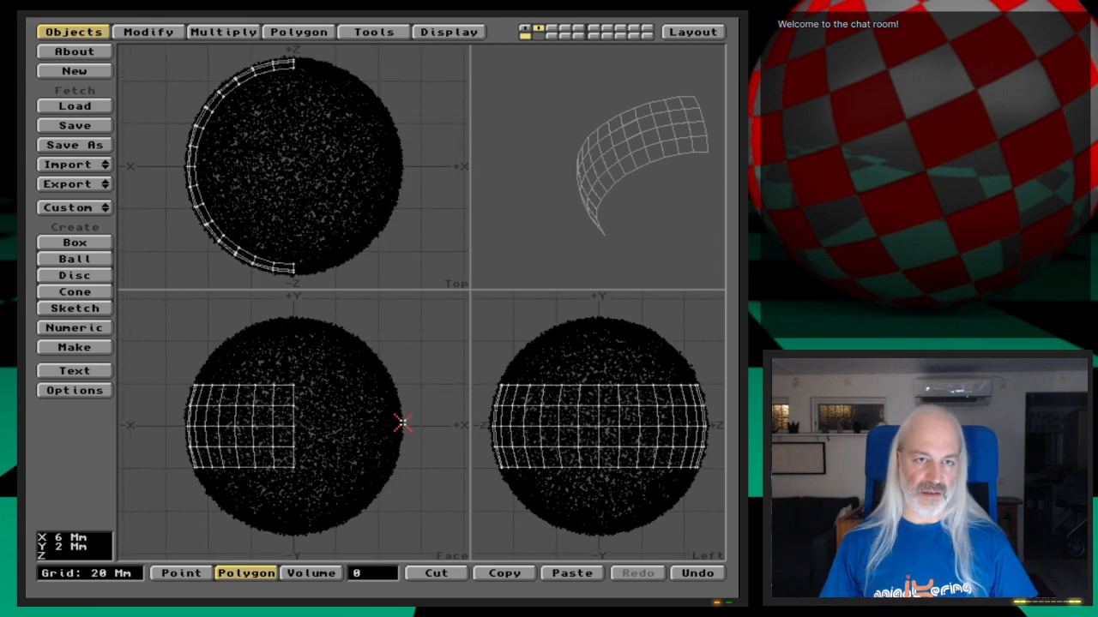
key("a")
Assign a new surface named Nebula with Smooth enabled to the half band
key("space")
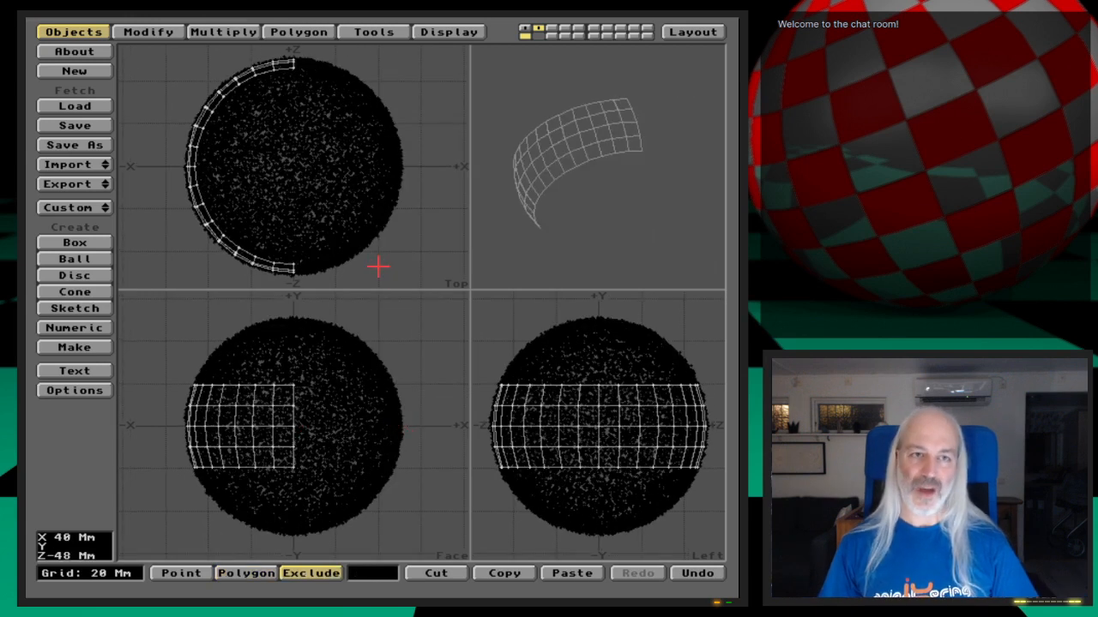
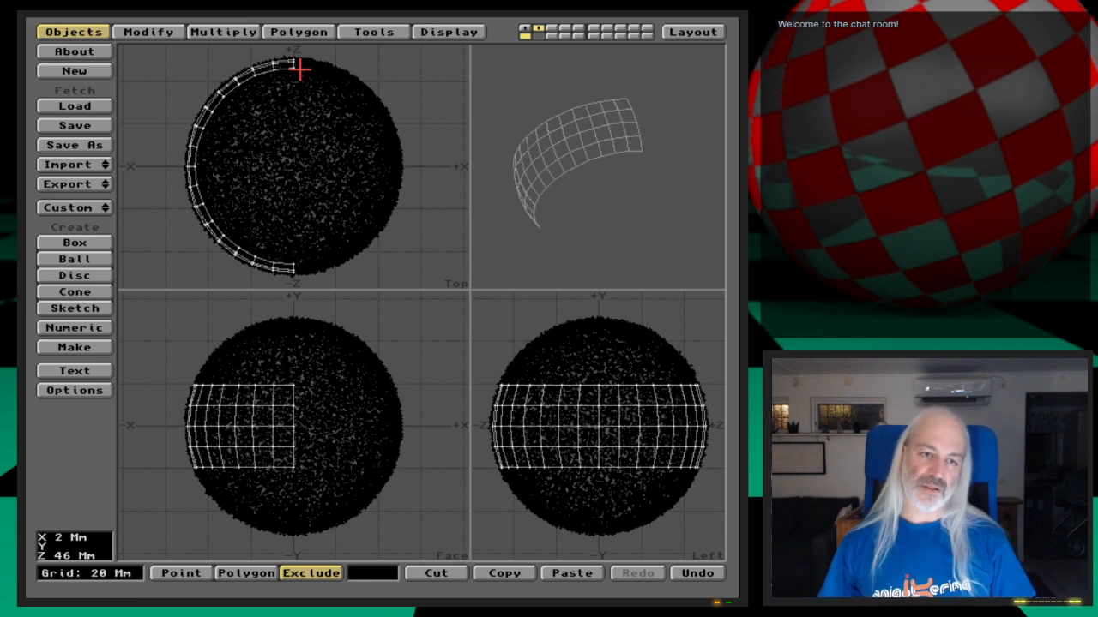
key("space")
key("space")
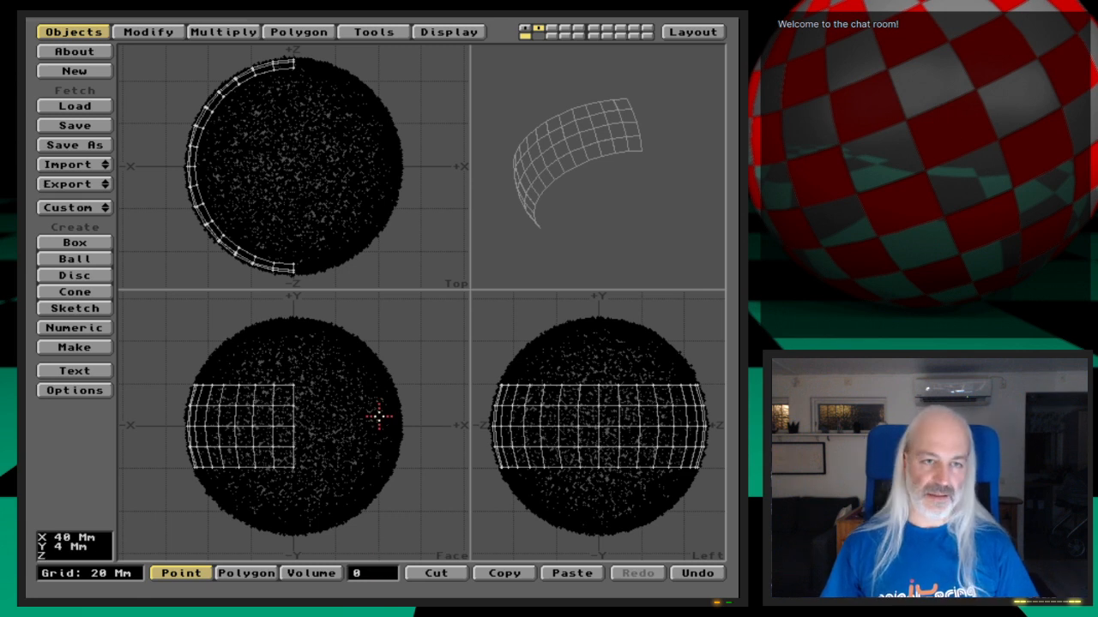
key("q")
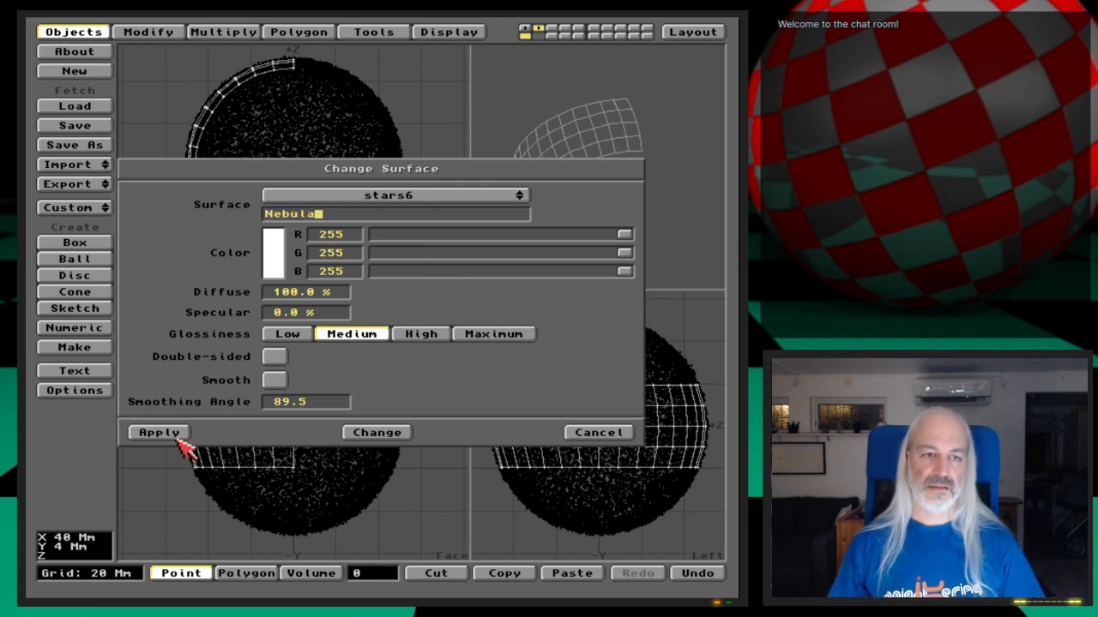
left_click(276, 381)
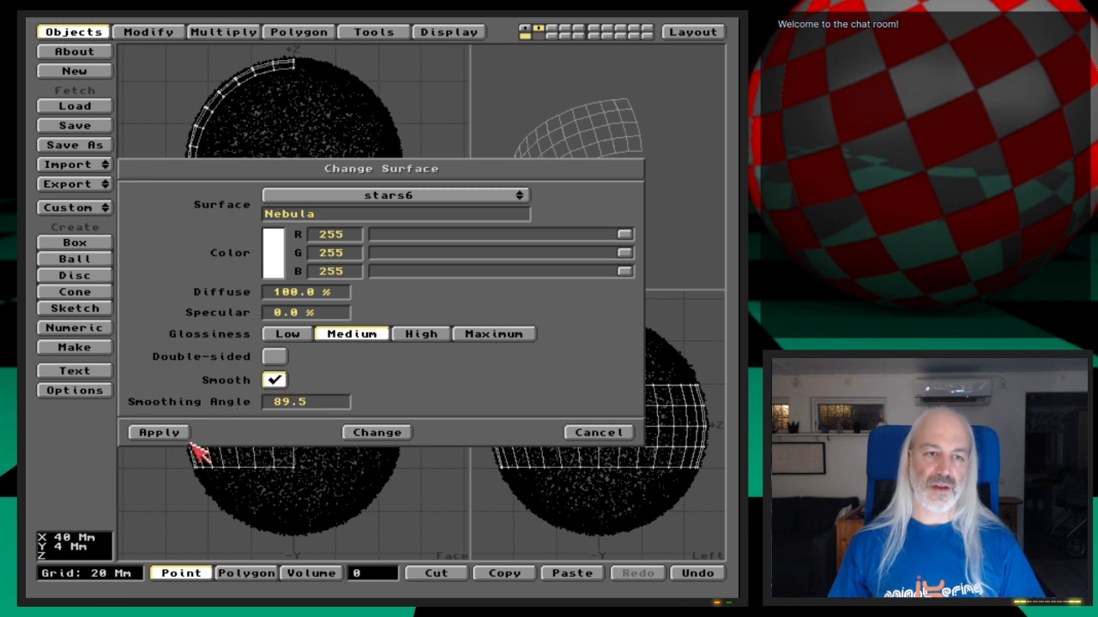
left_click(176, 432)
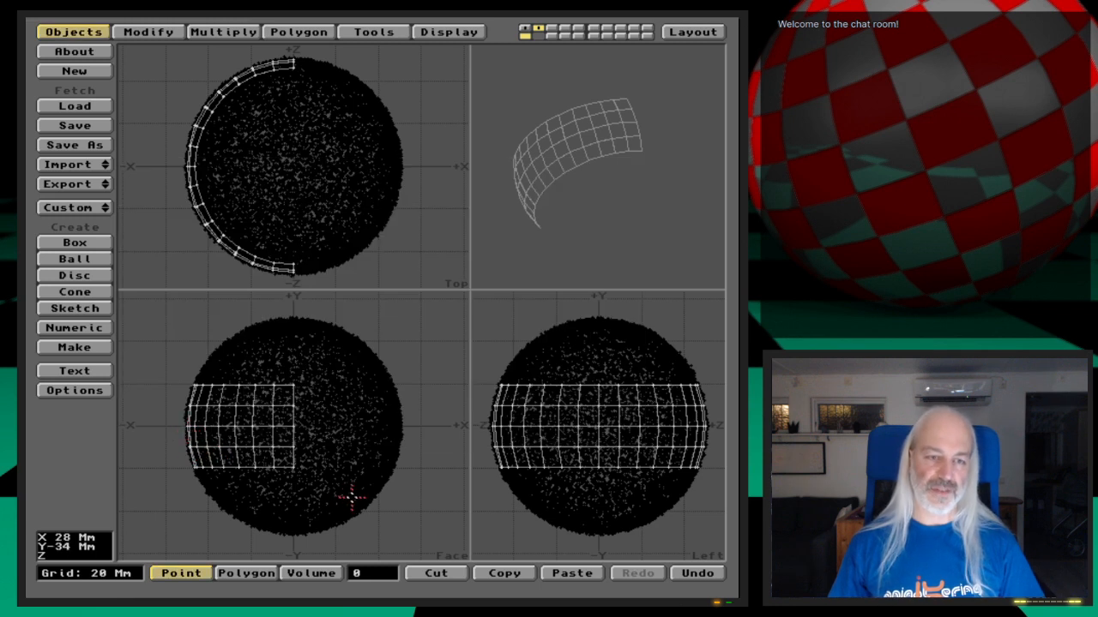
Save the half band over the existing object file Nebula in 3D:Webcast/Ep.23/Objects
key("s")
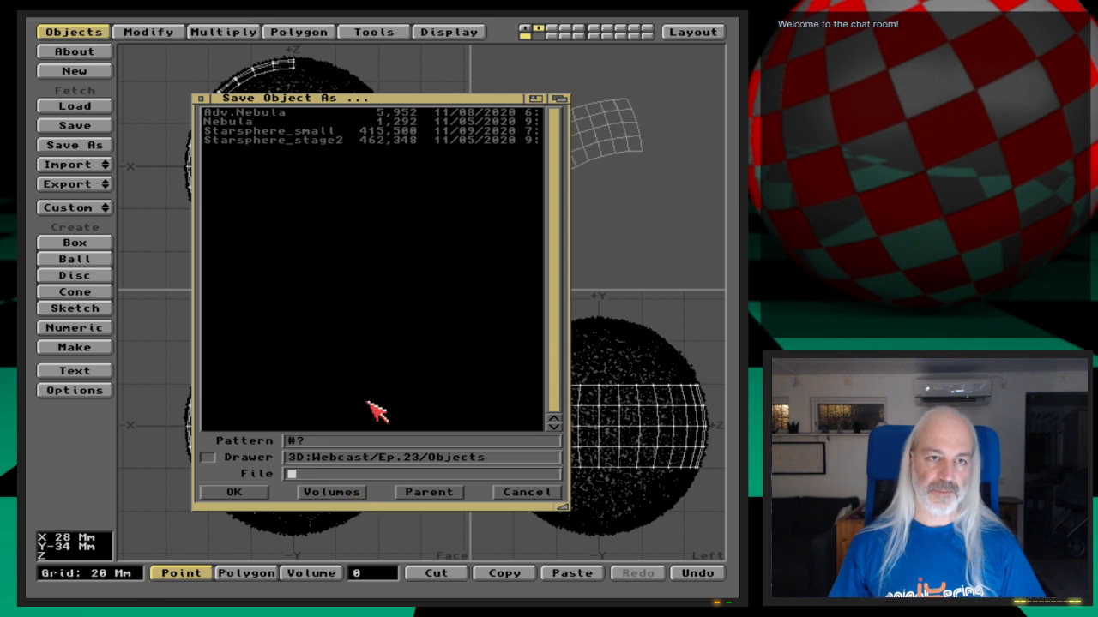
type("Mynebu")
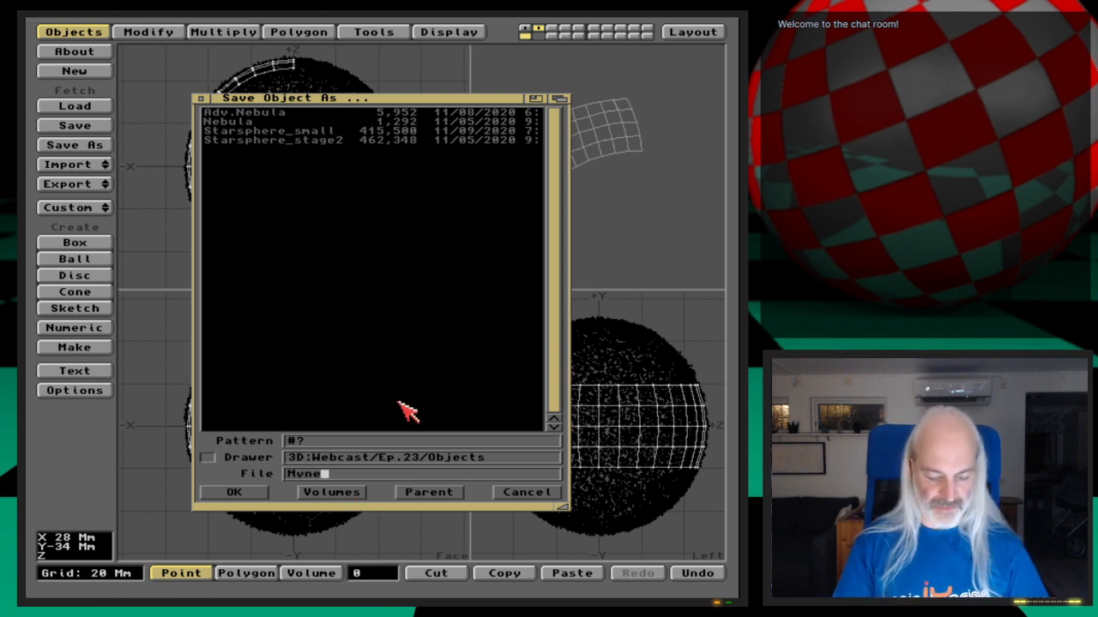
left_click(238, 121)
left_click(253, 493)
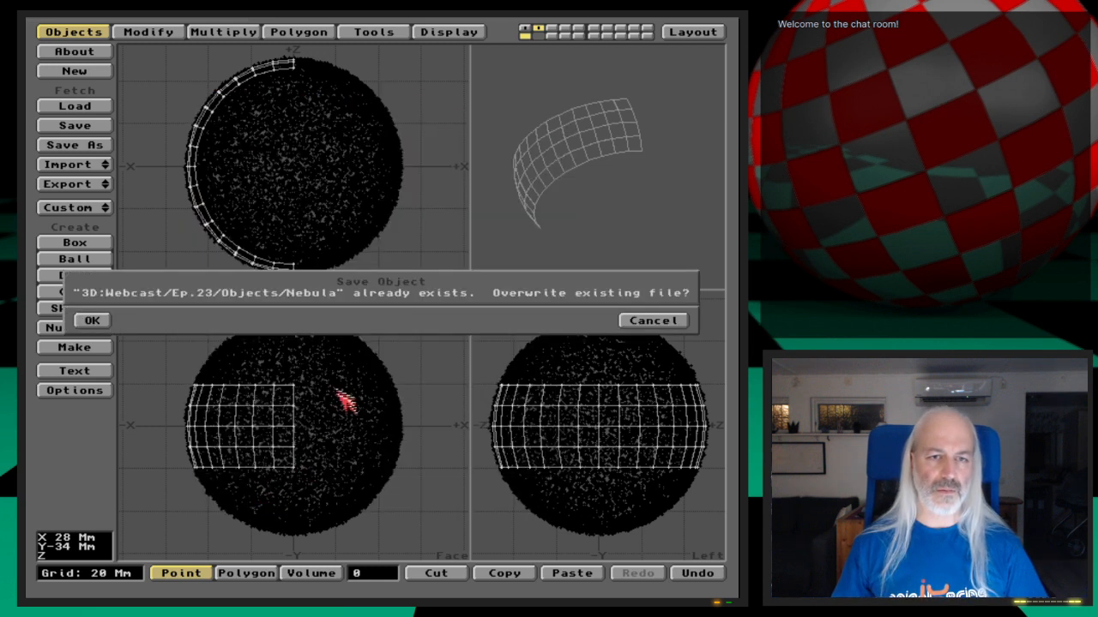
left_click(91, 321)
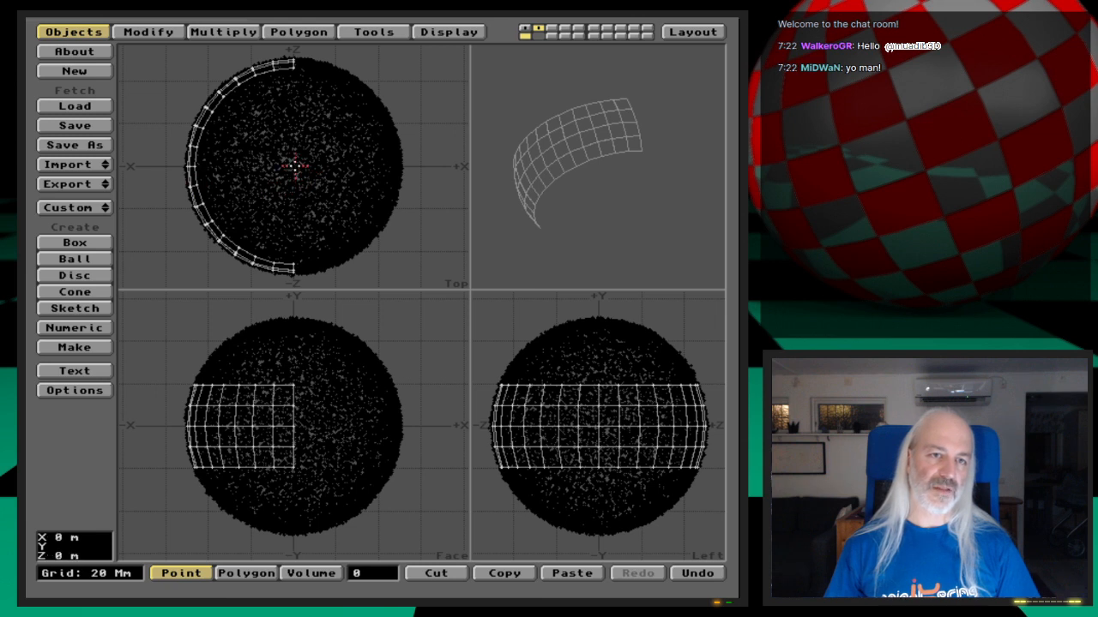
Scale the half band down slightly about the origin so it sits inside the star sphere
key("shift+h")
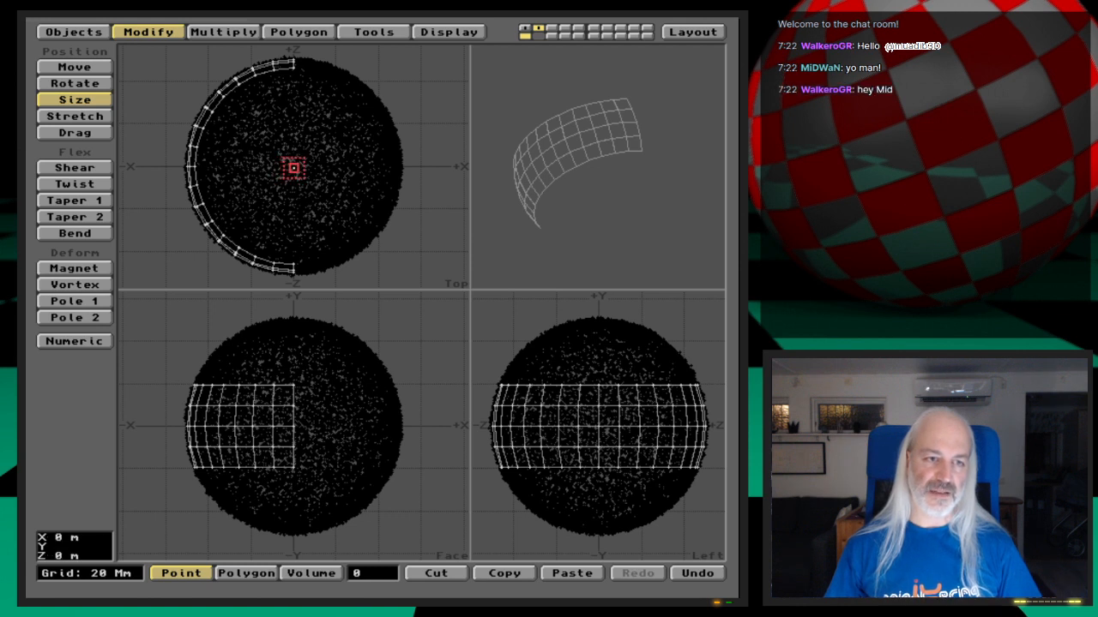
left_click_drag(294, 168, 290, 168)
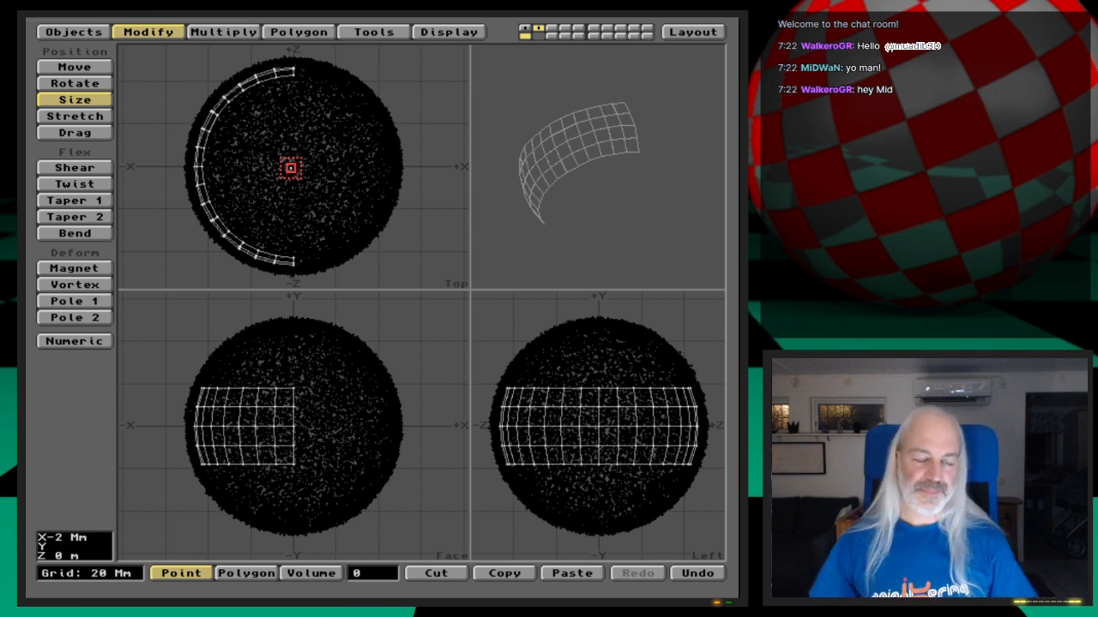
Save the resized half band over the existing object file Nebula in 3D:Webcast/Ep.23/Objects
key("space")
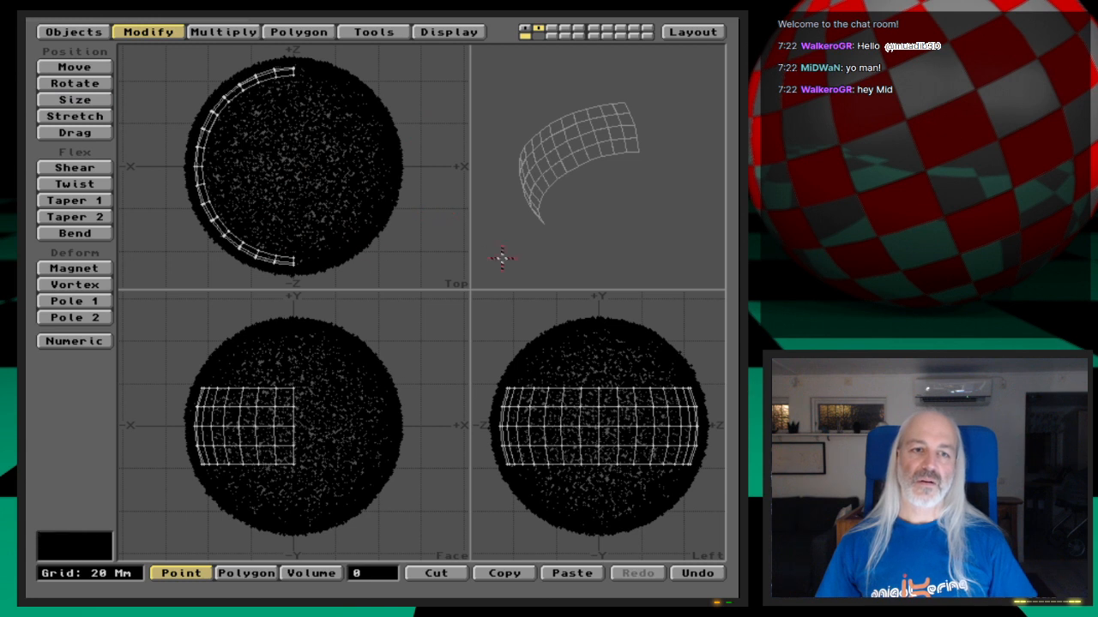
key("s")
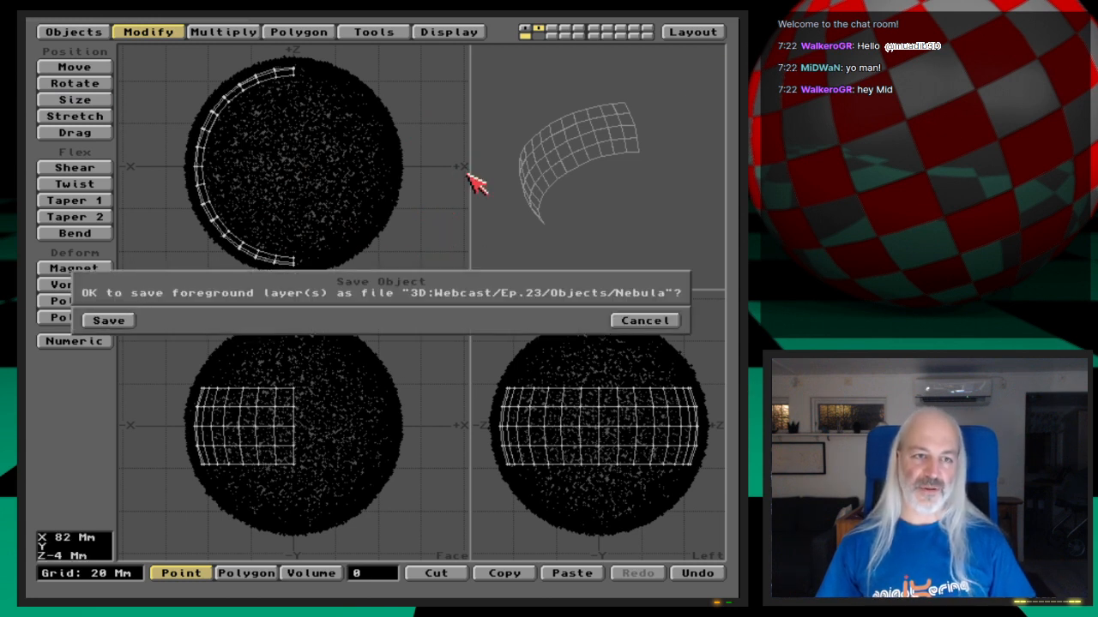
key("Return")
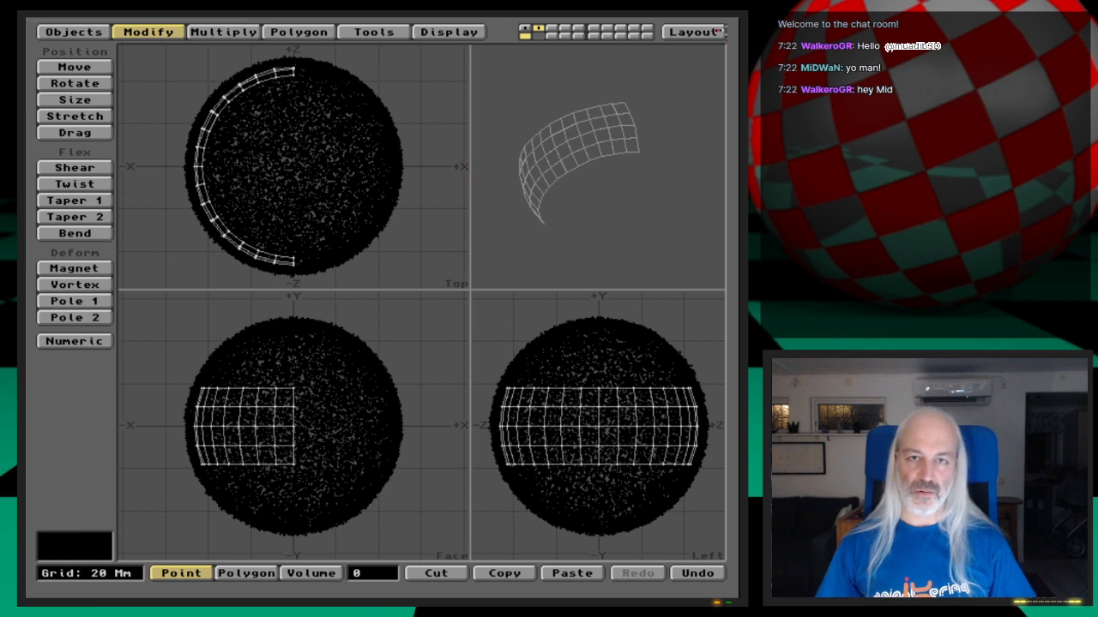
Switch to Layout and load the Nebula object from 3D:Webcast/Ep.23/Objects into the star sphere scene
left_click(717, 31)
left_click(149, 31)
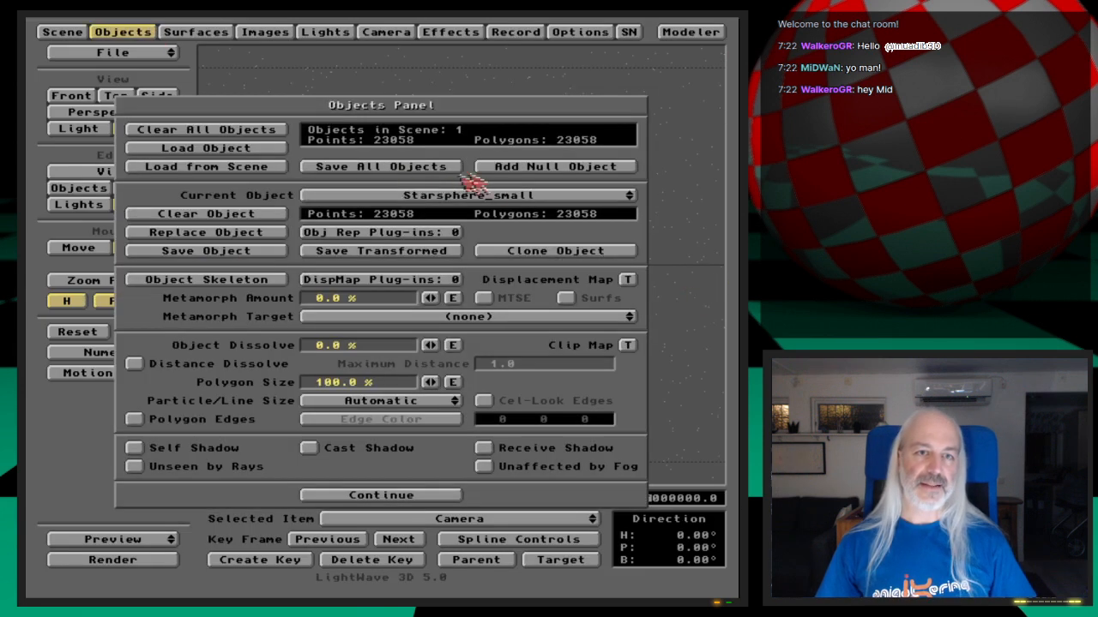
left_click(493, 199)
left_click(271, 150)
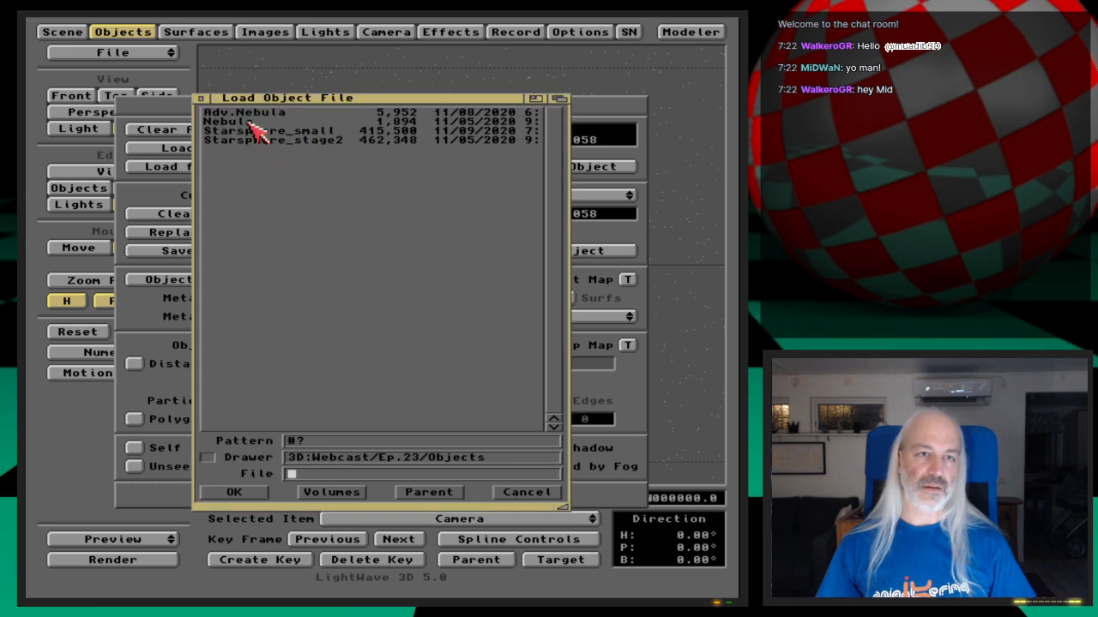
double_click(250, 123)
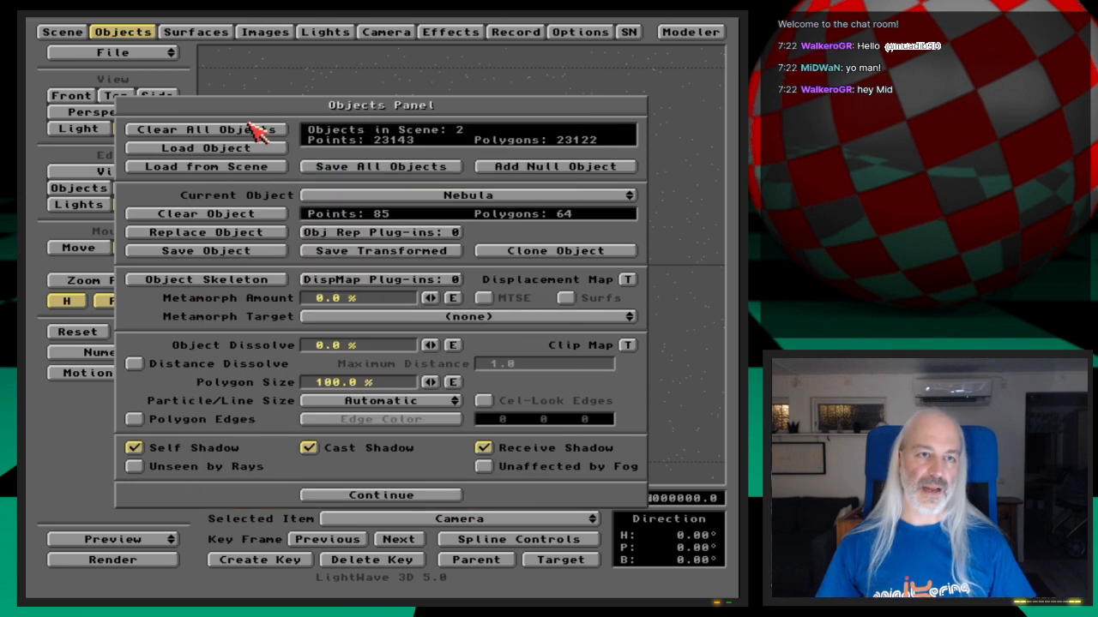
left_click(137, 29)
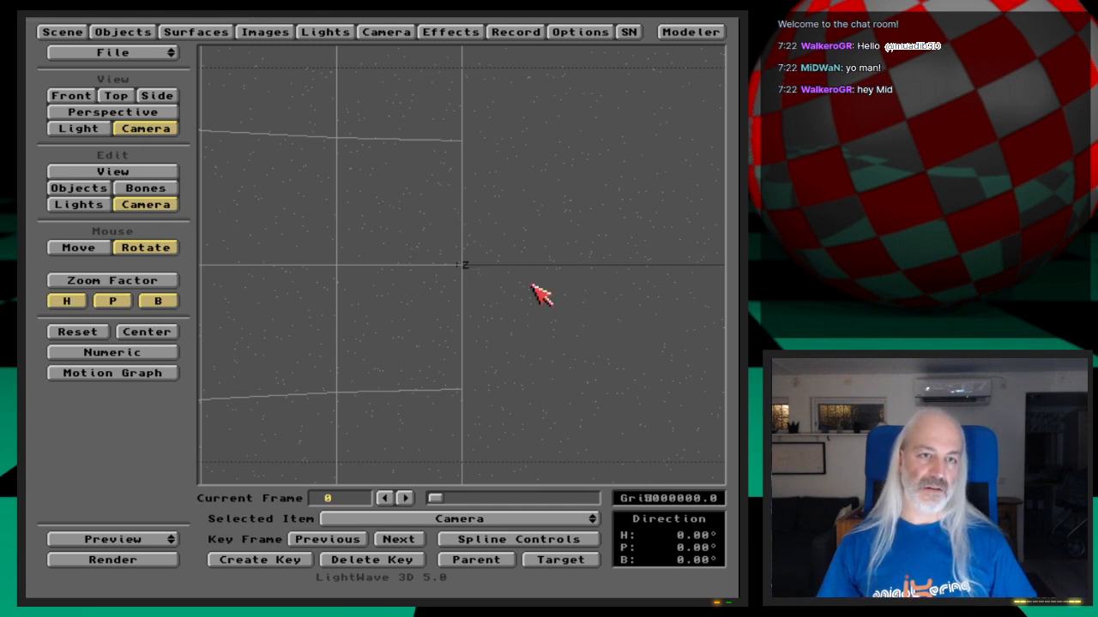
Rotate the camera to a heading of about -131° and a pitch of about 3.6° to inspect the Nebula band
left_click_drag(644, 307, 541, 311)
left_click_drag(305, 254, 257, 197)
left_click_drag(513, 298, 515, 293)
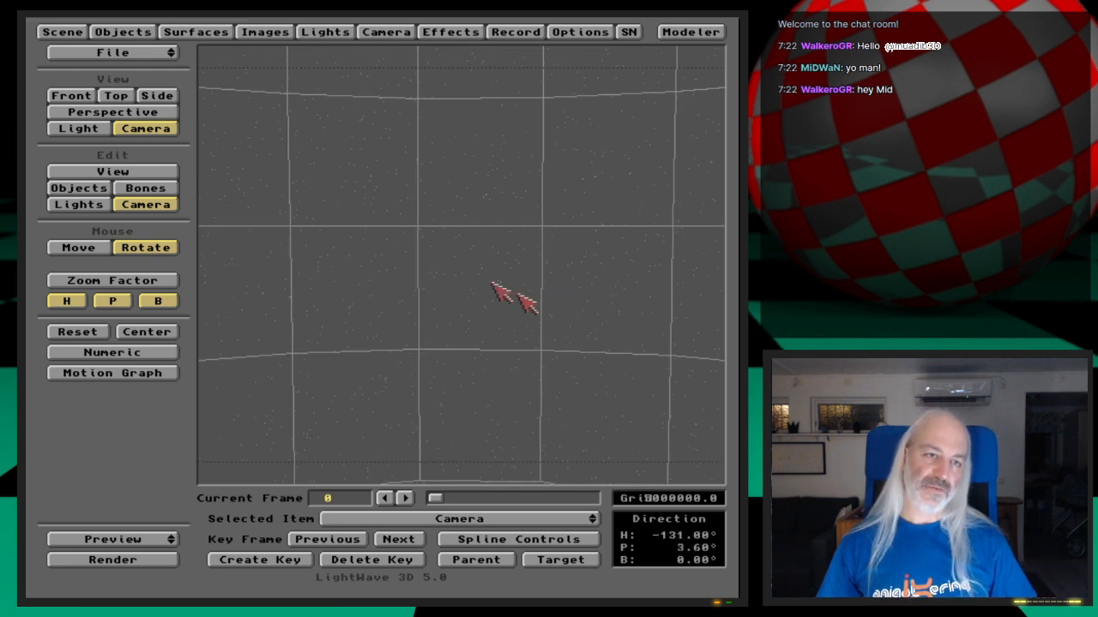
Try resizing the Nebula object as seen by the camera, down to about 0.37, and discard each unkeyed change
left_click(99, 190)
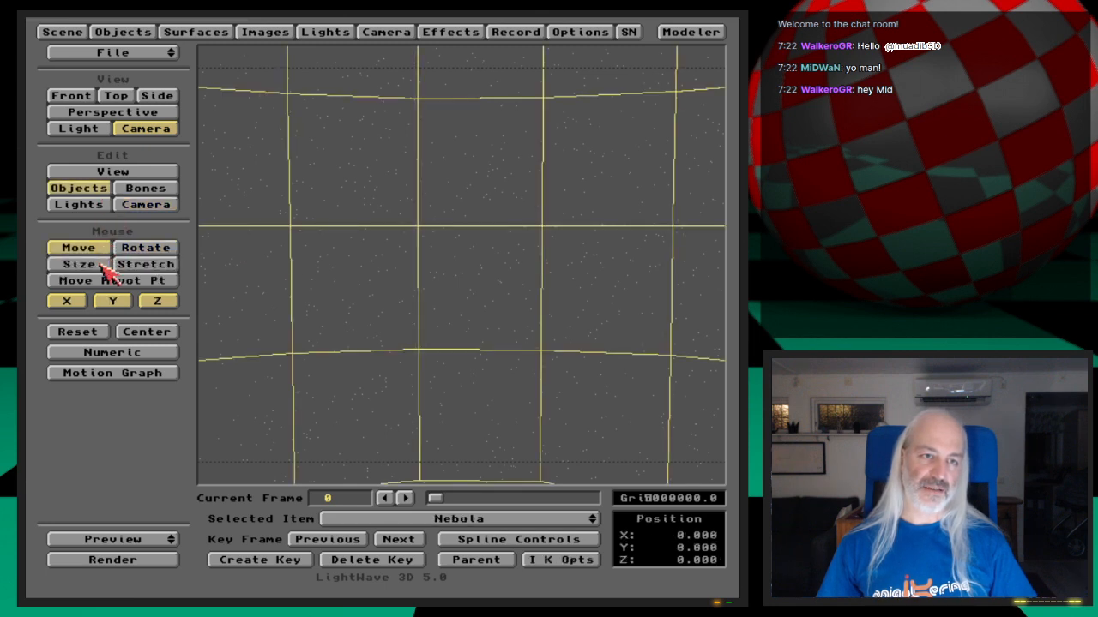
left_click(98, 264)
left_click_drag(612, 350, 343, 350)
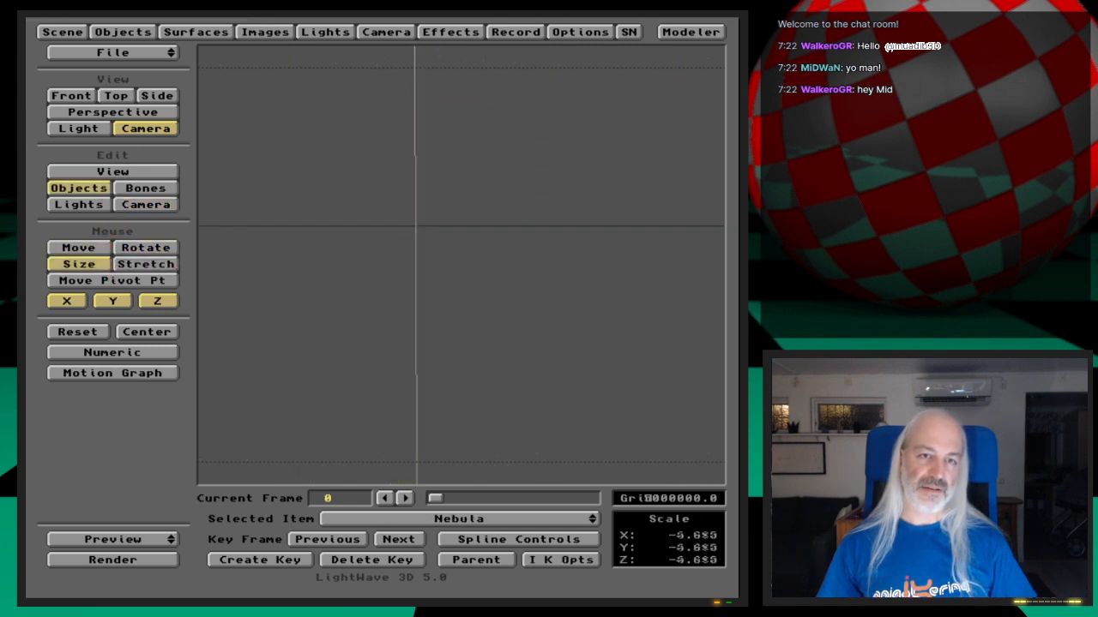
key("Left")
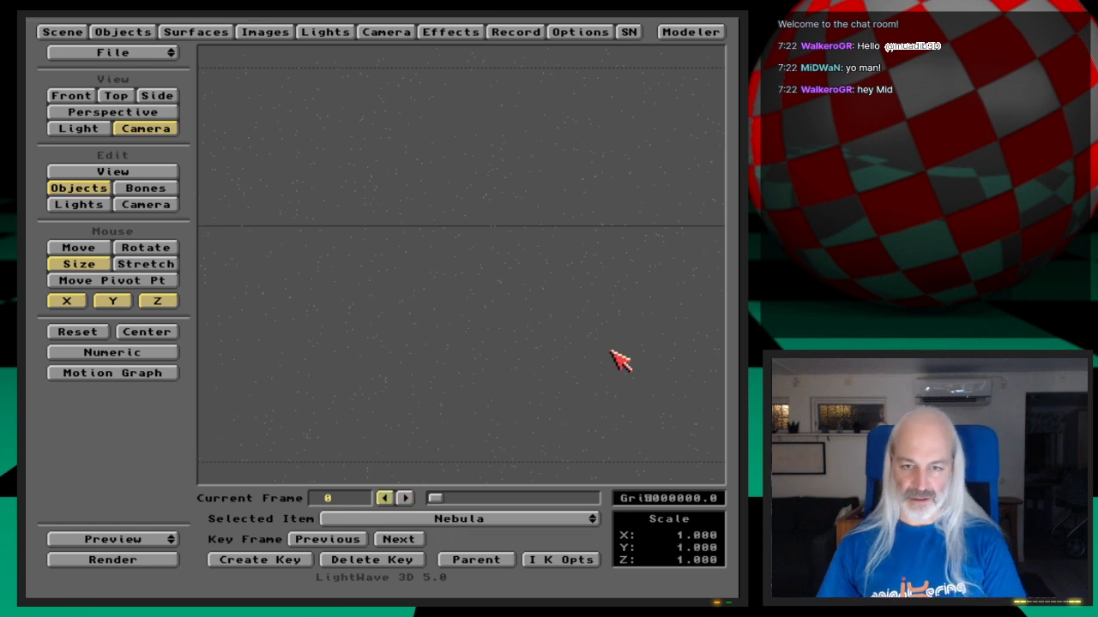
left_click_drag(650, 321, 657, 320)
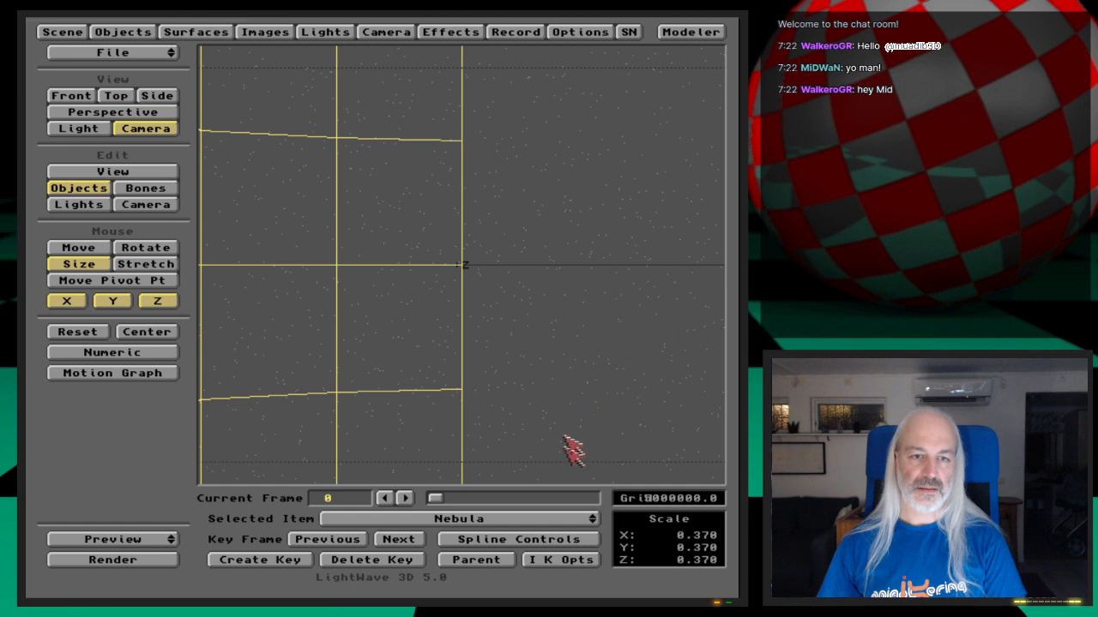
key("Left")
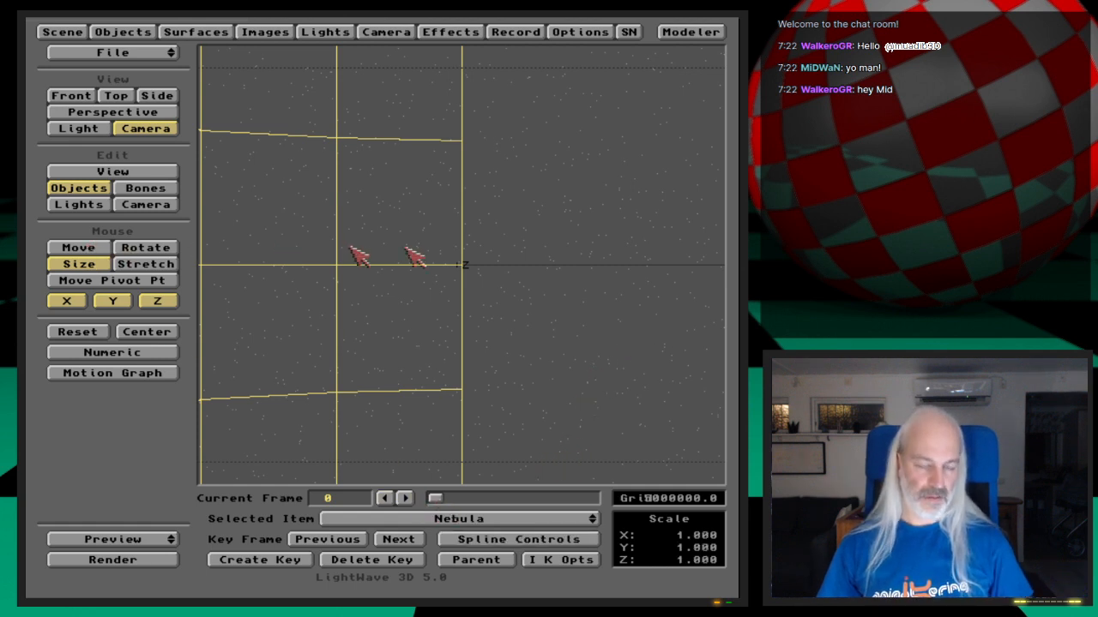
Move the camera off-centre to about X -17050000, Z 750000 and key it at frame 0
left_click(146, 204)
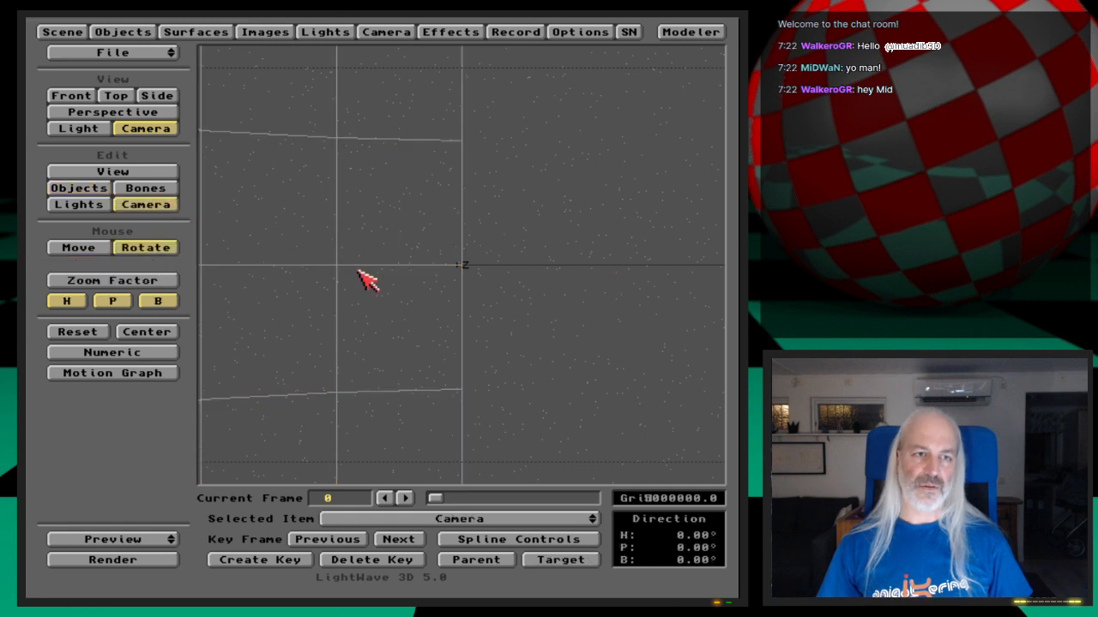
left_click(85, 251)
left_click_drag(476, 275, 296, 268)
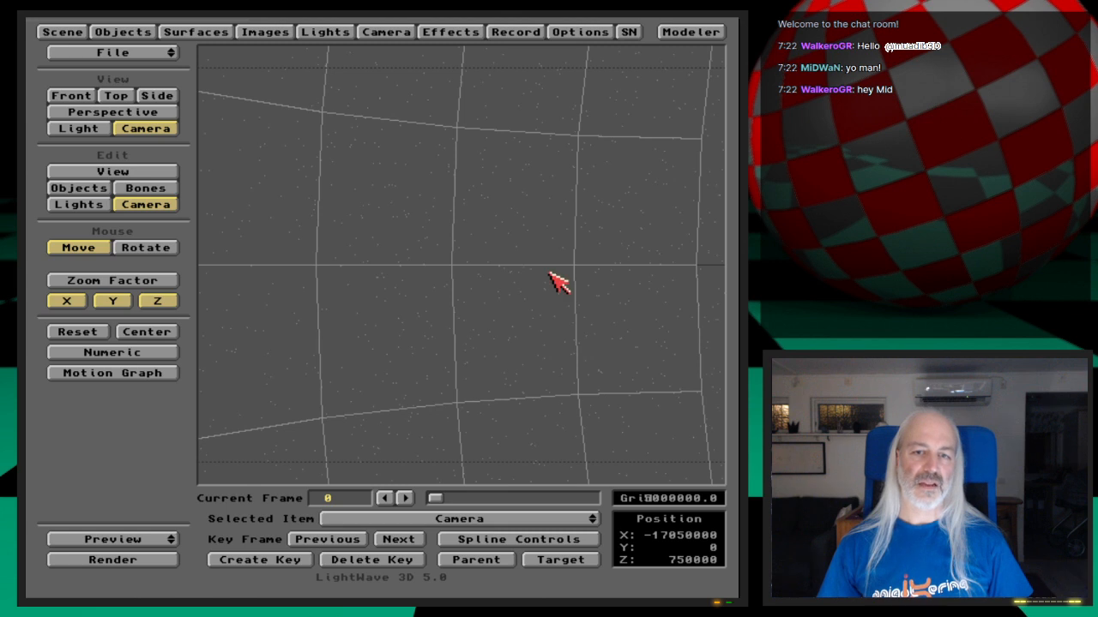
key("Return")
key("Return")
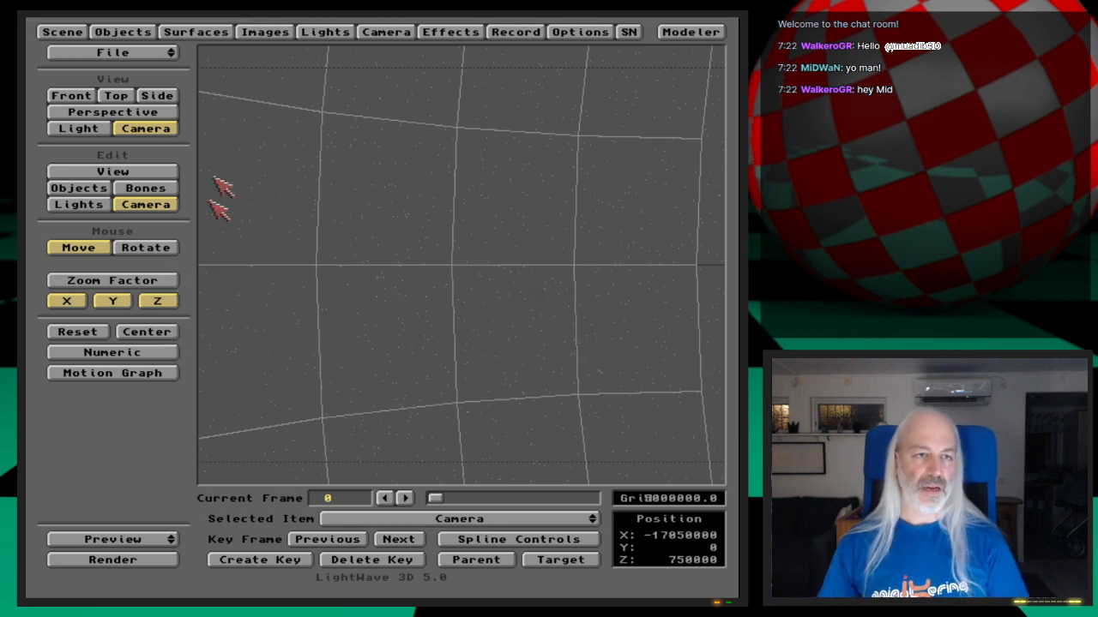
Scale the Nebula object down to about 0.45 and compare it with the off-centre camera in the top view
left_click(58, 191)
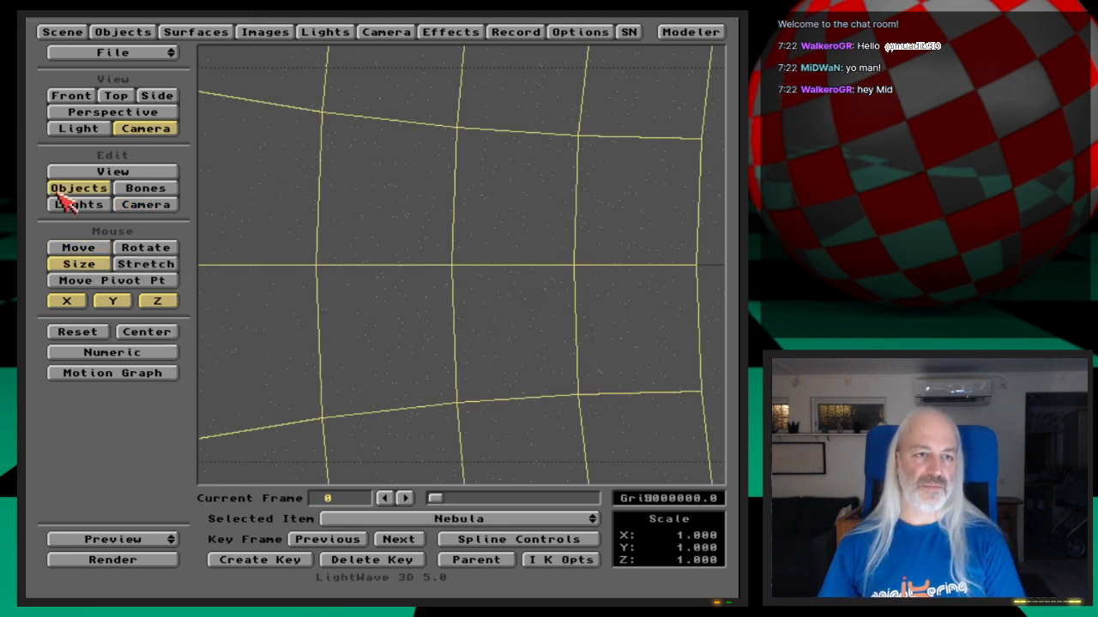
left_click(493, 502)
left_click_drag(659, 306, 532, 306)
key("2")
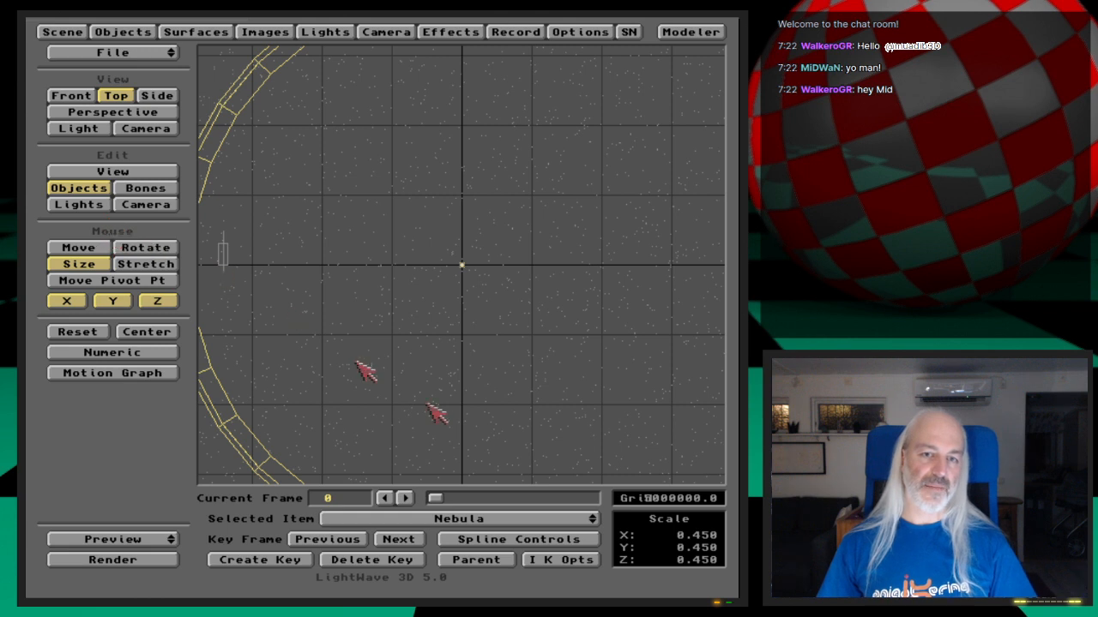
Reset the camera's position to the origin and key it at frame 0
left_click(146, 204)
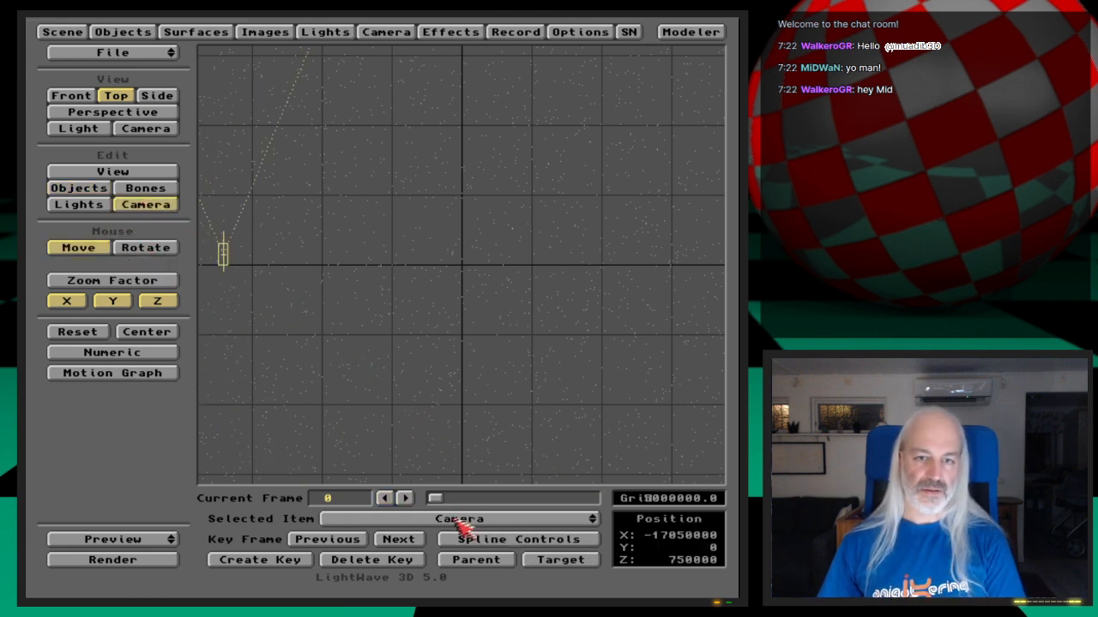
left_click(79, 332)
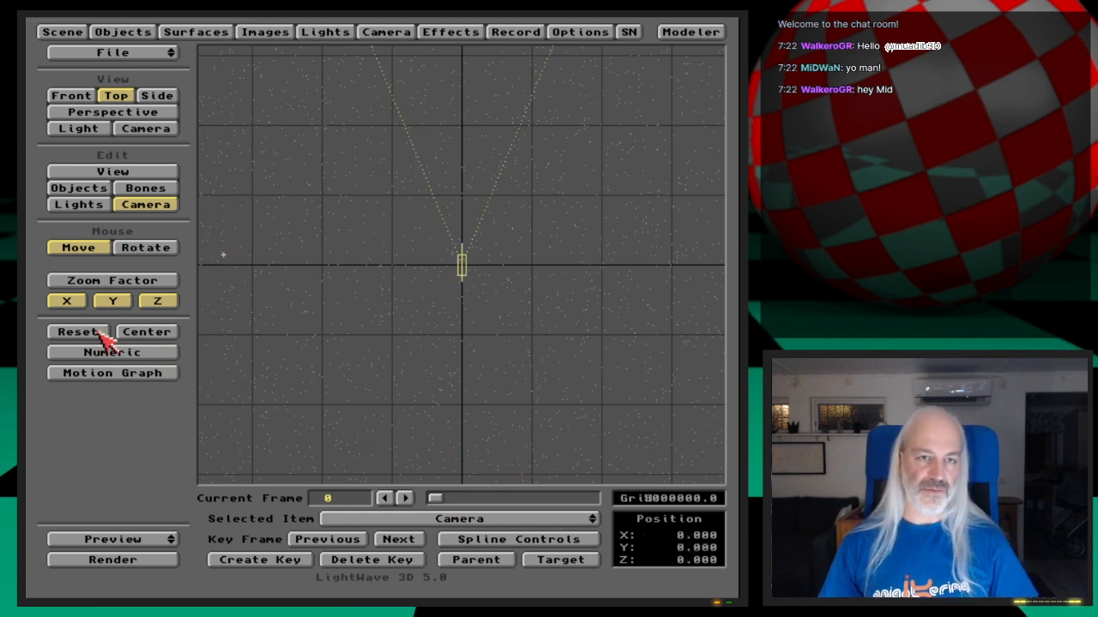
key("Return")
key("Return")
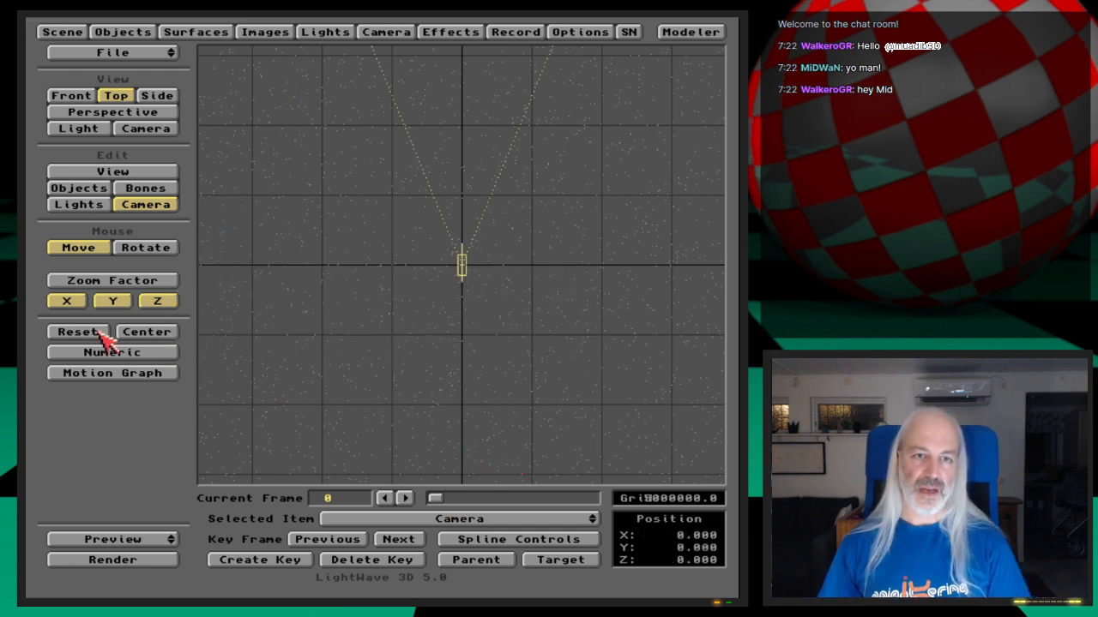
Frame the whole star sphere from above and check the scene overview's item and keyframe list
key("comma")
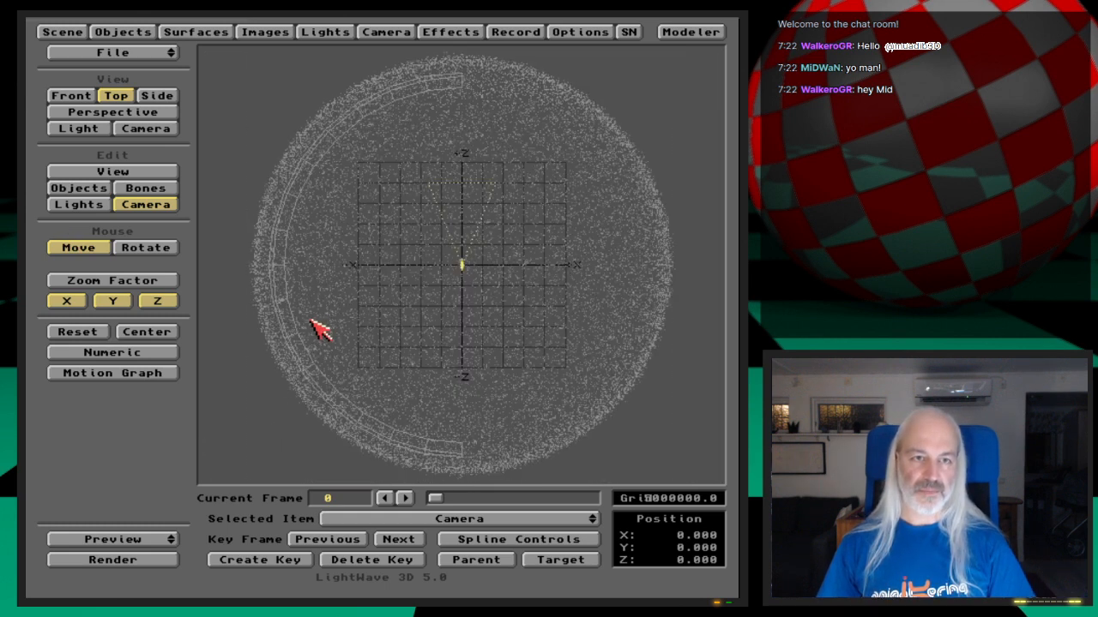
key("s")
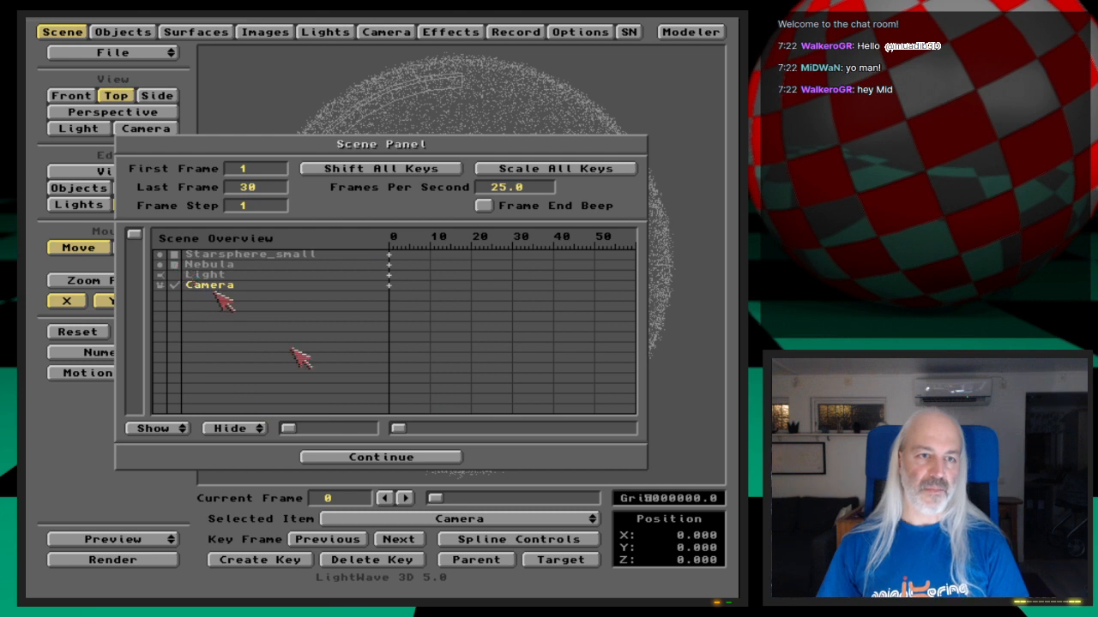
left_click(418, 458)
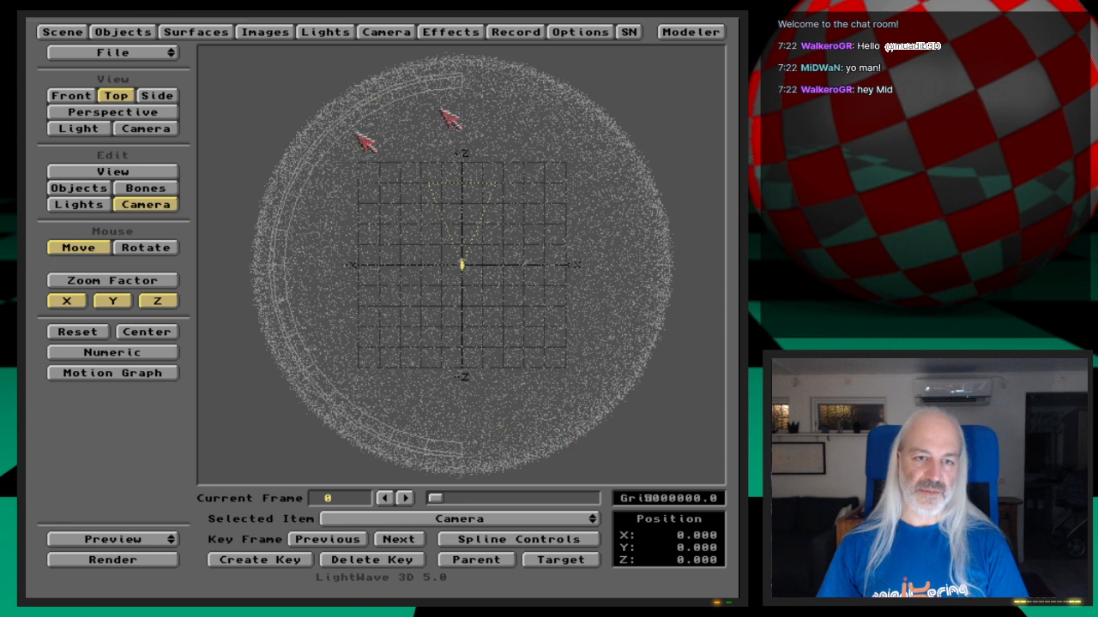
Scale the Nebula object to about 0.55 and compare its look in the camera and top views
left_click(102, 190)
mouse_move(583, 304)
left_mouse_down()
mouse_move(538, 305)
mouse_move(588, 312)
mouse_move(570, 319)
mouse_move(629, 319)
mouse_move(589, 310)
left_mouse_up()
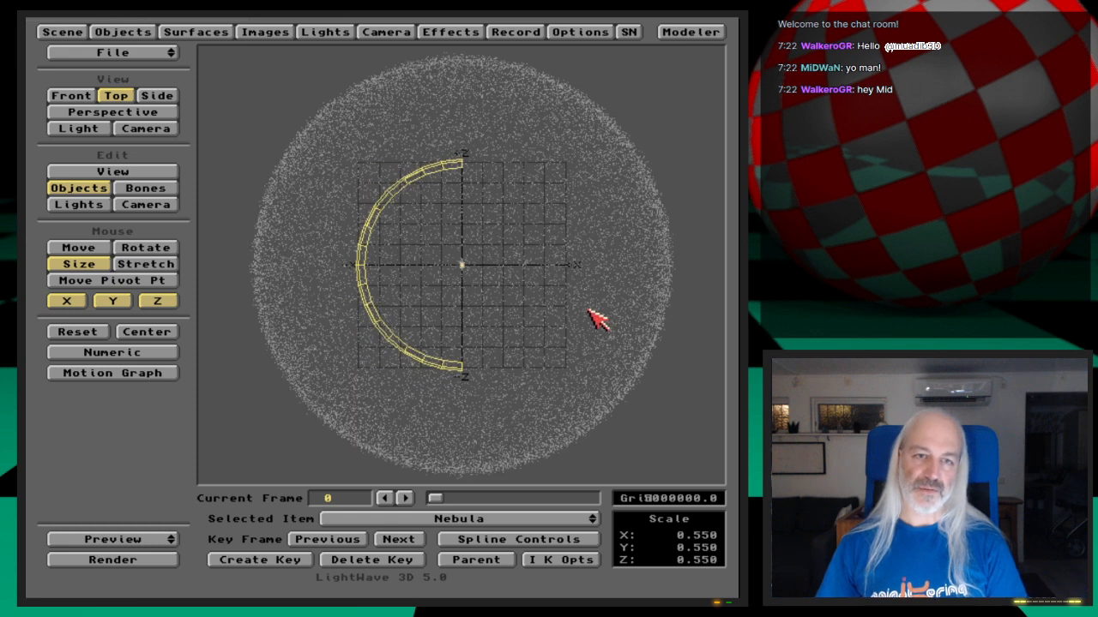
key("6")
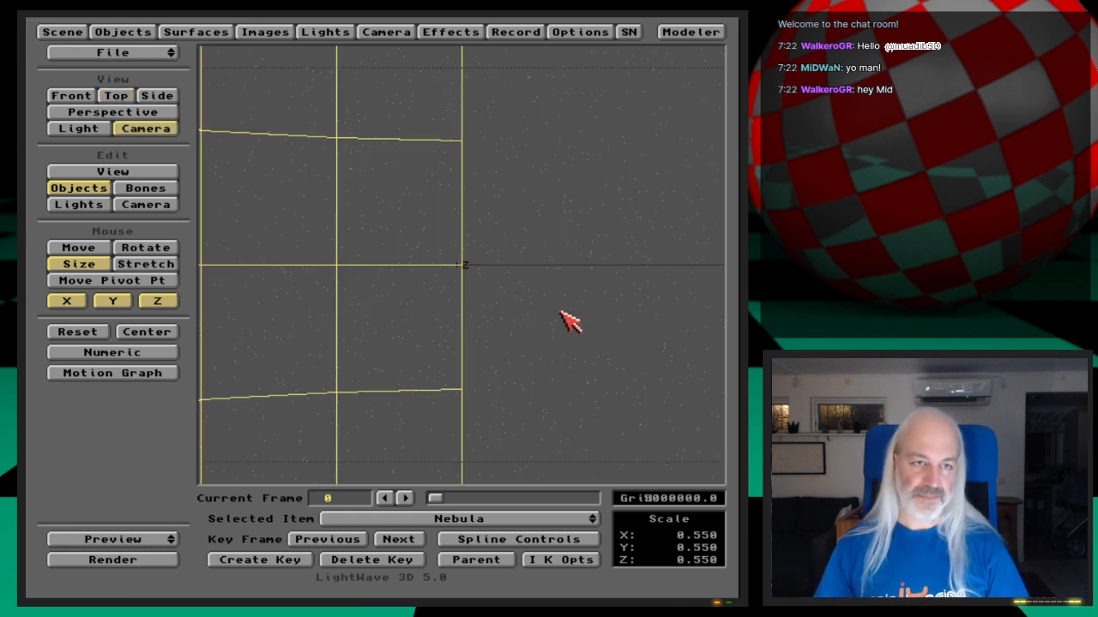
key("2")
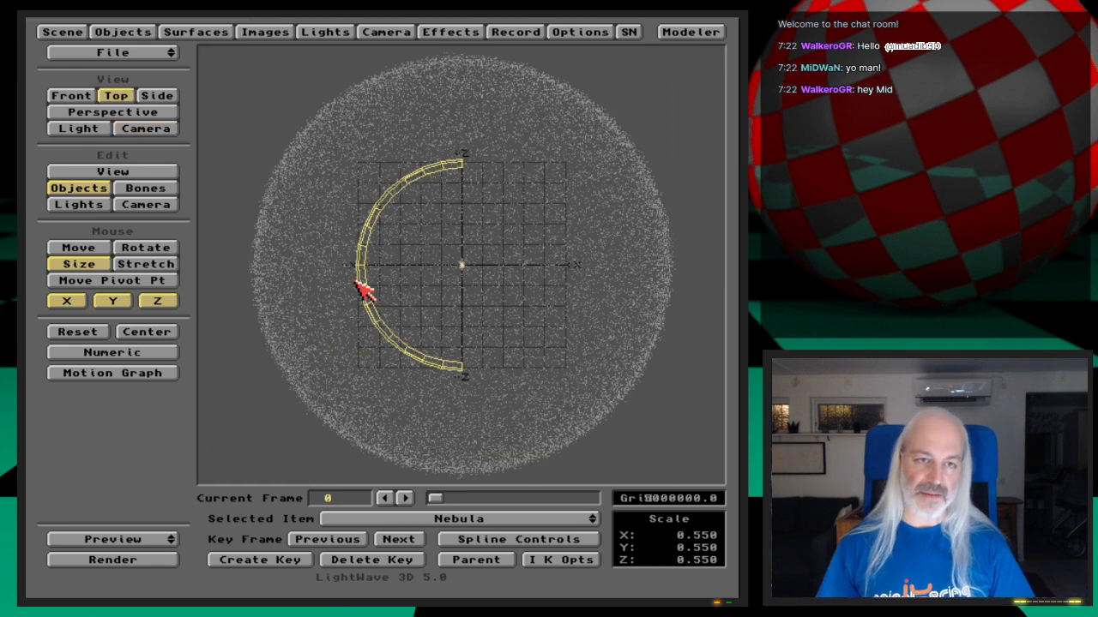
Try moving the shrunken Nebula object to about X -20400000, Z -350000, and discard the unkeyed changes by stepping frames
left_click(78, 247)
left_click_drag(491, 301, 481, 287)
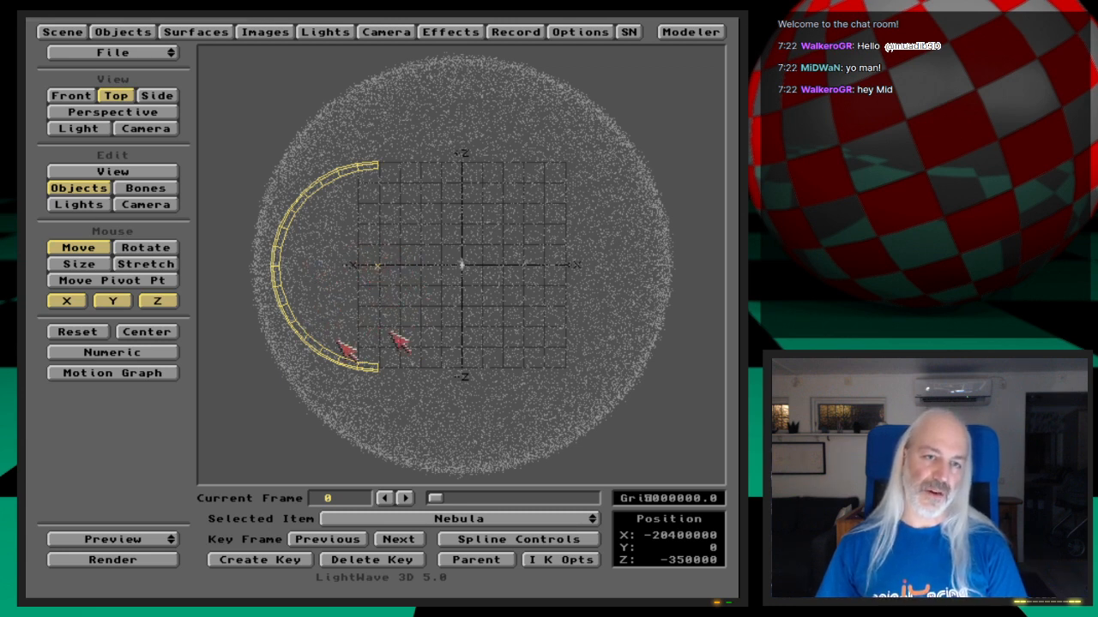
key("Right")
key("Left")
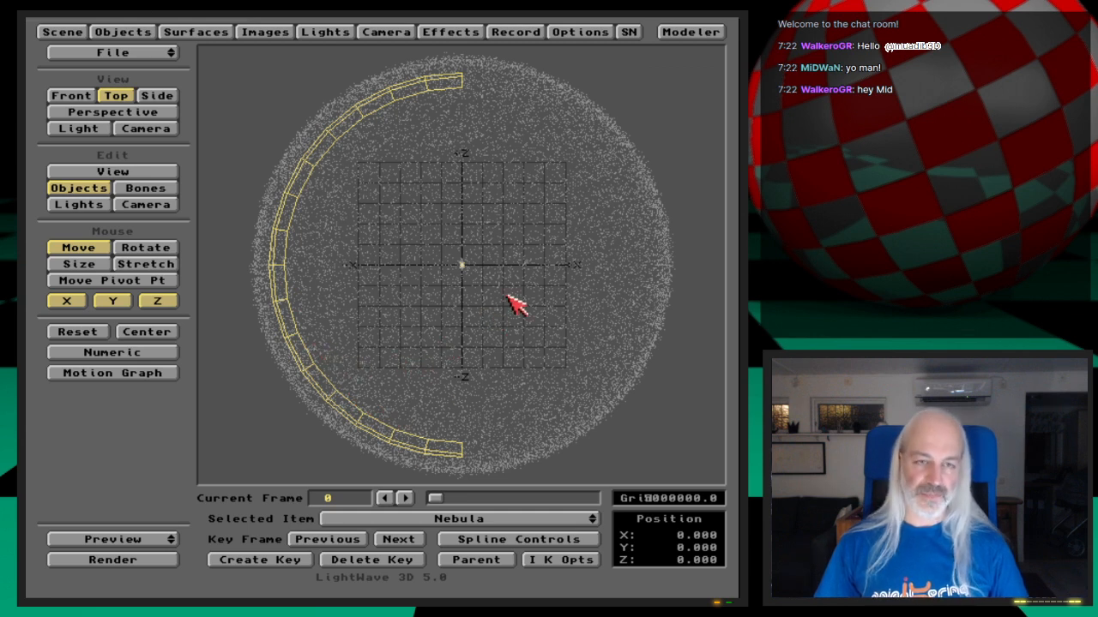
Save the scene as Nebula in 3D:Webcast/Ep.23/Scenes and return to the camera view
type("s")
type("Webcast/Ep.14/")
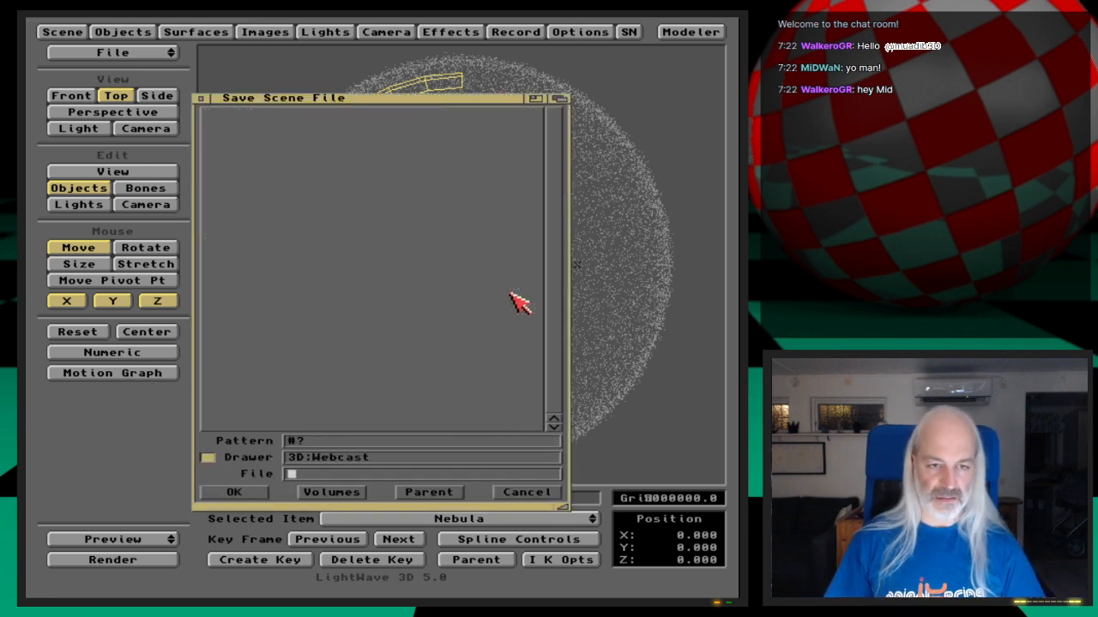
key("Down")
key("Down")
key("Down")
key("Down")
key("Down")
key("Down")
key("Down")
key("Down")
key("Down")
key("Down")
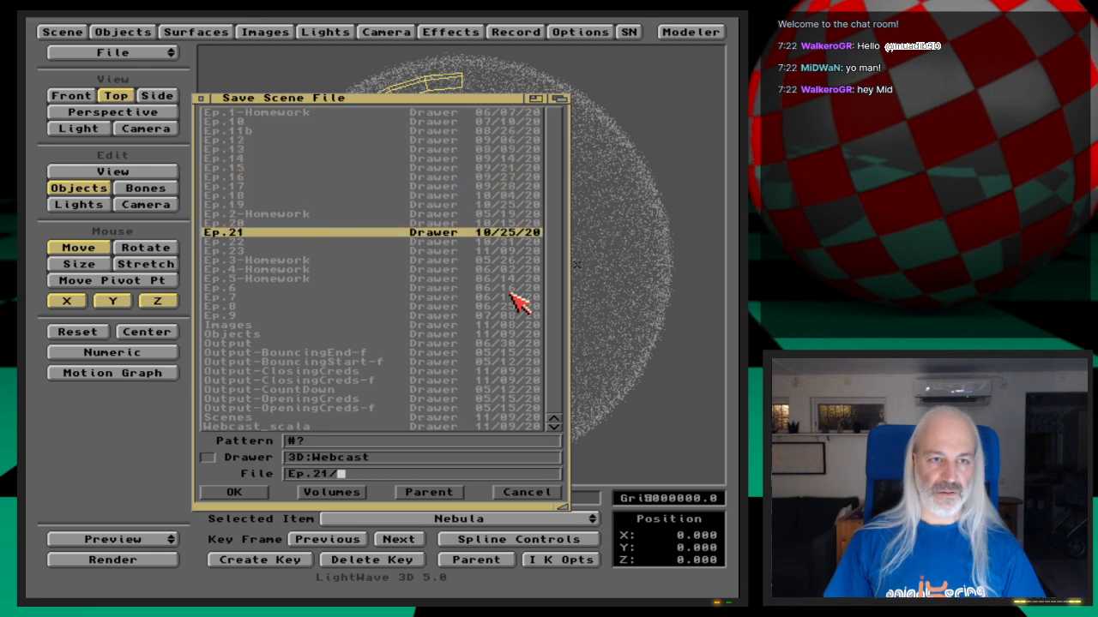
key("Return")
key("Down")
key("Down")
key("Down")
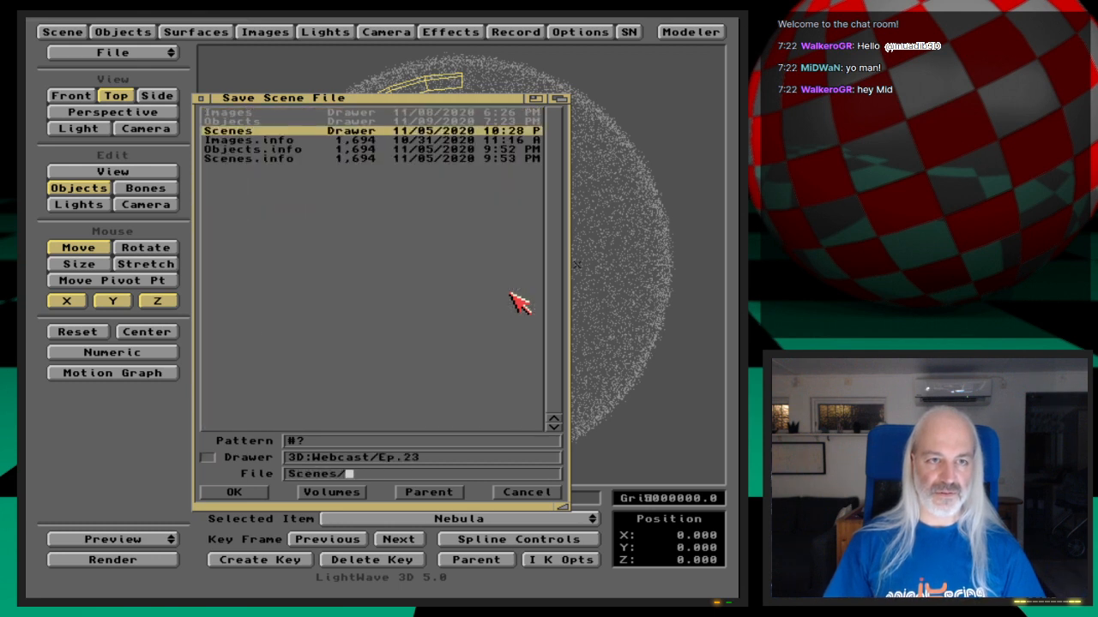
key("Return")
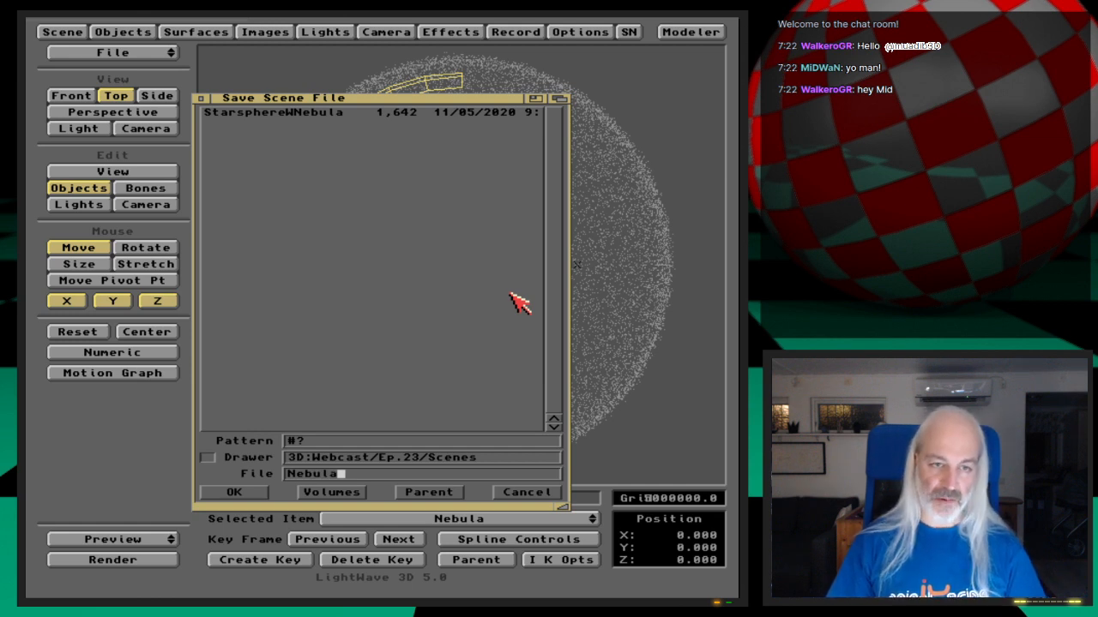
key("Return")
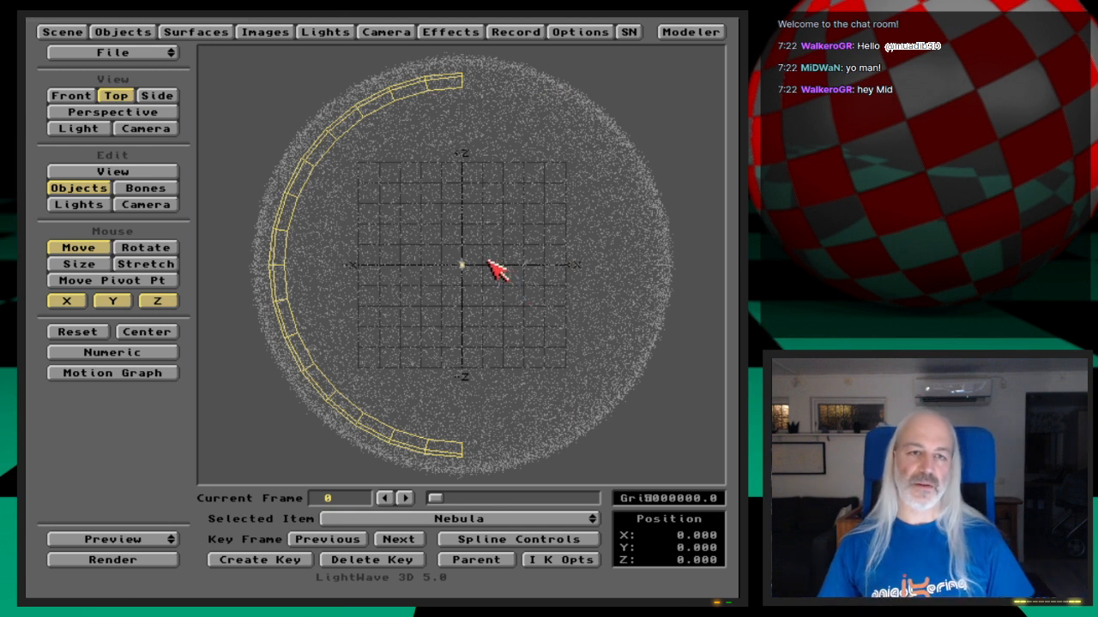
key("6")
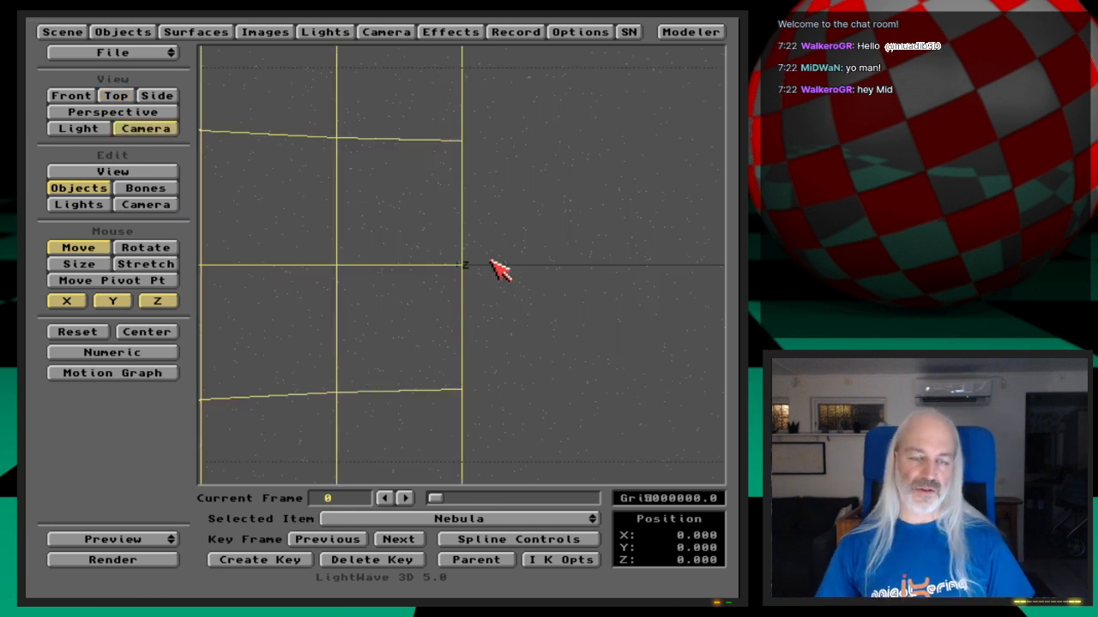
Rotate the camera to about heading -67.8° and pitch -3.2°, key it at frame 0, and render a test frame
left_click(145, 206)
key("y")
left_click_drag(662, 331, 718, 333)
key("Return")
key("Return")
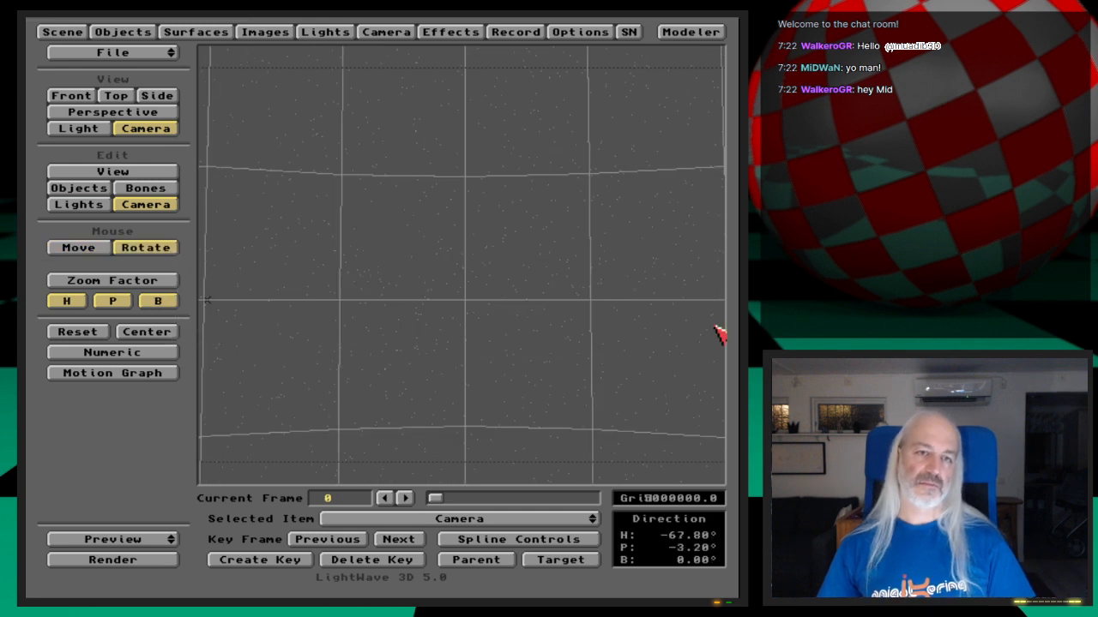
key("F9")
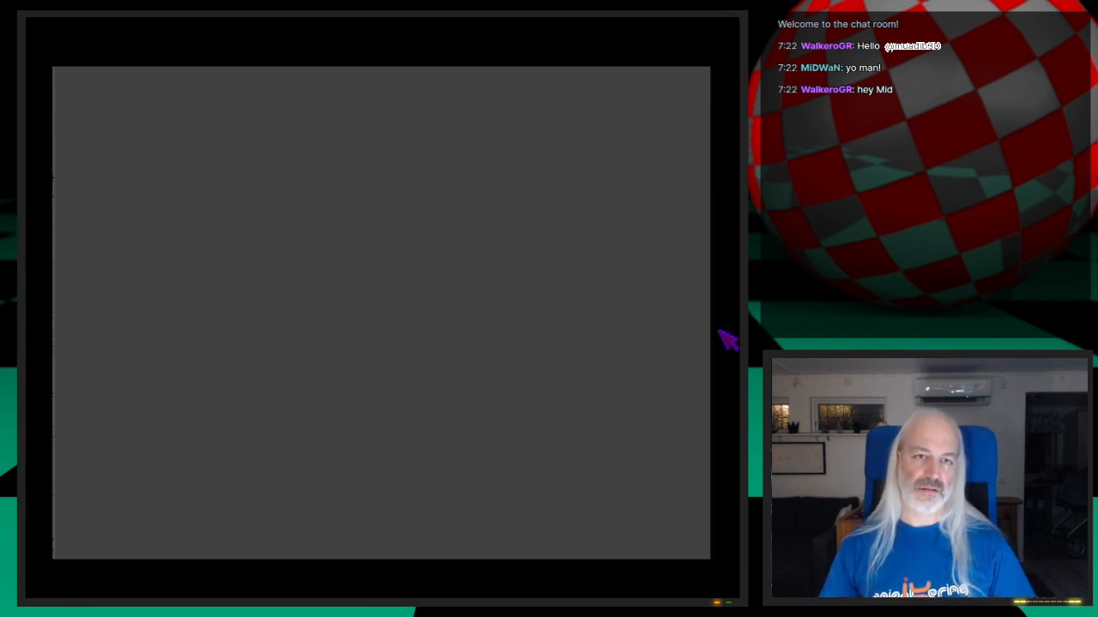
key("Escape")
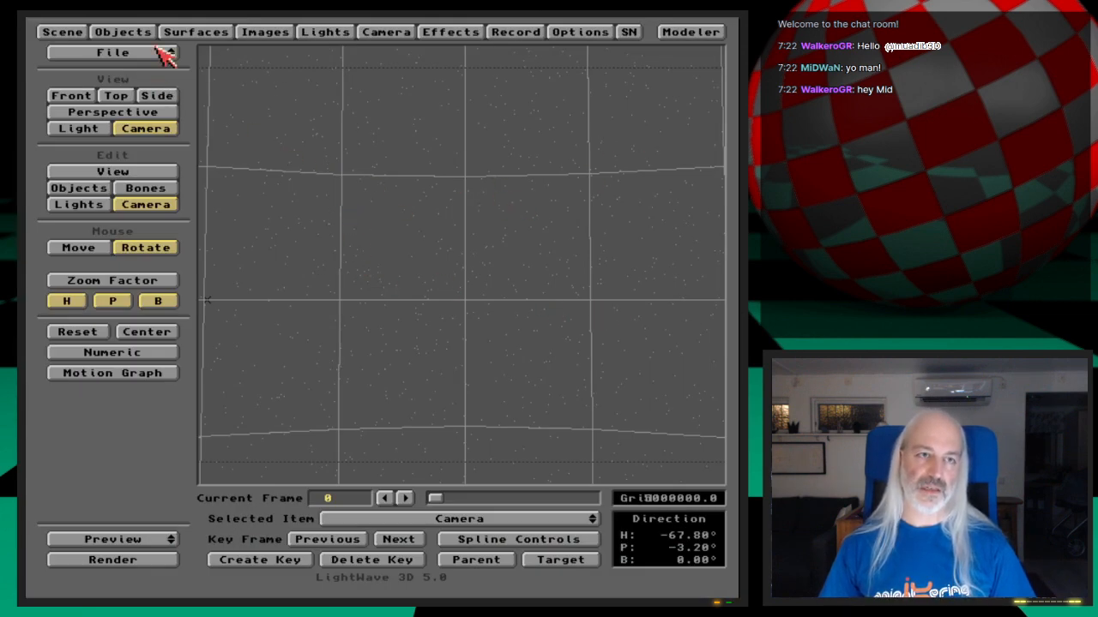
Quit LightWave Layout and launch the Brilliance paint program from Workbench
left_click_drag(111, 52, 174, 86)
left_click(258, 326)
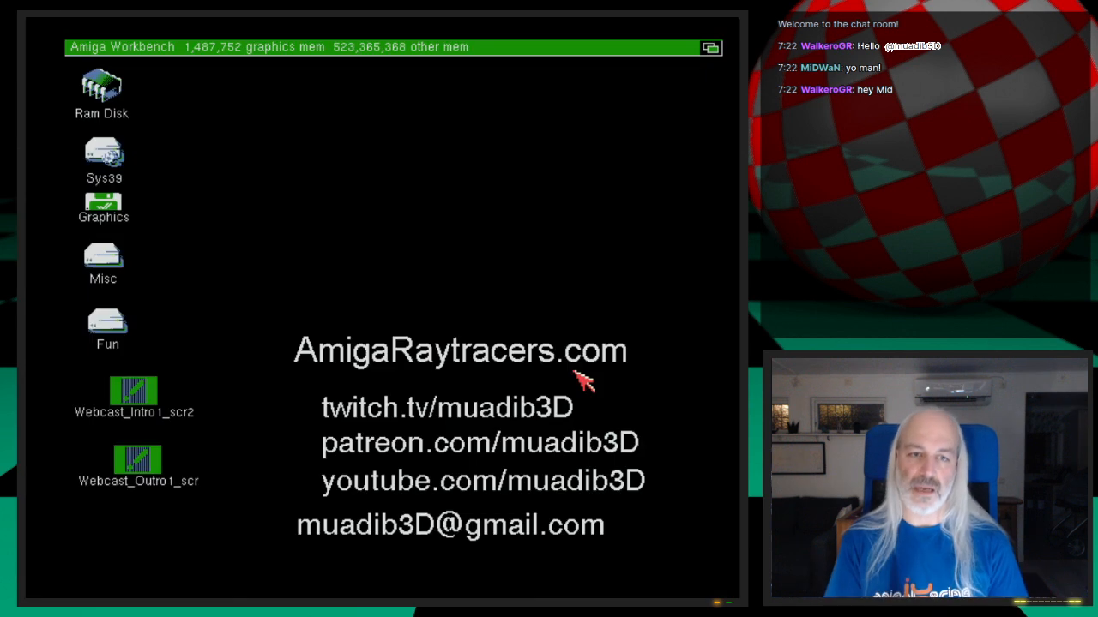
right_click_drag(421, 311, 492, 103)
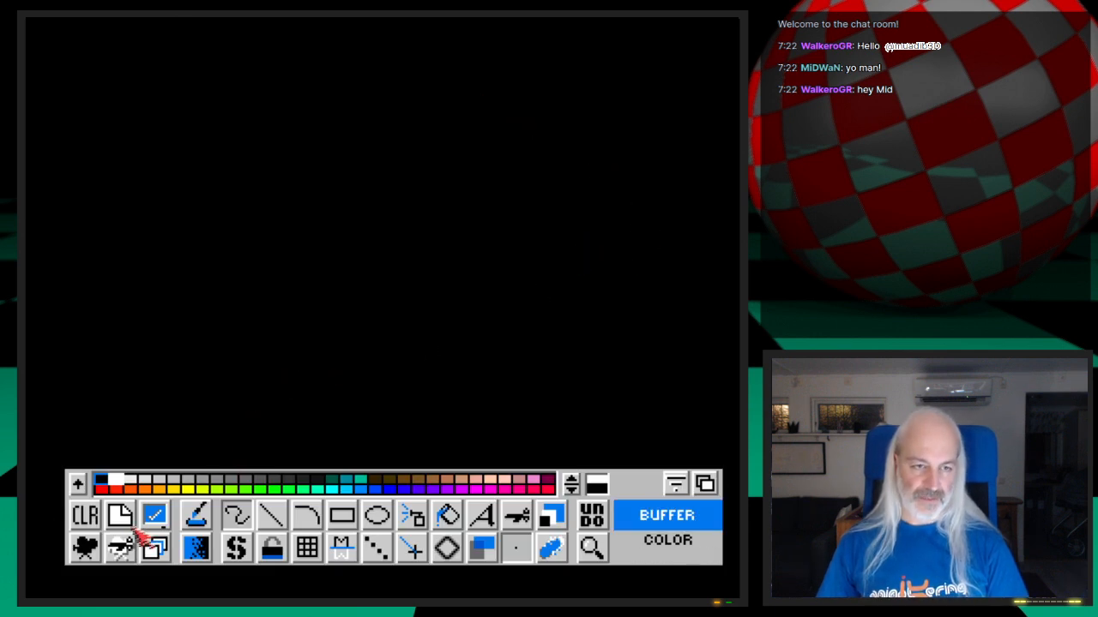
left_click(120, 517)
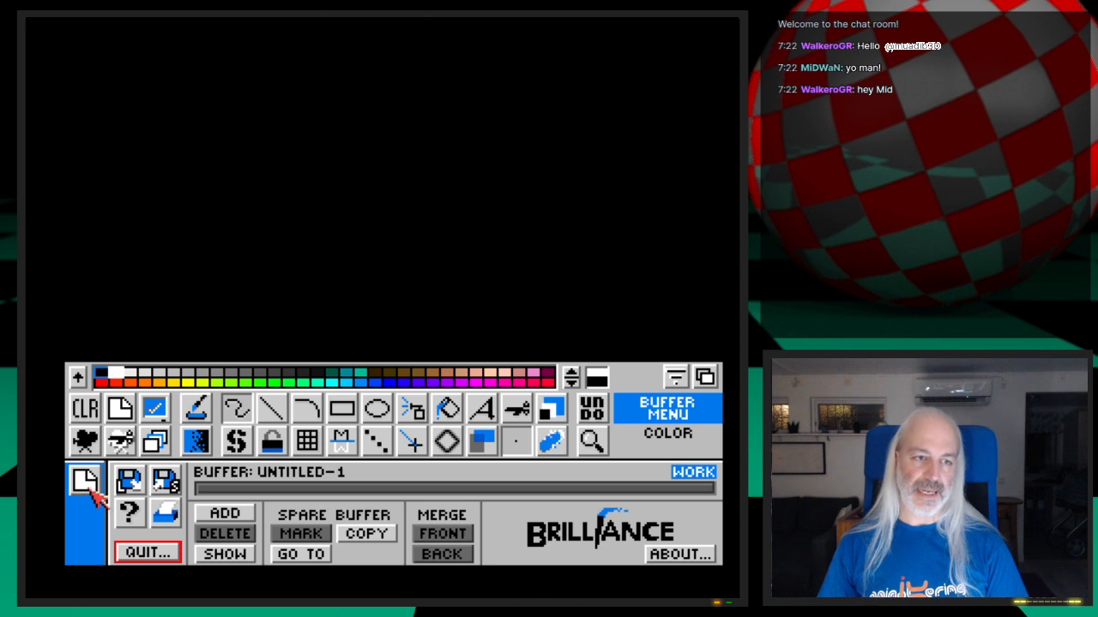
left_click(90, 490)
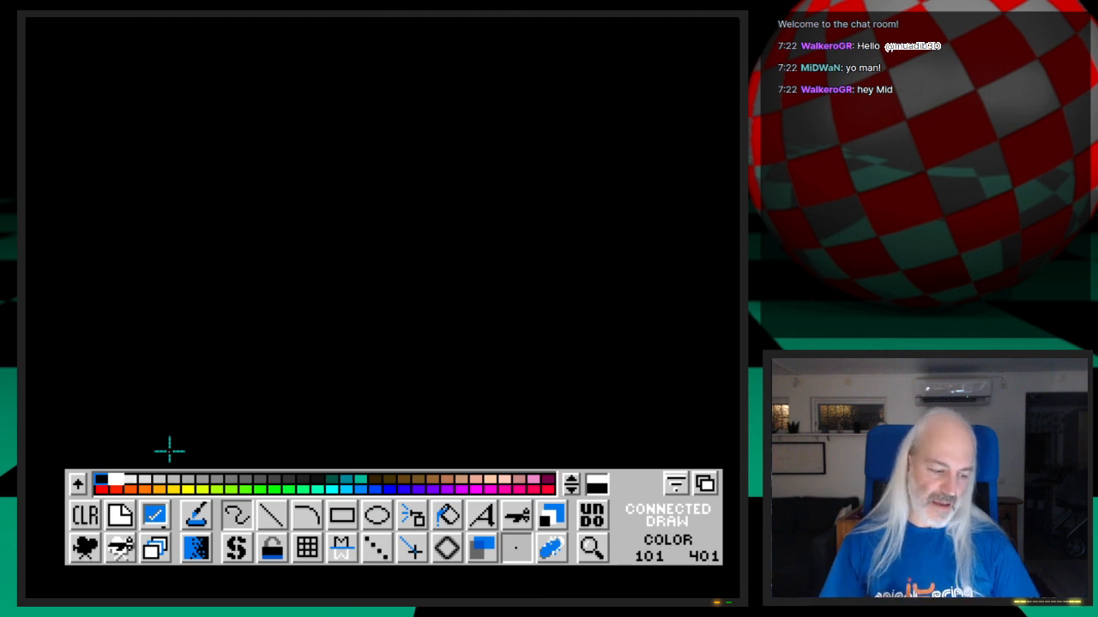
left_click(153, 517)
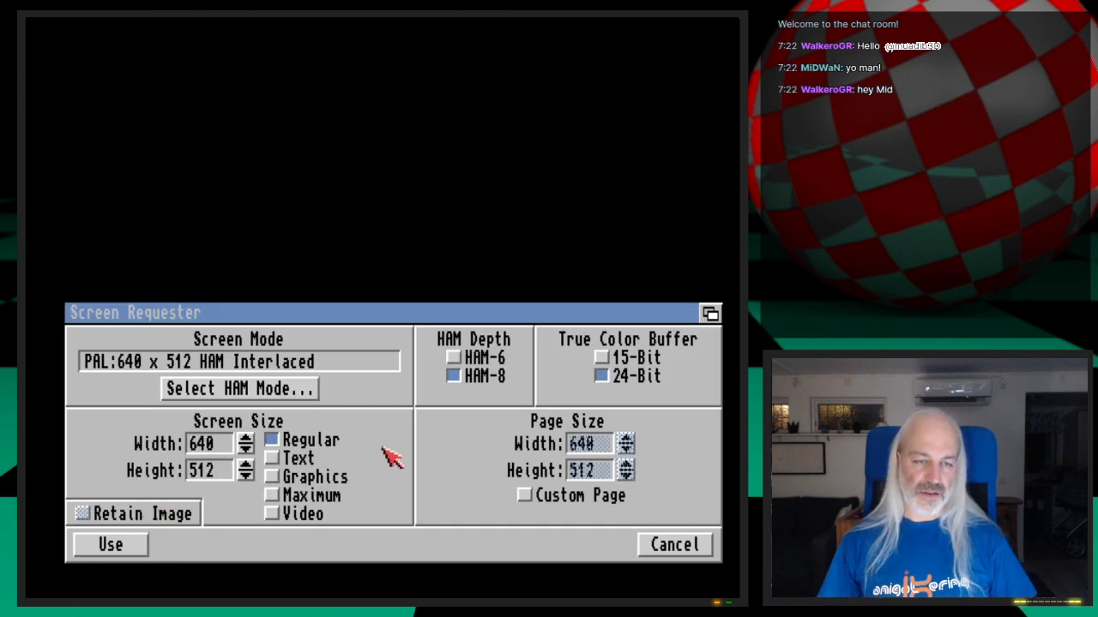
left_click(650, 547)
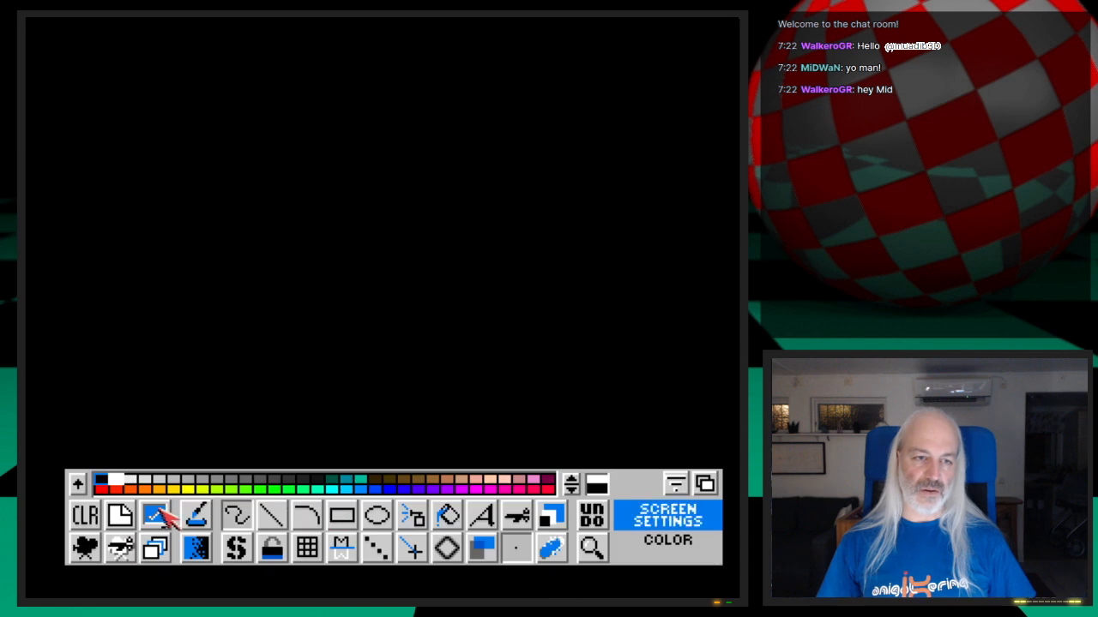
Enable a custom page size in the screen settings and set the page height to 600
left_click(157, 516)
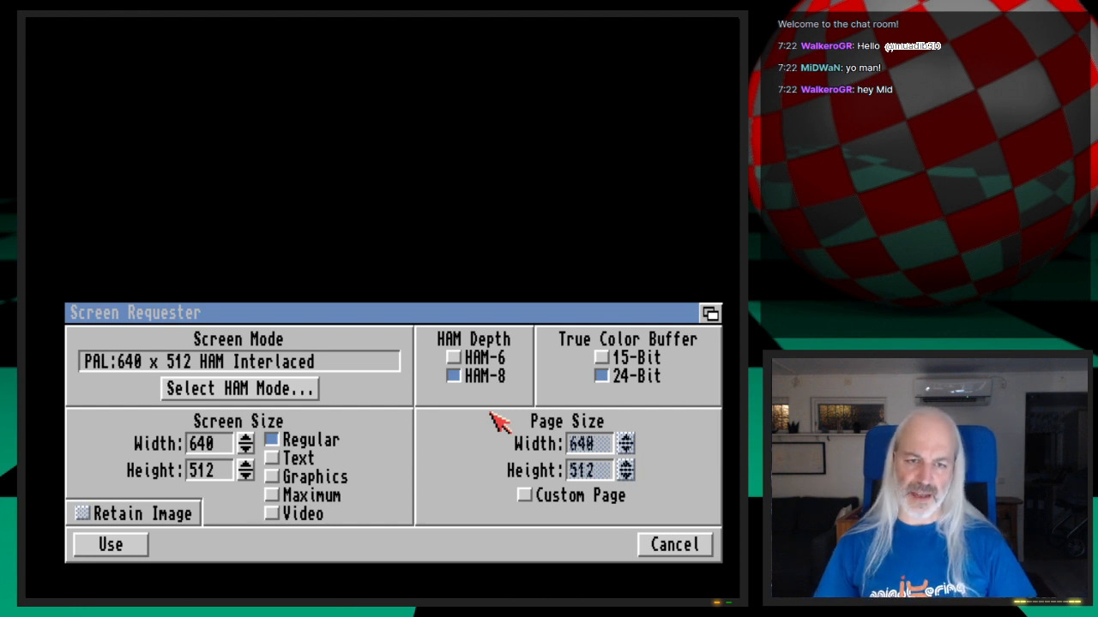
left_click(524, 497)
left_click(607, 444)
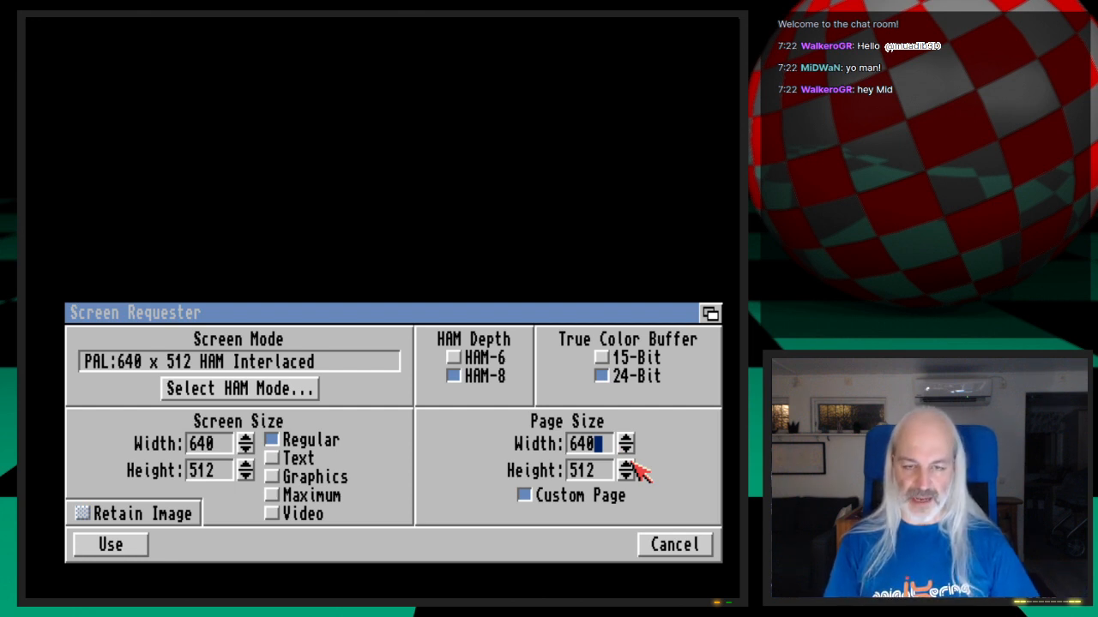
left_click(601, 469)
key("BackSpace")
key("BackSpace")
key("BackSpace")
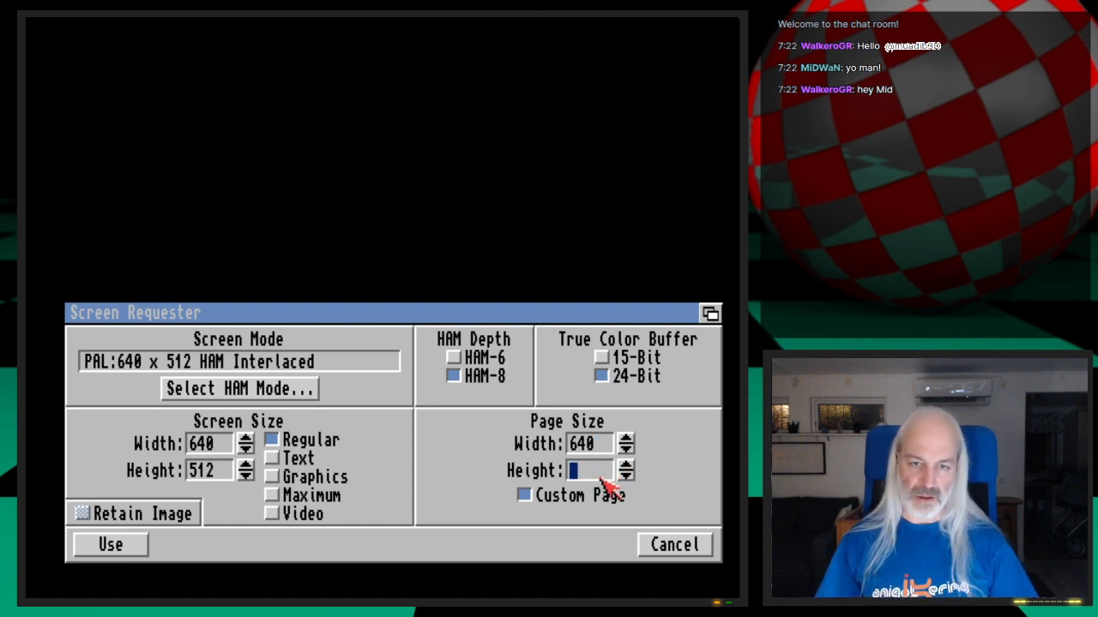
type("600")
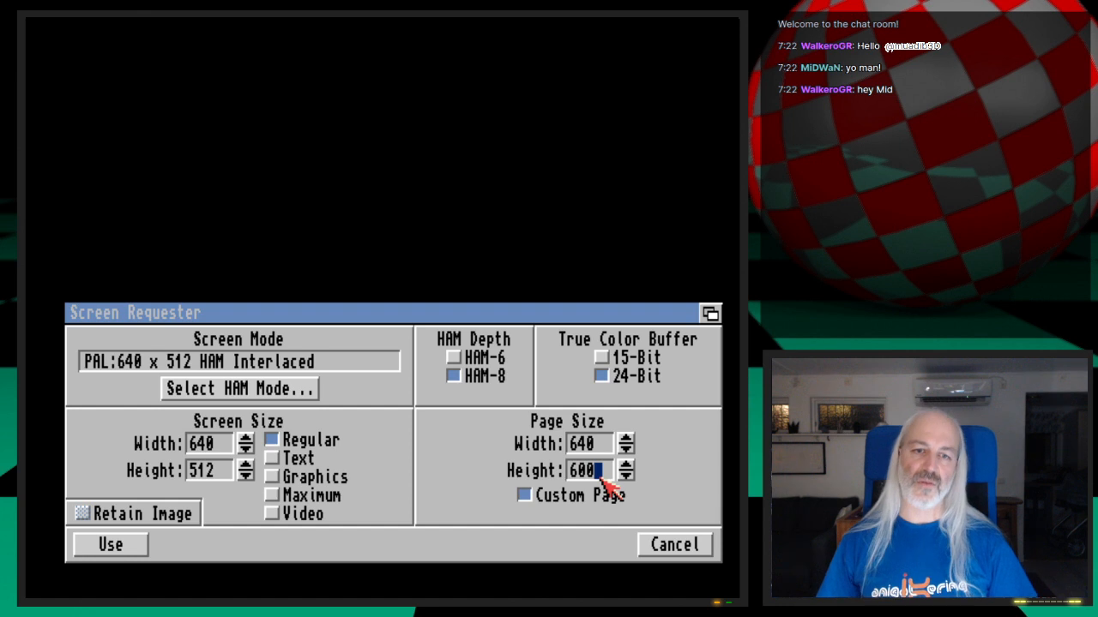
Set the page width to 3000 and apply the screen settings
left_click(600, 445)
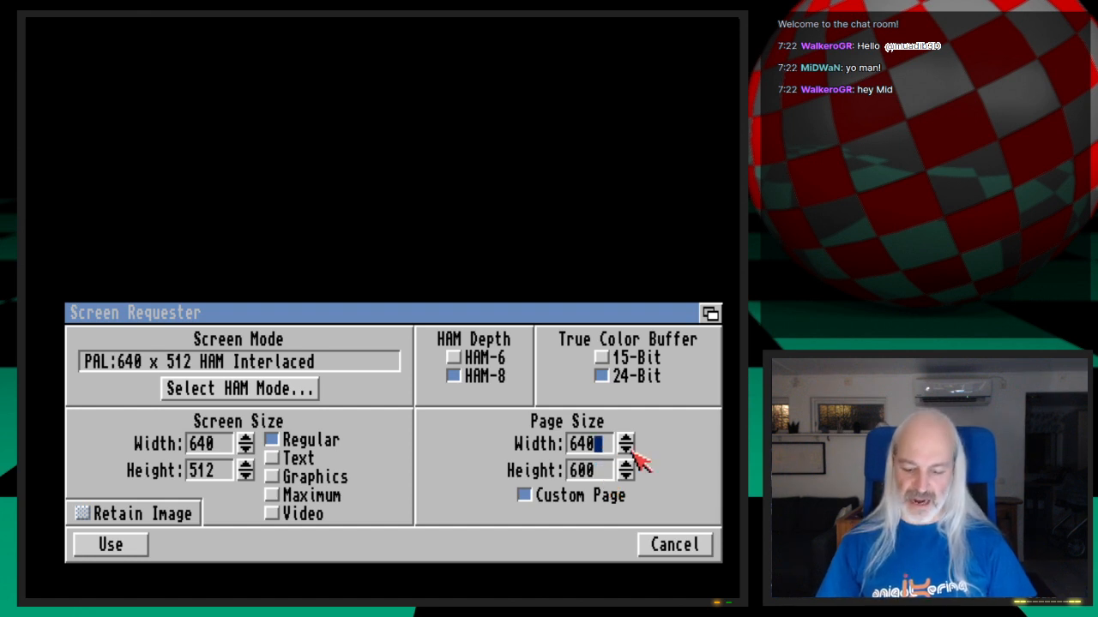
key("BackSpace")
key("BackSpace")
key("BackSpace")
type("3000")
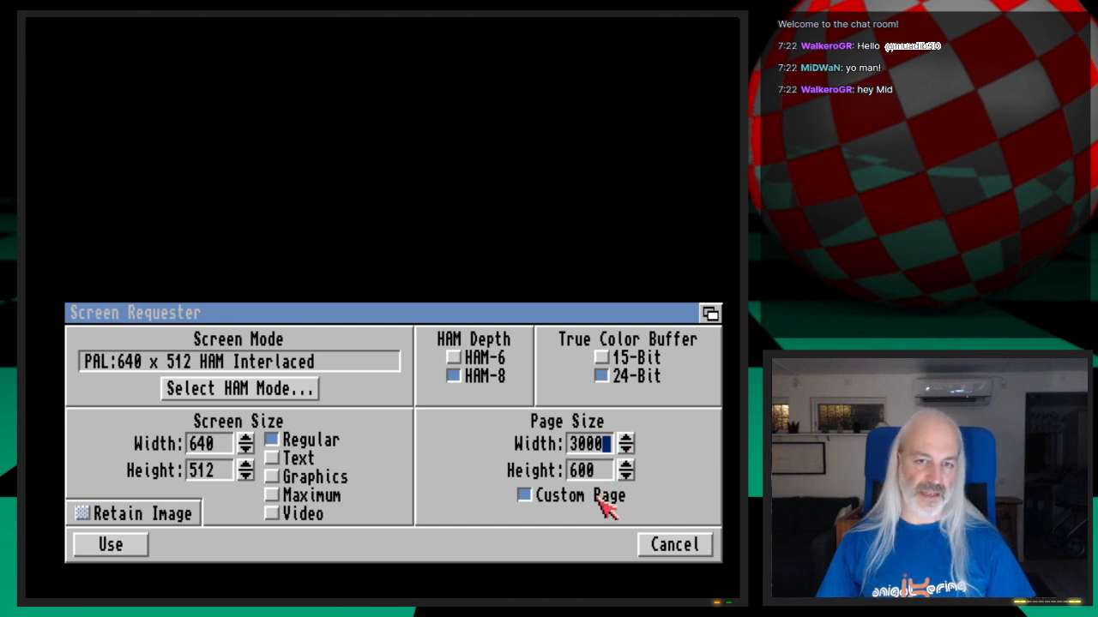
left_click(111, 545)
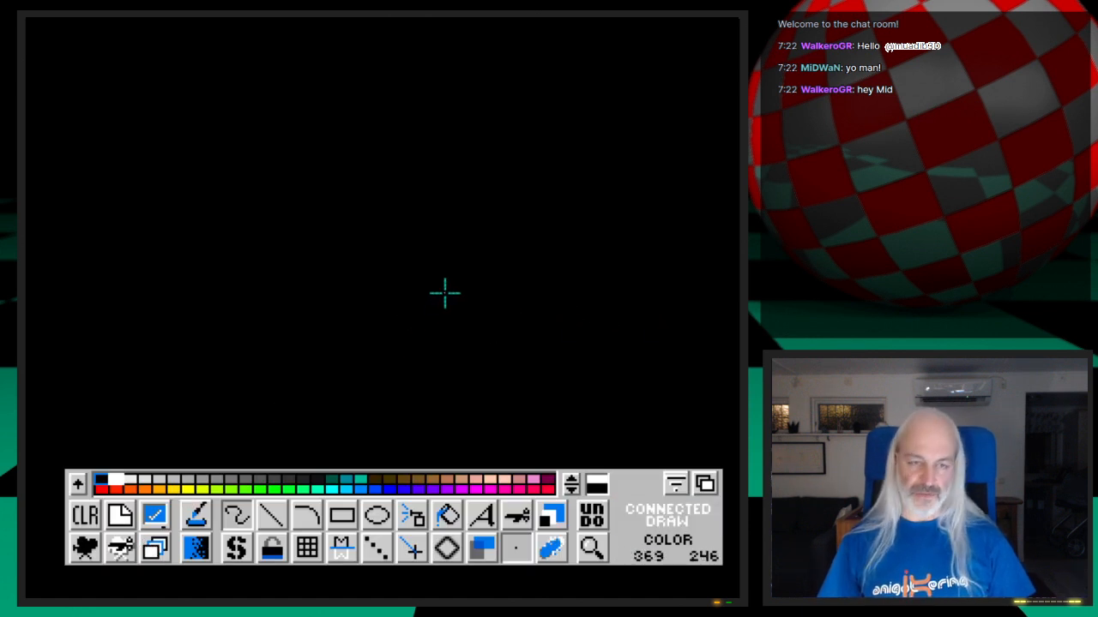
key("F10")
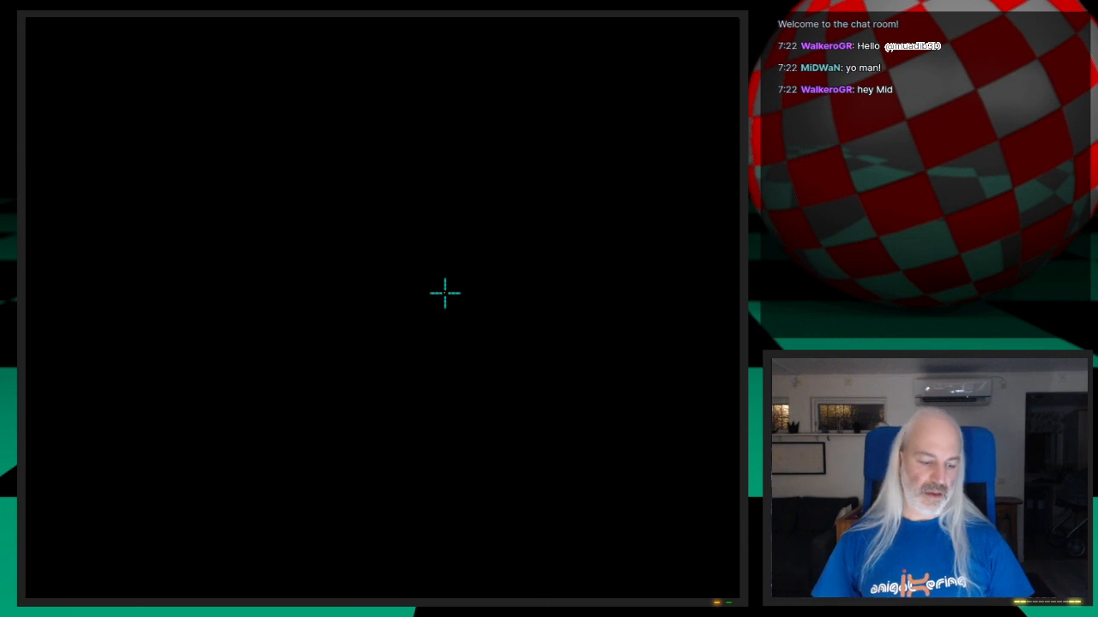
key("F10")
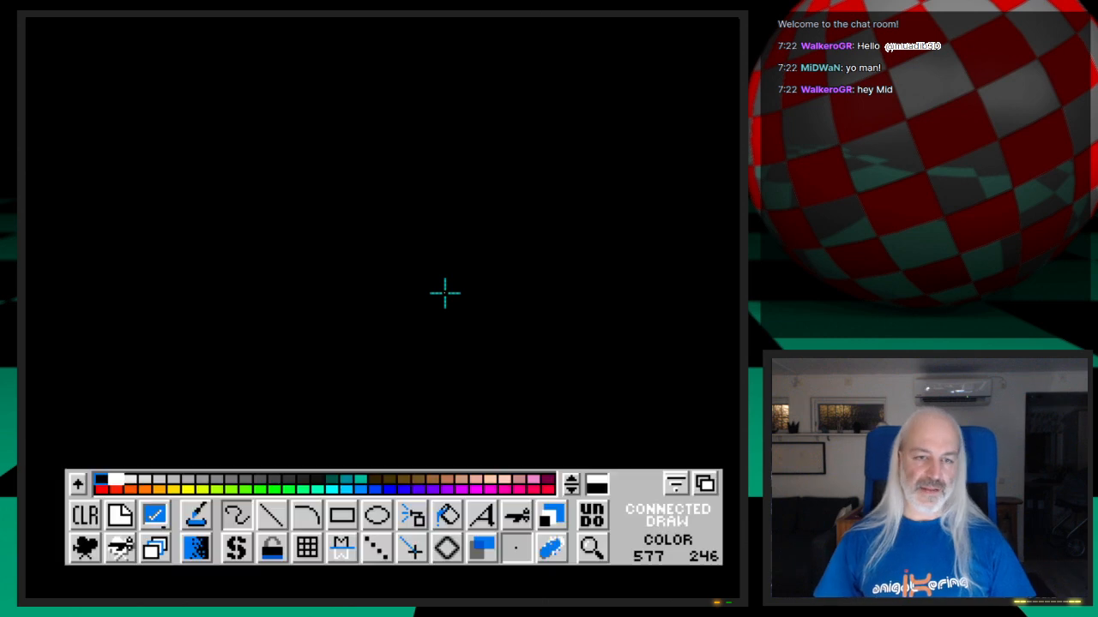
Load the picture NebGuide.iff from Graphics:3D/Webcast/Ep.23/Images
left_click(121, 514)
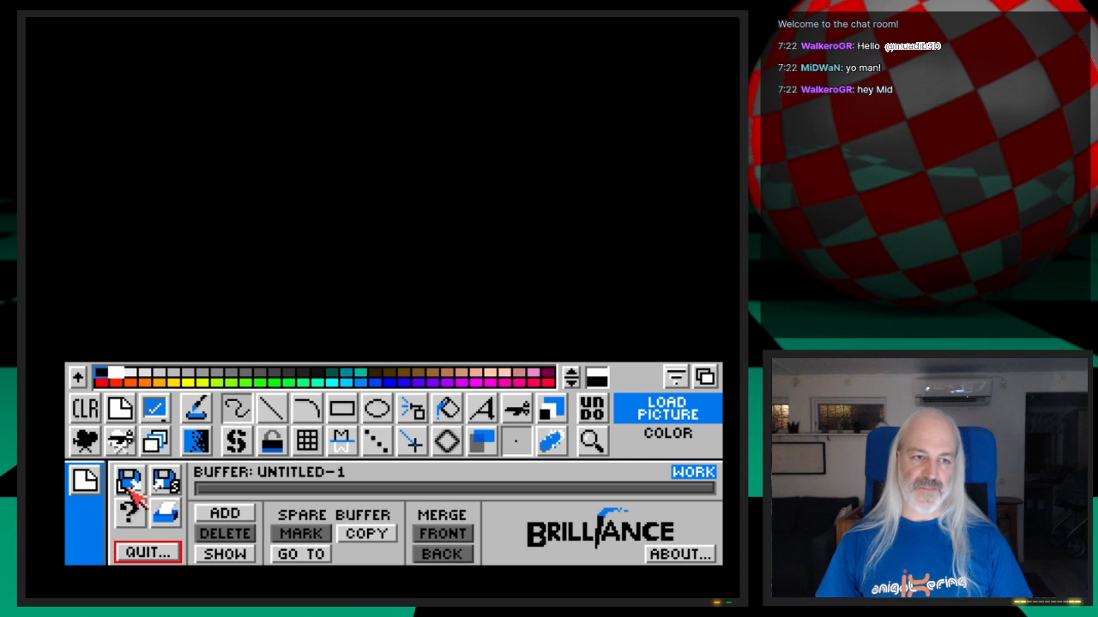
left_click(129, 484)
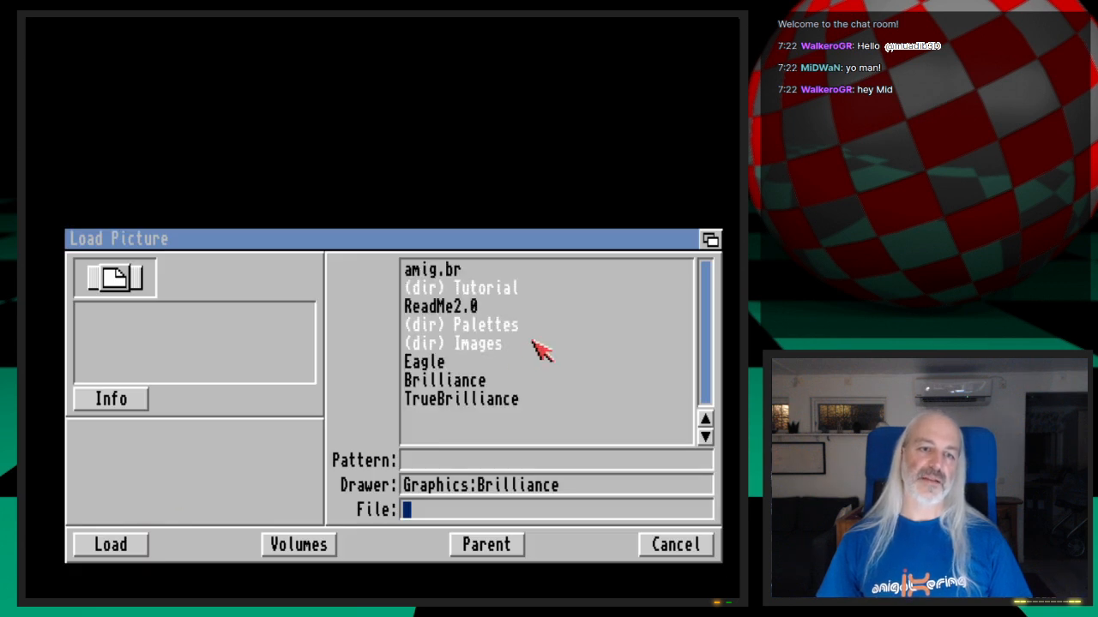
left_click(331, 546)
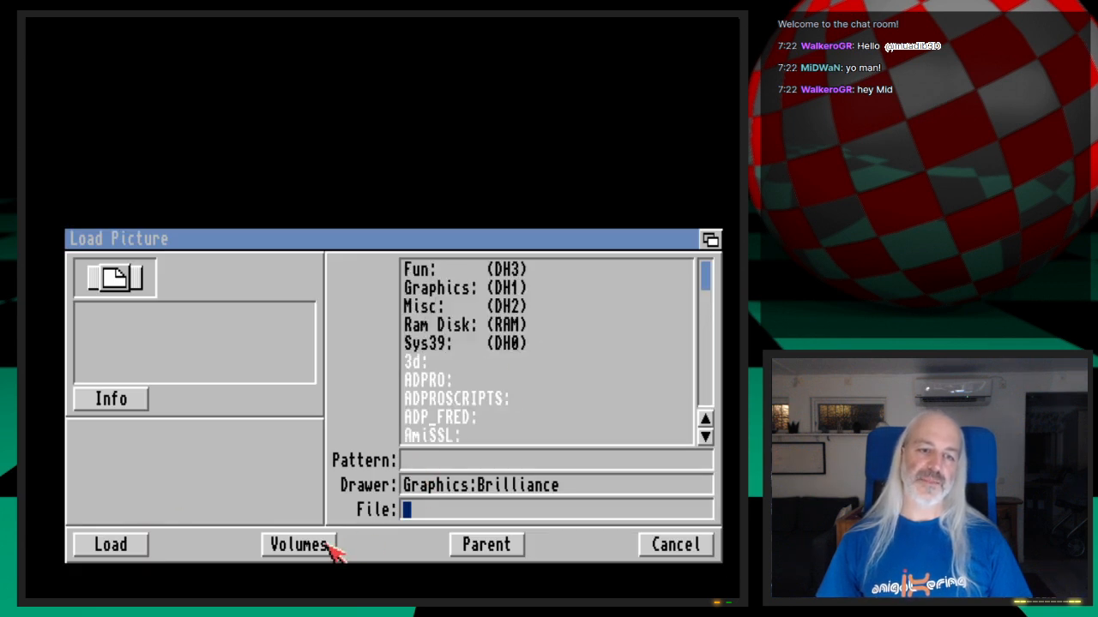
left_click(474, 364)
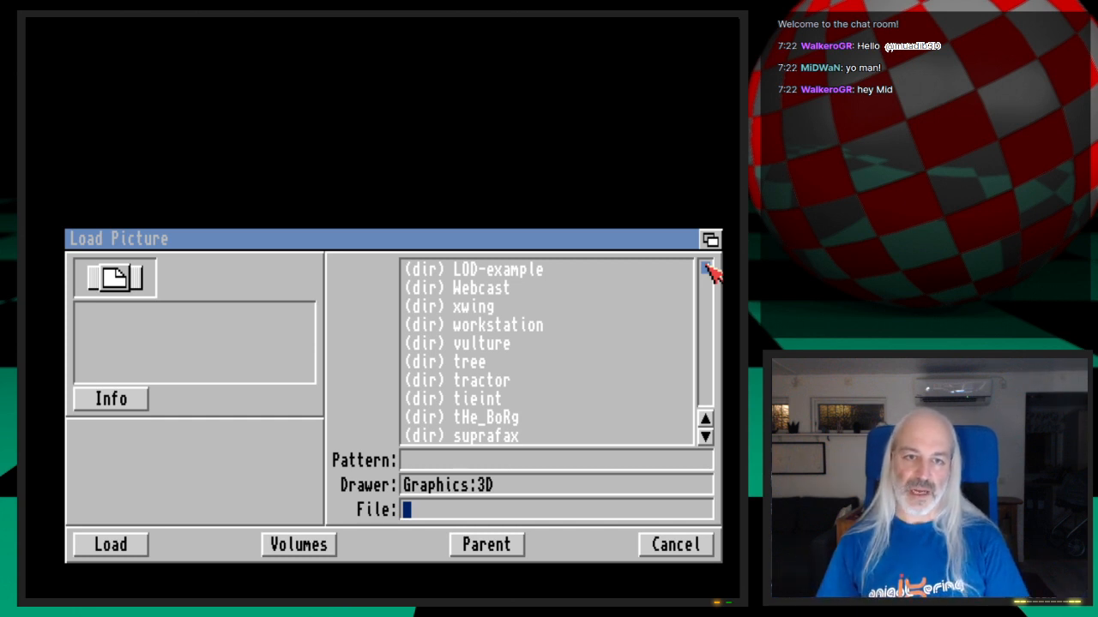
left_click(543, 288)
scroll(532, 392, "down", 9)
scroll(513, 366, "up", 5)
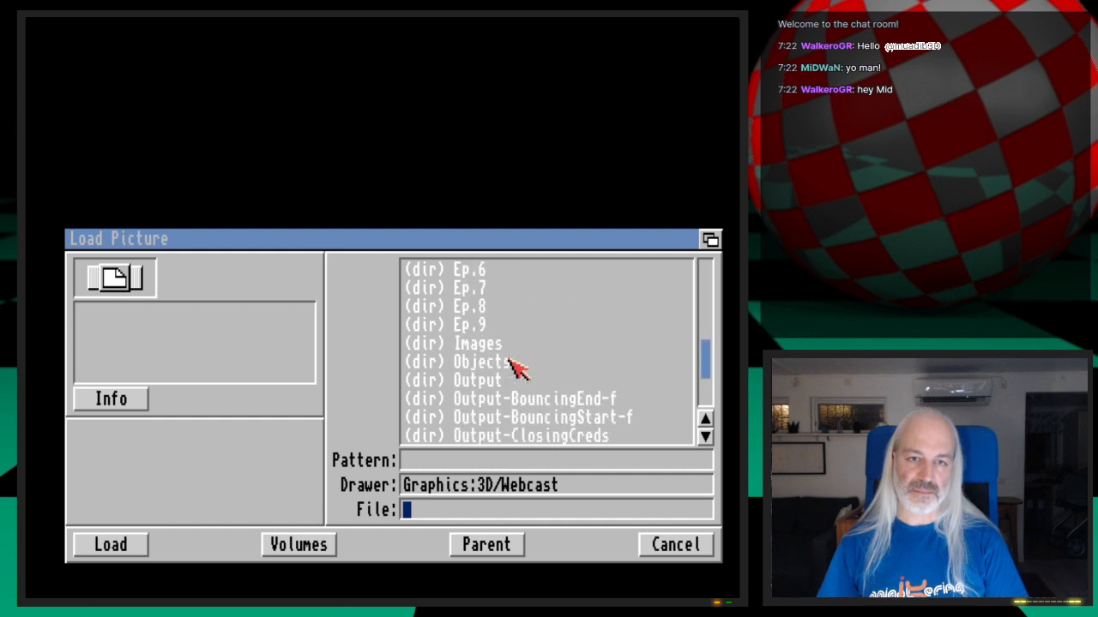
scroll(510, 343, "up", 10)
scroll(514, 403, "down", 5)
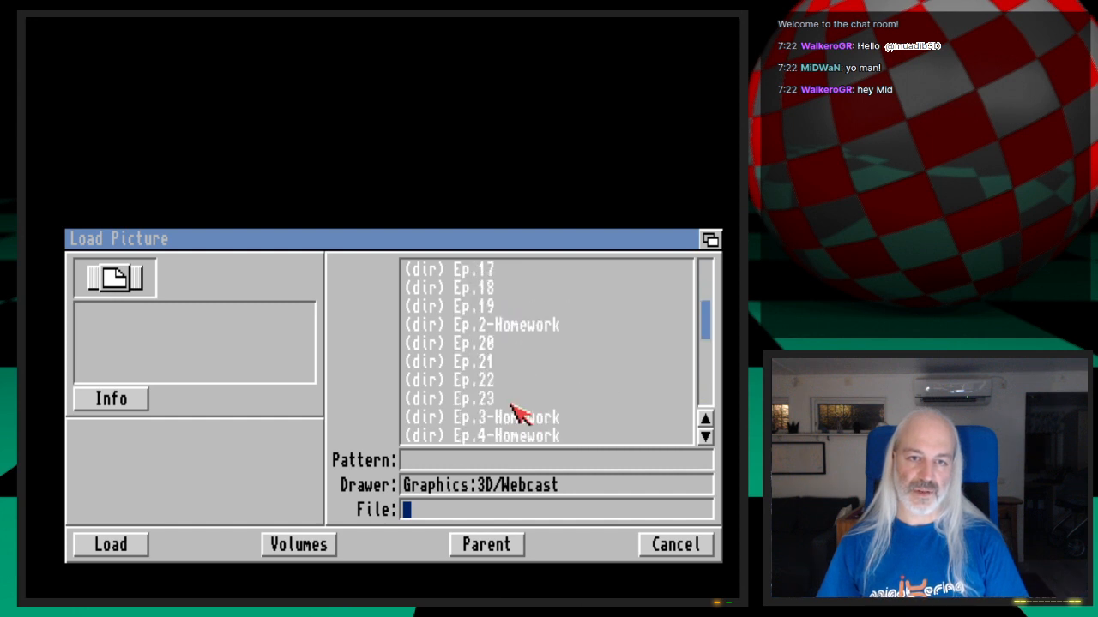
left_click(513, 398)
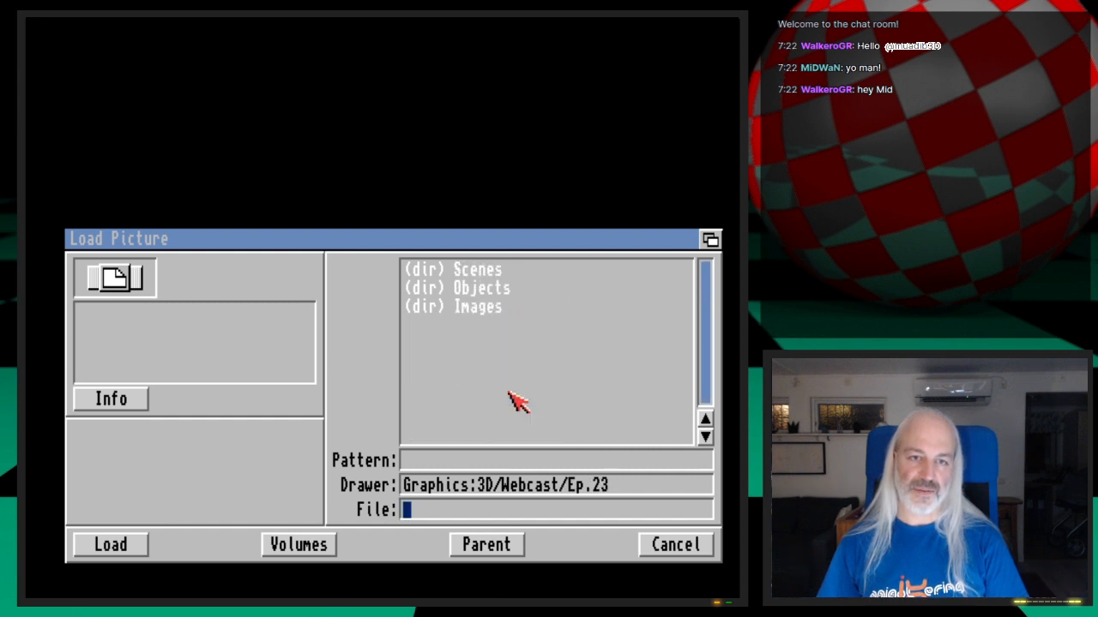
left_click(499, 309)
left_click(502, 309)
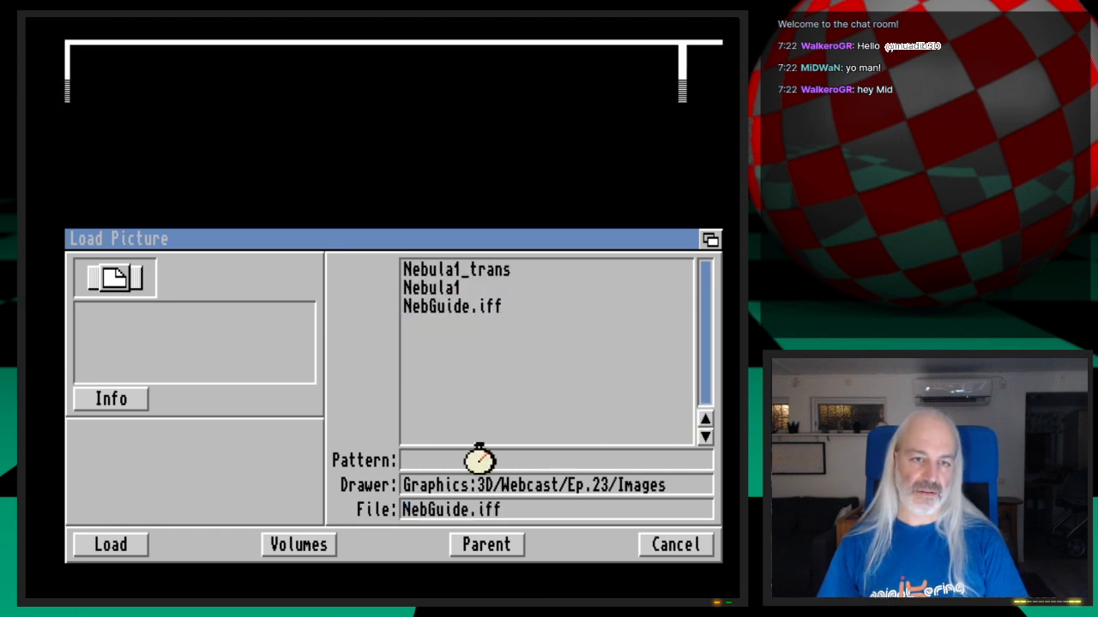
Examine the guide image's numbered sections and outer borders across the full page
key("space")
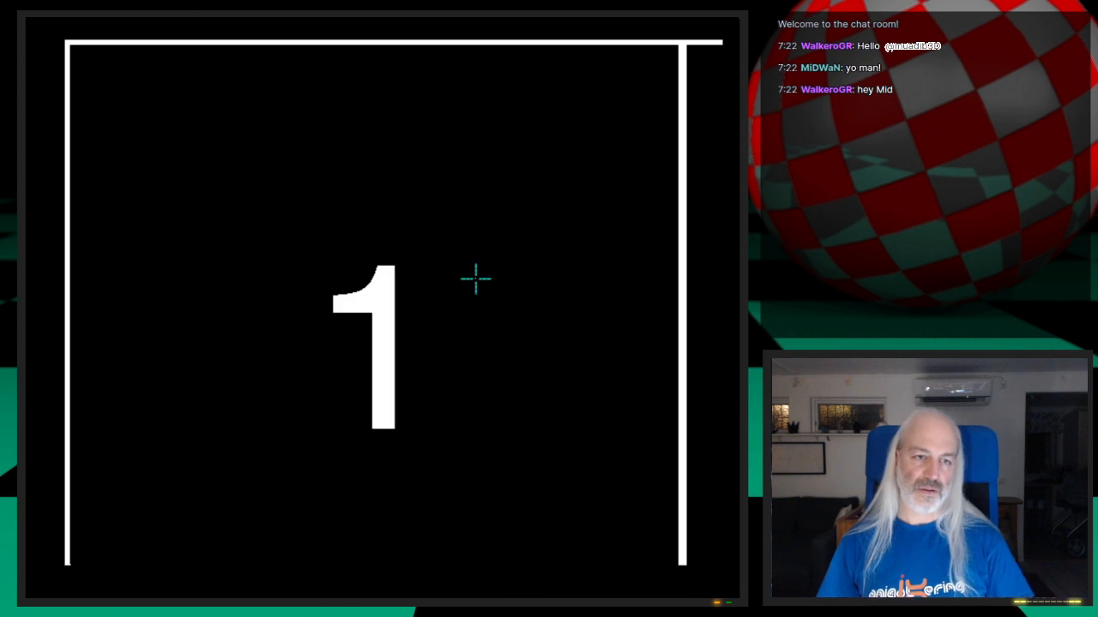
key("Left")
key("Up")
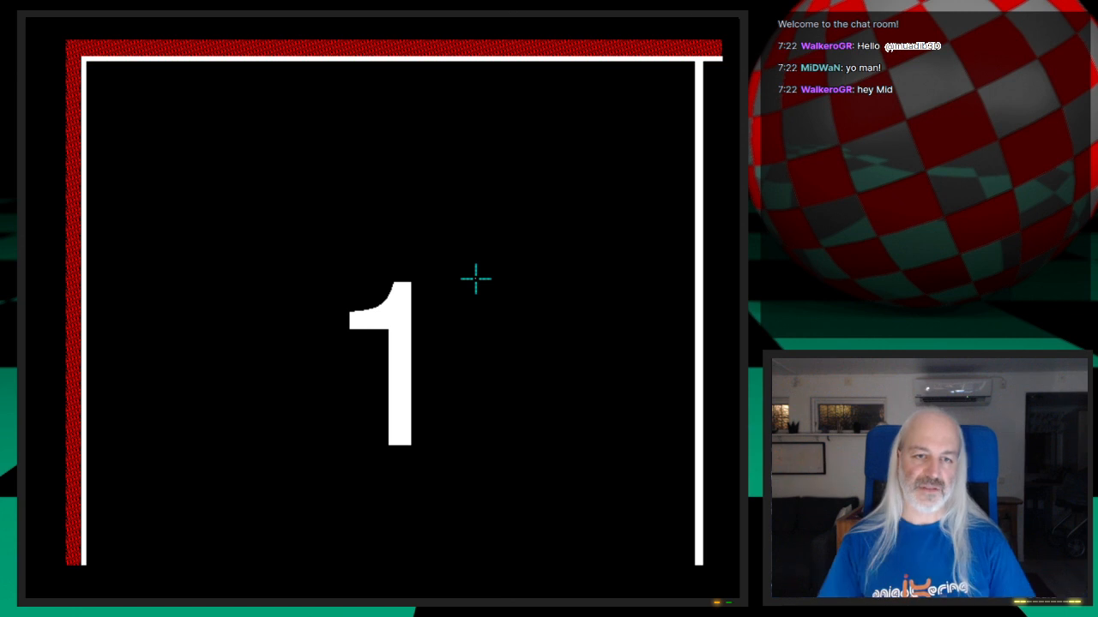
key("Down")
key("Down")
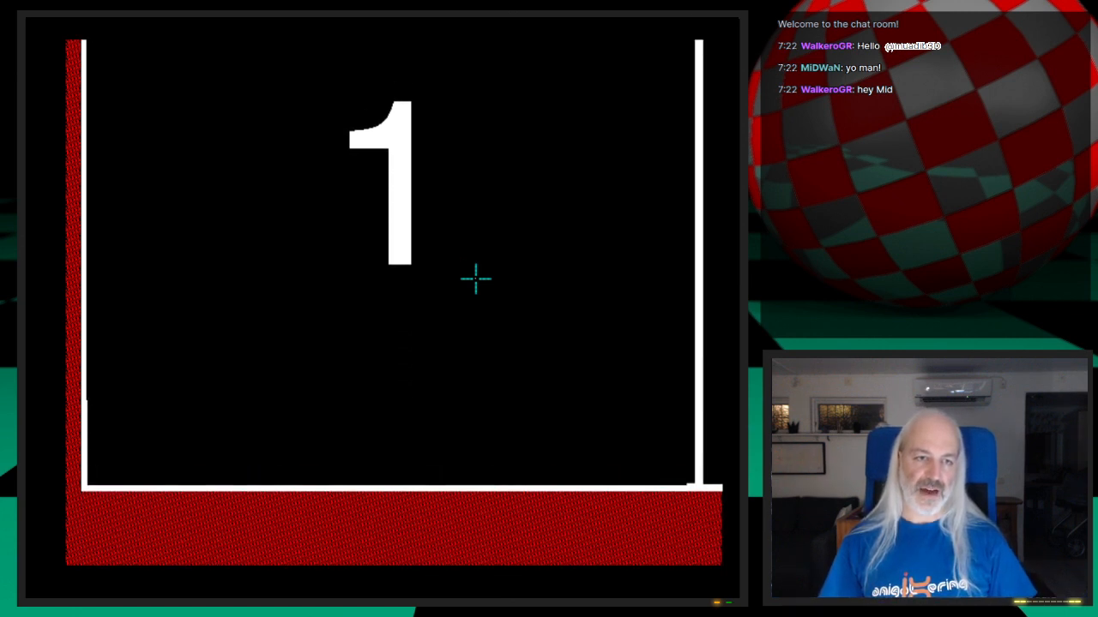
key("Right")
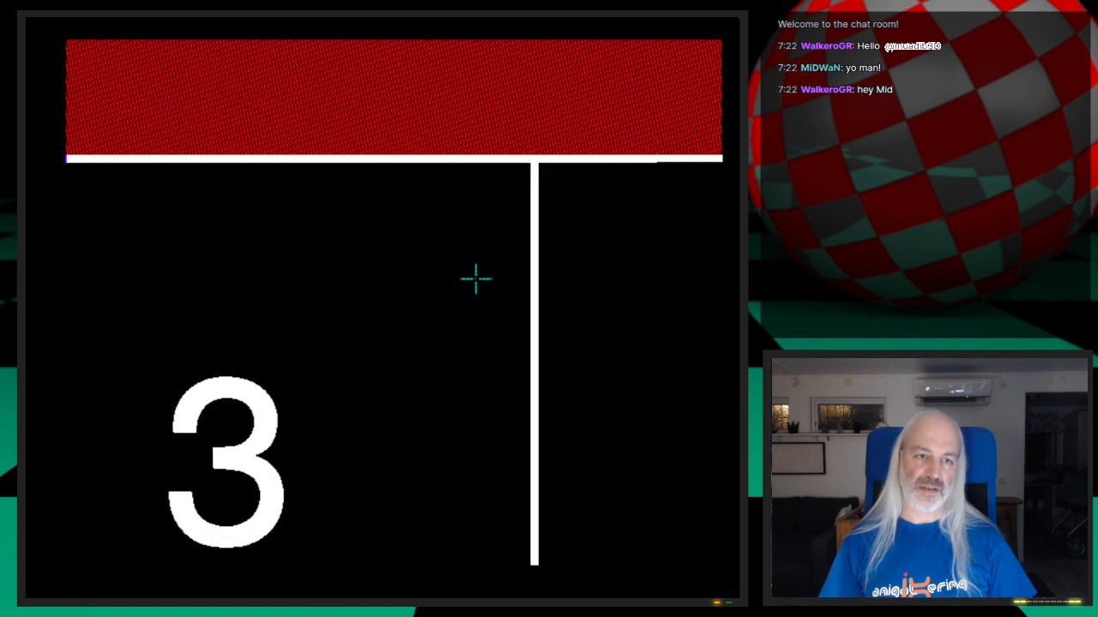
key("Left")
key("Down")
key("Down")
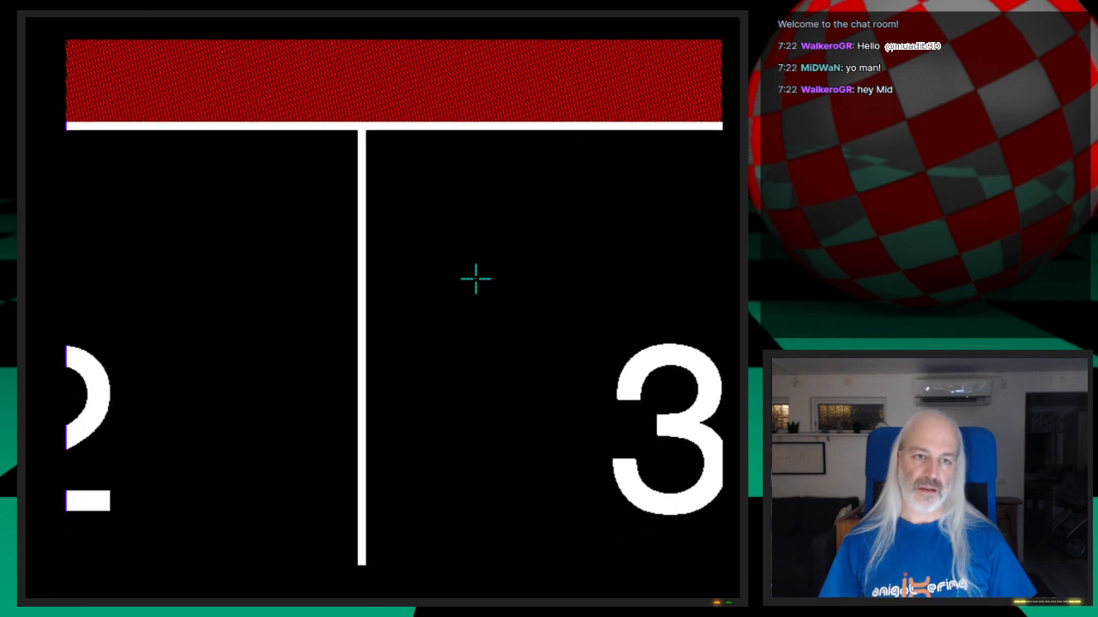
key("Left")
key("Down")
Quit Brilliance and return to LightWave Layout
key("F10")
left_click(151, 553)
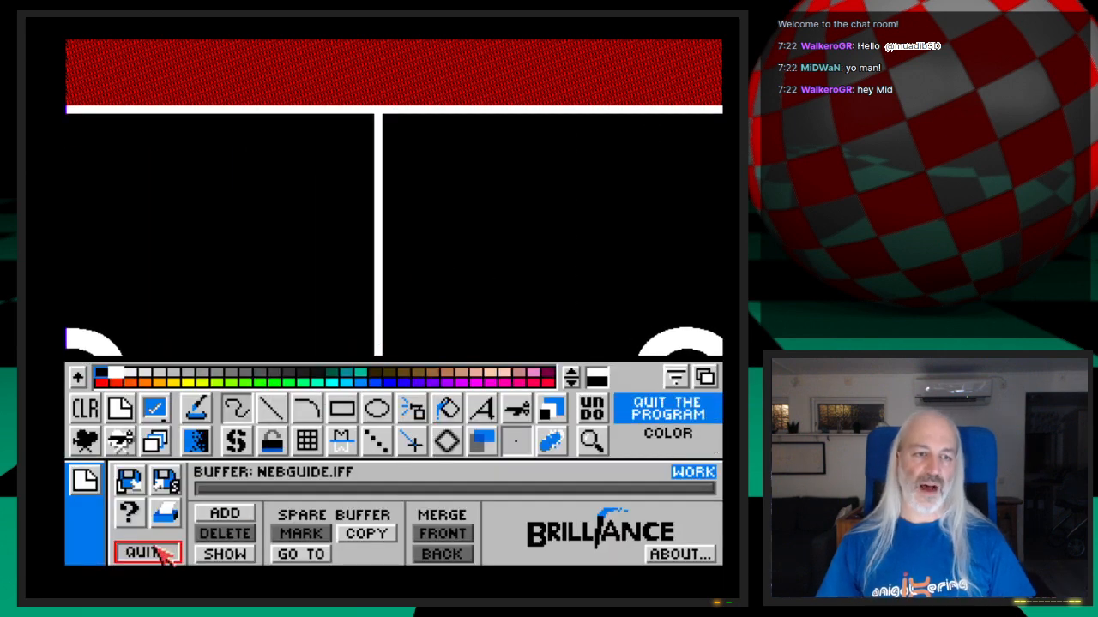
left_click(147, 544)
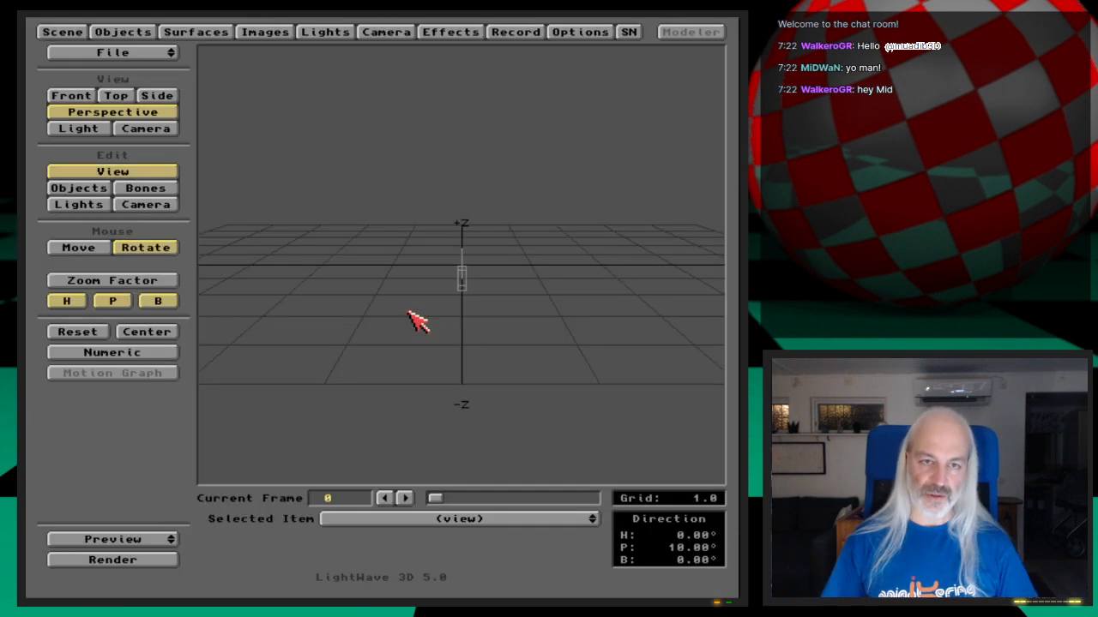
Load the scene file Nebula1 from 3D:Webcast/Ep.23/Scenes
left_click(161, 53)
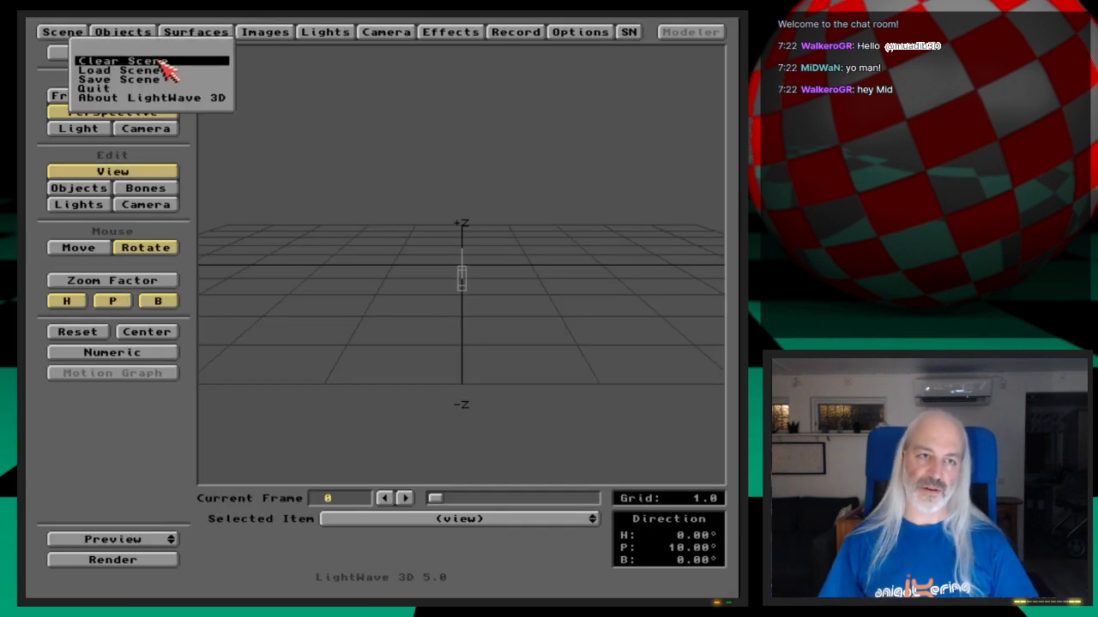
left_click(167, 70)
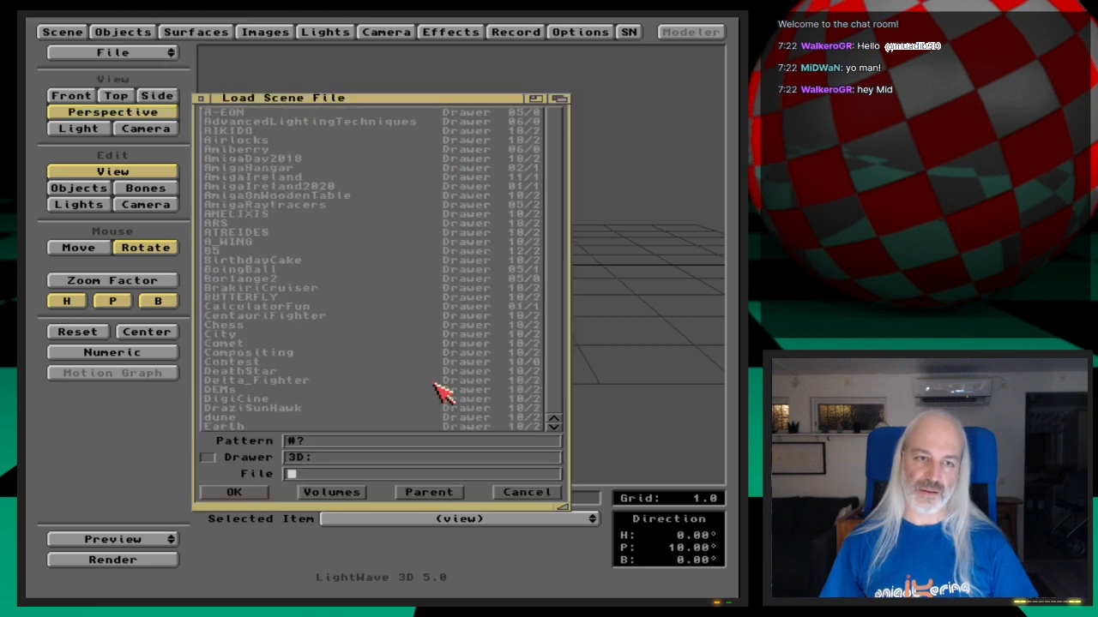
type("we")
key("Down")
key("Return")
key("Down")
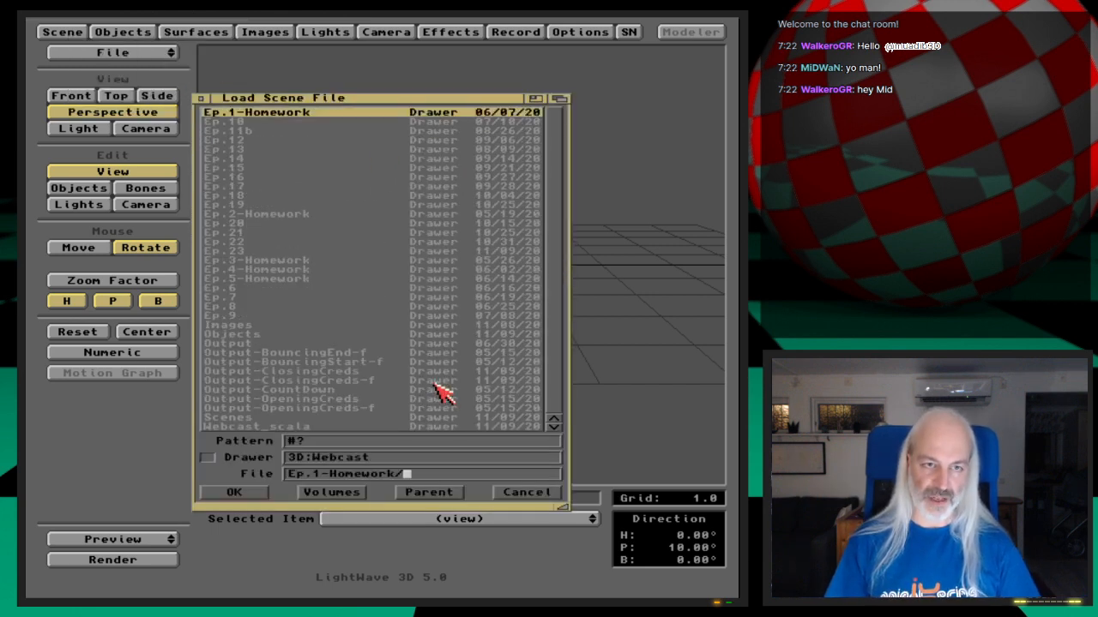
key("Down")
key("Down")
key("Down")
key("Down")
key("Down")
key("Down")
key("Down")
key("Down")
key("Down")
key("Down")
key("Down")
key("Down")
key("Down")
key("Down")
key("Down")
key("Return")
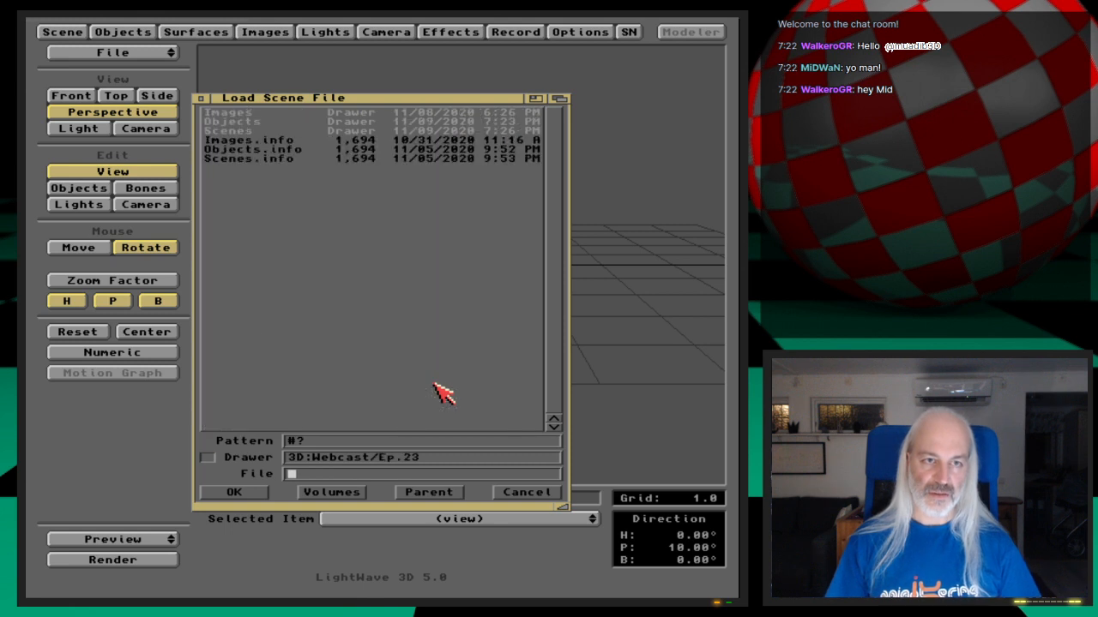
key("Down")
key("Down")
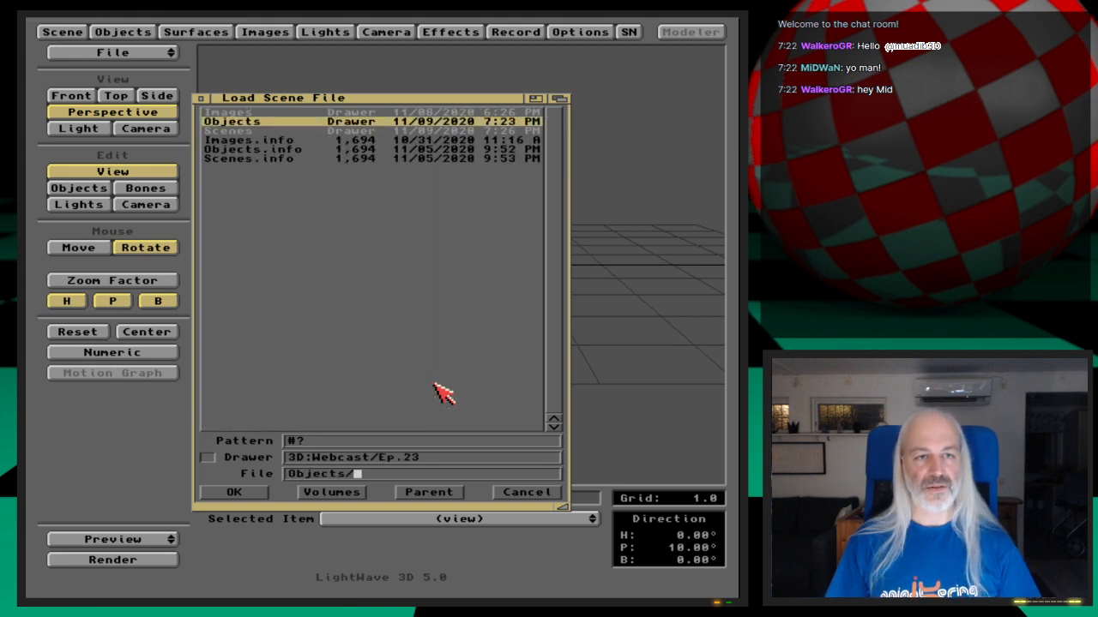
key("Down")
key("Return")
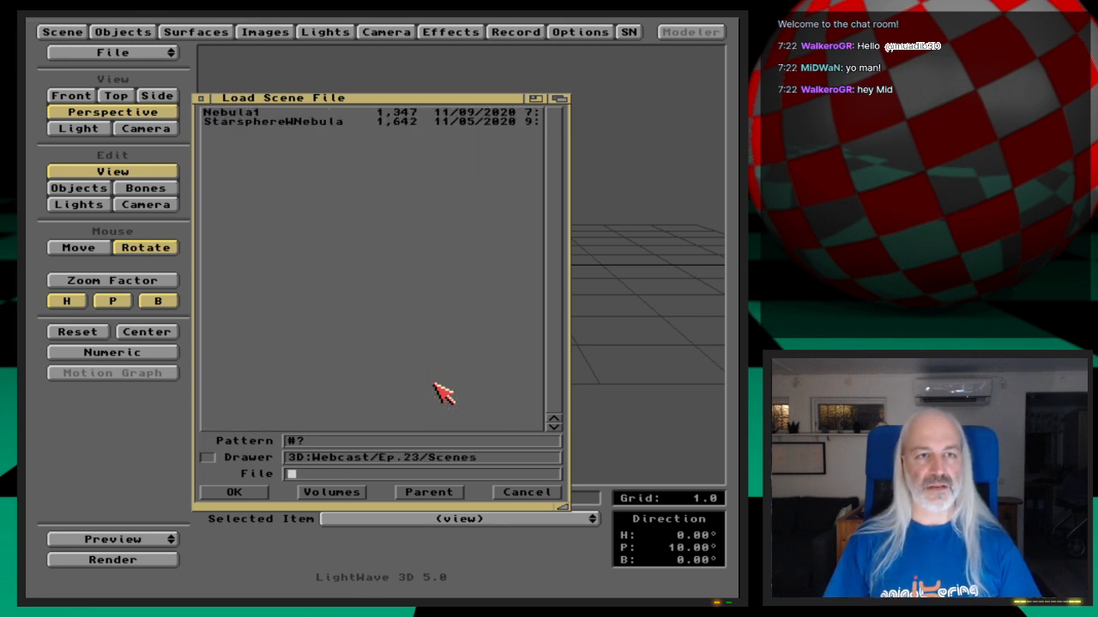
key("Down")
key("Return")
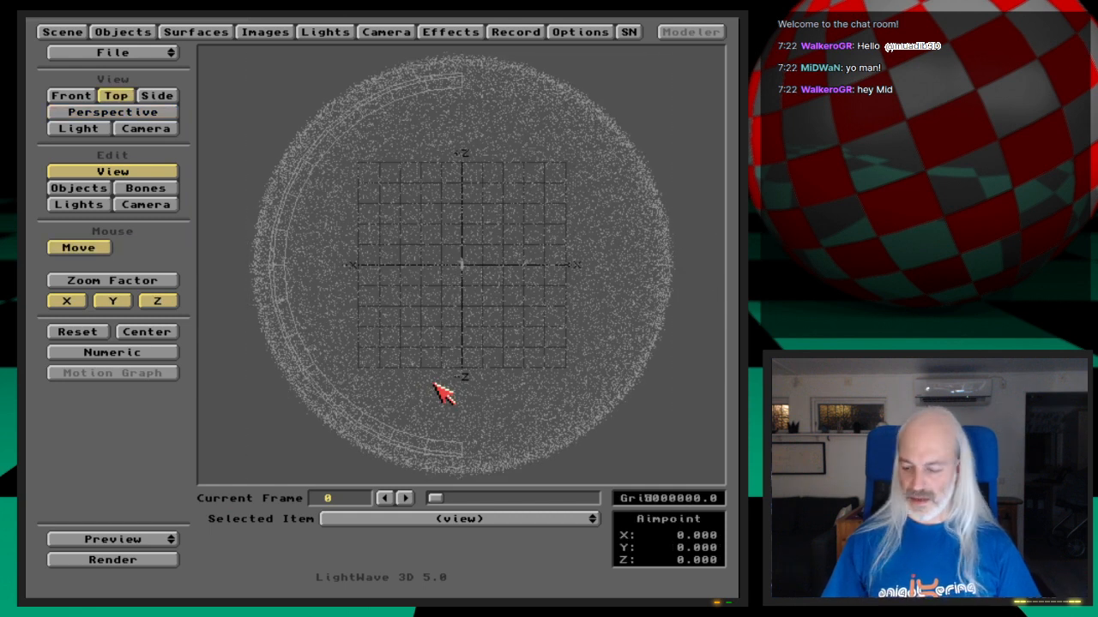
In the camera view, key the camera's starting direction, rotate its heading to -174° and create a key at frame 0
key("6")
left_click(159, 205)
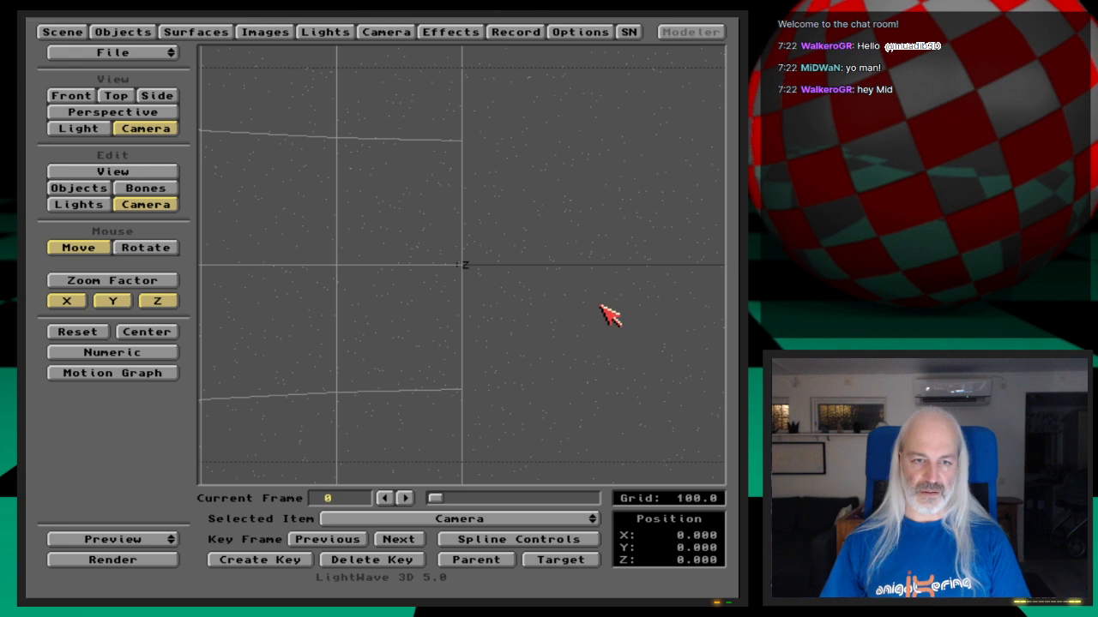
key("Return")
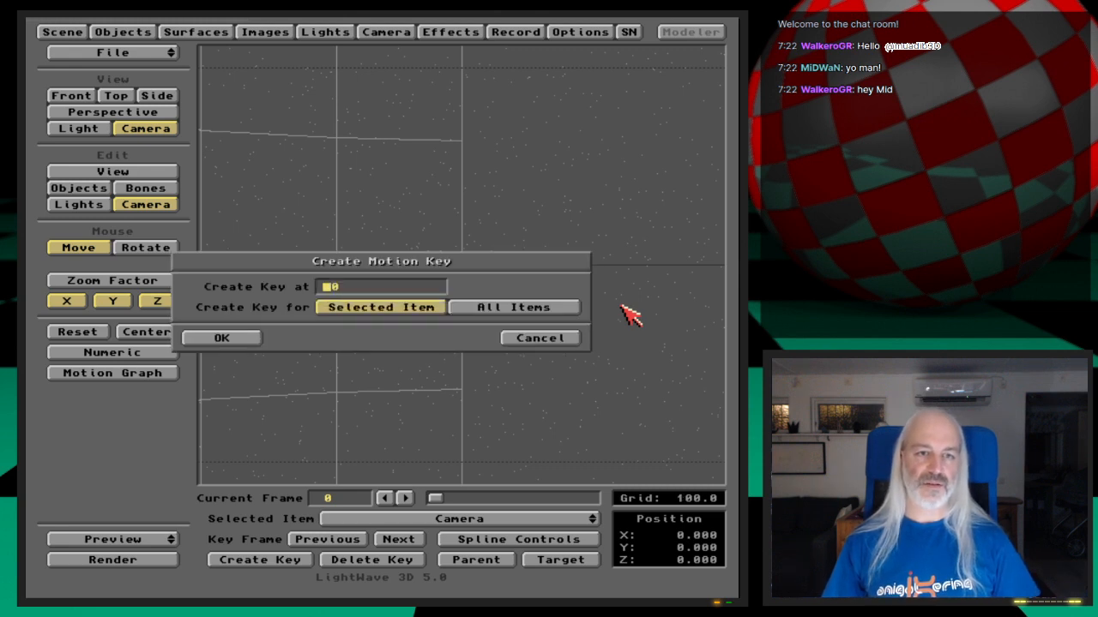
key("Return")
key("y")
left_click_drag(653, 304, 398, 265)
key("Return")
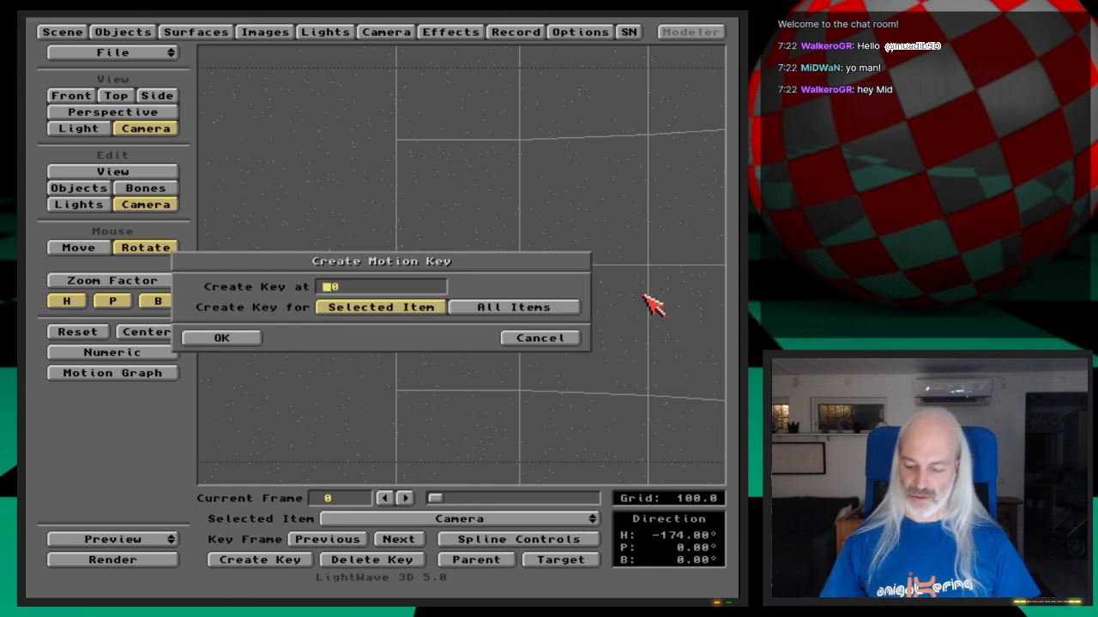
key("Return")
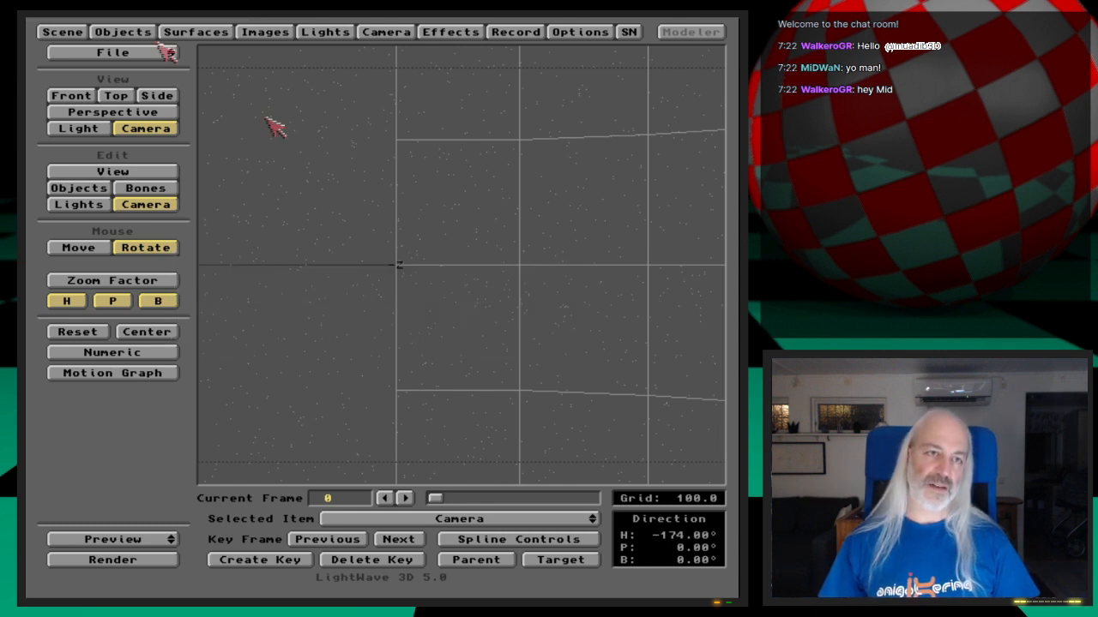
Check the scene's frame range and save the scene as Nebula1 in 3D:Webcast/Ep.23/Scenes
left_click(69, 33)
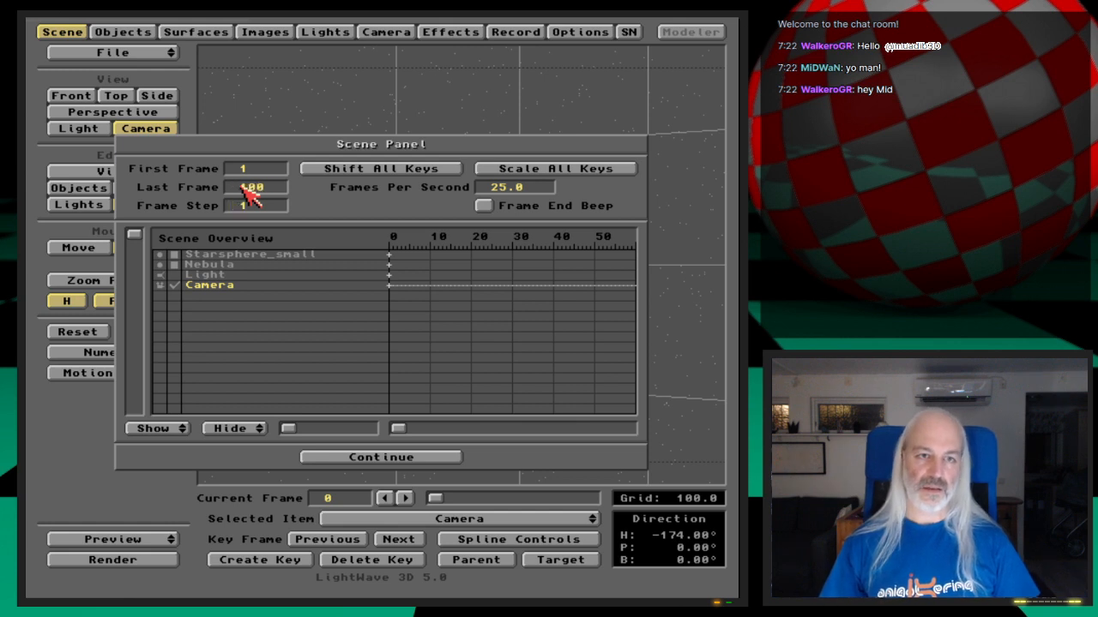
key("Return")
key("s")
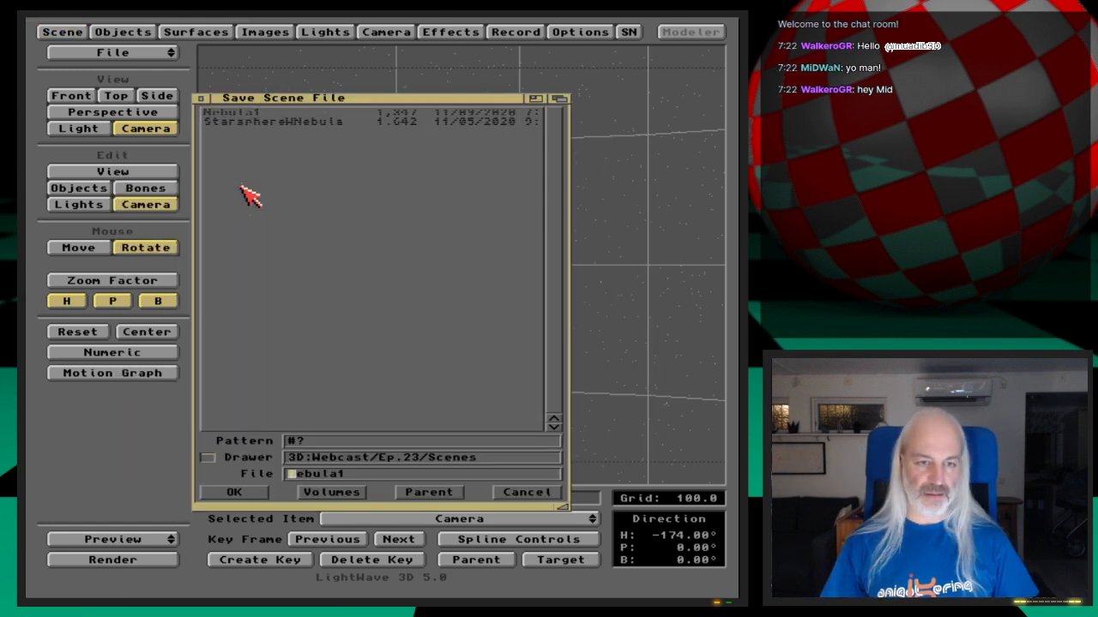
key("Return")
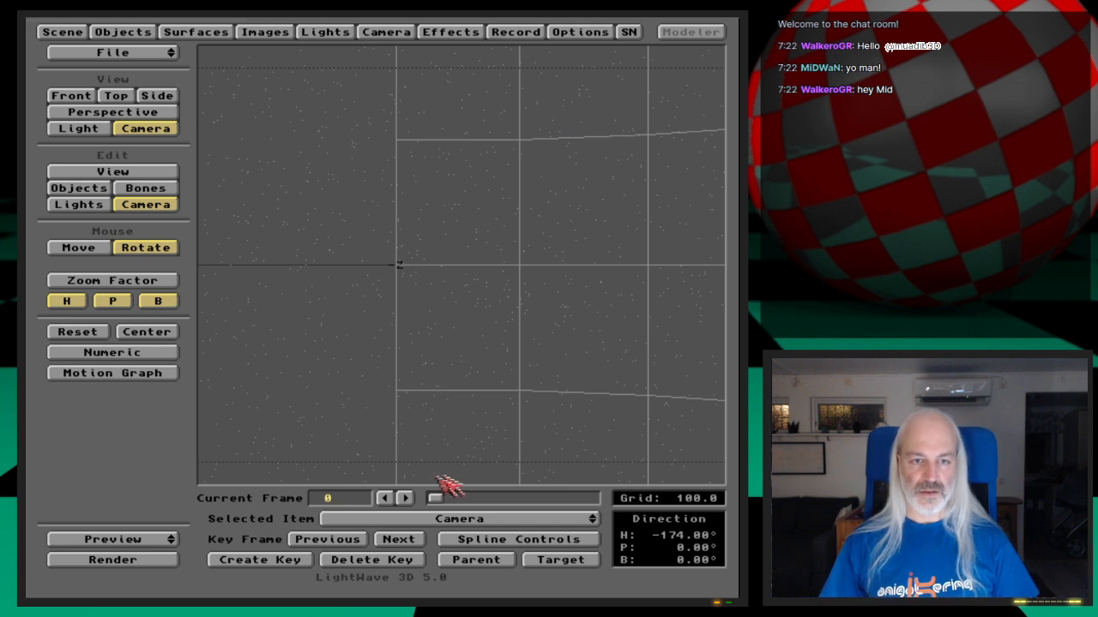
Go to frame 51 and set the camera's zoom factor to about 1.645 to widen the view of the nebula backdrop
left_click_drag(439, 500, 520, 497)
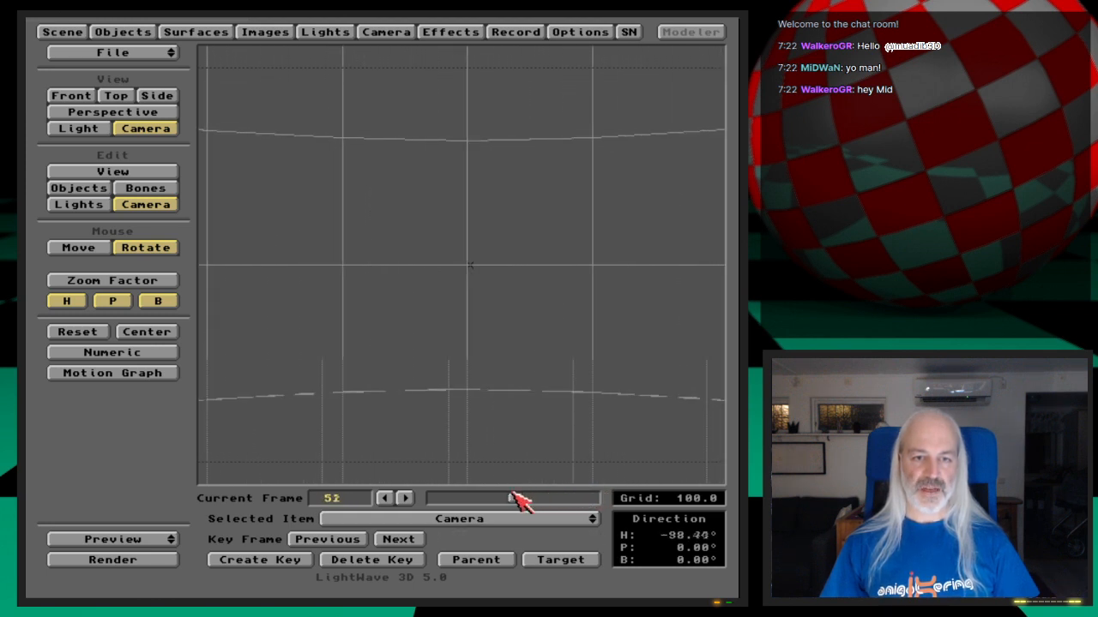
left_click(171, 279)
left_click_drag(561, 312, 549, 309)
left_click_drag(457, 265, 459, 265)
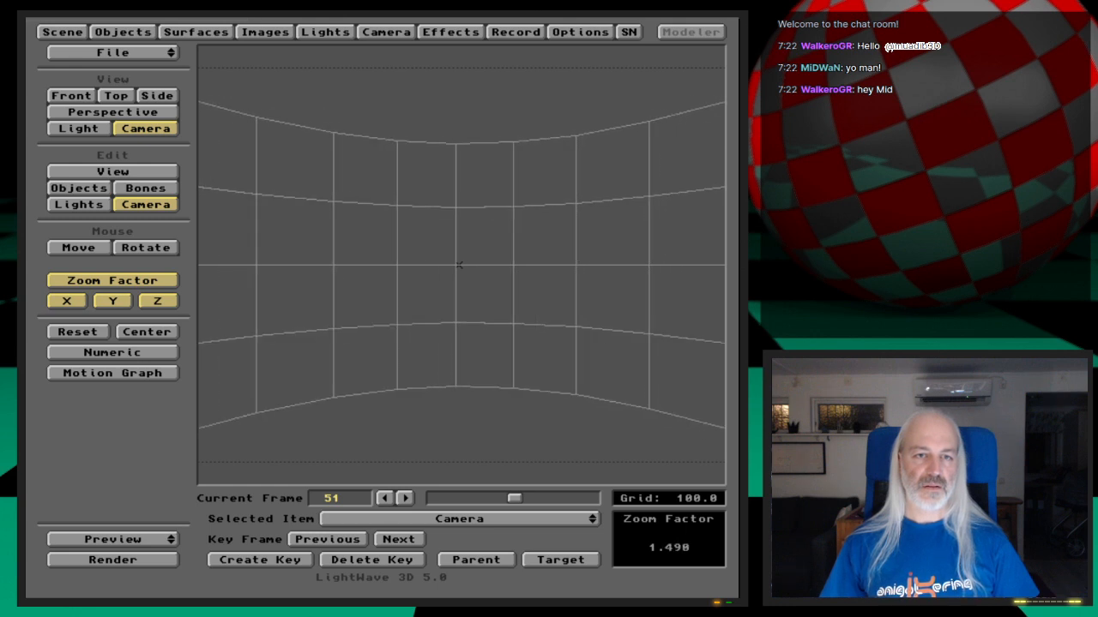
left_click_drag(547, 311, 558, 311)
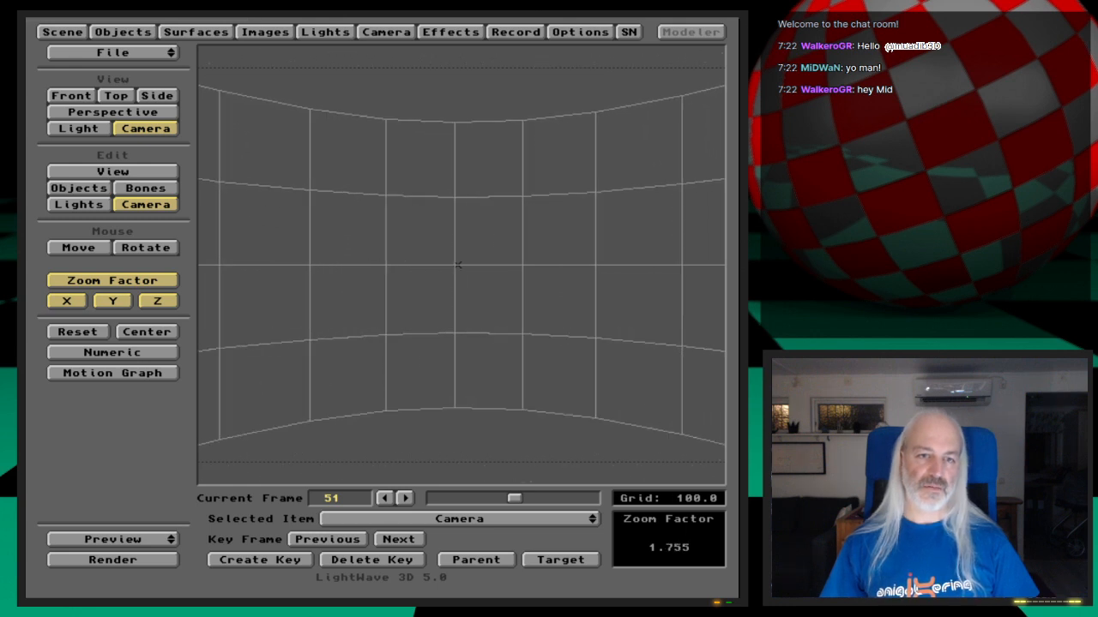
left_click_drag(458, 266, 459, 266)
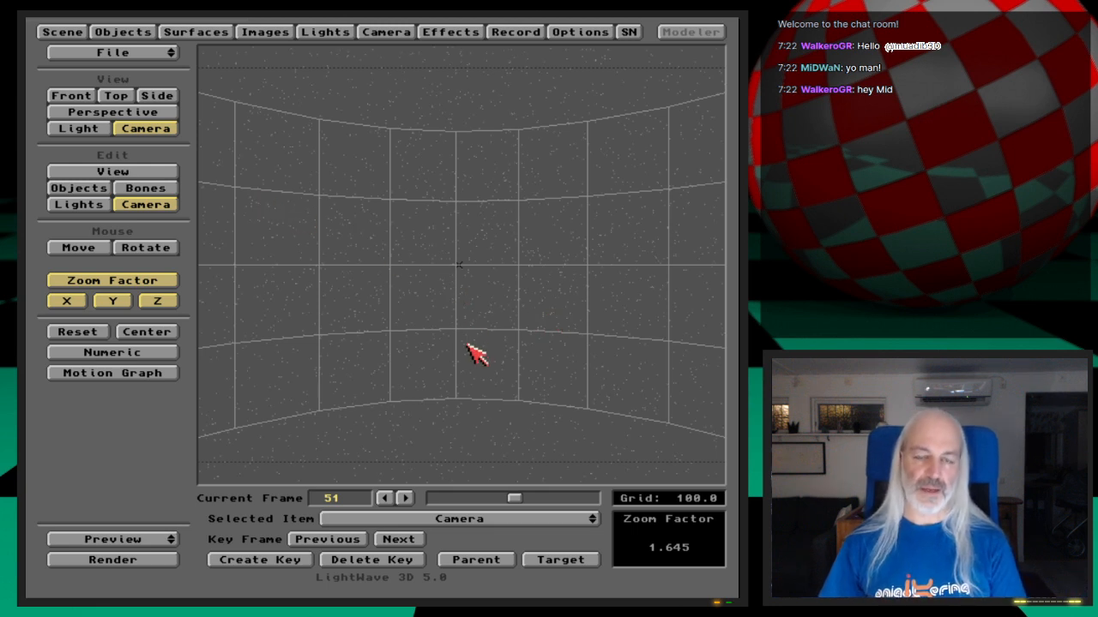
Render frame 51 to inspect the nebula backdrop against the stars, and close the rendered image
key("F9")
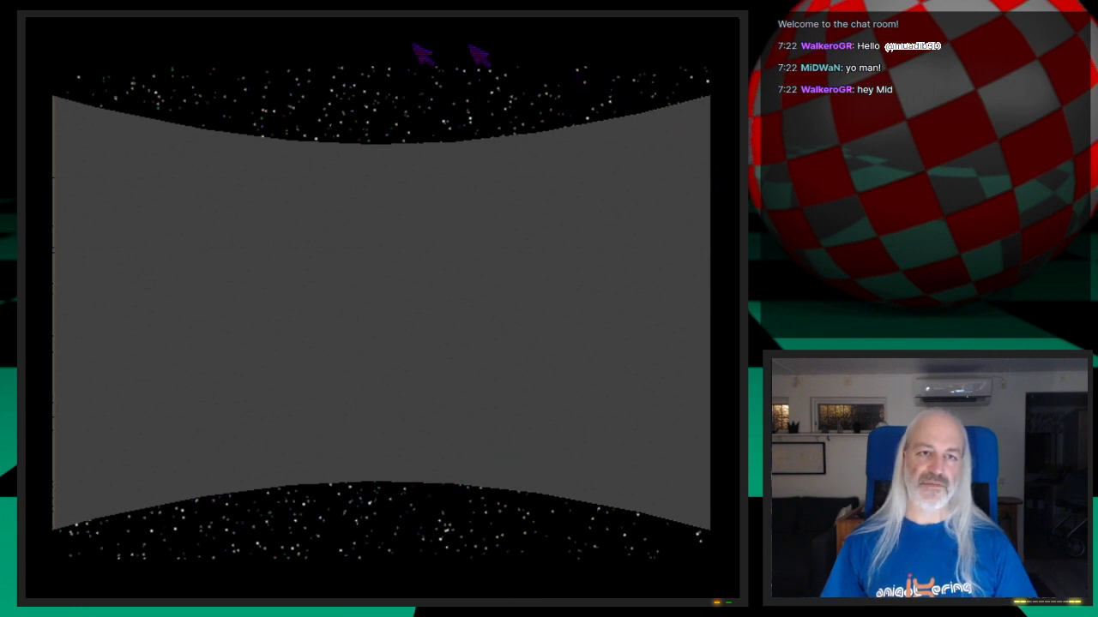
key("Escape")
key("Escape")
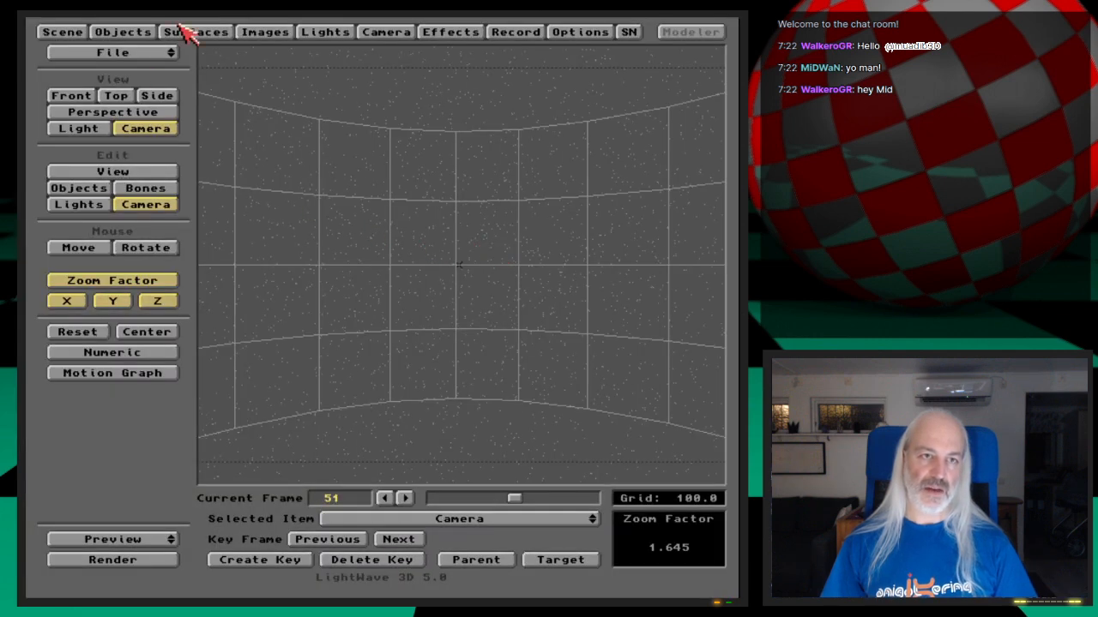
Load the image NebGuide.iff from 3D:Webcast/Ep.23/Images into the scene
left_click(188, 33)
left_click(286, 33)
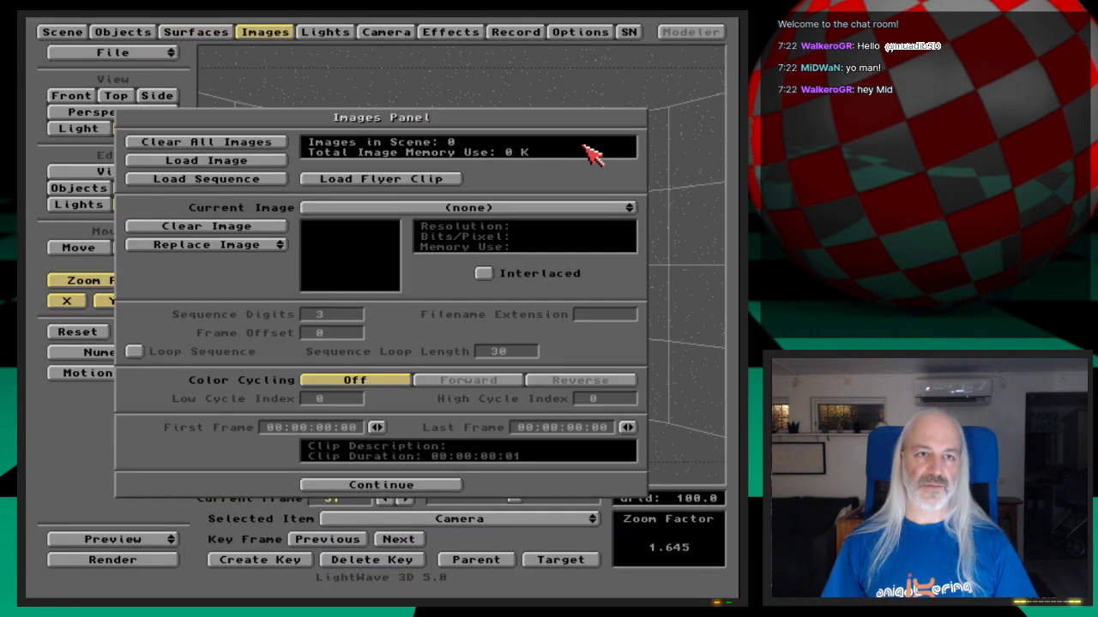
left_click(256, 162)
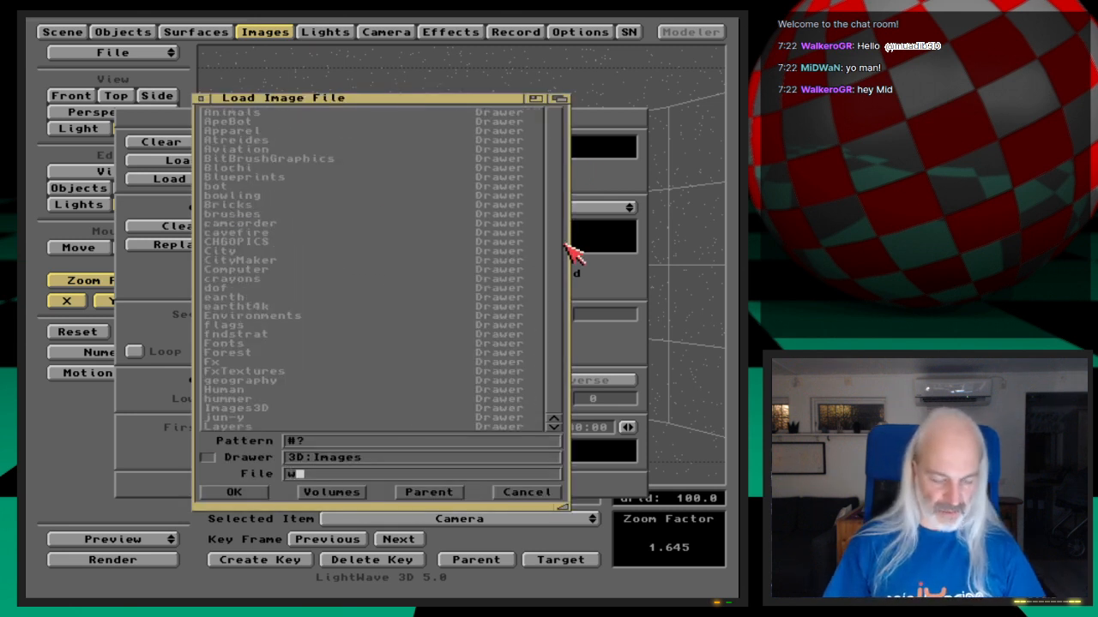
key("BackSpace")
key("super+p")
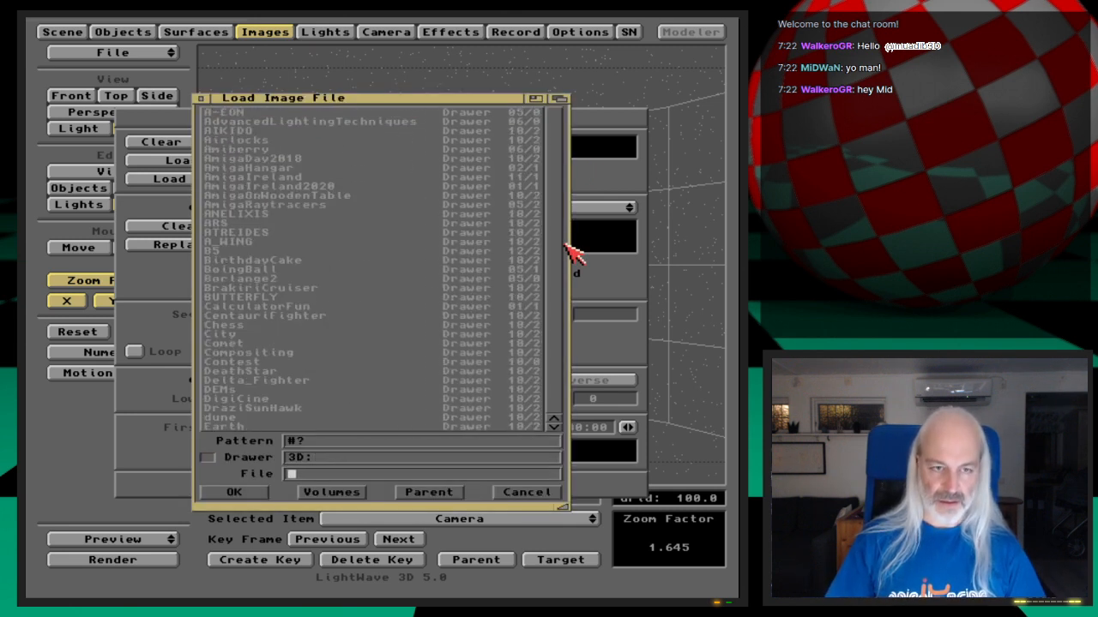
key("Down")
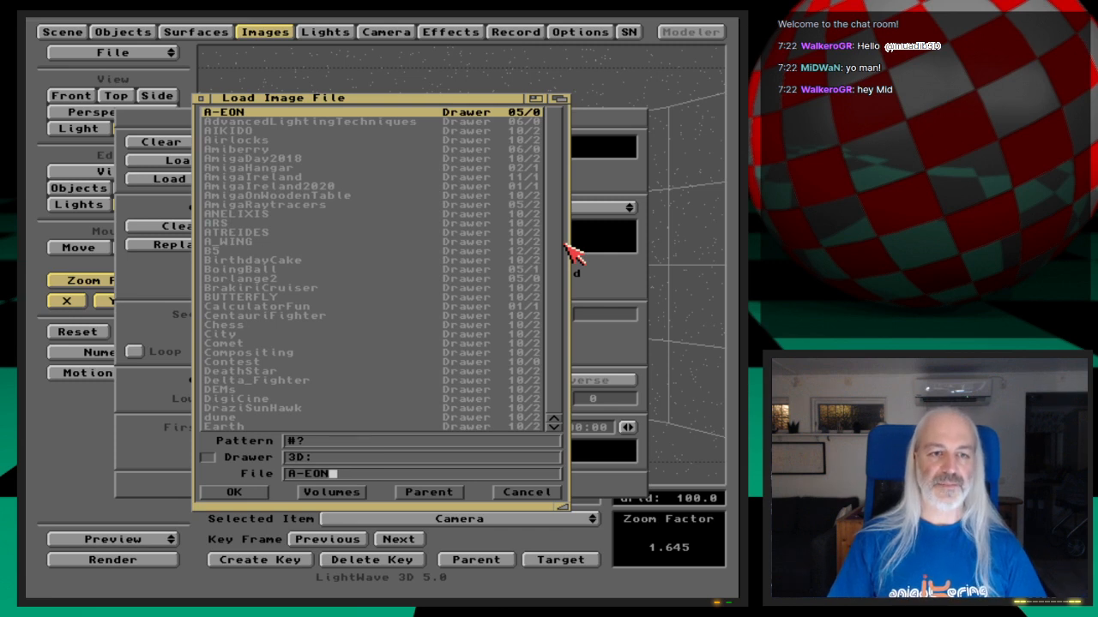
key("w")
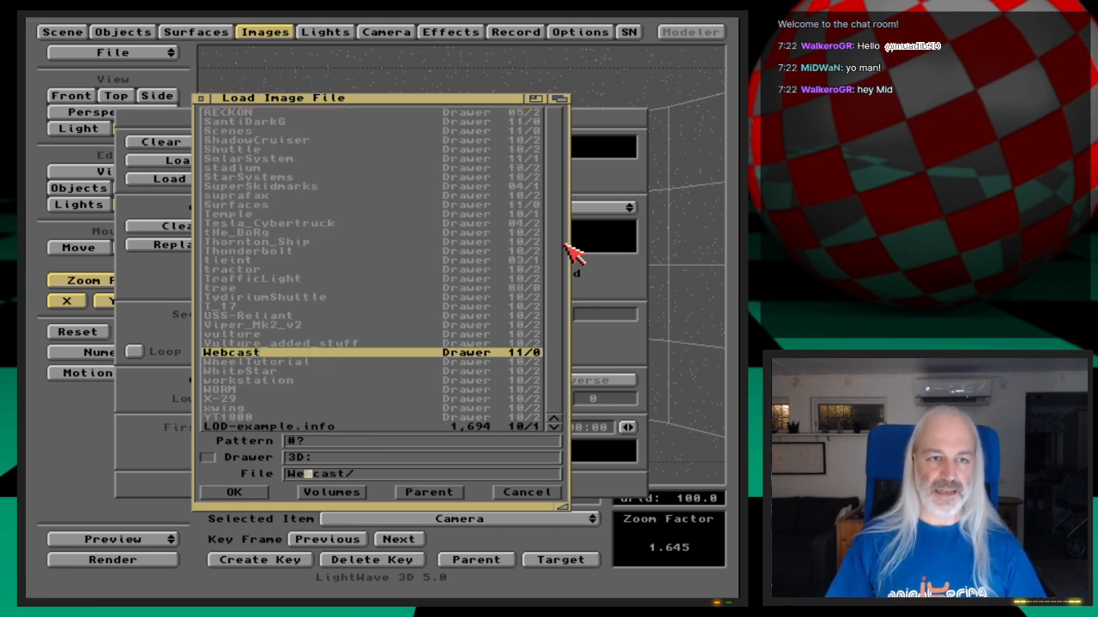
key("Return")
key("e")
key("Down")
key("Down")
key("Down")
key("Down")
key("Down")
key("Down")
key("Down")
key("Down")
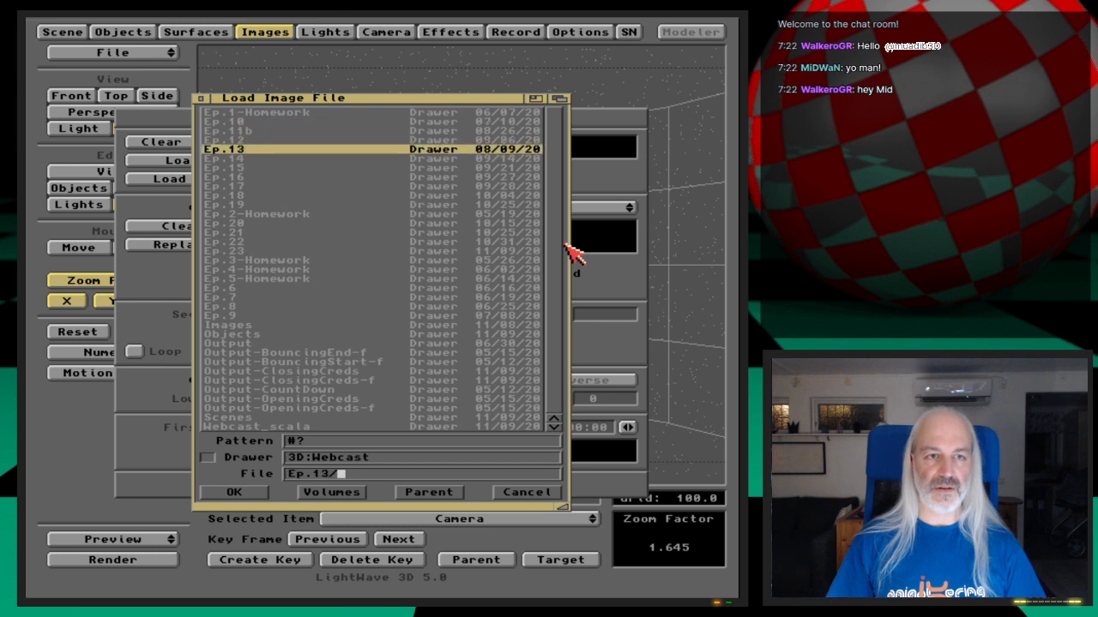
key("Down")
key("Down")
key("Down")
key("Down")
key("Down")
key("Down")
key("Down")
key("Return")
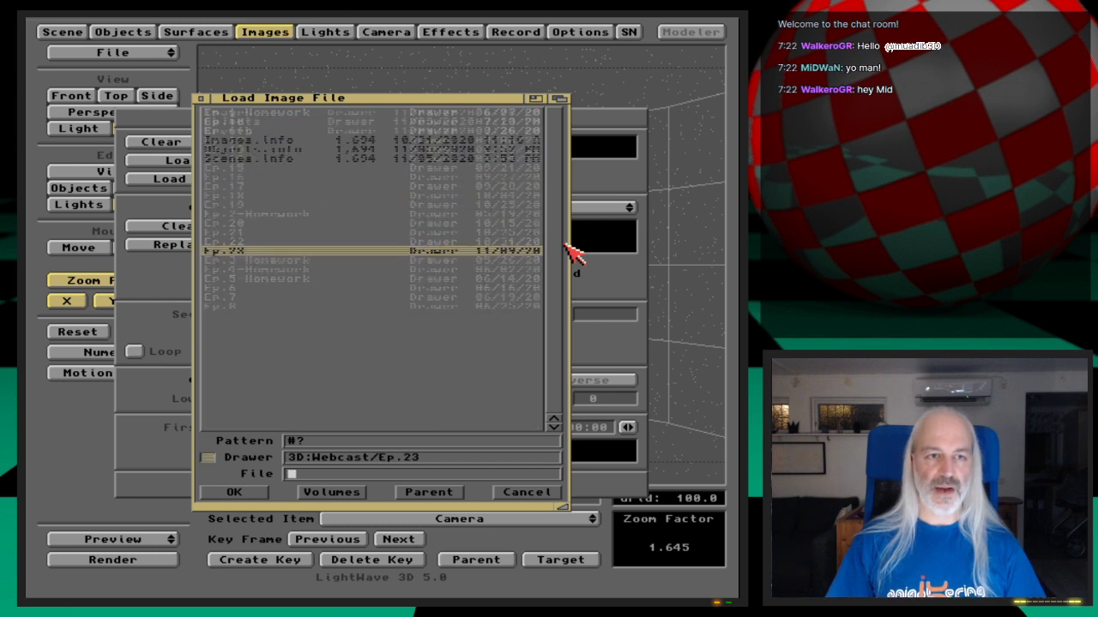
key("Down")
key("Return")
key("Down")
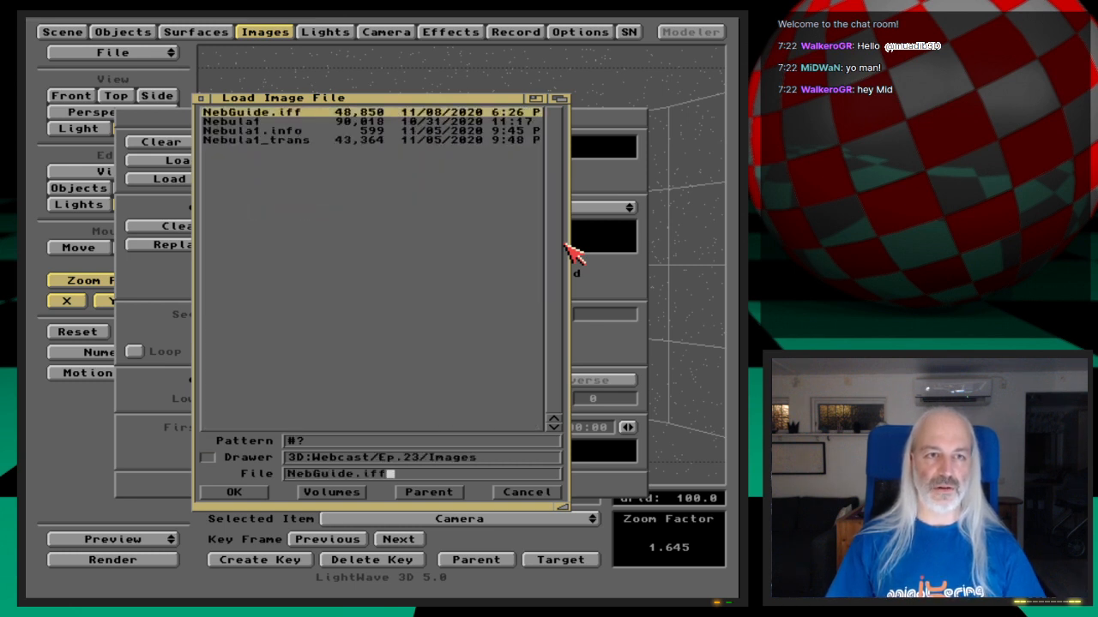
key("Return")
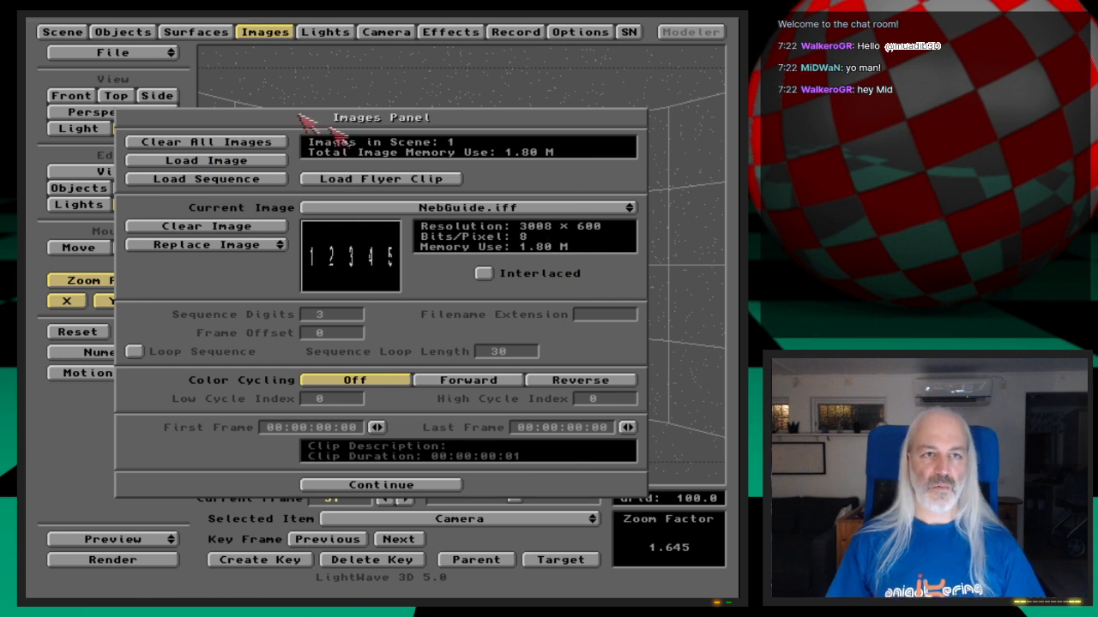
Set the Nebula surface's luminosity to 100% and its diffuse level to 0%
left_click(225, 38)
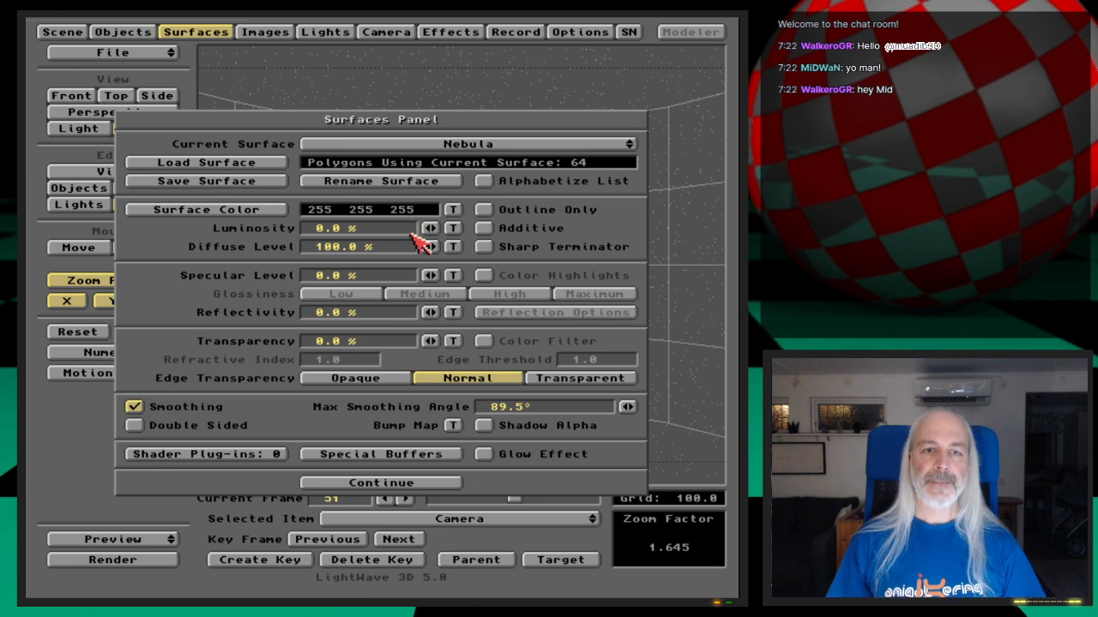
left_click(488, 144)
left_click_drag(431, 232, 427, 243)
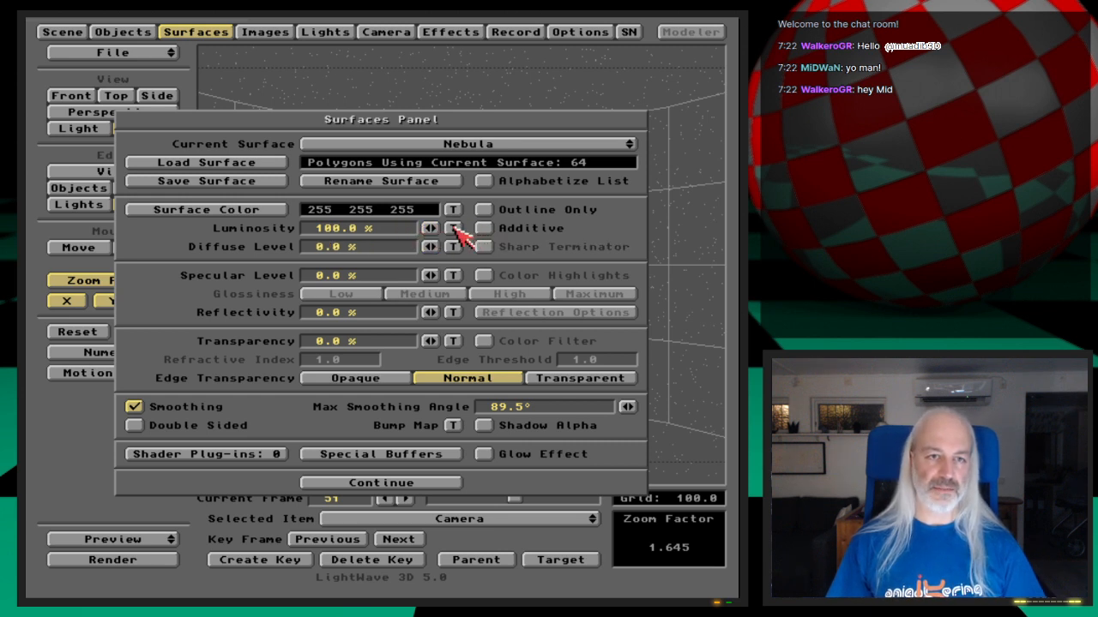
Give the Nebula surface's color a cylindrical image map of NebGuide.iff on the Y axis with height repeat turned off
left_click(454, 210)
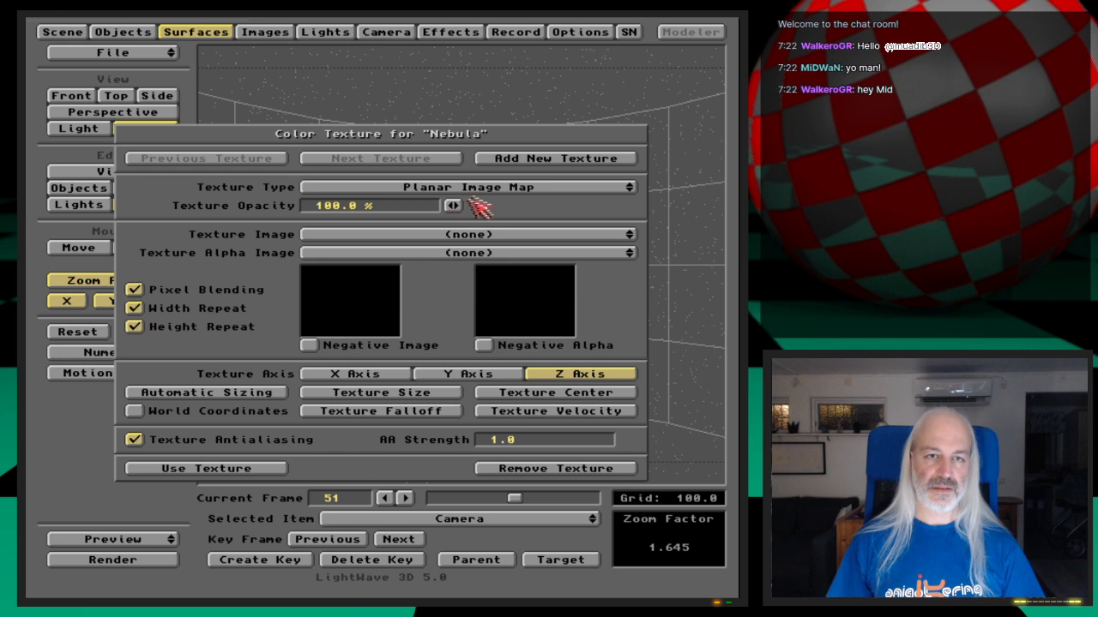
left_click(573, 470)
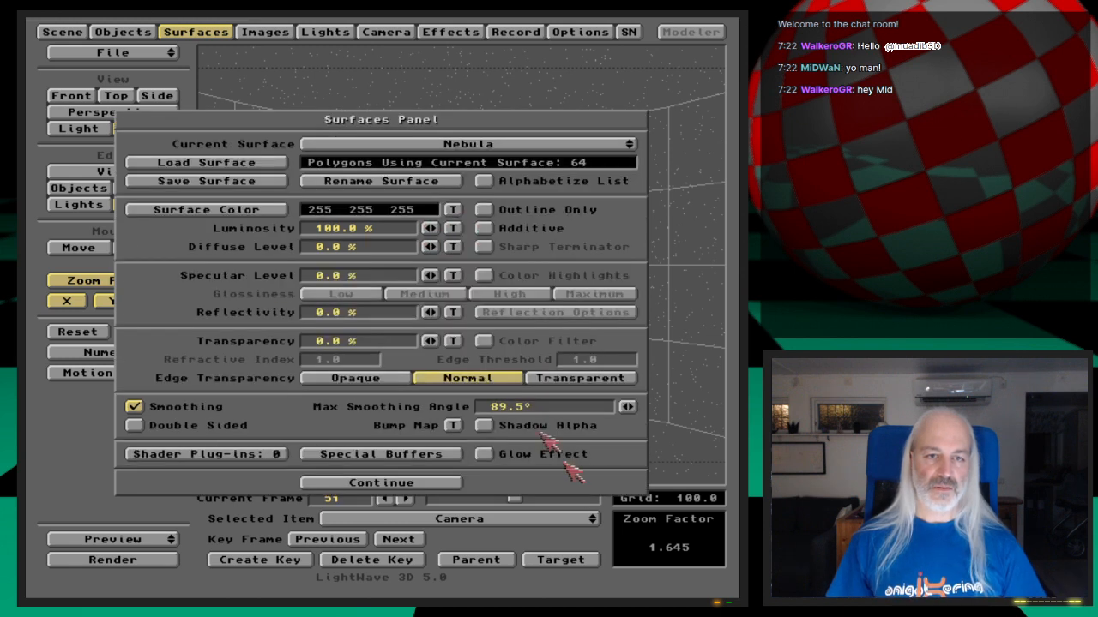
left_click(455, 211)
left_click_drag(502, 195, 593, 205)
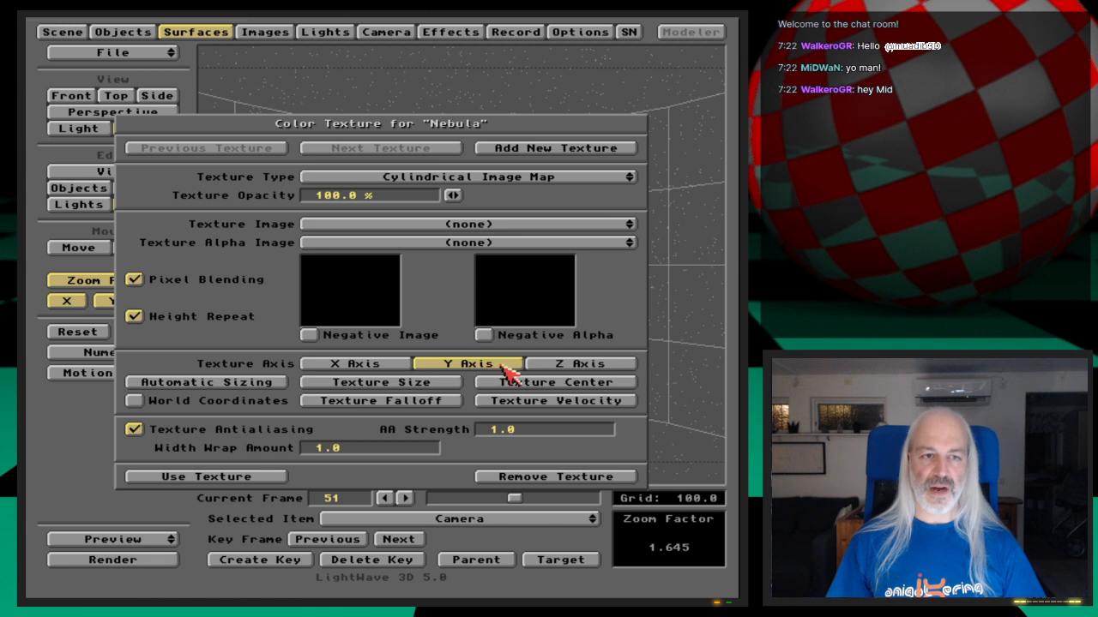
left_click(218, 320)
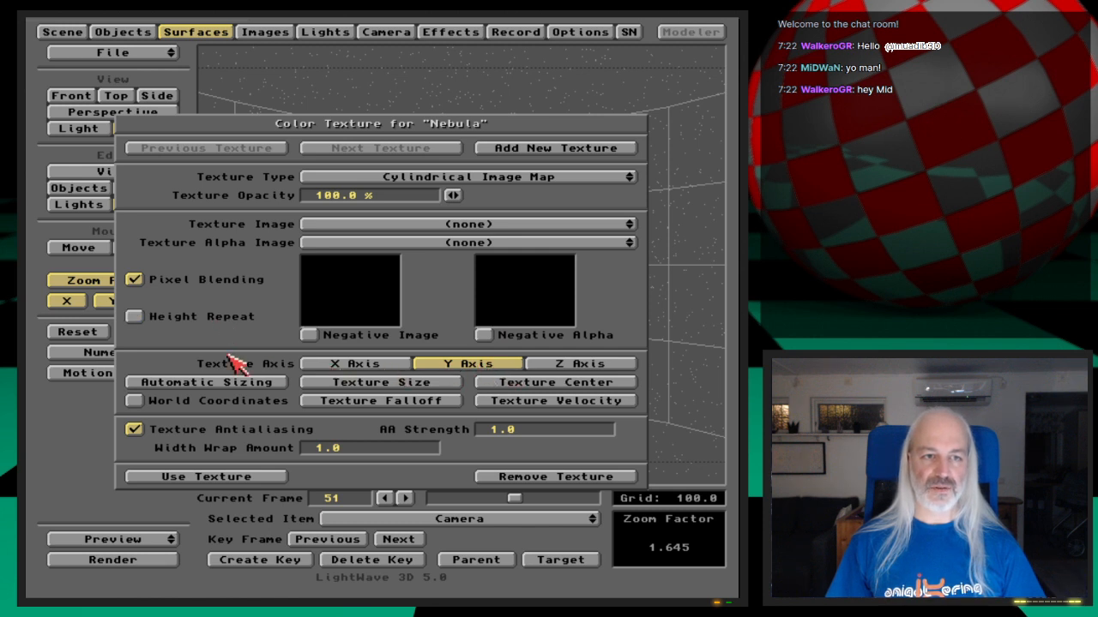
mouse_move(487, 226)
left_mouse_down()
mouse_move(497, 240)
mouse_move(489, 229)
left_mouse_up()
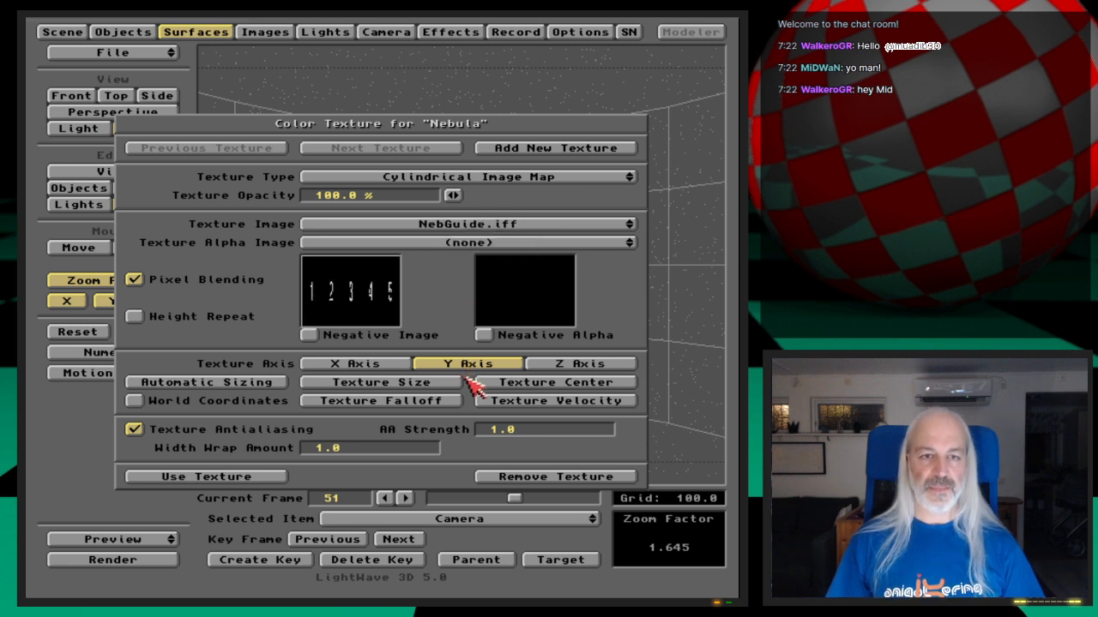
Automatically size the Nebula color texture, set its center X to 0 and width wrap amount to 2.0, and apply the texture
left_click(245, 383)
left_click(204, 337)
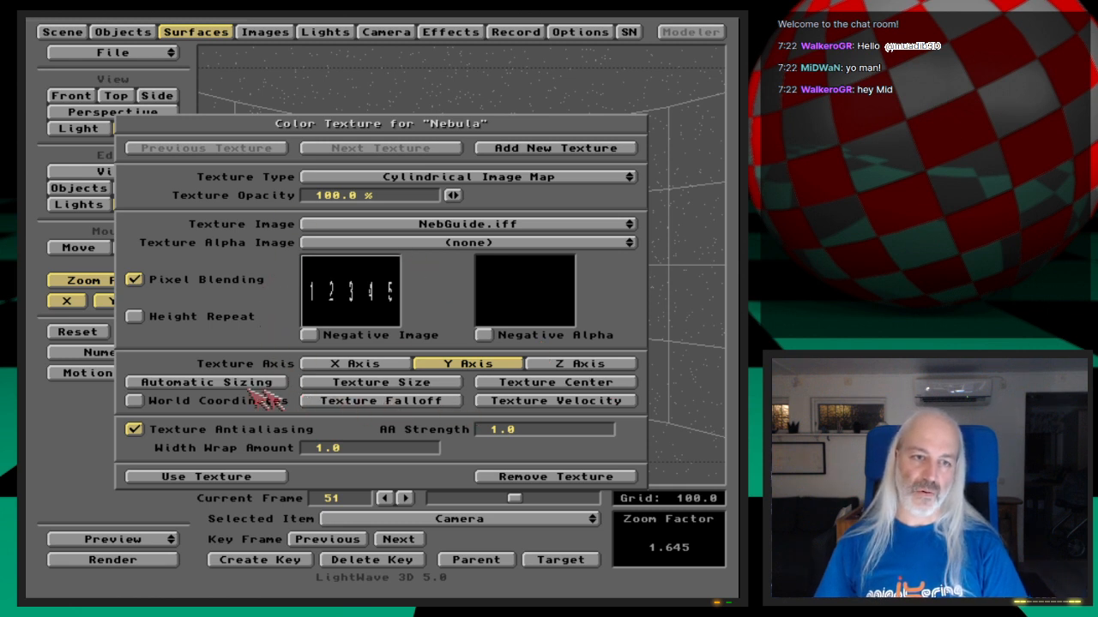
left_click(527, 383)
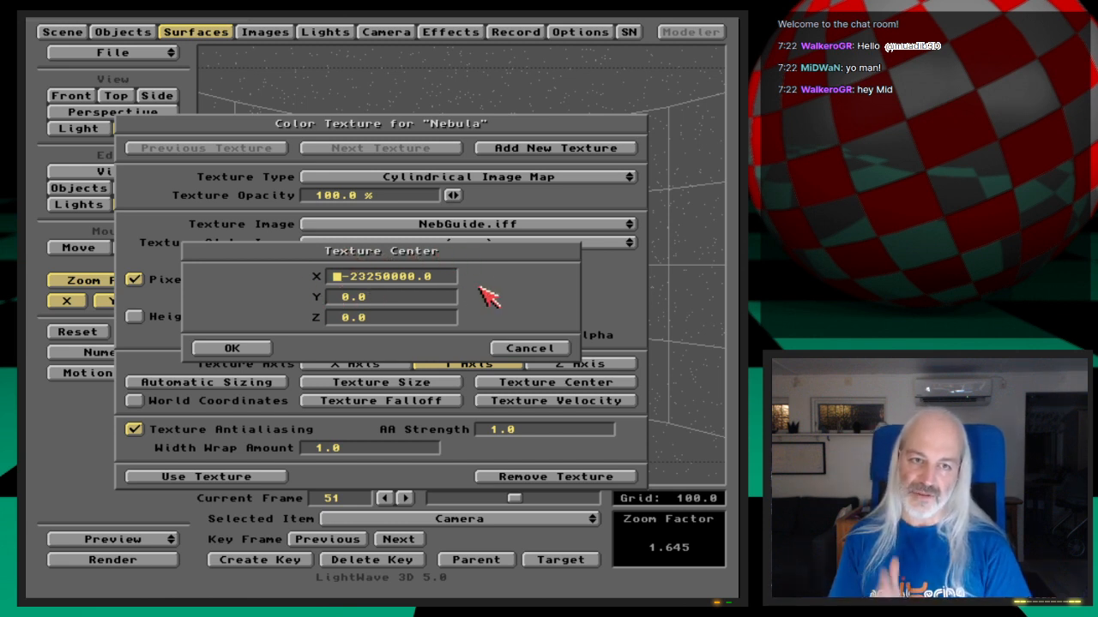
type("0")
key("Return")
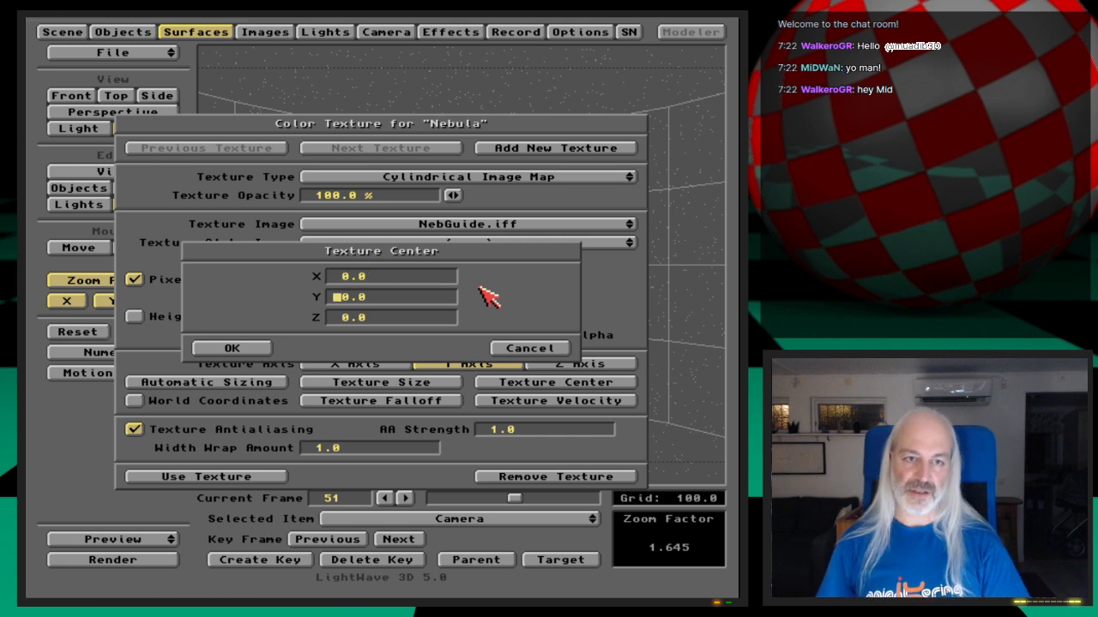
key("Return")
key("Return")
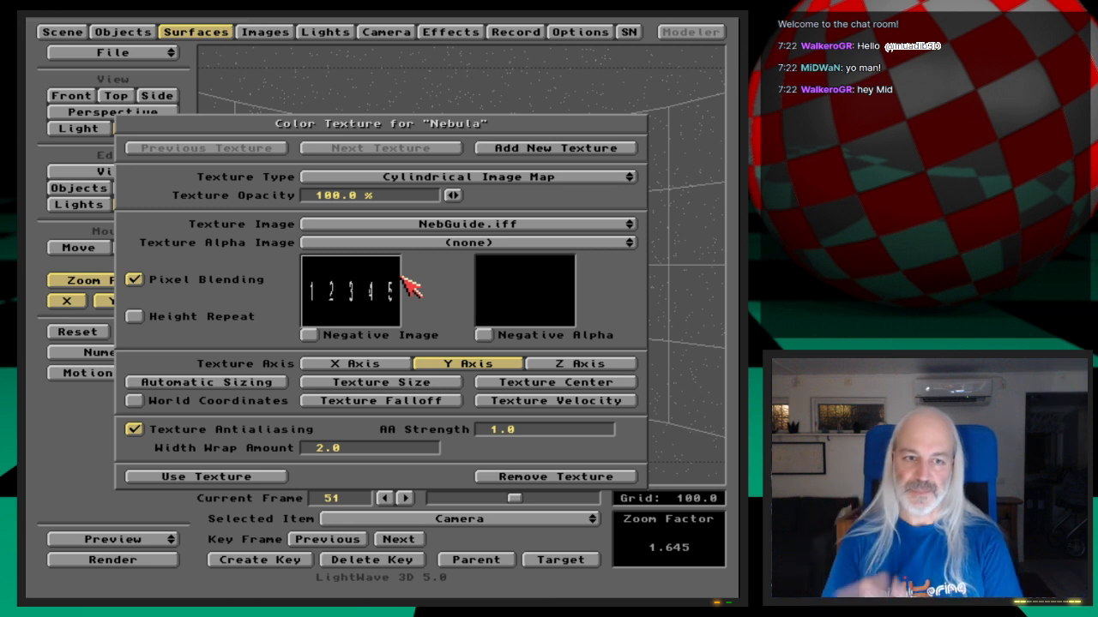
left_click(240, 477)
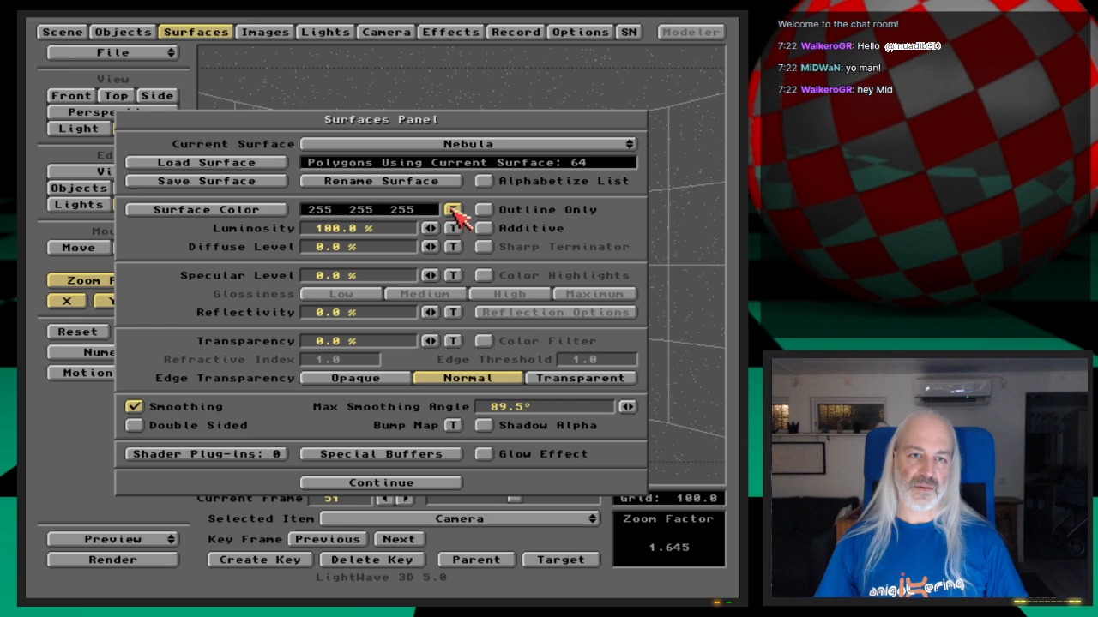
Render frames 51 and 21 to inspect how the guide image maps onto the nebula backdrop, closing each rendered image
key("F9")
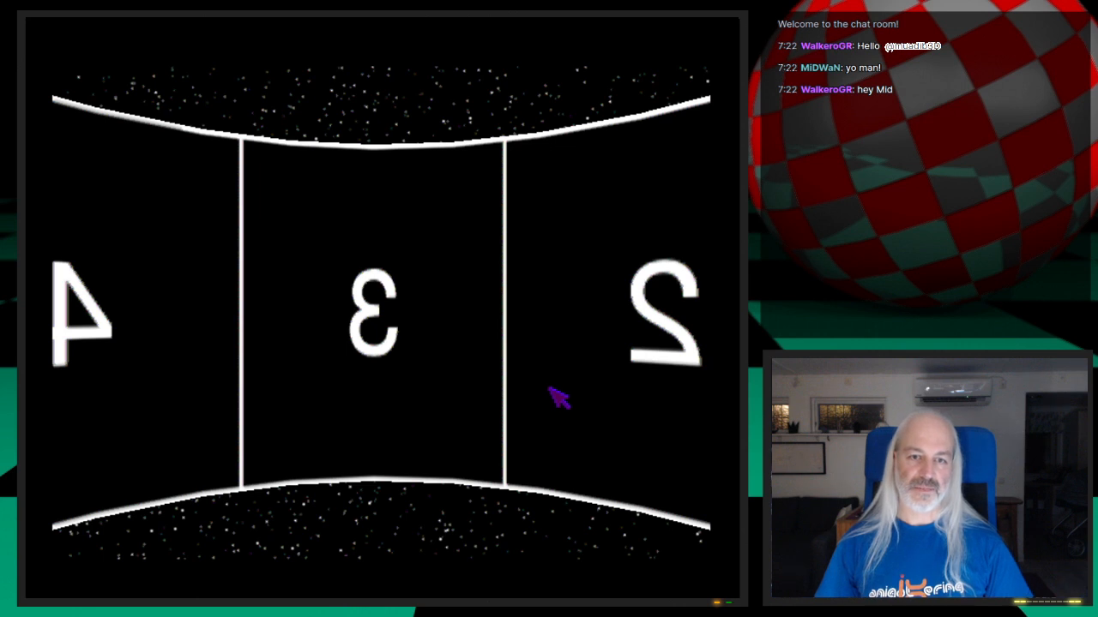
left_click(558, 396)
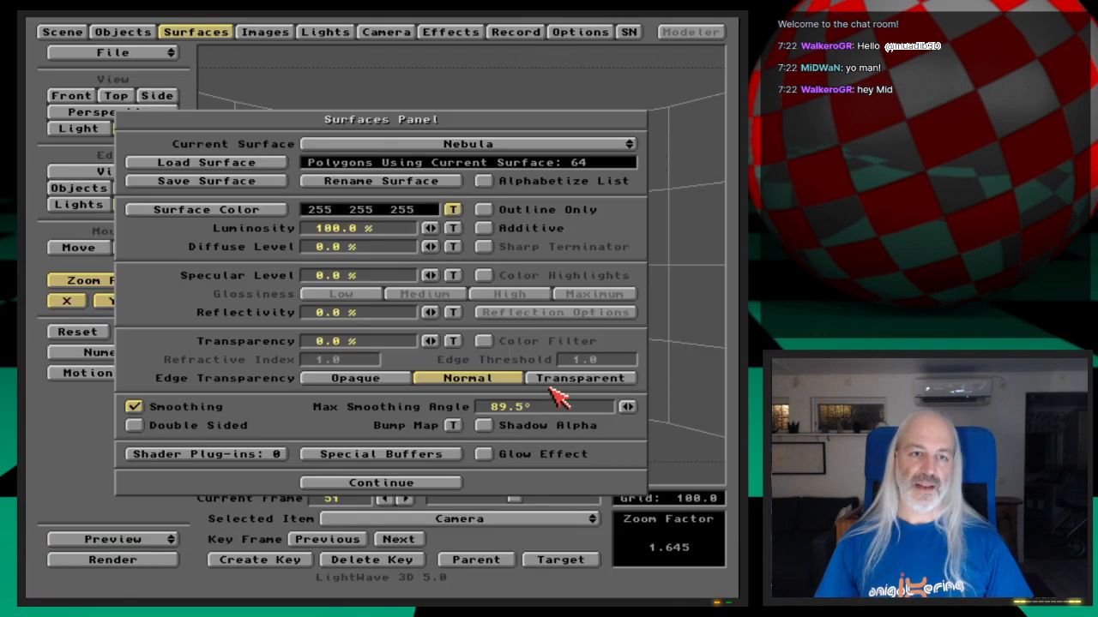
left_click(448, 482)
left_click_drag(517, 497, 476, 502)
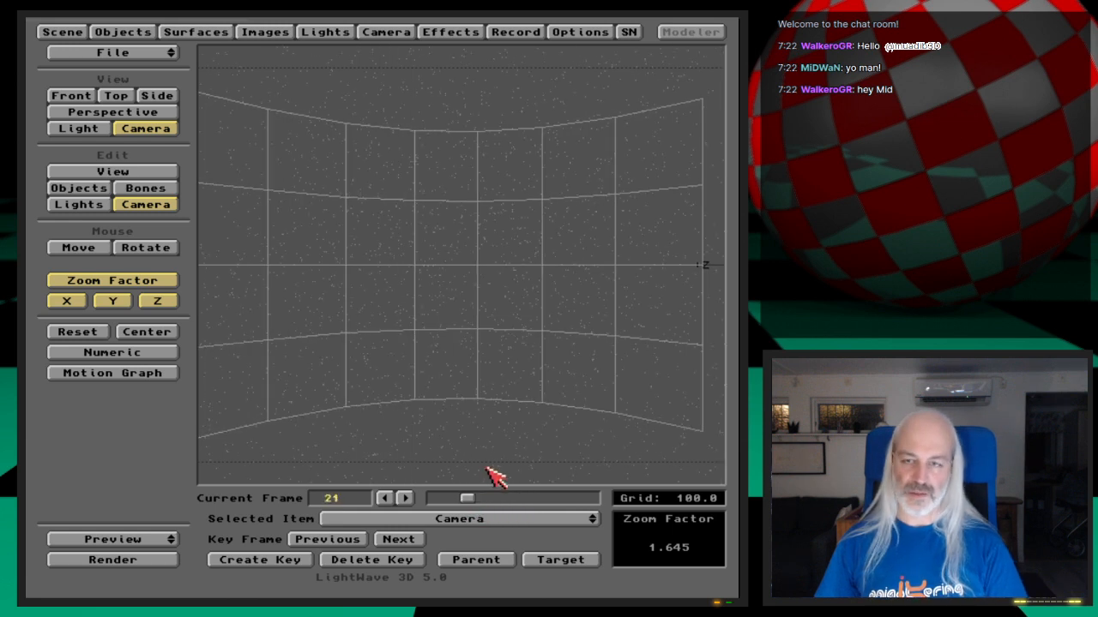
key("F9")
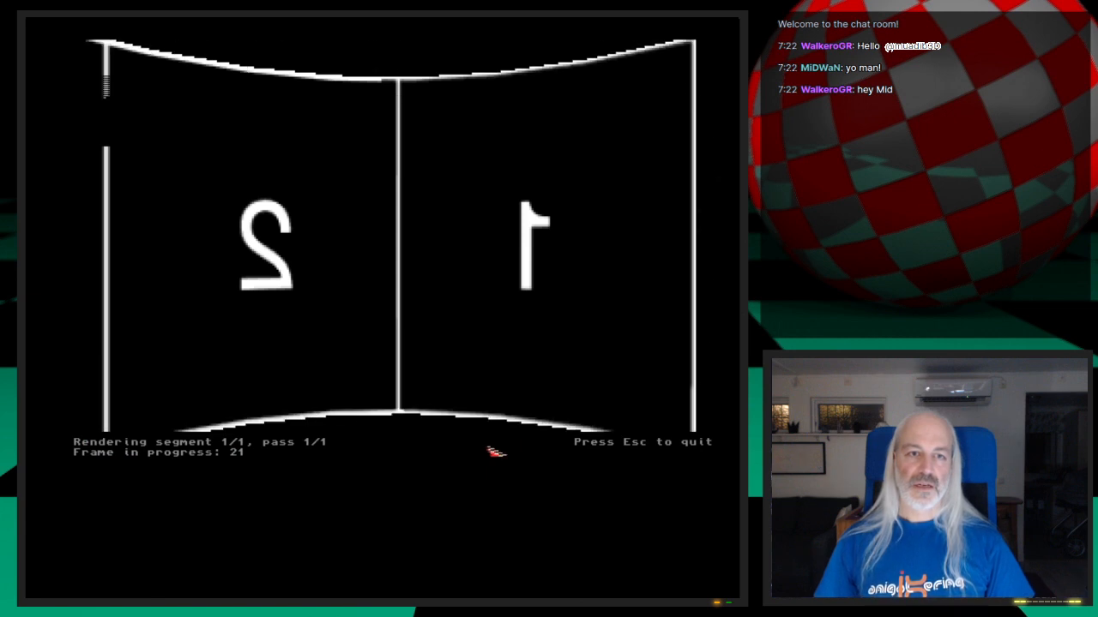
left_click(219, 314)
key("Escape")
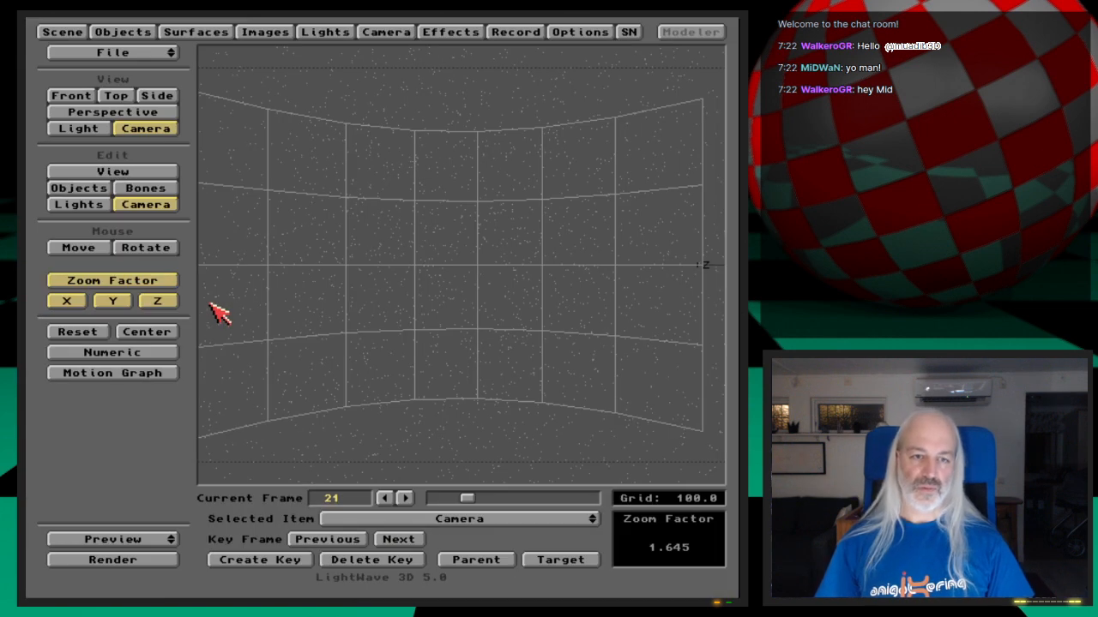
Test-render the camera view at frame 83 to check the texture on the nebula object
key("shift+Right")
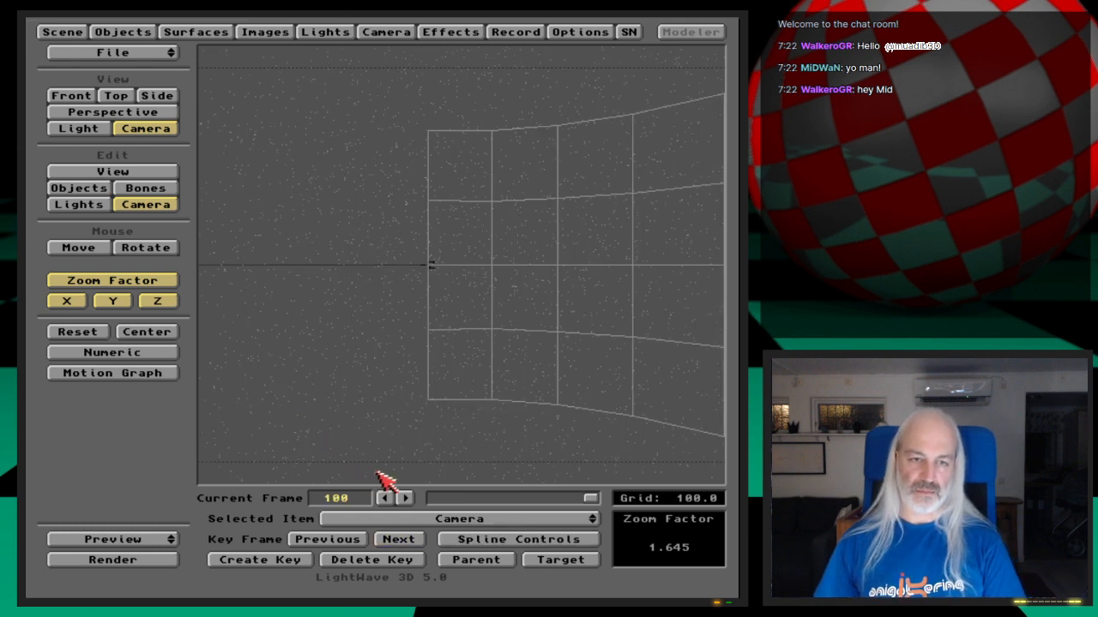
left_click_drag(590, 497, 563, 500)
key("F9")
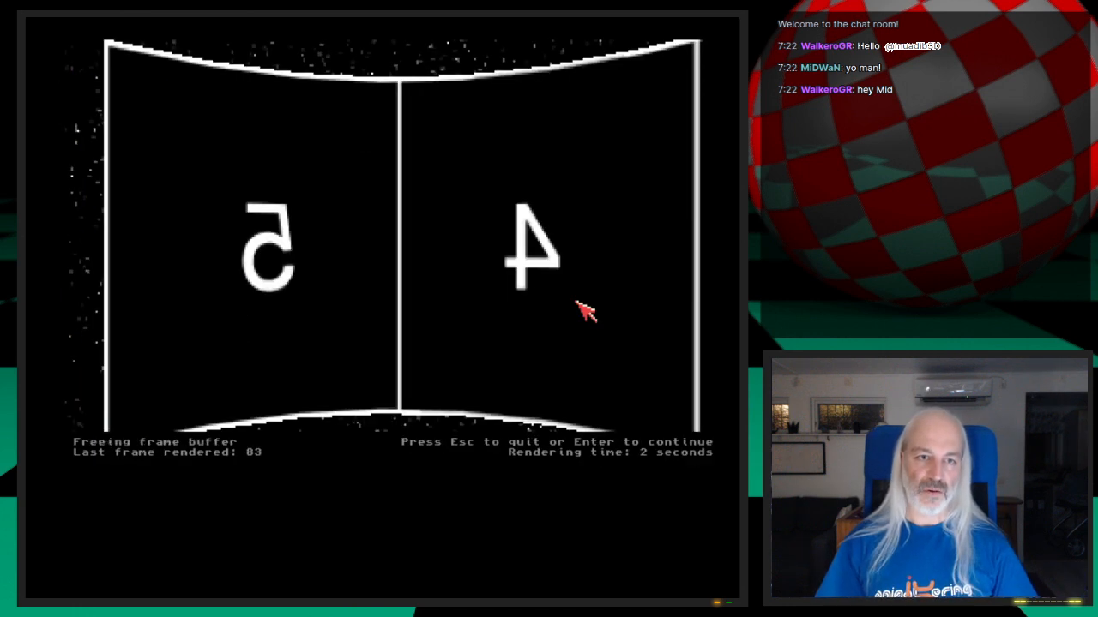
key("Escape")
Set the Nebula surface's colour texture width wrap amount to -2.0, test-render frame 83 and accept the texture
left_click(196, 32)
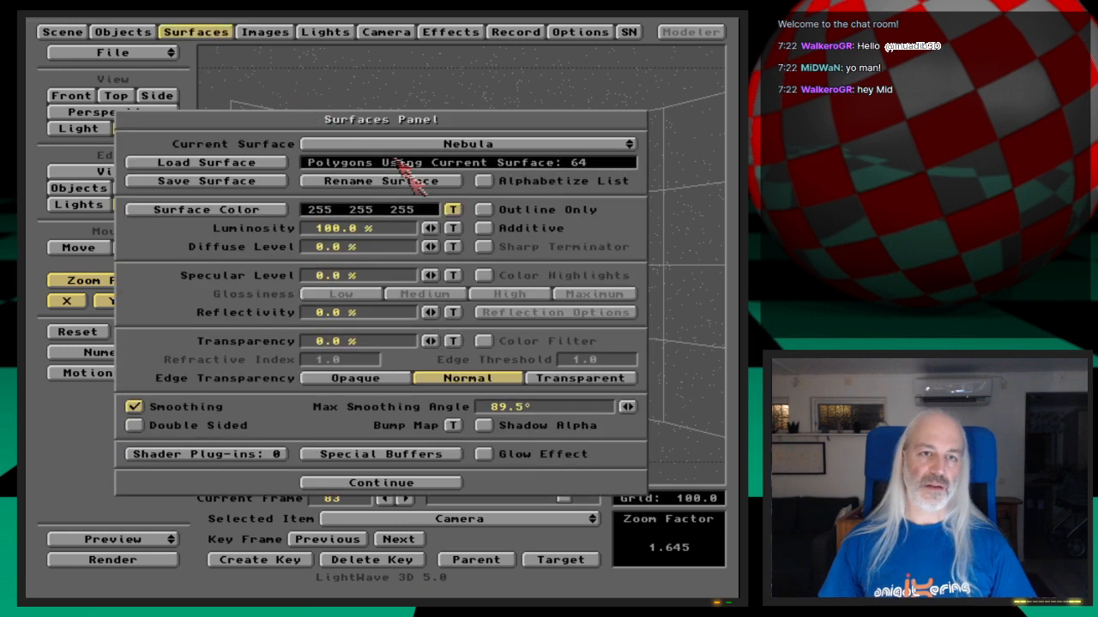
left_click(450, 211)
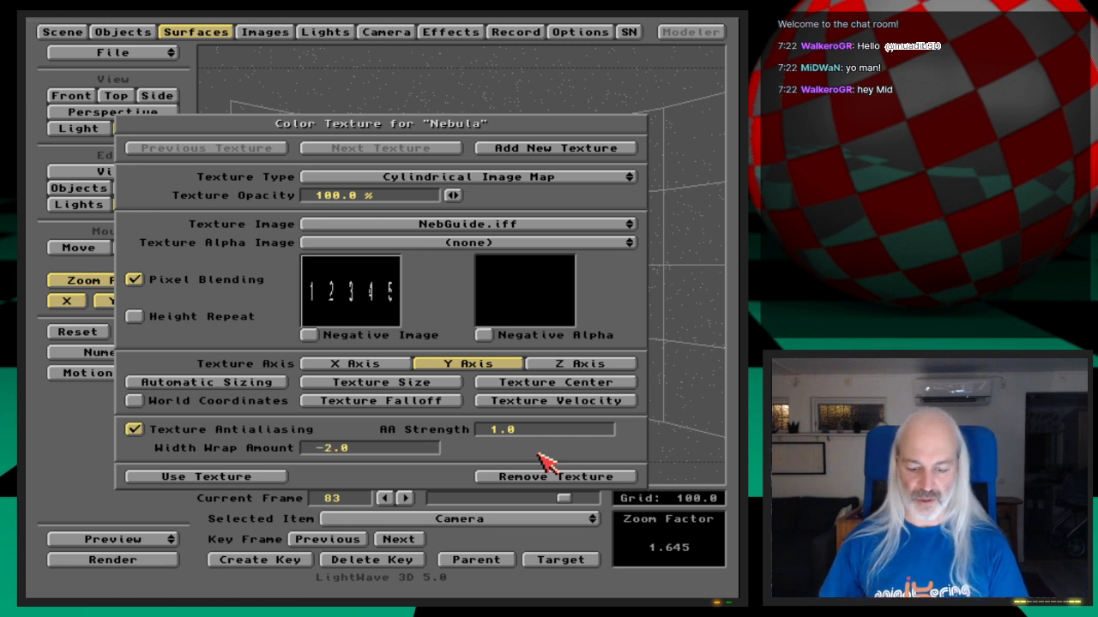
key("F9")
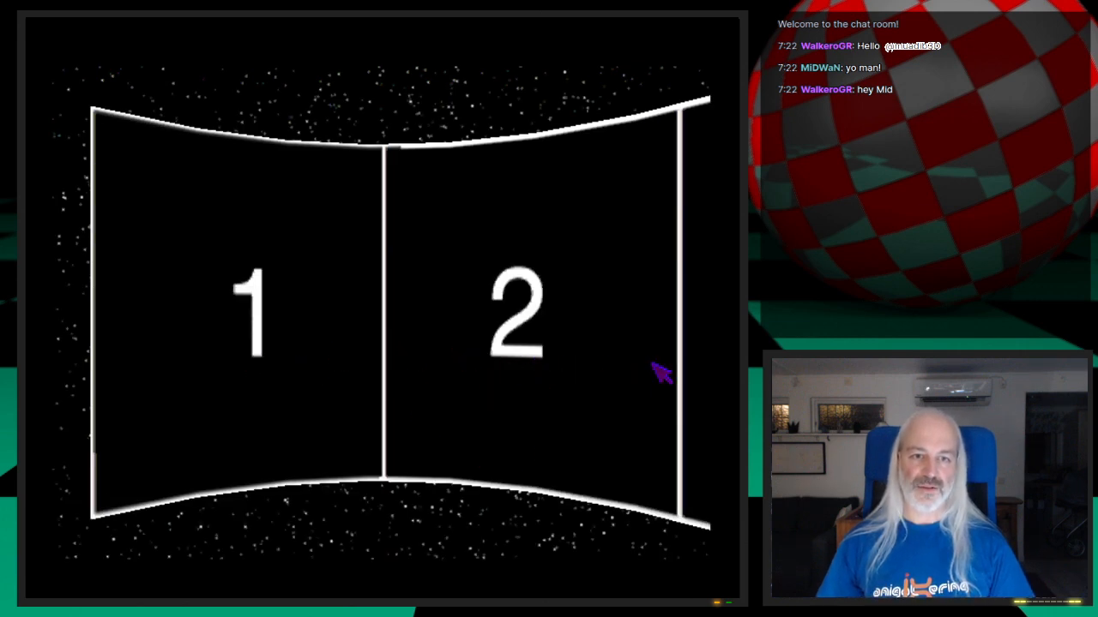
key("Escape")
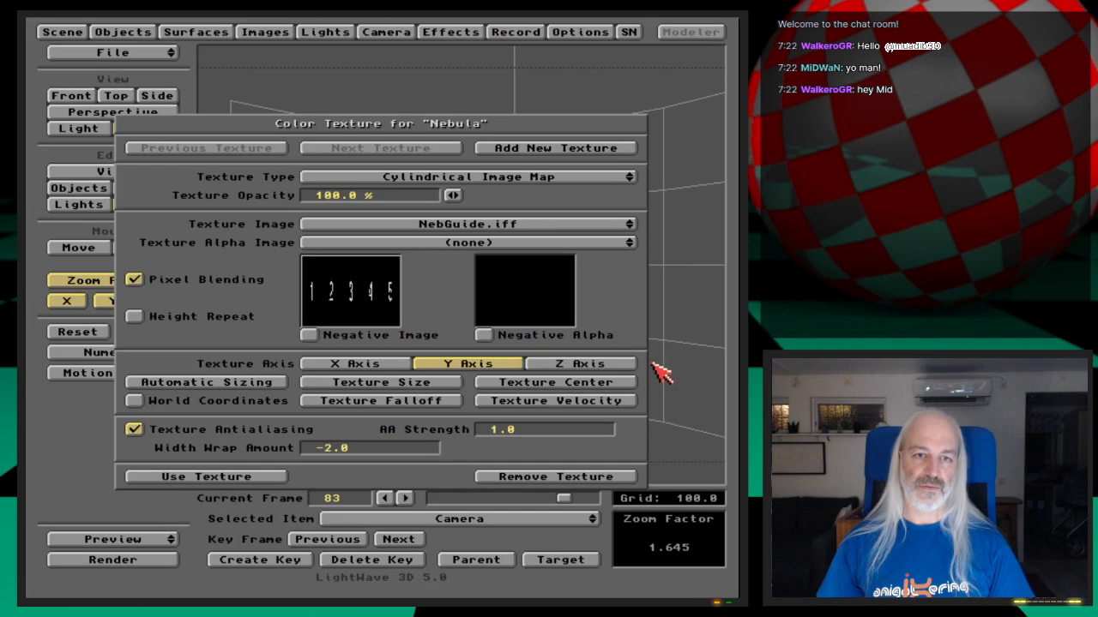
left_click(271, 479)
left_click(382, 480)
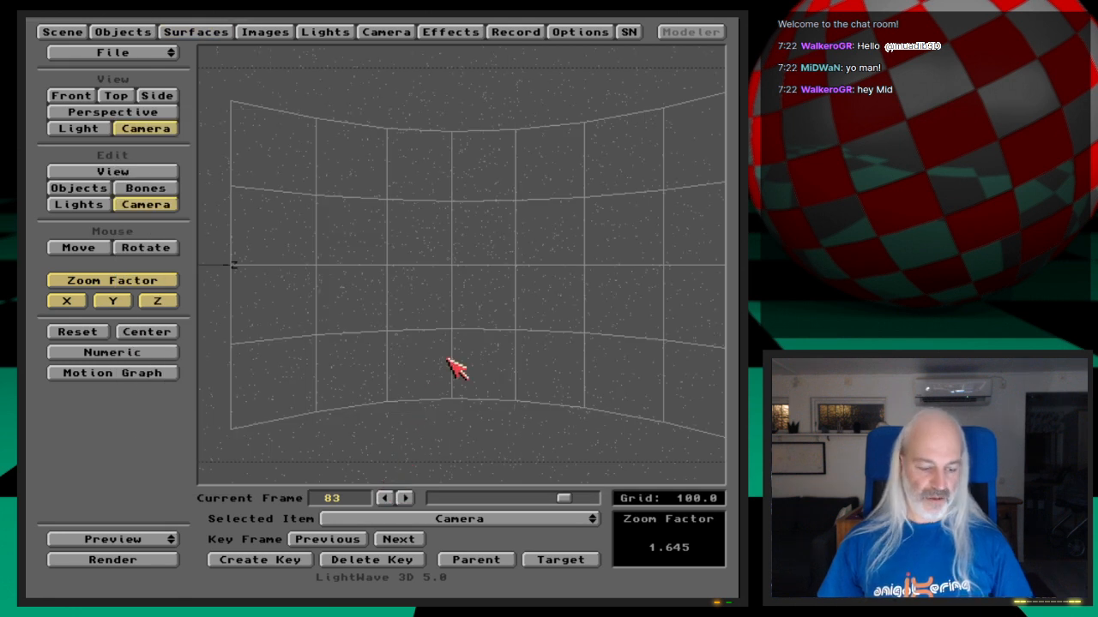
Save the scene and all of its objects
key("s")
key("Return")
key("Return")
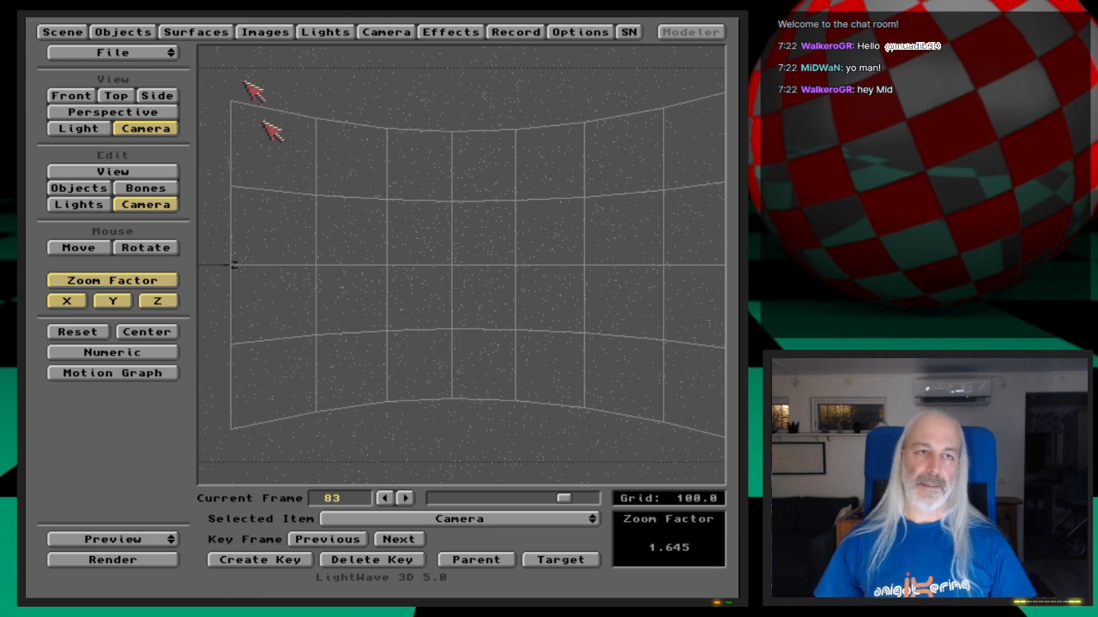
left_click(145, 32)
left_click(375, 166)
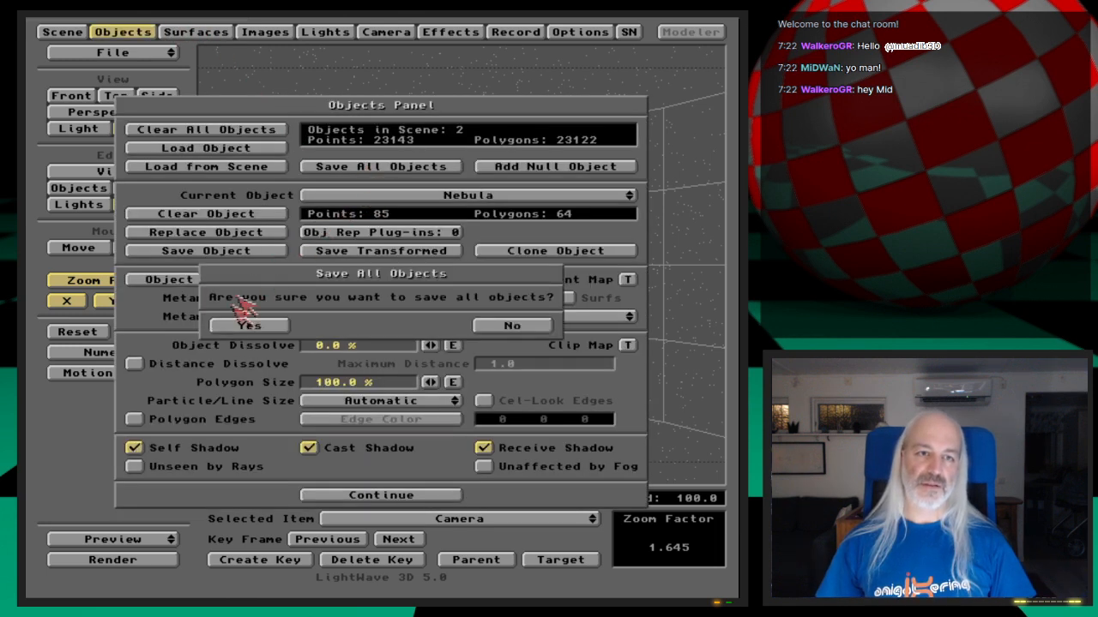
left_click(245, 329)
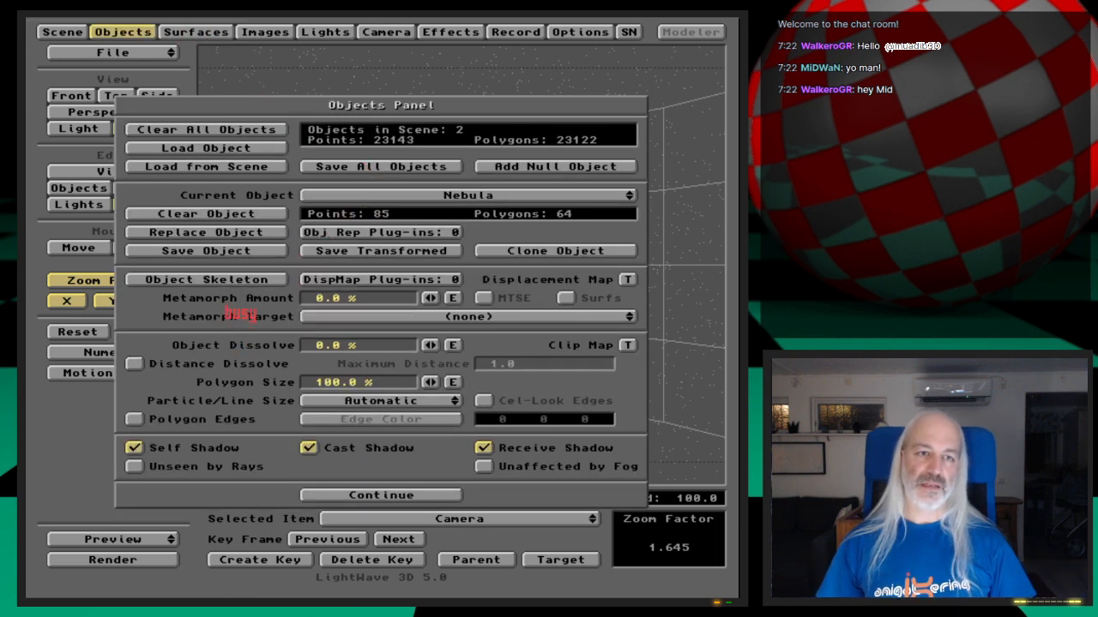
left_click(139, 31)
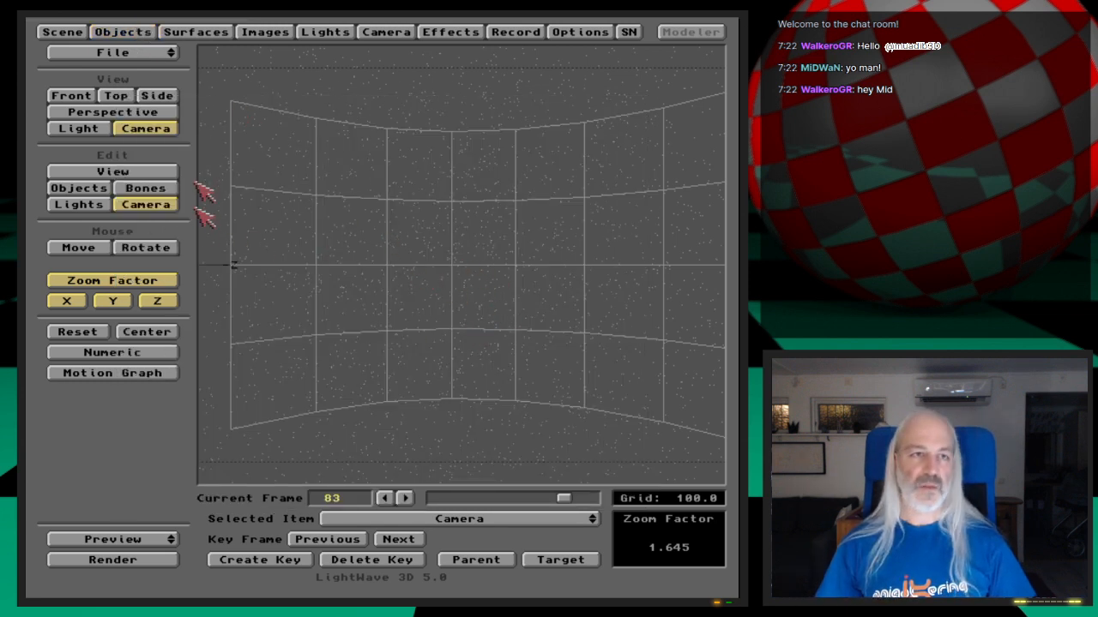
Quit LightWave and launch the Brilliance paint program from Workbench
left_click_drag(172, 54, 159, 90)
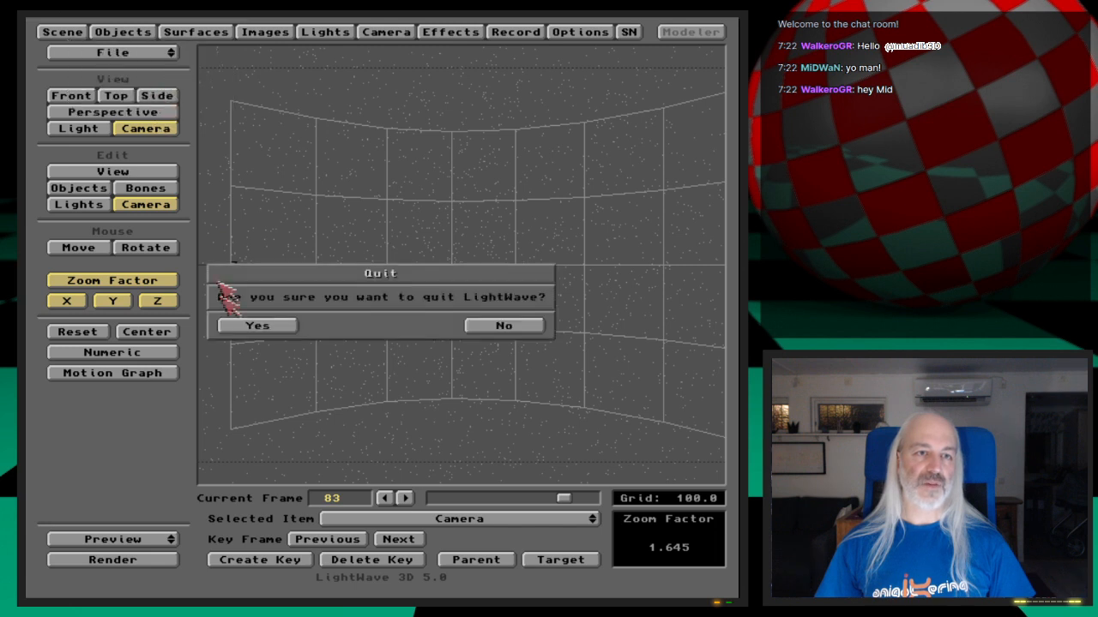
left_click(265, 326)
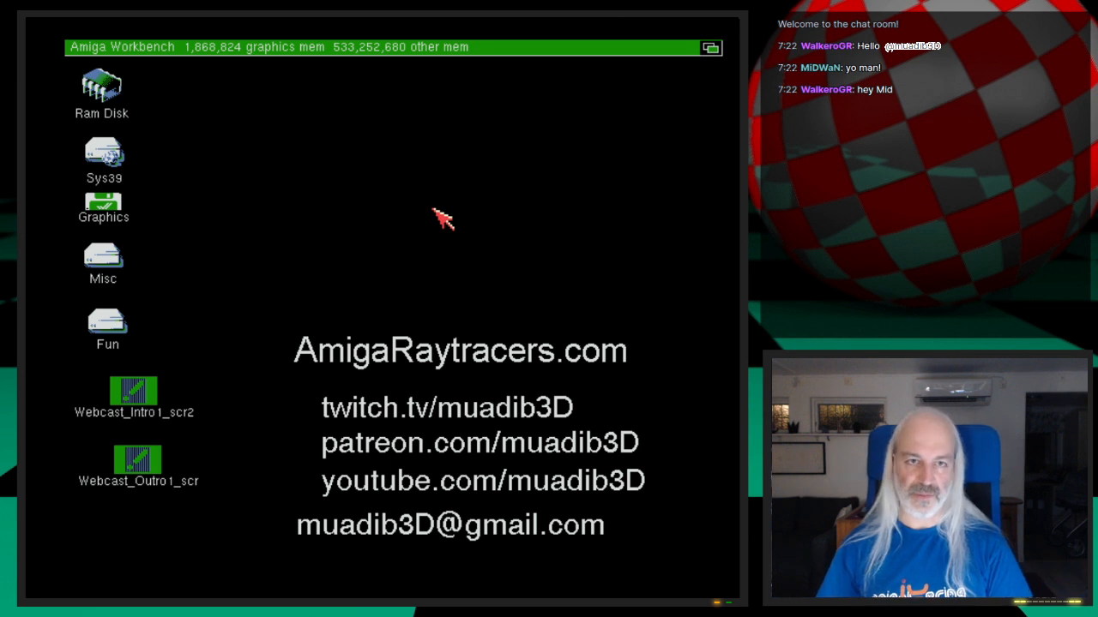
right_click_drag(392, 43, 490, 97)
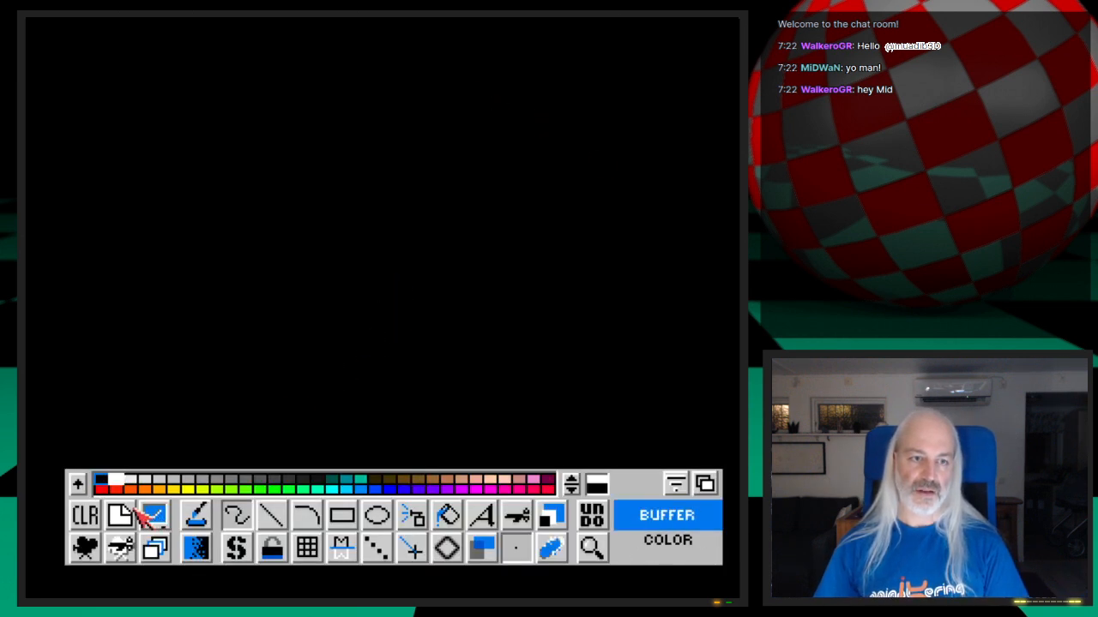
left_click(134, 508)
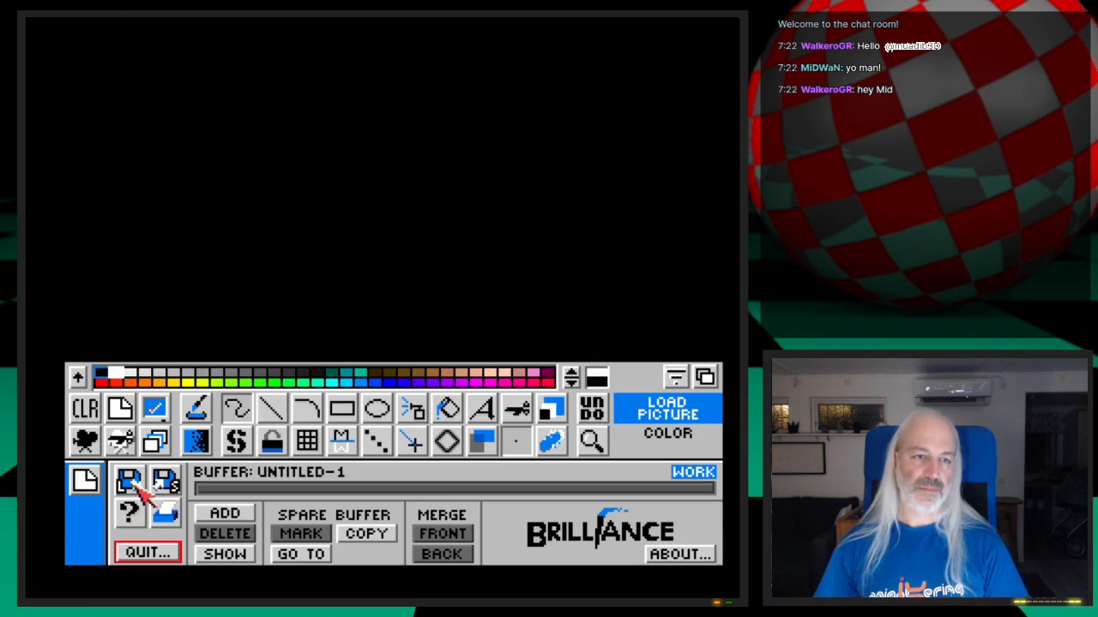
left_click(138, 487)
left_click(657, 553)
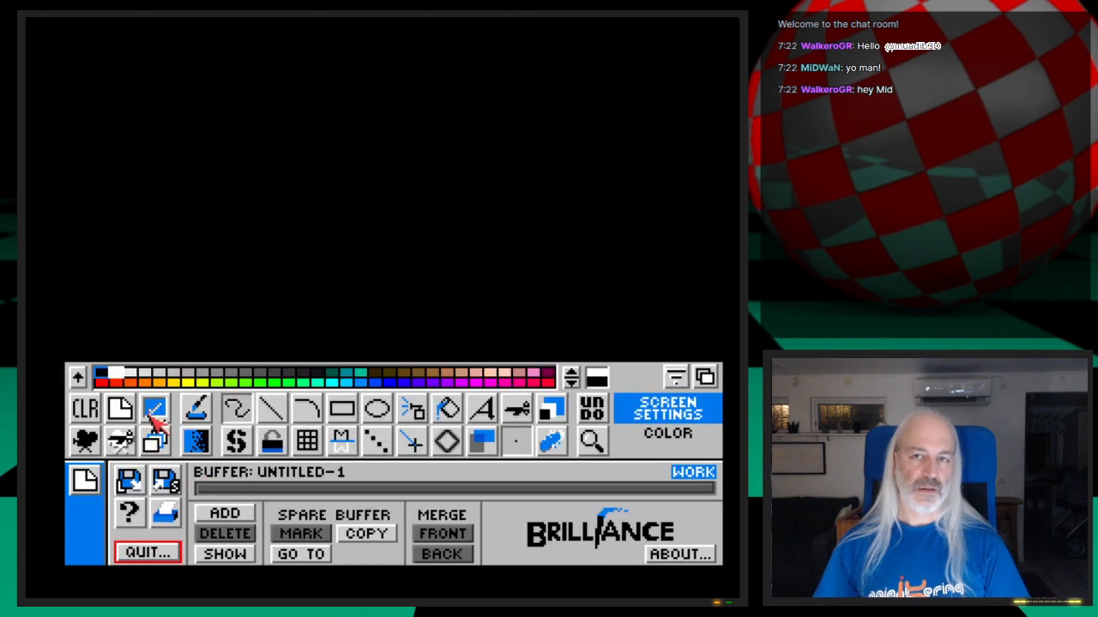
Enable a custom page in the screen settings and size it 3008 wide by 600 high
left_click(149, 416)
left_click(158, 391)
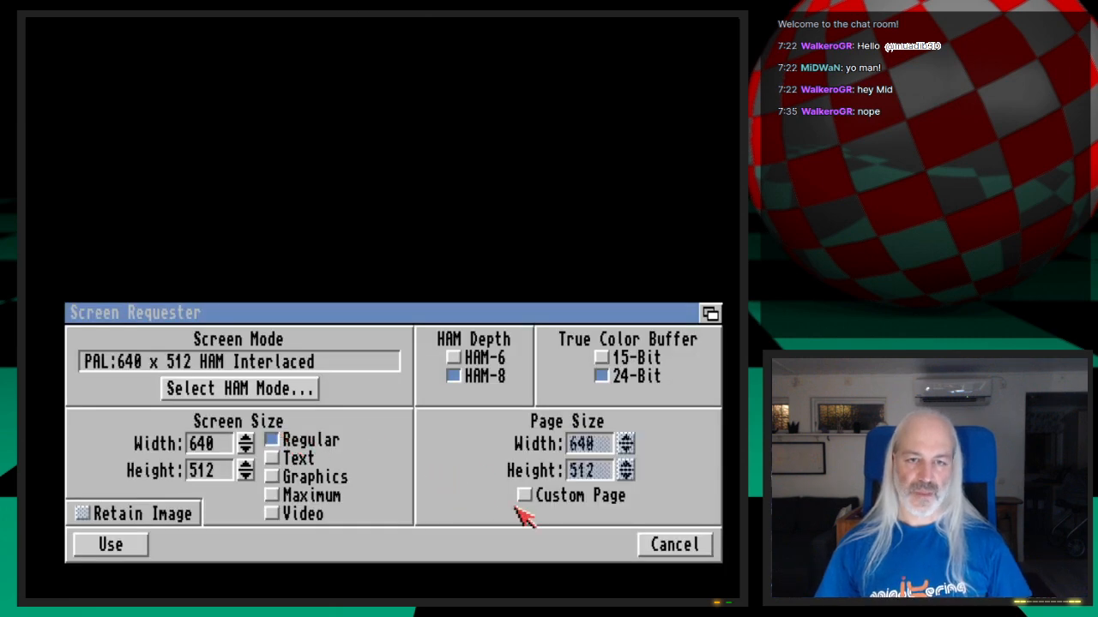
left_click(524, 497)
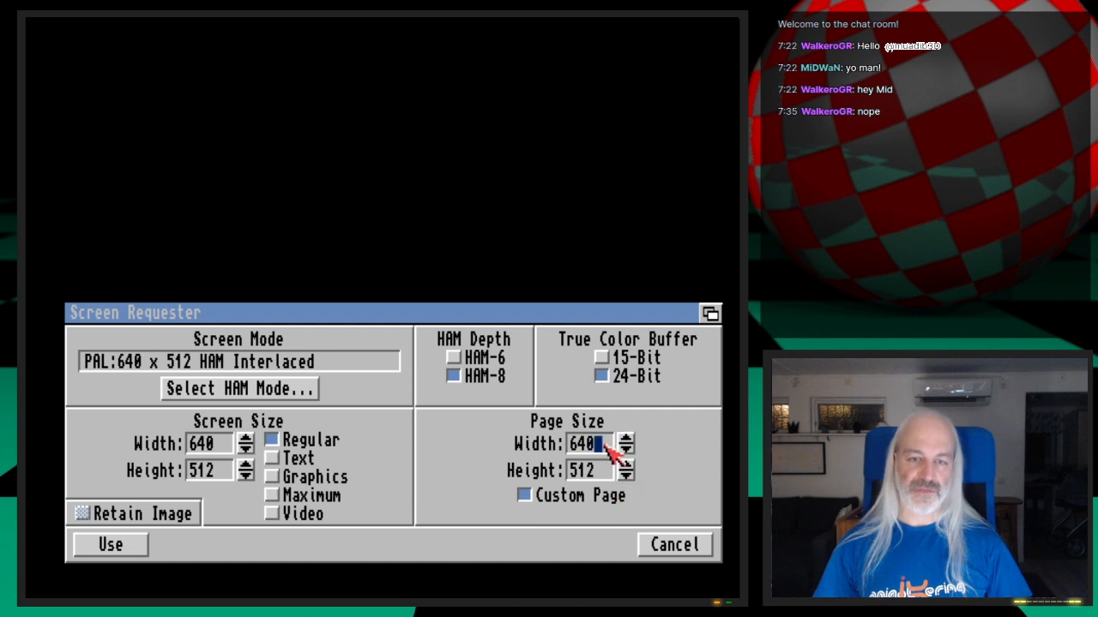
key("BackSpace")
key("BackSpace")
key("BackSpace")
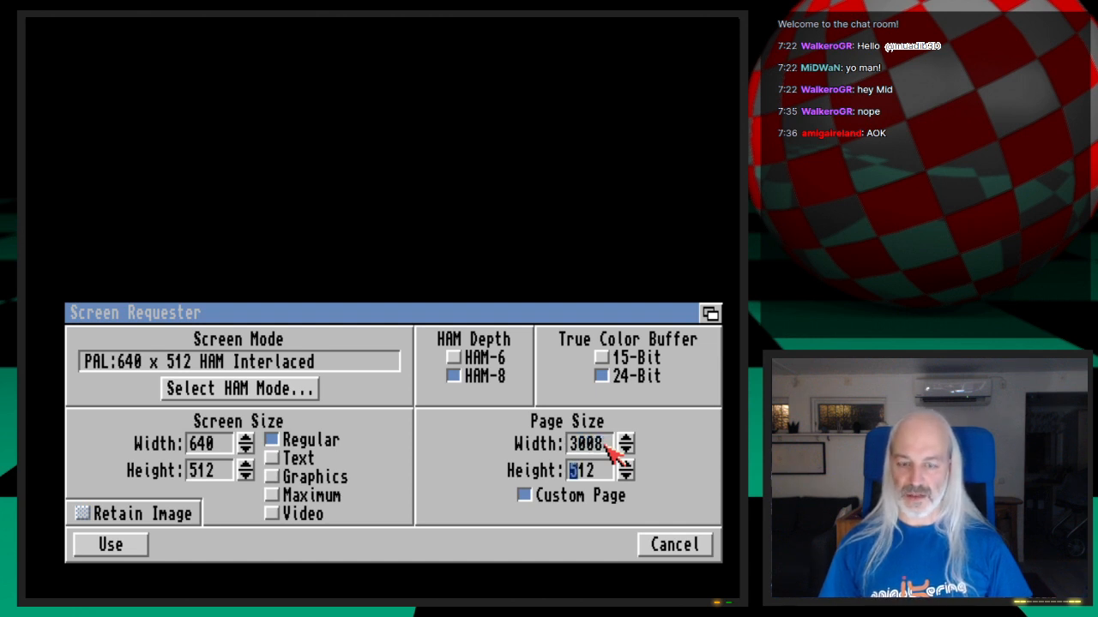
type("600")
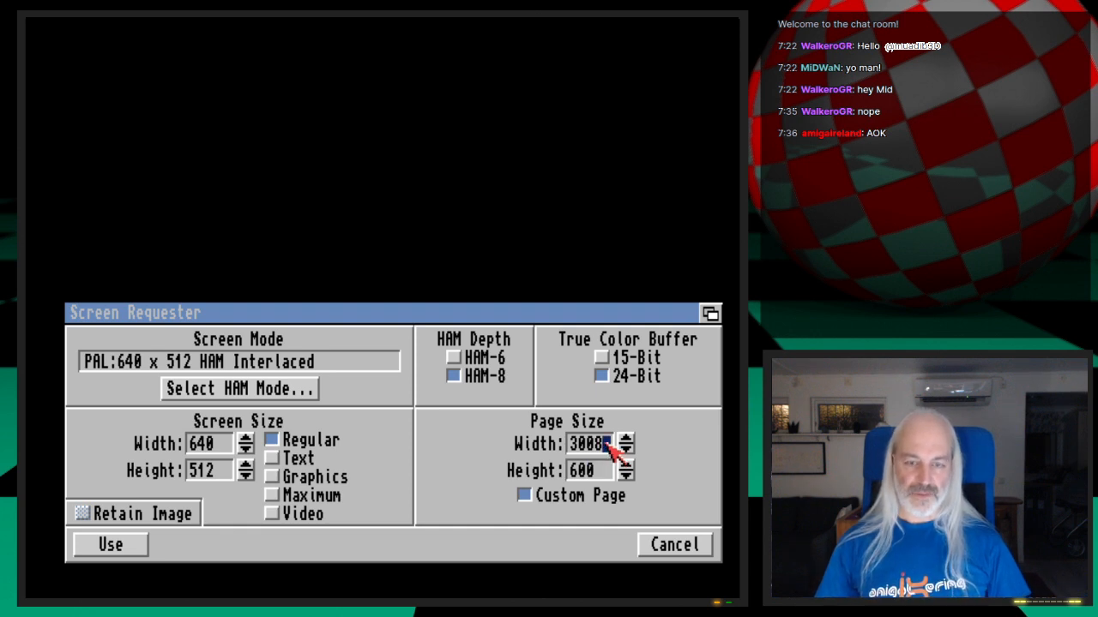
key("BackSpace")
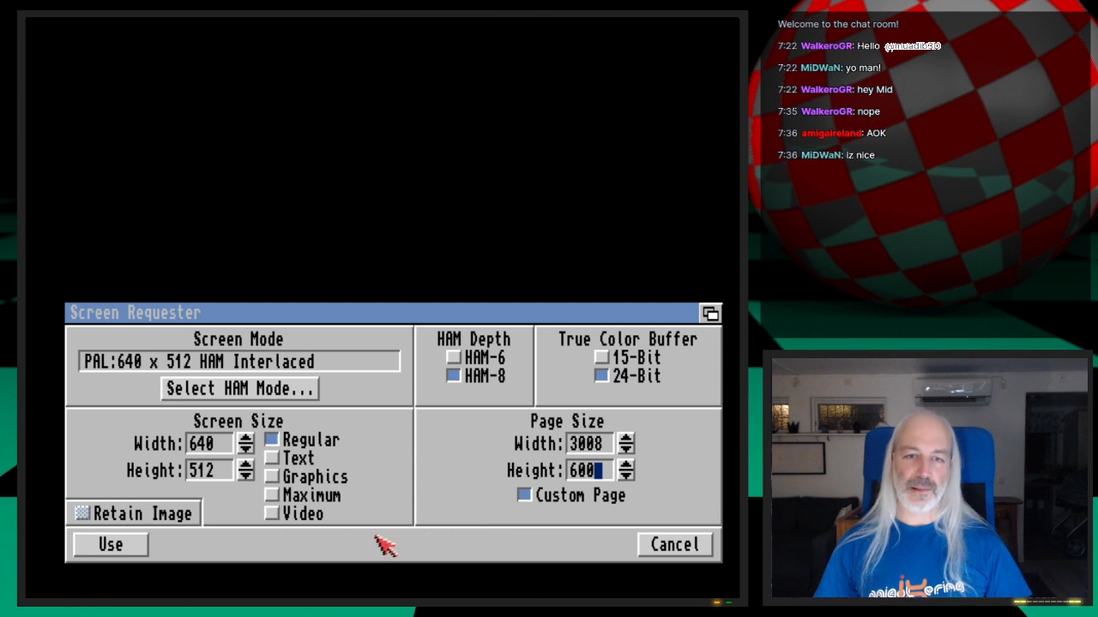
left_click(134, 546)
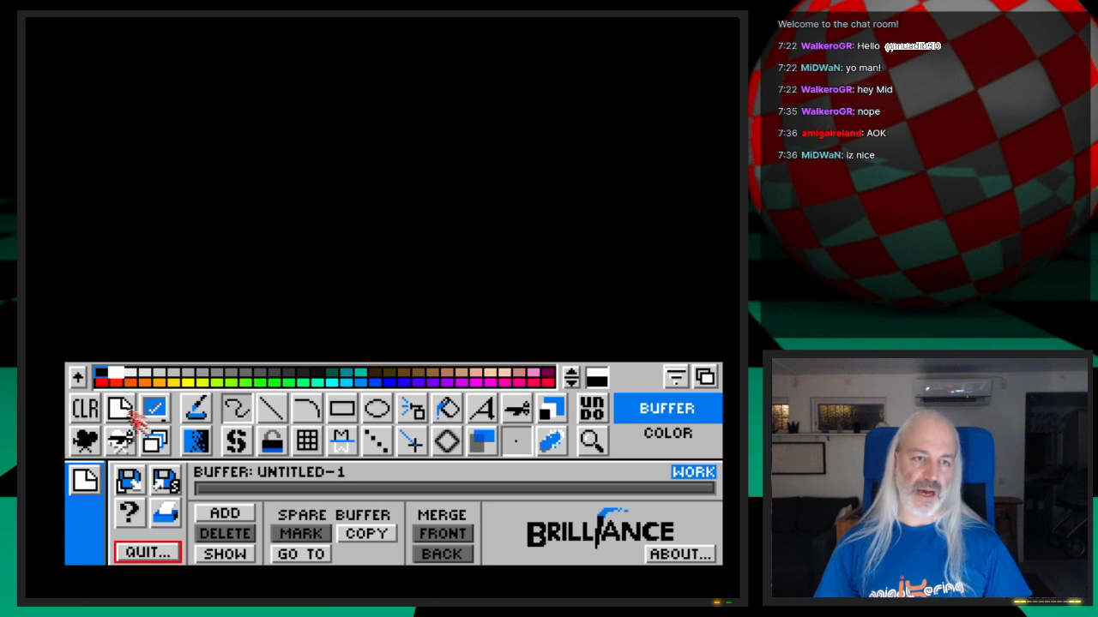
Load the picture NebGuide.iff from Graphics:3D/Webcast/Ep.23/Images and close the buffer options
left_click(133, 482)
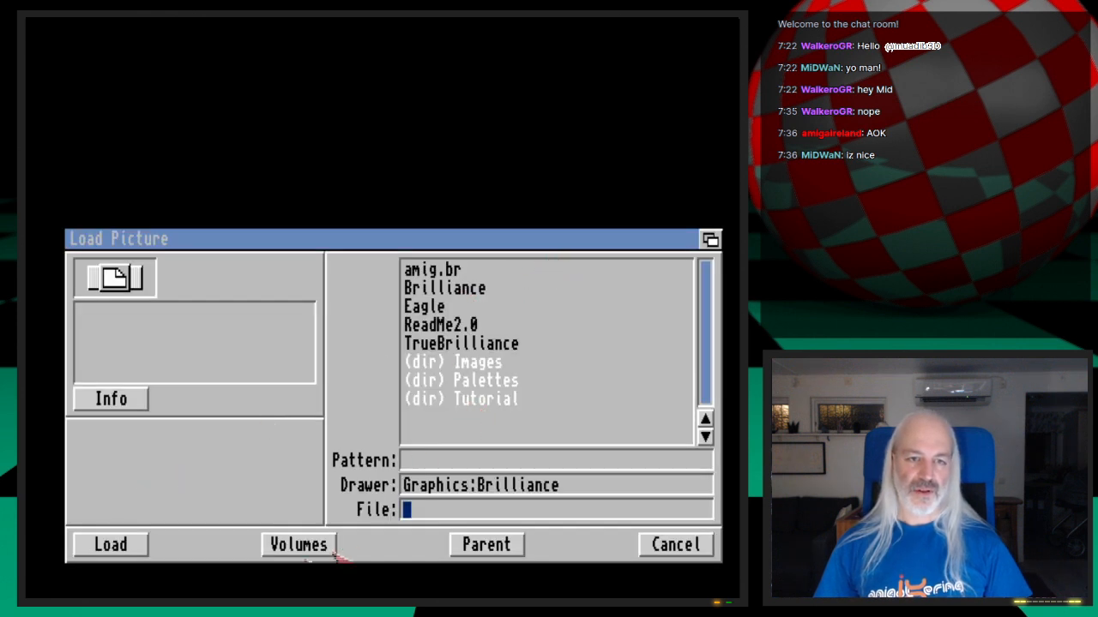
left_click(292, 547)
double_click(440, 360)
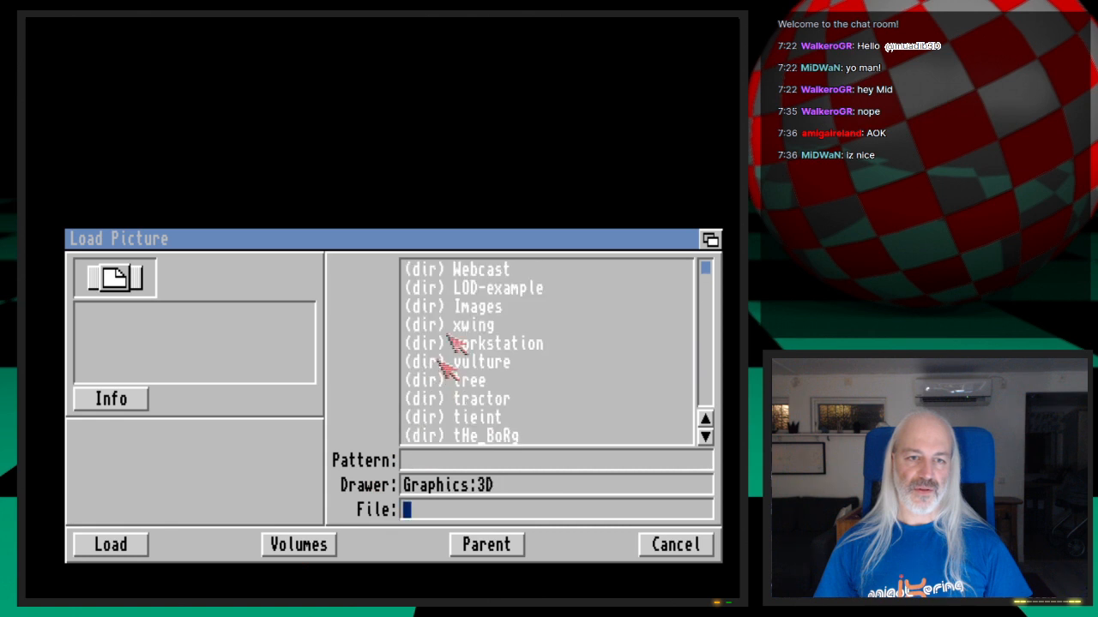
double_click(521, 272)
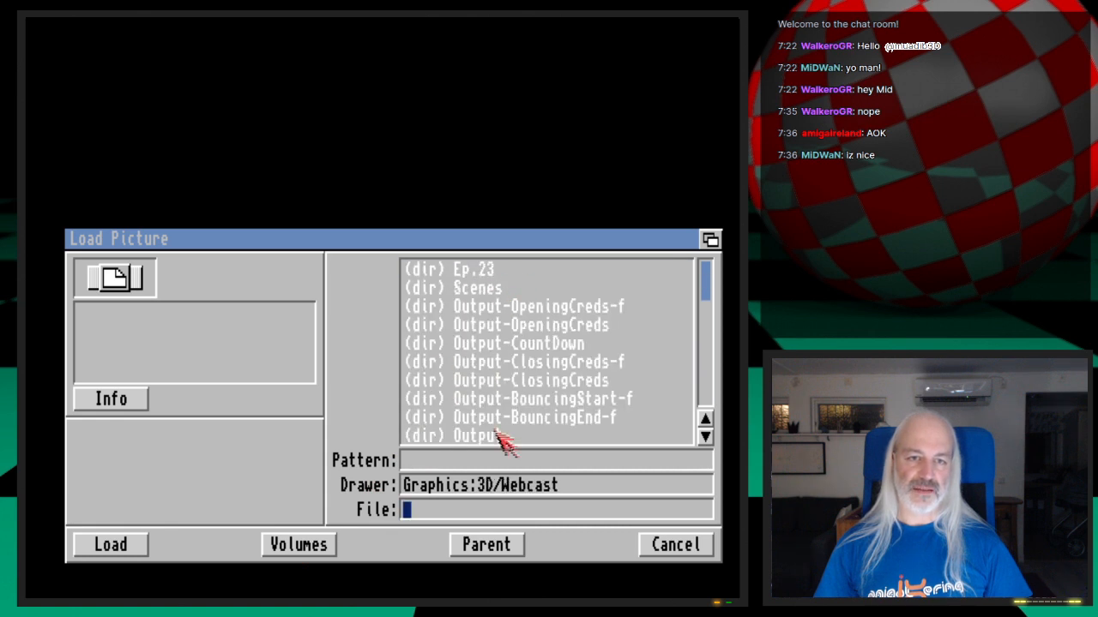
scroll(518, 373, "down", 3)
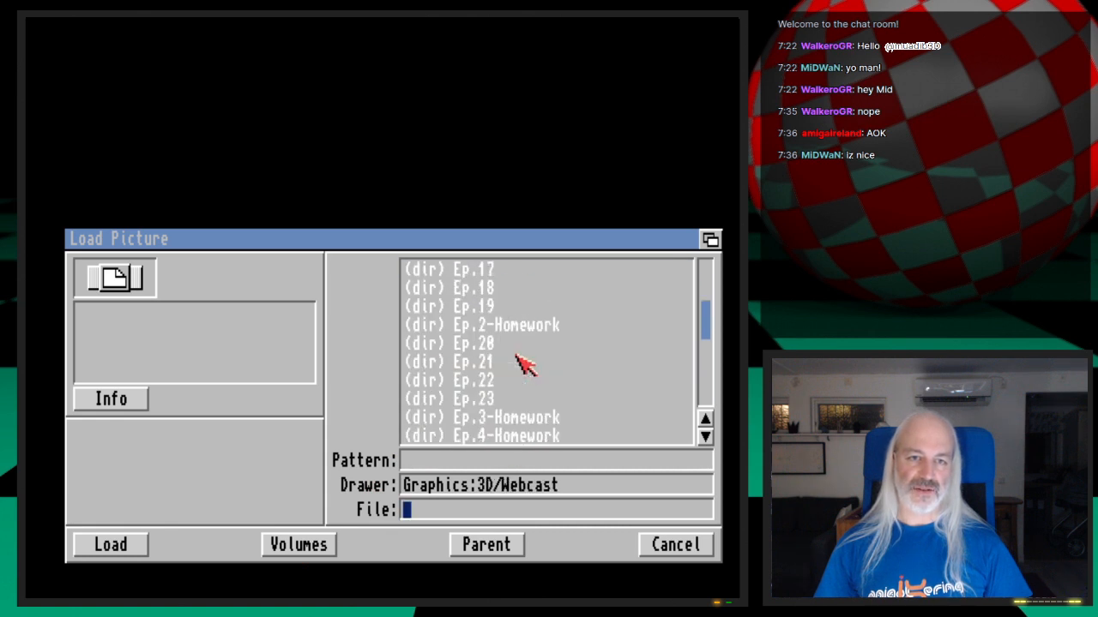
double_click(517, 398)
double_click(491, 309)
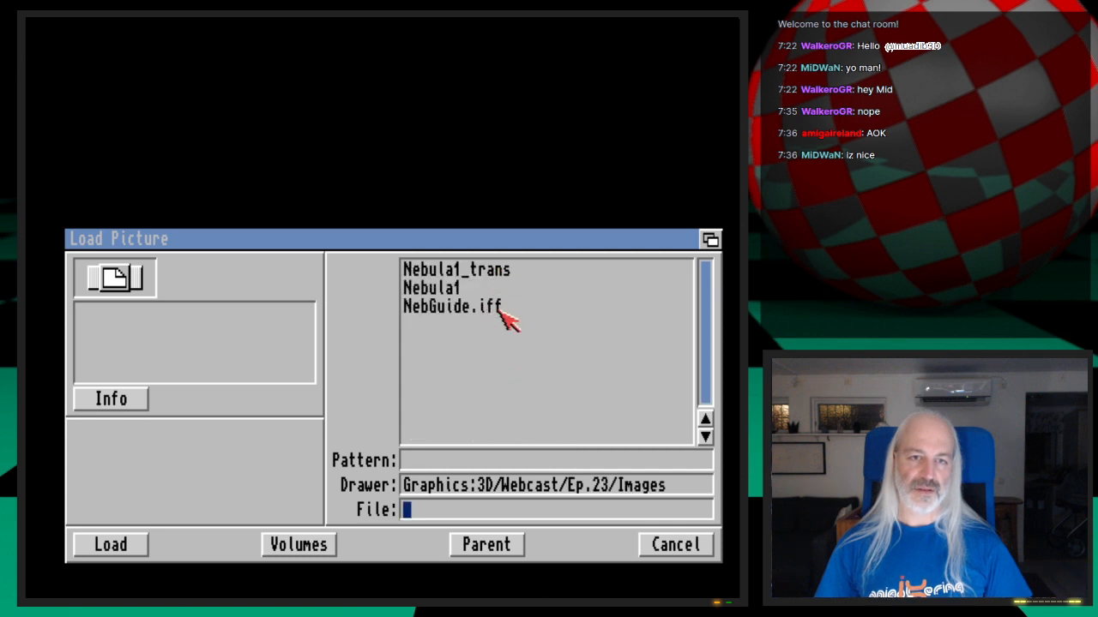
double_click(502, 307)
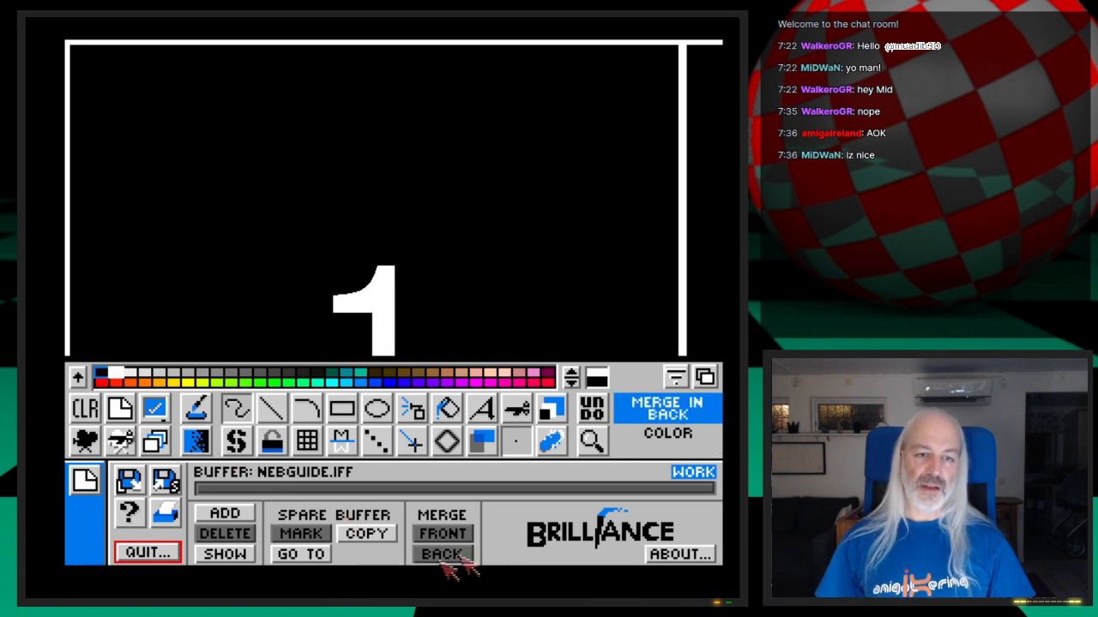
left_click(85, 483)
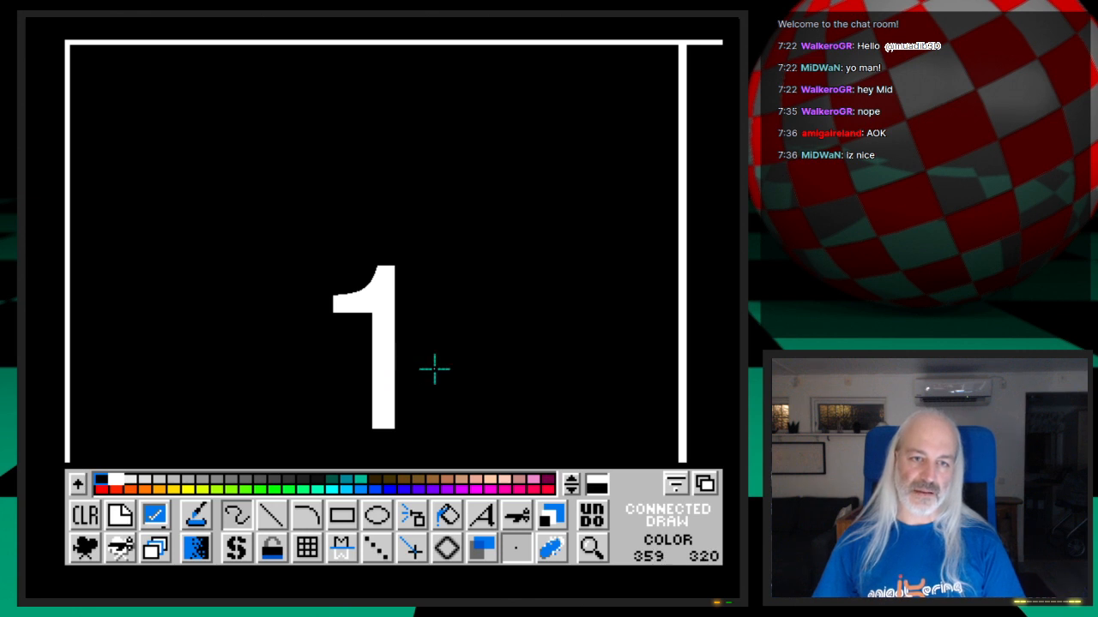
Try a thick white freehand stroke beside the numeral 1 and undo it
mouse_move(433, 370)
left_mouse_down()
mouse_move(519, 277)
mouse_move(506, 250)
left_mouse_up()
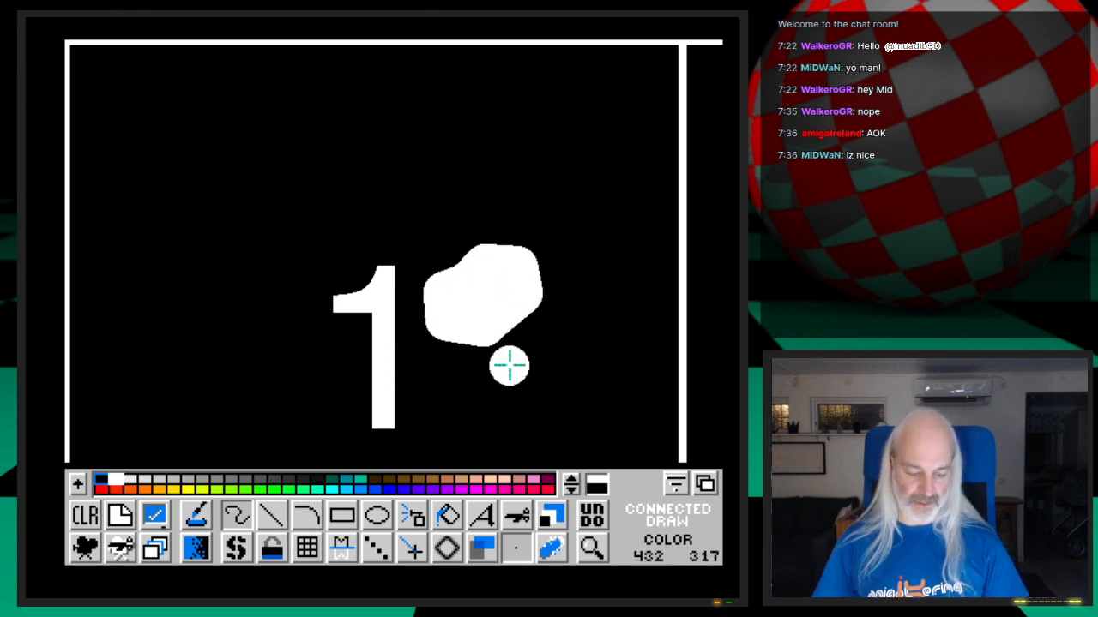
key("u")
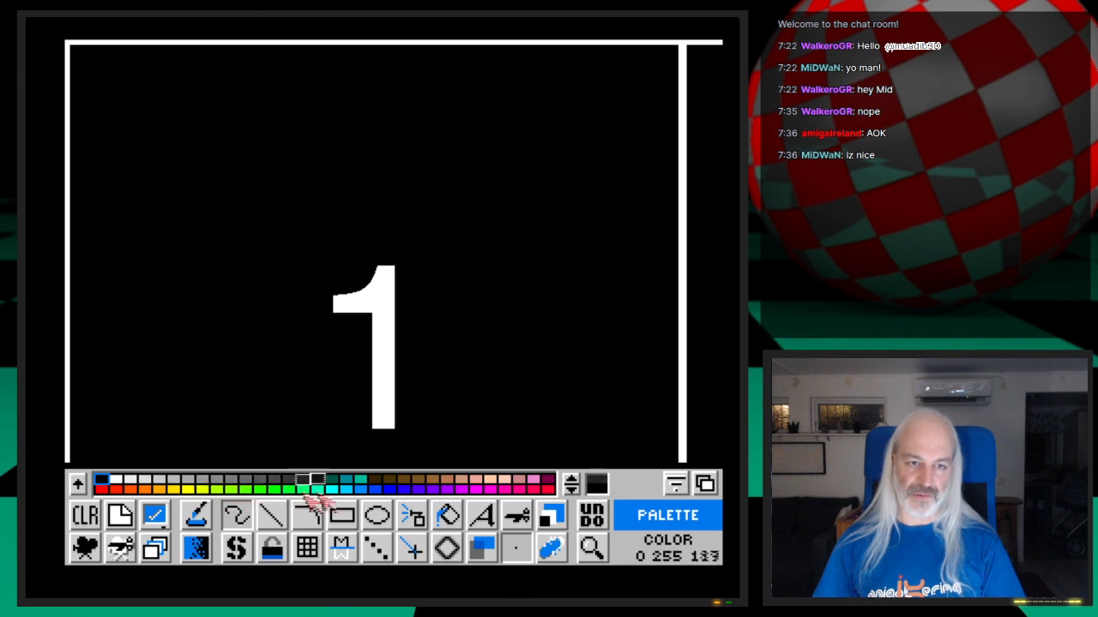
Advance the foreground colour through the palette to a bluish green
key("bracketright")
key("bracketright")
key("bracketright")
key("bracketright")
key("bracketright")
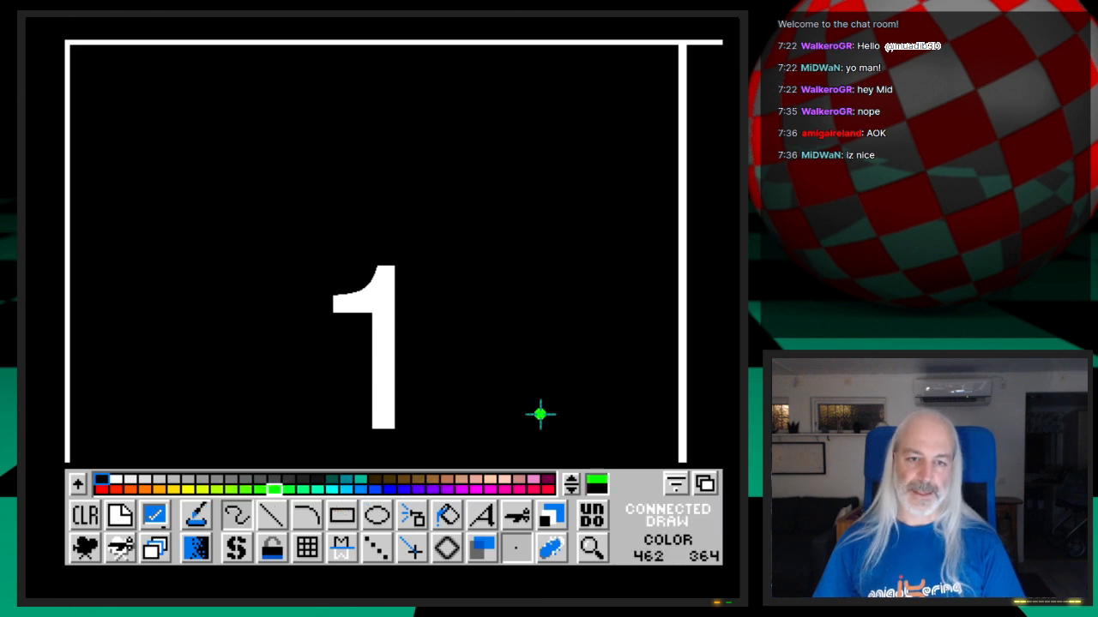
key("bracketright")
key("bracketright")
Examine the remaining colour rows of the palette and return to its first rows
left_click(572, 488)
left_click(572, 488)
left_click(572, 488)
left_click(572, 488)
left_click(572, 490)
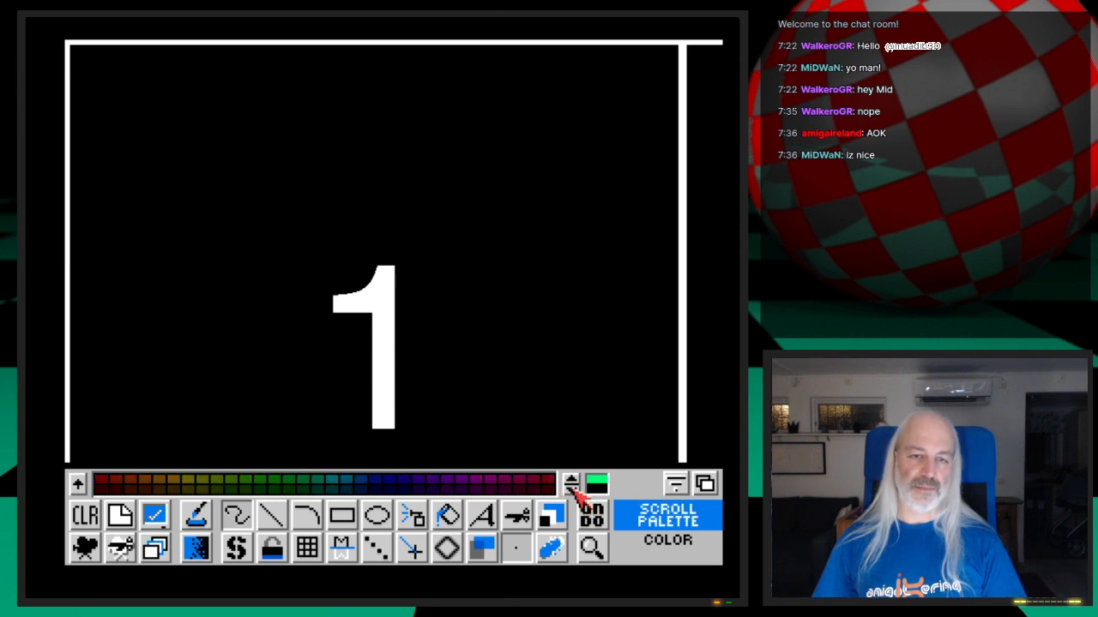
left_click(572, 487)
left_click(572, 487)
left_click(572, 488)
left_click(571, 487)
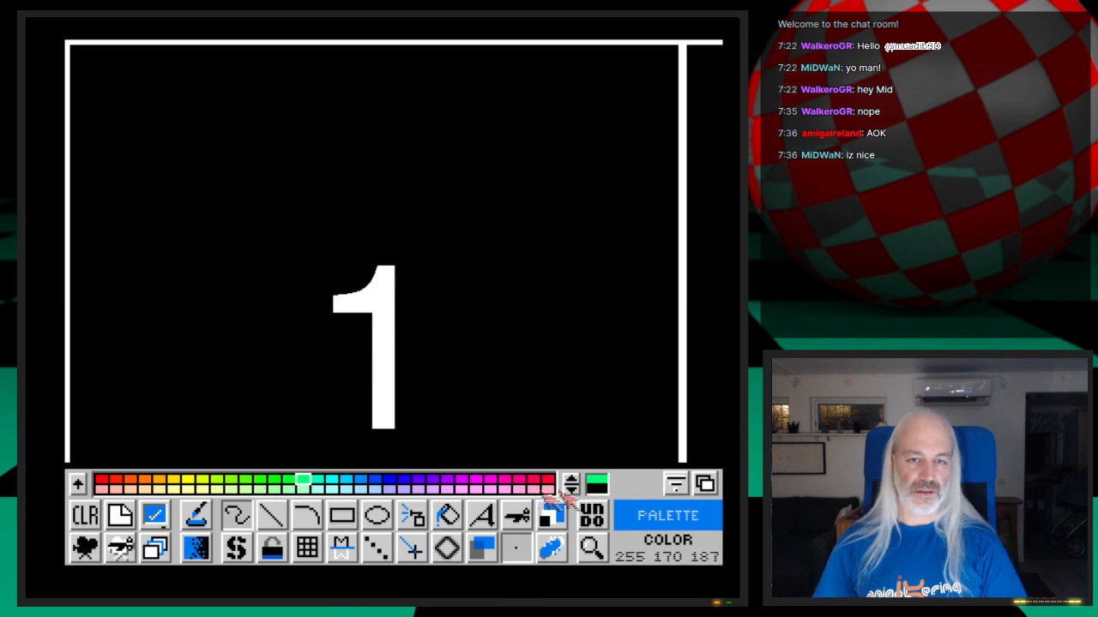
left_click(571, 486)
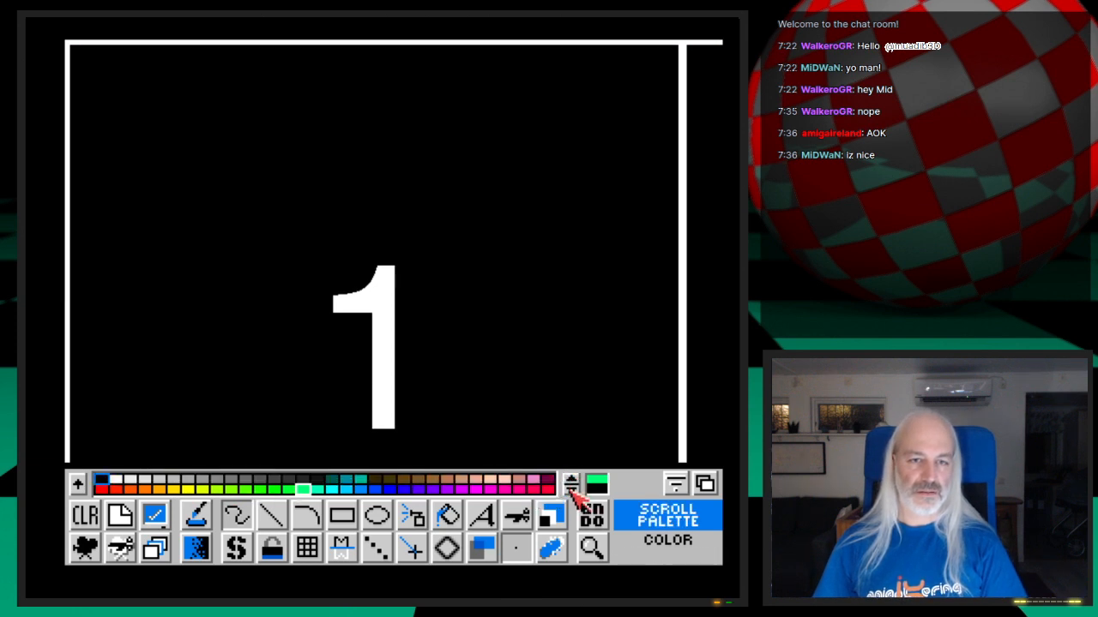
Set the foreground colour to the pure red (255, 0, 0) of the palette and enlarge or reduce nothing else
left_click(573, 491)
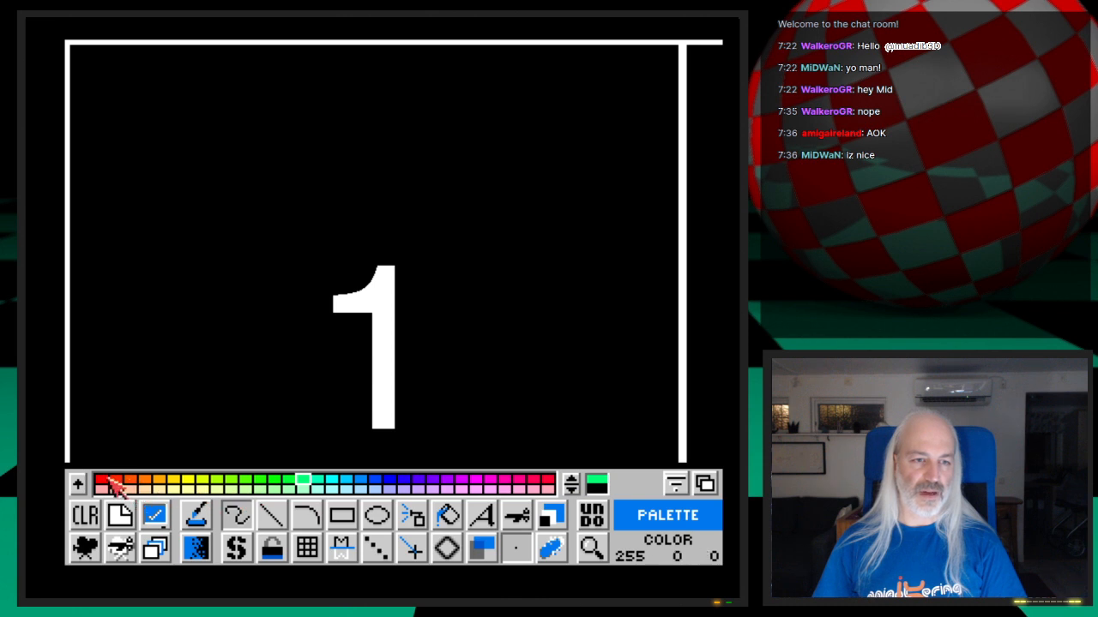
left_click(106, 483)
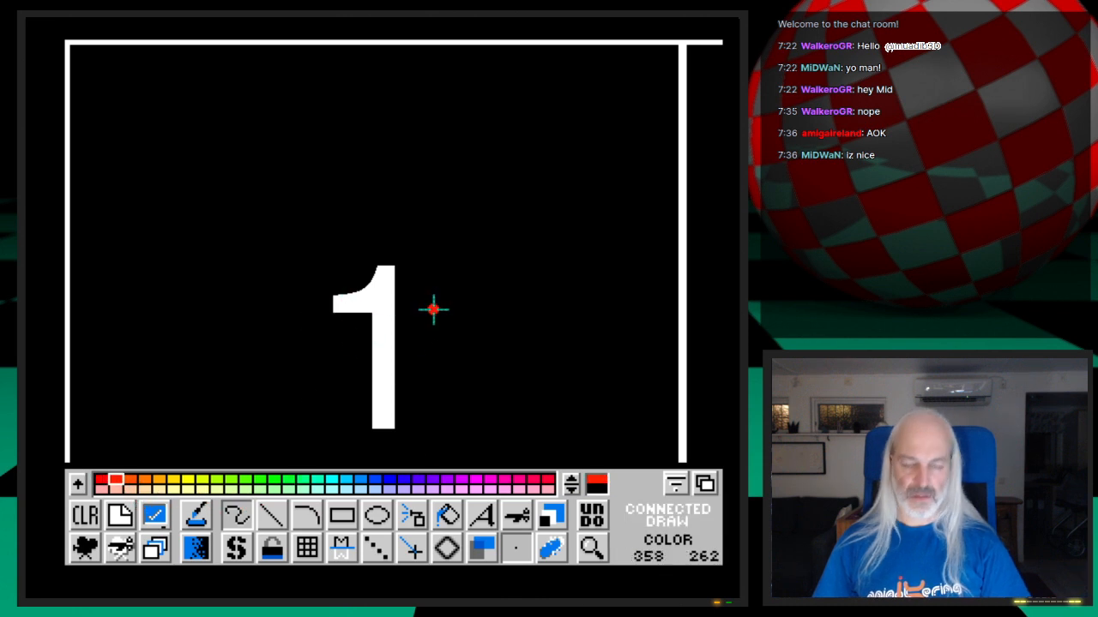
key("bracketright")
key("bracketright")
key("bracketright")
key("bracketright")
key("bracketright")
key("bracketleft")
key("bracketleft")
key("bracketleft")
key("bracketleft")
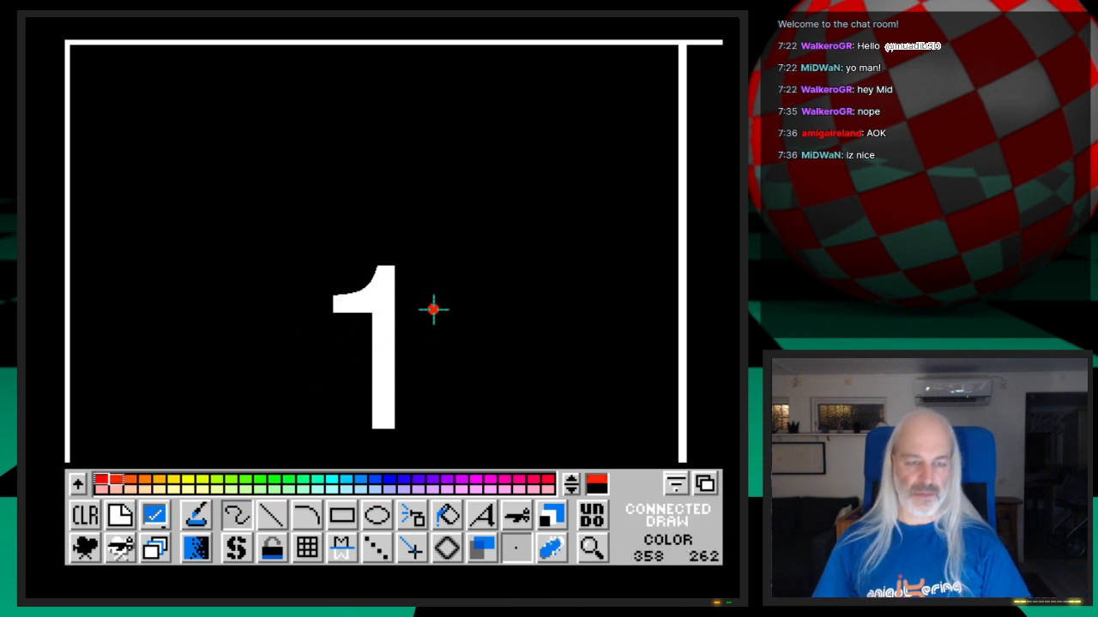
Paint a thick, irregular red freehand shape over numeral 1 and extend it across the divider into section 2
mouse_move(277, 335)
left_mouse_down()
mouse_move(296, 315)
mouse_move(397, 277)
mouse_move(497, 262)
mouse_move(283, 313)
mouse_move(417, 297)
mouse_move(381, 320)
mouse_move(421, 377)
mouse_move(432, 304)
mouse_move(498, 374)
mouse_move(385, 387)
mouse_move(490, 409)
mouse_move(397, 401)
mouse_move(397, 439)
mouse_move(333, 372)
mouse_move(446, 434)
mouse_move(561, 443)
mouse_move(525, 426)
mouse_move(625, 417)
mouse_move(698, 433)
mouse_move(644, 437)
mouse_move(644, 454)
mouse_move(691, 444)
left_mouse_up()
key("Right")
key("Right")
key("Right")
key("Right")
key("Right")
key("Right")
key("Right")
key("Right")
key("Right")
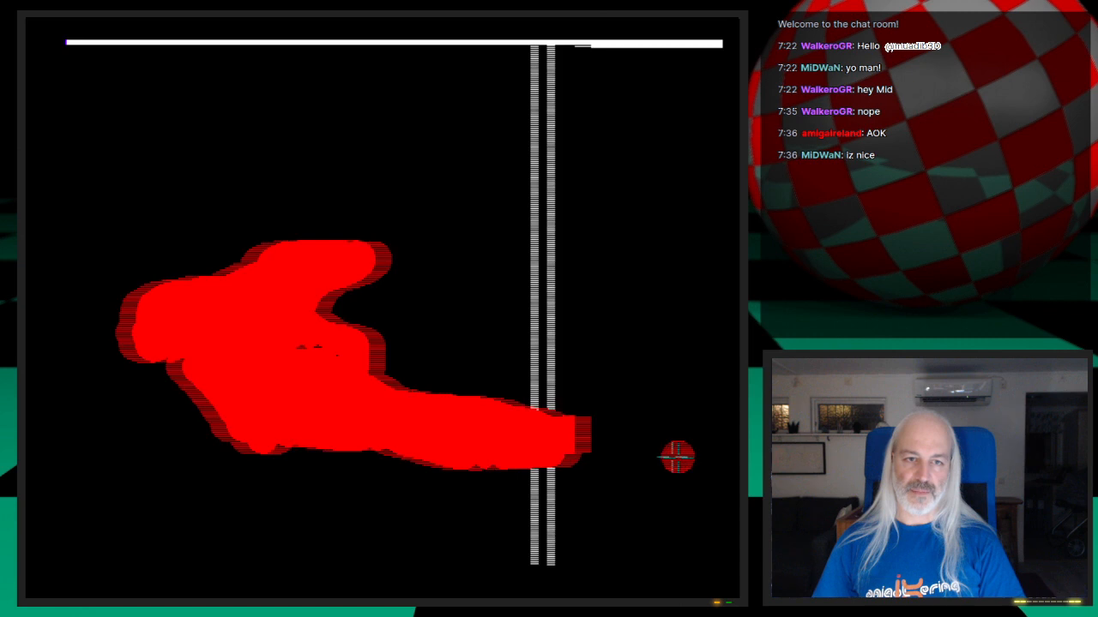
left_click_drag(536, 435, 636, 437)
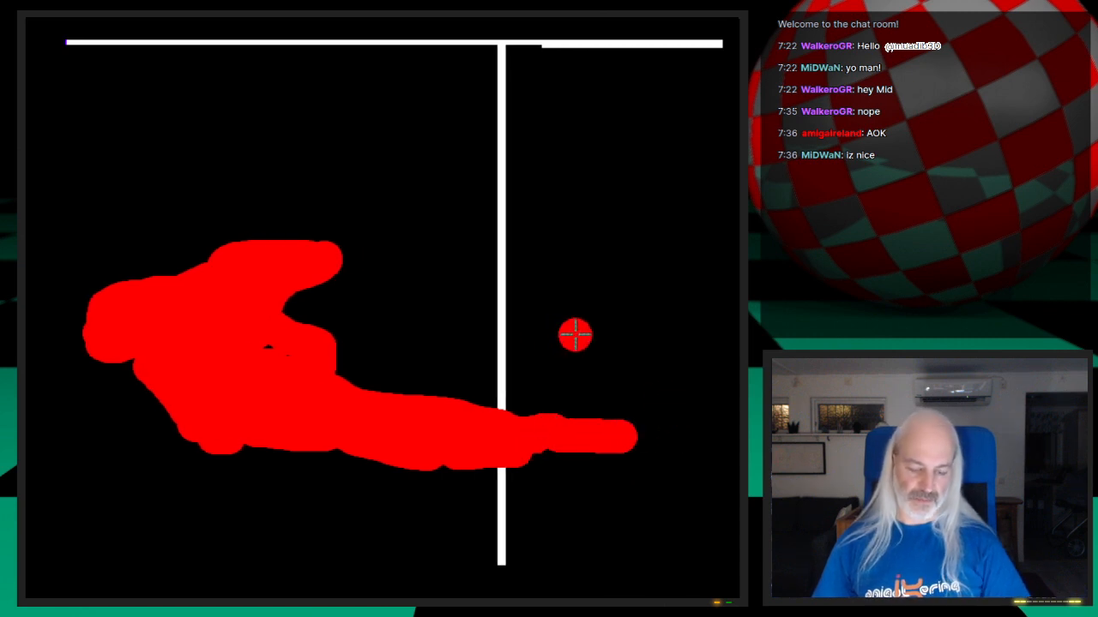
Paint a branching purple freehand shape above the red one, spanning the divider between sections 1 and 2
key("F10")
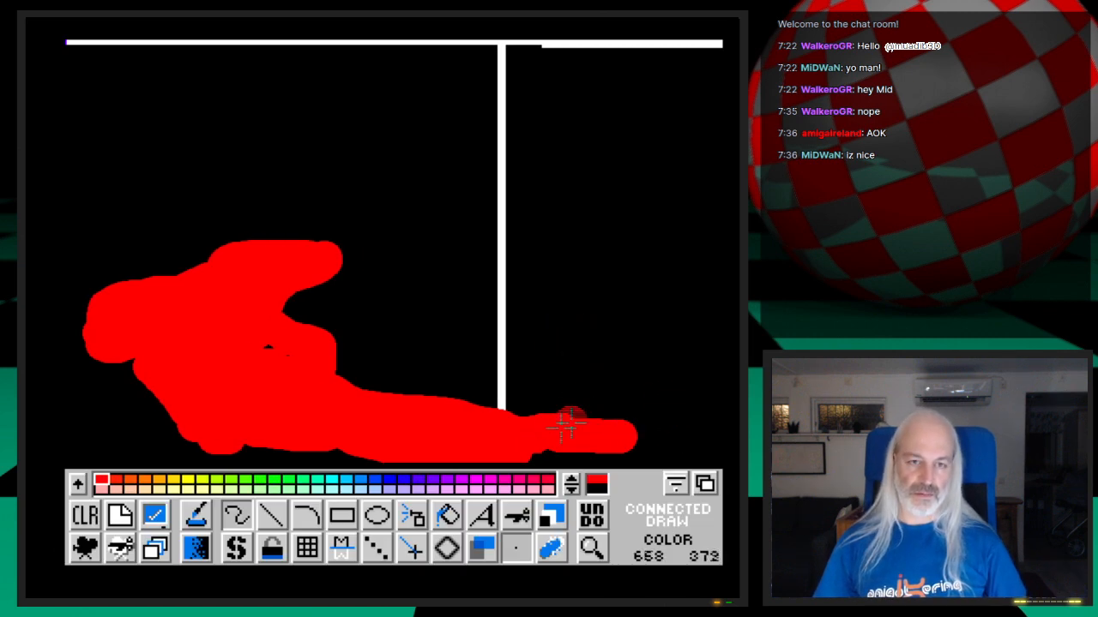
left_click(433, 481)
mouse_move(640, 214)
left_mouse_down()
mouse_move(352, 202)
mouse_move(308, 182)
mouse_move(526, 180)
mouse_move(643, 155)
mouse_move(630, 140)
mouse_move(503, 169)
left_mouse_up()
mouse_move(457, 206)
left_mouse_down()
mouse_move(411, 289)
mouse_move(348, 343)
left_mouse_up()
left_click_drag(516, 185, 412, 296)
mouse_move(486, 204)
left_mouse_down()
mouse_move(588, 238)
mouse_move(648, 320)
left_mouse_up()
mouse_move(490, 228)
left_mouse_down()
mouse_move(613, 363)
mouse_move(657, 368)
mouse_move(558, 274)
mouse_move(571, 246)
mouse_move(626, 315)
mouse_move(692, 350)
left_mouse_up()
Paint a solid bright green freehand shape across the divider between sections 2 and 3
key("Right")
key("Right")
key("Right")
key("Right")
key("Right")
key("Right")
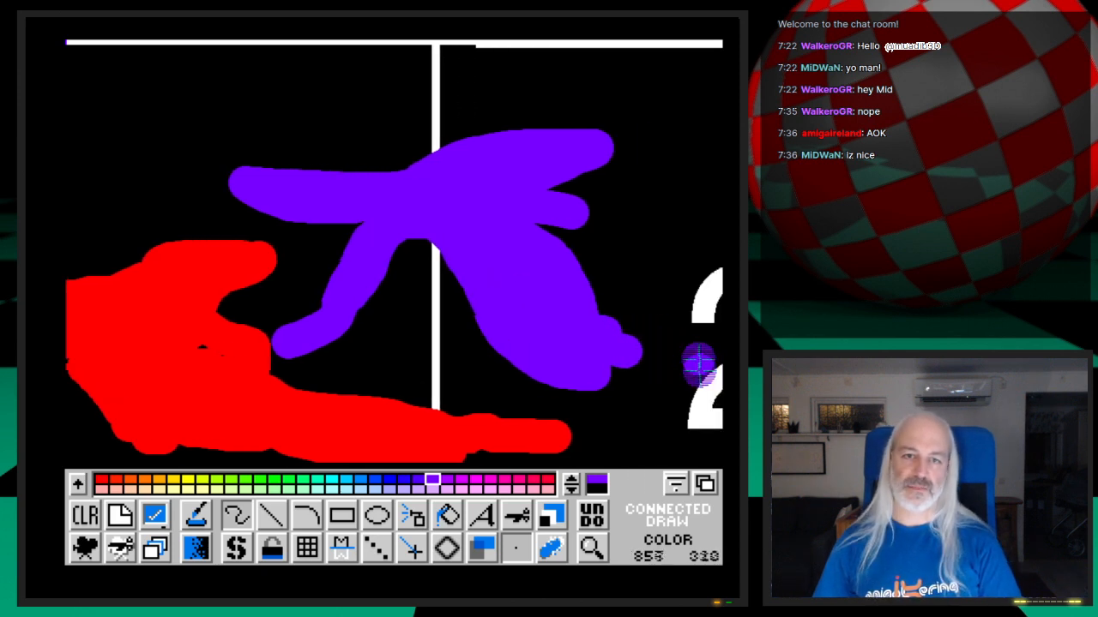
key("Right")
key("Right")
key("Right")
key("Right")
key("Right")
key("Right")
key("Right")
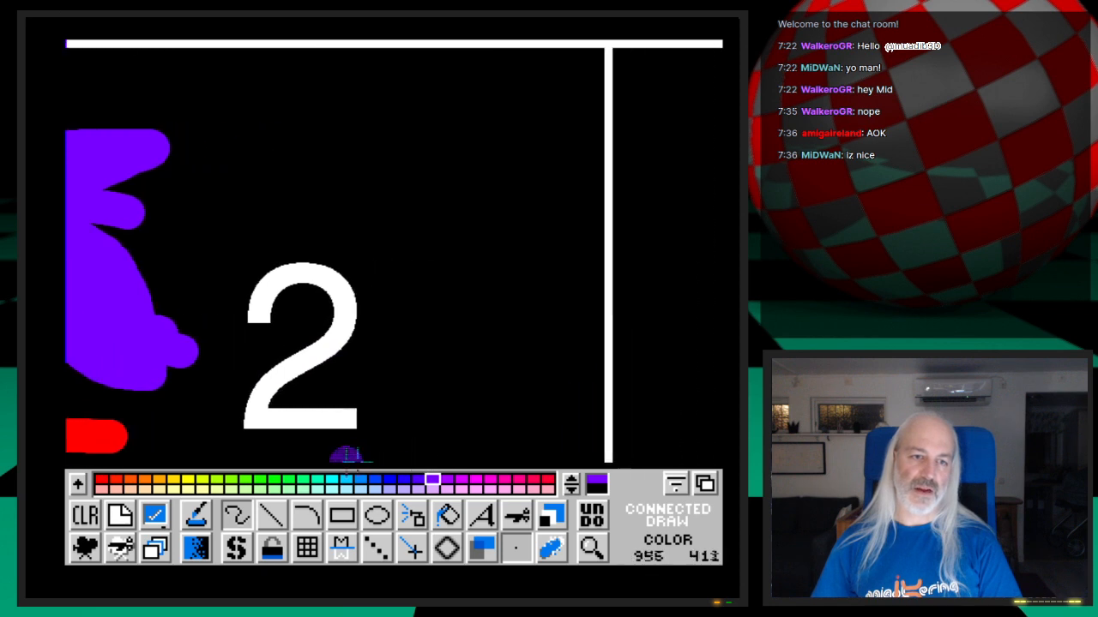
left_click(261, 481)
mouse_move(600, 274)
left_mouse_down()
mouse_move(569, 245)
mouse_move(387, 211)
mouse_move(587, 225)
mouse_move(558, 193)
mouse_move(395, 182)
mouse_move(441, 251)
mouse_move(581, 253)
left_mouse_up()
mouse_move(431, 247)
left_mouse_down()
mouse_move(420, 276)
mouse_move(575, 280)
mouse_move(410, 295)
mouse_move(541, 298)
mouse_move(534, 309)
mouse_move(579, 342)
mouse_move(452, 310)
mouse_move(561, 392)
mouse_move(421, 326)
mouse_move(434, 302)
left_mouse_up()
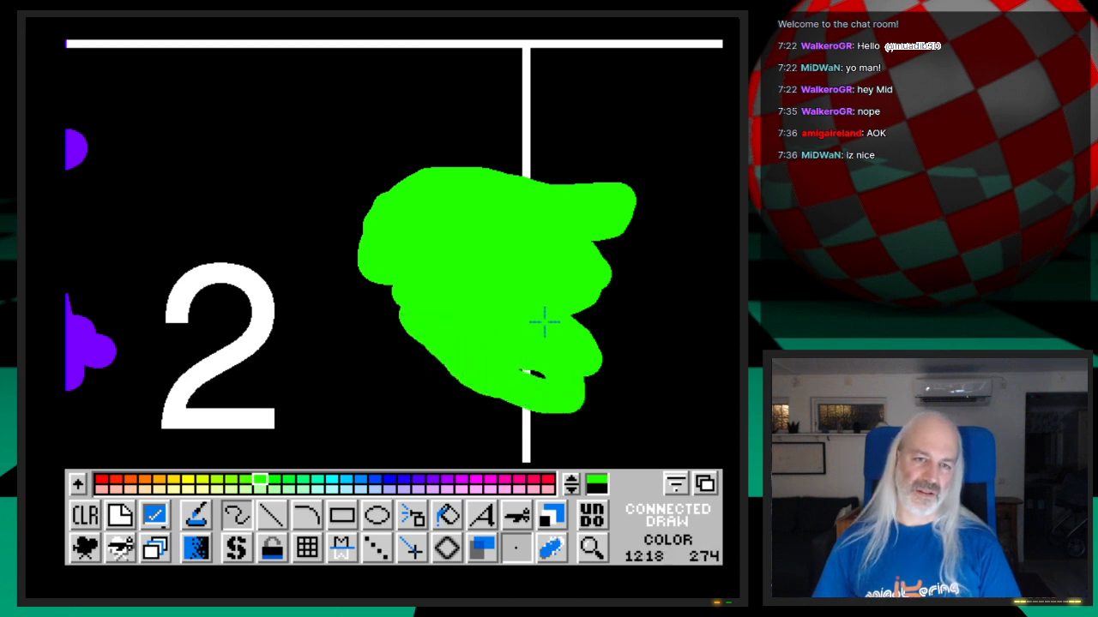
Outline the bright green shape with a thick band of darker green (0, 153, 0)
left_click(571, 490)
left_click(574, 492)
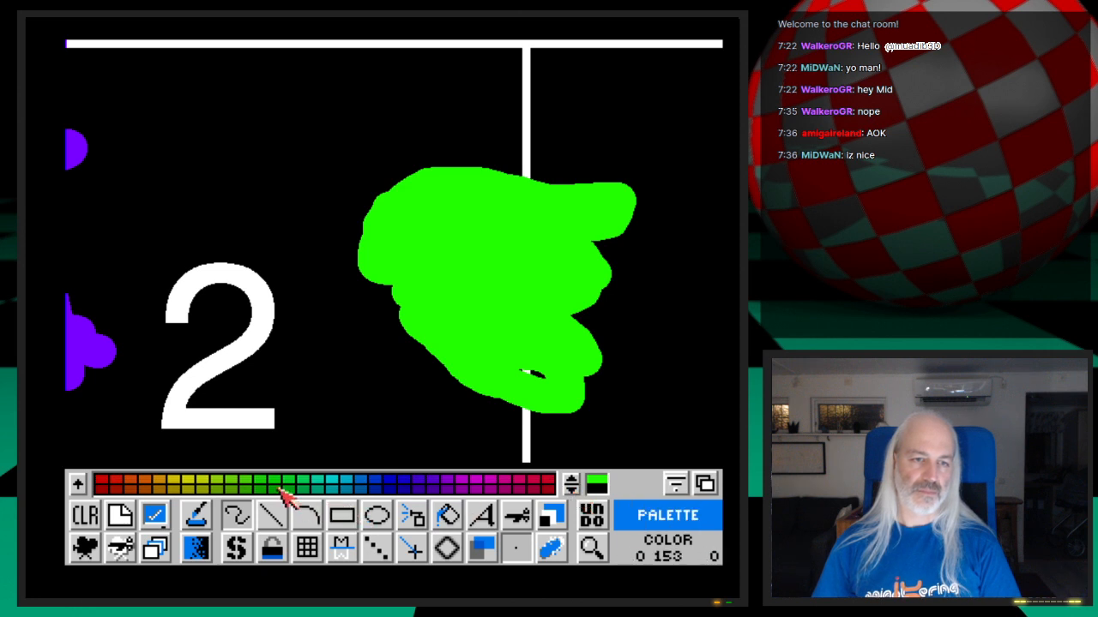
left_click(276, 488)
mouse_move(359, 225)
left_mouse_down()
mouse_move(399, 335)
mouse_move(536, 408)
mouse_move(601, 396)
mouse_move(525, 386)
left_mouse_up()
mouse_move(591, 383)
left_mouse_down()
mouse_move(606, 265)
mouse_move(623, 223)
left_mouse_up()
mouse_move(600, 196)
left_mouse_down()
mouse_move(445, 172)
mouse_move(352, 197)
mouse_move(347, 222)
left_mouse_up()
left_click_drag(583, 327, 607, 206)
Surround the green shape with an outer band of very dark green (0, 102, 34)
key("Right")
key("Right")
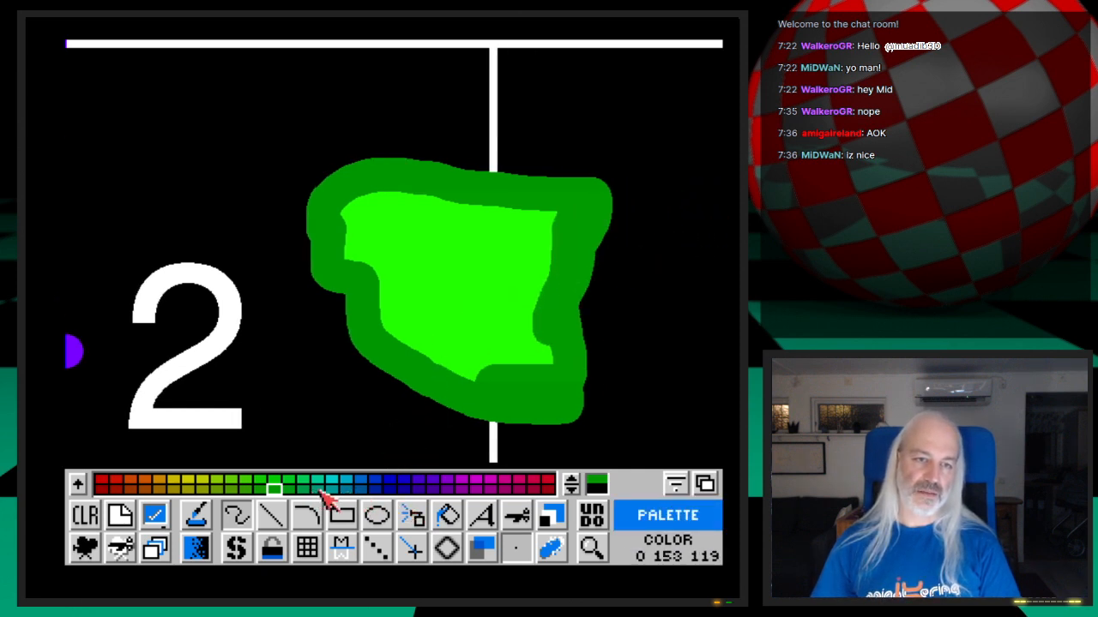
left_click(570, 489)
left_click(570, 489)
mouse_move(354, 149)
left_mouse_down()
mouse_move(296, 176)
mouse_move(284, 230)
mouse_move(369, 376)
mouse_move(515, 427)
mouse_move(581, 397)
mouse_move(600, 223)
mouse_move(578, 172)
mouse_move(356, 155)
left_mouse_up()
left_click_drag(300, 178, 322, 206)
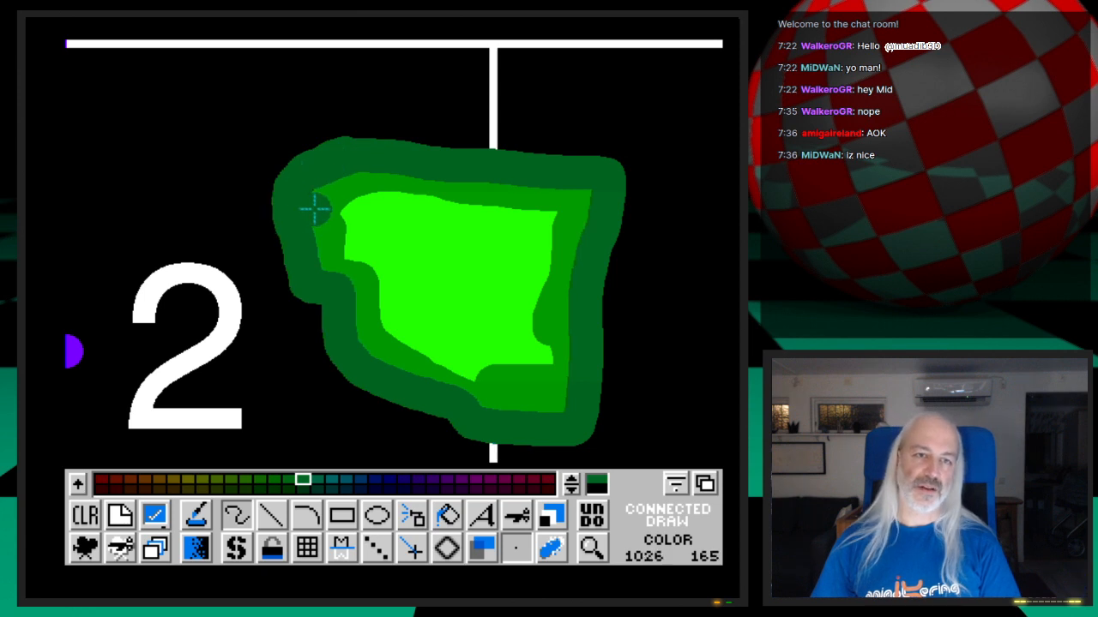
Extend the very dark green band towards numeral 3 with one upper and one lower branch, and thicken its inner edge
key("Right")
key("Right")
key("Right")
key("Right")
key("Right")
key("Right")
key("Right")
key("Right")
key("Right")
key("Right")
key("Right")
key("Right")
key("Right")
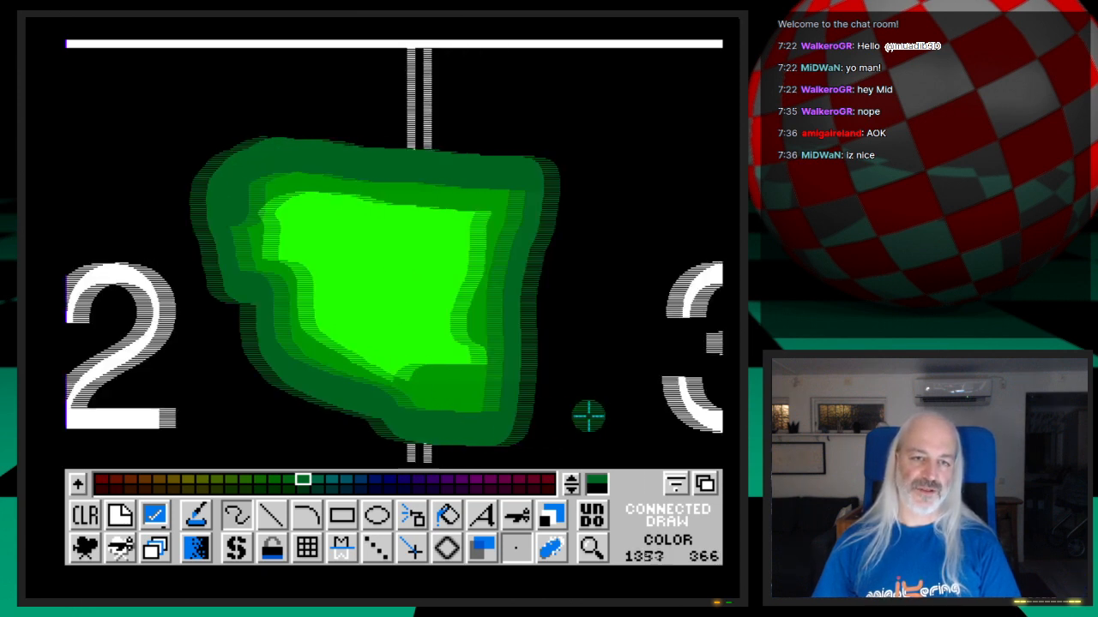
key("Right")
key("Right")
mouse_move(355, 372)
left_mouse_down()
mouse_move(380, 429)
mouse_move(412, 439)
mouse_move(326, 445)
left_mouse_up()
mouse_move(390, 391)
left_mouse_down()
mouse_move(364, 381)
mouse_move(448, 419)
mouse_move(363, 314)
mouse_move(372, 235)
mouse_move(543, 112)
mouse_move(391, 166)
mouse_move(499, 143)
left_mouse_up()
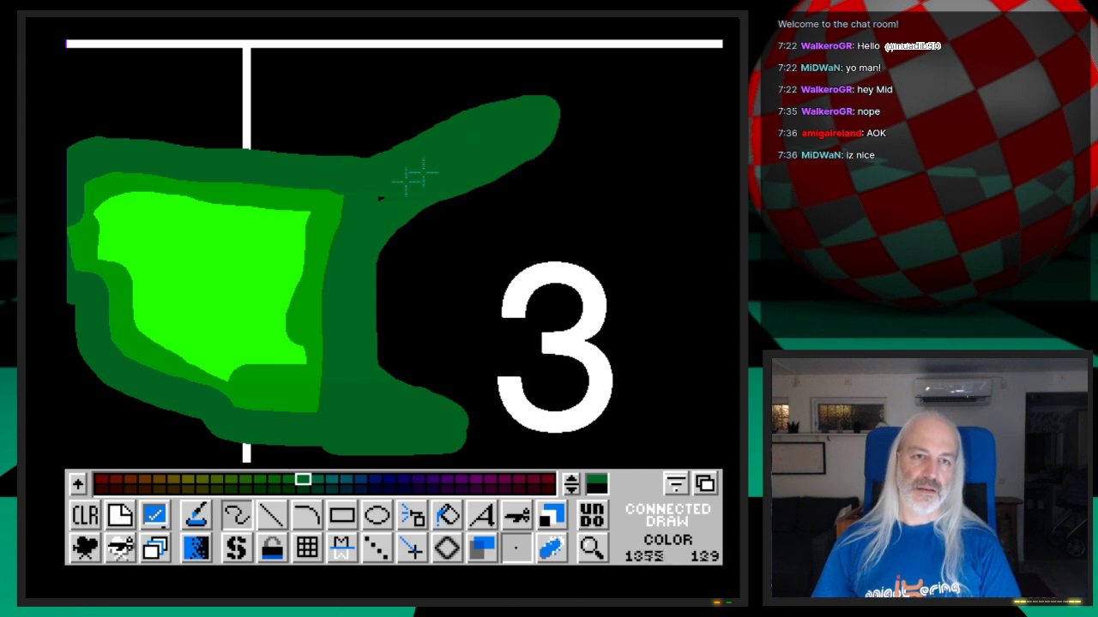
left_click_drag(345, 241, 321, 294)
Examine the guide image past the divider beyond numeral 3 and back to the red and purple shapes
key("Right")
key("Right")
key("Right")
key("Right")
key("Right")
key("Right")
key("Right")
key("Right")
key("Right")
key("Right")
key("Right")
key("Right")
key("Right")
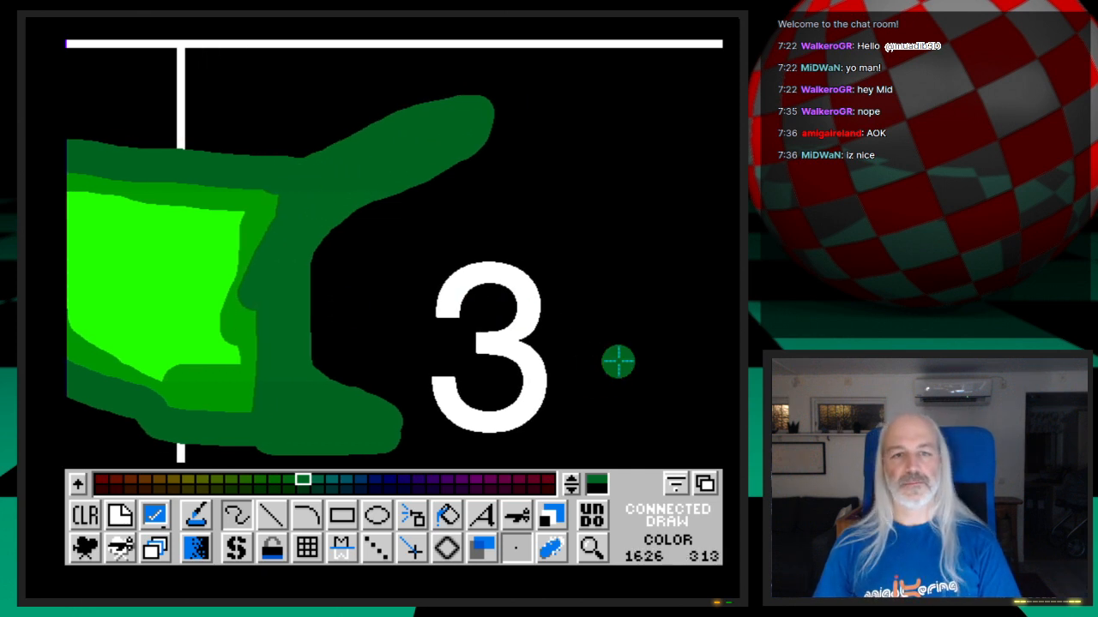
key("Right")
key("Right")
key("Right")
key("Right")
key("Right")
key("Right")
key("Right")
key("Right")
key("Right")
key("Right")
key("Down")
key("Down")
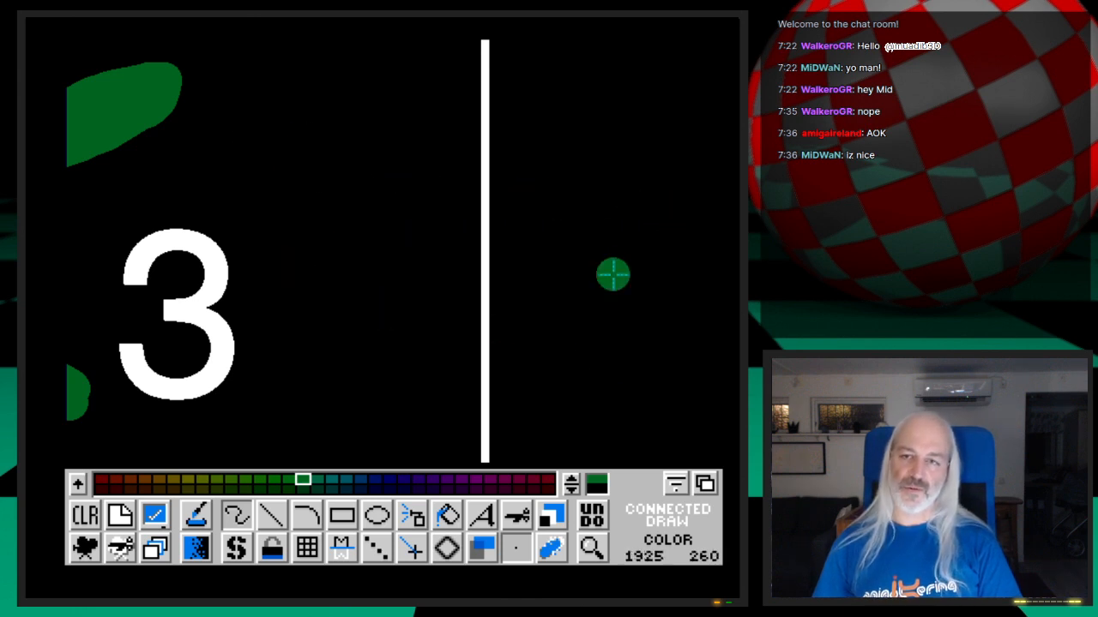
key("Left")
key("Left")
key("Left")
key("Left")
key("Left")
key("Left")
key("Left")
key("Left")
key("Left")
key("Left")
key("Left")
key("Left")
key("Left")
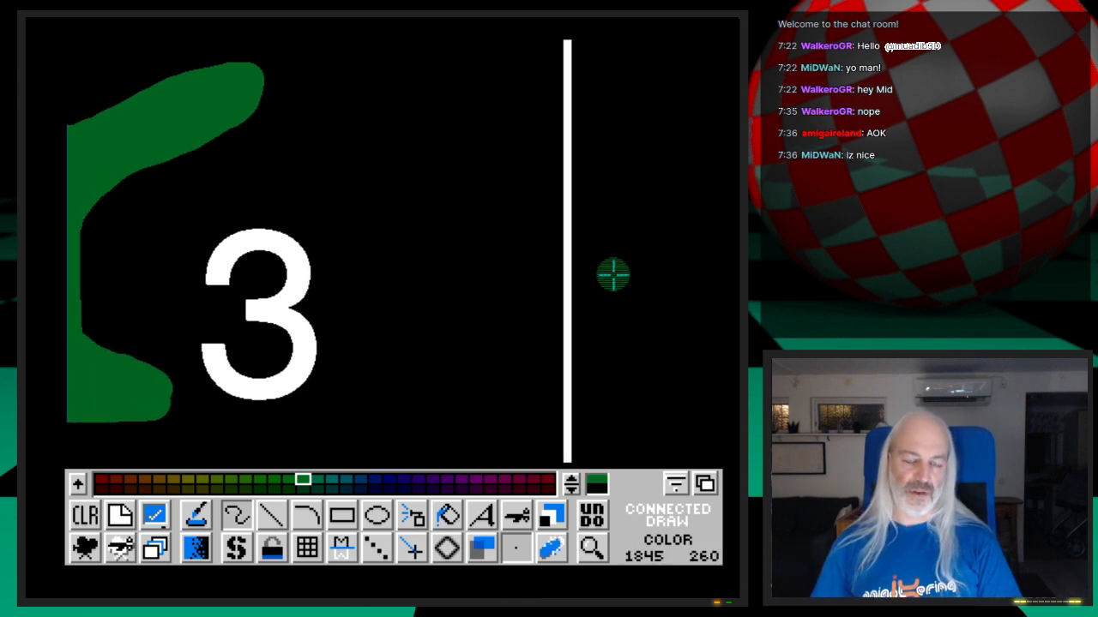
key("Left")
key("Left")
key("Left")
key("Left")
key("Left")
key("Left")
key("Left")
key("Left")
key("Left")
key("Left")
key("Left")
key("Left")
key("Left")
key("Left")
key("Left")
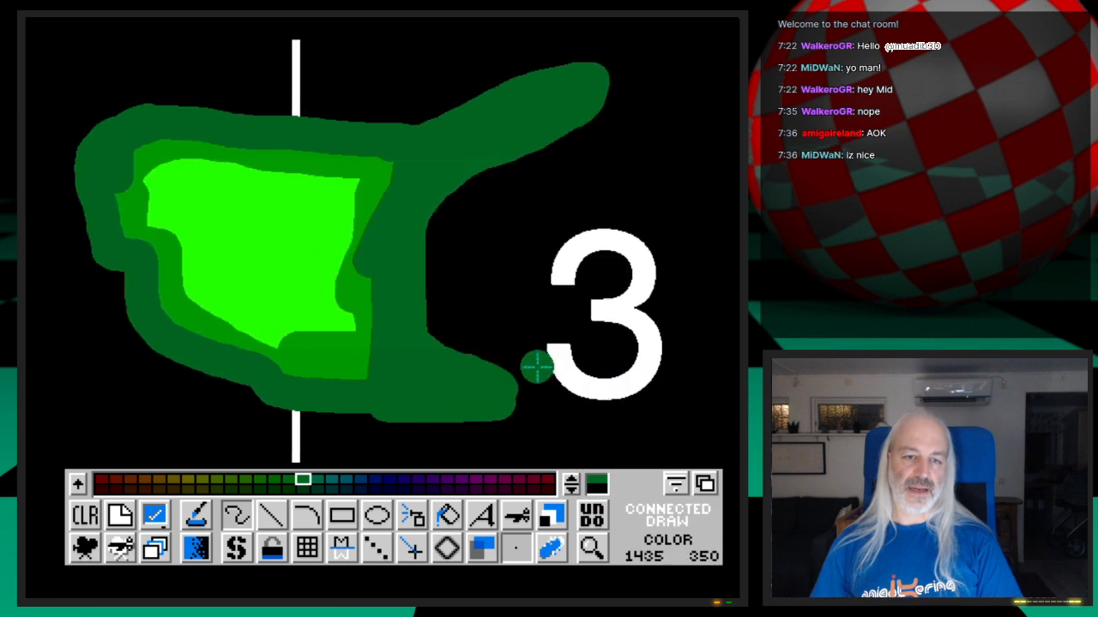
key("Left")
key("Left")
key("Left")
key("Left")
key("Left")
key("Left")
key("Left")
key("Left")
key("Left")
key("Left")
key("Left")
key("Left")
key("Left")
key("Left")
key("Left")
key("Left")
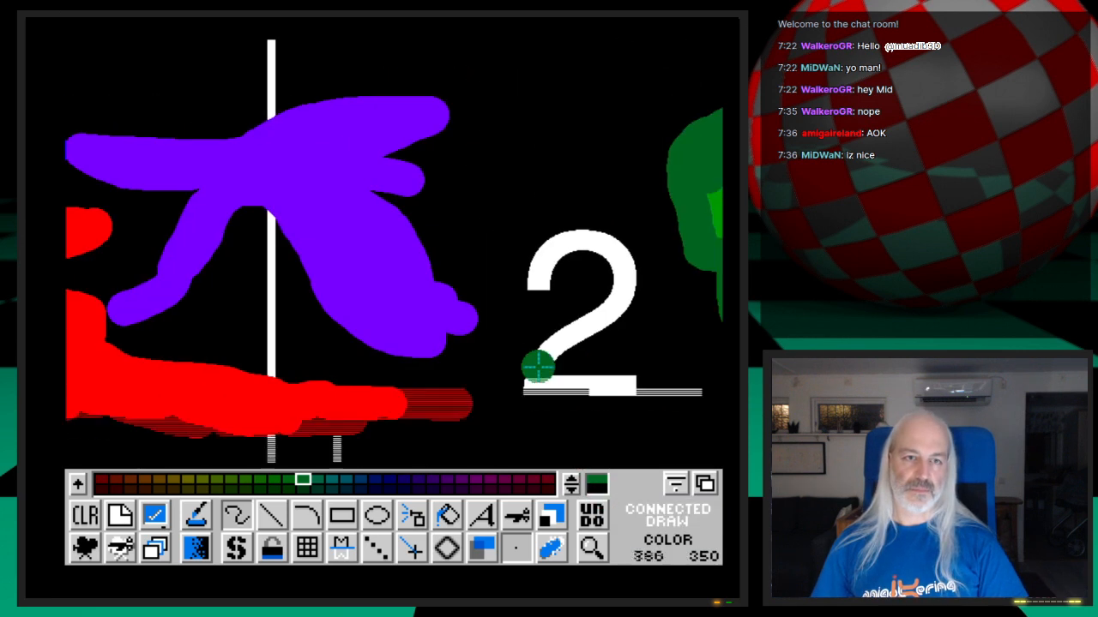
key("Left")
key("Left")
key("Left")
key("Right")
key("Right")
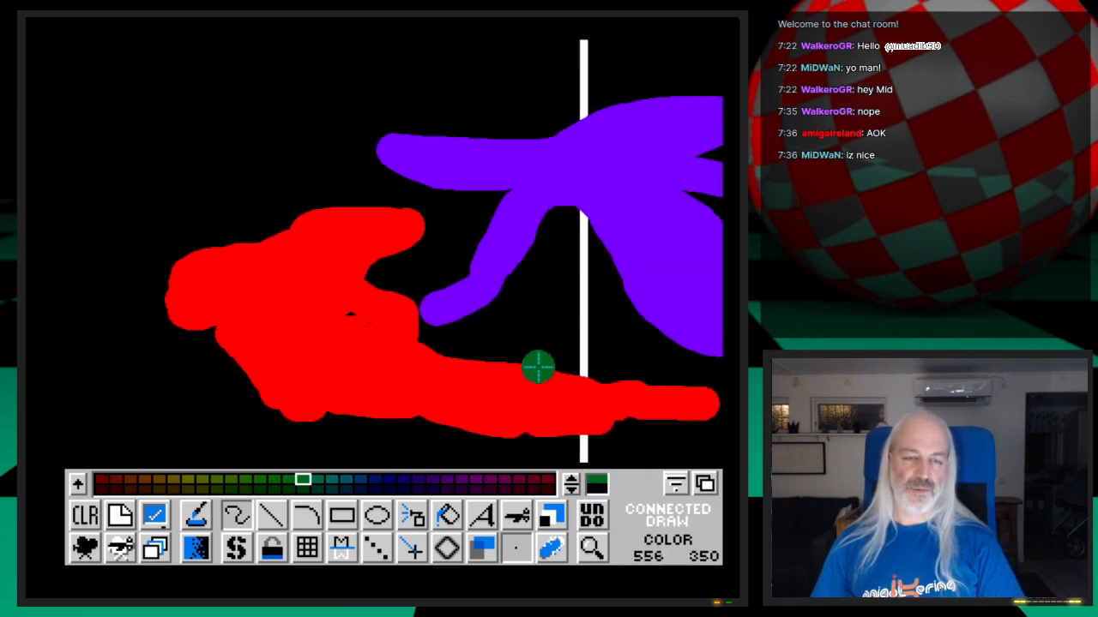
Paint a thick white highlight inside the red shape and thinner white highlights on three parts of the purple shape
left_click(605, 482)
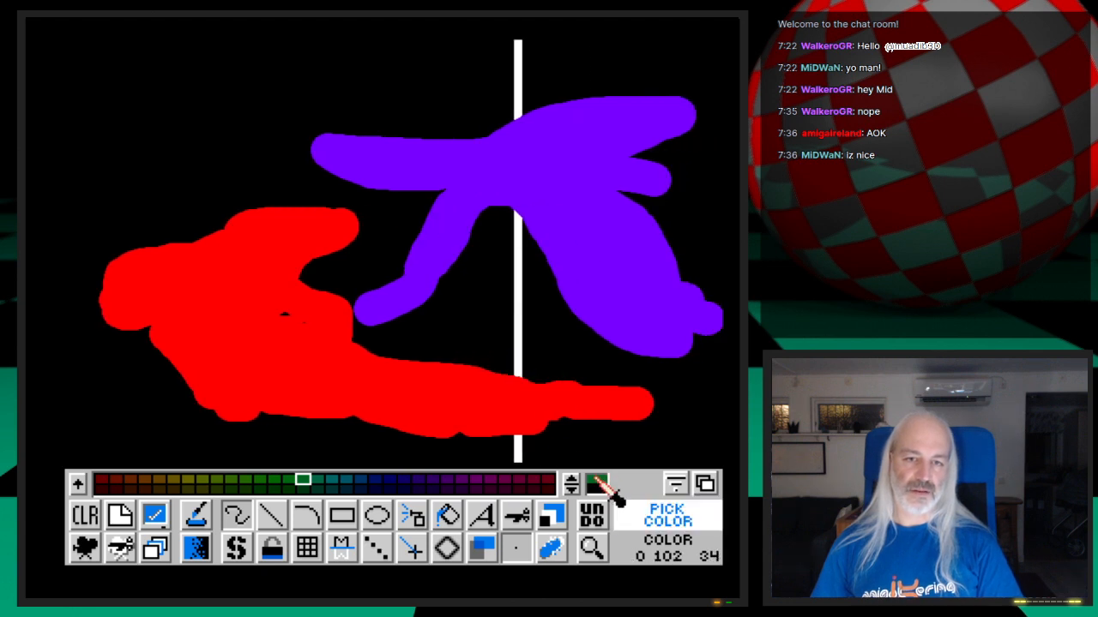
left_click(278, 342)
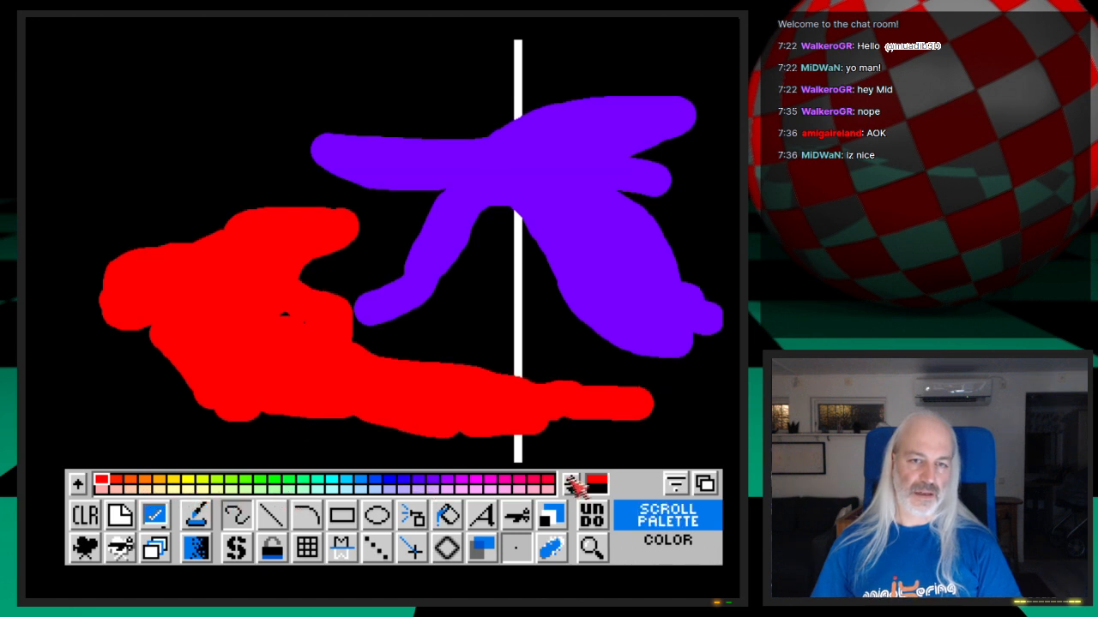
left_click(571, 484)
left_click(118, 479)
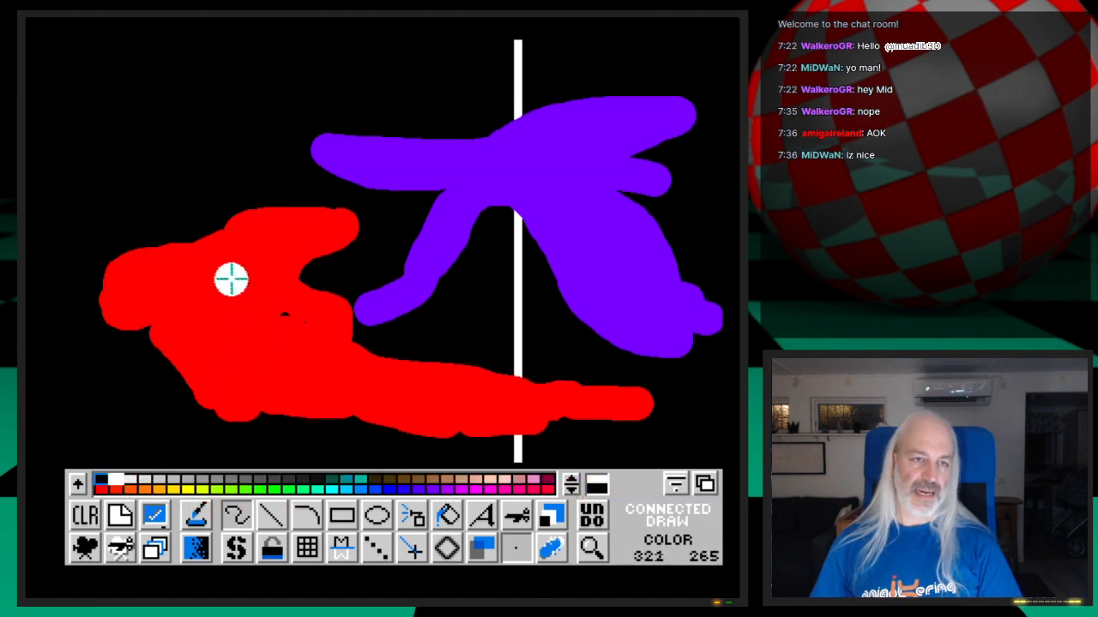
left_click_drag(221, 308, 273, 358)
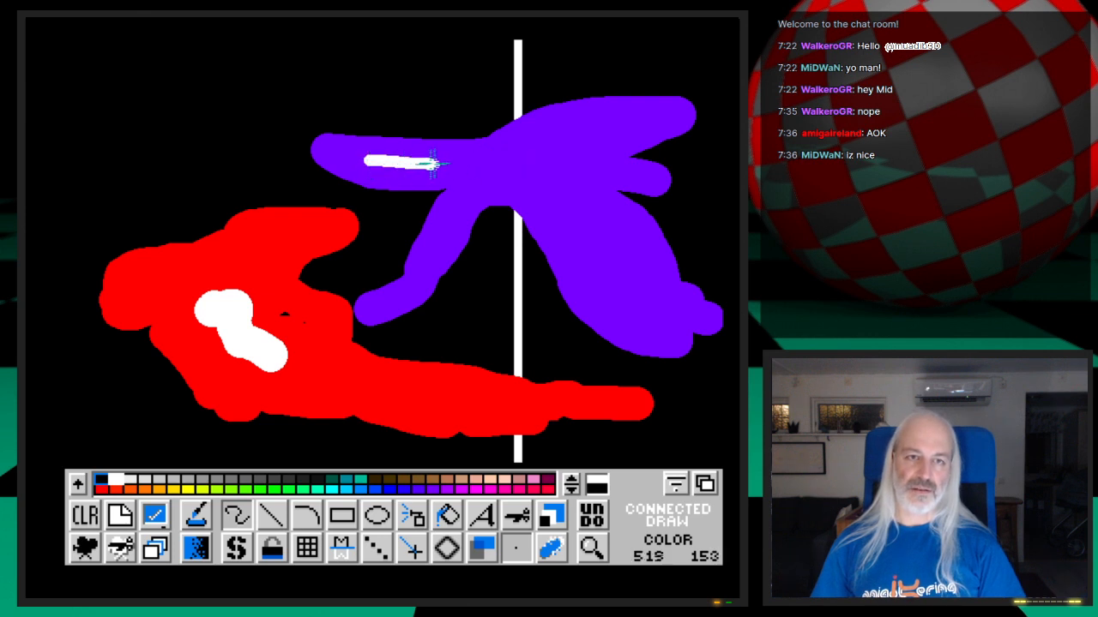
left_click_drag(564, 217, 647, 310)
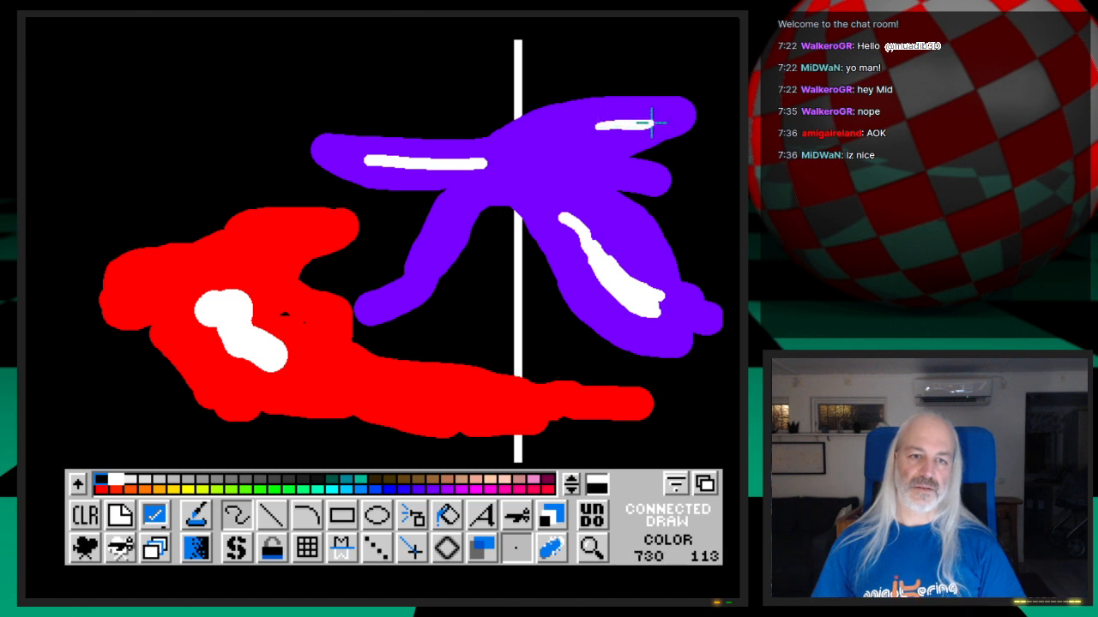
key("Right")
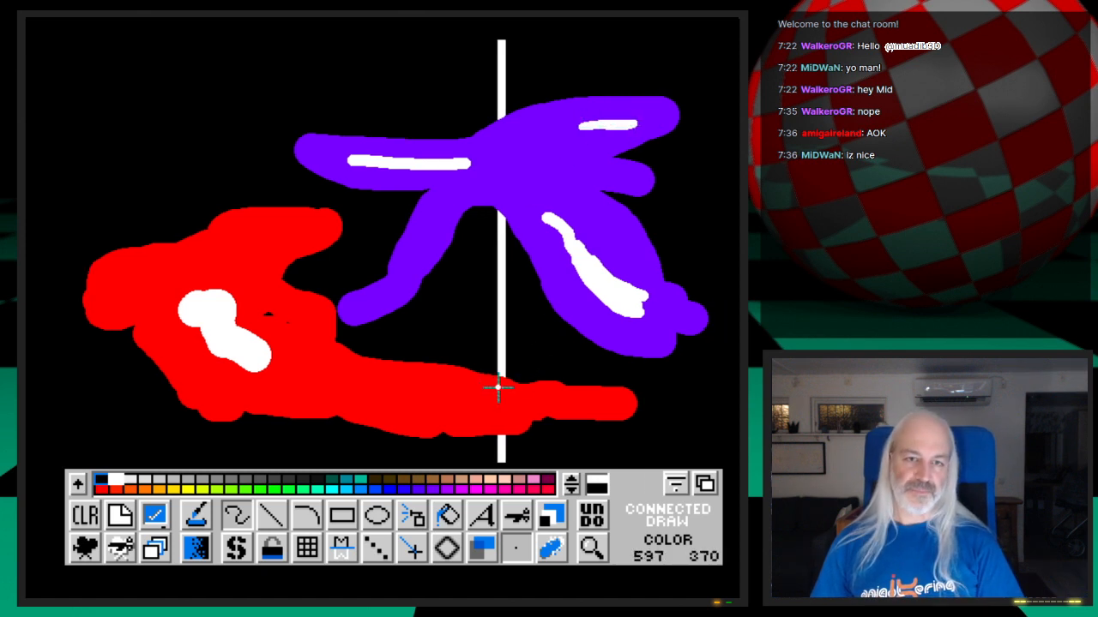
Paint a thick white highlight inside the green shape and a solid blue shape over its lower edge on the side facing numeral 2
key("Right")
key("Right")
key("Right")
key("Right")
key("Right")
key("Right")
key("Right")
key("Right")
key("Right")
key("Right")
key("Right")
key("Right")
key("Right")
key("Right")
key("Right")
key("Right")
key("Right")
key("Right")
key("Right")
key("Right")
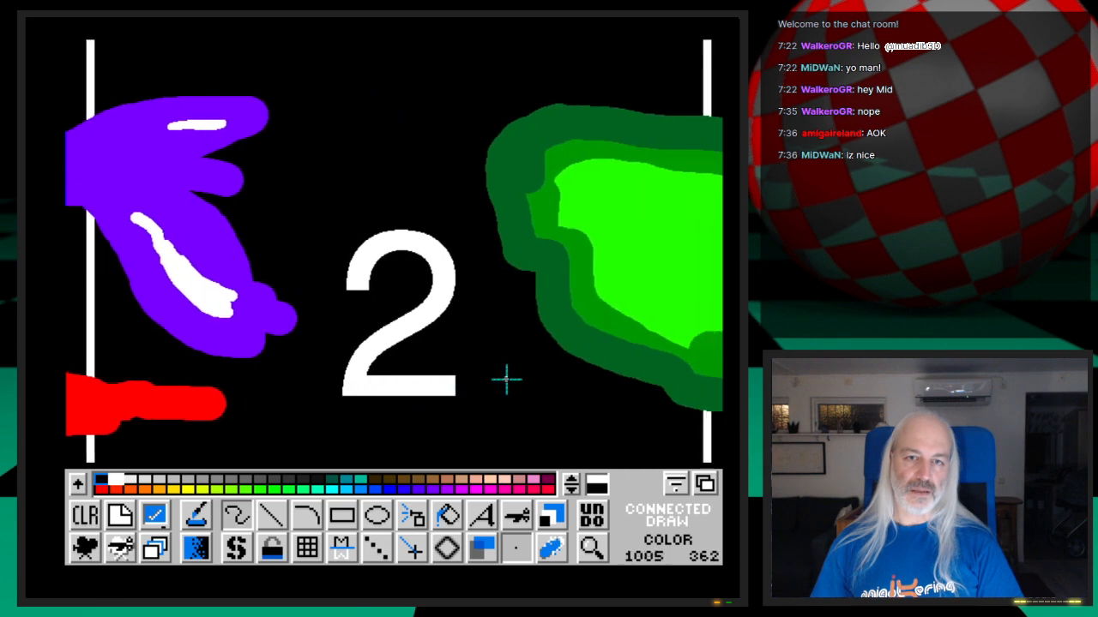
key("Right")
key("Right")
key("Right")
key("Right")
key("Right")
key("Right")
key("Right")
key("Right")
key("Right")
key("Right")
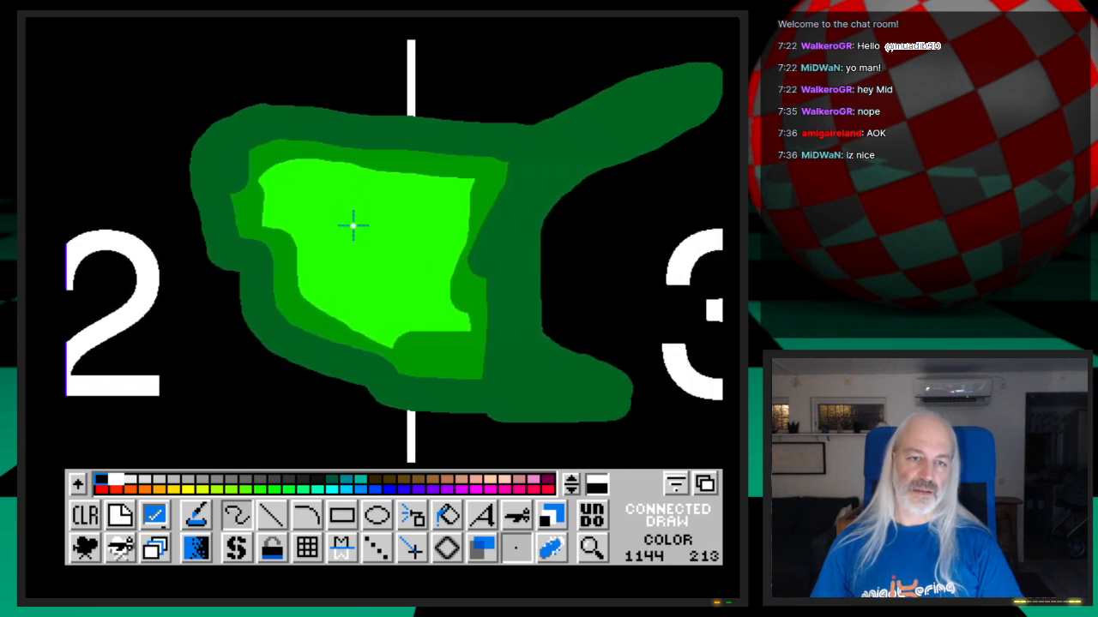
mouse_move(359, 229)
left_mouse_down()
mouse_move(407, 226)
mouse_move(420, 265)
mouse_move(453, 221)
mouse_move(451, 279)
mouse_move(480, 186)
mouse_move(468, 295)
mouse_move(498, 359)
left_mouse_up()
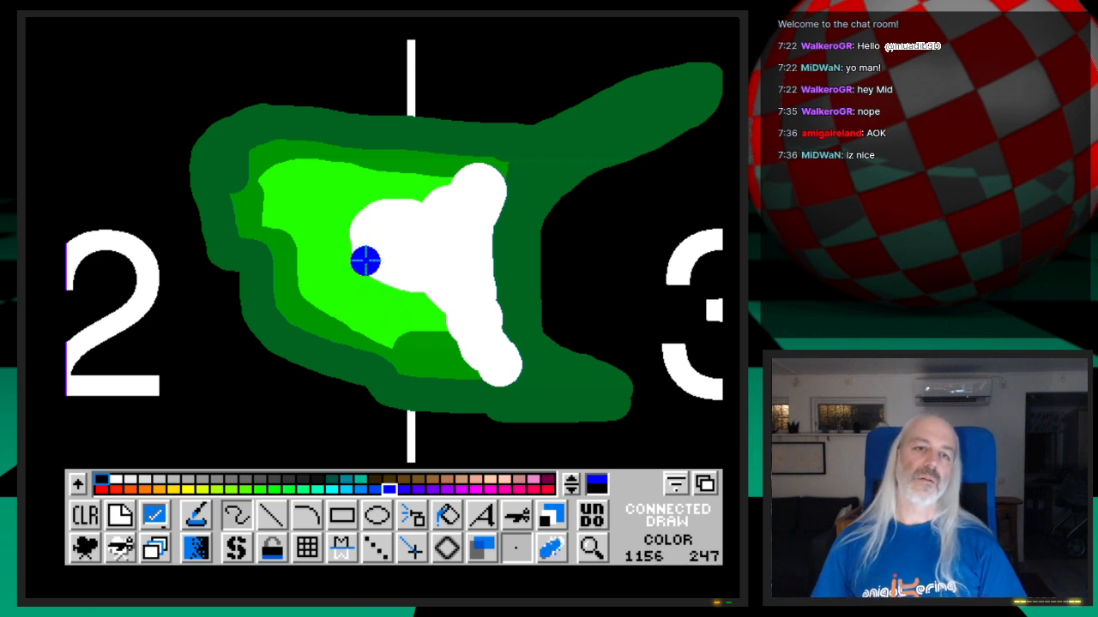
mouse_move(232, 316)
left_mouse_down()
mouse_move(282, 297)
mouse_move(359, 305)
mouse_move(233, 318)
mouse_move(357, 314)
mouse_move(354, 341)
mouse_move(263, 345)
mouse_move(311, 369)
mouse_move(360, 355)
mouse_move(222, 365)
mouse_move(225, 287)
mouse_move(201, 351)
mouse_move(321, 392)
left_mouse_up()
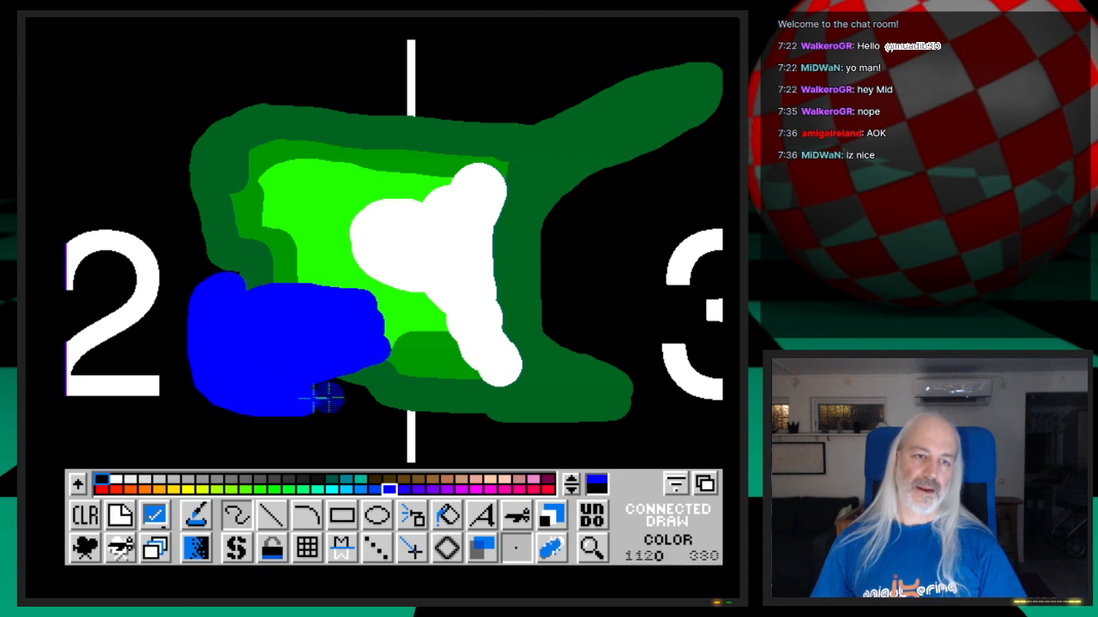
Save the picture in HAM-8 format under the new file name Neb1_st1.iff in the Images drawer
left_click(122, 515)
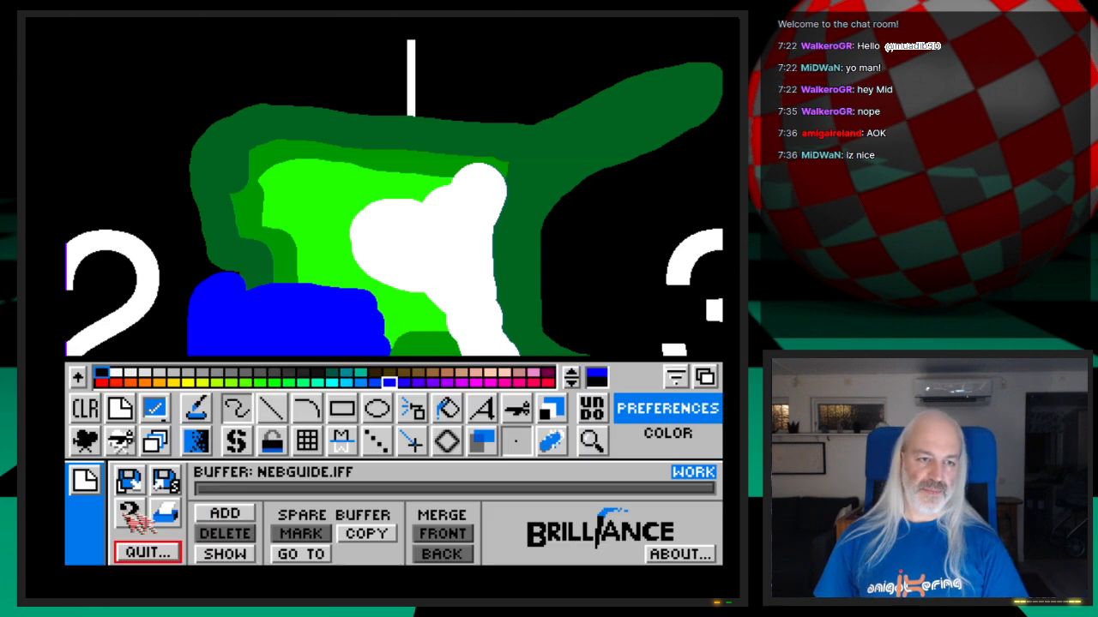
left_click(166, 480)
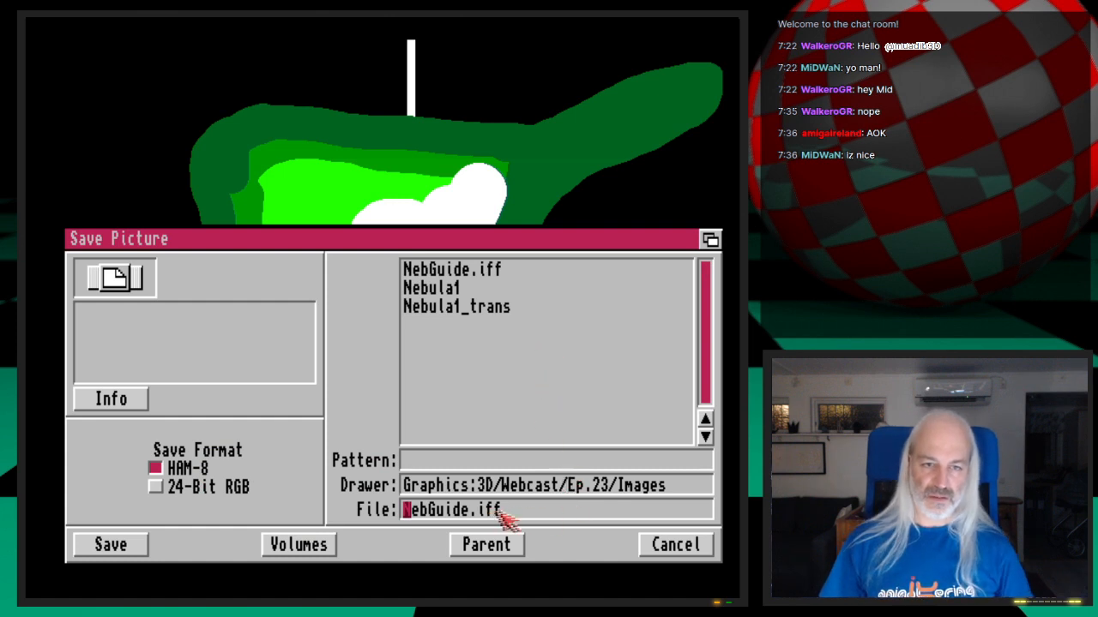
left_click(436, 510)
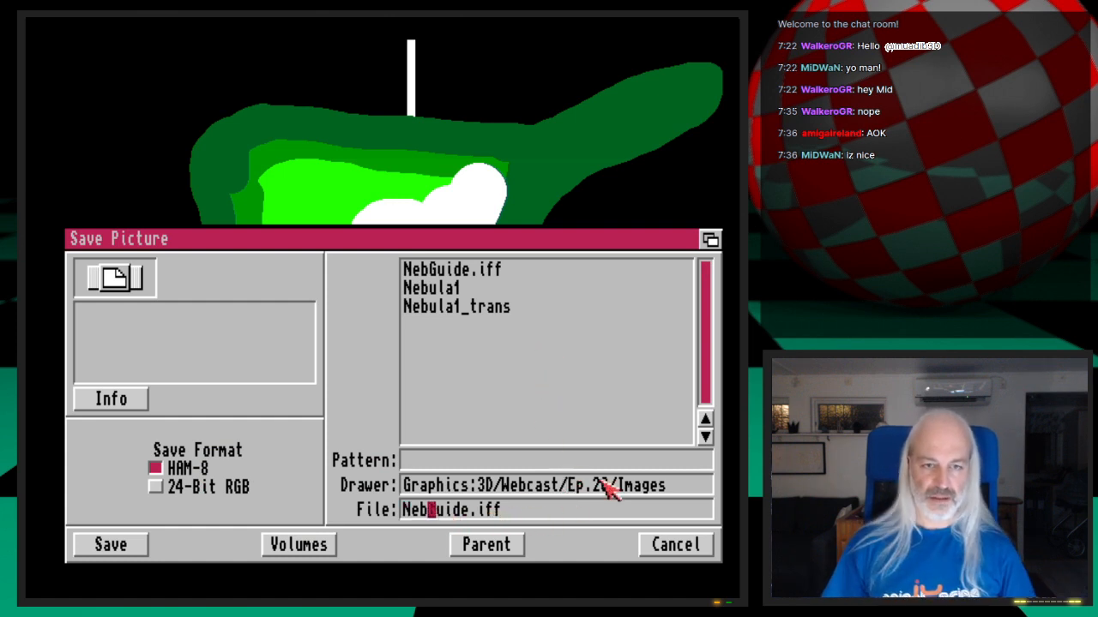
key("Delete")
key("Delete")
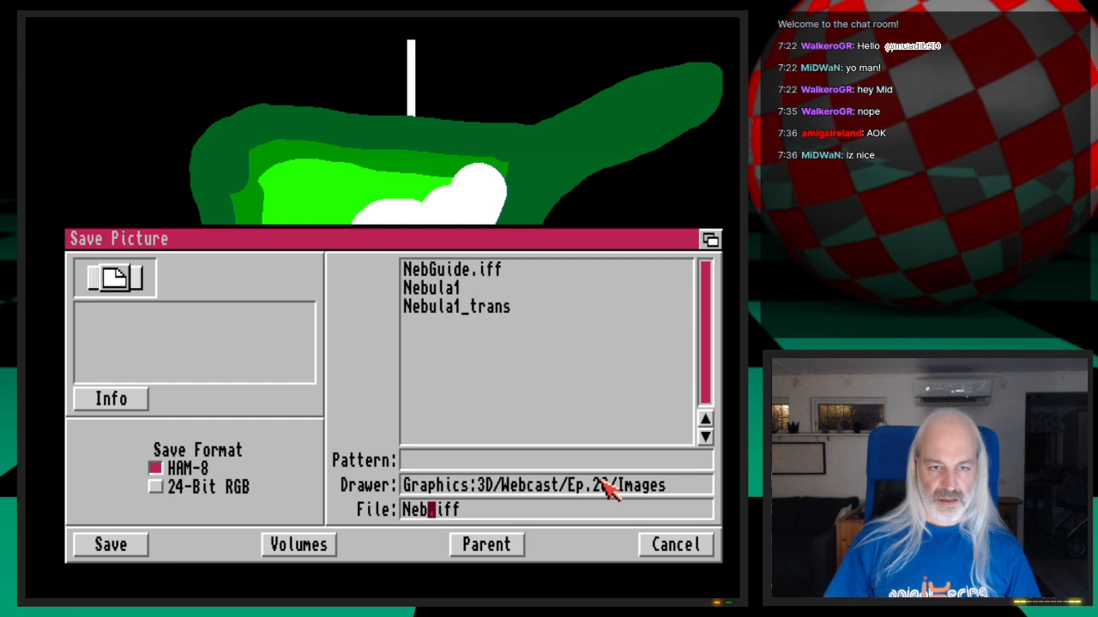
type("1_st1")
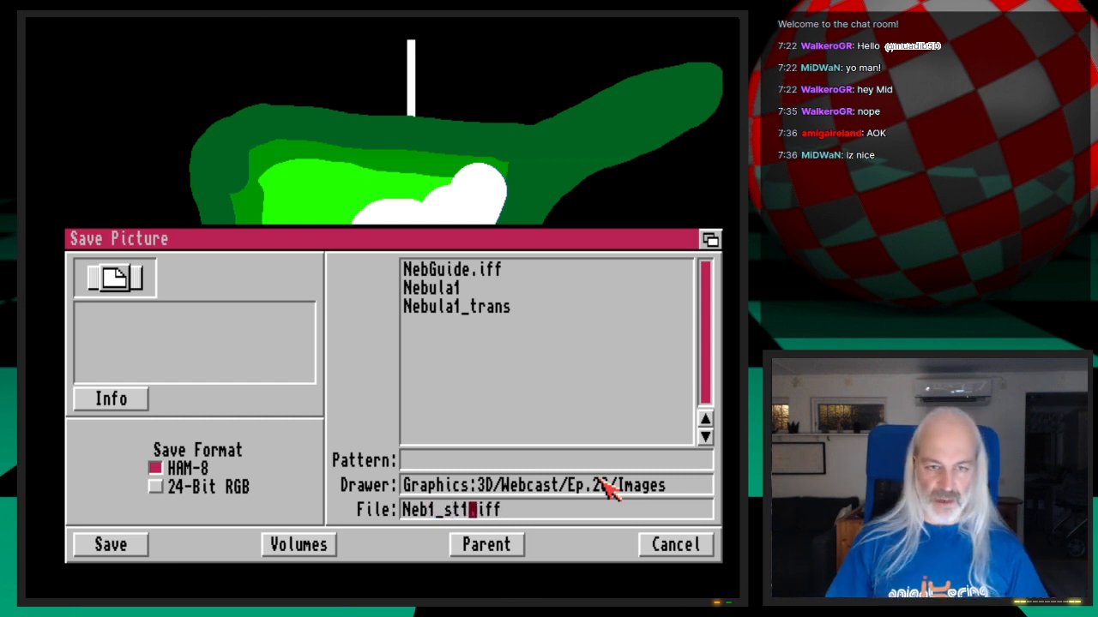
key("Return")
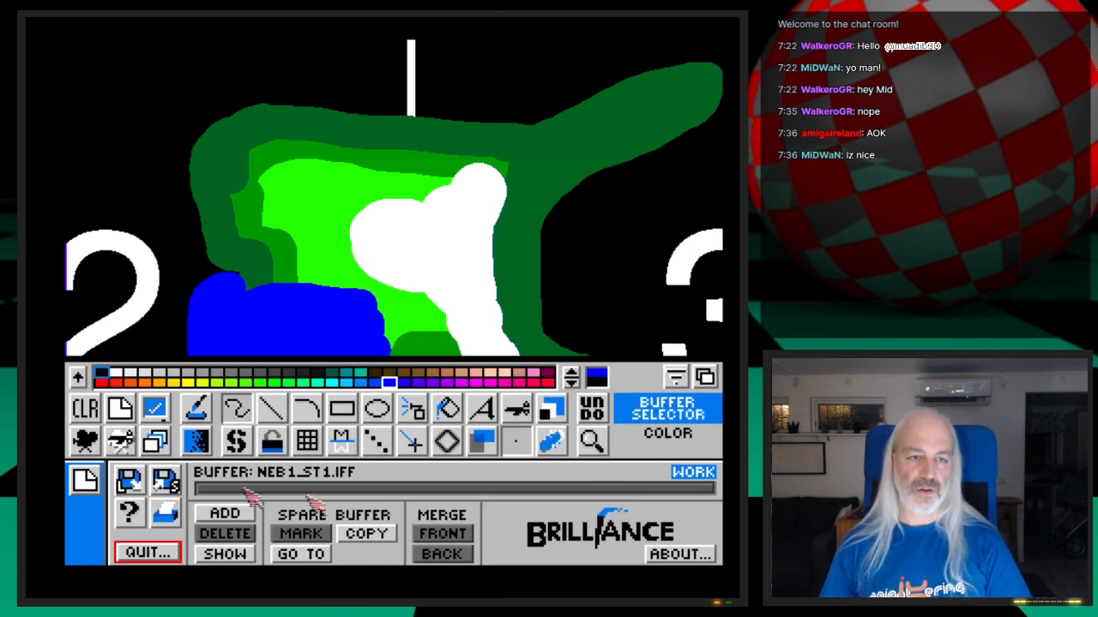
Save the picture again as 24-Bit RGB, overwriting Neb1_st1.iff
left_click(167, 481)
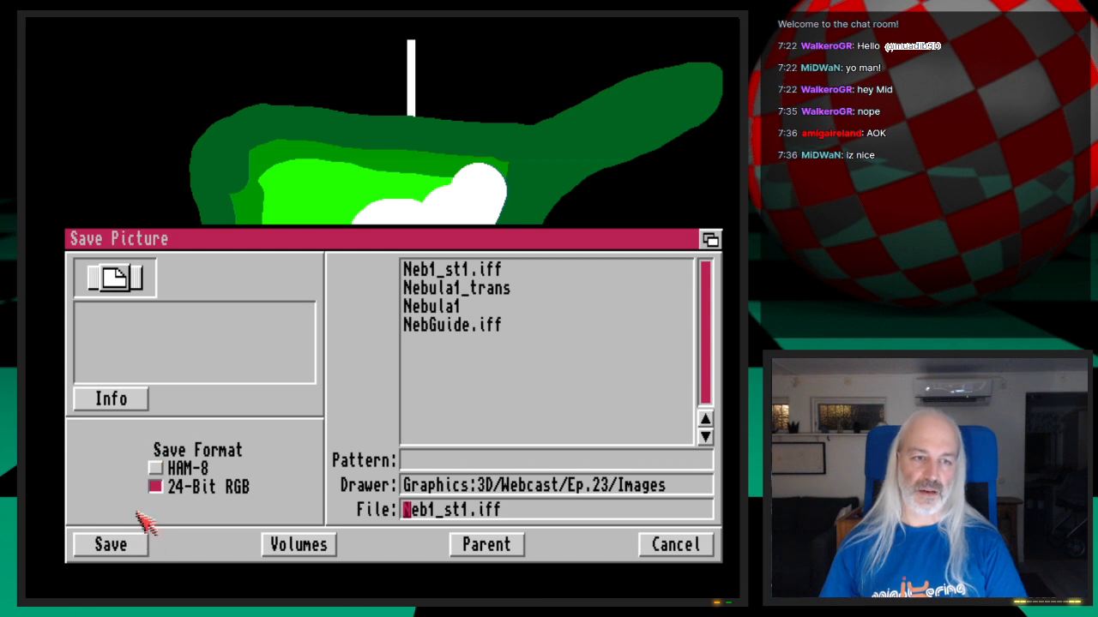
left_click(122, 549)
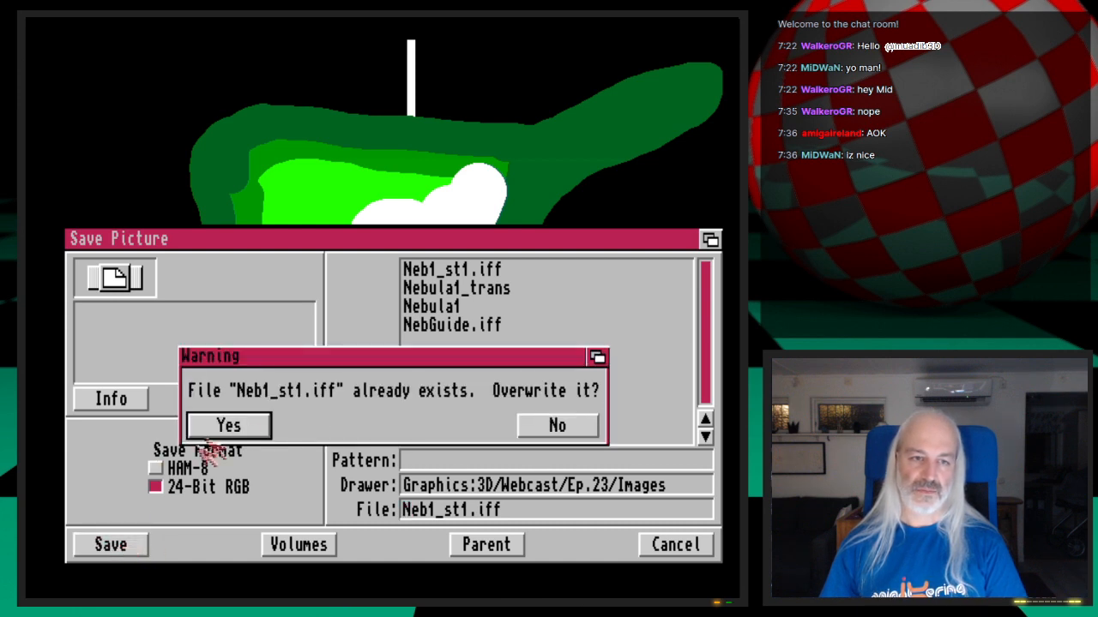
left_click(243, 431)
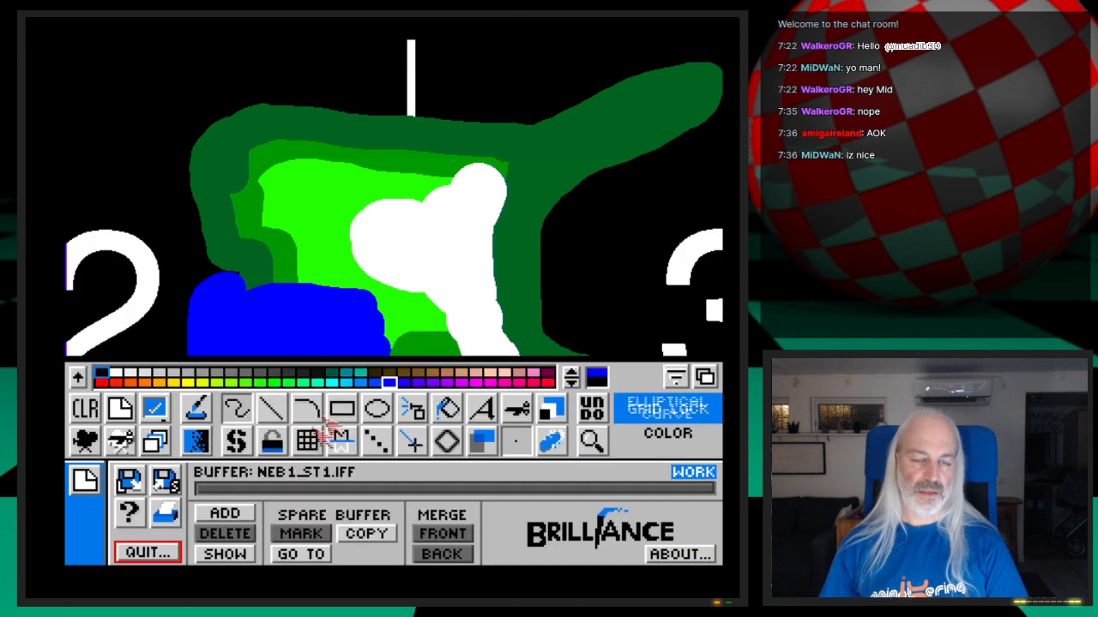
Return to the red and purple shapes, show the draw mode settings and set the draw mode to Darken
key("F10")
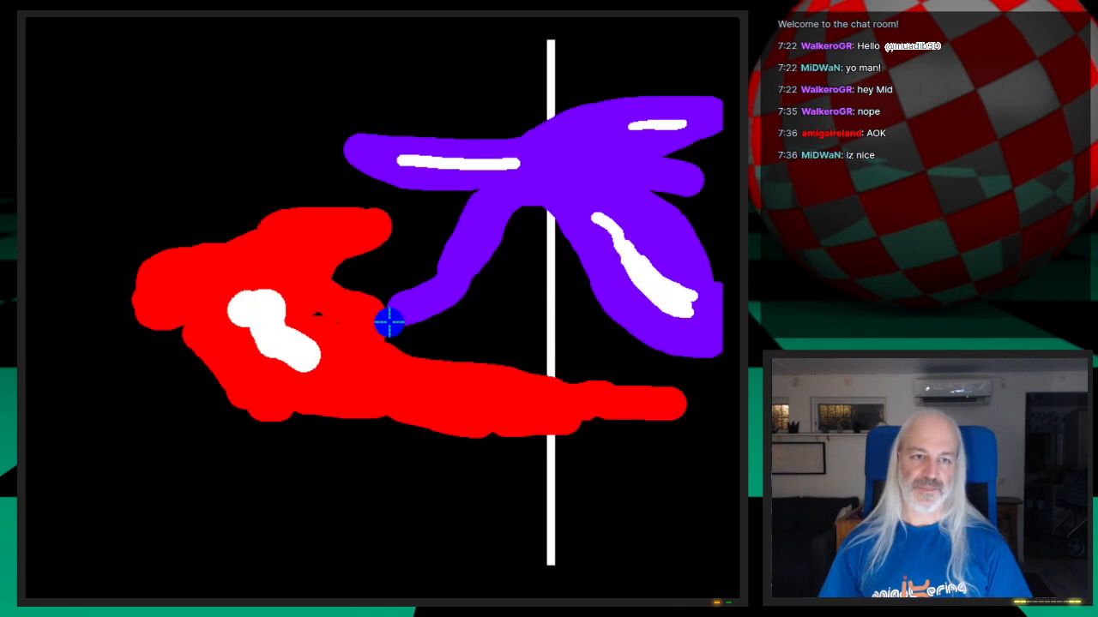
key("Right")
key("space")
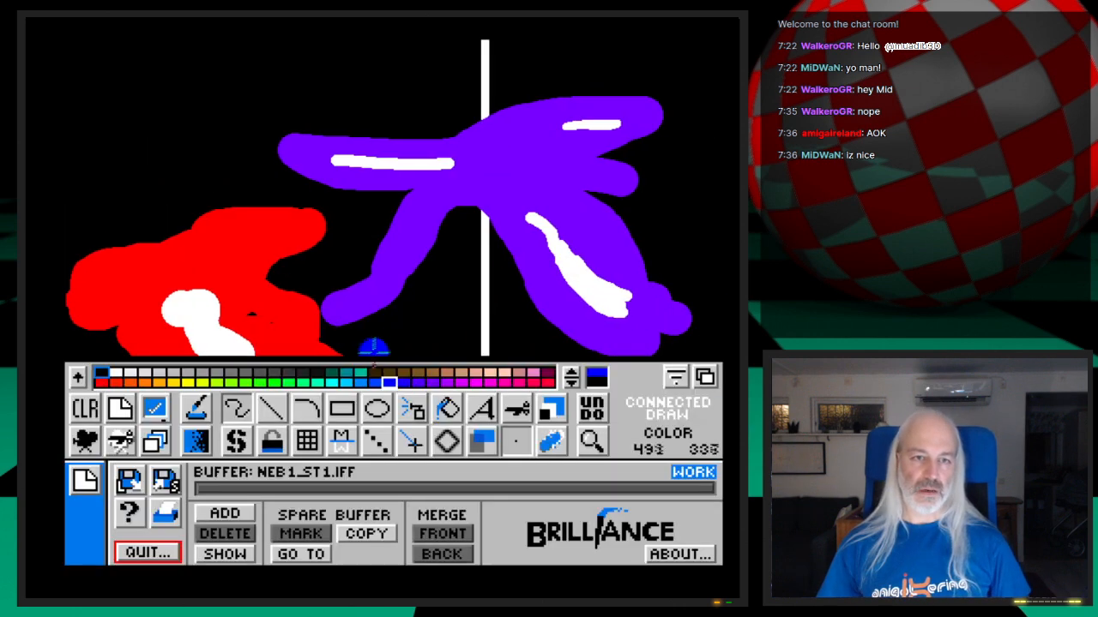
left_click(549, 444)
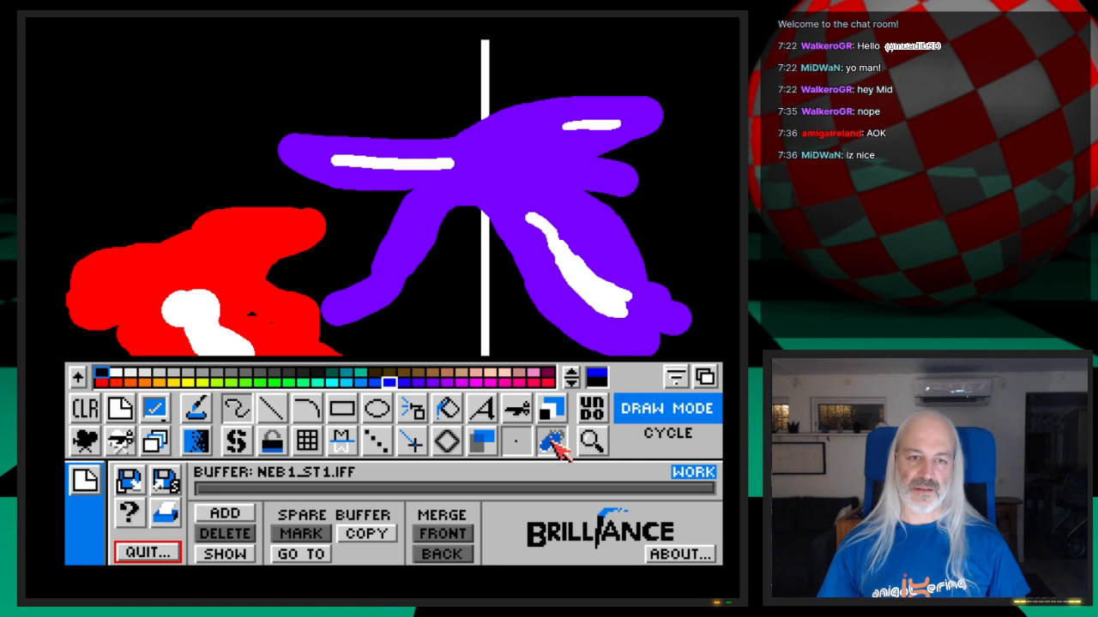
right_click(553, 444)
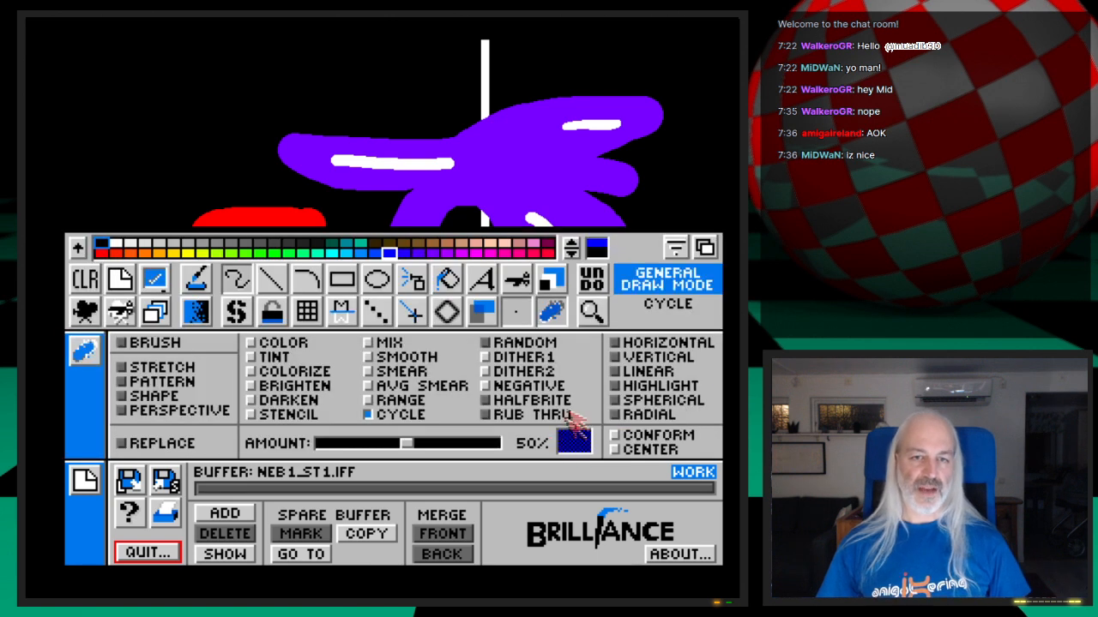
left_click(93, 471)
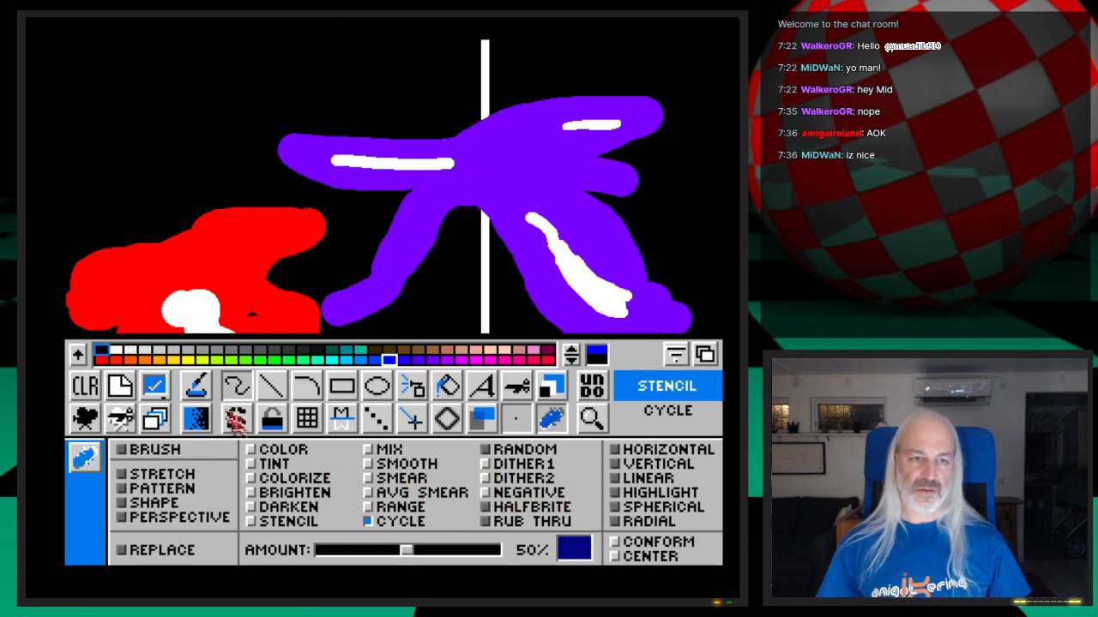
left_click(244, 391)
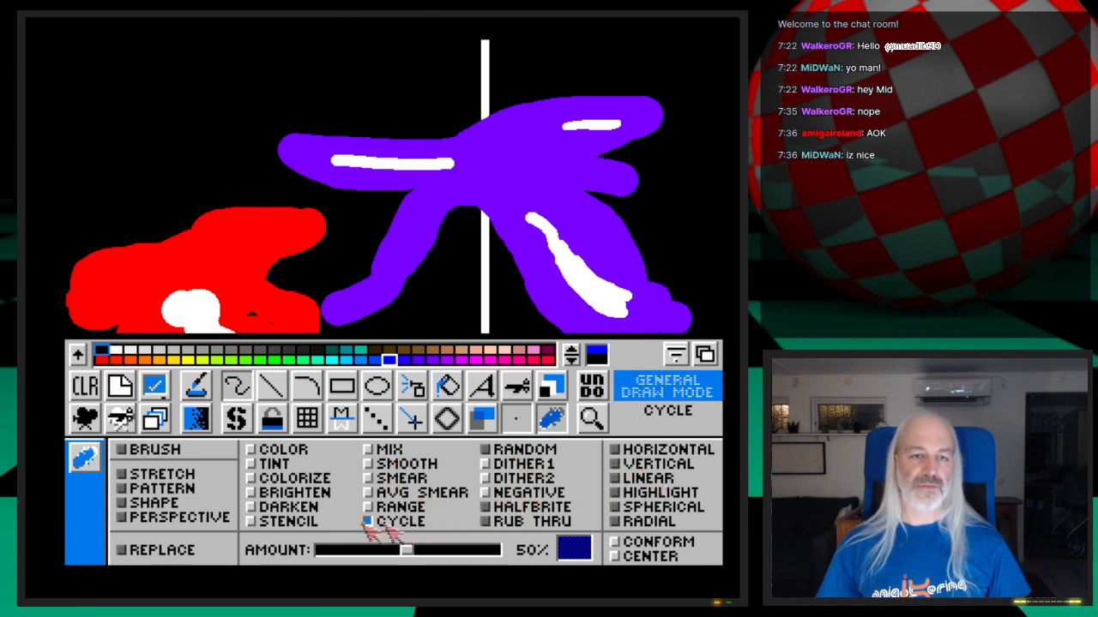
left_click(253, 512)
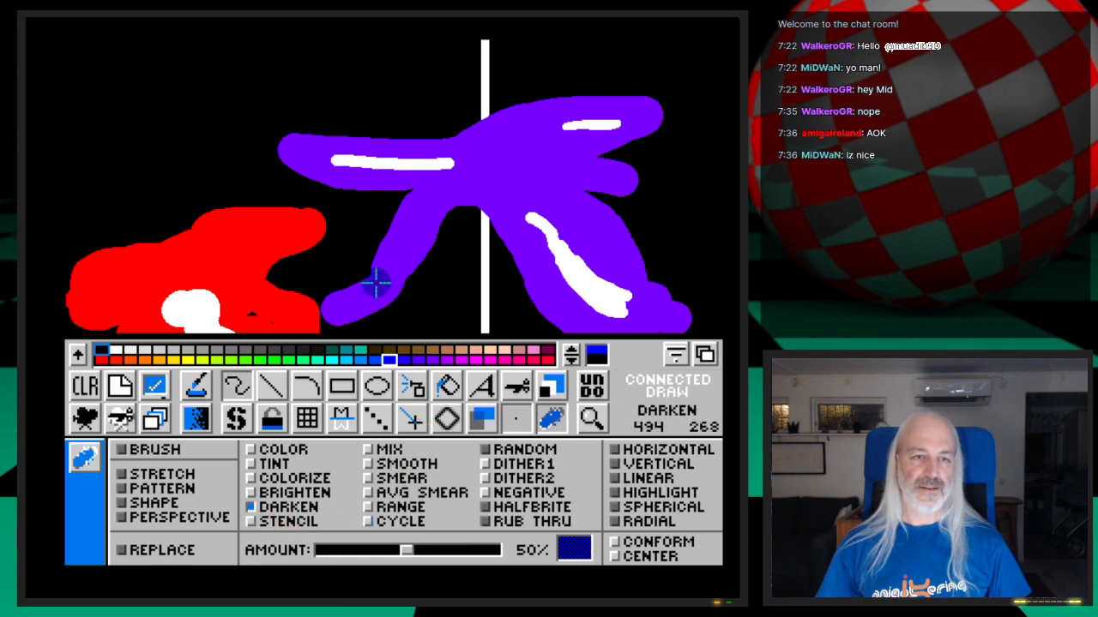
key("space")
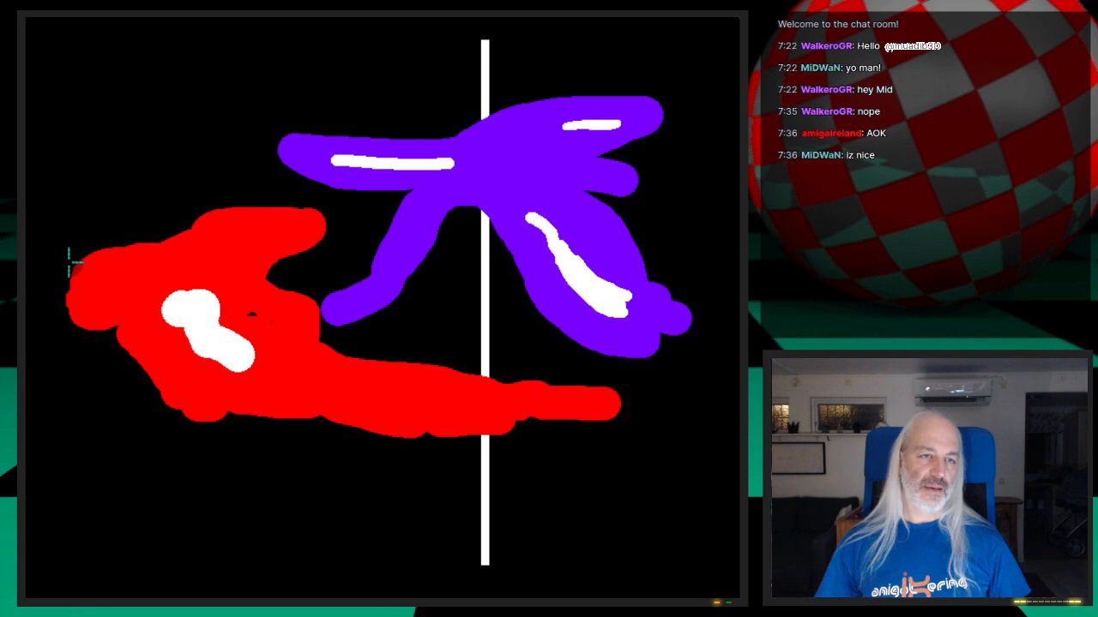
key("space")
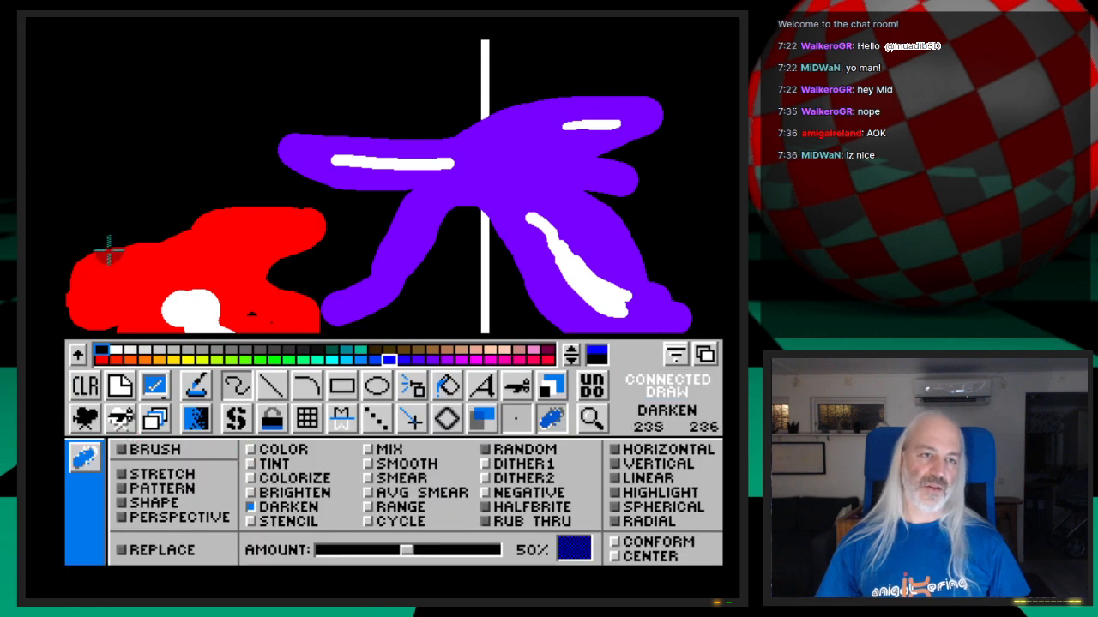
key("space")
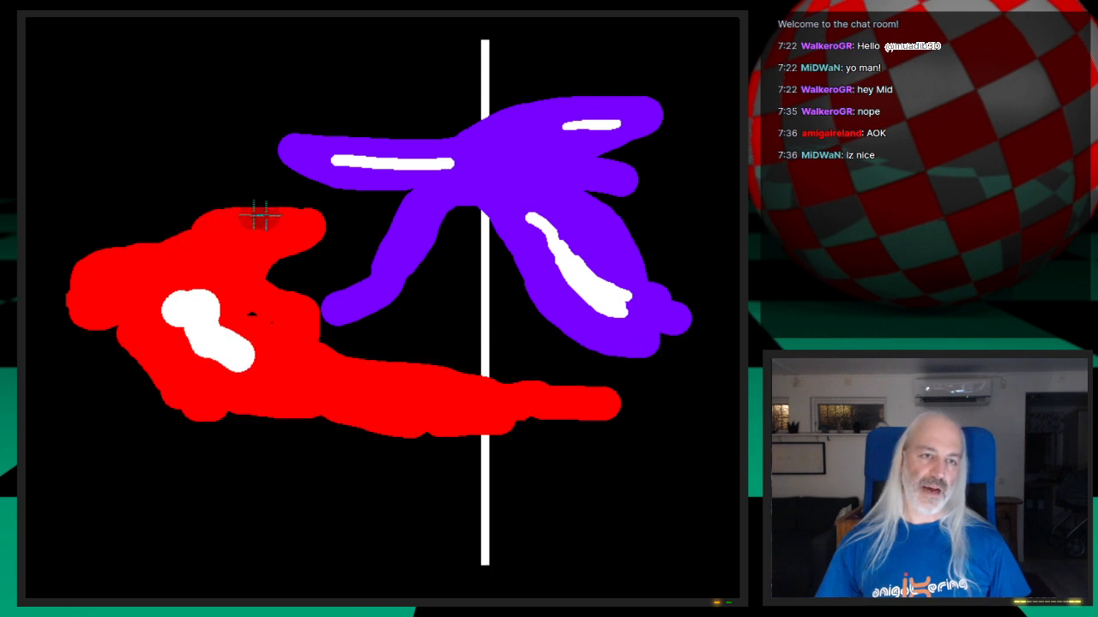
Try darkening the outer edge of the red shape all the way round, and undo the strokes
left_click_drag(123, 246, 72, 254)
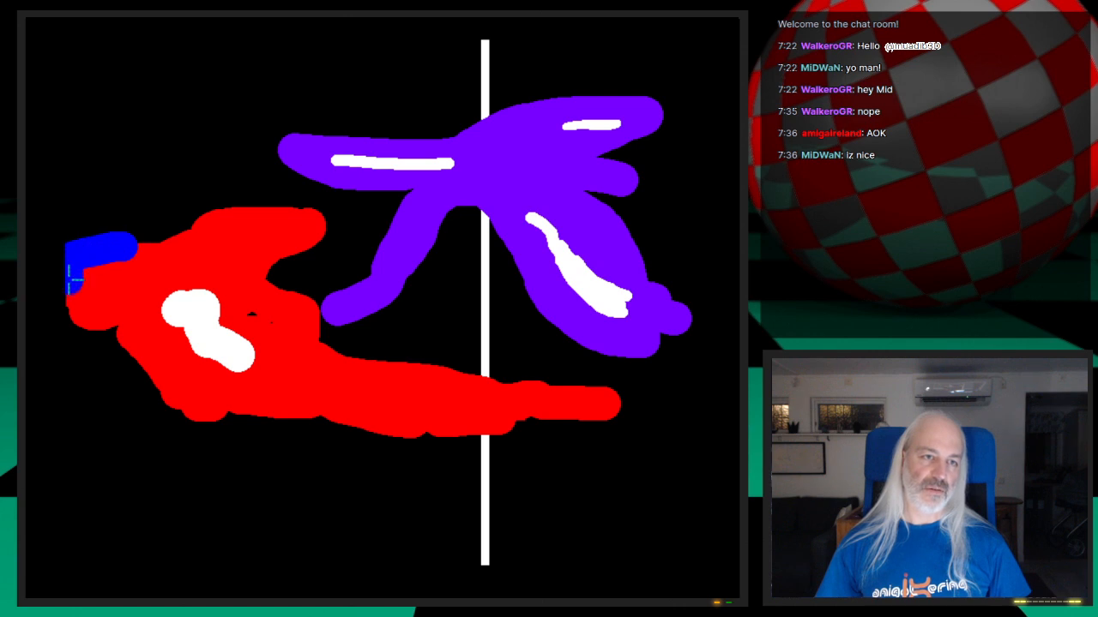
mouse_move(108, 319)
left_mouse_down()
mouse_move(122, 371)
mouse_move(218, 418)
mouse_move(468, 436)
mouse_move(597, 421)
mouse_move(625, 384)
left_mouse_up()
mouse_move(538, 386)
left_mouse_down()
mouse_move(353, 360)
mouse_move(273, 262)
mouse_move(343, 232)
mouse_move(314, 247)
mouse_move(313, 219)
mouse_move(246, 209)
mouse_move(118, 240)
left_mouse_up()
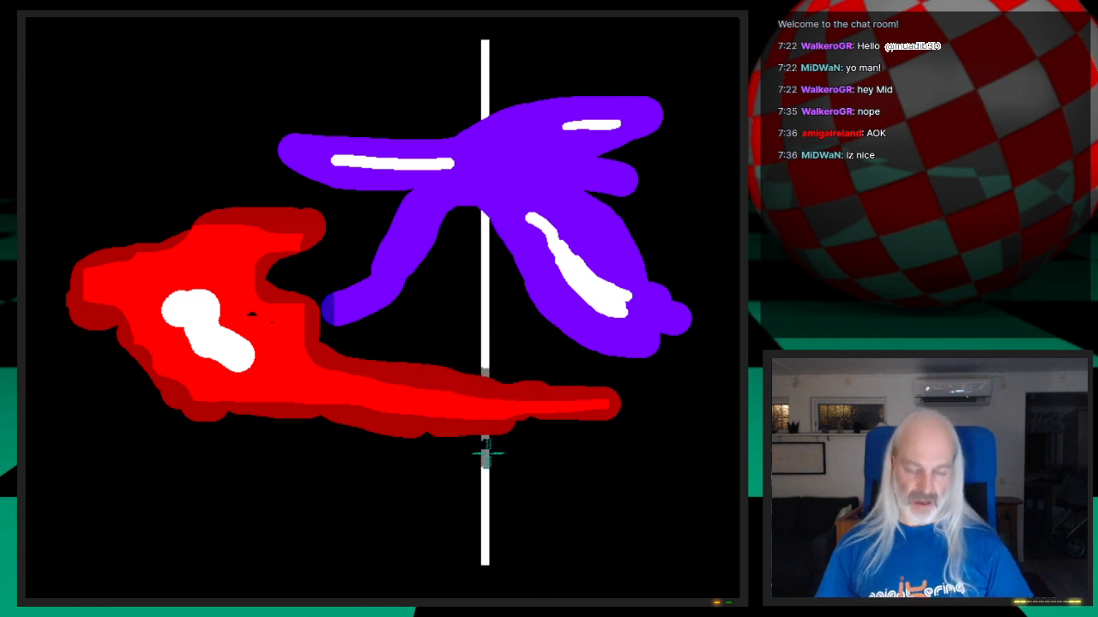
key("u")
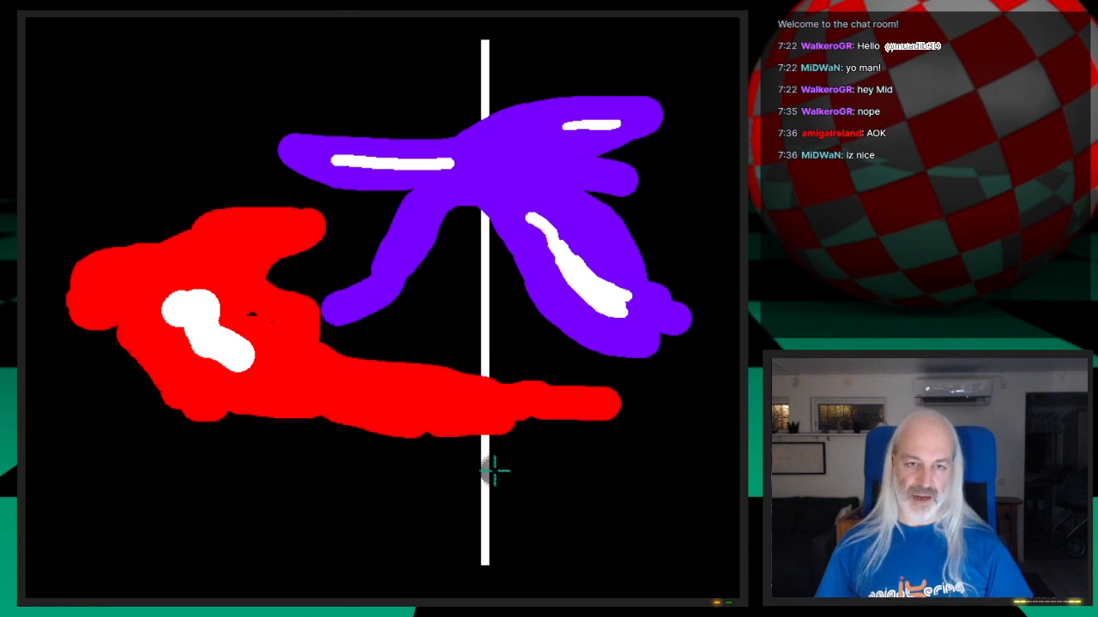
Set the draw mode back to Color and erase the white divider around the red and purple shapes with the black background colour
key("space")
left_click(255, 451)
key("space")
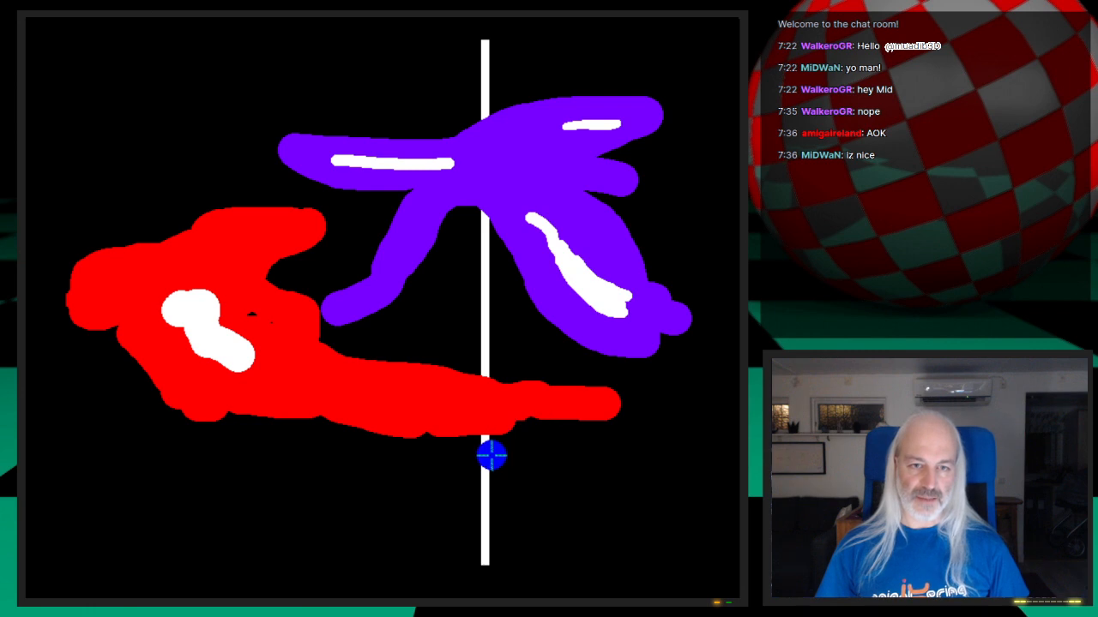
right_click_drag(488, 453, 484, 521)
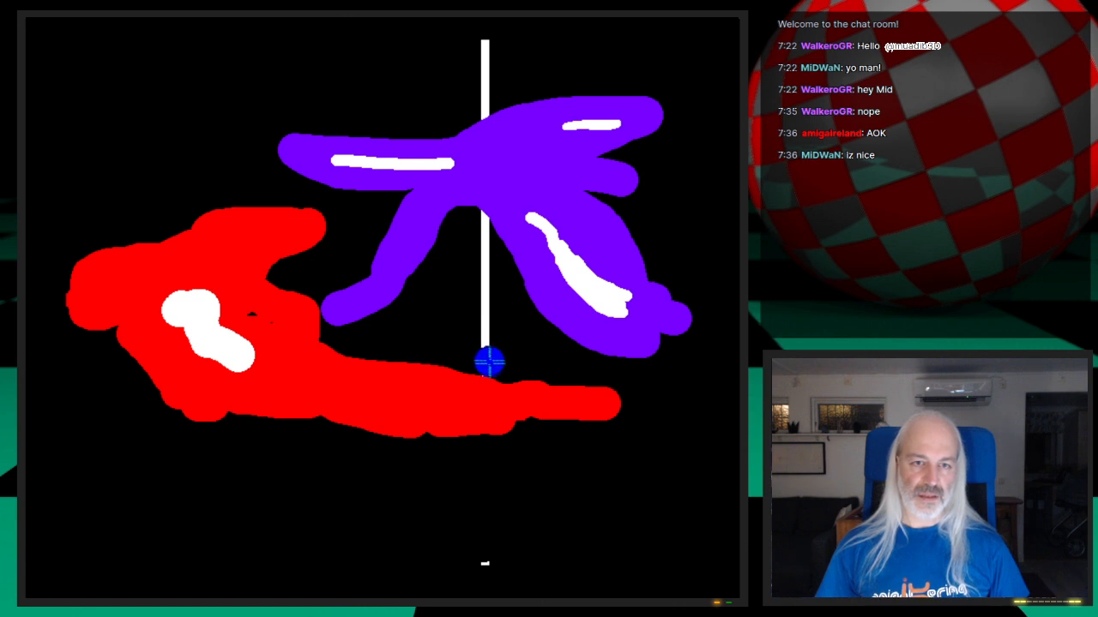
right_click_drag(486, 360, 484, 257)
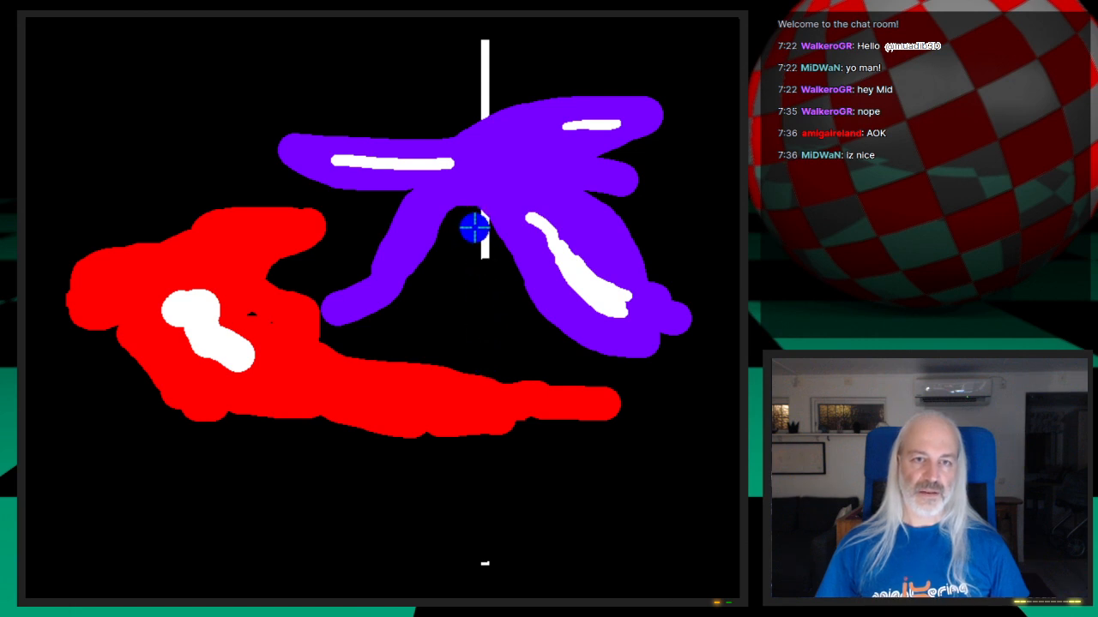
mouse_move(483, 232)
right_mouse_down()
mouse_move(483, 258)
mouse_move(474, 105)
right_mouse_up()
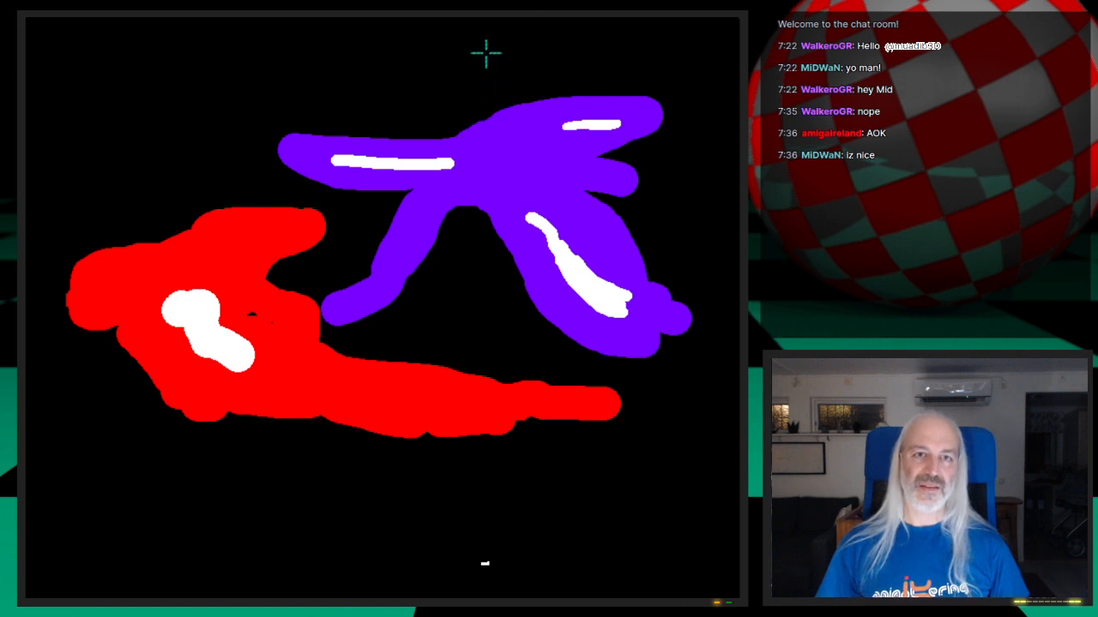
Erase the remaining ends of the same divider near the upper and lower borders of the image with the background colour
key("Up")
key("Up")
key("Up")
key("Up")
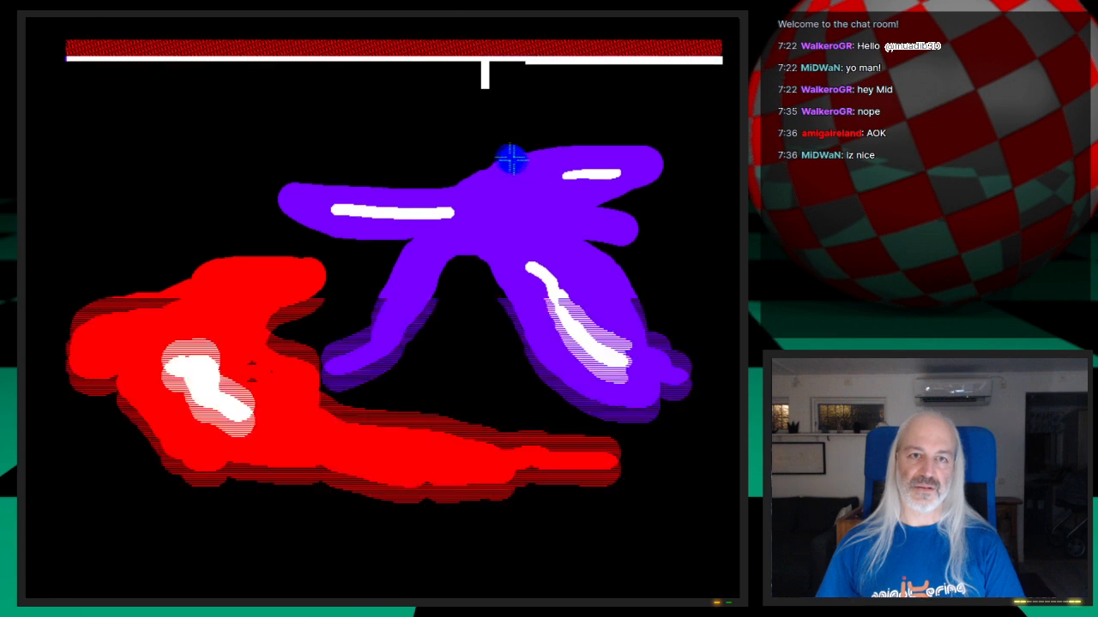
key("Up")
right_click_drag(482, 125, 486, 113)
key("Down")
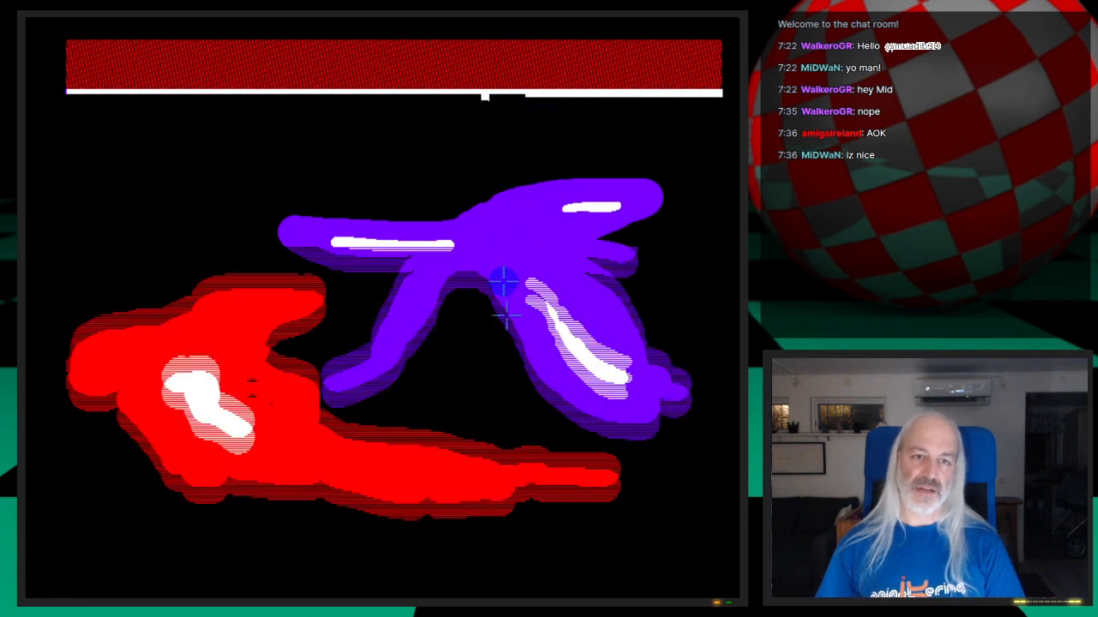
key("Down")
key("Down")
key("Down")
key("Down")
key("Down")
key("Down")
key("Down")
key("Down")
key("Down")
key("Down")
right_click_drag(483, 461, 482, 475)
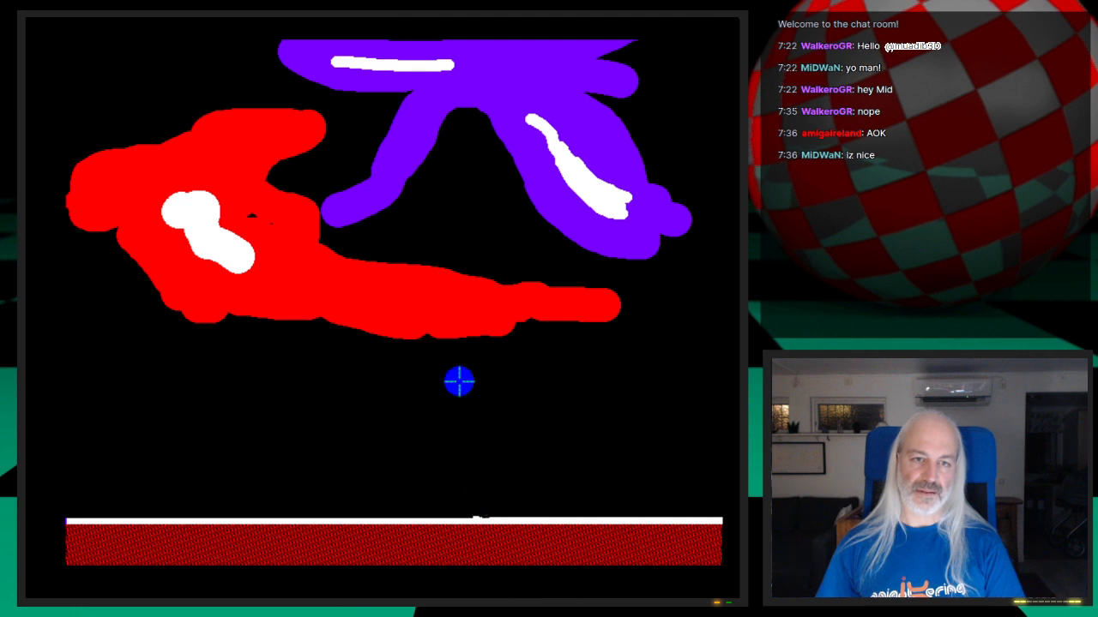
Return to the red and purple shapes and set the draw mode to Darken
key("Up")
key("Up")
key("Up")
key("Up")
key("Up")
key("Up")
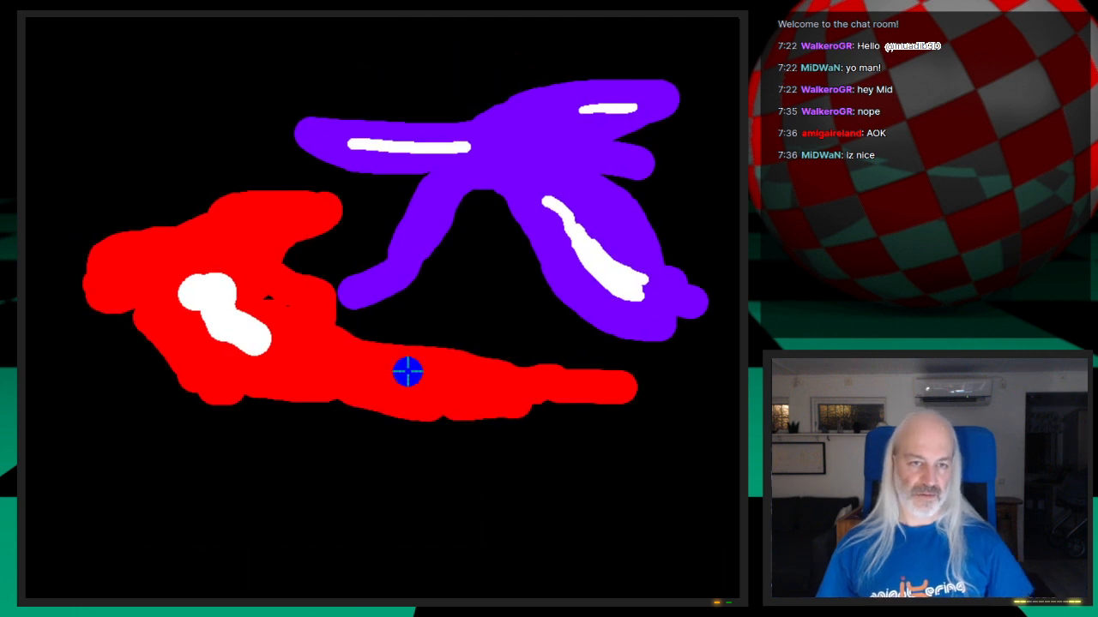
key("space")
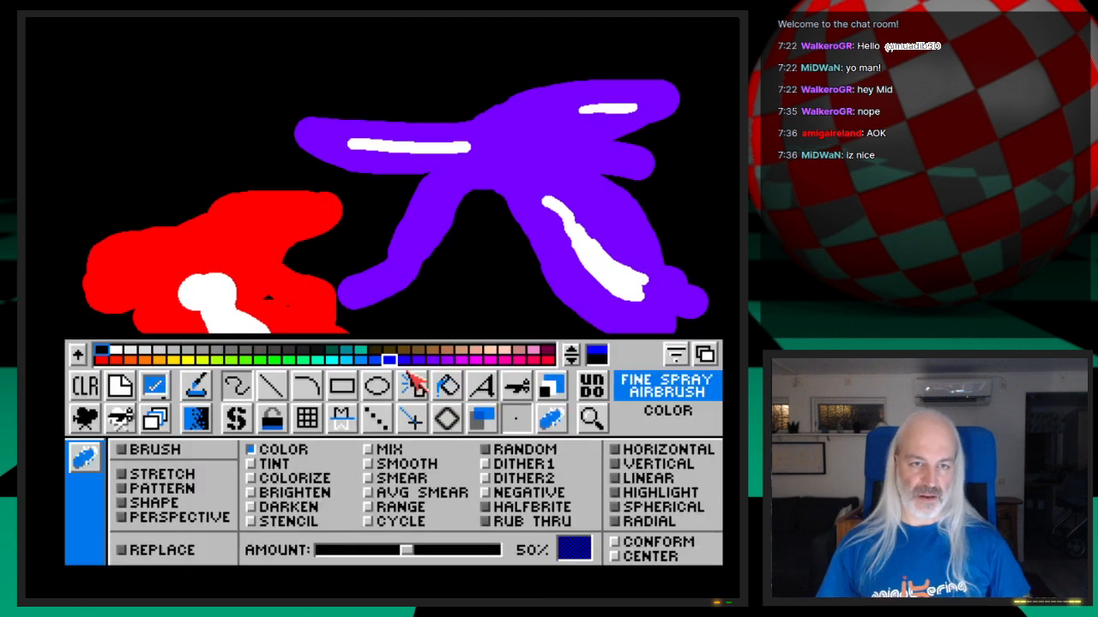
left_click(257, 508)
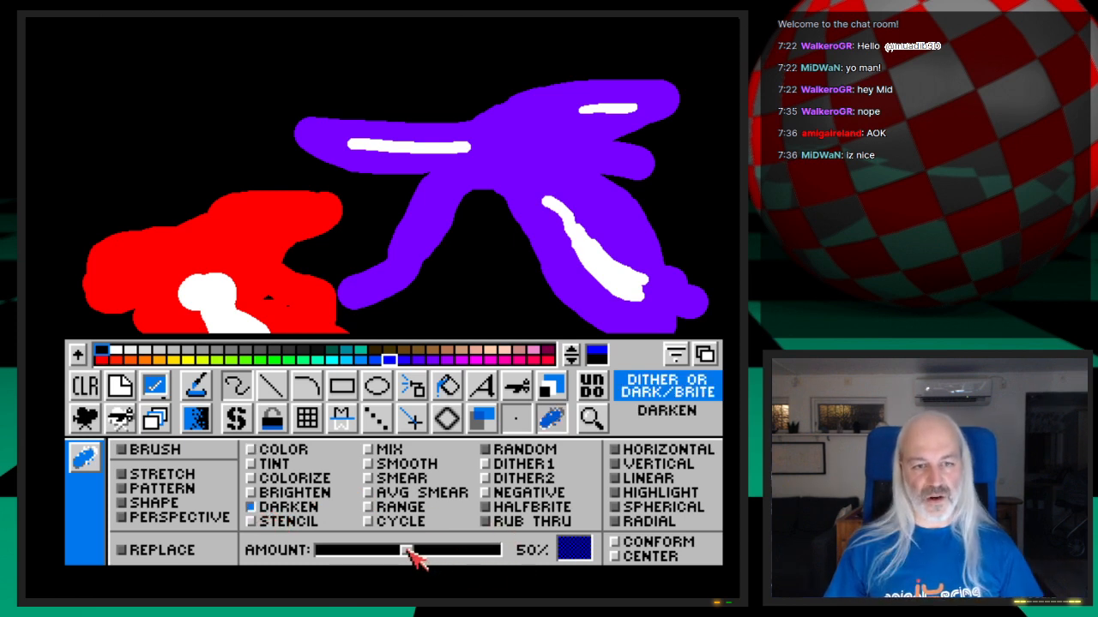
Try the Darken amount at 0% and 100%, with a test stroke in the notch of the red shape
left_click_drag(405, 549, 272, 552)
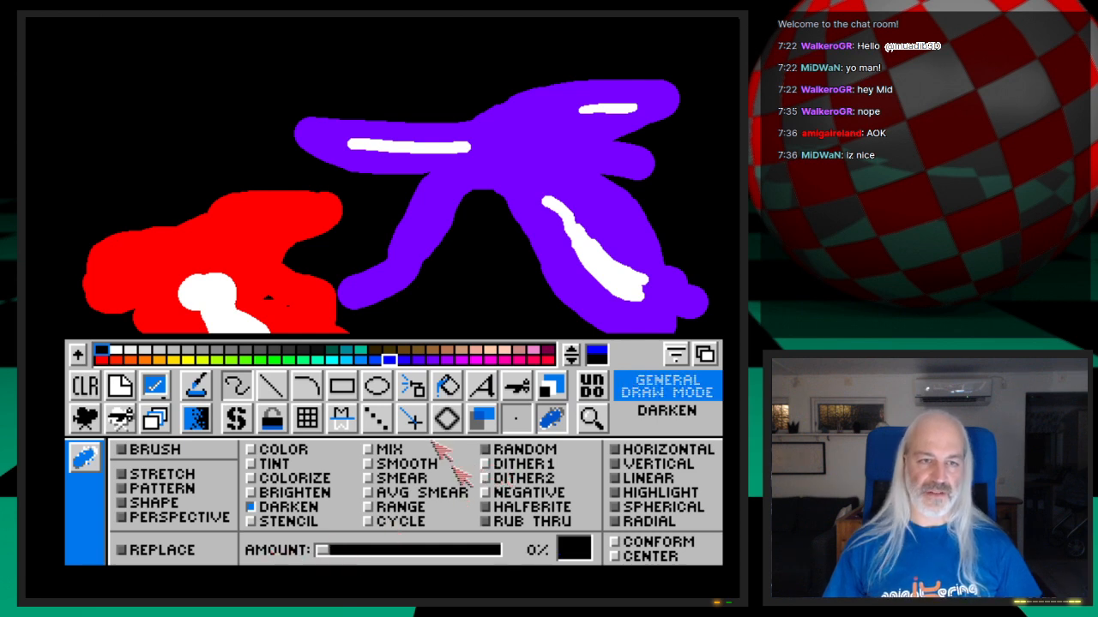
key("F10")
key("F10")
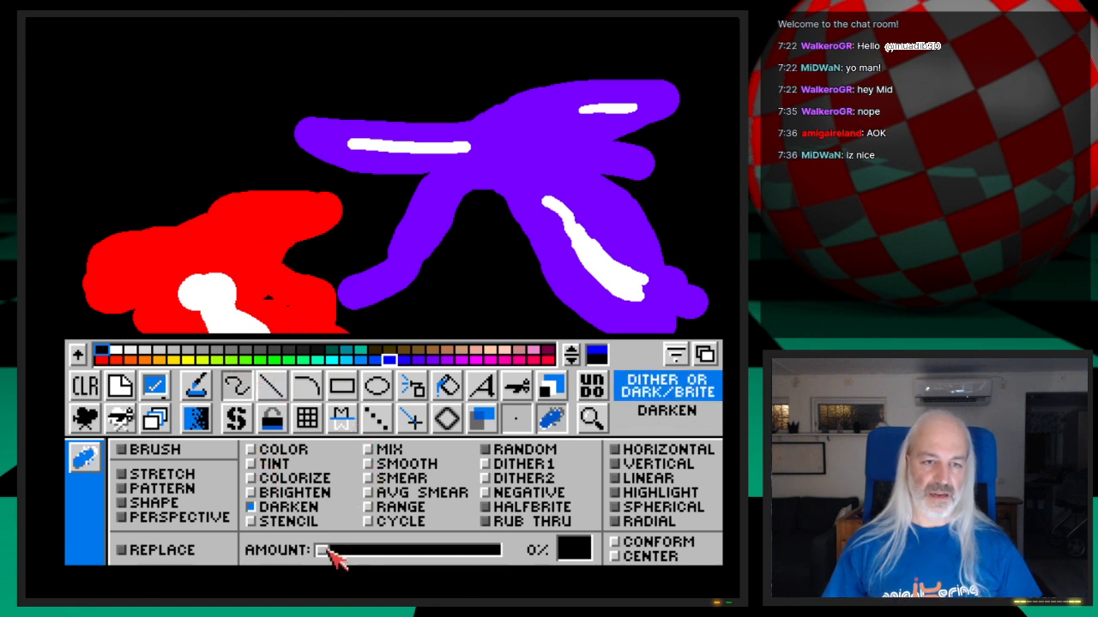
left_click_drag(326, 550, 600, 554)
mouse_move(274, 277)
left_mouse_down()
mouse_move(289, 262)
mouse_move(330, 304)
left_mouse_up()
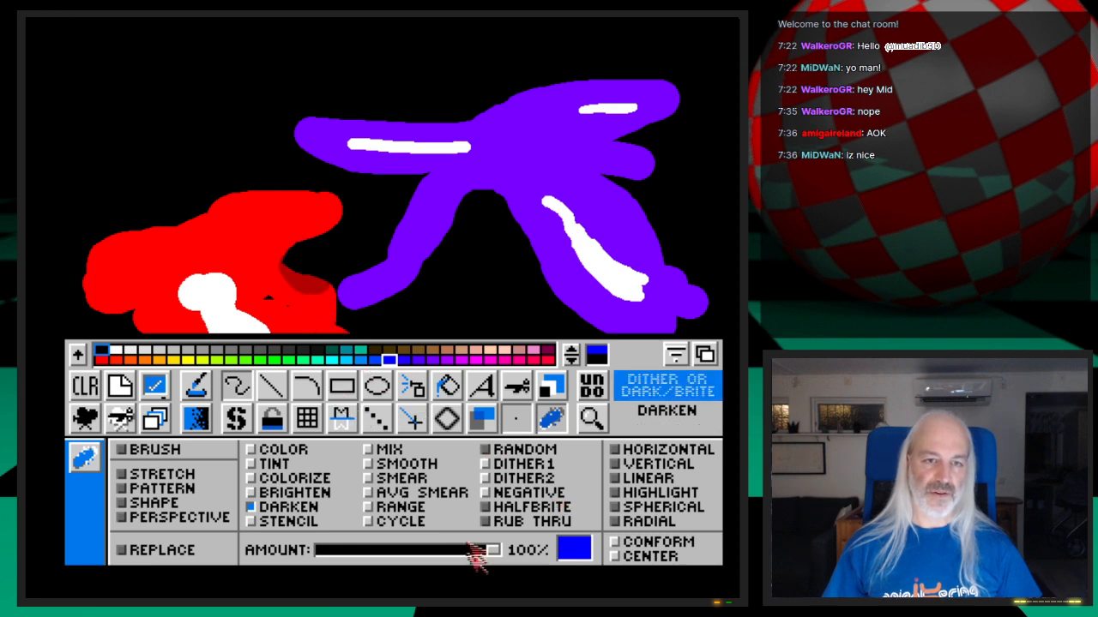
Set the Darken amount to 54%, try darkening the notch of the red shape, and undo the stroke
left_click_drag(490, 553, 421, 558)
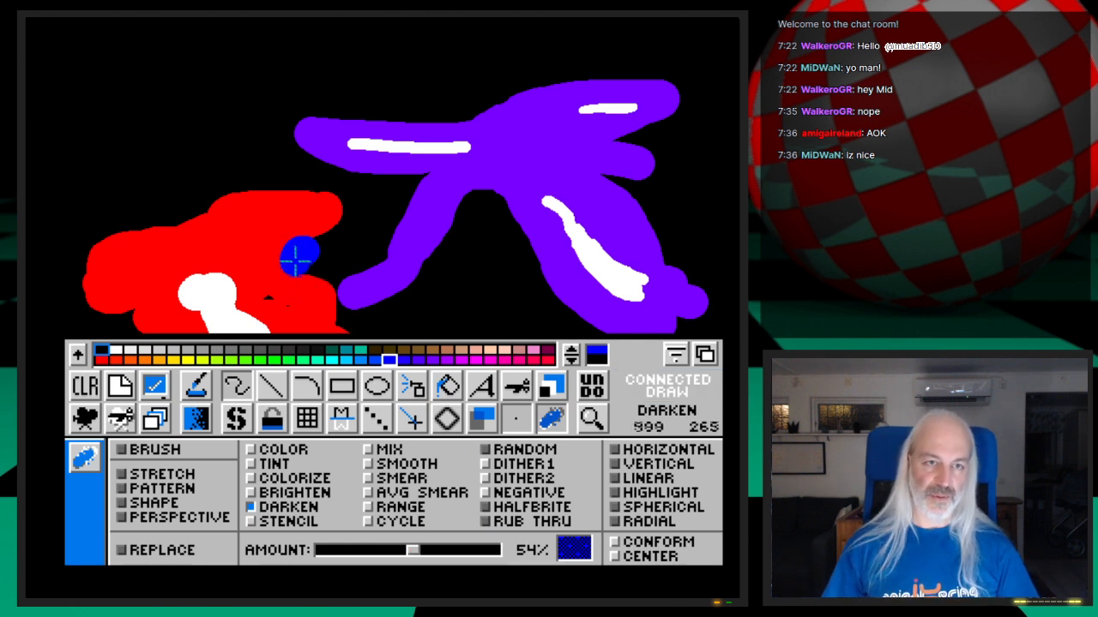
mouse_move(312, 248)
left_mouse_down()
mouse_move(301, 236)
mouse_move(285, 273)
mouse_move(309, 281)
mouse_move(289, 240)
mouse_move(305, 236)
mouse_move(262, 243)
mouse_move(277, 282)
mouse_move(297, 260)
mouse_move(286, 247)
mouse_move(318, 283)
mouse_move(289, 248)
mouse_move(343, 237)
mouse_move(486, 271)
left_mouse_up()
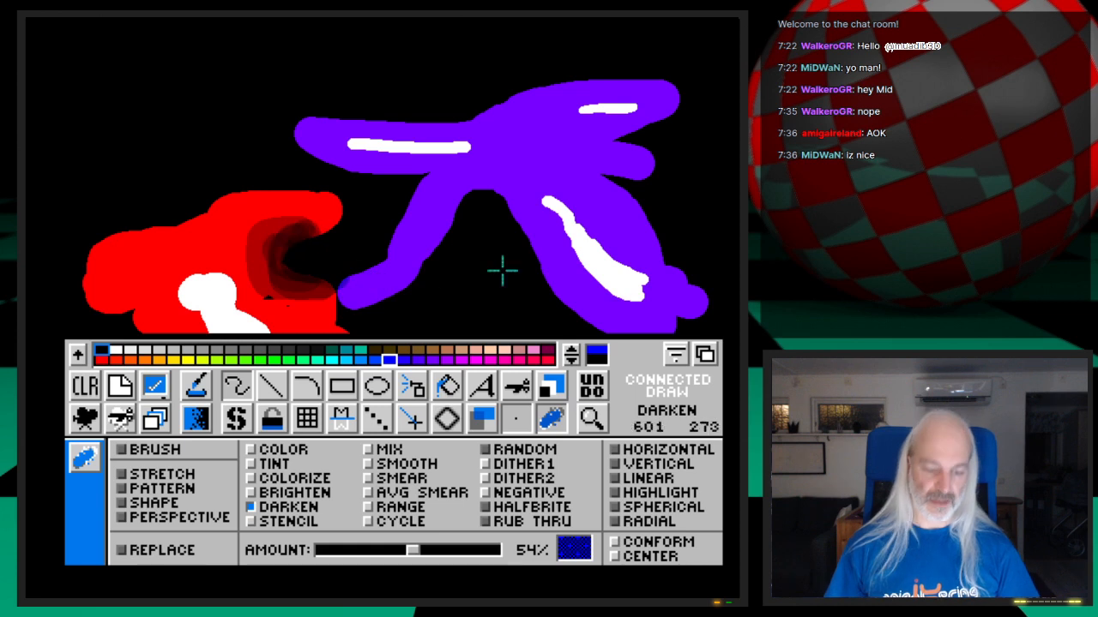
key("u")
key("F10")
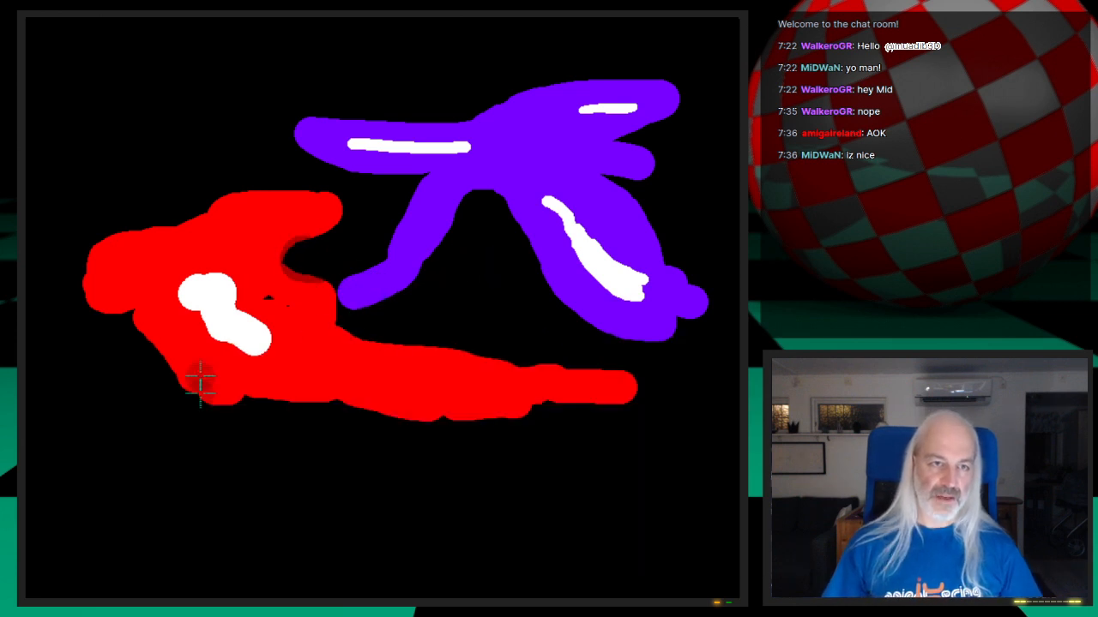
Darken the outer edge of the red shape all the way round with one continuous outline
mouse_move(93, 245)
left_mouse_down()
mouse_move(90, 272)
mouse_move(106, 299)
mouse_move(179, 370)
mouse_move(225, 395)
mouse_move(488, 412)
mouse_move(649, 399)
mouse_move(629, 372)
mouse_move(353, 340)
mouse_move(339, 295)
mouse_move(300, 283)
mouse_move(288, 250)
mouse_move(331, 242)
mouse_move(336, 211)
mouse_move(296, 202)
left_mouse_up()
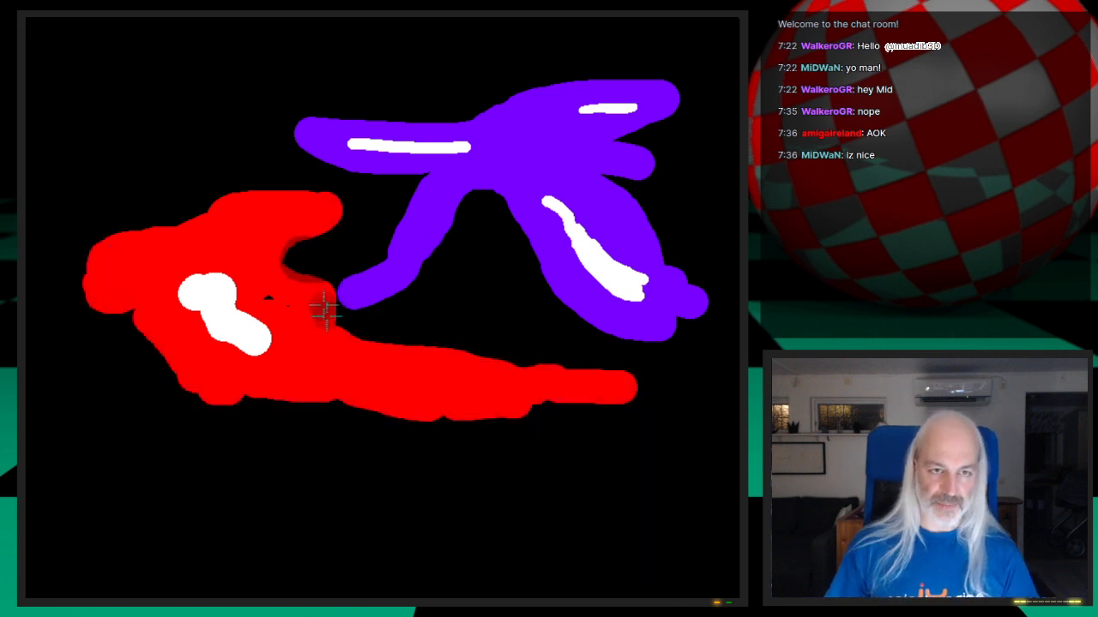
left_click_drag(314, 287, 316, 286)
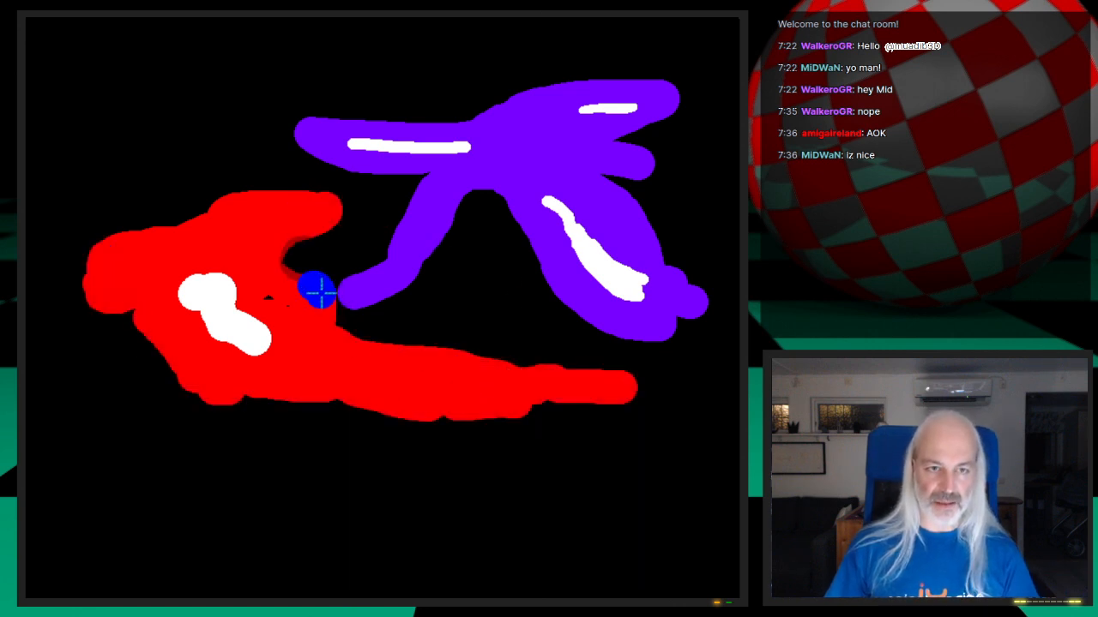
mouse_move(329, 322)
left_mouse_down()
mouse_move(639, 371)
mouse_move(595, 393)
mouse_move(478, 419)
mouse_move(204, 399)
mouse_move(140, 314)
mouse_move(108, 314)
mouse_move(78, 289)
mouse_move(96, 244)
mouse_move(261, 203)
mouse_move(342, 207)
left_mouse_up()
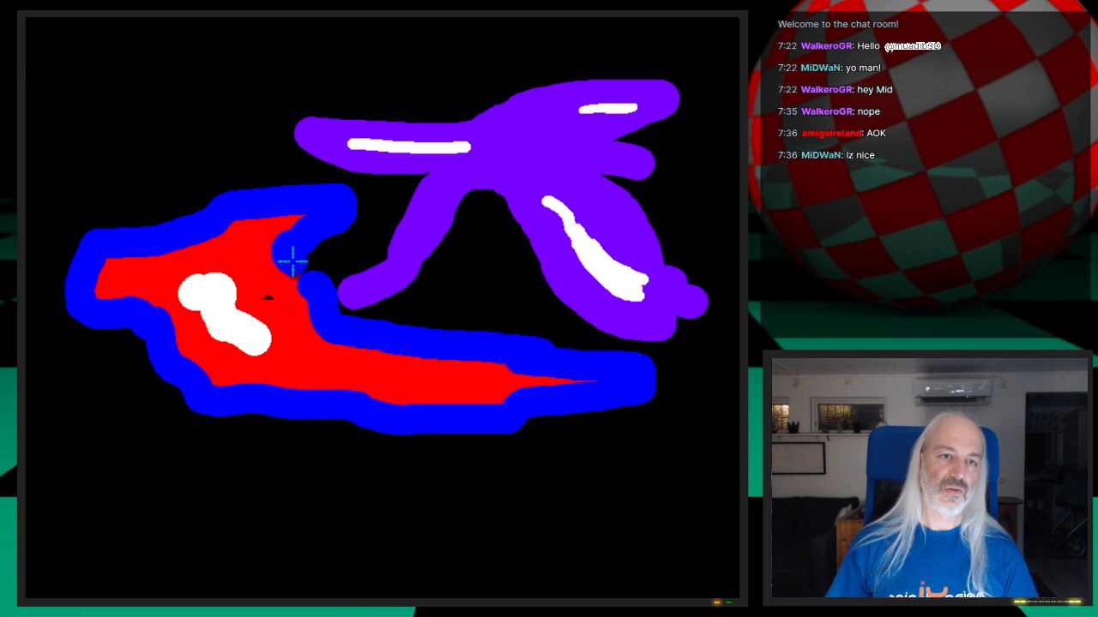
left_click_drag(305, 269, 312, 274)
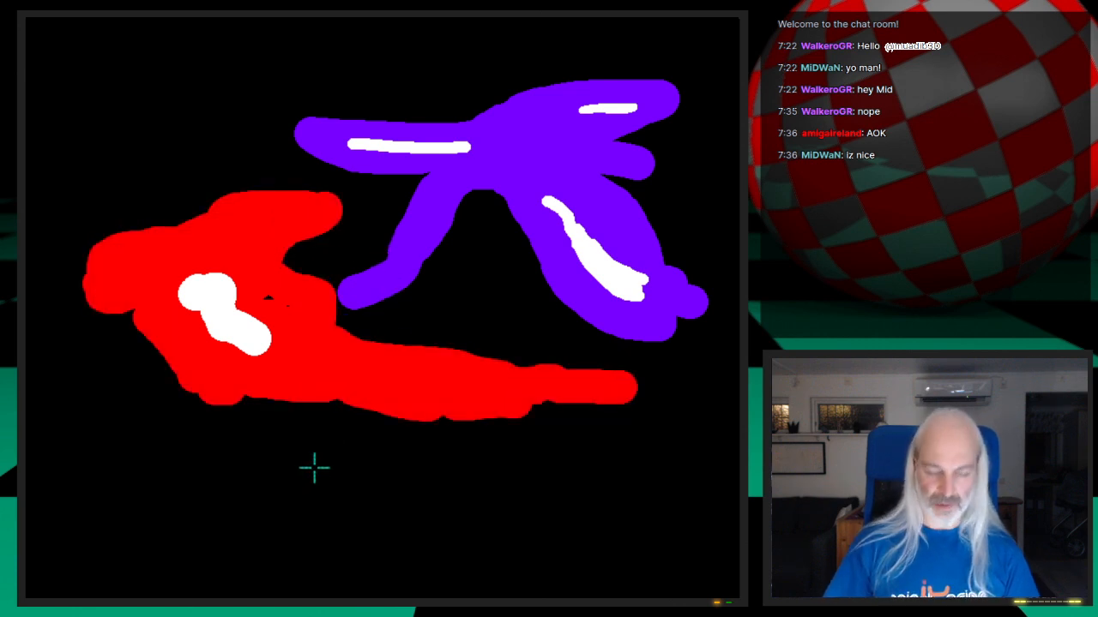
Set the Darken amount to 31% and darken the upper outer edge of the red shape a second time
key("space")
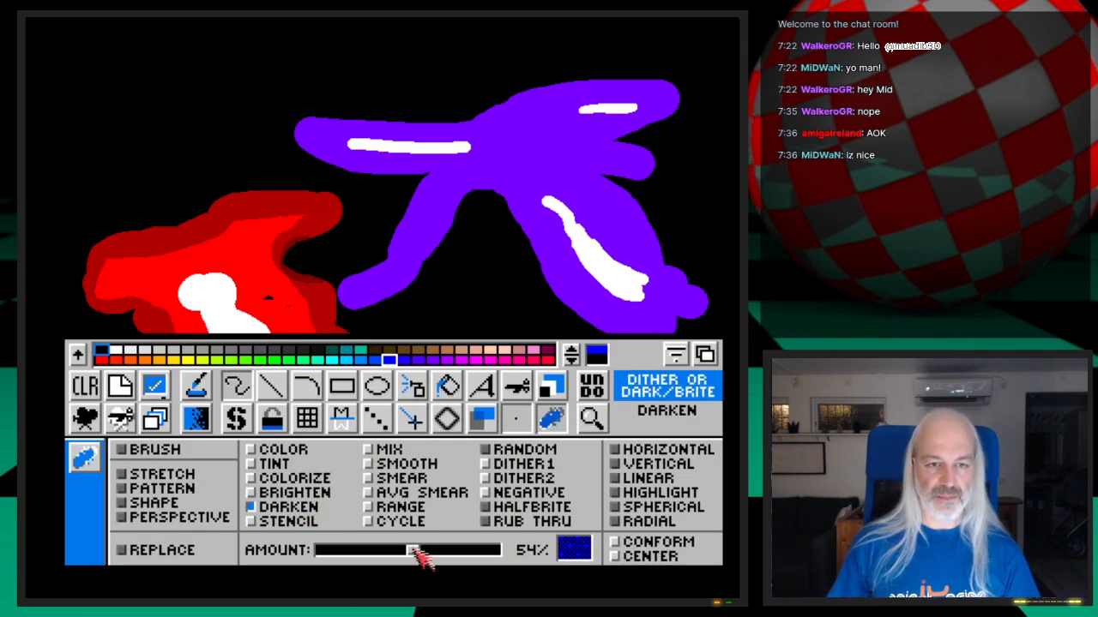
left_click_drag(412, 549, 376, 550)
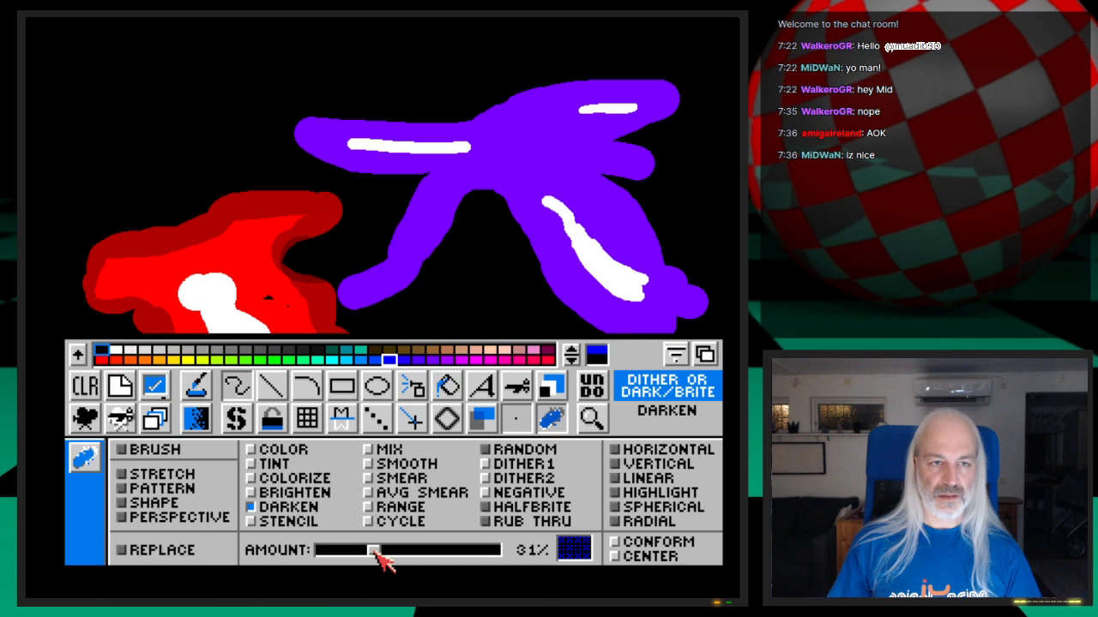
key("space")
mouse_move(196, 221)
left_mouse_down()
mouse_move(125, 225)
mouse_move(73, 279)
left_mouse_up()
Darken the outer edges of the purple shape, covering its arms, the gaps between them and the large lower lobe
mouse_move(197, 206)
left_mouse_down()
mouse_move(216, 181)
mouse_move(330, 180)
mouse_move(332, 244)
mouse_move(380, 250)
mouse_move(397, 203)
mouse_move(425, 171)
mouse_move(375, 174)
mouse_move(289, 147)
mouse_move(298, 126)
mouse_move(480, 120)
left_mouse_up()
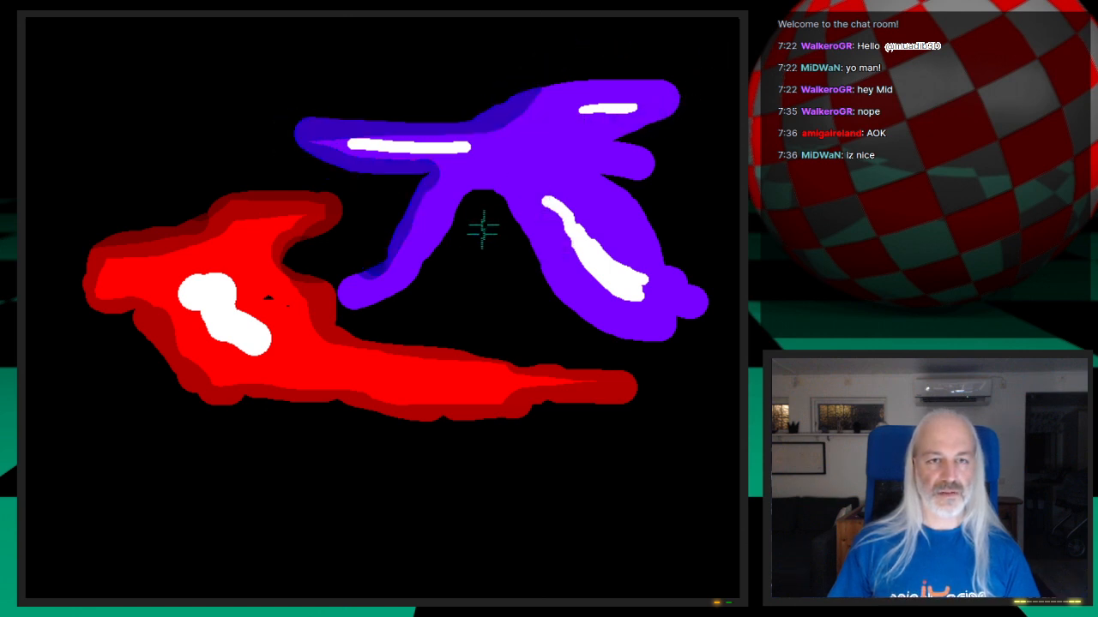
mouse_move(460, 240)
left_mouse_down()
mouse_move(456, 215)
mouse_move(509, 215)
mouse_move(542, 273)
mouse_move(612, 335)
left_mouse_up()
left_click_drag(606, 181, 646, 180)
mouse_move(612, 146)
left_mouse_down()
mouse_move(655, 144)
mouse_move(689, 107)
left_mouse_up()
left_click_drag(582, 79, 679, 85)
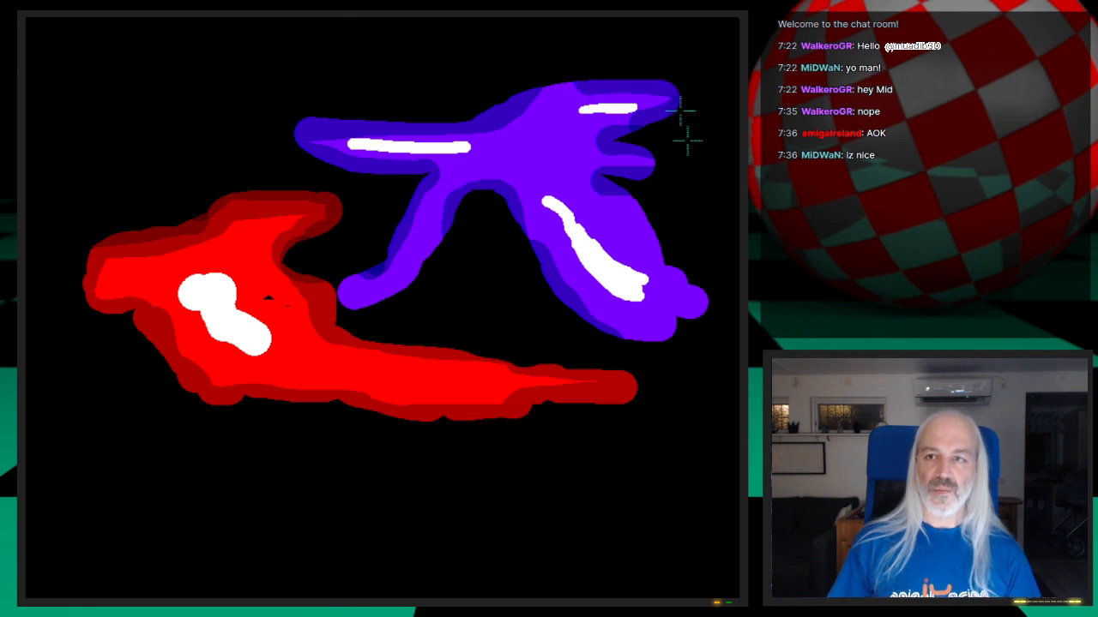
left_click(674, 277)
mouse_move(631, 199)
left_mouse_down()
mouse_move(657, 260)
mouse_move(711, 294)
left_mouse_up()
left_click(605, 326)
left_click_drag(605, 325, 716, 298)
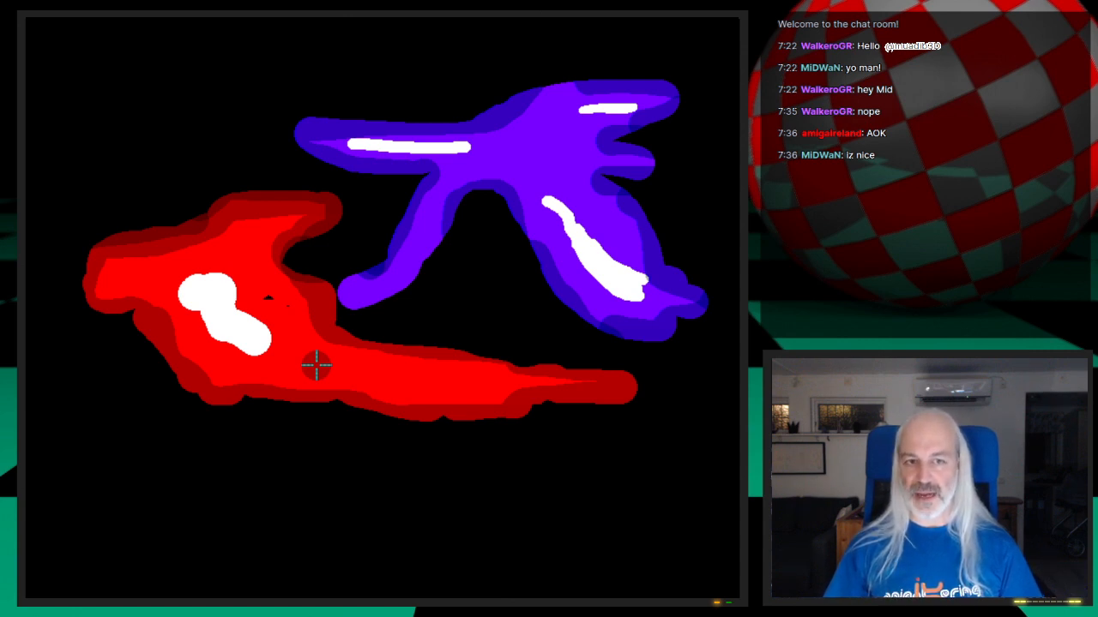
Darken the area around the black specks inside the red shape and both sides of its white highlight
left_click_drag(270, 295, 289, 308)
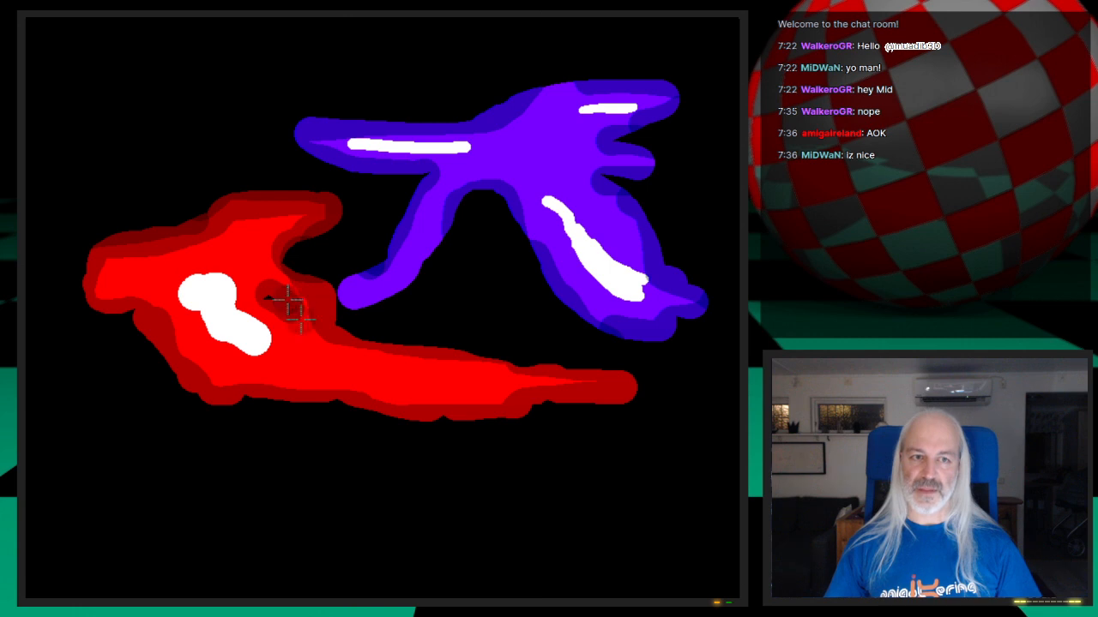
key("space")
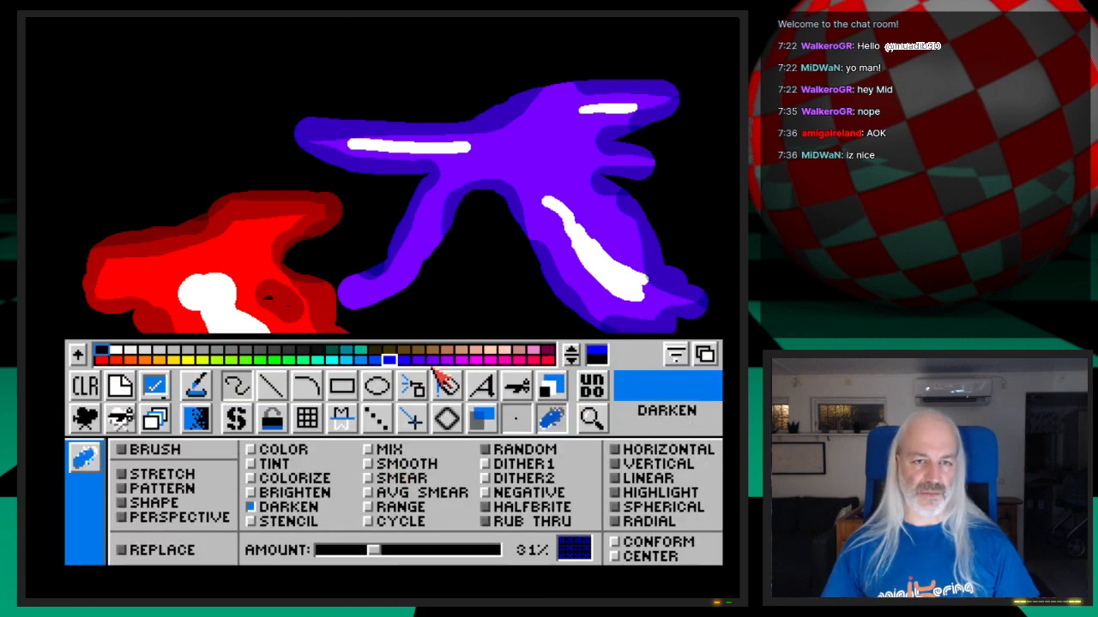
left_click(568, 360)
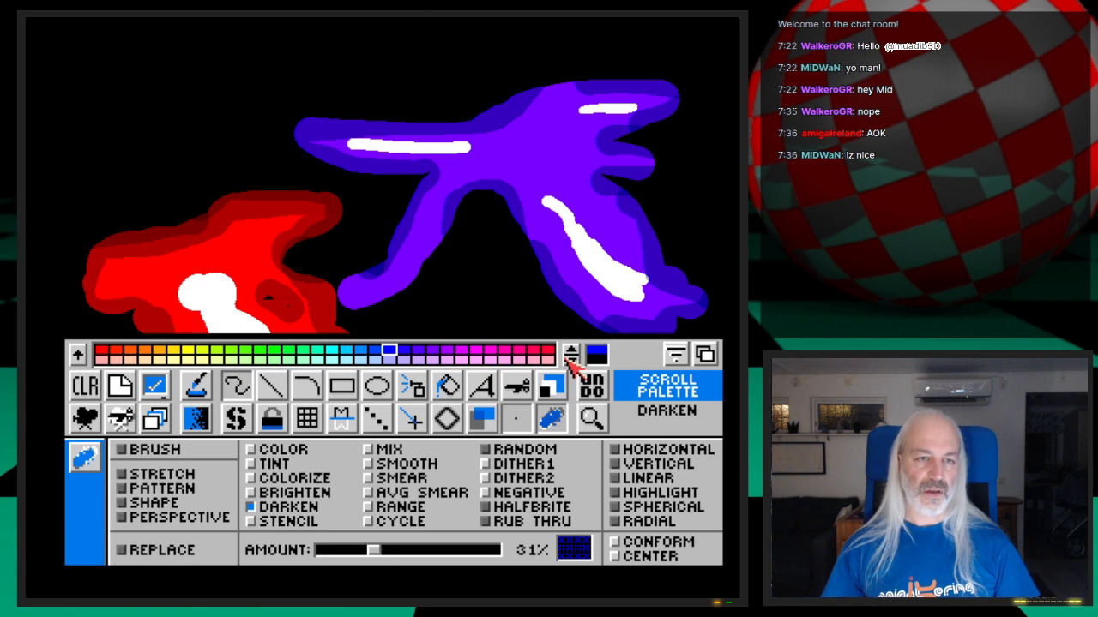
key("space")
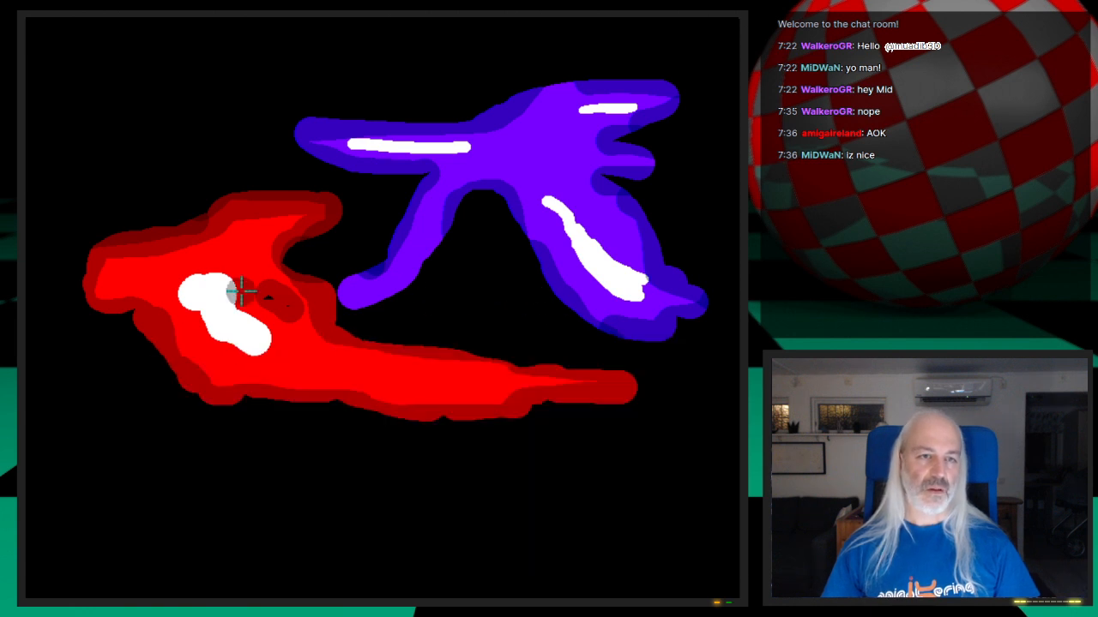
mouse_move(199, 282)
left_mouse_down()
mouse_move(221, 276)
mouse_move(275, 345)
left_mouse_up()
mouse_move(177, 281)
left_mouse_down()
mouse_move(216, 329)
mouse_move(260, 349)
left_mouse_up()
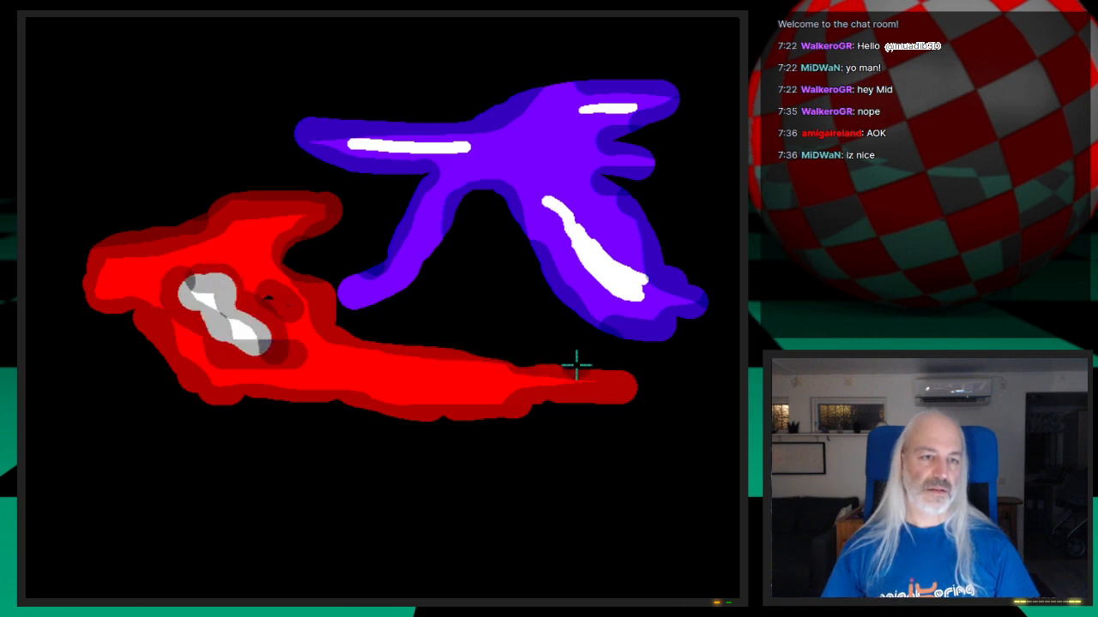
Darken the upper side of the purple shape's long diagonal white highlight and the underside of its small upper-right highlight
left_click(552, 200)
mouse_move(554, 198)
left_mouse_down()
mouse_move(581, 215)
mouse_move(592, 245)
mouse_move(646, 278)
left_mouse_up()
left_click_drag(598, 123, 611, 123)
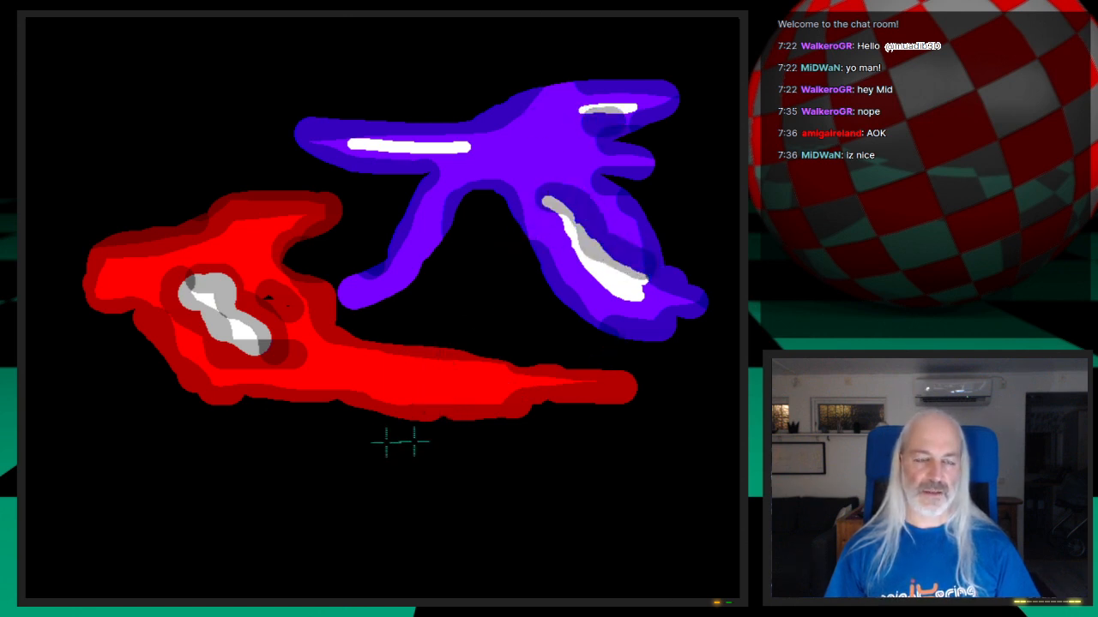
Set the draw mode to Smear with the amount at 0% and smear the dark patches and white highlight inside the red shape
key("space")
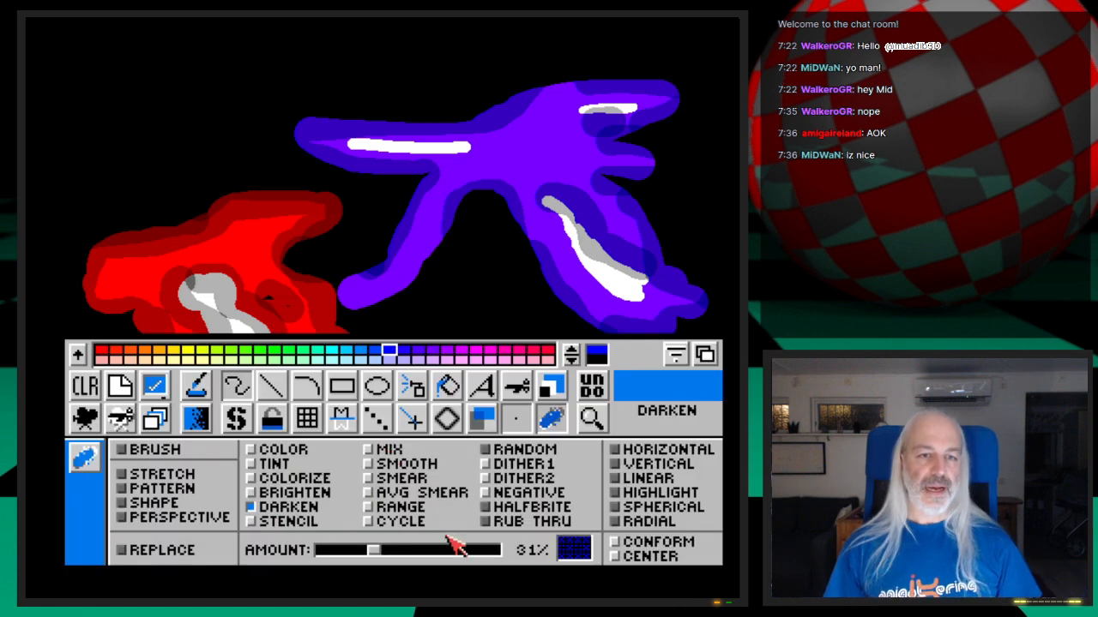
left_click(375, 483)
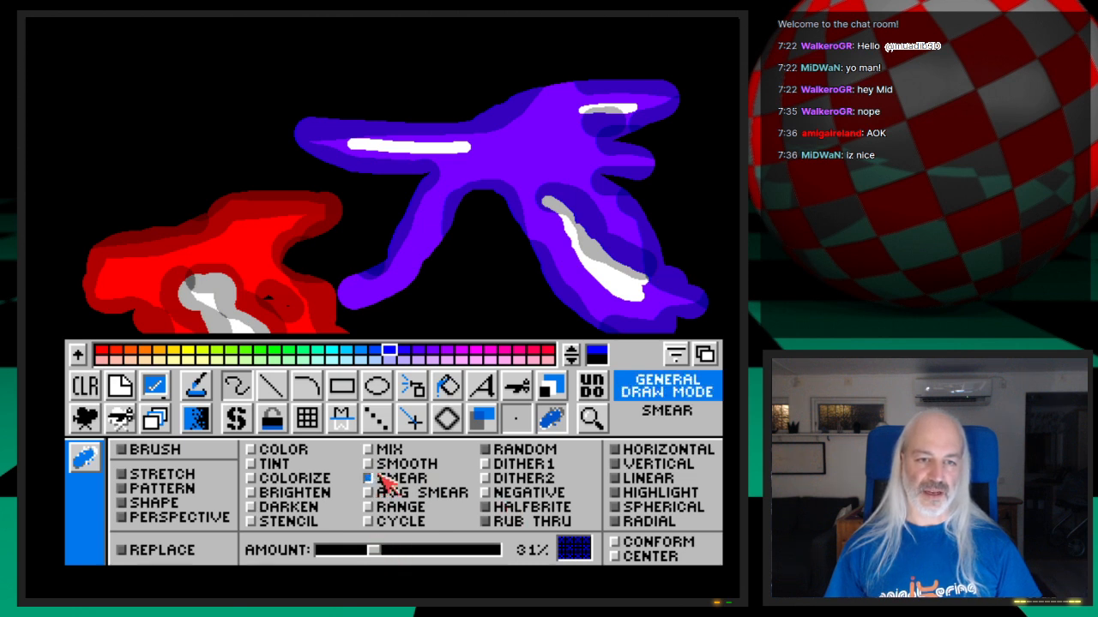
left_click_drag(374, 550, 228, 554)
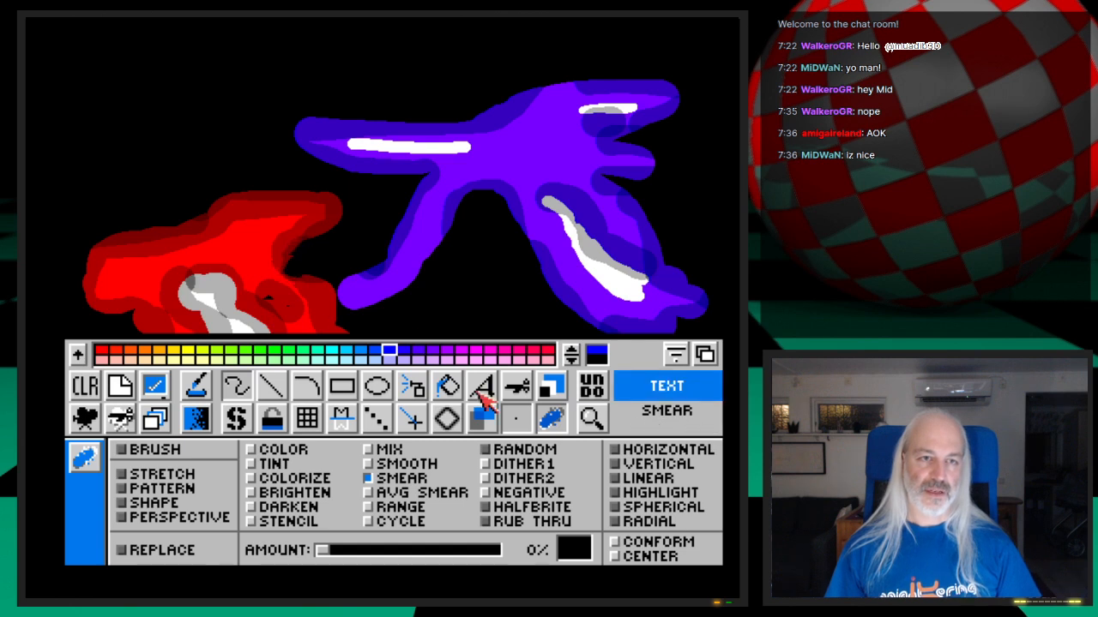
key("space")
mouse_move(271, 298)
left_mouse_down()
mouse_move(264, 283)
mouse_move(294, 314)
mouse_move(280, 312)
mouse_move(274, 351)
mouse_move(300, 346)
mouse_move(261, 366)
left_mouse_up()
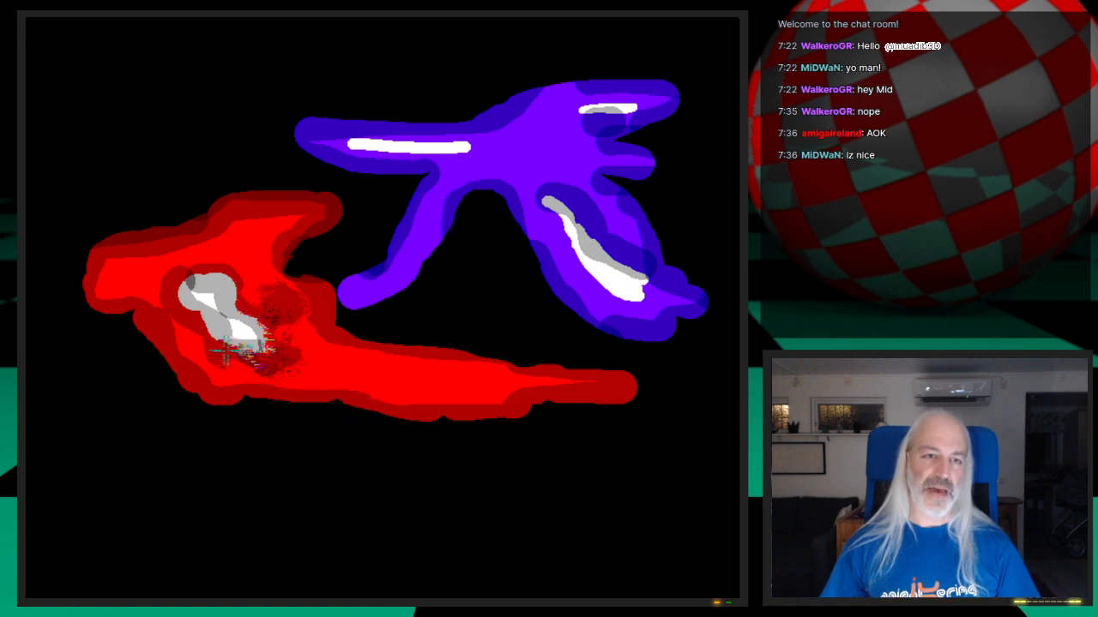
mouse_move(196, 322)
left_mouse_down()
mouse_move(171, 301)
mouse_move(180, 270)
mouse_move(206, 257)
mouse_move(244, 291)
mouse_move(210, 309)
mouse_move(215, 294)
mouse_move(230, 335)
mouse_move(251, 346)
mouse_move(256, 322)
mouse_move(230, 325)
mouse_move(211, 300)
mouse_move(232, 309)
left_mouse_up()
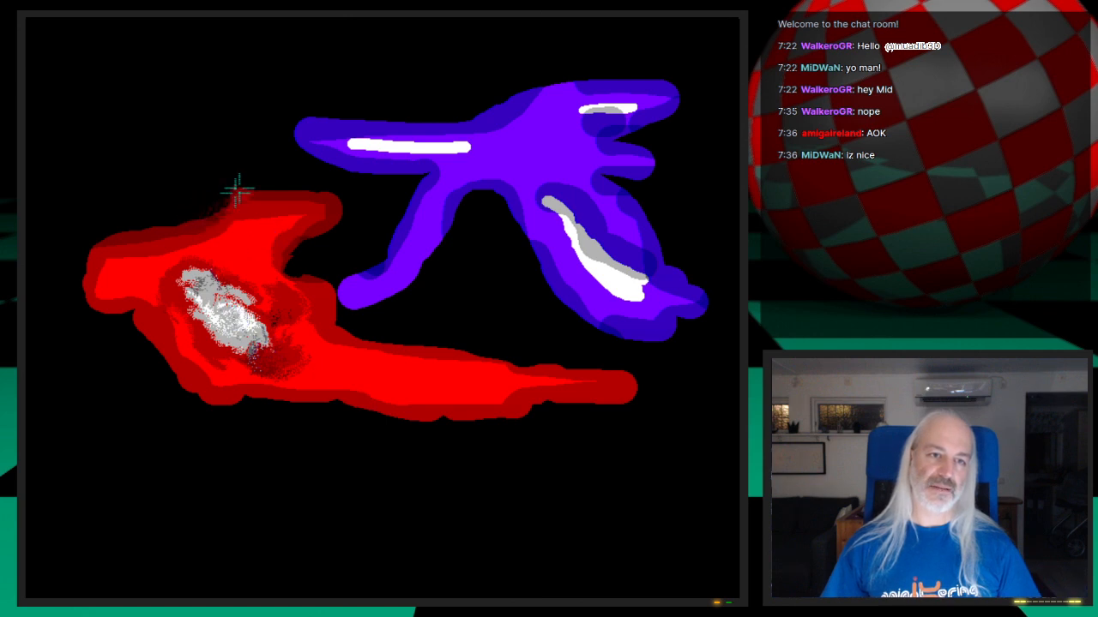
Smear the upper and left edges of the red shape outward into the black background
mouse_move(344, 217)
left_mouse_down()
mouse_move(300, 233)
mouse_move(306, 203)
mouse_move(286, 248)
mouse_move(246, 224)
mouse_move(265, 240)
mouse_move(181, 251)
left_mouse_up()
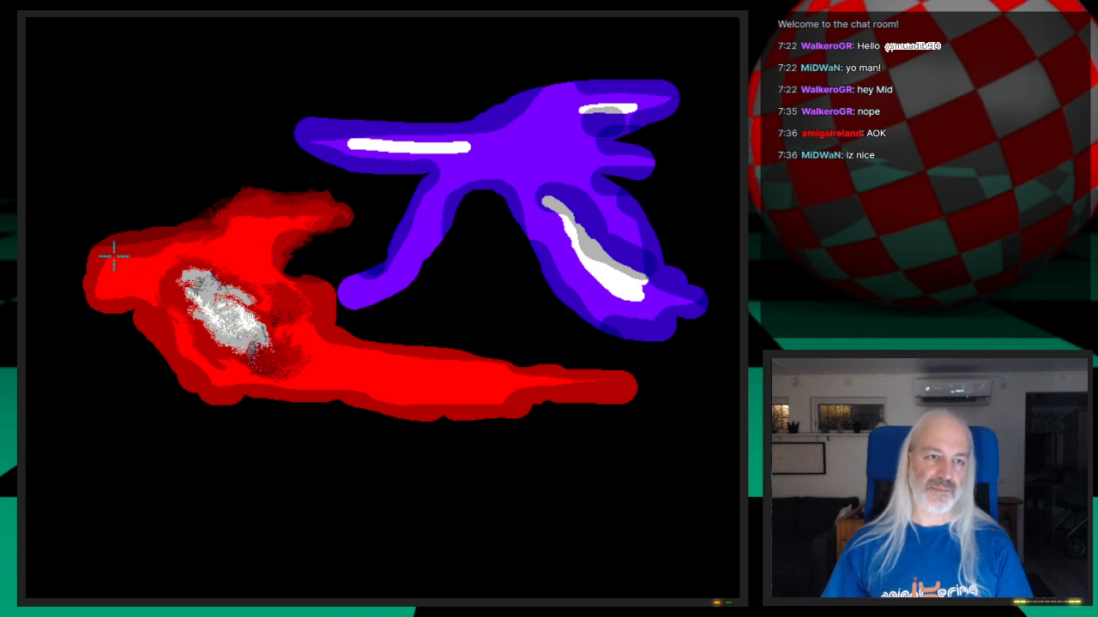
left_click_drag(97, 285, 171, 278)
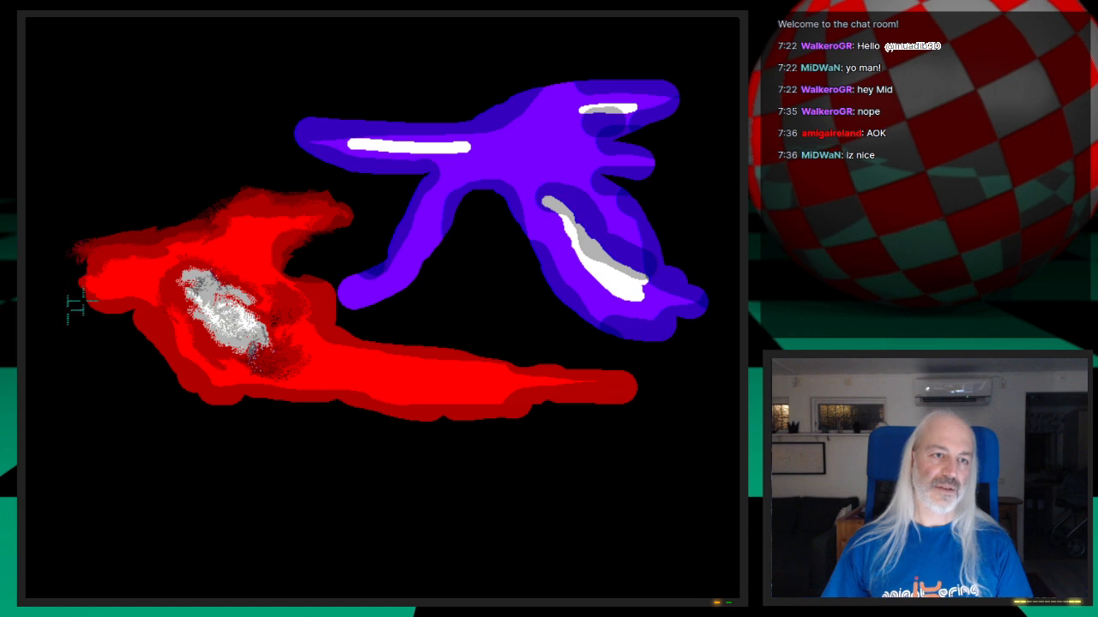
mouse_move(96, 265)
left_mouse_down()
mouse_move(83, 322)
mouse_move(140, 311)
mouse_move(155, 338)
left_mouse_up()
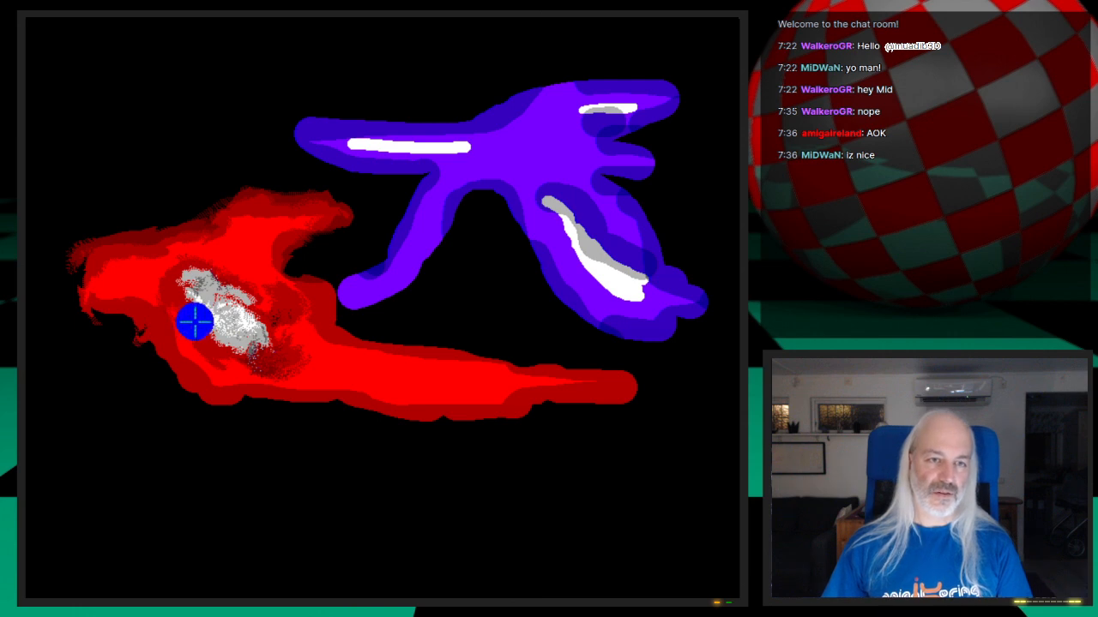
Set the Smear amount to 100% and pull spikes downward from the red shape's lower edge, one of them through the white highlight
key("space")
left_click_drag(320, 554, 501, 550)
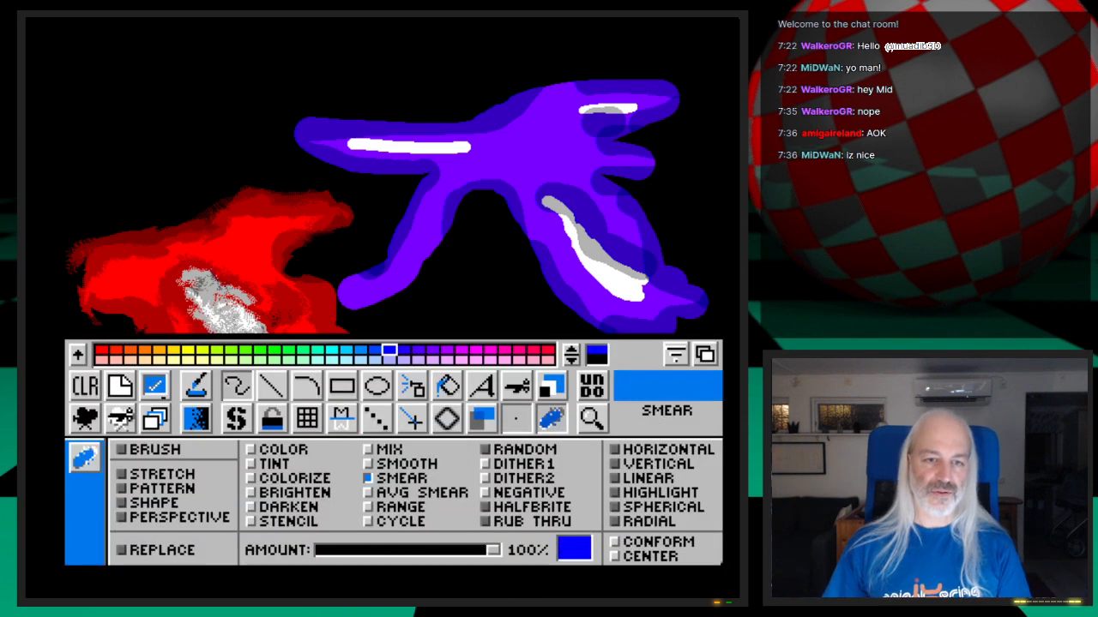
key("space")
mouse_move(395, 408)
left_mouse_down()
mouse_move(454, 411)
mouse_move(498, 451)
mouse_move(494, 435)
left_mouse_up()
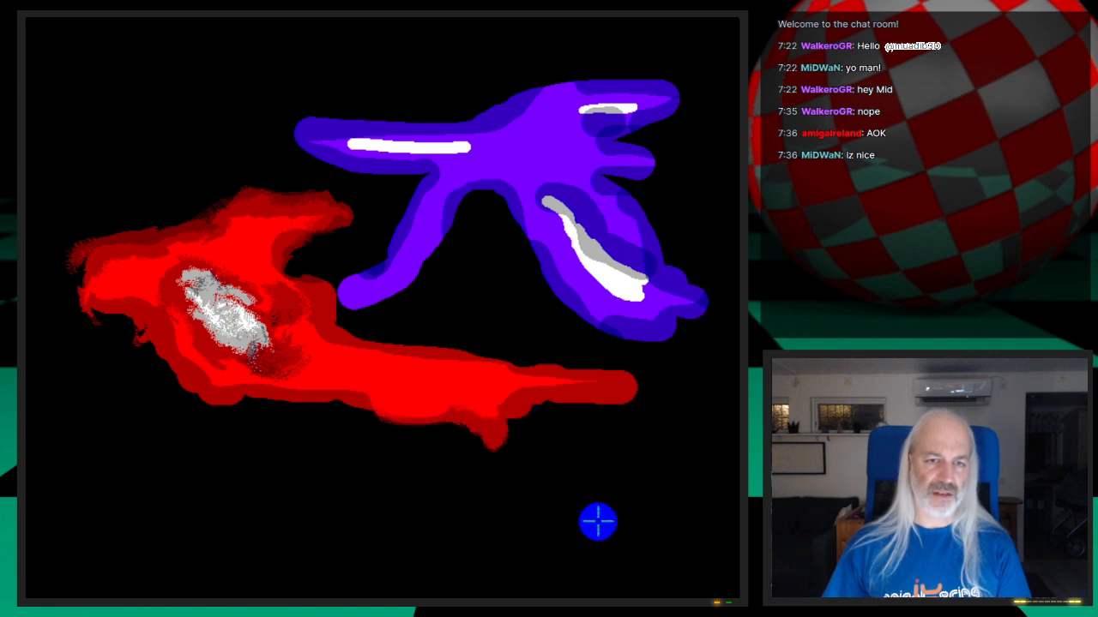
left_click_drag(231, 322, 273, 428)
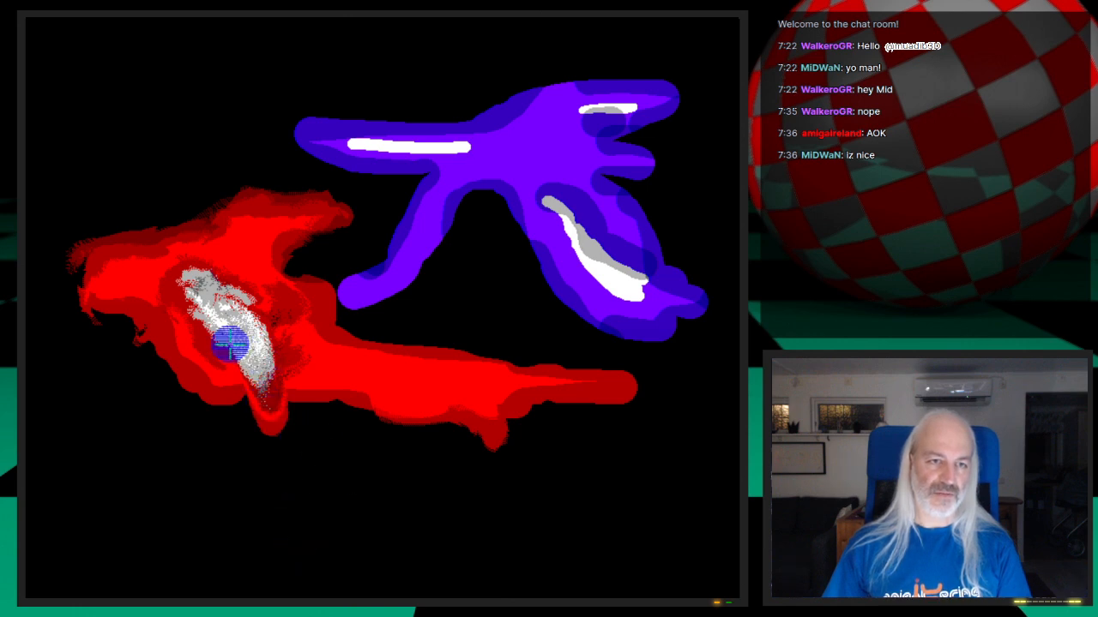
Undo the downward spikes pulled from the red shape's lower edge through the white highlight
left_click_drag(232, 345, 228, 430)
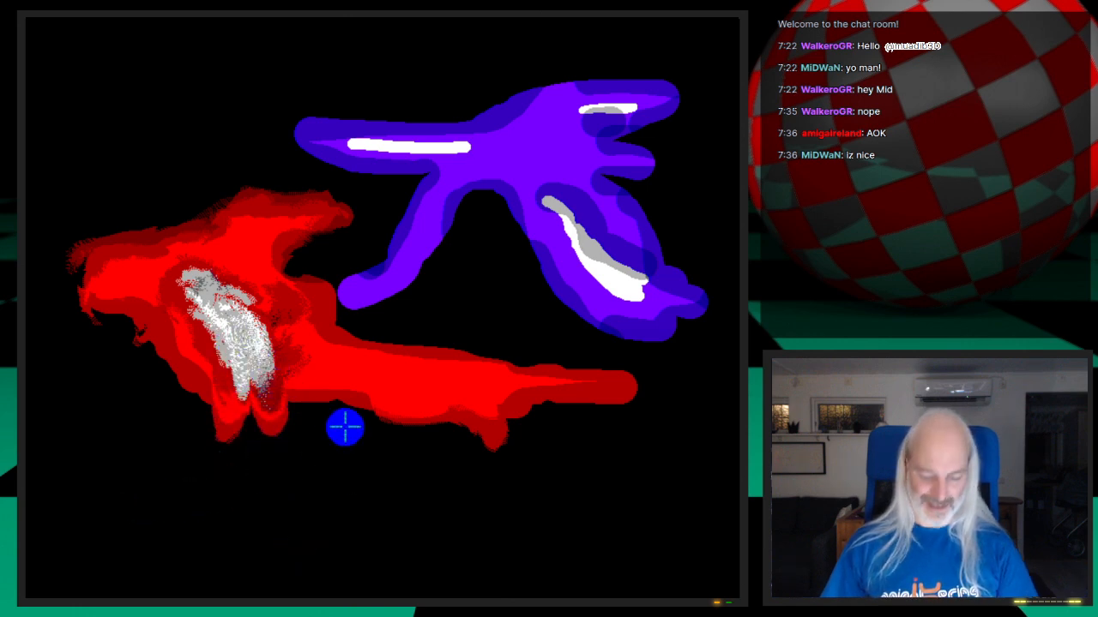
key("u")
key("u")
Smear the red shape's lower-left edge and the edges and tip of its long right arm outward into the black background
mouse_move(82, 309)
left_mouse_down()
mouse_move(125, 315)
mouse_move(122, 329)
mouse_move(149, 326)
mouse_move(180, 377)
mouse_move(298, 405)
left_mouse_up()
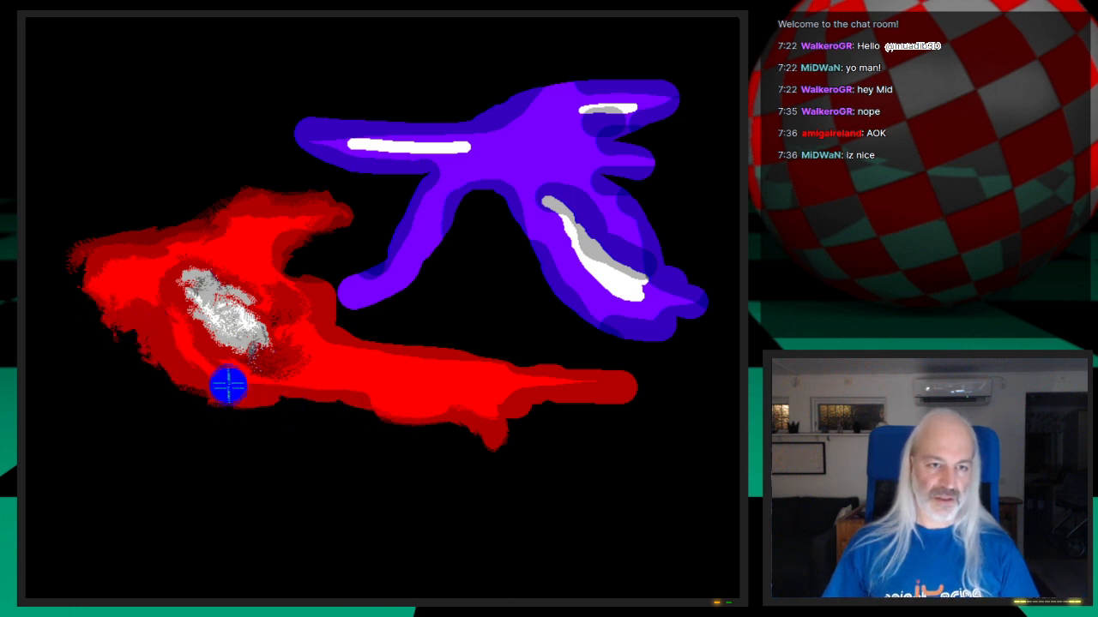
left_click_drag(228, 385, 283, 427)
mouse_move(263, 385)
left_mouse_down()
mouse_move(392, 403)
mouse_move(376, 456)
mouse_move(309, 400)
mouse_move(483, 448)
mouse_move(467, 434)
mouse_move(510, 403)
mouse_move(568, 411)
mouse_move(626, 441)
left_mouse_up()
left_click_drag(374, 348, 619, 335)
mouse_move(665, 378)
left_mouse_down()
mouse_move(542, 367)
mouse_move(421, 335)
mouse_move(473, 334)
mouse_move(539, 346)
mouse_move(524, 355)
mouse_move(362, 343)
mouse_move(502, 339)
left_mouse_up()
left_click_drag(399, 355, 520, 320)
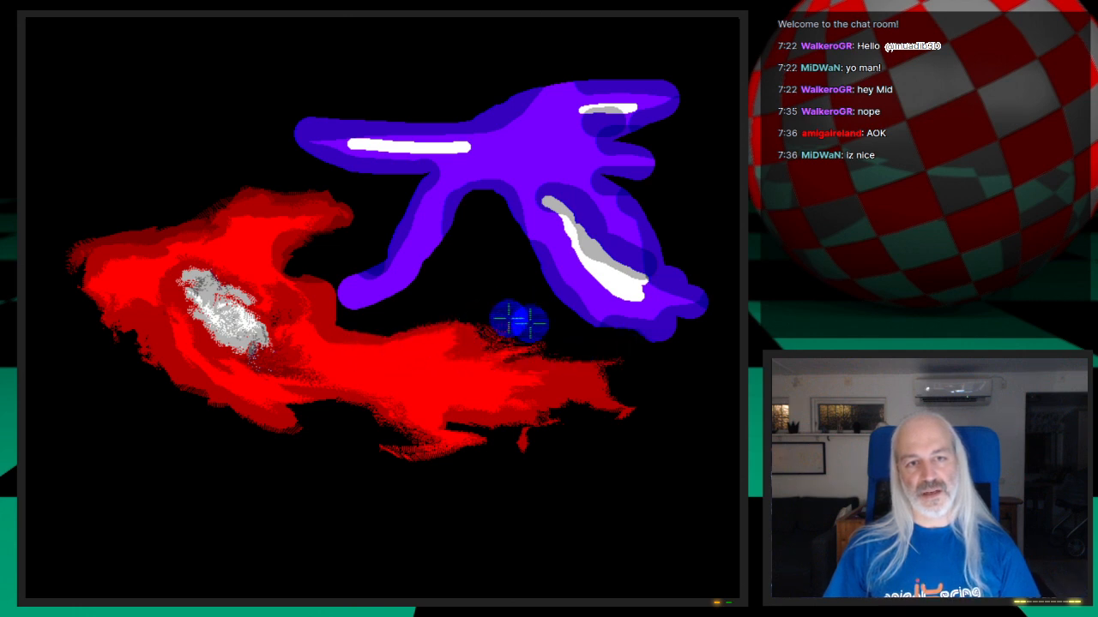
Set the draw mode to Color with pale yellow and paint a thin horizontal highlight along the middle of the red shape's right arm
key("space")
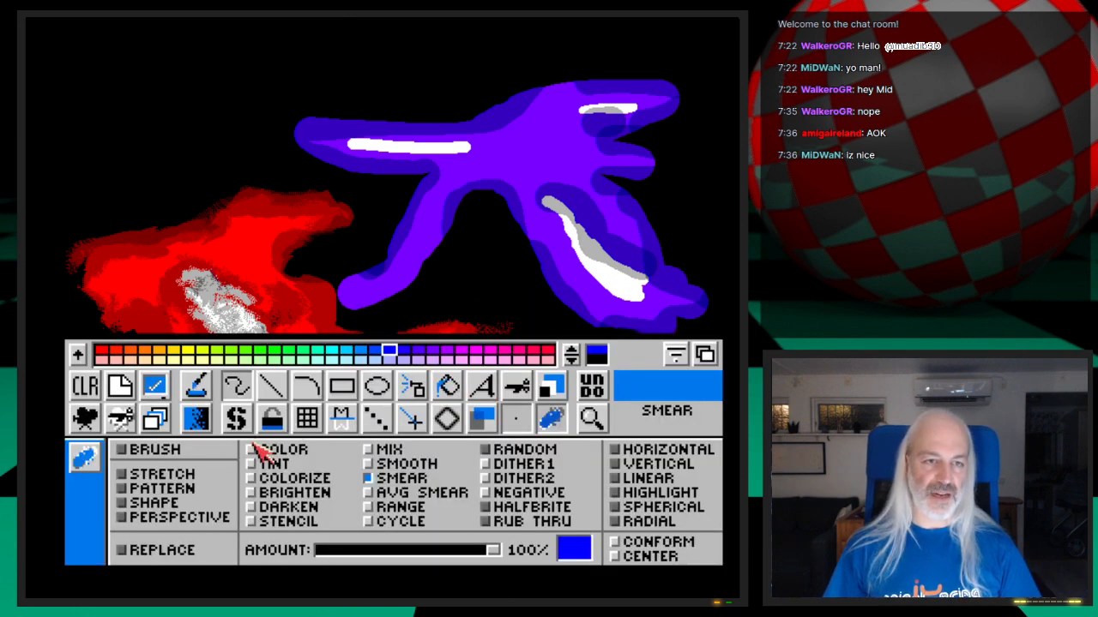
left_click(203, 359)
key("space")
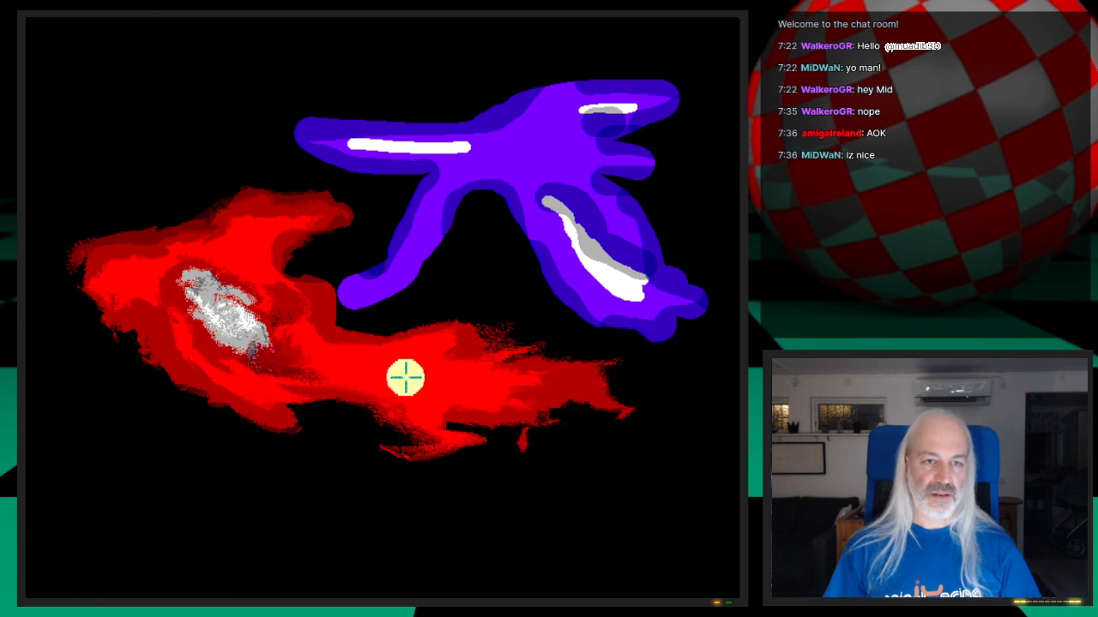
key("space")
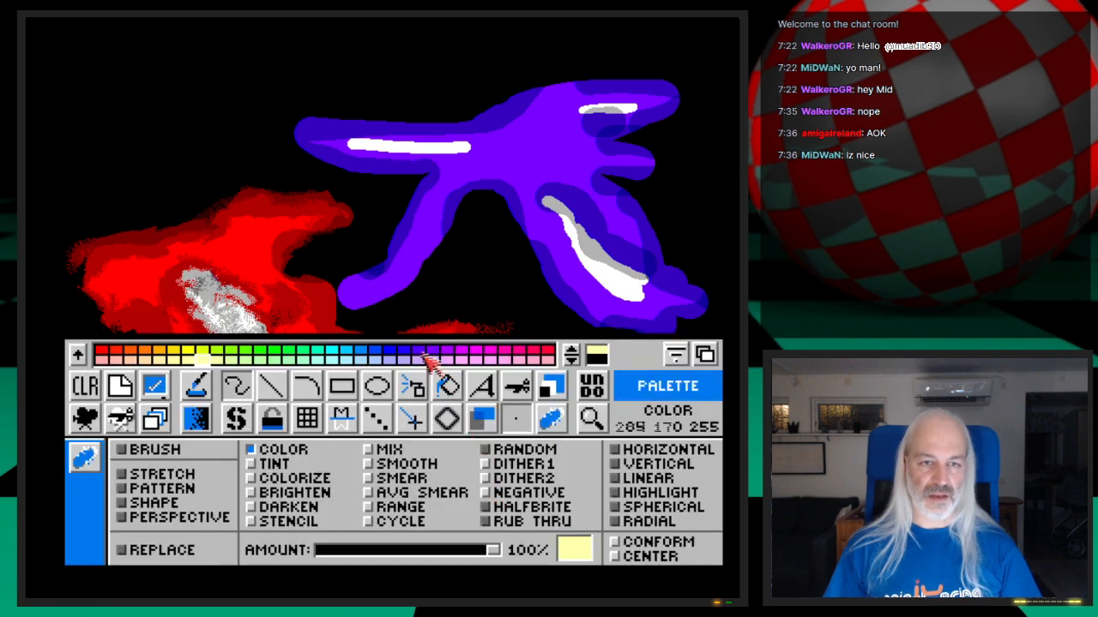
key("space")
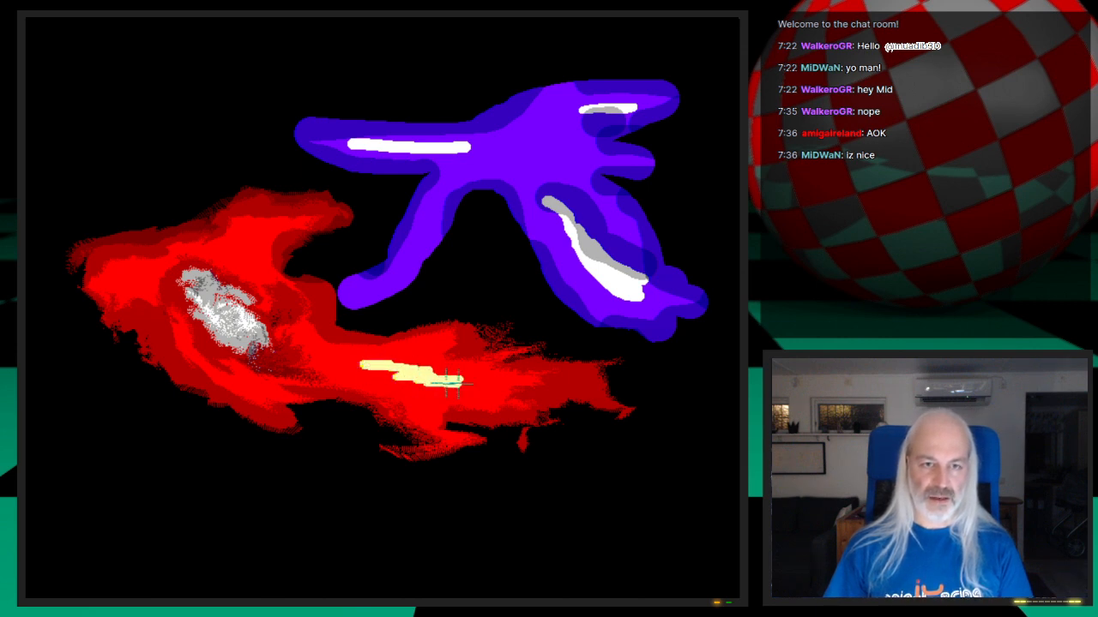
Switch the draw mode to Smear and smear the pale yellow highlight rightward along the arm, plus the red shape's upper lobes
key("space")
left_click(378, 477)
key("space")
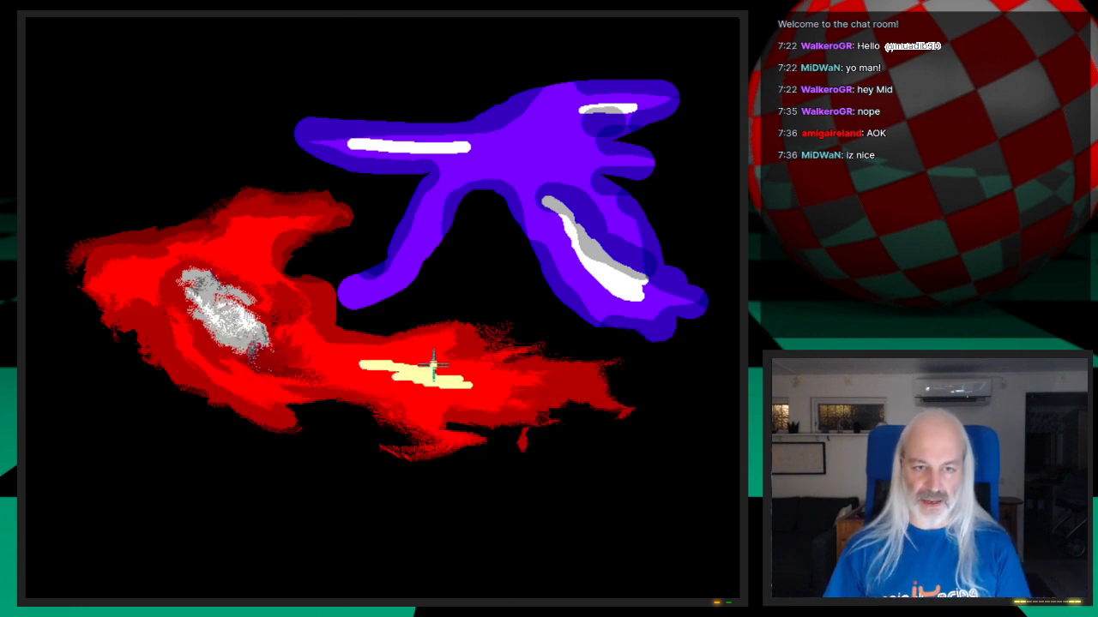
mouse_move(381, 365)
left_mouse_down()
mouse_move(474, 374)
mouse_move(496, 391)
mouse_move(427, 376)
mouse_move(457, 388)
mouse_move(571, 387)
mouse_move(556, 385)
left_mouse_up()
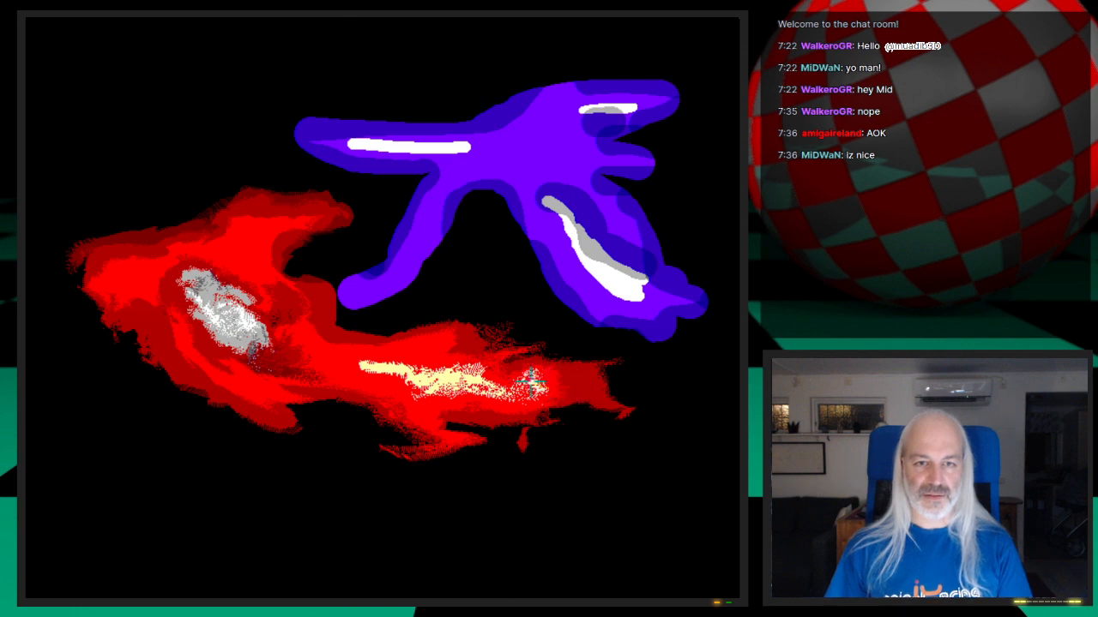
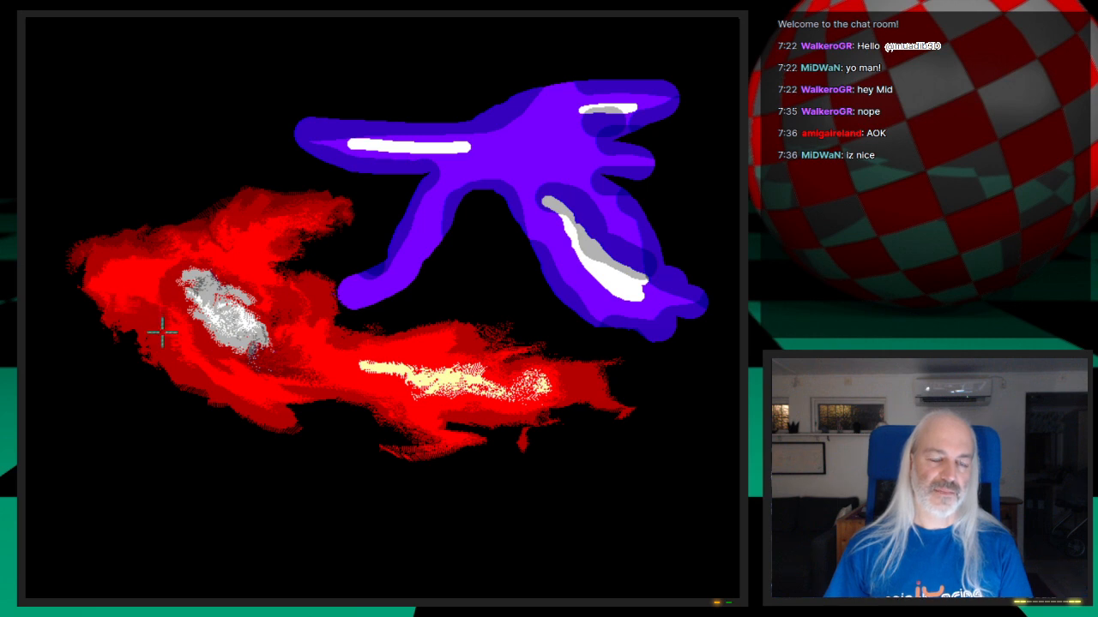
Pick a dark red from the red shape as the drawing colour
key("space")
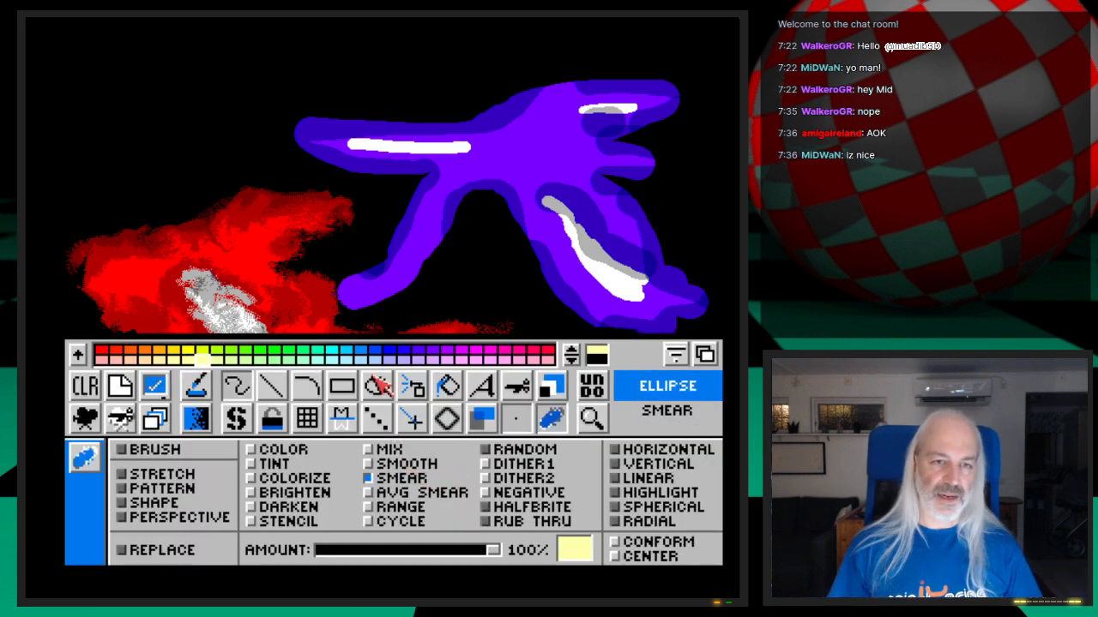
key("space")
key("space")
left_click(603, 352)
key("space")
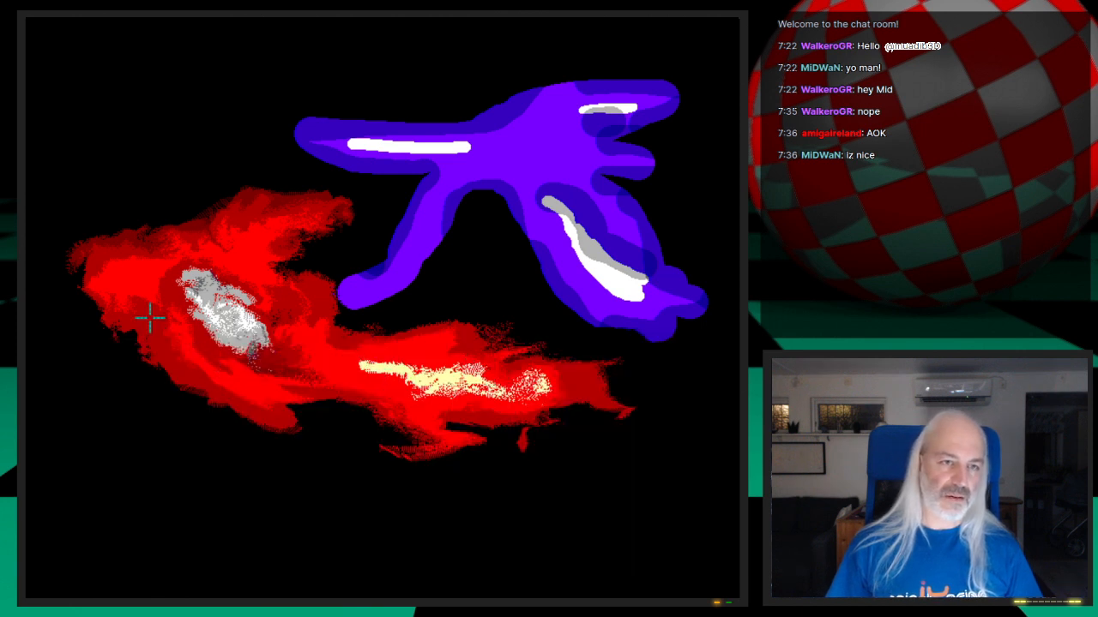
Browse the palette rows for a suitable shade and pick the bright red from the red shape as the drawing colour
key("space")
left_click(571, 354)
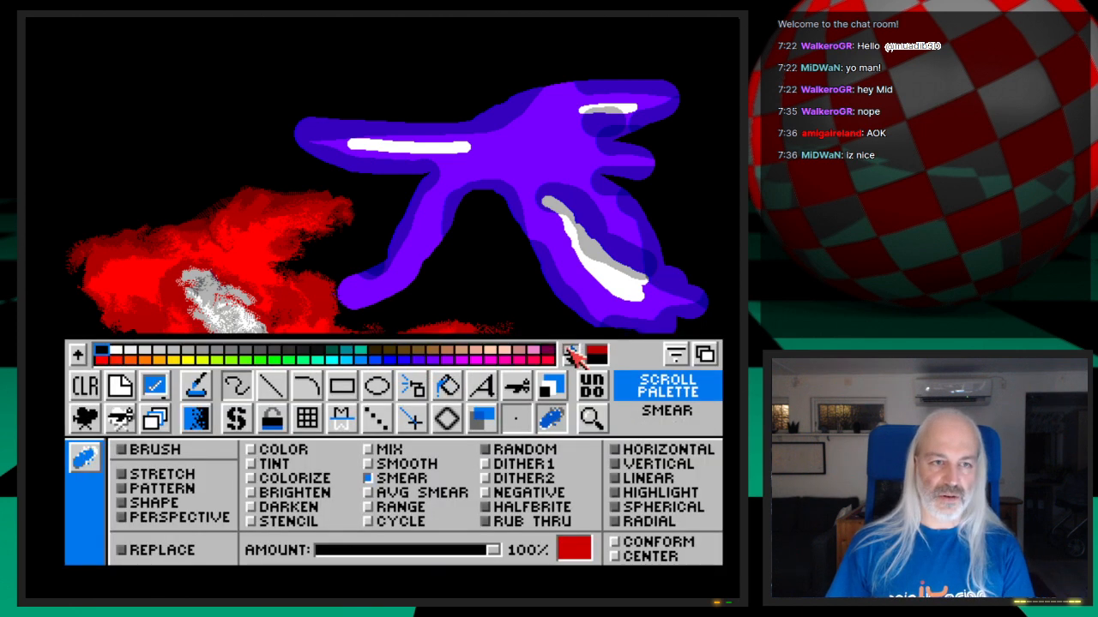
left_click(571, 359)
left_click(571, 359)
left_click(571, 359)
left_click(571, 360)
left_click(571, 359)
left_click(571, 359)
left_click(571, 359)
left_click(571, 359)
left_click(571, 359)
left_click(571, 359)
left_click(571, 359)
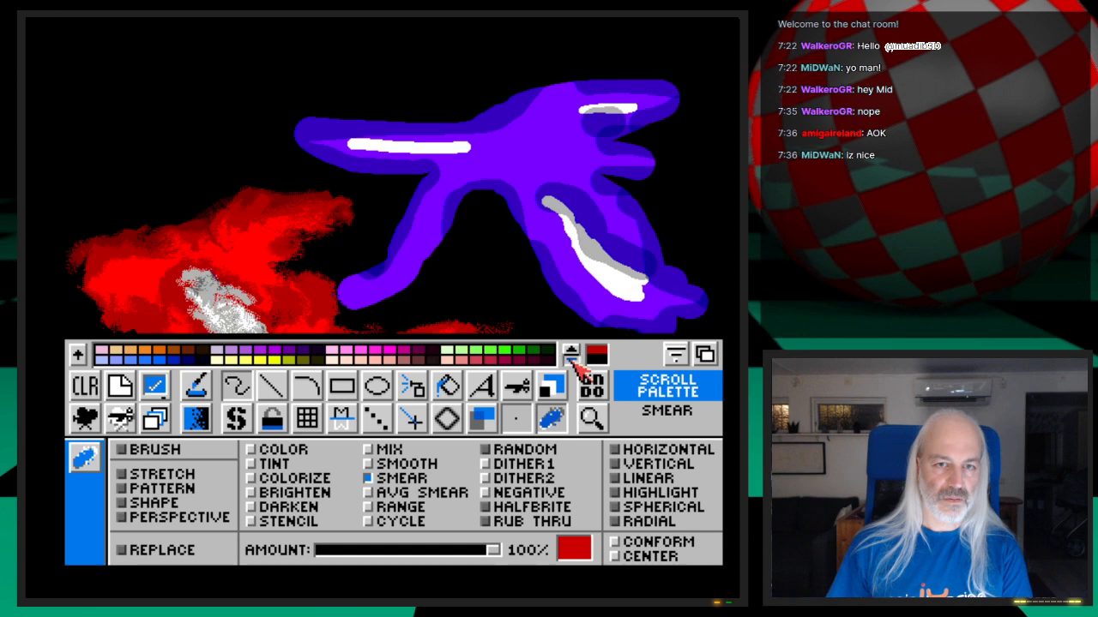
left_click(572, 359)
left_click(572, 359)
left_click(572, 358)
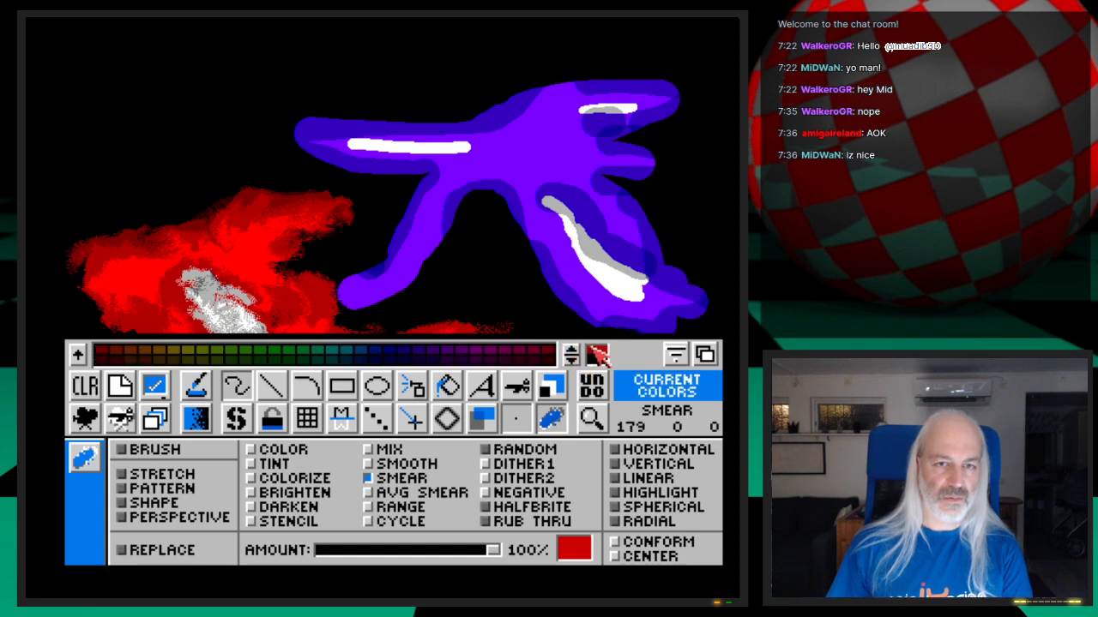
left_click(593, 351)
left_click(255, 268)
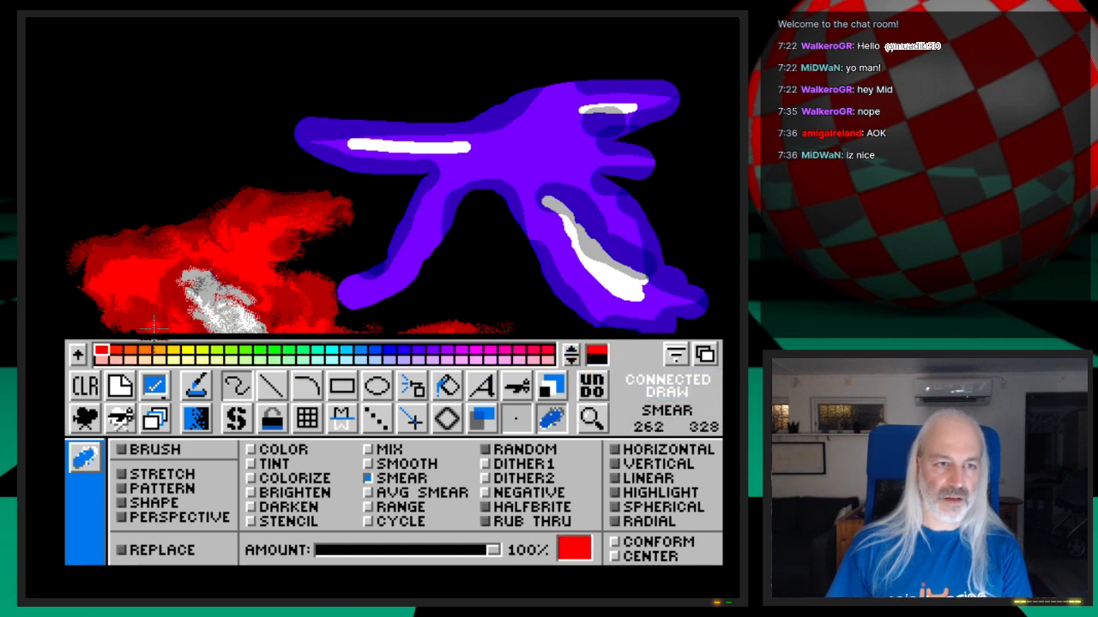
In Color mode, choose the dark orange from the darker palette rows and paint small patches at the red shape's left end and below the white highlight
left_click(571, 354)
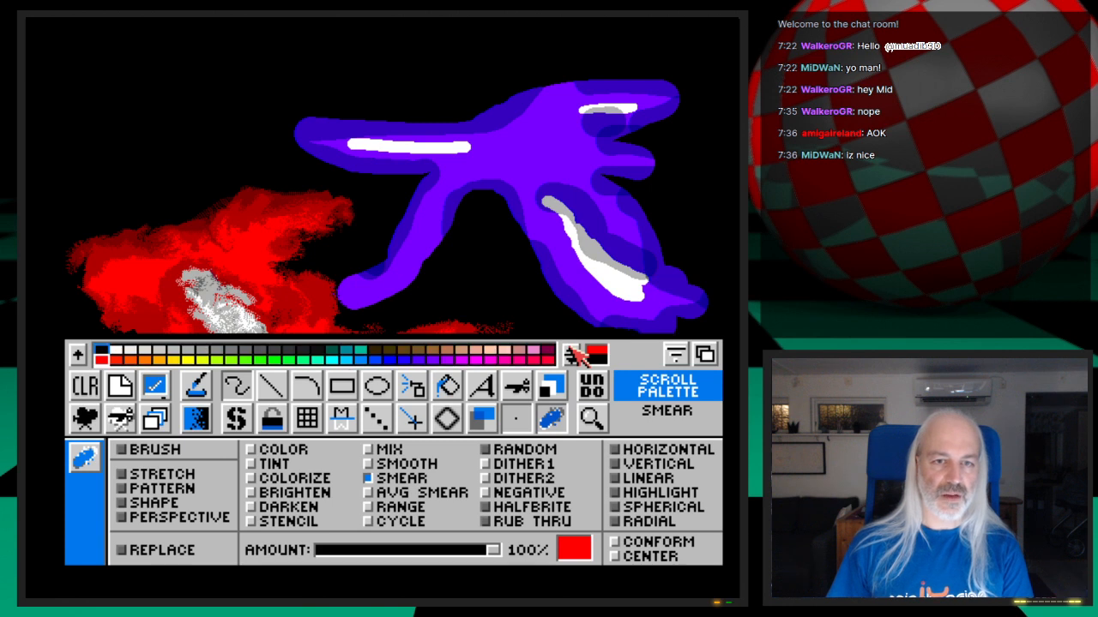
left_click(570, 356)
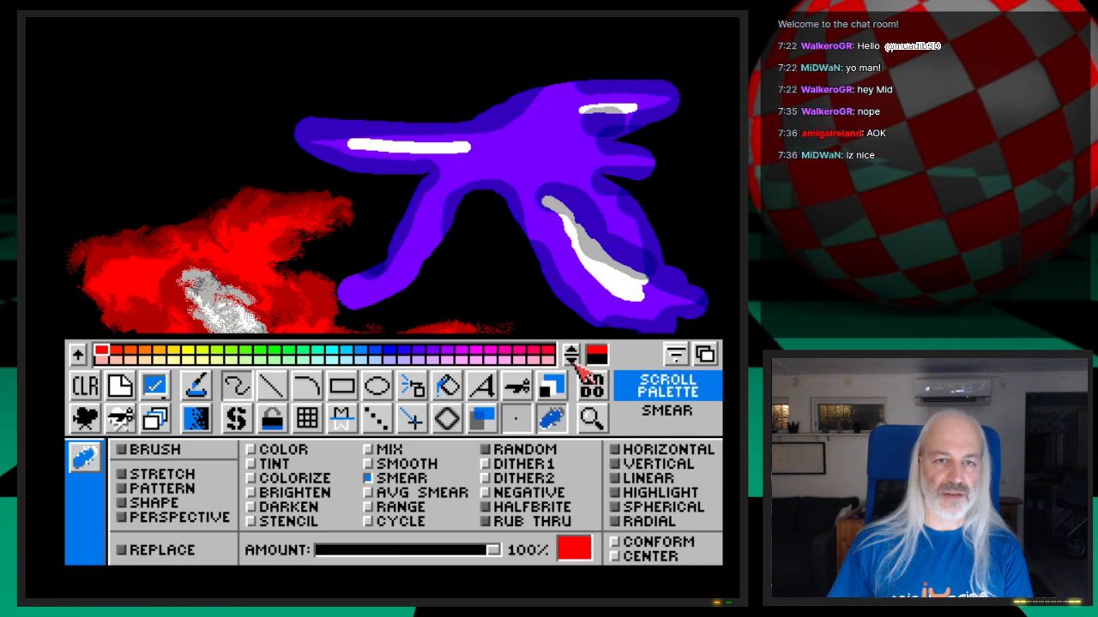
left_click(572, 362)
left_click(572, 362)
left_click(572, 362)
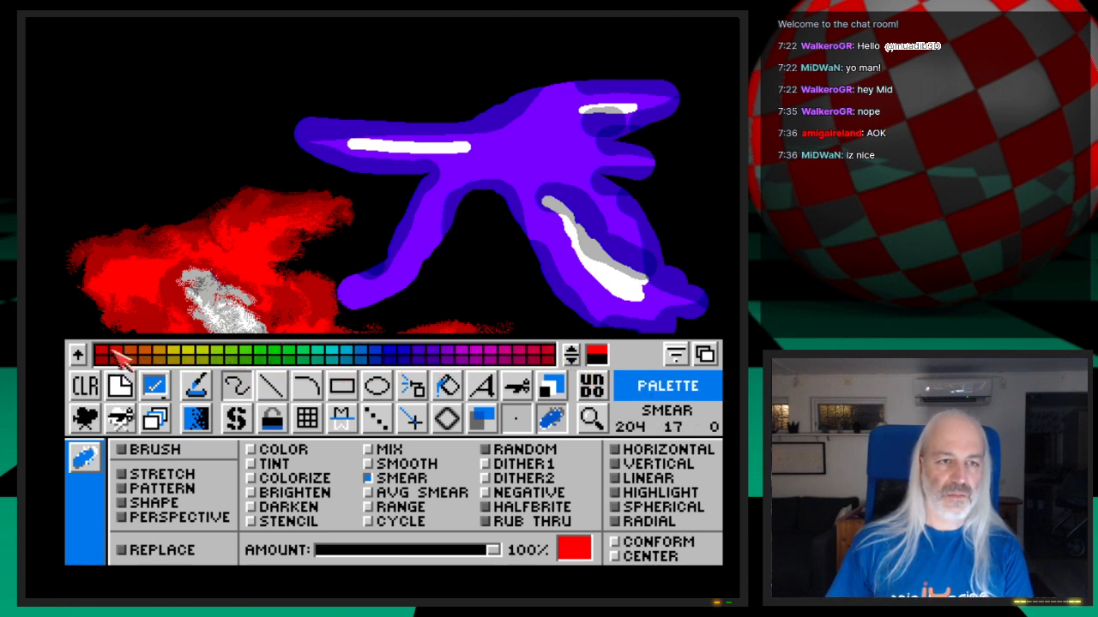
key("F10")
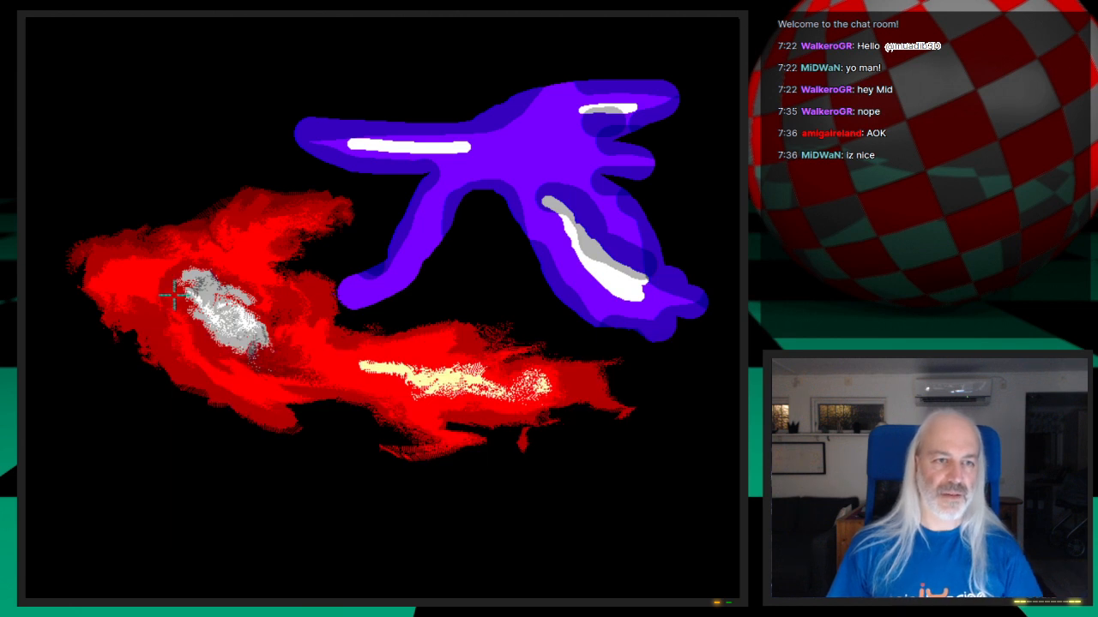
key("F10")
left_click(249, 452)
key("F10")
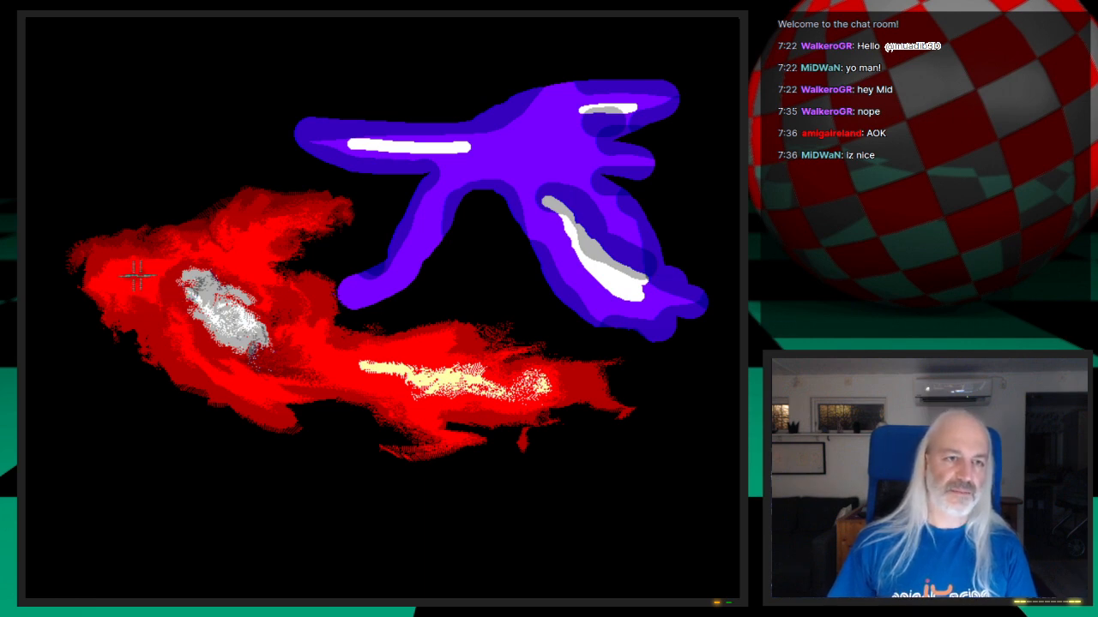
key("F10")
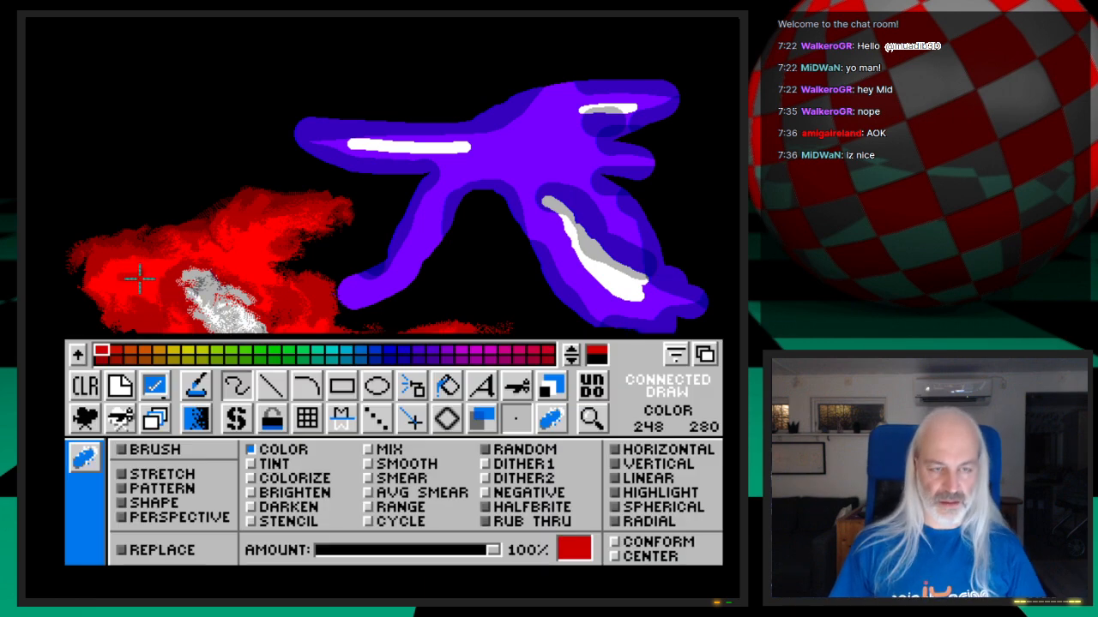
left_click(137, 354)
key("F10")
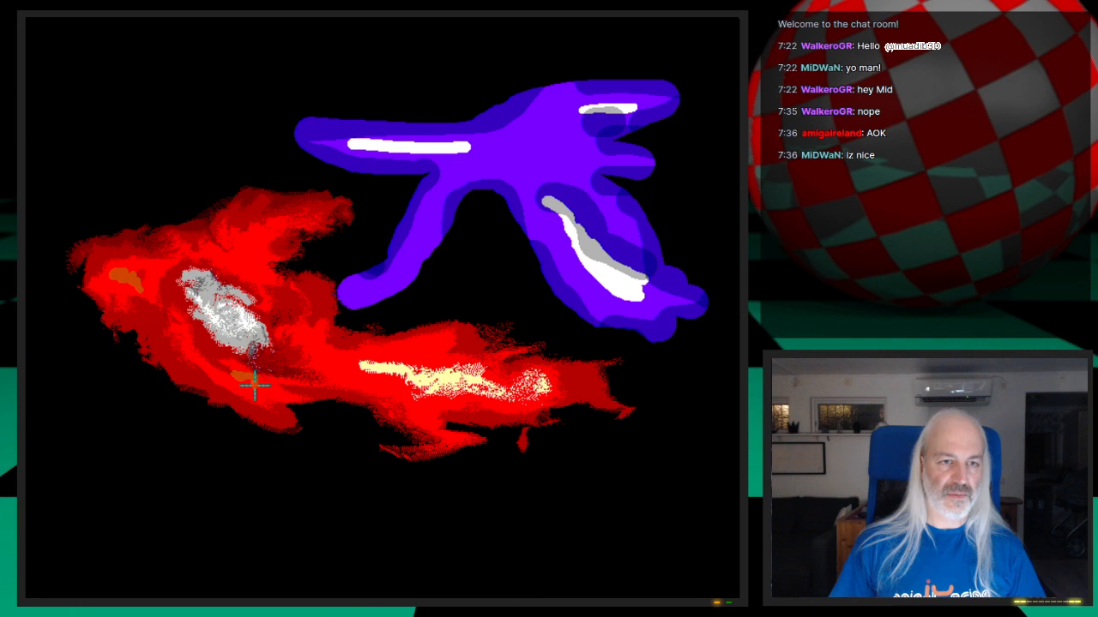
Set the draw mode to Smear and blend the two dark orange patches and the white highlight's lower edge into the red
key("F10")
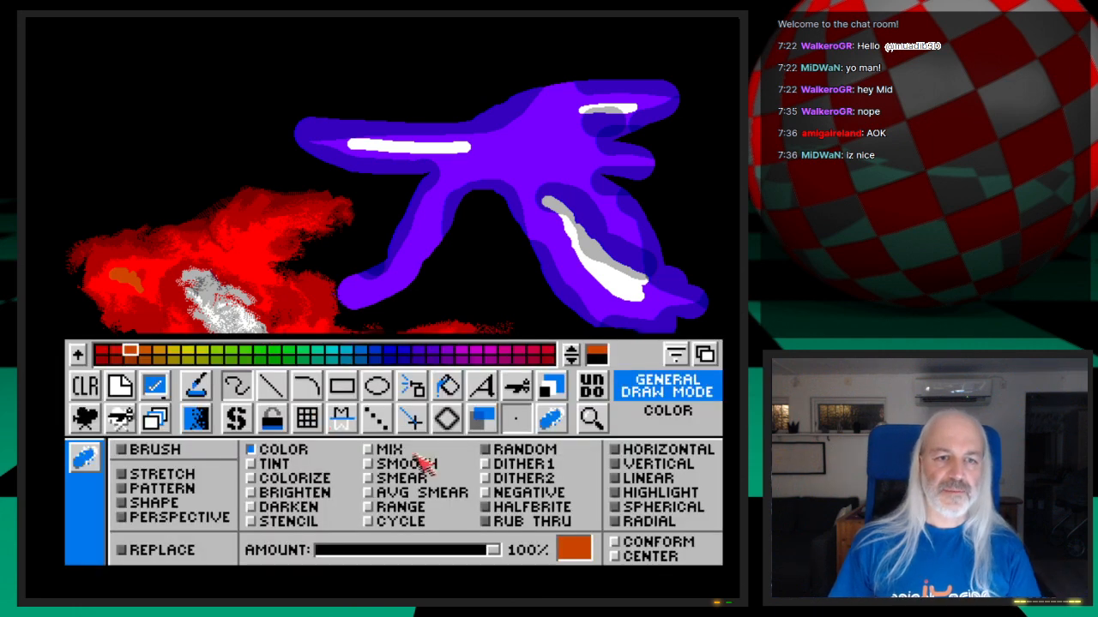
left_click(371, 479)
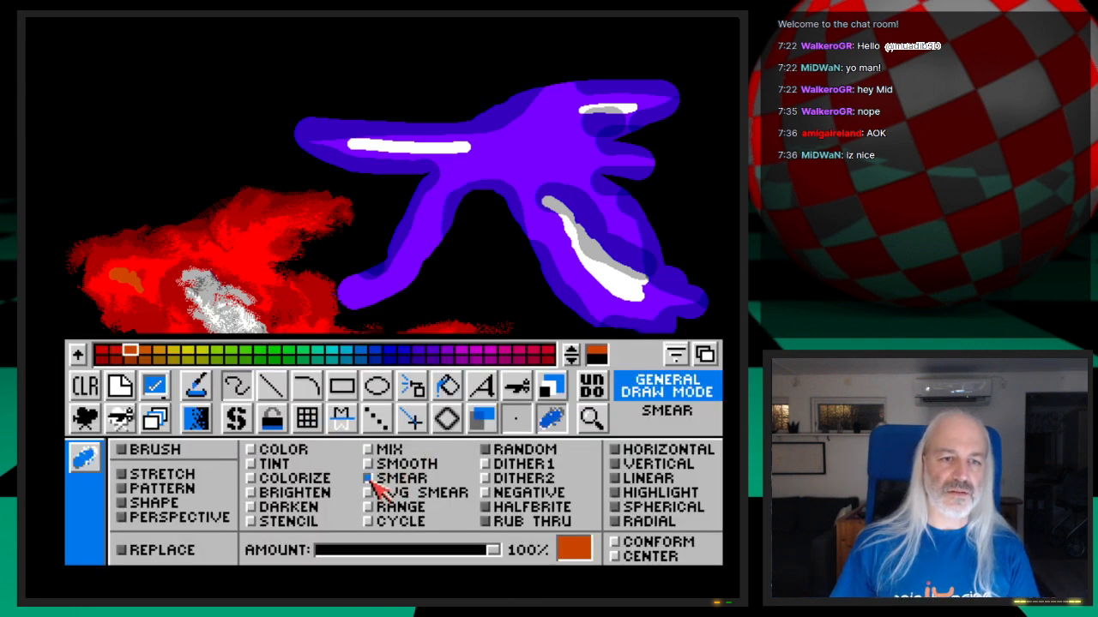
key("F10")
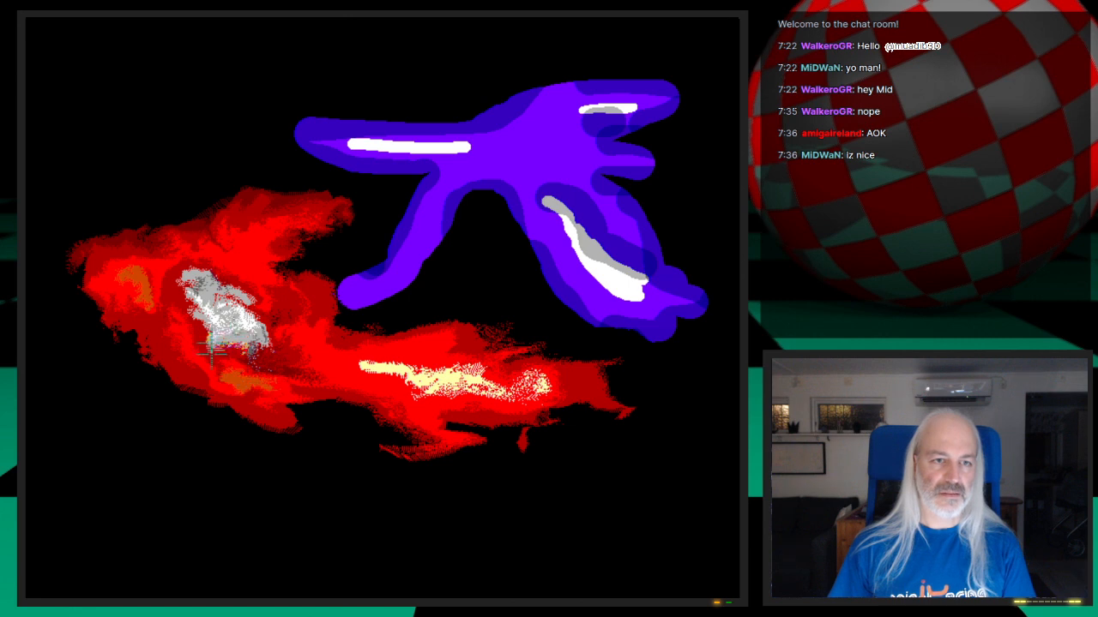
Set the draw mode to Brighten and brighten the centre of the red shape's grey-white highlight up toward its upper end
key("space")
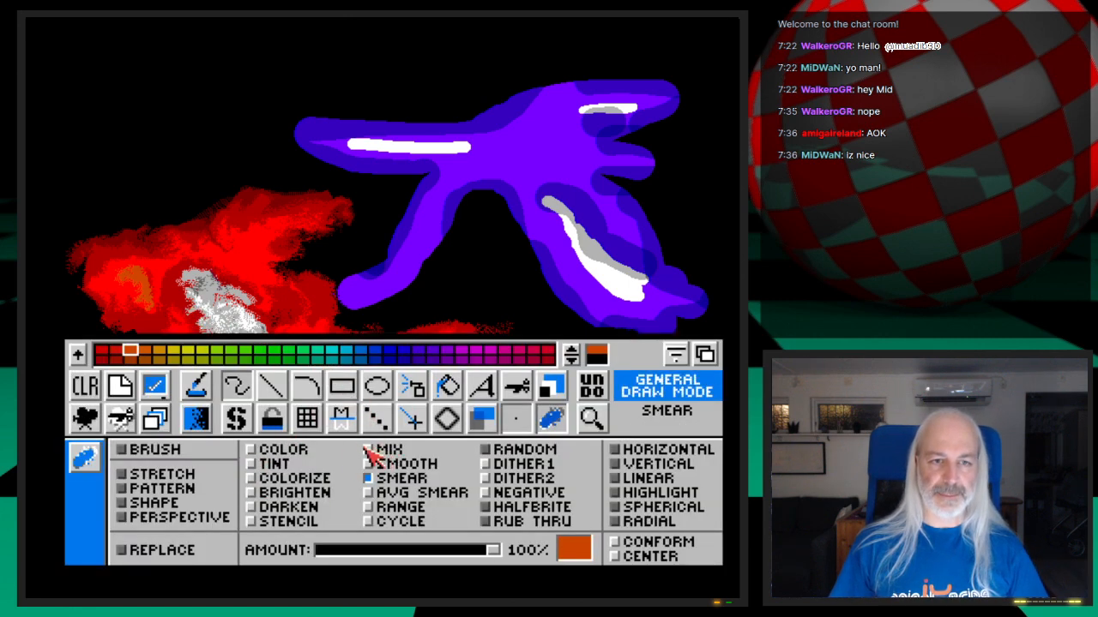
left_click(249, 494)
key("space")
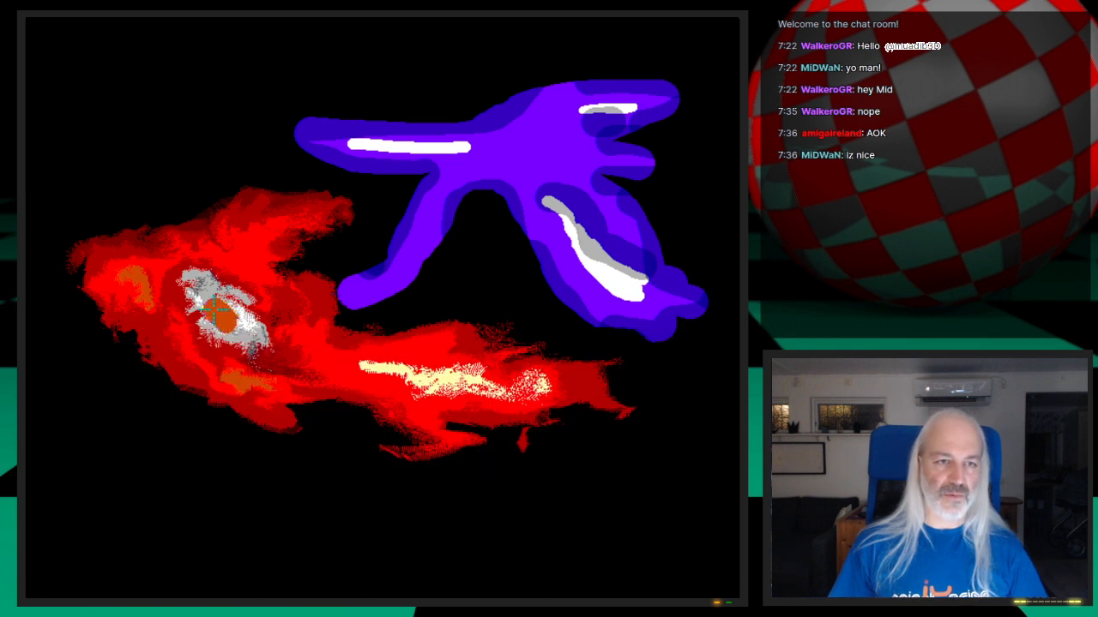
left_click_drag(230, 321, 220, 318)
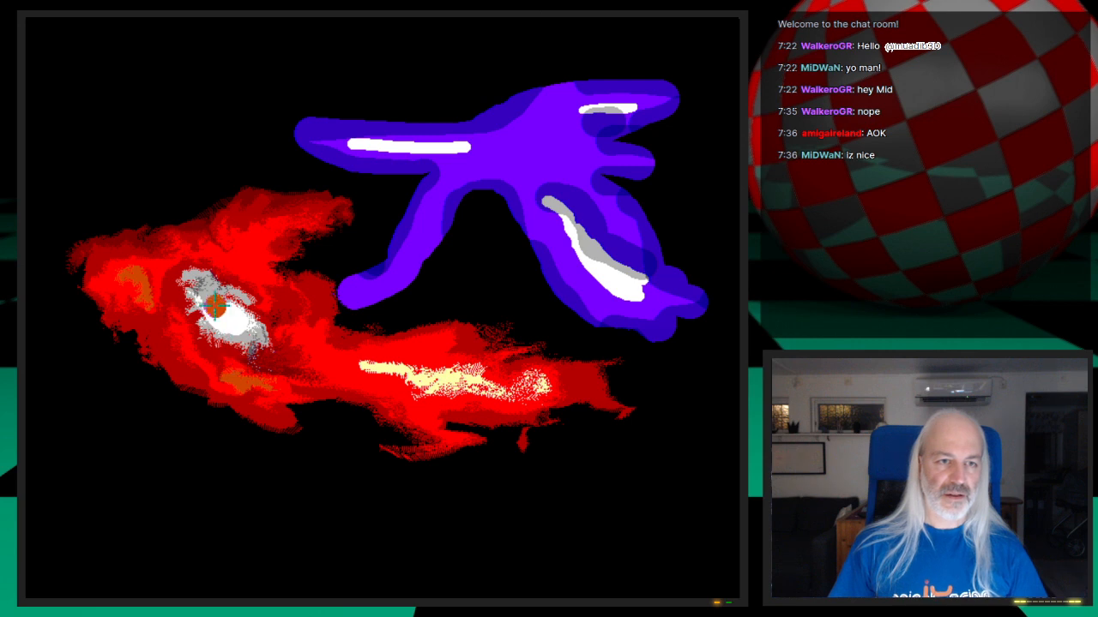
Switch to Smear and pull the brightened white highlight outward at its lower right and upper edges, and smear the yellow highlight's left end
key("space")
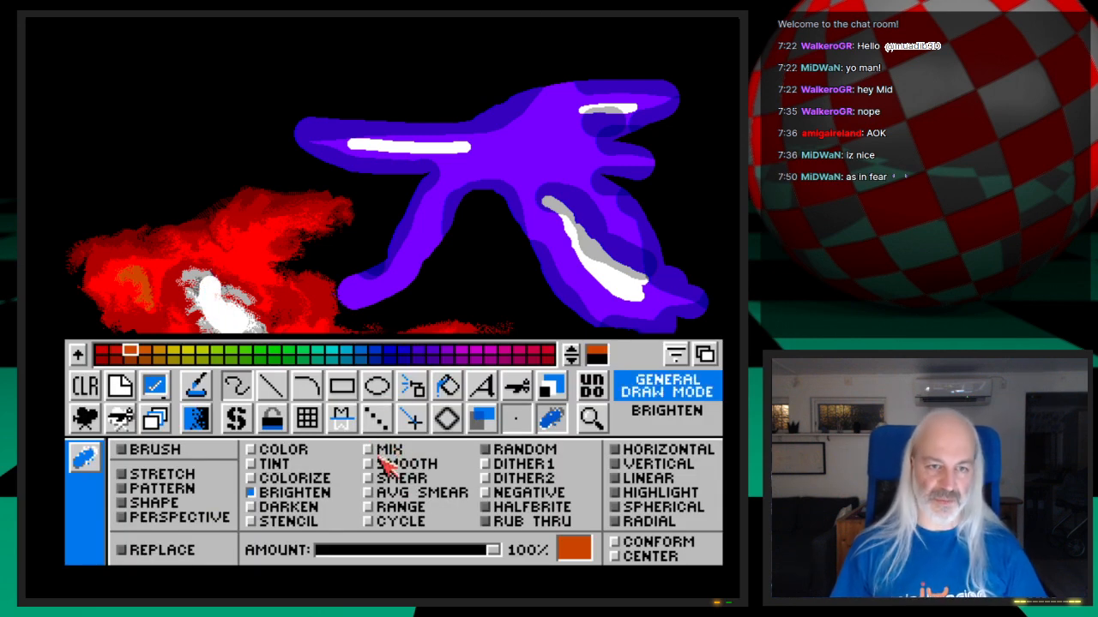
left_click(371, 483)
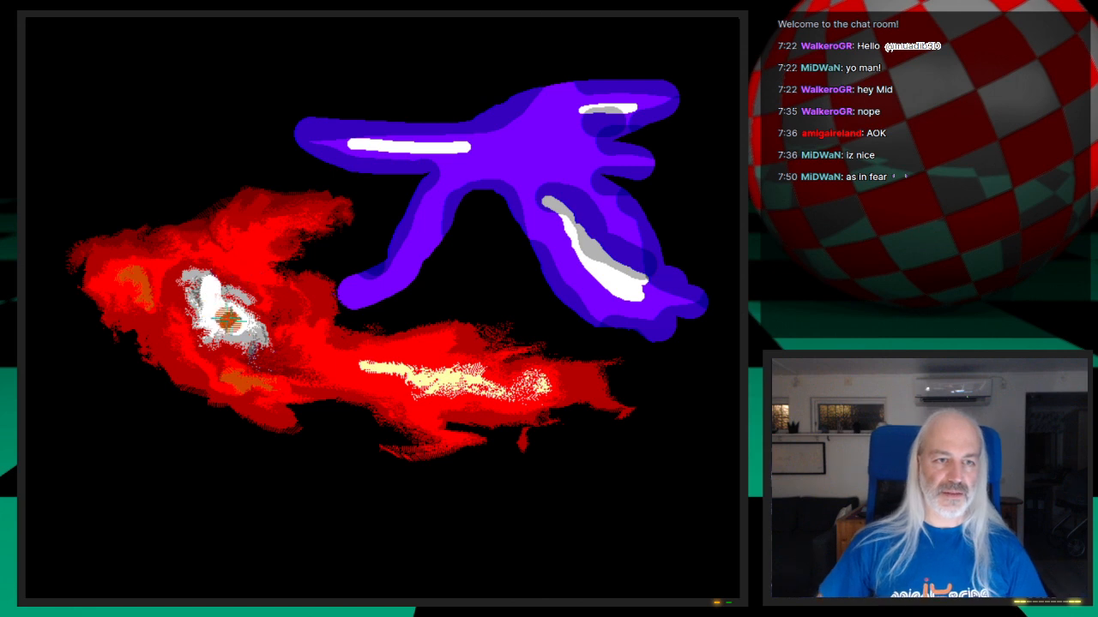
mouse_move(249, 330)
left_mouse_down()
mouse_move(275, 343)
mouse_move(246, 319)
left_mouse_up()
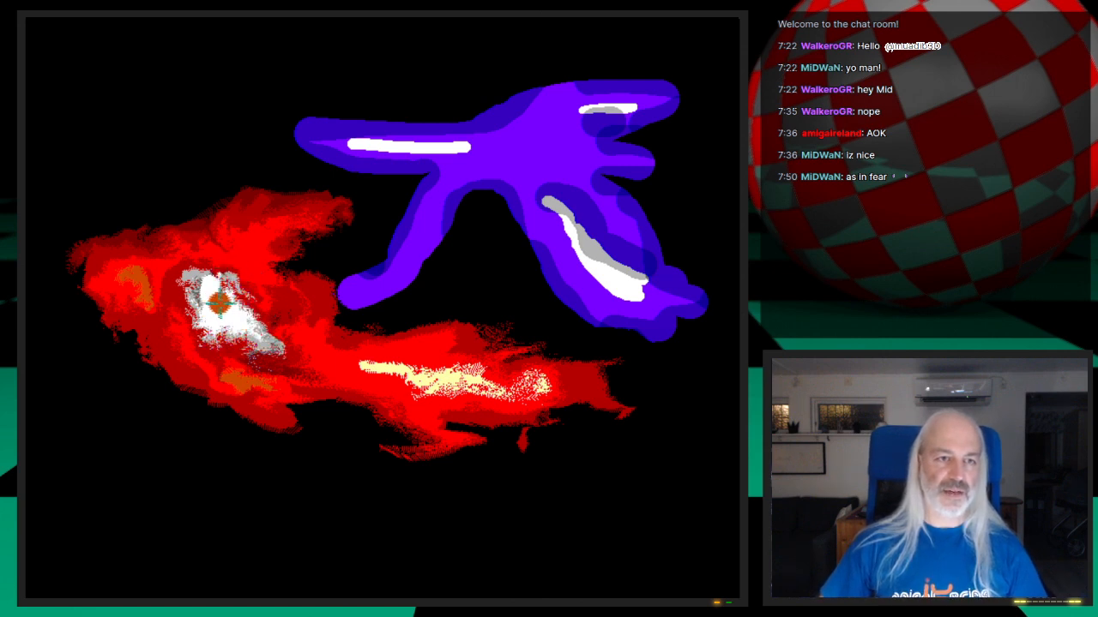
left_click_drag(223, 273, 244, 266)
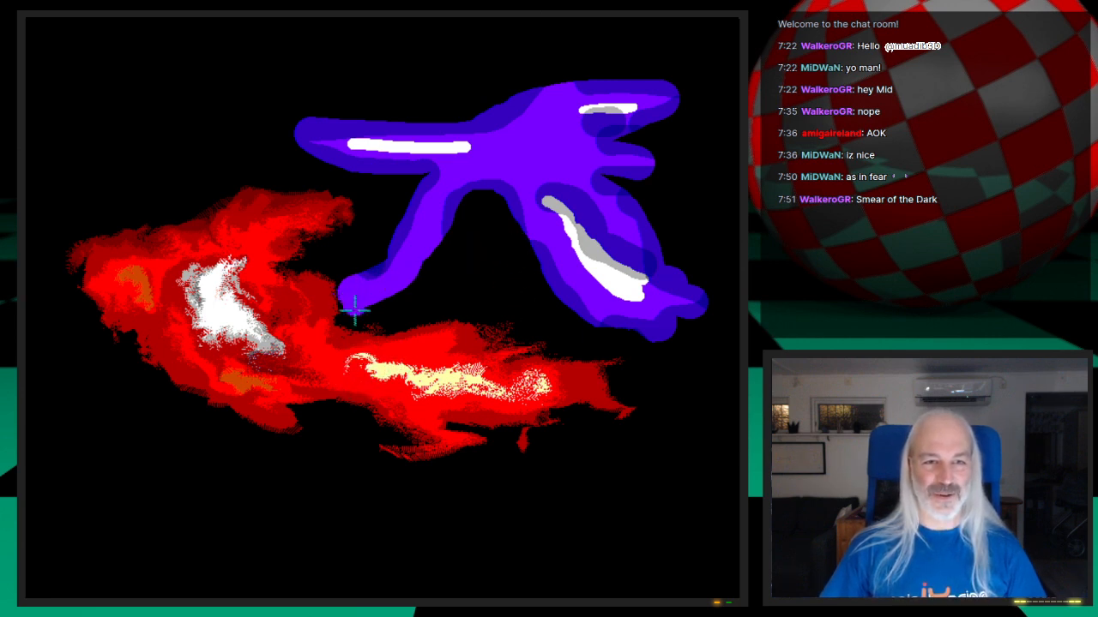
Smear the tip of the purple shape's lower-left arm into ragged wisps against the black background
mouse_move(409, 287)
left_mouse_down()
mouse_move(363, 320)
mouse_move(369, 267)
mouse_move(408, 268)
left_mouse_up()
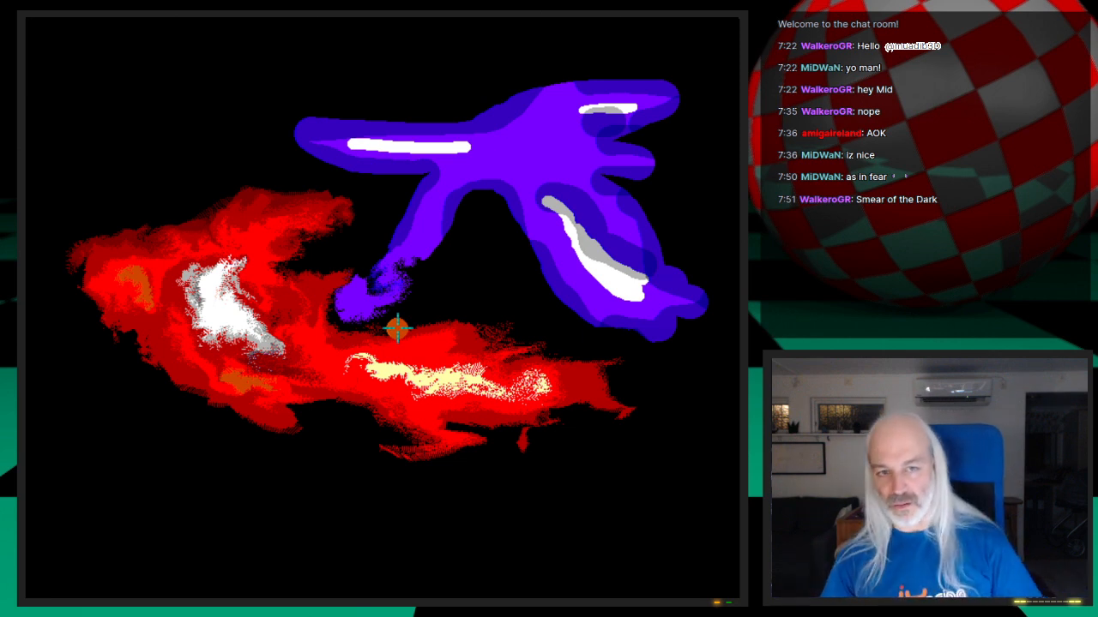
key("space")
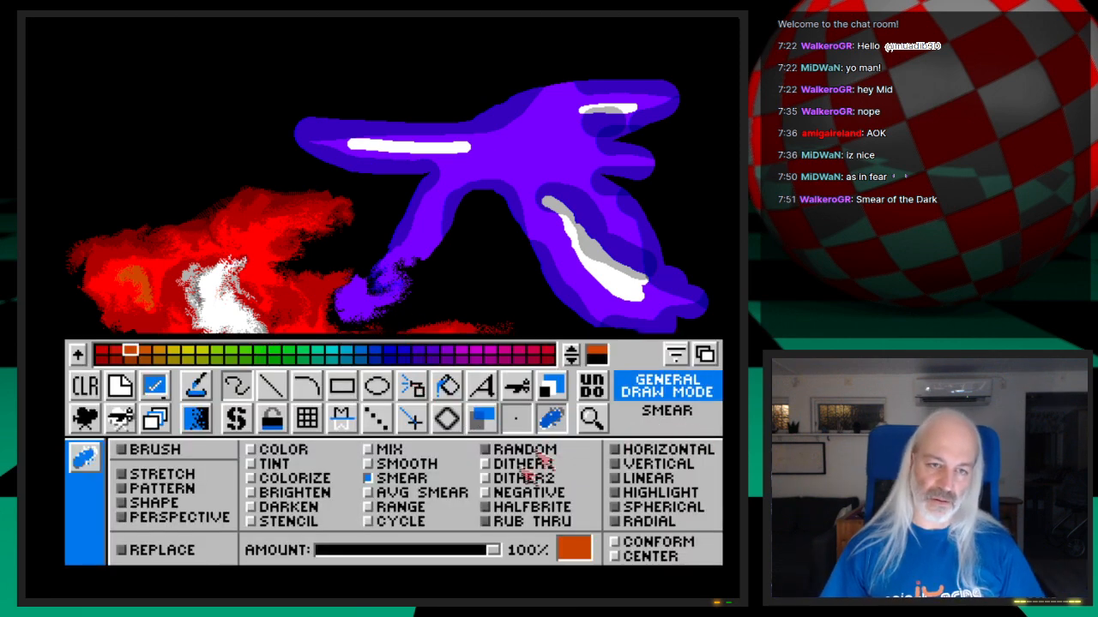
Set the draw mode to Mix and try mixing the upper tip of the red shape's white highlight into the surrounding red
left_click(375, 451)
key("space")
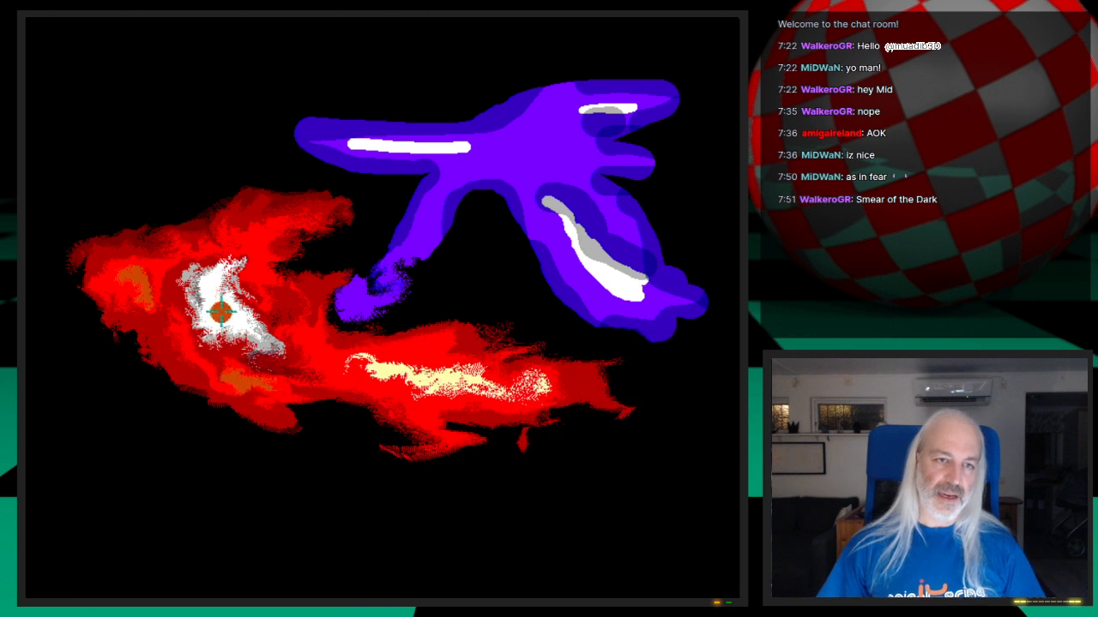
left_click_drag(247, 259, 240, 278)
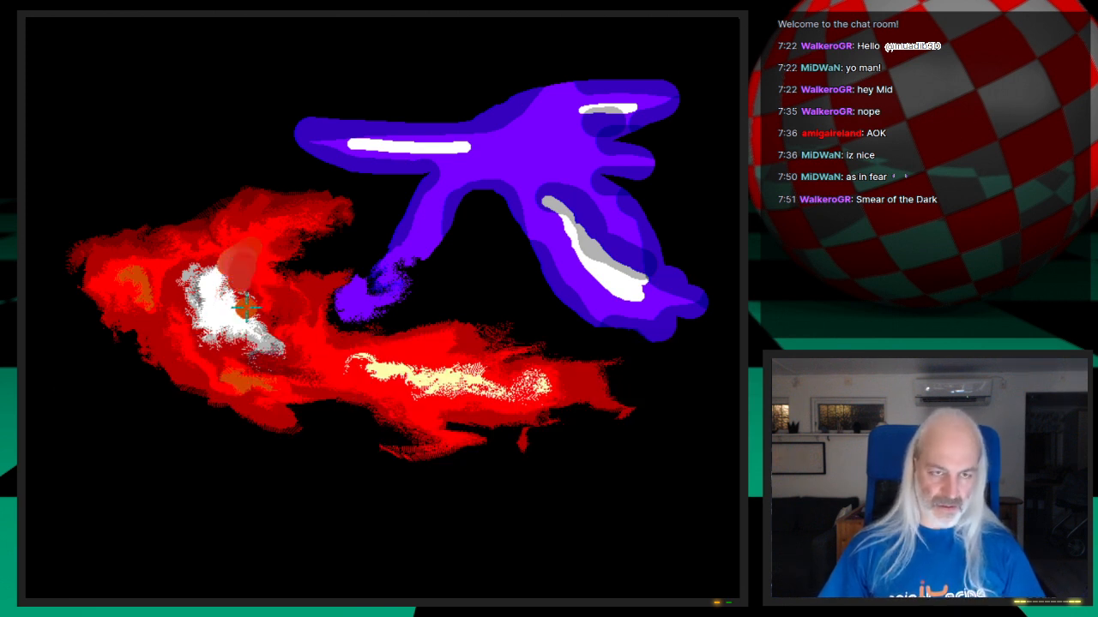
key("u")
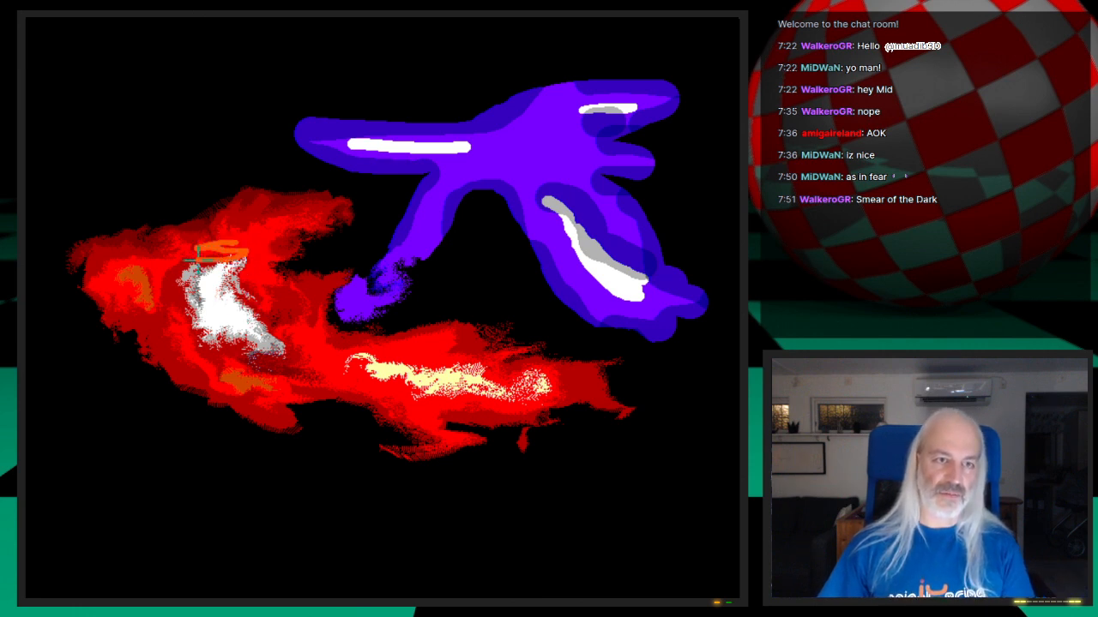
key("u")
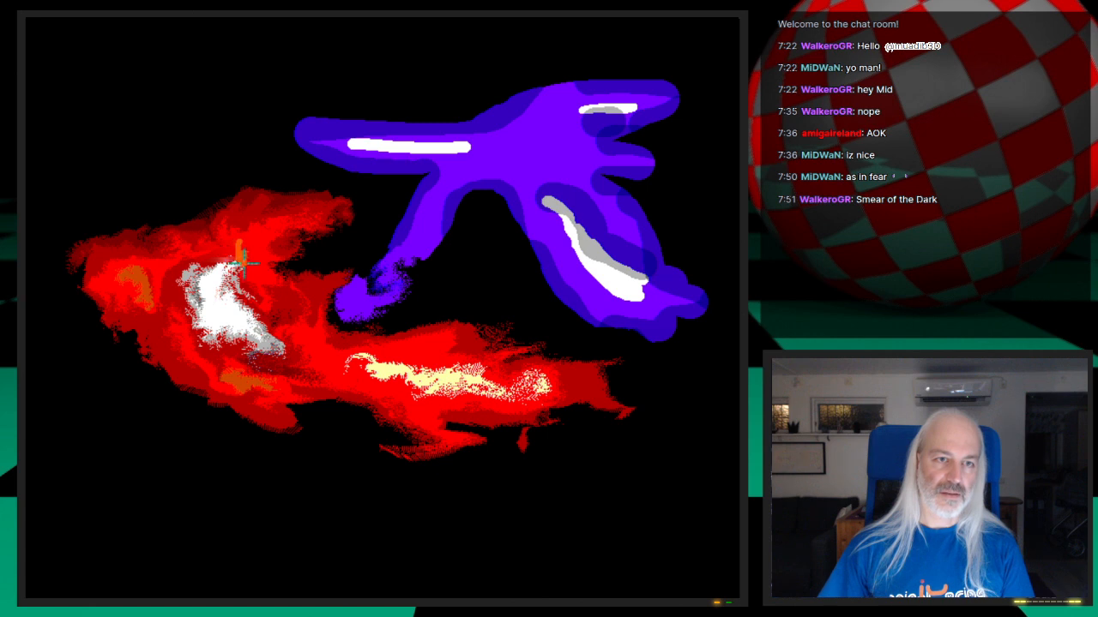
key("u")
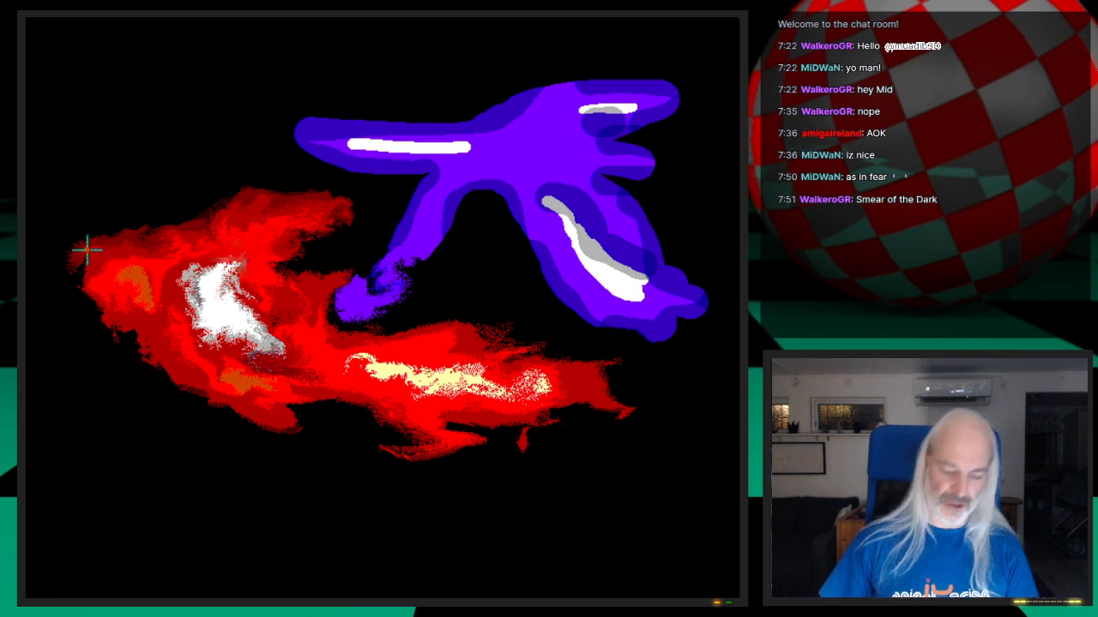
Magnify the left tip of the red shape around its orange patch
key("z")
left_click(388, 547)
key("F10")
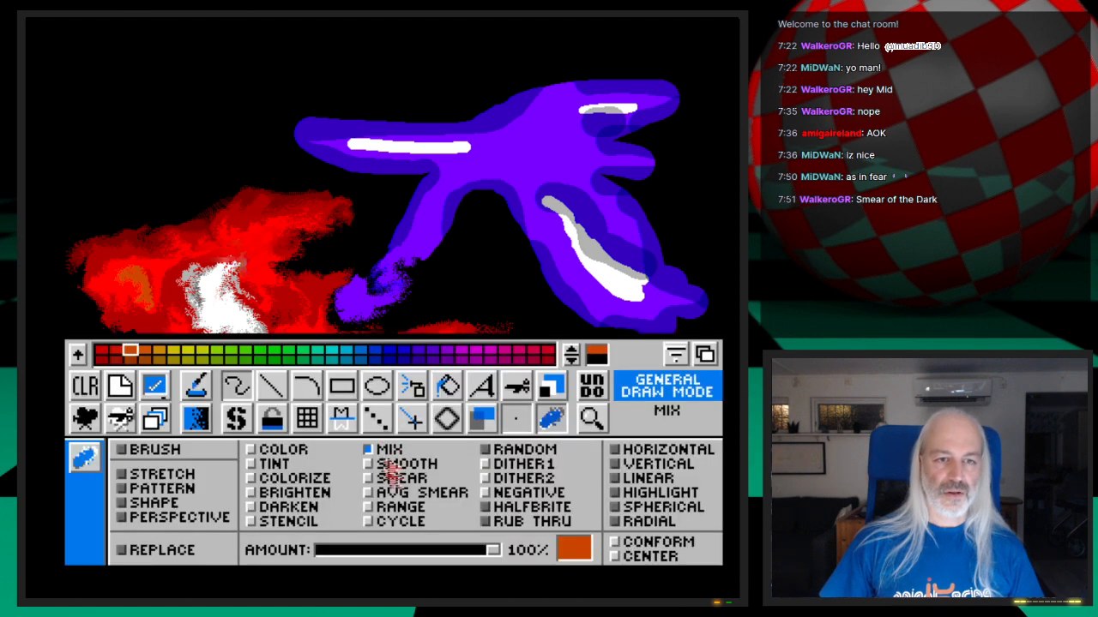
left_click(590, 418)
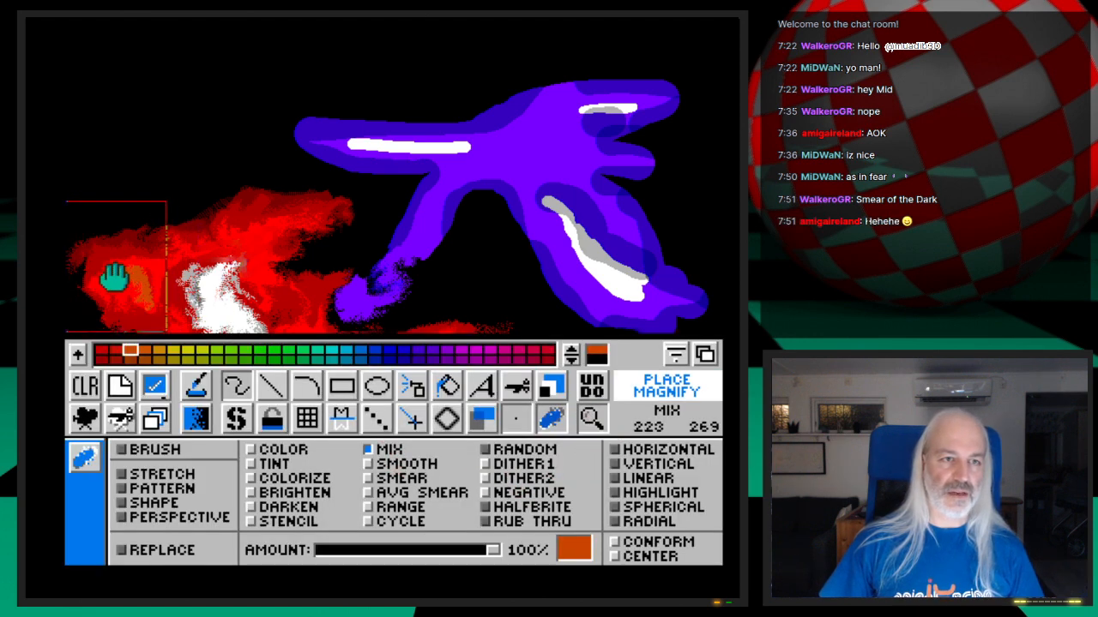
left_click(115, 278)
key("F10")
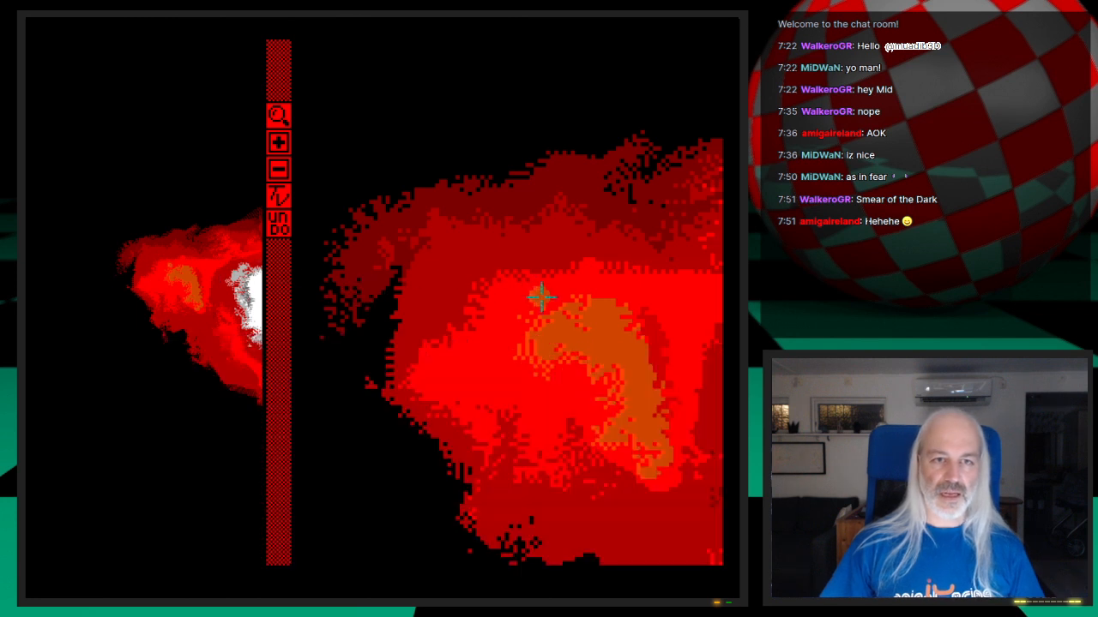
key("F10")
key("F10")
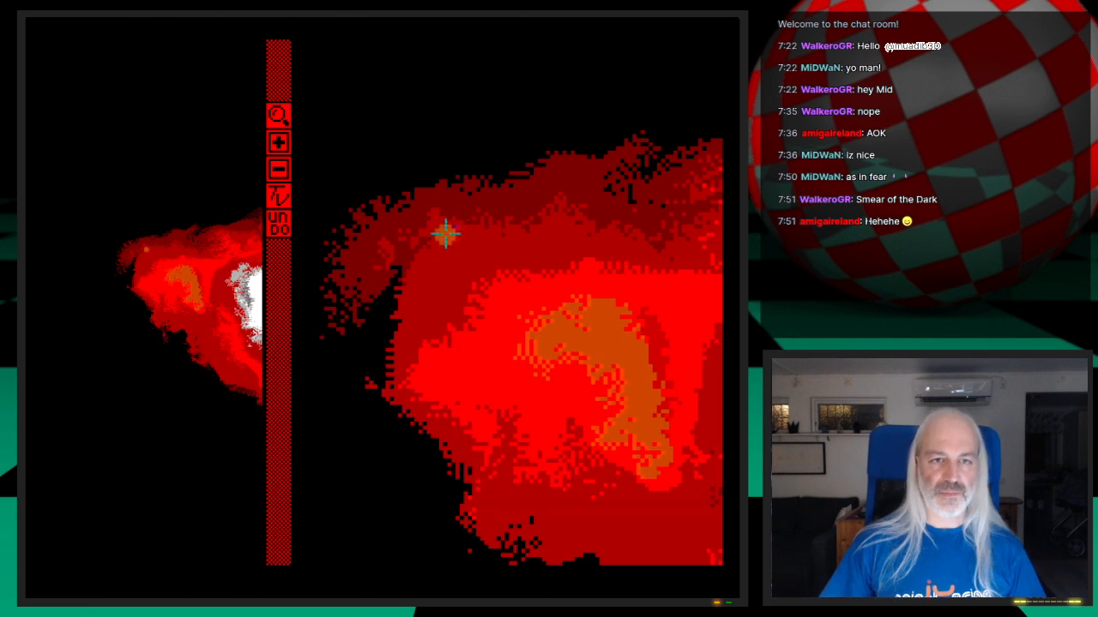
Mix the orange patch and the reds around it at the shape's left tip into soft blended areas
mouse_move(416, 229)
left_mouse_down()
mouse_move(573, 211)
mouse_move(669, 250)
left_mouse_up()
key("u")
left_click_drag(403, 238, 420, 236)
key("u")
mouse_move(446, 292)
left_mouse_down()
mouse_move(463, 290)
mouse_move(424, 356)
mouse_move(497, 279)
mouse_move(542, 257)
mouse_move(719, 292)
mouse_move(592, 247)
left_mouse_up()
key("u")
mouse_move(463, 363)
left_mouse_down()
mouse_move(435, 371)
mouse_move(488, 450)
mouse_move(459, 382)
mouse_move(470, 293)
mouse_move(506, 454)
mouse_move(557, 463)
mouse_move(609, 446)
mouse_move(668, 498)
mouse_move(682, 360)
mouse_move(681, 377)
left_mouse_up()
mouse_move(487, 433)
left_mouse_down()
mouse_move(485, 304)
mouse_move(594, 290)
left_mouse_up()
left_click_drag(517, 382, 480, 361)
left_click_drag(538, 403, 584, 423)
Mix the reds between the orange patch and the white highlight, including the highlight's left edge, and close the magnified view
key("Right")
key("Right")
key("Right")
key("Right")
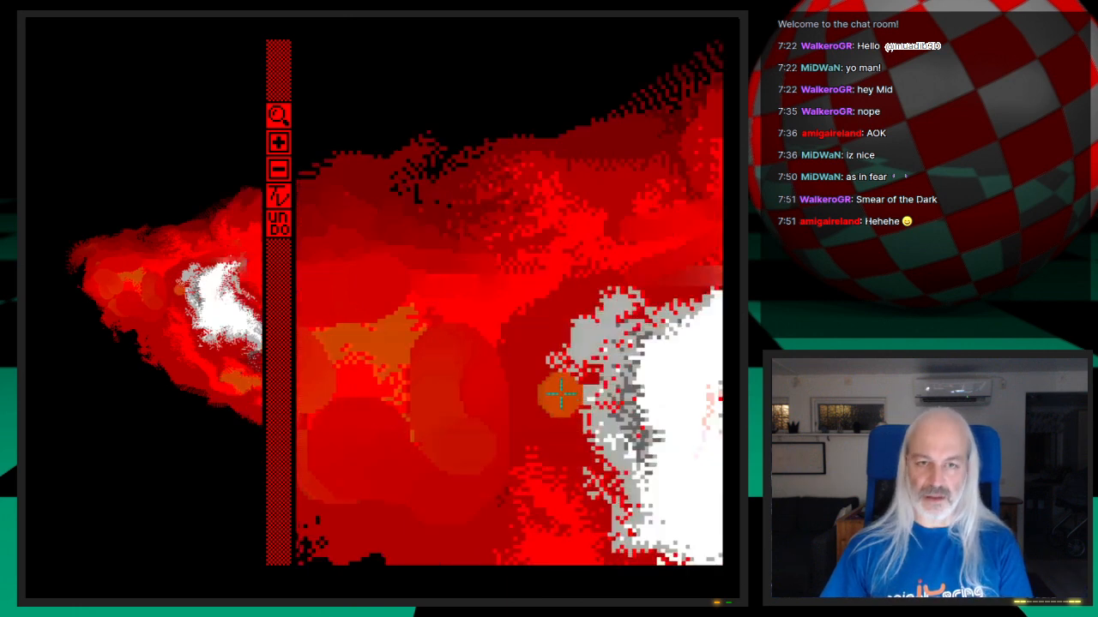
key("Left")
key("Left")
mouse_move(539, 324)
left_mouse_down()
mouse_move(600, 287)
mouse_move(719, 242)
left_mouse_up()
mouse_move(506, 350)
left_mouse_down()
mouse_move(534, 438)
mouse_move(593, 391)
mouse_move(566, 452)
left_mouse_up()
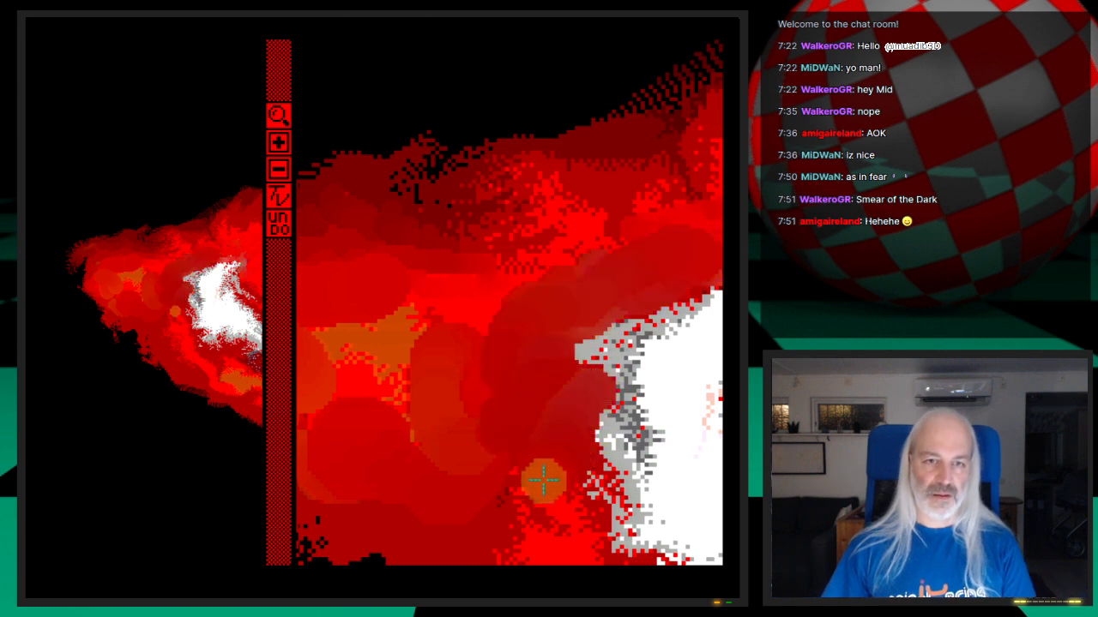
left_click_drag(457, 317, 543, 318)
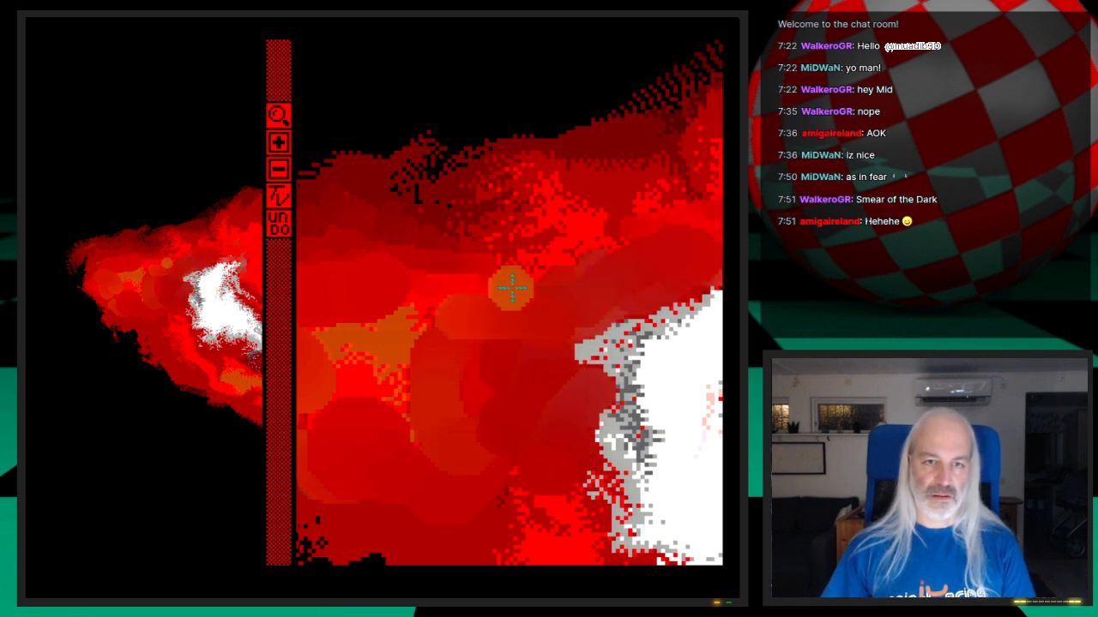
key("space")
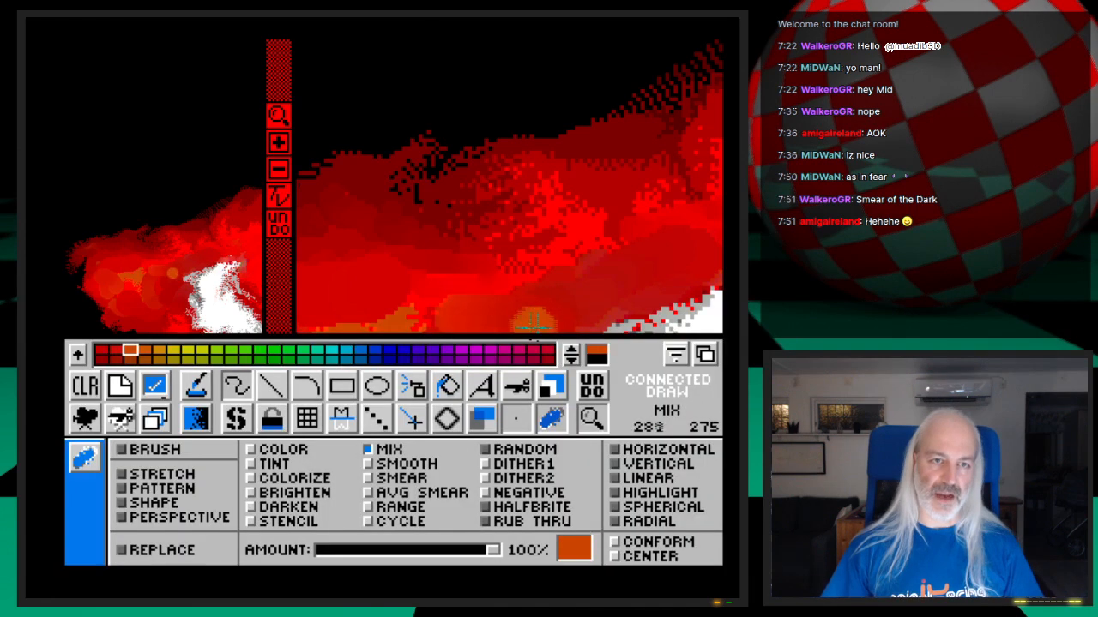
key("space")
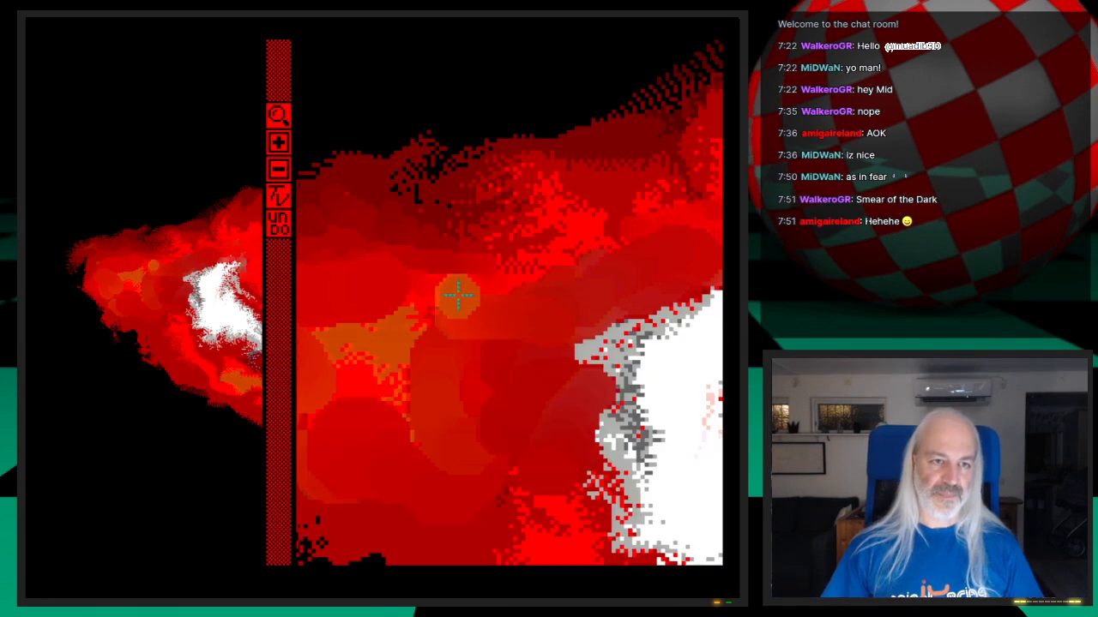
left_click(278, 114)
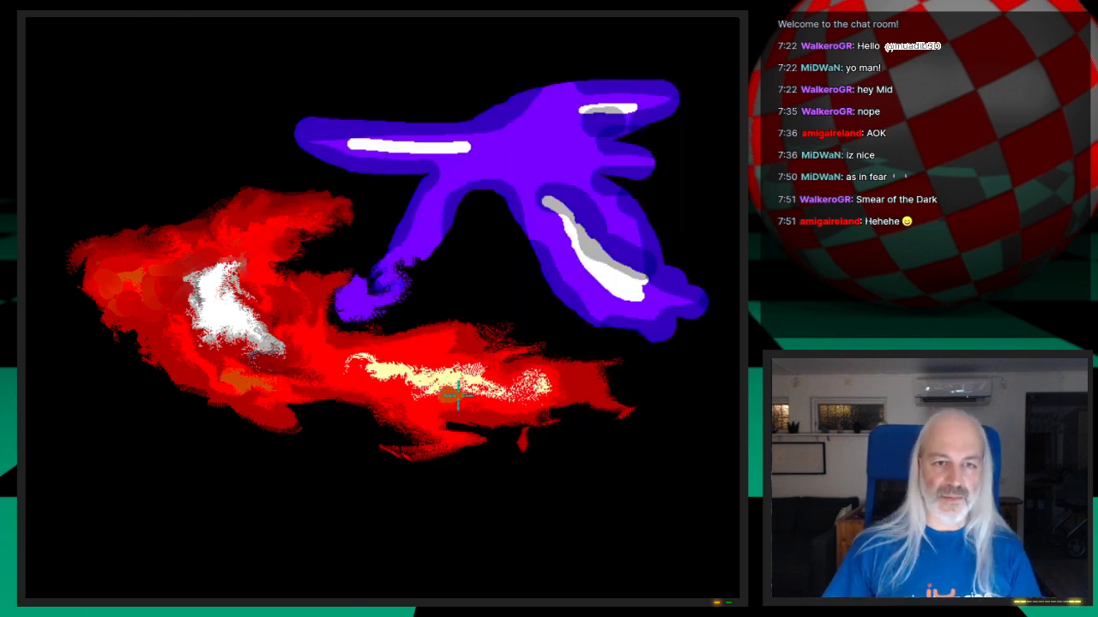
Try mixing the red shape's tail with a large round brush
key("u")
key("u")
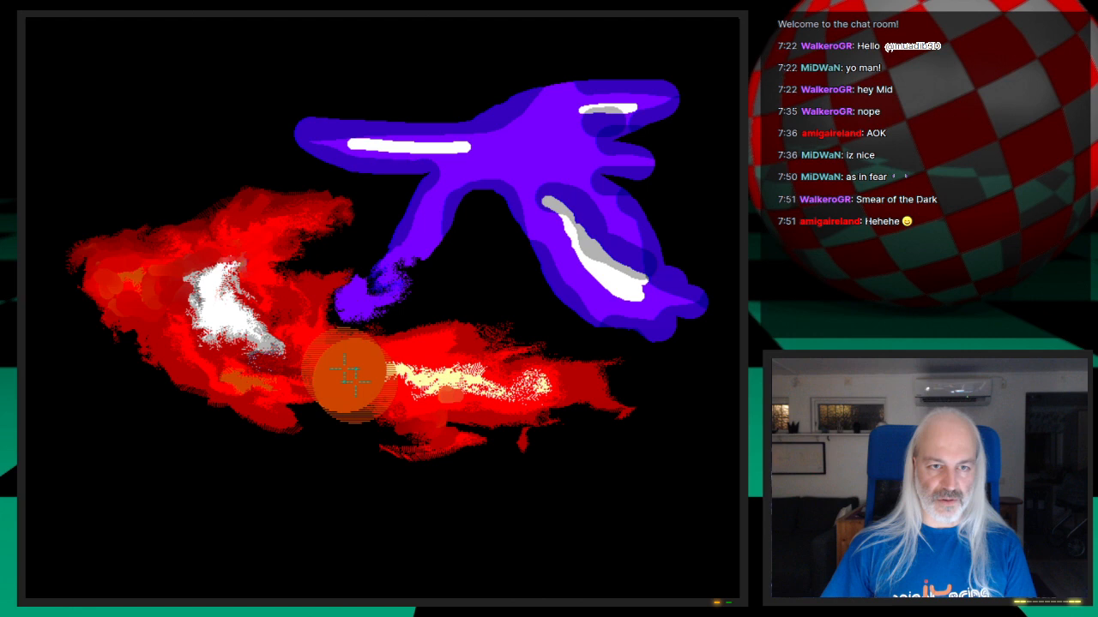
mouse_move(326, 320)
left_mouse_down()
mouse_move(584, 378)
mouse_move(428, 454)
mouse_move(437, 453)
left_mouse_up()
key("u")
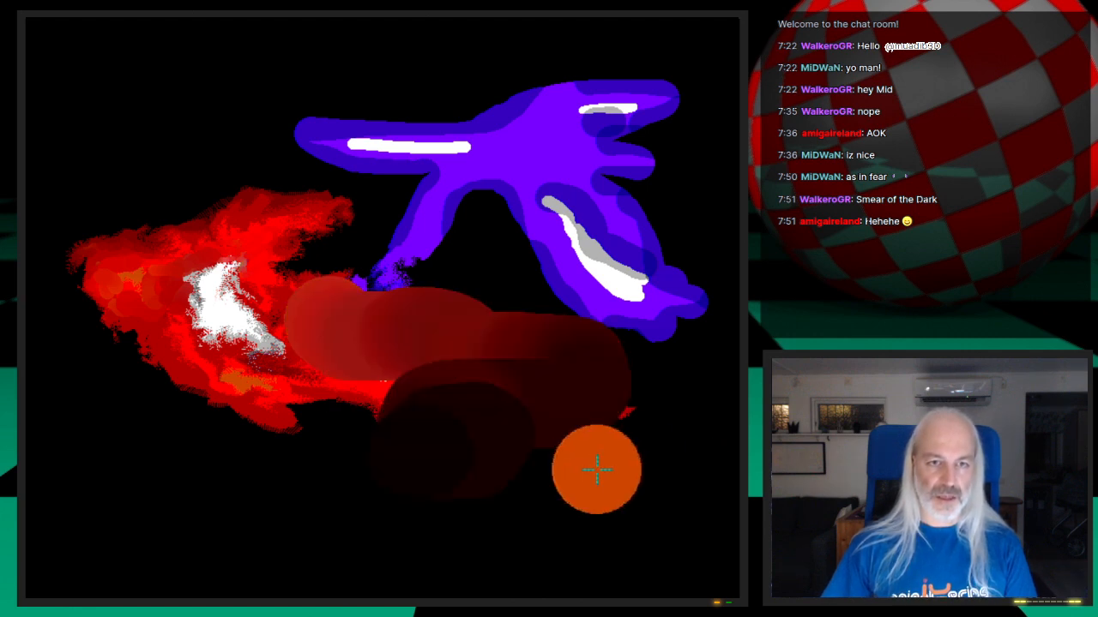
Set the draw mode to Smear and smear the red tail outward to the right, its lower edge and the lower-left orange patch
key("space")
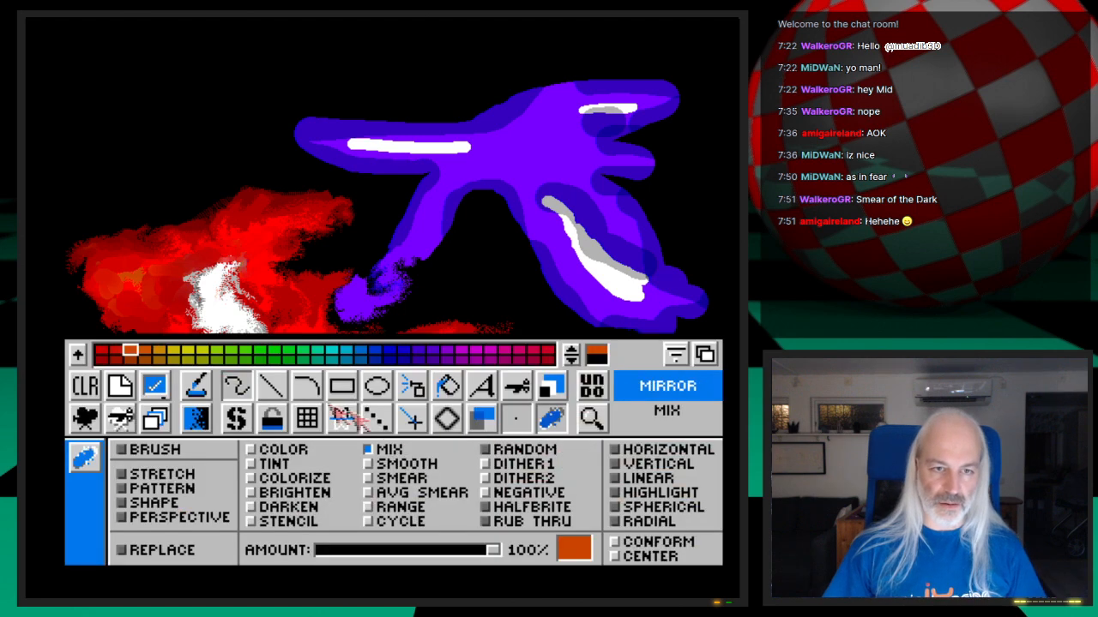
left_click(369, 477)
key("space")
mouse_move(419, 349)
left_mouse_down()
mouse_move(482, 364)
mouse_move(483, 348)
mouse_move(514, 363)
mouse_move(666, 385)
mouse_move(712, 436)
left_mouse_up()
mouse_move(431, 443)
left_mouse_down()
mouse_move(525, 440)
mouse_move(432, 444)
mouse_move(404, 430)
mouse_move(489, 411)
left_mouse_up()
mouse_move(251, 421)
left_mouse_down()
mouse_move(265, 424)
mouse_move(257, 407)
mouse_move(302, 345)
mouse_move(364, 343)
left_mouse_up()
Smear the purple shape's two left arms, central body and the white highlights on its left and lower-right arms into ragged streaks
mouse_move(396, 268)
left_mouse_down()
mouse_move(369, 298)
mouse_move(431, 219)
mouse_move(489, 192)
mouse_move(456, 190)
left_mouse_up()
mouse_move(458, 152)
left_mouse_down()
mouse_move(433, 158)
mouse_move(478, 183)
mouse_move(301, 139)
mouse_move(445, 142)
mouse_move(484, 163)
mouse_move(612, 177)
mouse_move(650, 94)
mouse_move(630, 101)
mouse_move(687, 283)
mouse_move(678, 292)
mouse_move(386, 249)
mouse_move(514, 154)
mouse_move(618, 343)
mouse_move(330, 370)
left_mouse_up()
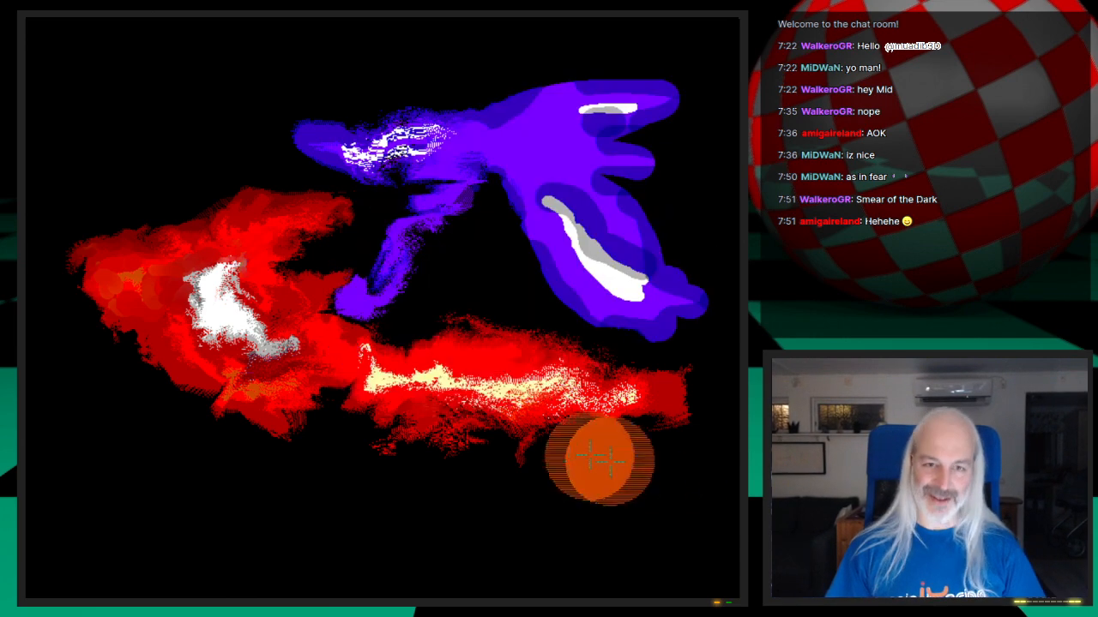
left_click_drag(536, 182, 524, 206)
left_click_drag(586, 230, 538, 254)
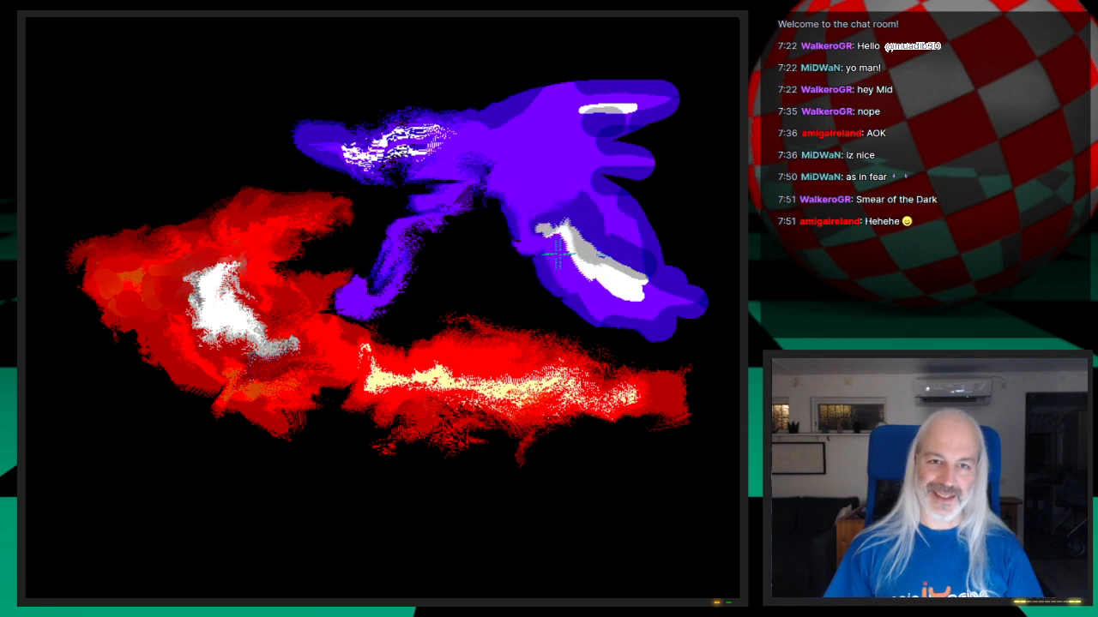
mouse_move(603, 217)
left_mouse_down()
mouse_move(540, 167)
mouse_move(511, 163)
left_mouse_up()
left_click_drag(562, 227, 551, 195)
left_click_drag(605, 263, 597, 248)
Smear the purple shape's lower-right tip and its upper-right fingers outward to the right
mouse_move(660, 320)
left_mouse_down()
mouse_move(705, 220)
mouse_move(649, 294)
mouse_move(670, 328)
mouse_move(699, 309)
left_mouse_up()
mouse_move(602, 144)
left_mouse_down()
mouse_move(628, 133)
mouse_move(629, 143)
mouse_move(615, 127)
left_mouse_up()
mouse_move(593, 92)
left_mouse_down()
mouse_move(645, 101)
mouse_move(564, 94)
mouse_move(649, 74)
mouse_move(664, 82)
mouse_move(632, 74)
mouse_move(672, 84)
left_mouse_up()
mouse_move(674, 133)
left_mouse_down()
mouse_move(656, 149)
mouse_move(697, 160)
left_mouse_up()
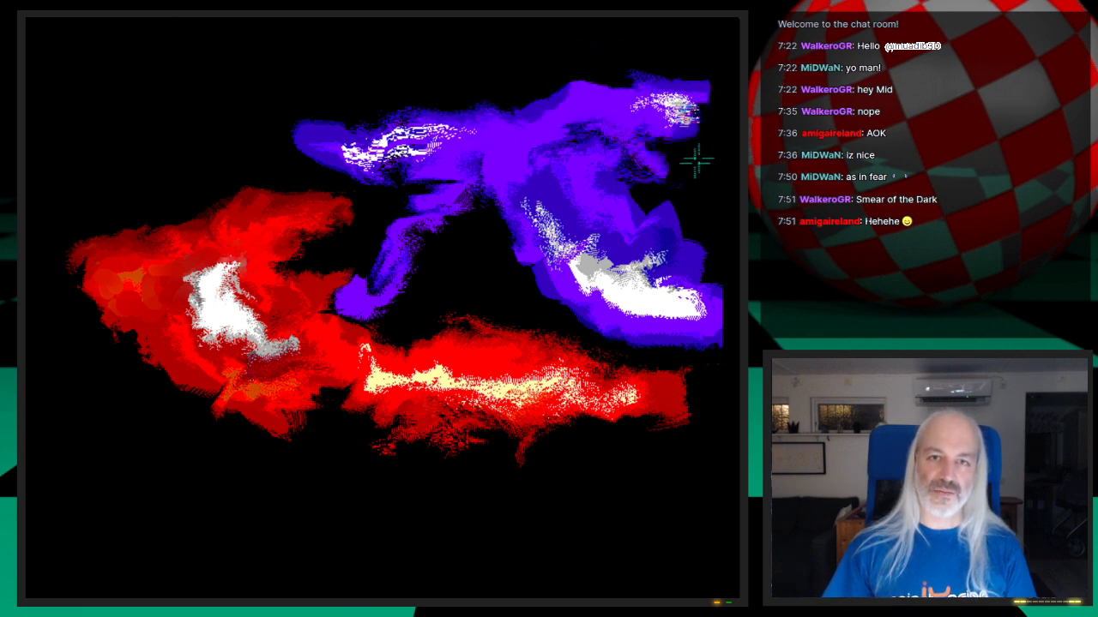
Set the draw mode to Smooth and soften the pixelated texture of the red and purple shapes with the large brush
key("F10")
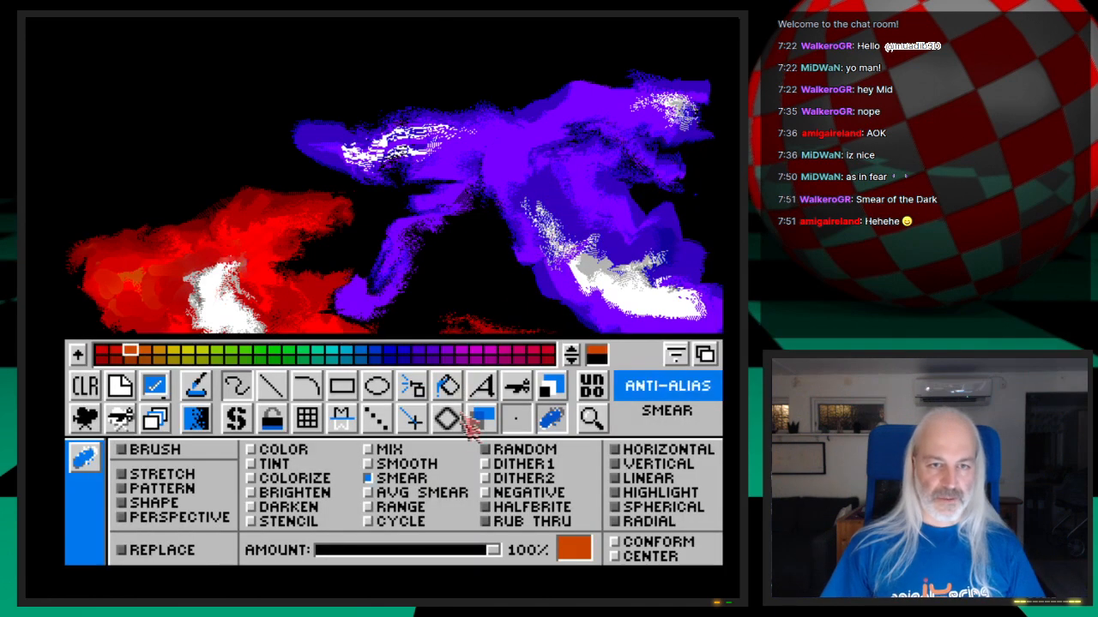
left_click(372, 462)
key("F10")
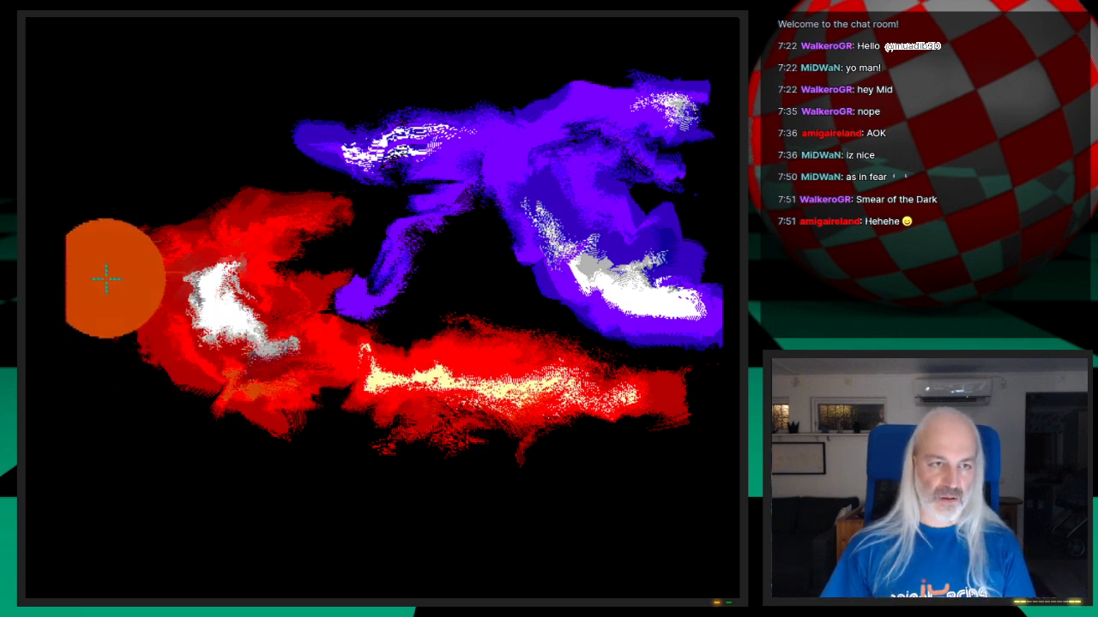
mouse_move(106, 269)
left_mouse_down()
mouse_move(117, 300)
mouse_move(208, 363)
mouse_move(294, 392)
mouse_move(399, 419)
mouse_move(665, 417)
mouse_move(291, 336)
mouse_move(201, 292)
mouse_move(201, 252)
mouse_move(269, 223)
mouse_move(404, 277)
mouse_move(693, 296)
mouse_move(698, 166)
mouse_move(646, 167)
mouse_move(588, 126)
mouse_move(522, 228)
mouse_move(449, 151)
mouse_move(483, 128)
mouse_move(358, 172)
mouse_move(219, 147)
left_mouse_up()
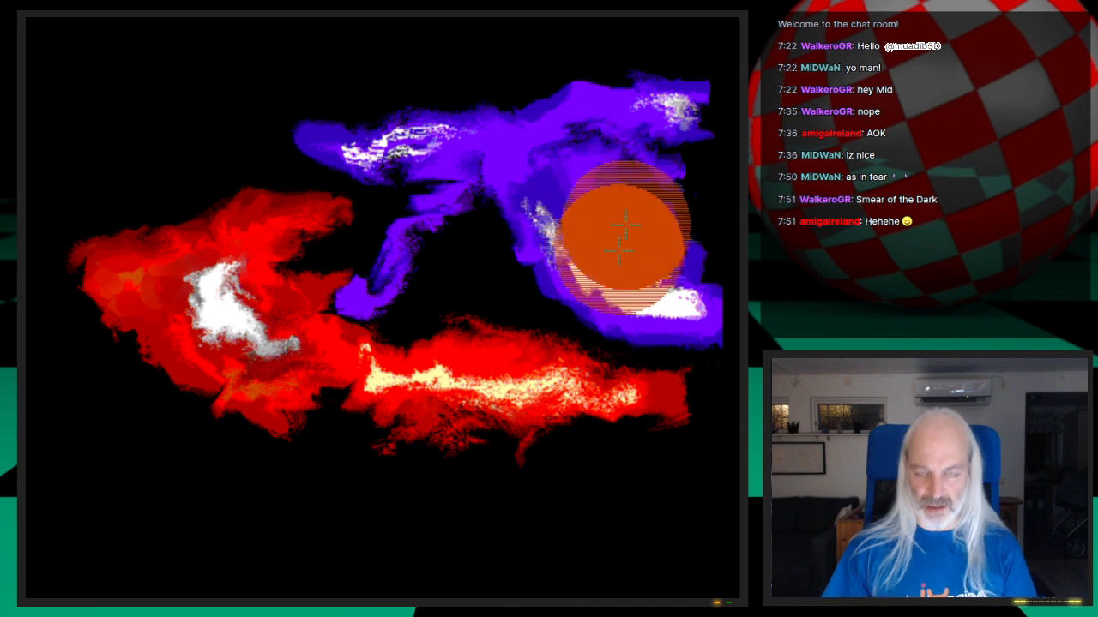
Smooth the ragged lower edge of the red shape's tail
key("Right")
key("Right")
key("Right")
key("Right")
key("Right")
key("Right")
key("Right")
key("Right")
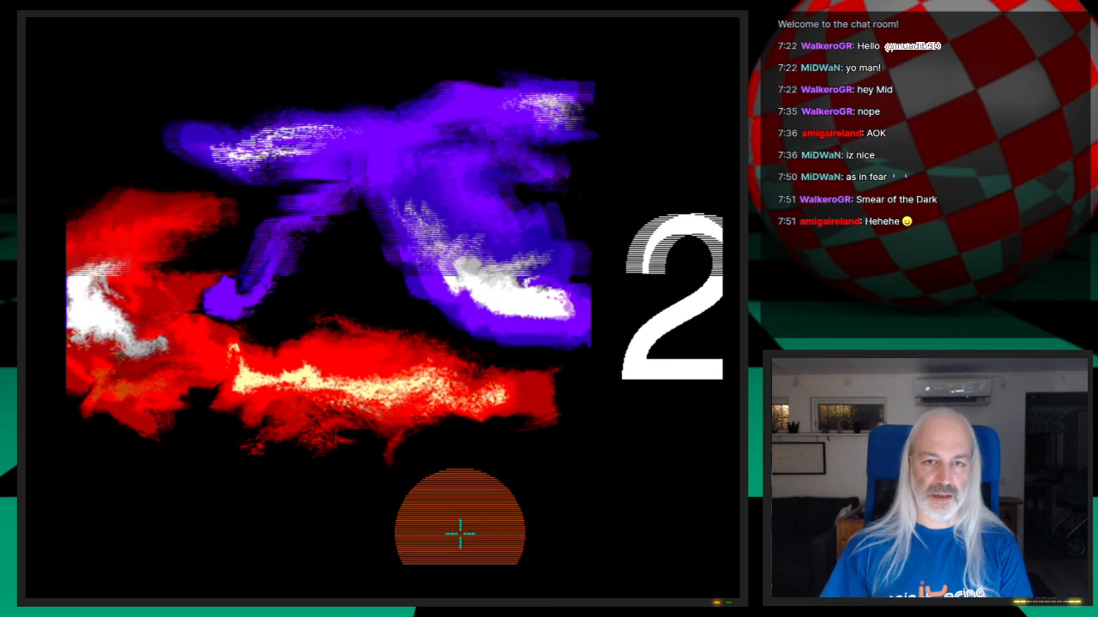
key("Right")
left_click_drag(441, 403, 592, 429)
key("u")
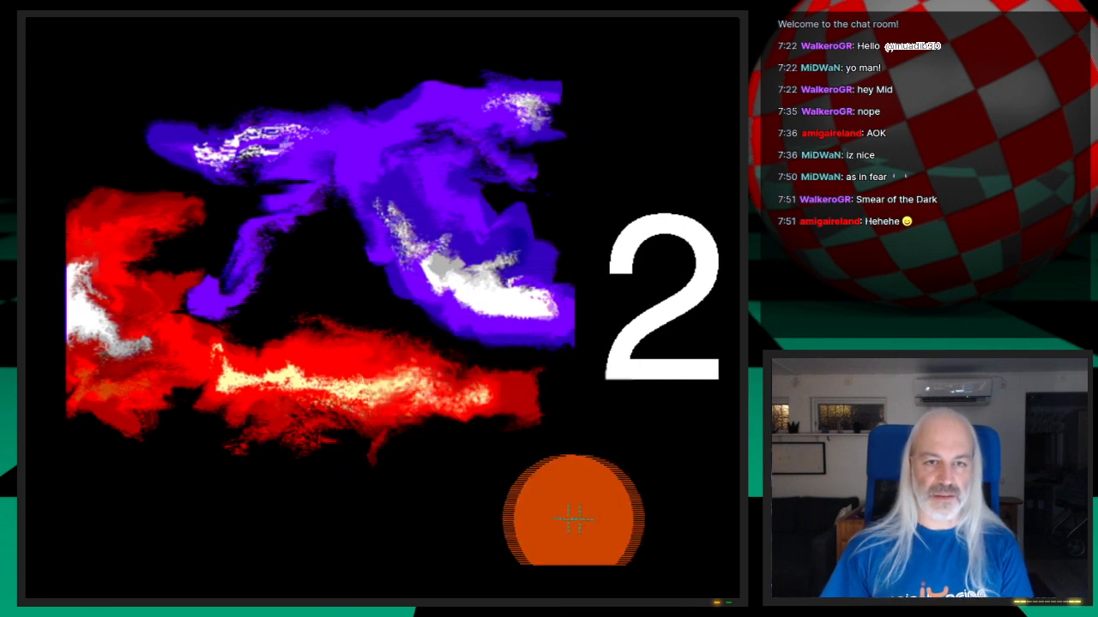
mouse_move(253, 463)
left_mouse_down()
mouse_move(313, 480)
mouse_move(370, 465)
left_mouse_up()
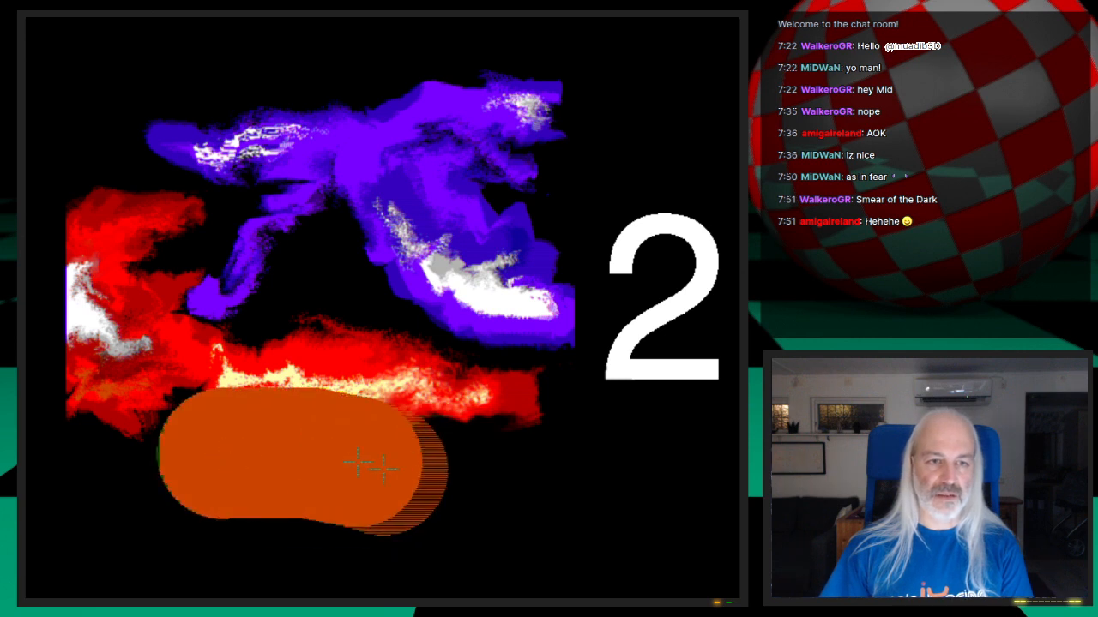
key("u")
Smooth the red shape's lower-left outline and its upper edge
key("Left")
key("Left")
key("Left")
key("Left")
key("Left")
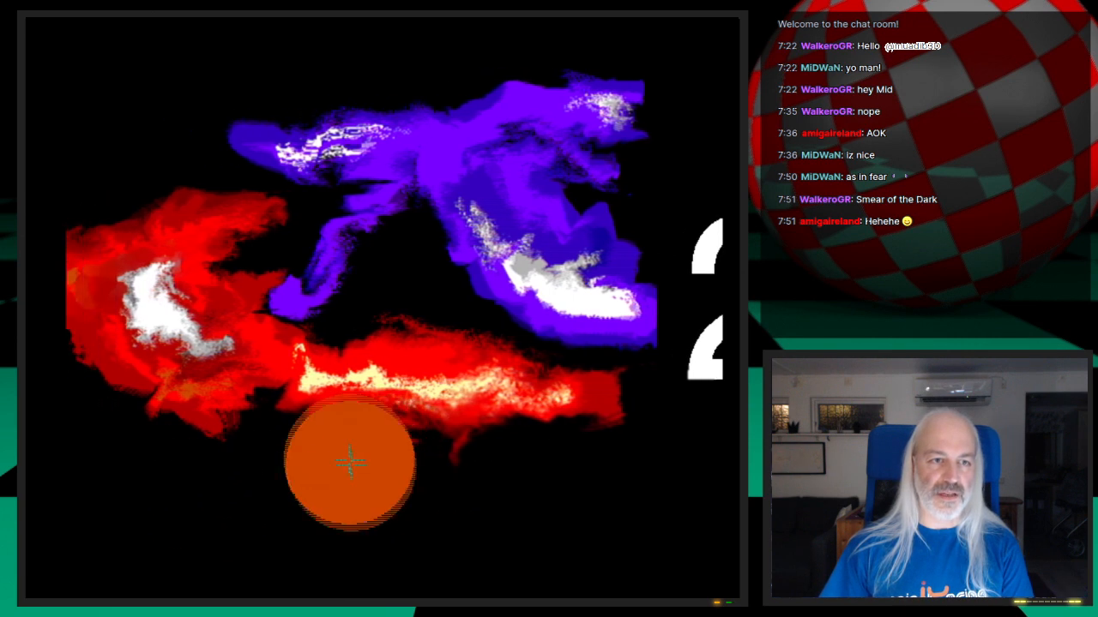
key("Left")
key("Left")
key("Left")
key("Left")
key("Left")
mouse_move(131, 377)
left_mouse_down()
mouse_move(166, 367)
mouse_move(210, 405)
mouse_move(304, 433)
mouse_move(419, 433)
left_mouse_up()
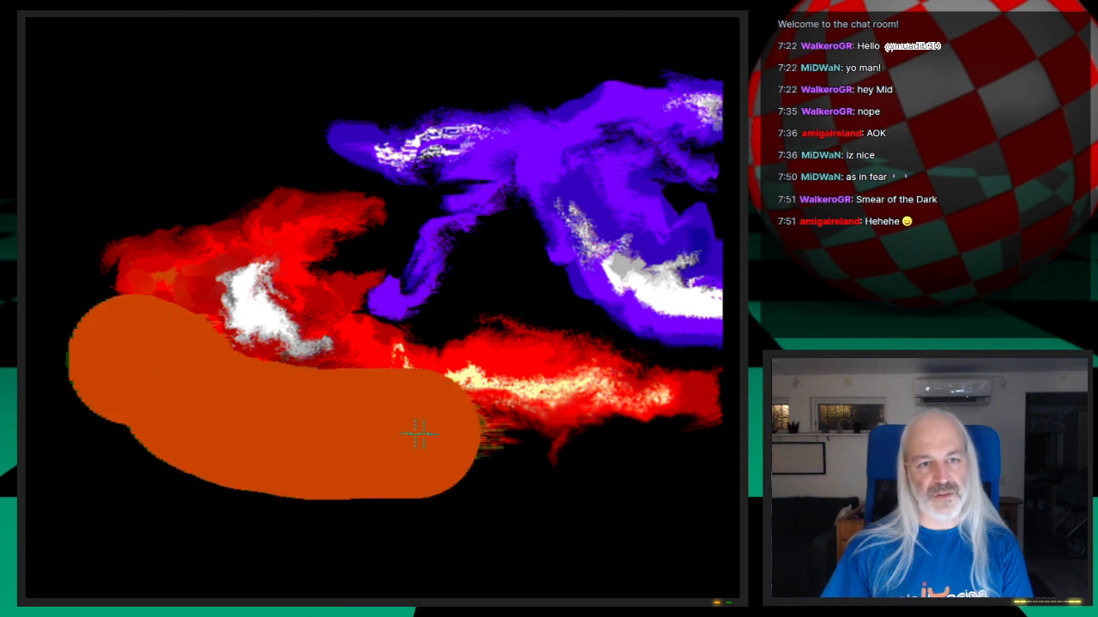
key("u")
mouse_move(163, 367)
left_mouse_down()
mouse_move(177, 385)
mouse_move(252, 411)
mouse_move(375, 429)
left_mouse_up()
key("u")
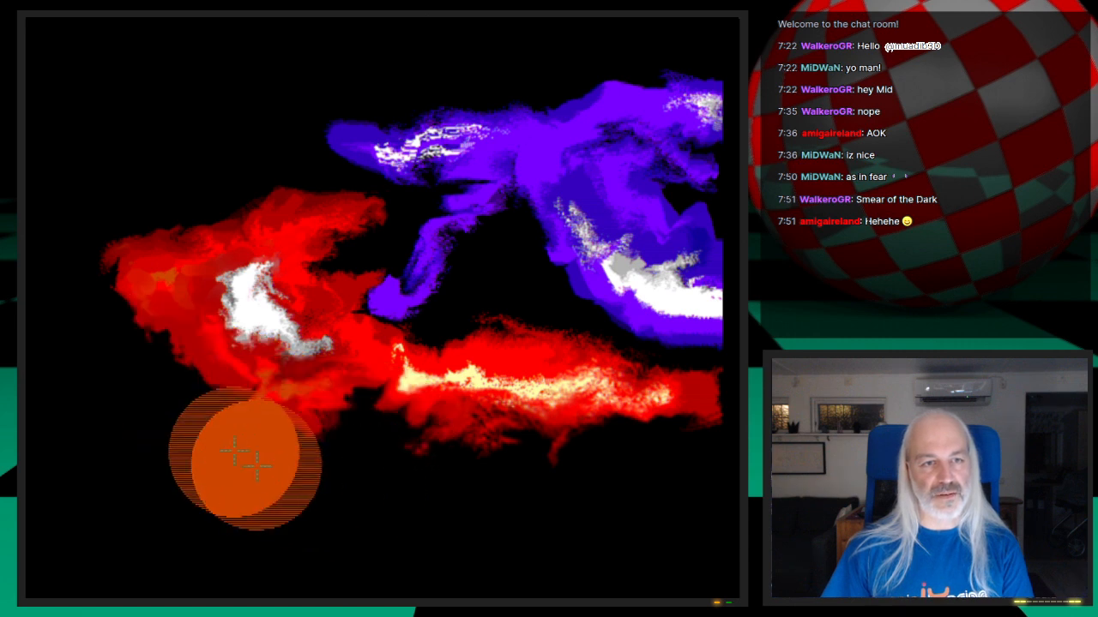
mouse_move(133, 352)
left_mouse_down()
mouse_move(262, 433)
mouse_move(329, 435)
left_mouse_up()
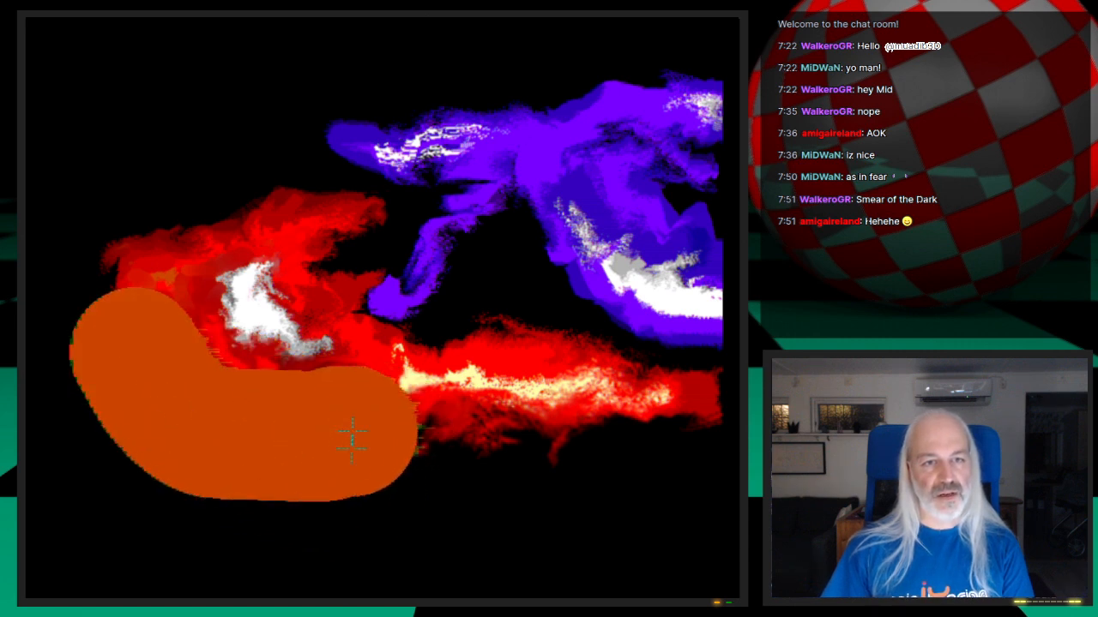
key("u")
left_click_drag(180, 195, 306, 179)
key("u")
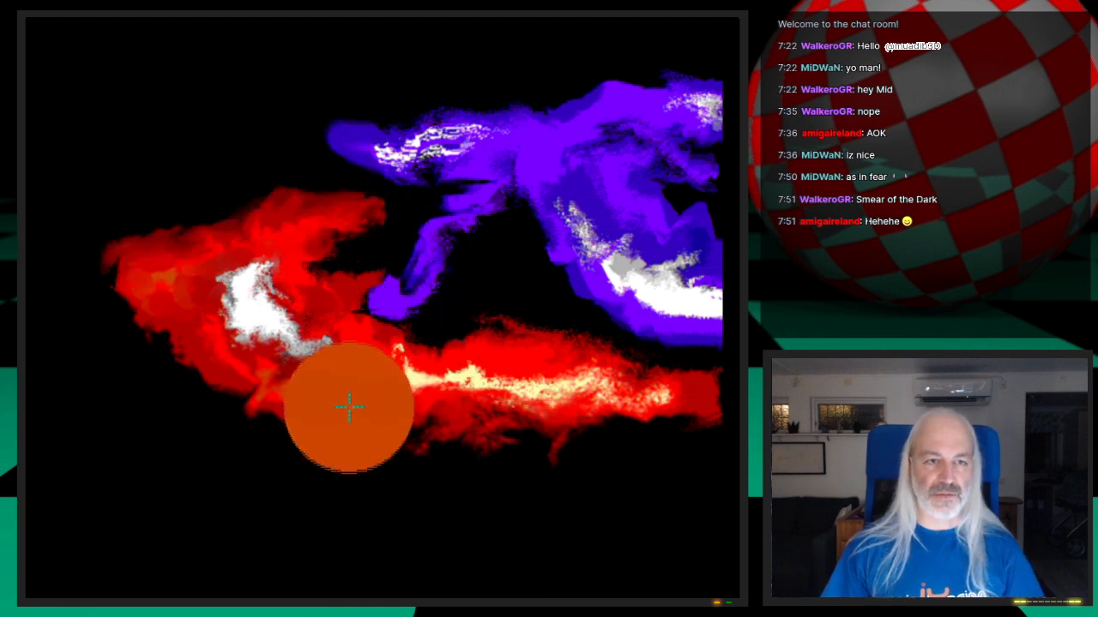
Set the draw mode to Avg Smear at a 54% amount and try it on the red shape's upper part
key("space")
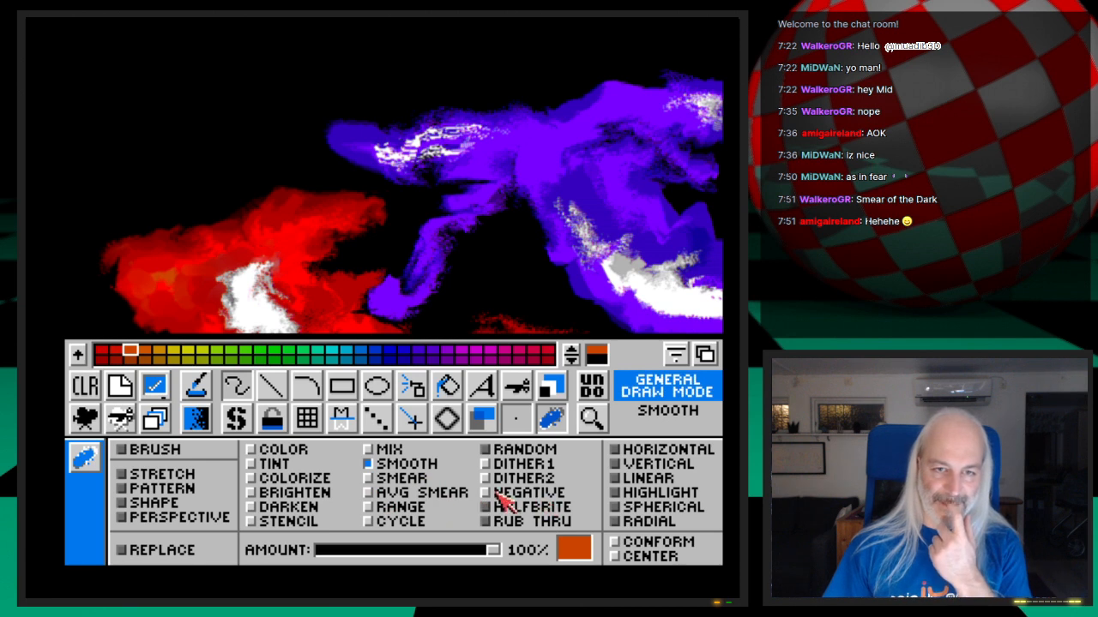
left_click(369, 494)
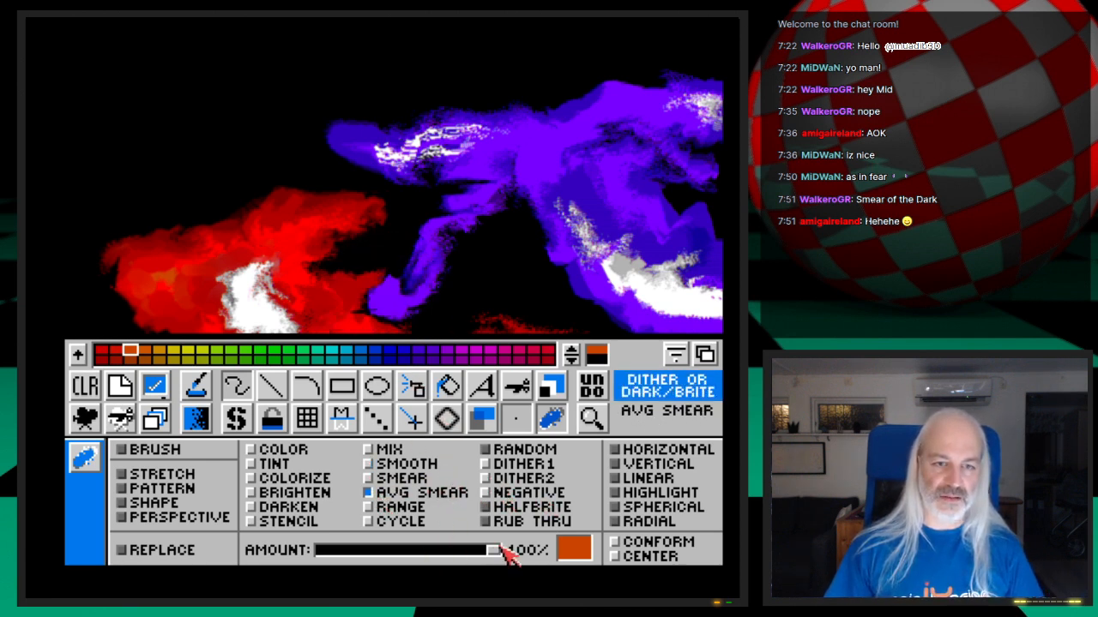
left_click_drag(412, 550, 416, 551)
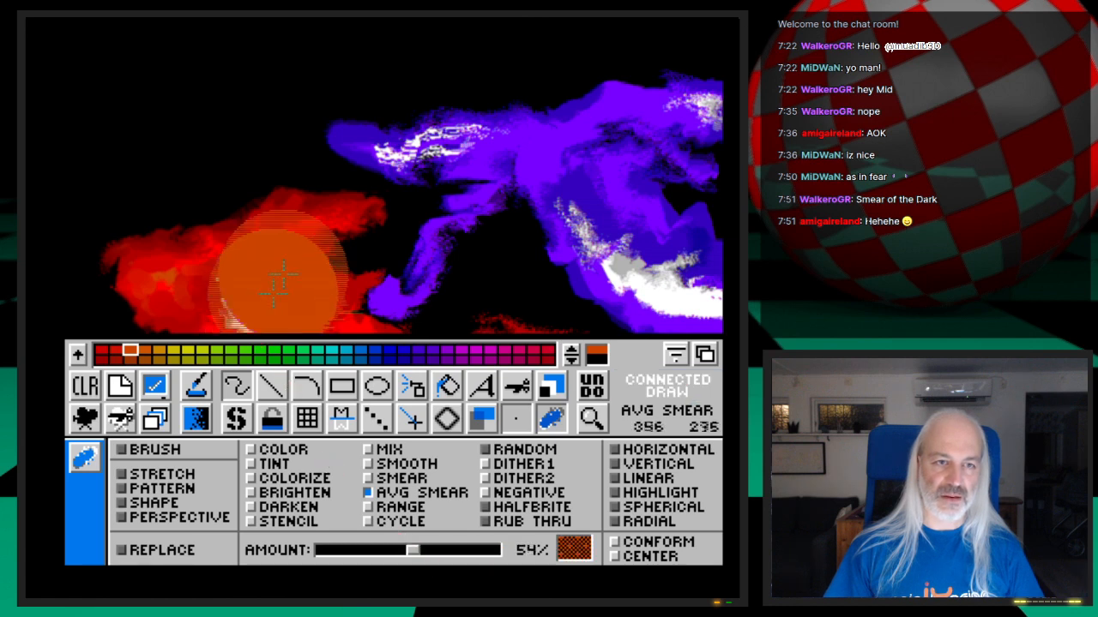
left_click_drag(307, 238, 303, 237)
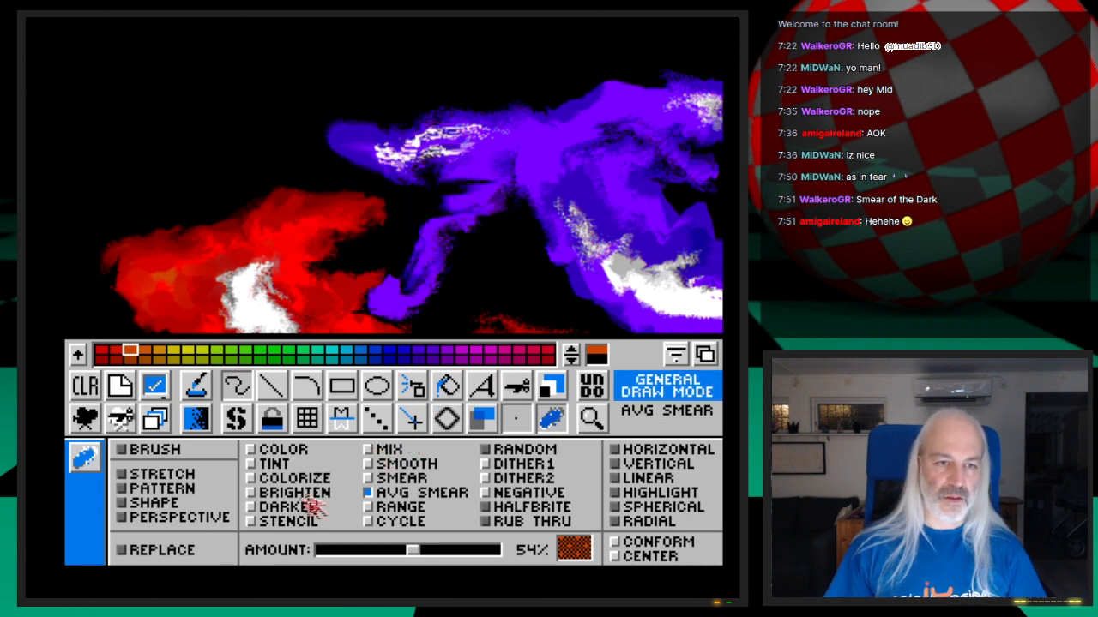
Try the Tint draw mode with the large orange brush on the red shape, and undo the stroke
left_click(250, 463)
left_click(296, 266)
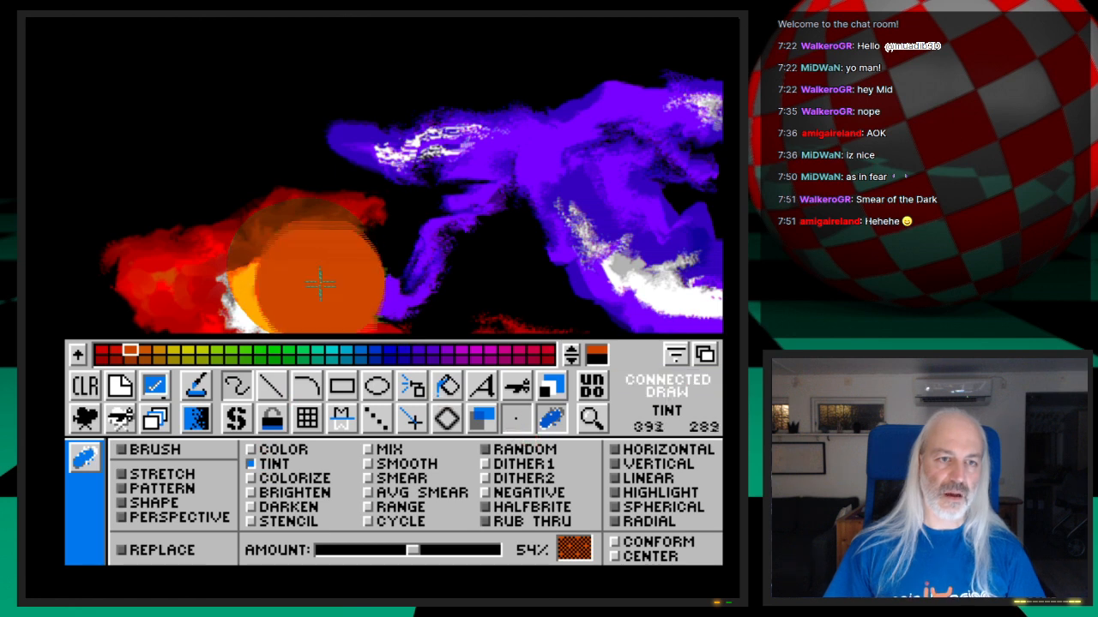
key("u")
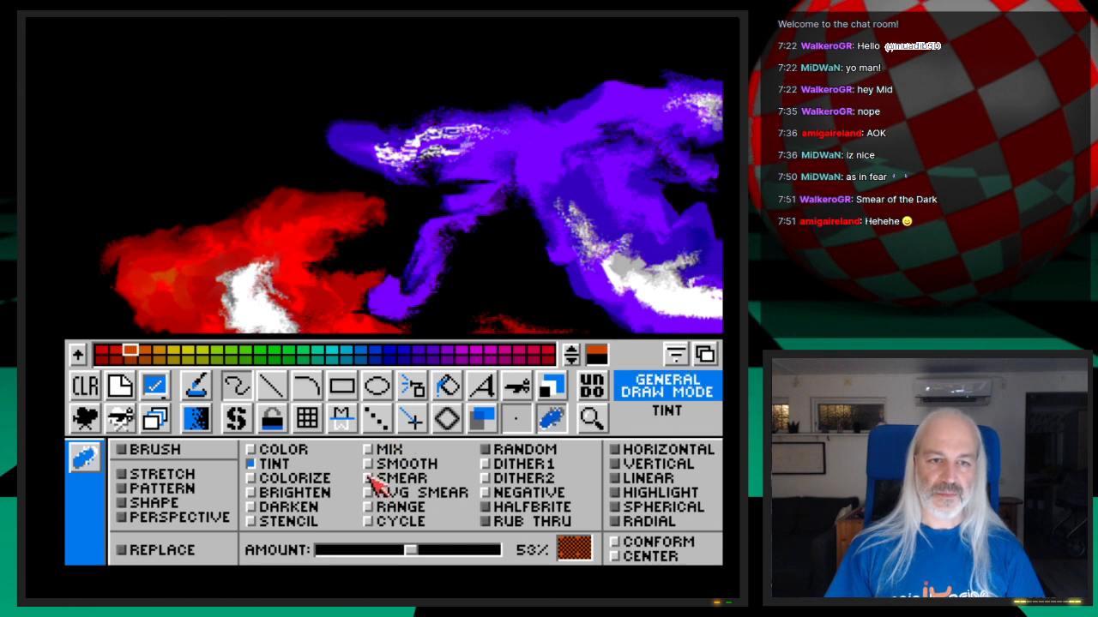
With Smear mode and a much smaller brush, smear the purple shape's lower-left arm into a broad wing reaching down toward the red tail
left_click(369, 479)
key("space")
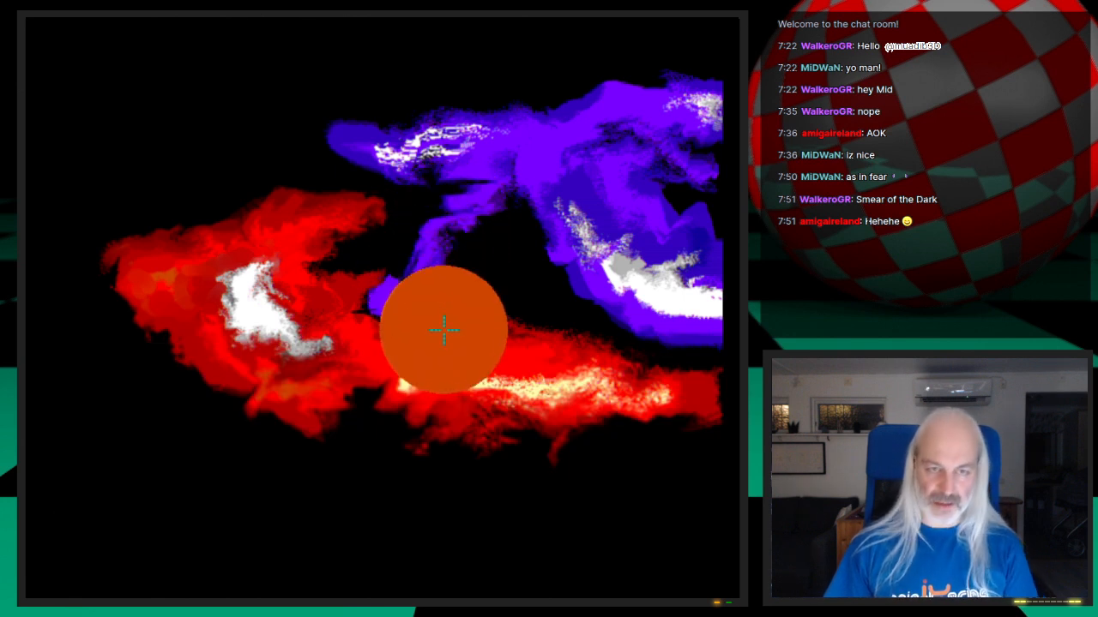
key("minus")
key("minus")
key("minus")
key("minus")
key("minus")
key("minus")
key("minus")
key("minus")
key("minus")
key("minus")
key("minus")
key("minus")
key("minus")
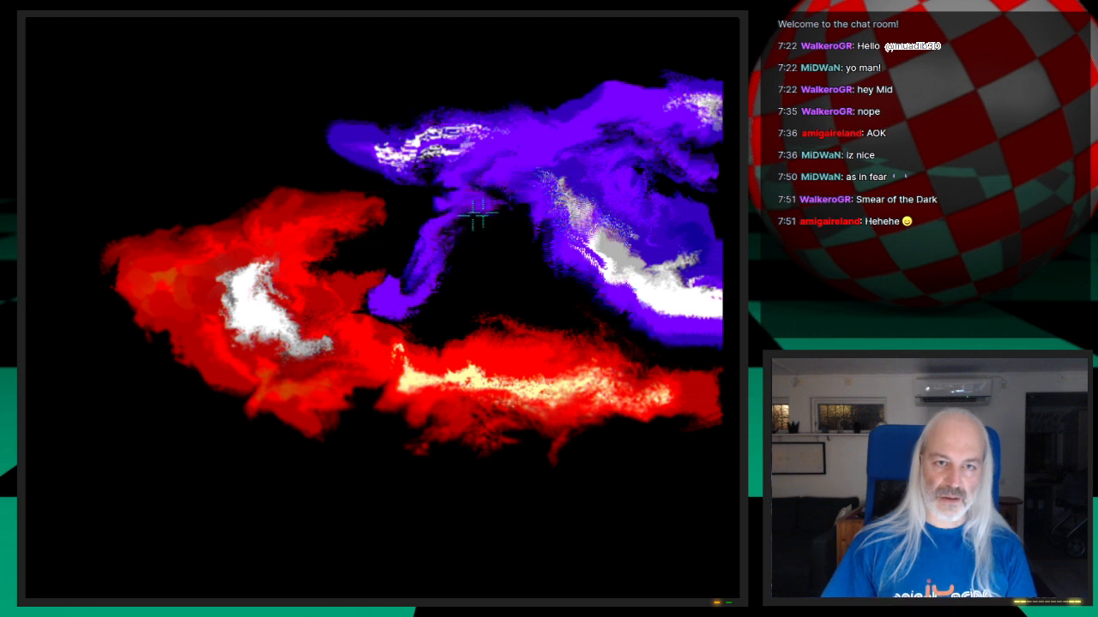
mouse_move(475, 219)
left_mouse_down()
mouse_move(455, 211)
mouse_move(465, 233)
mouse_move(502, 216)
mouse_move(449, 257)
left_mouse_up()
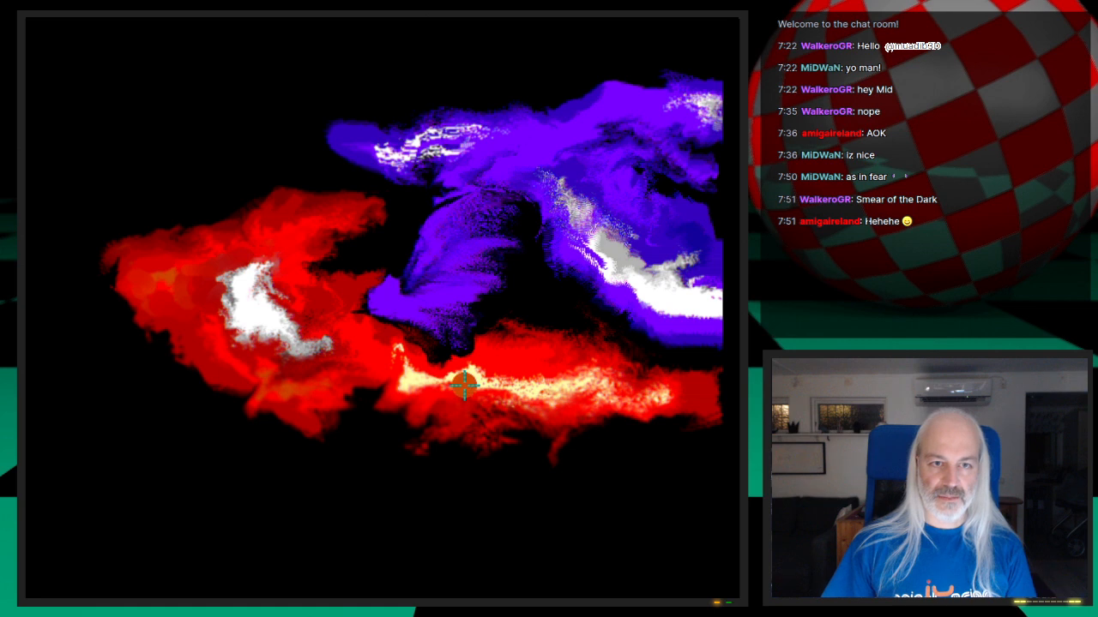
Set the draw mode to Smooth and soften the grainy purple wing with a medium round brush
key("space")
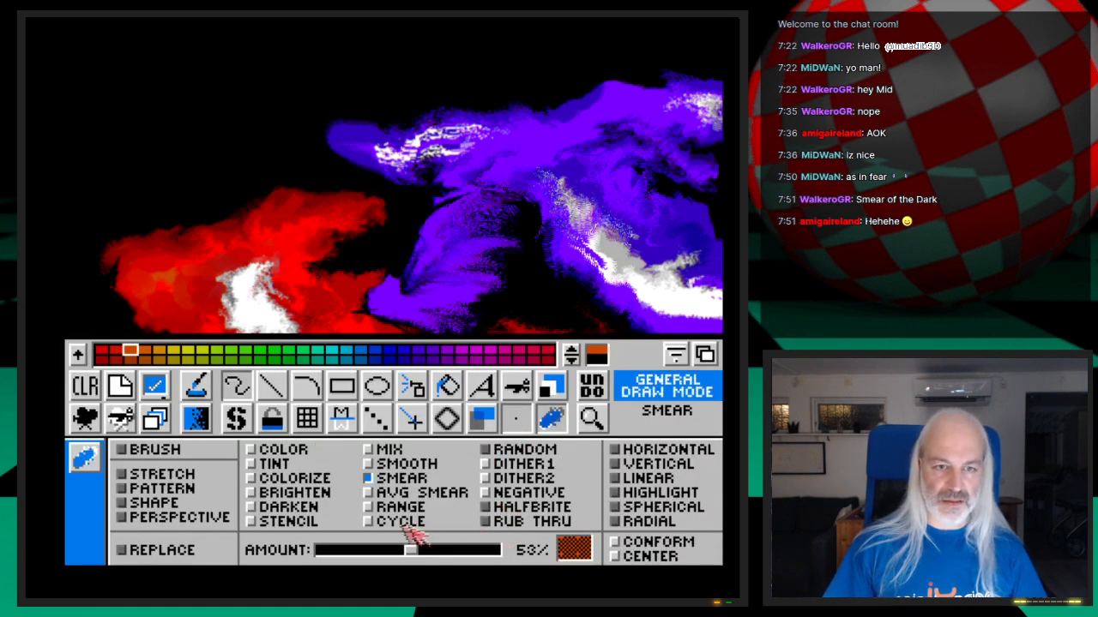
left_click(369, 465)
key("space")
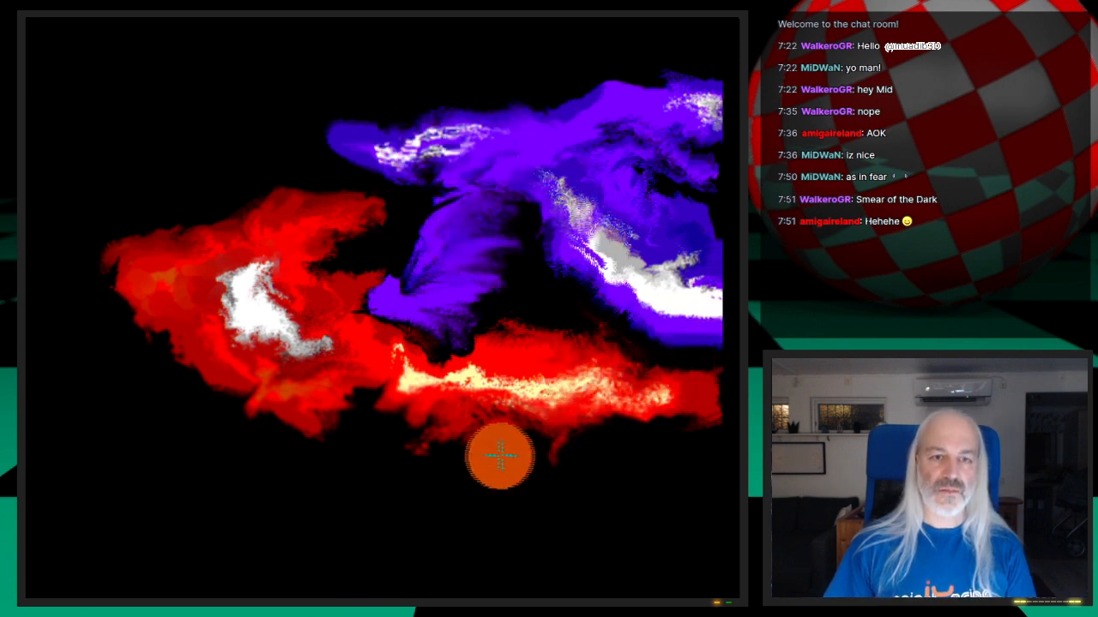
key("space")
key("space")
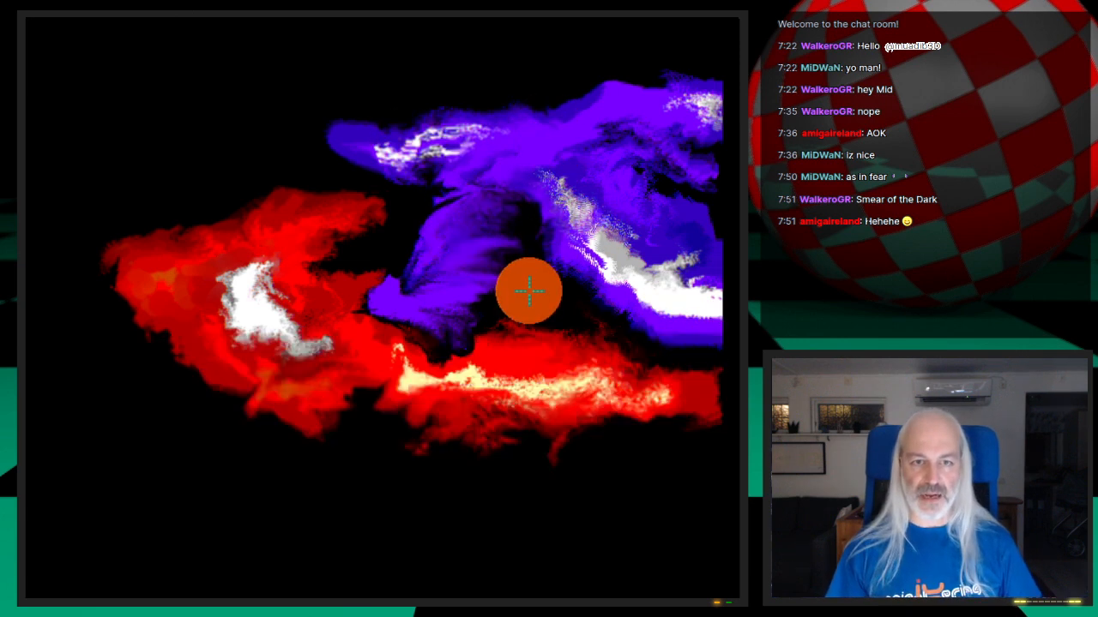
Smooth the purple shape's white highlights along its diagonal band and its upper edge
key("Right")
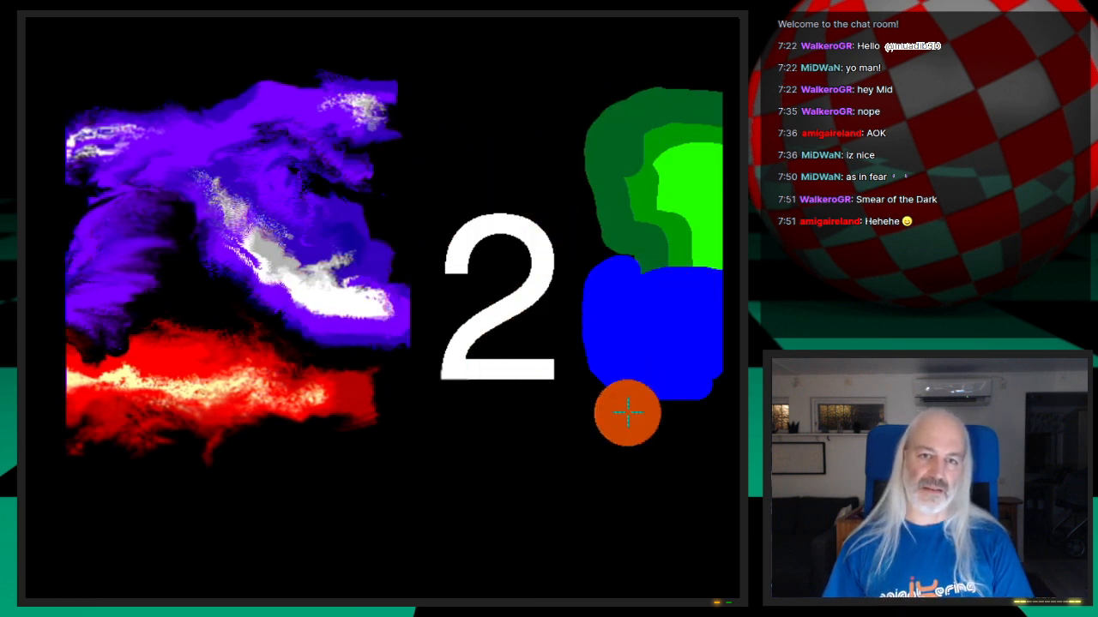
key("Right")
key("Right")
key("Left")
key("Left")
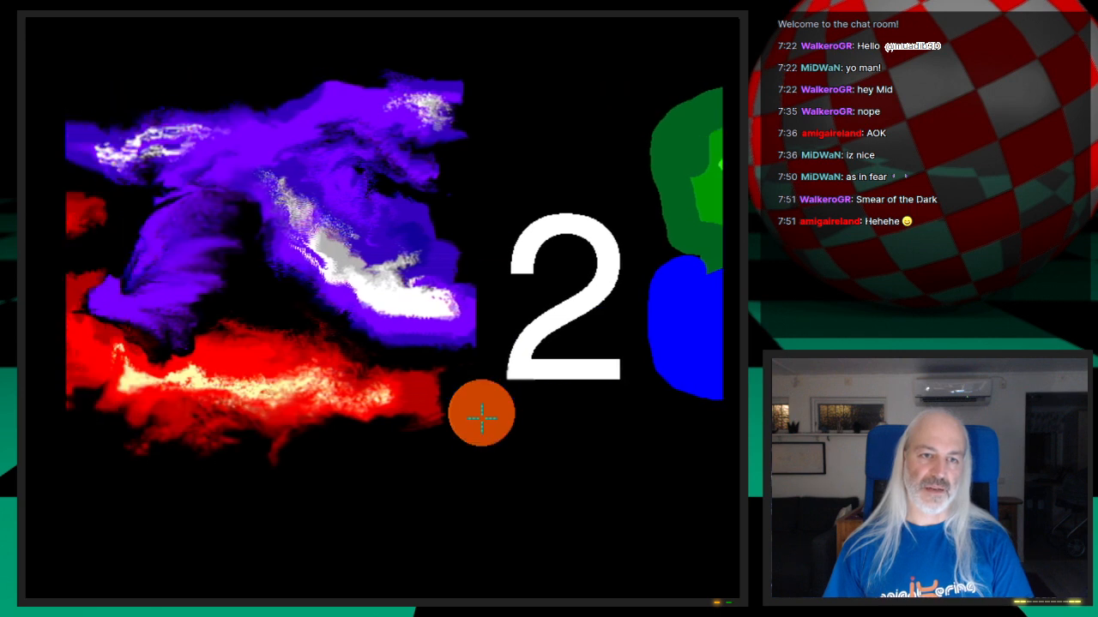
key("Left")
key("Left")
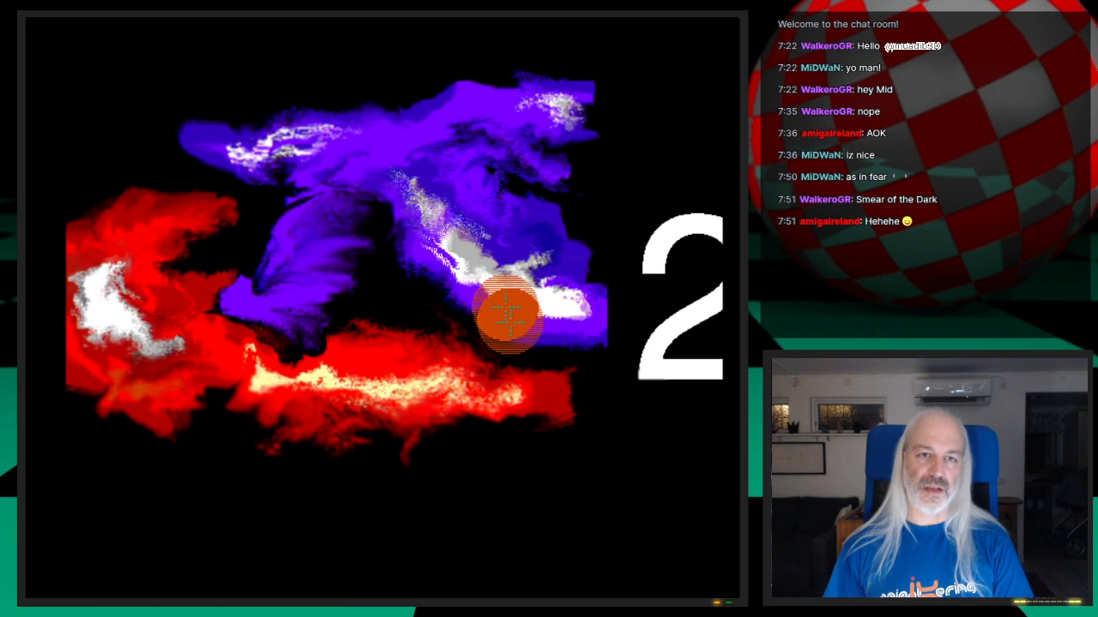
key("space")
key("space")
mouse_move(421, 167)
left_mouse_down()
mouse_move(432, 224)
mouse_move(553, 315)
left_mouse_up()
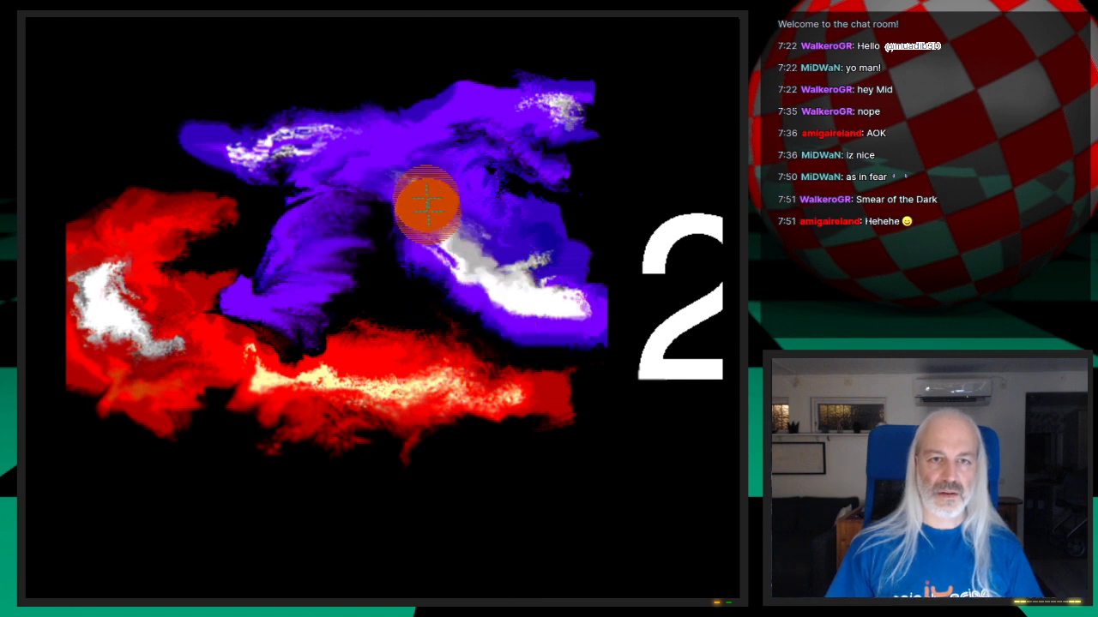
left_click_drag(425, 170, 528, 222)
left_click_drag(317, 156, 575, 98)
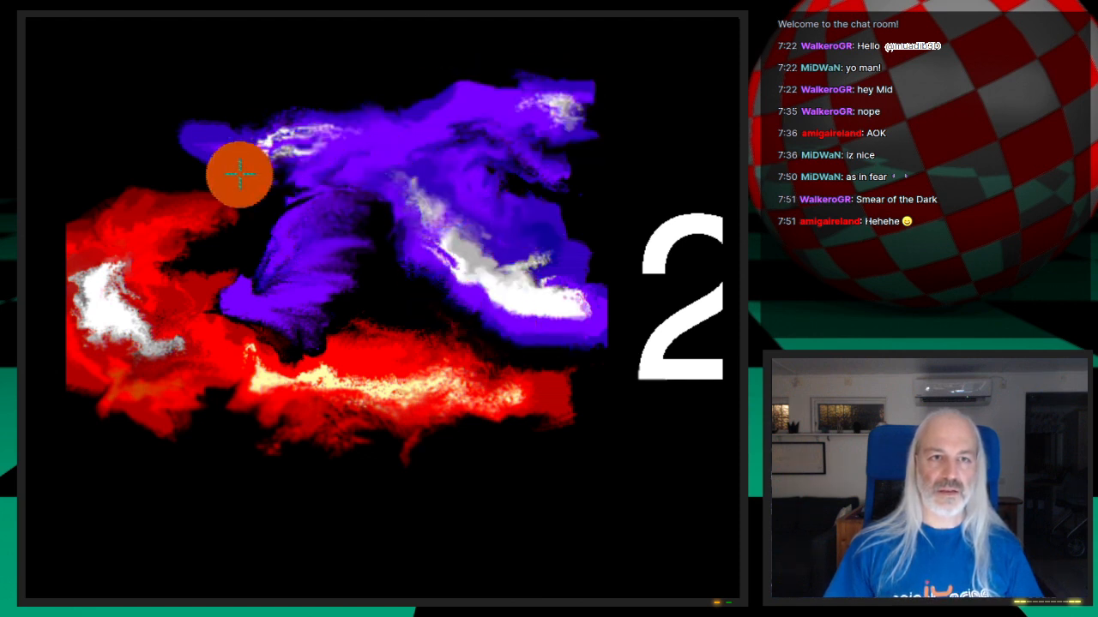
key("space")
key("space")
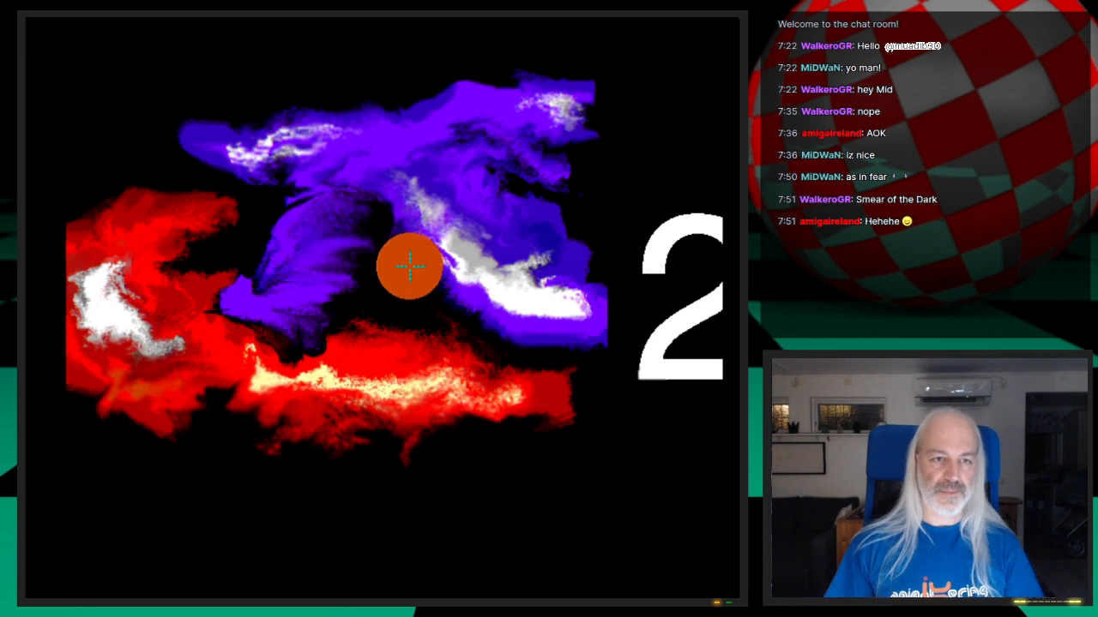
Smooth the pale yellow highlight running along the red shape's tail
key("Left")
key("Left")
key("Left")
key("Left")
key("Left")
key("Left")
key("Left")
key("Left")
key("Left")
left_click_drag(547, 391, 377, 377)
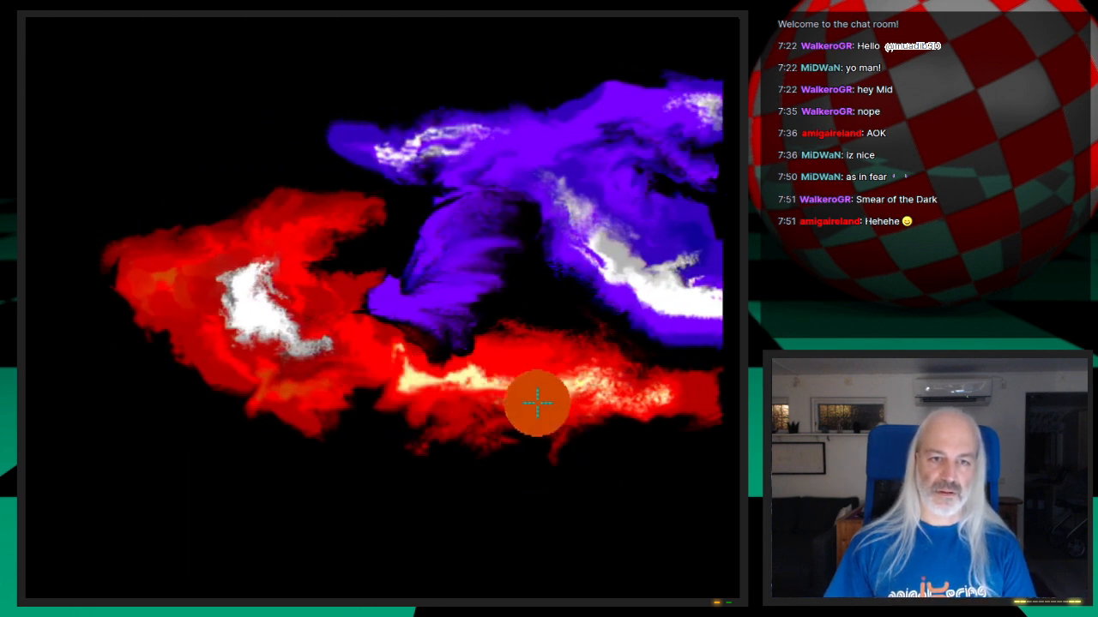
key("Left")
key("Left")
key("Left")
key("Left")
key("Left")
Save the picture as Neb1_st2.iff
key("space")
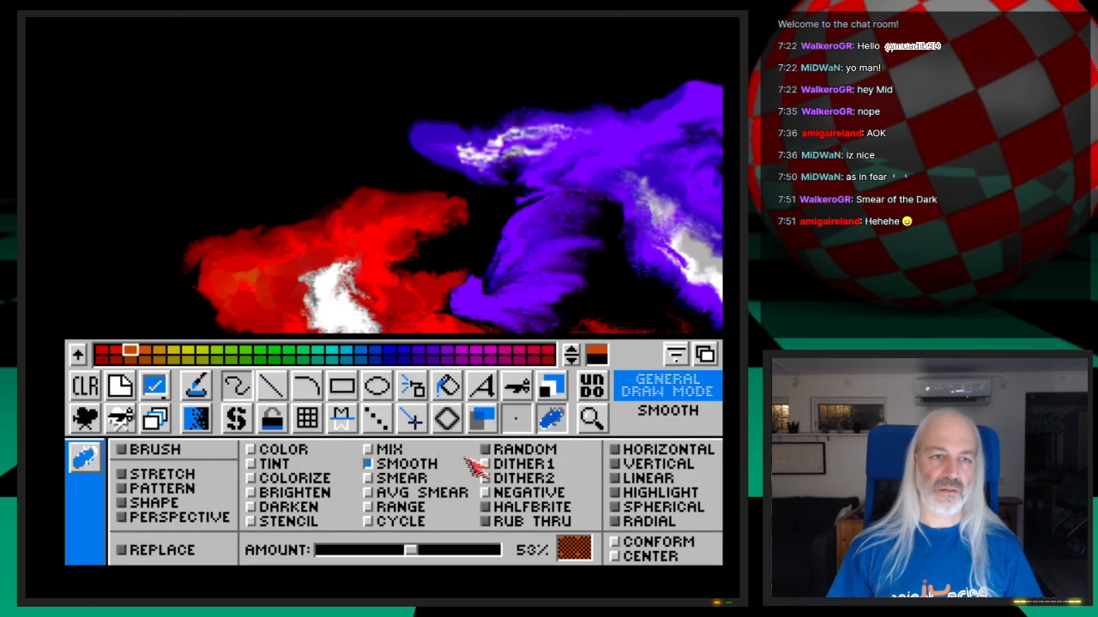
left_click(123, 388)
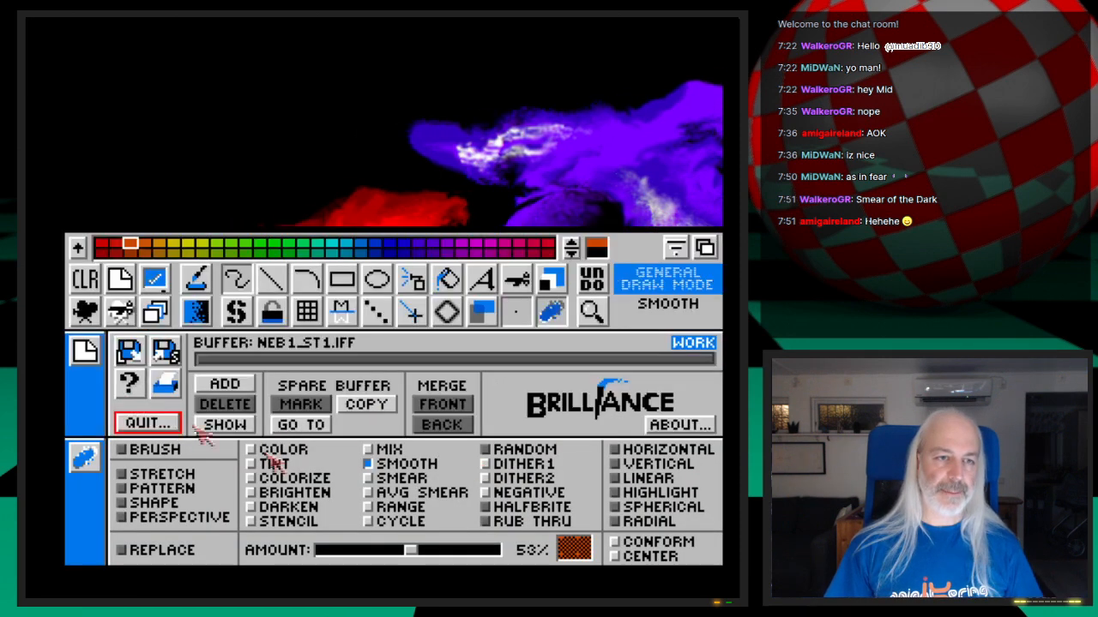
left_click(168, 353)
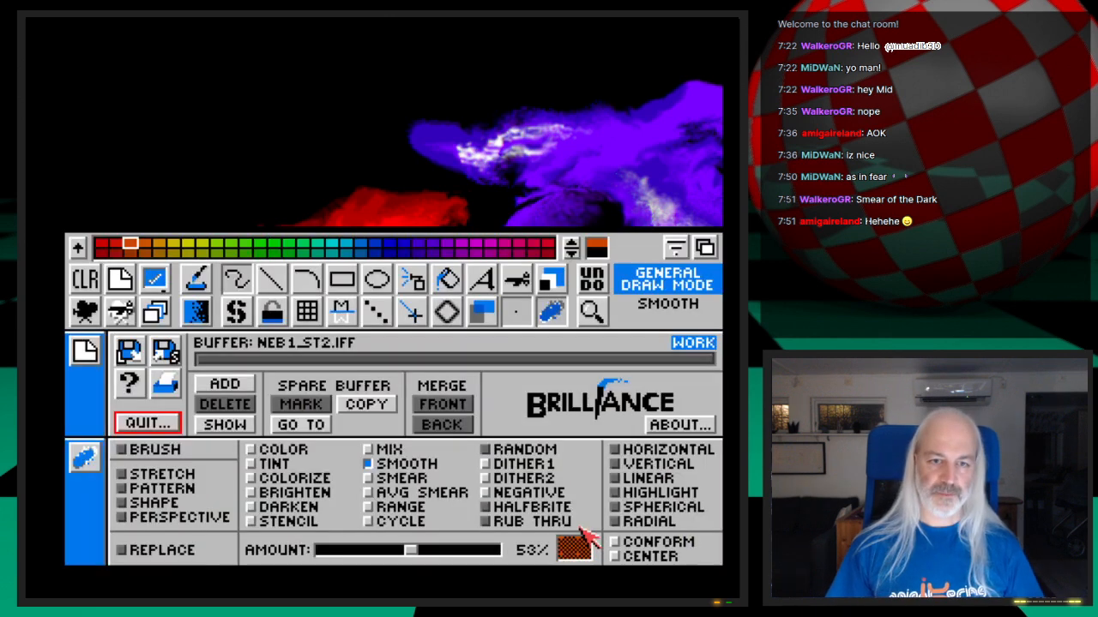
Check the saved files in the Ep.23/Images drawer without saving again, and quit Brilliance
left_click(163, 353)
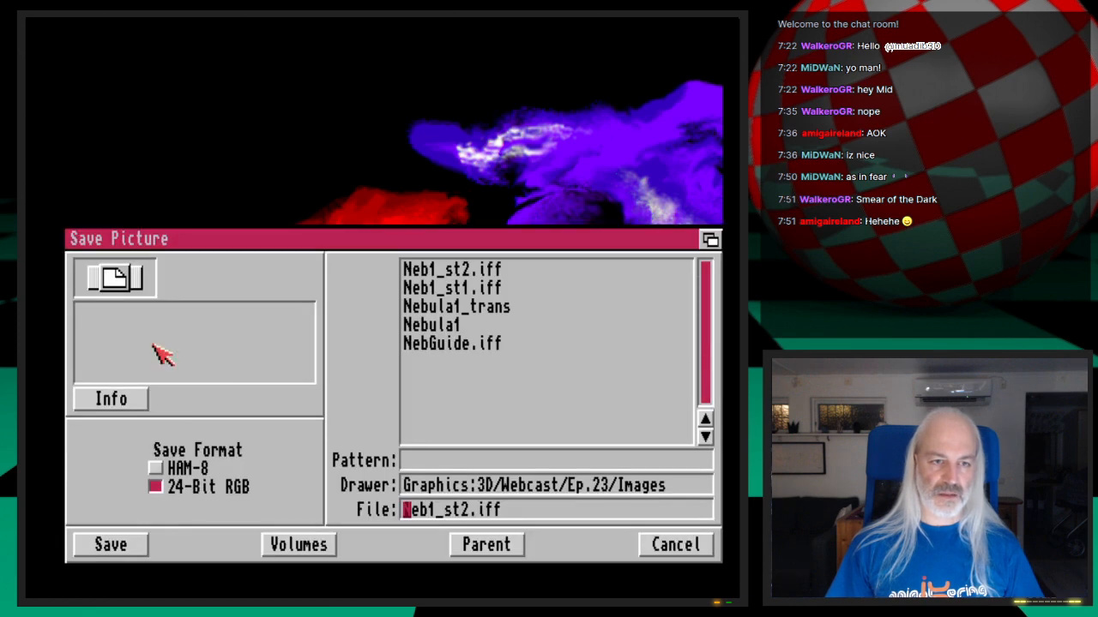
left_click(709, 550)
left_click(154, 429)
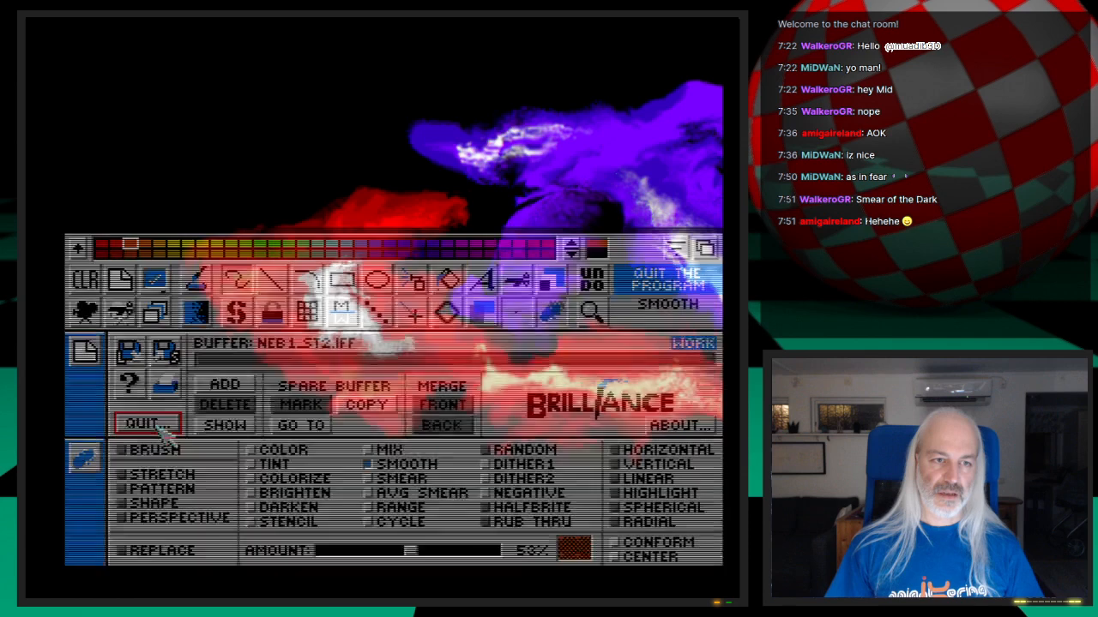
left_click(146, 548)
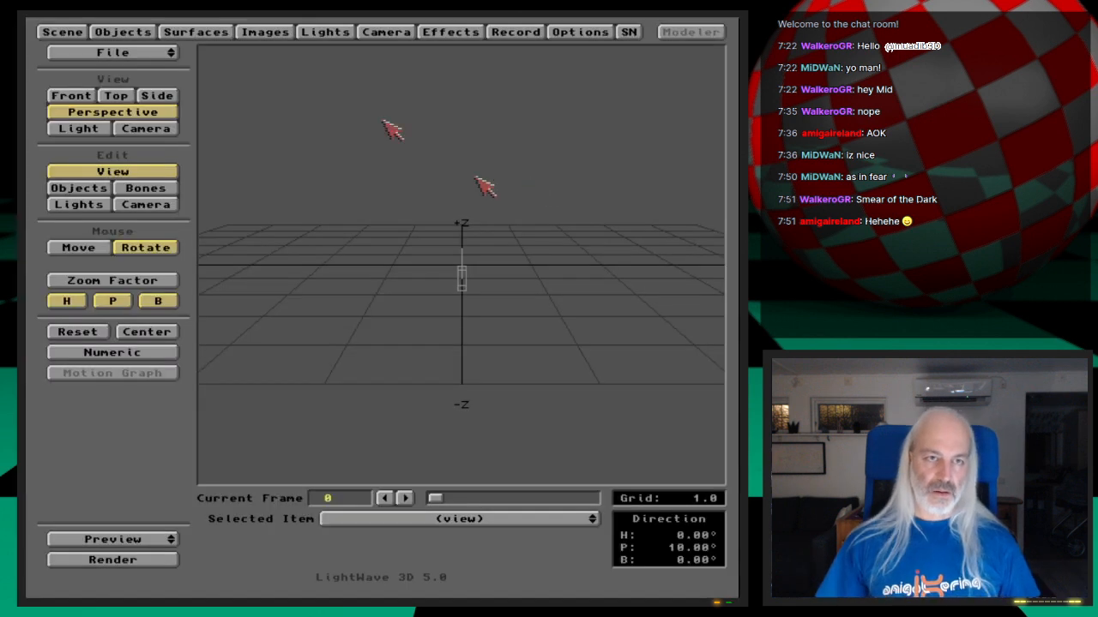
In LightWave 3D, start loading a scene and browse to the 3D:Webcast/Ep.23 drawer
left_click_drag(163, 60, 171, 75)
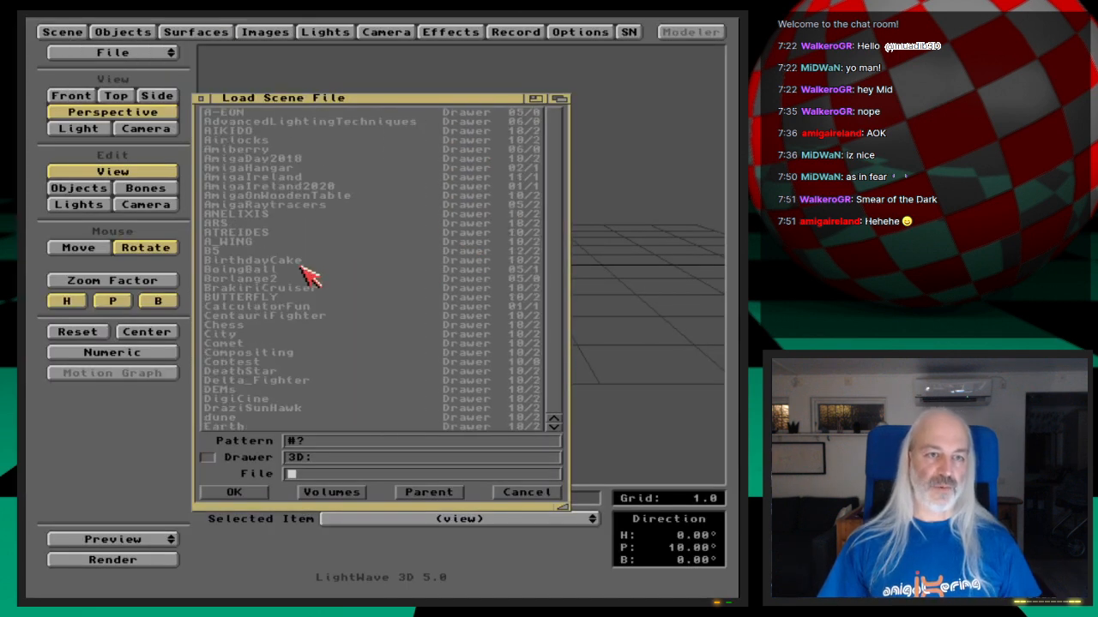
type("w")
key("Down")
key("Return")
key("Down")
key("Down")
key("Down")
key("Down")
key("Down")
key("Down")
key("Down")
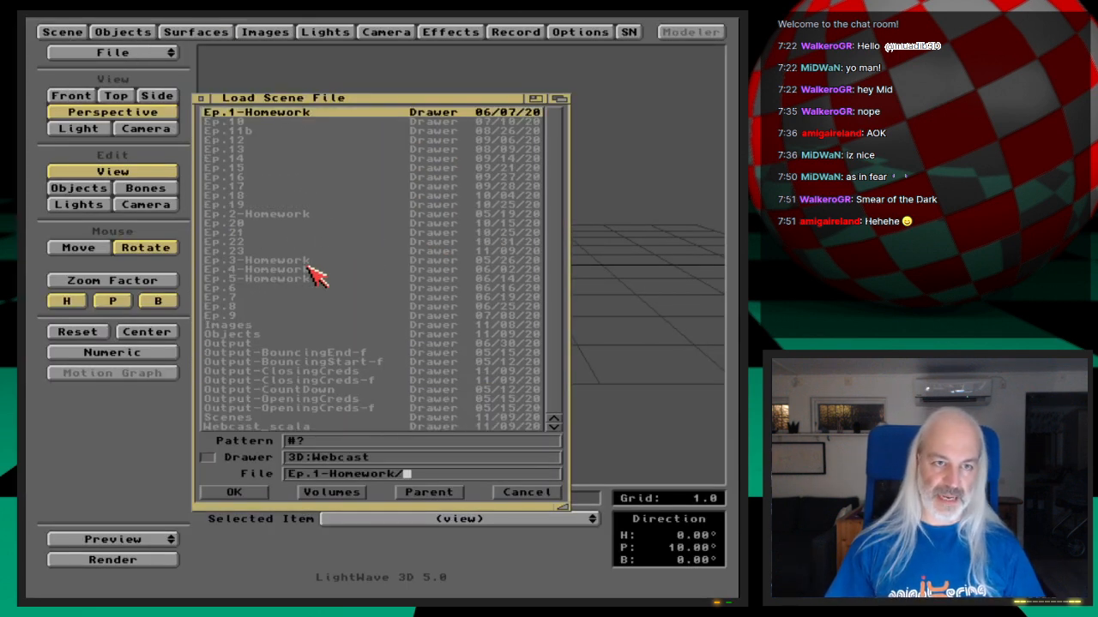
key("Down")
key("Down")
key("Down")
key("Down")
key("Down")
key("Down")
key("Down")
key("Down")
key("Down")
key("Return")
Load the first scene file from the Scenes drawer of Ep.23
key("Down")
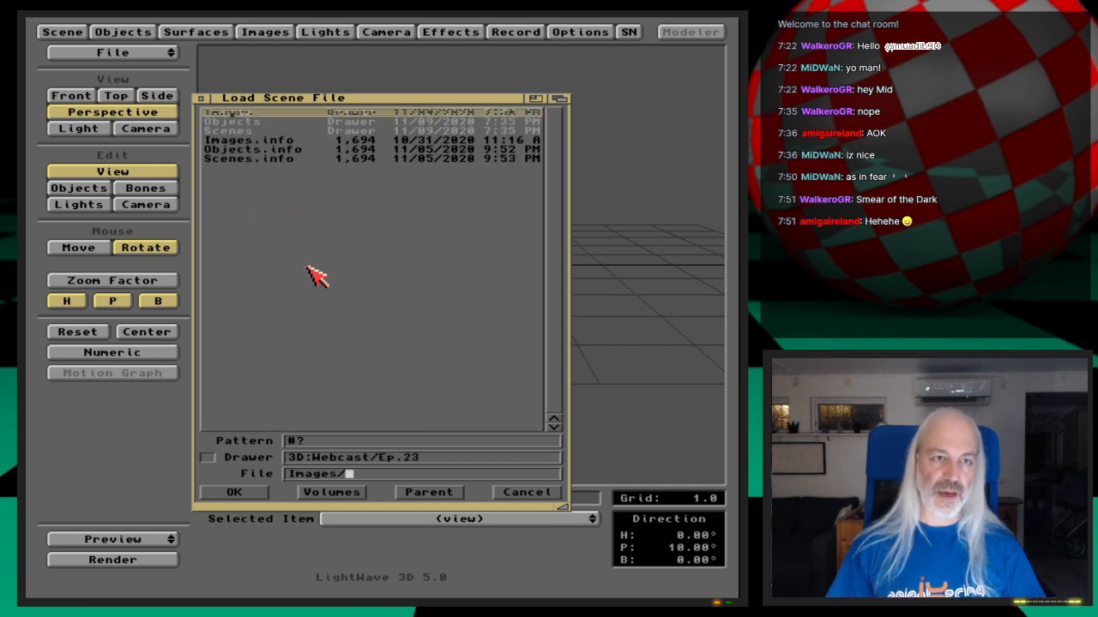
key("Down")
key("Down")
key("Return")
key("Down")
key("Return")
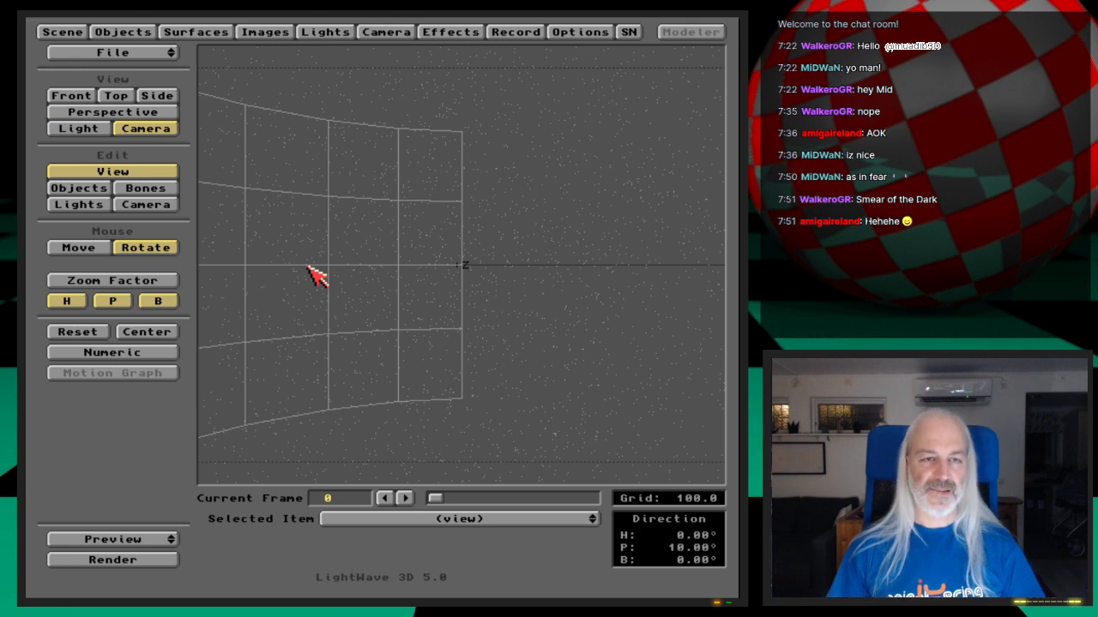
Replace the scene image NebGuide.iff with Neb1_st2.iff
left_click(260, 32)
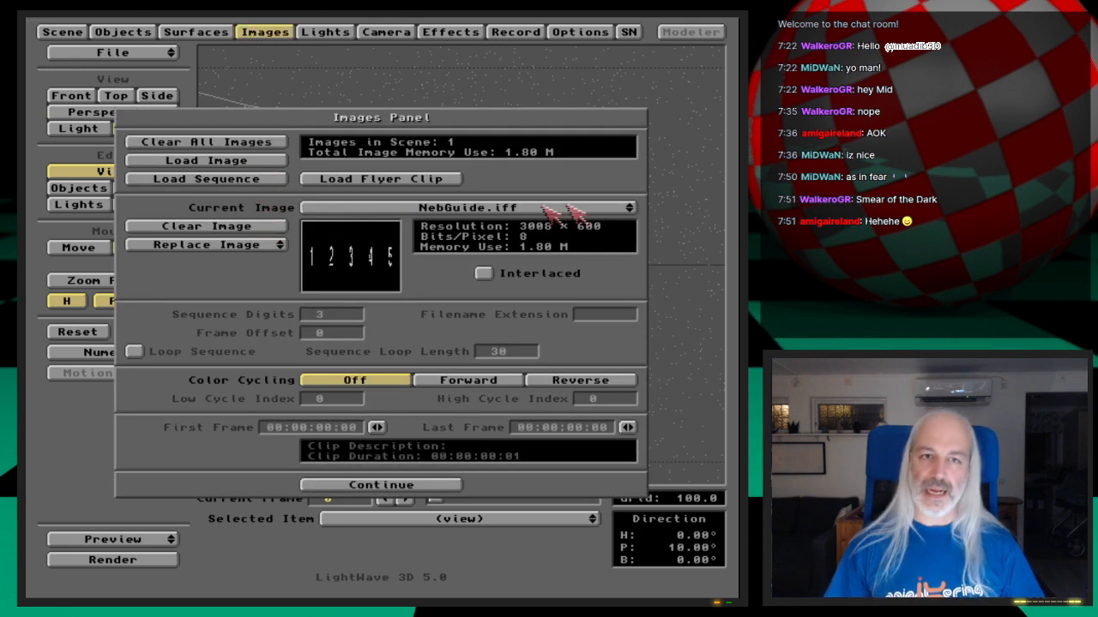
left_click_drag(255, 244, 265, 245)
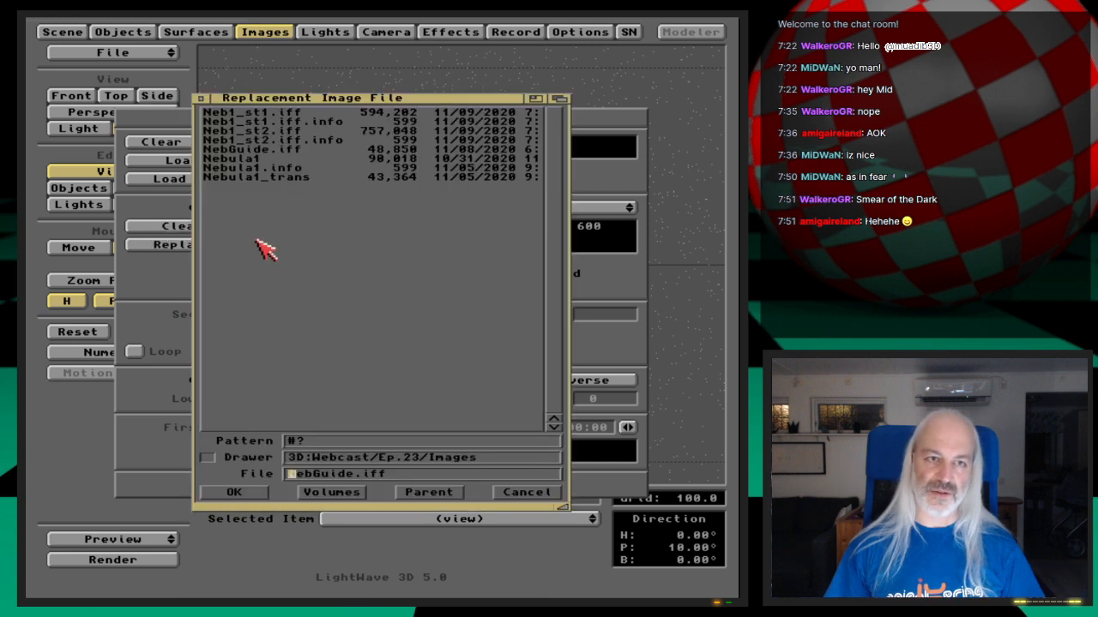
double_click(289, 130)
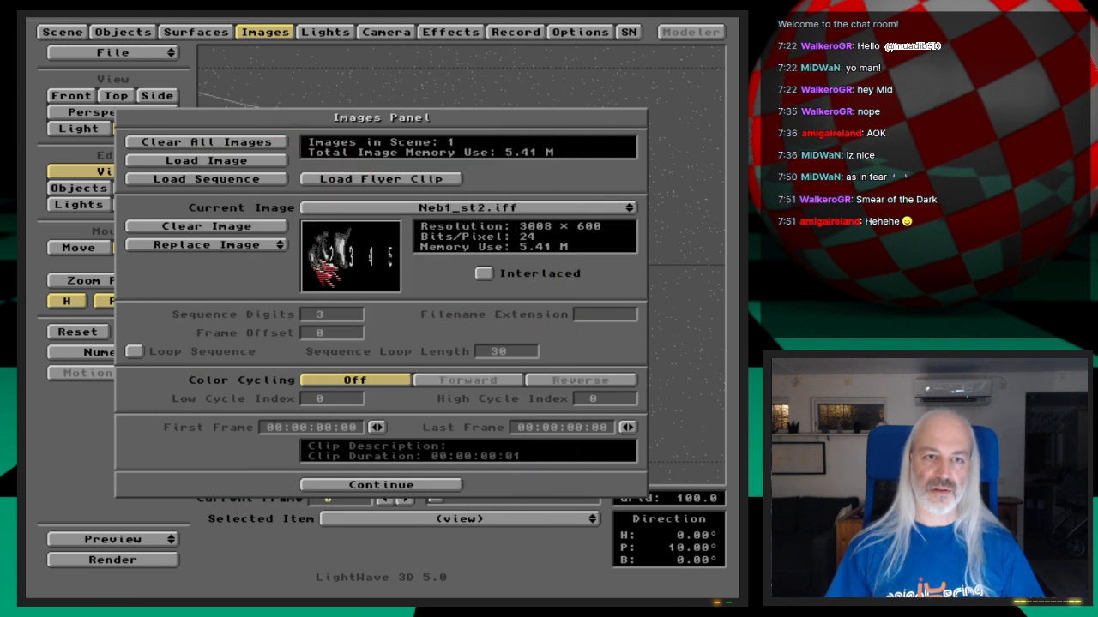
Review the Nebula surface's color texture settings and its texture image, keeping them as they are
left_click(225, 32)
left_click(454, 210)
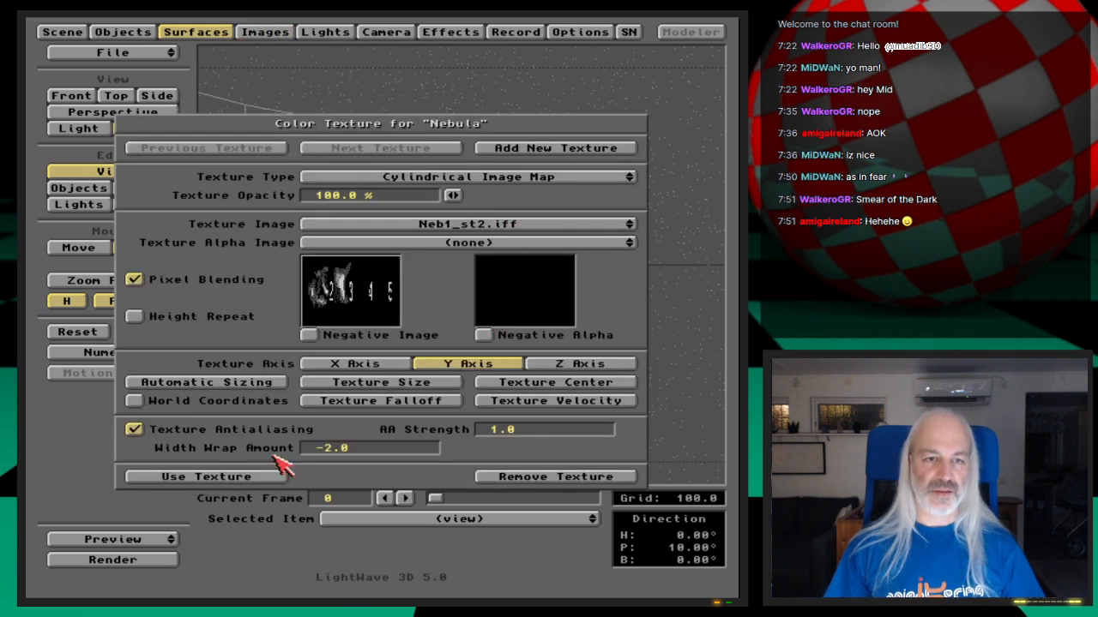
left_click(251, 478)
left_click(415, 481)
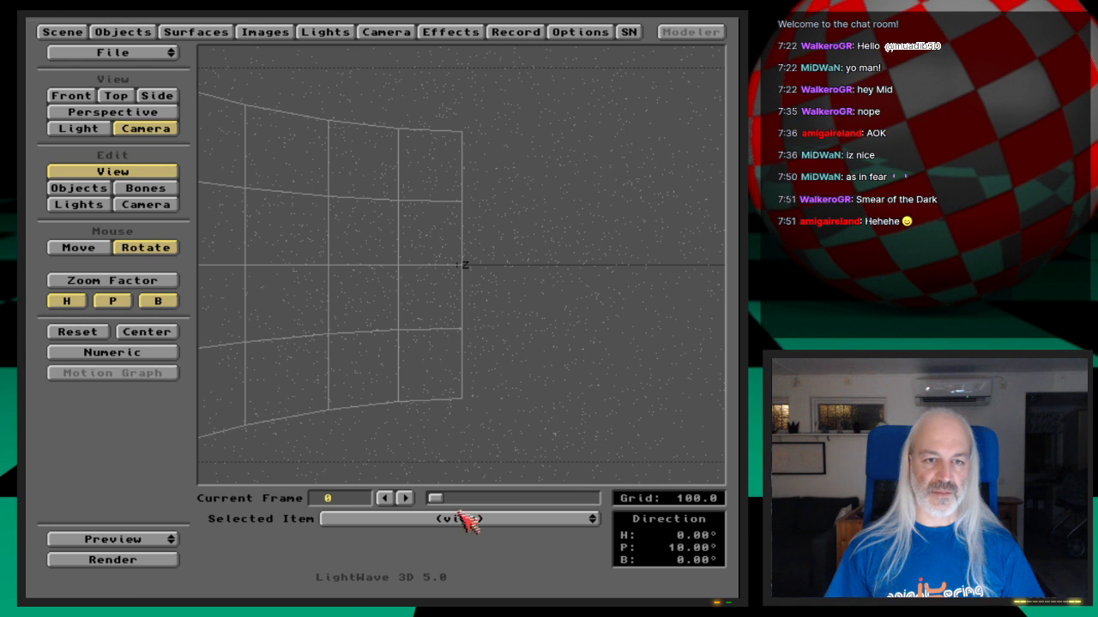
Move the animation to frame 82 in the camera view
left_click_drag(440, 500, 557, 503)
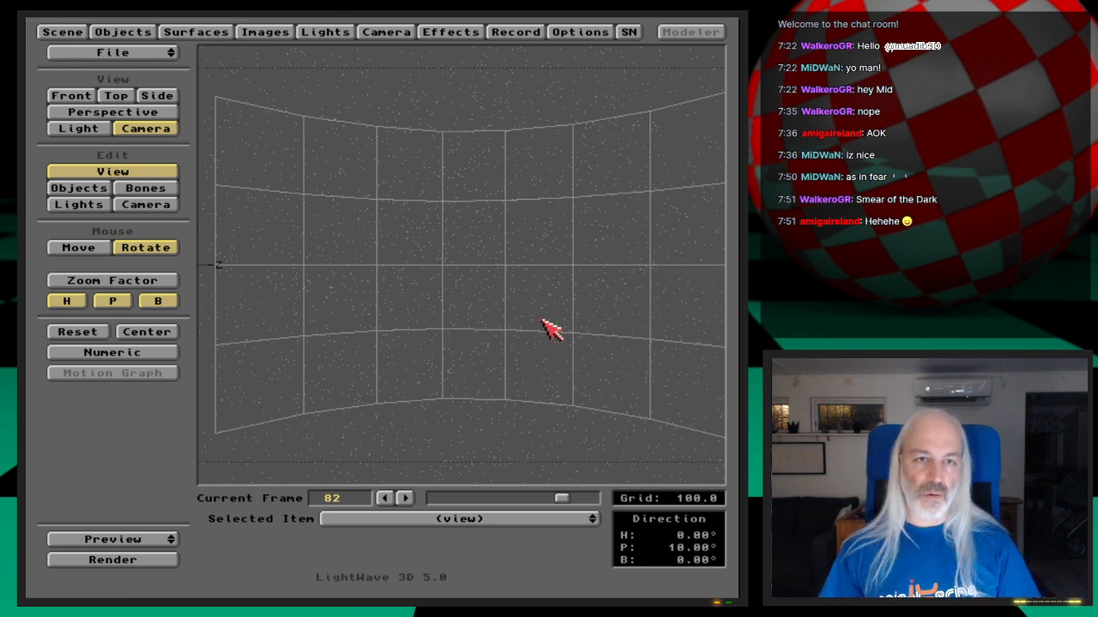
Render frame 82 to check the Nebula texture in the camera view
key("F9")
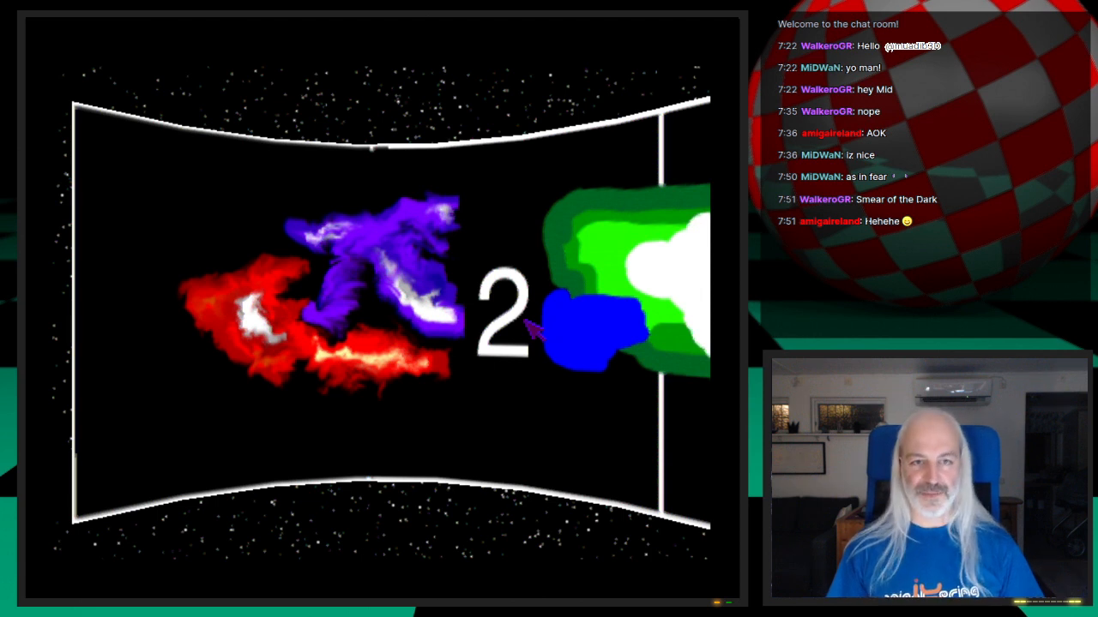
left_click(533, 329)
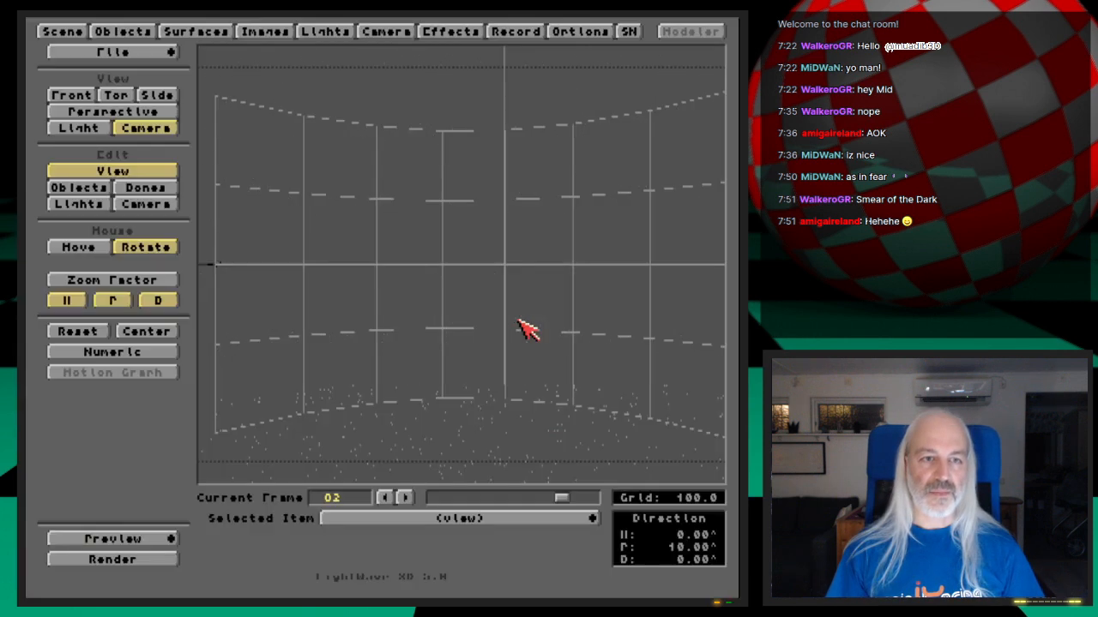
Set the Nebula color texture's antialiasing strength to 5.0 and make the Nebula surface additive
left_click(191, 33)
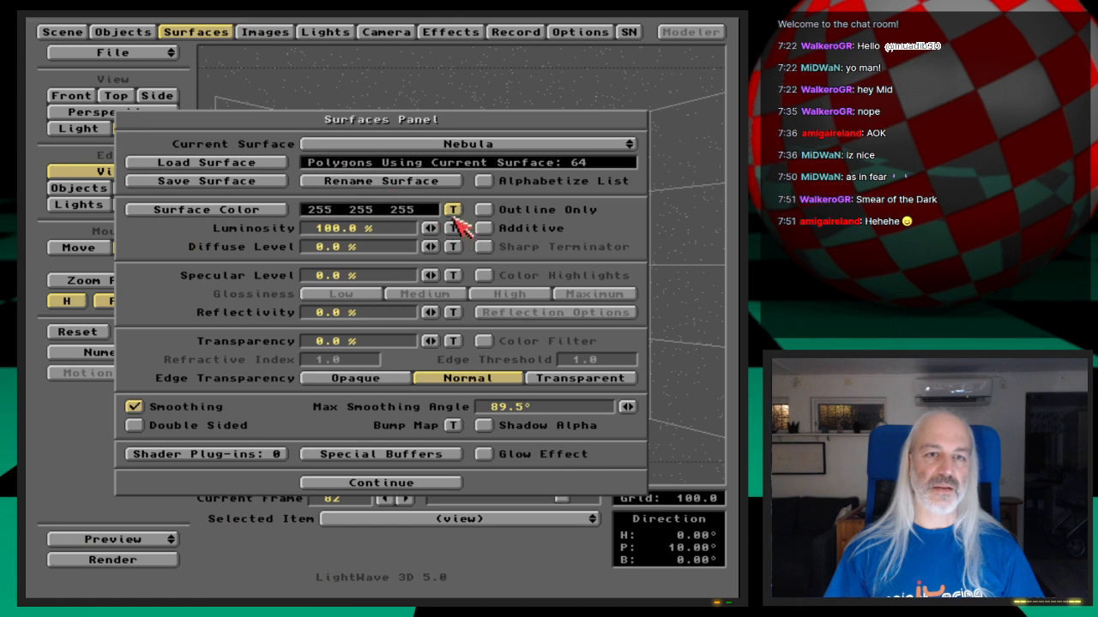
left_click(452, 210)
left_click(491, 430)
type("5")
key("Return")
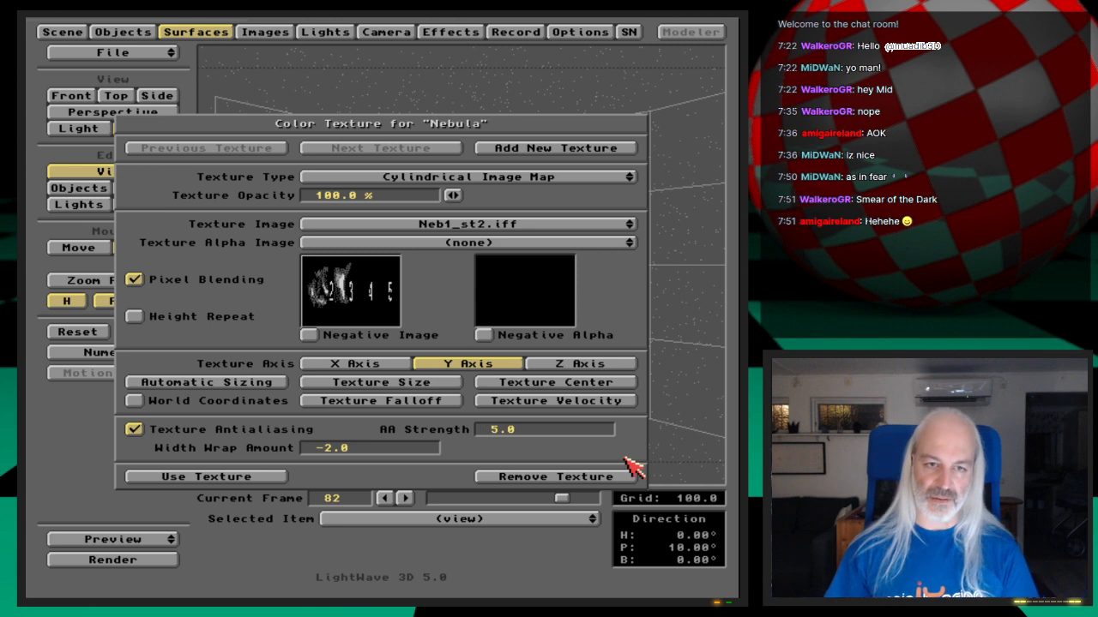
left_click(250, 476)
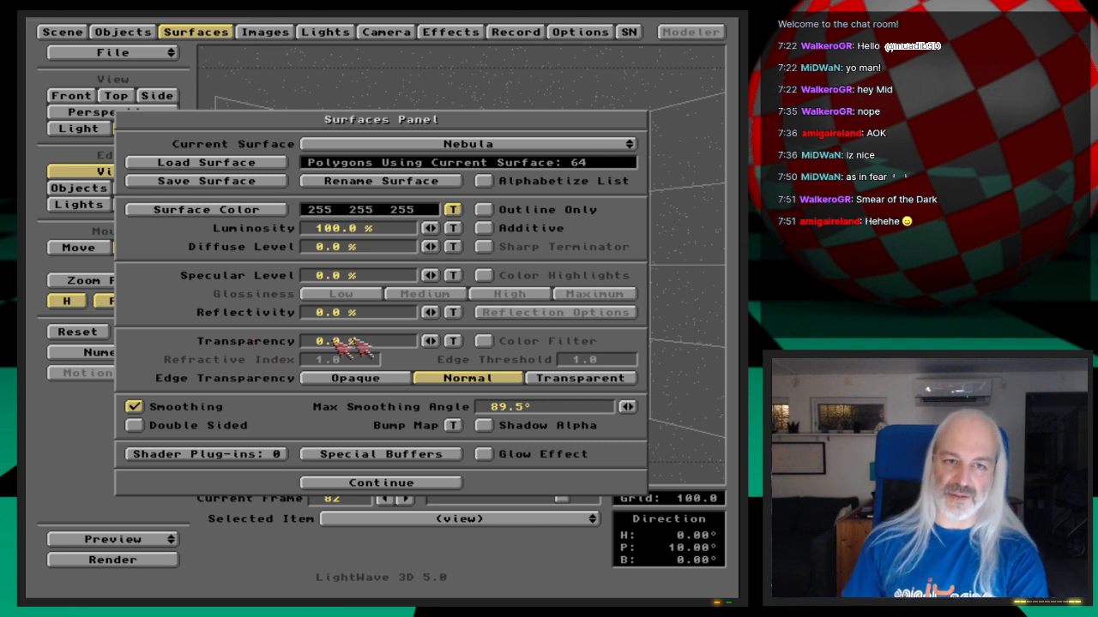
left_click(550, 229)
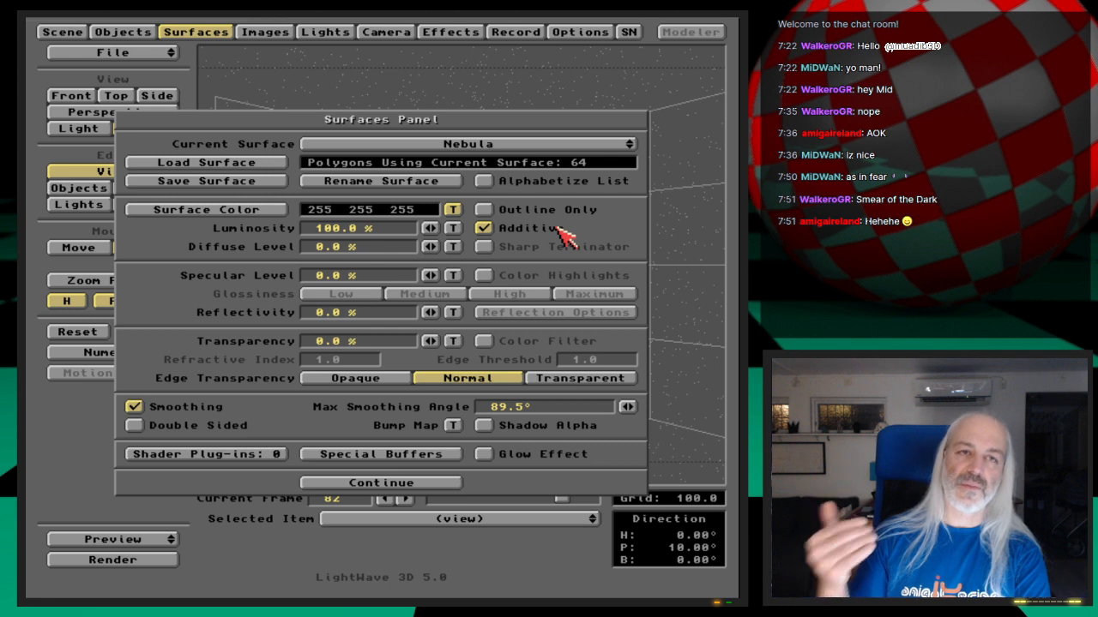
Set luminosity to 100% and diffuse level to 0% on each of the star surfaces, stars1 through stars6
mouse_move(526, 144)
left_mouse_down()
mouse_move(528, 131)
mouse_move(531, 141)
left_mouse_up()
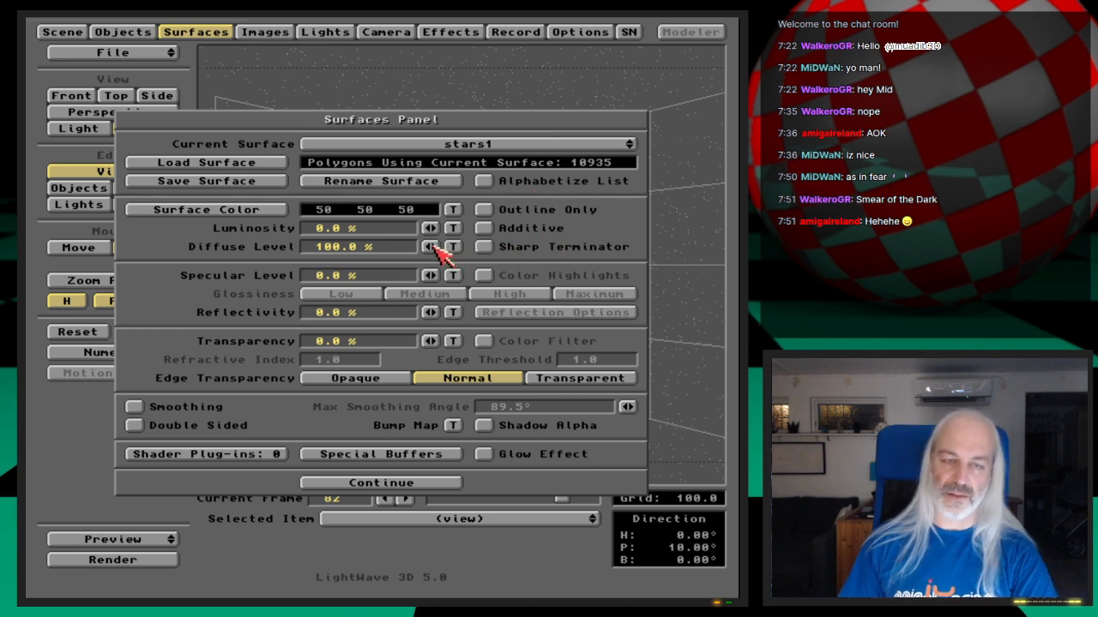
left_click_drag(433, 247, 347, 246)
left_click_drag(431, 228, 516, 228)
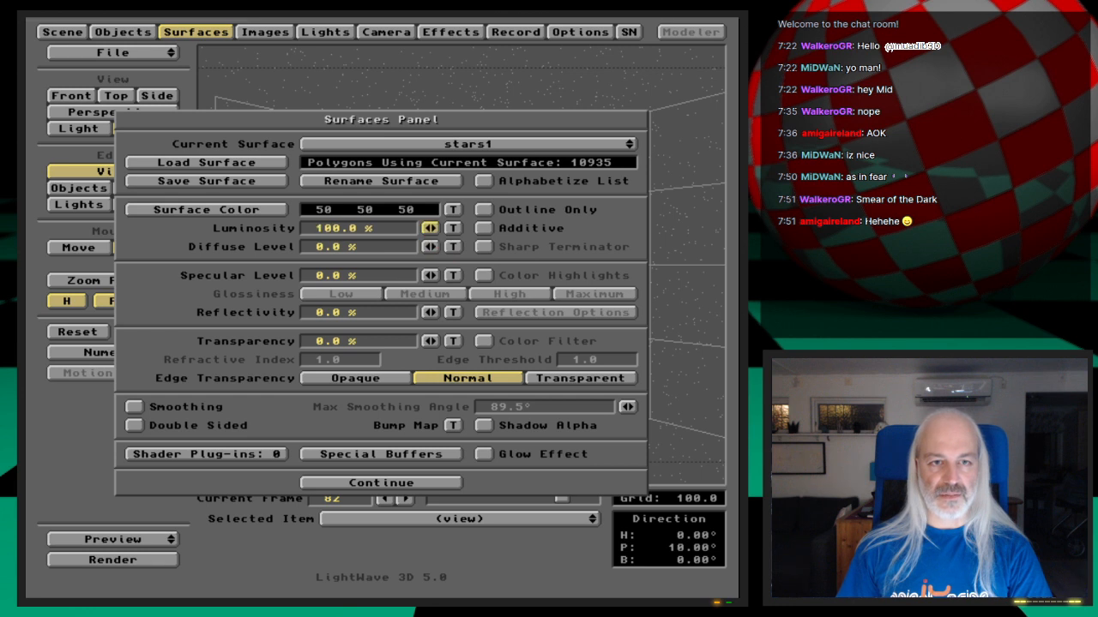
key("Down")
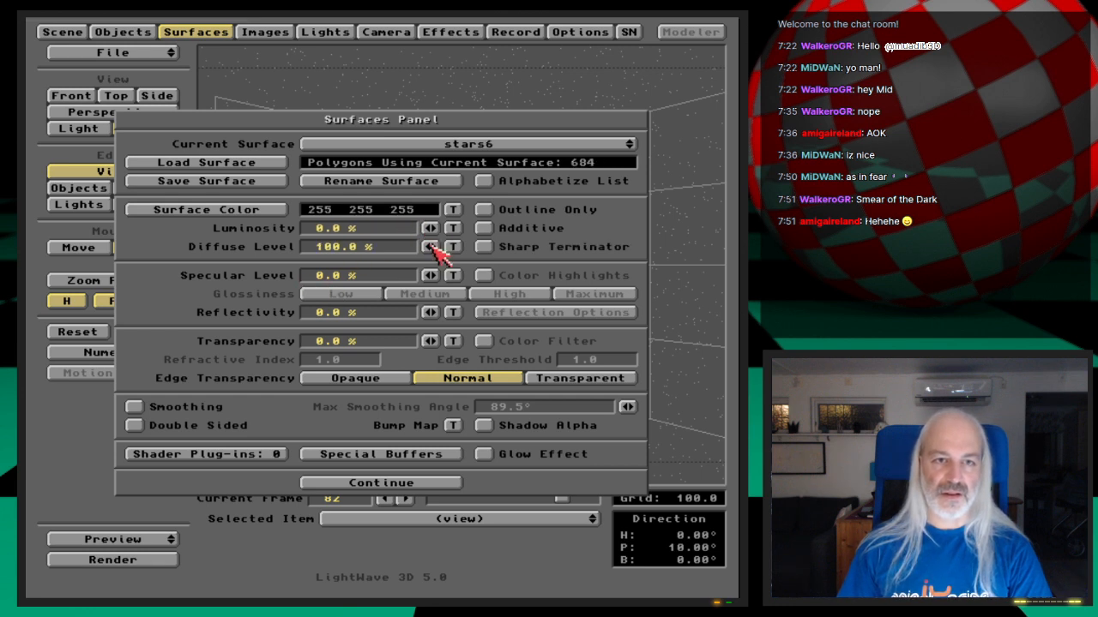
left_click_drag(431, 243, 346, 242)
left_click_drag(430, 227, 516, 227)
key("Down")
left_click_drag(430, 229, 517, 229)
left_click_drag(432, 248, 347, 248)
key("Down")
left_click_drag(431, 228, 517, 228)
left_click_drag(429, 247, 343, 247)
key("Down")
left_click_drag(429, 229, 515, 228)
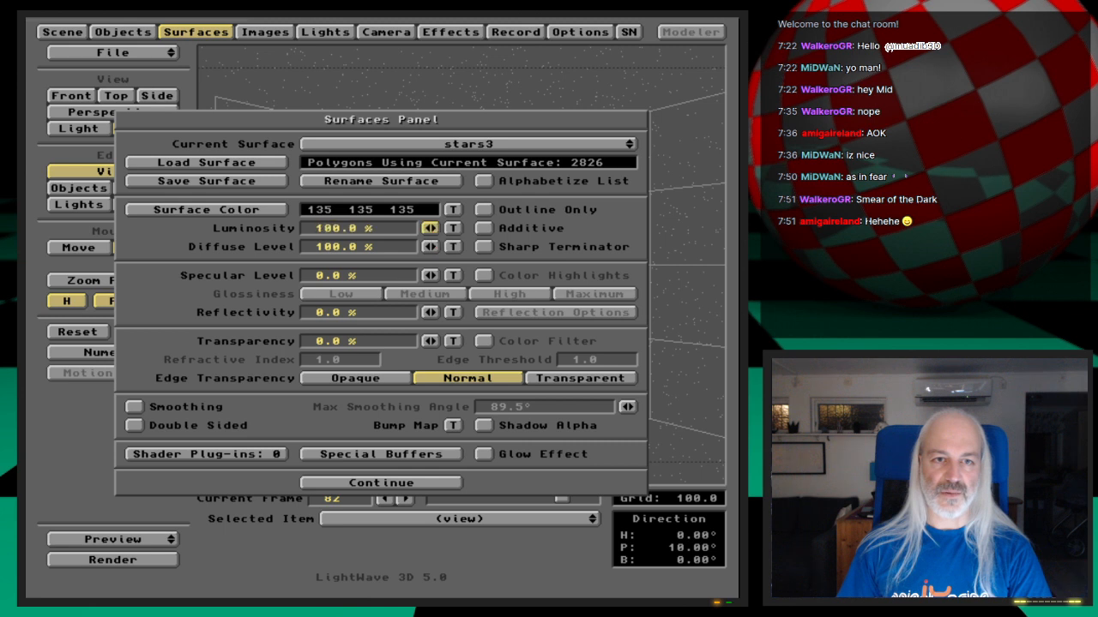
left_click_drag(431, 247, 346, 248)
key("Down")
left_click_drag(432, 229, 517, 229)
left_click_drag(430, 247, 344, 247)
key("Down")
key("Down")
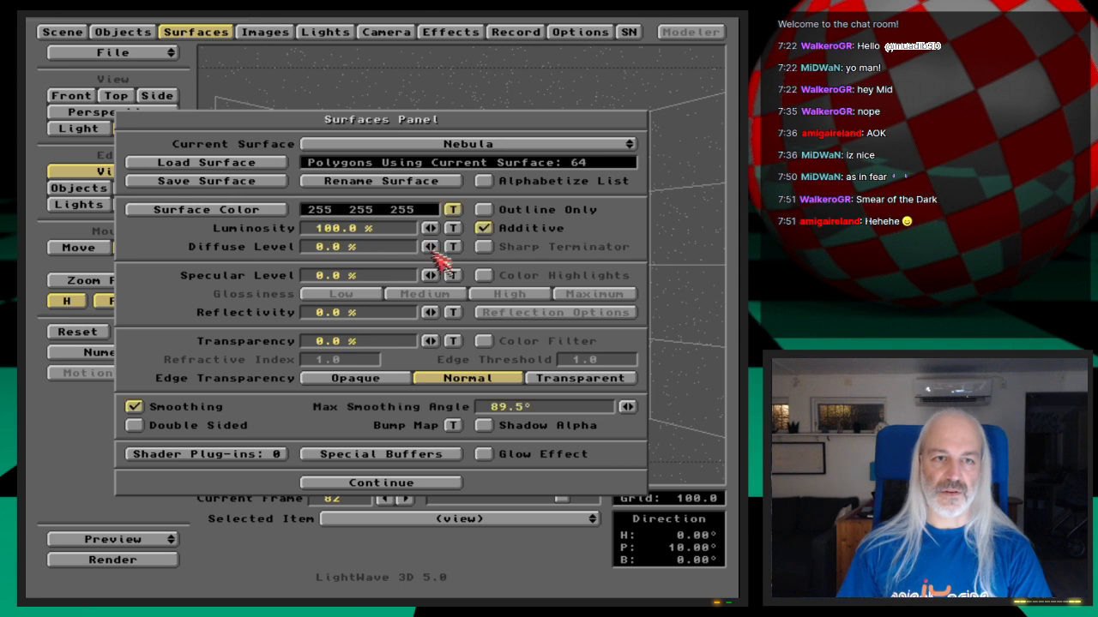
Save all objects in the scene with their updated surfaces
left_click(124, 33)
left_click(443, 168)
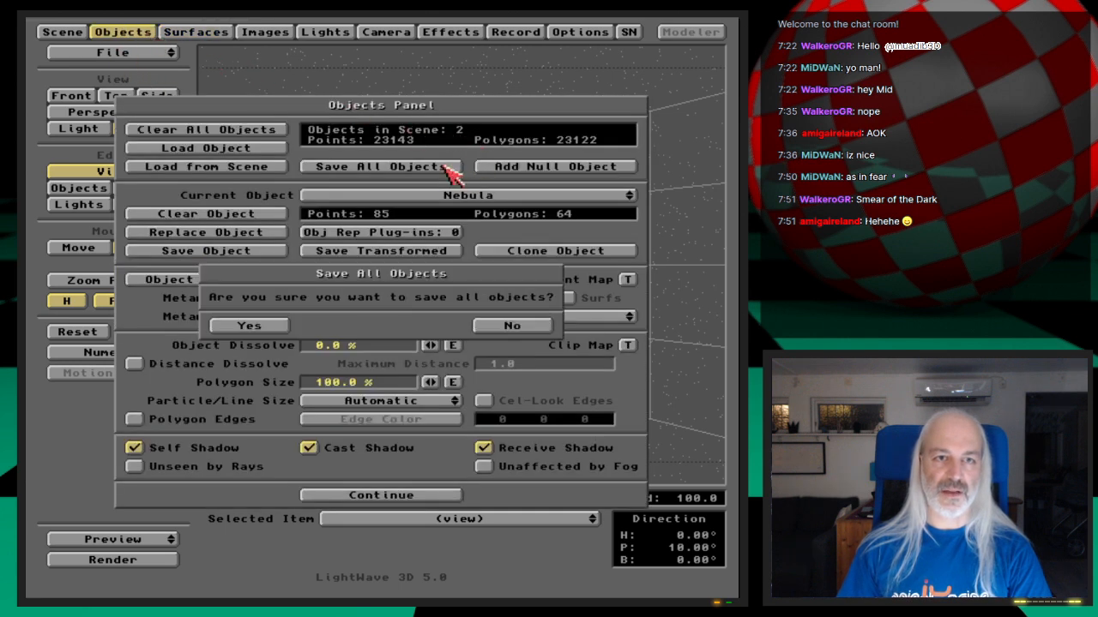
left_click(273, 326)
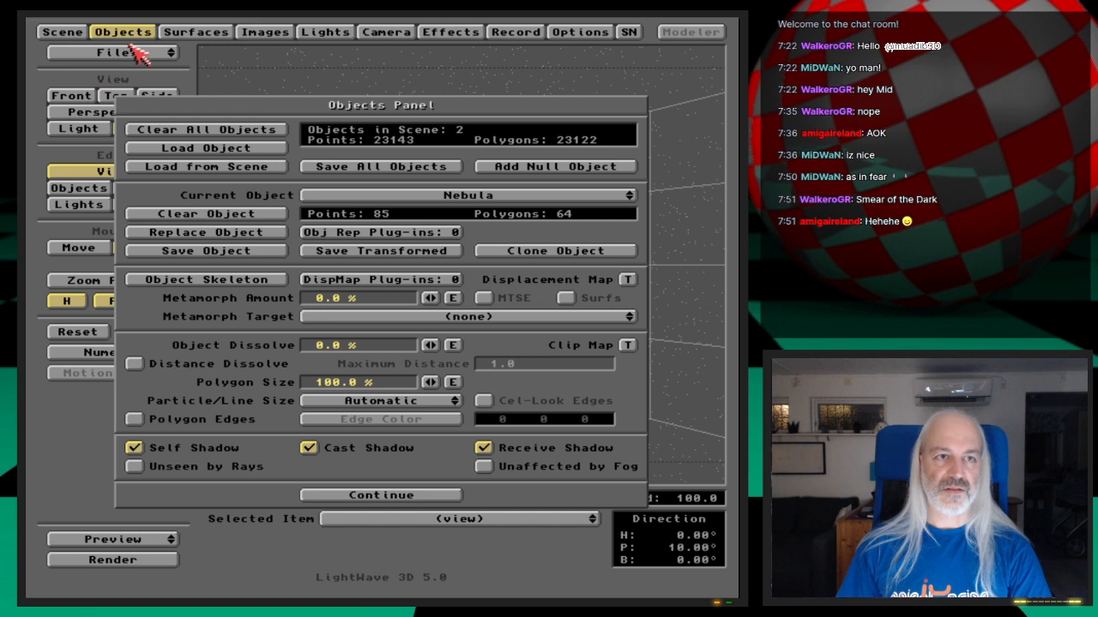
Render the frame again to examine the additive nebula against the luminous stars
left_click(196, 32)
key("F9")
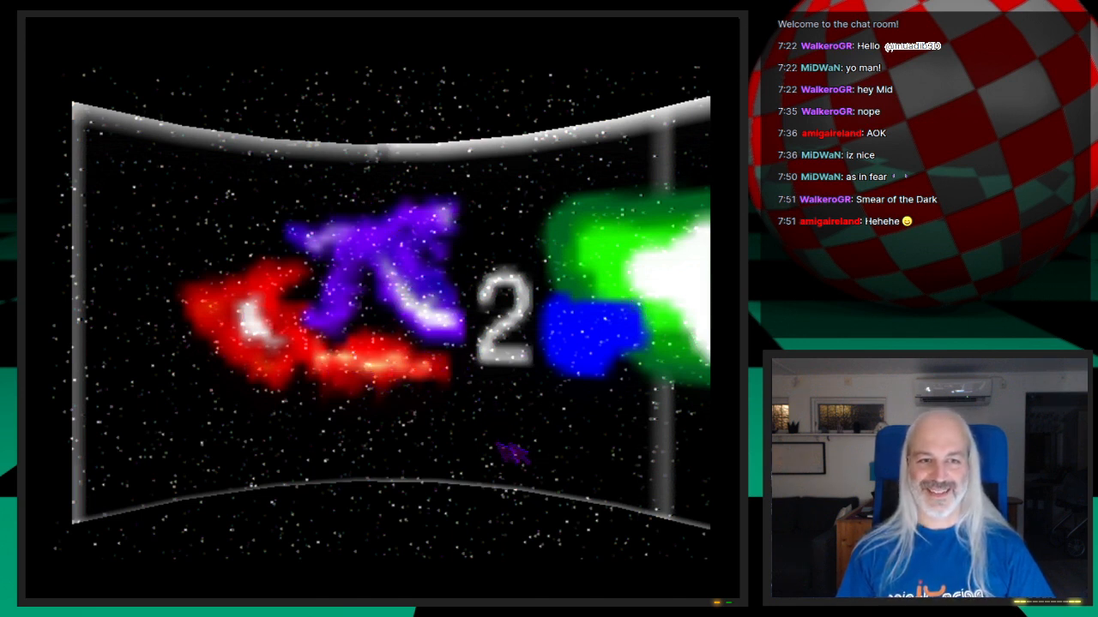
key("super+m")
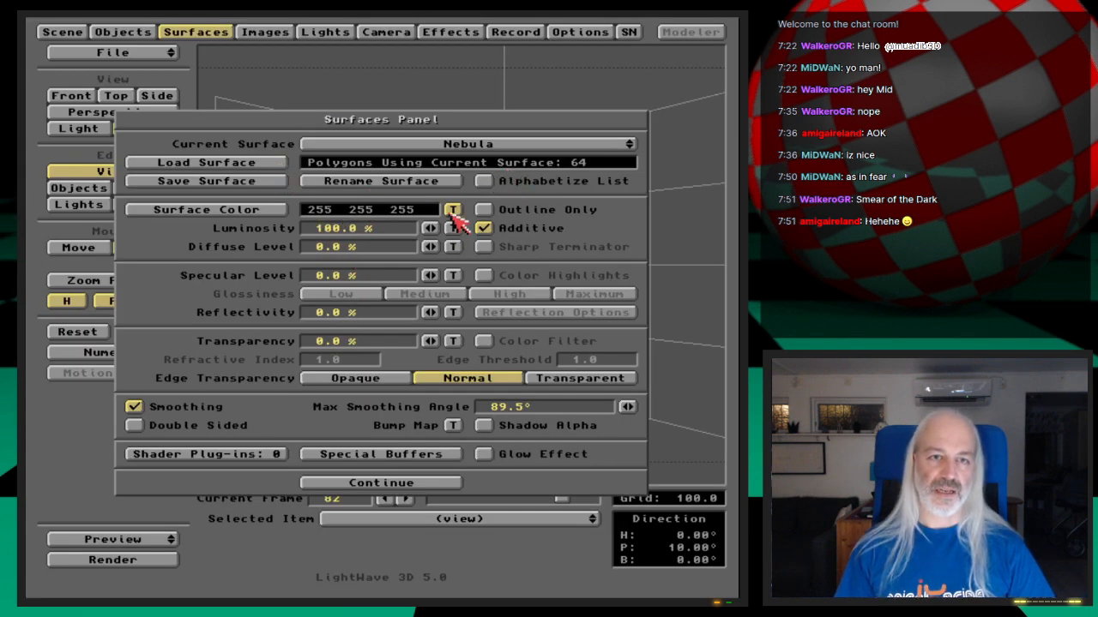
Turn off texture antialiasing on the Nebula color texture and render the frame to compare the sharpness
left_click(450, 211)
left_click(232, 428)
key("F9")
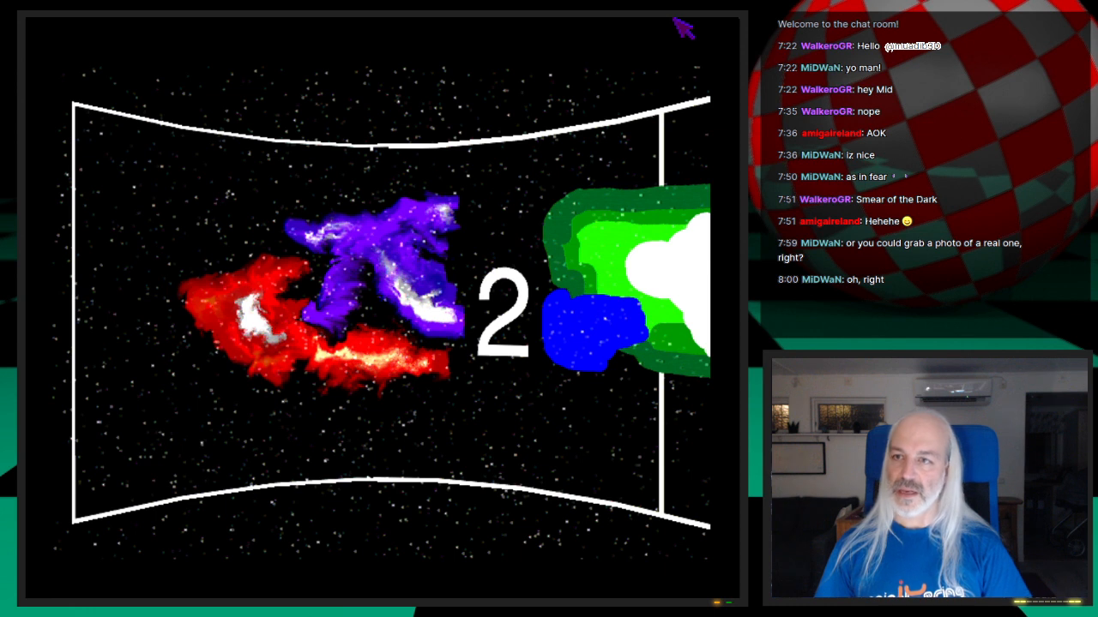
left_click(362, 347)
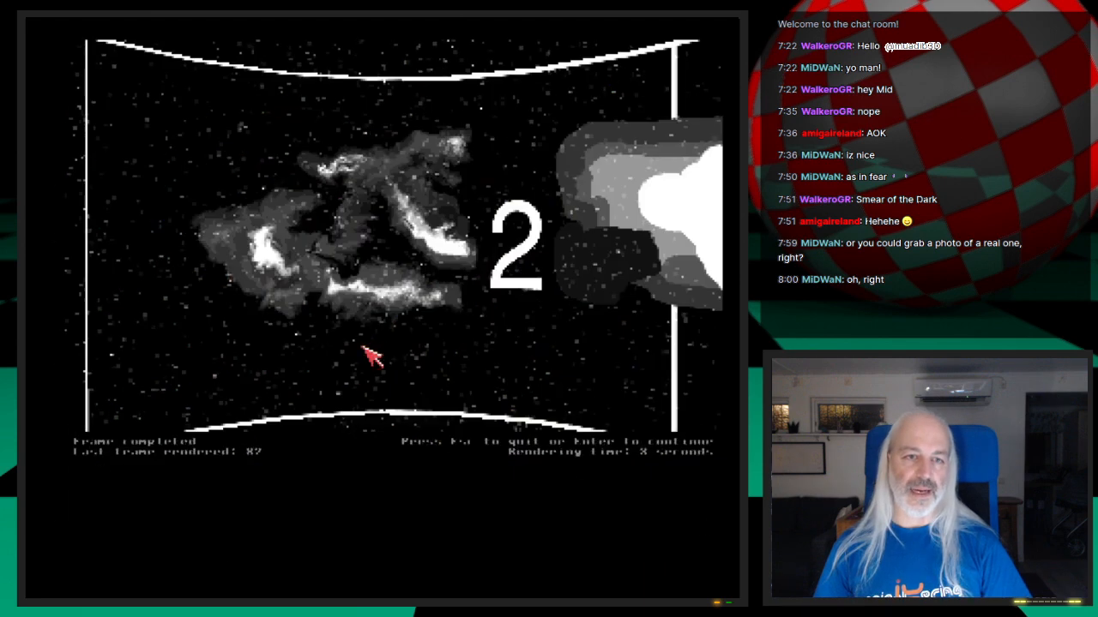
key("Escape")
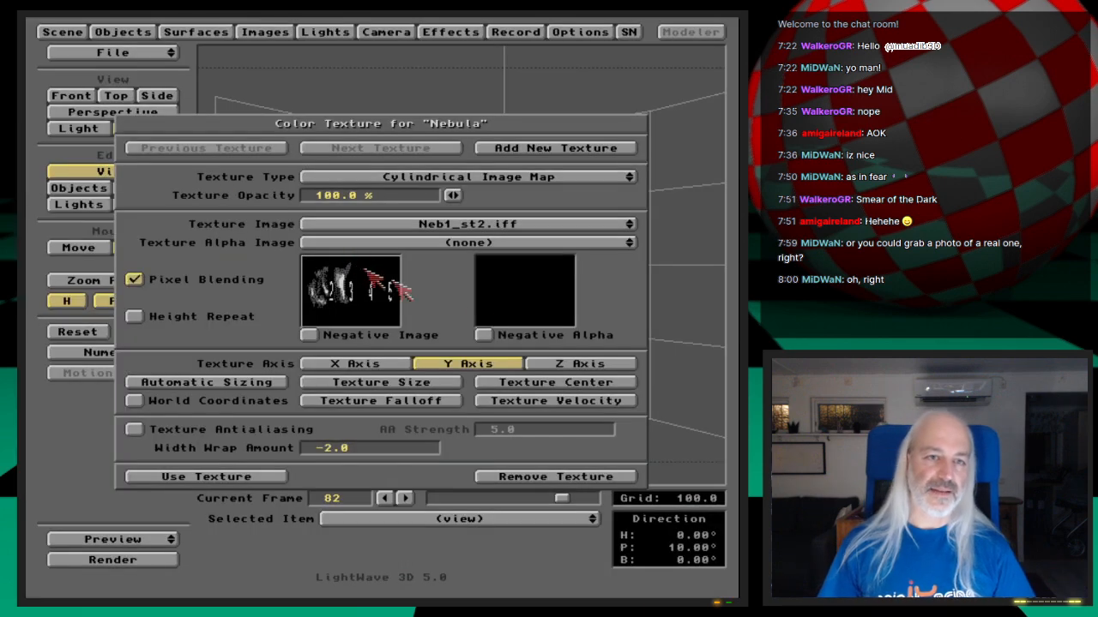
left_click(454, 225)
left_click(454, 224)
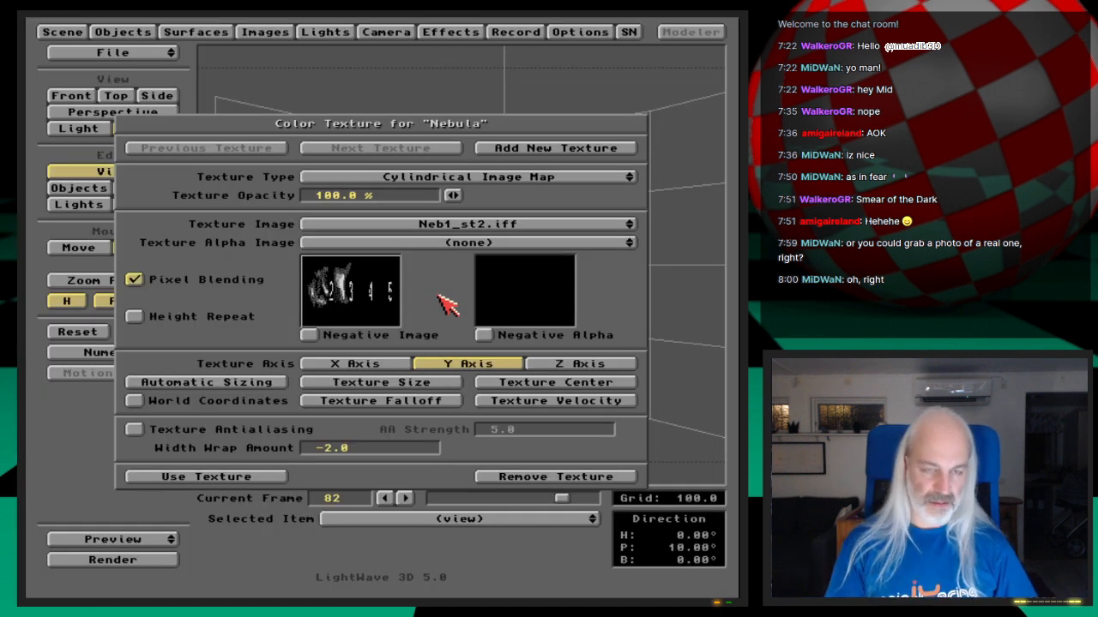
Switch to Directory Opus and open the Images drawer at DH1:3D/ProjectX
key("super+m")
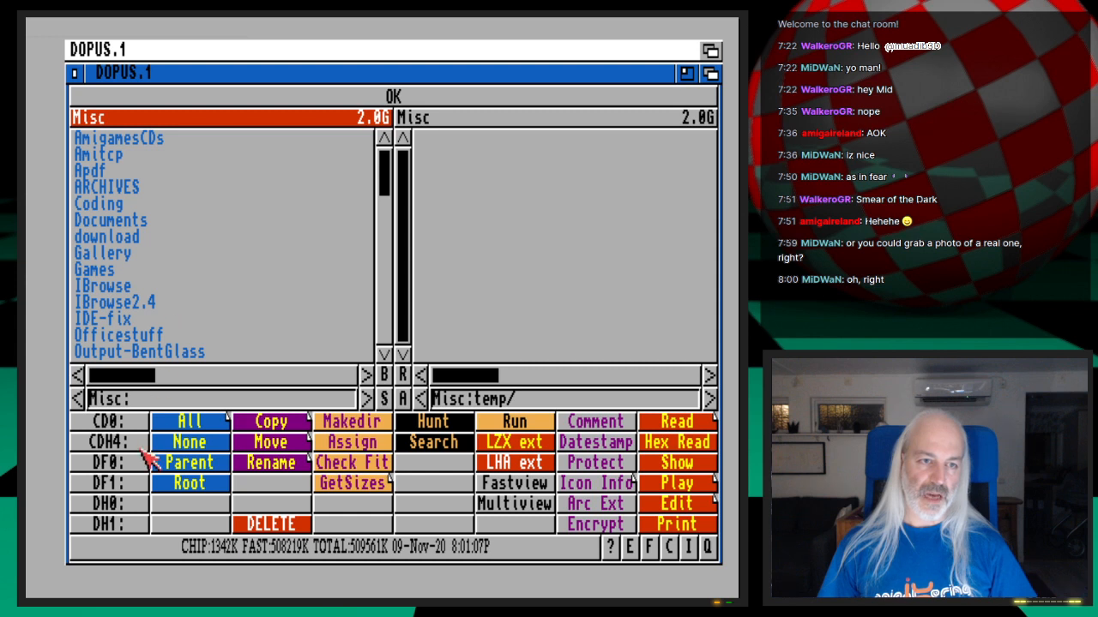
left_click(133, 524)
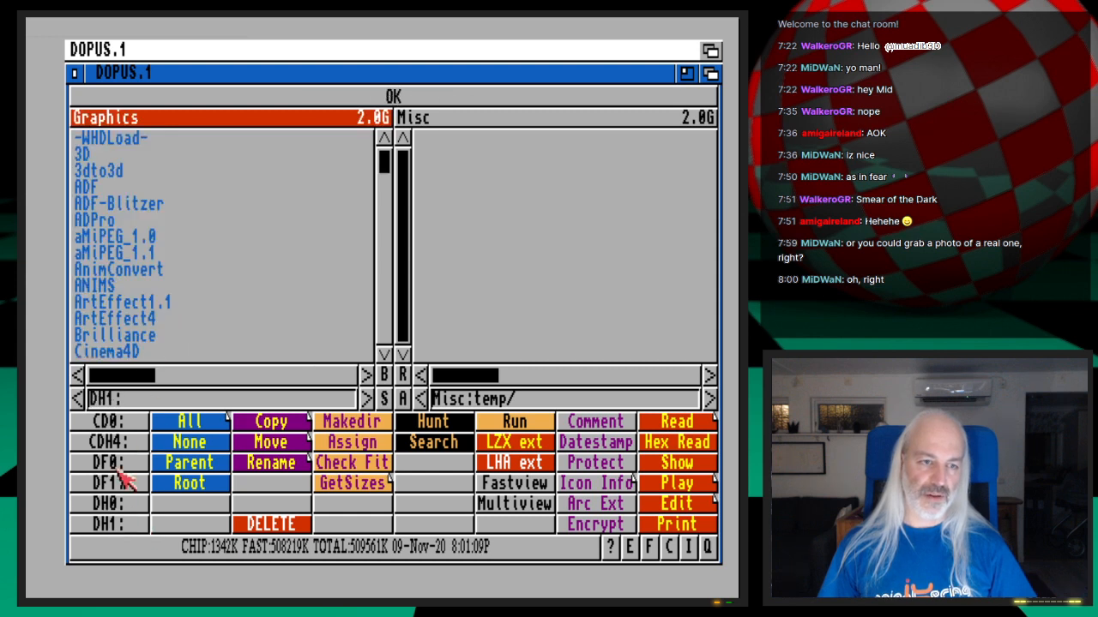
double_click(112, 154)
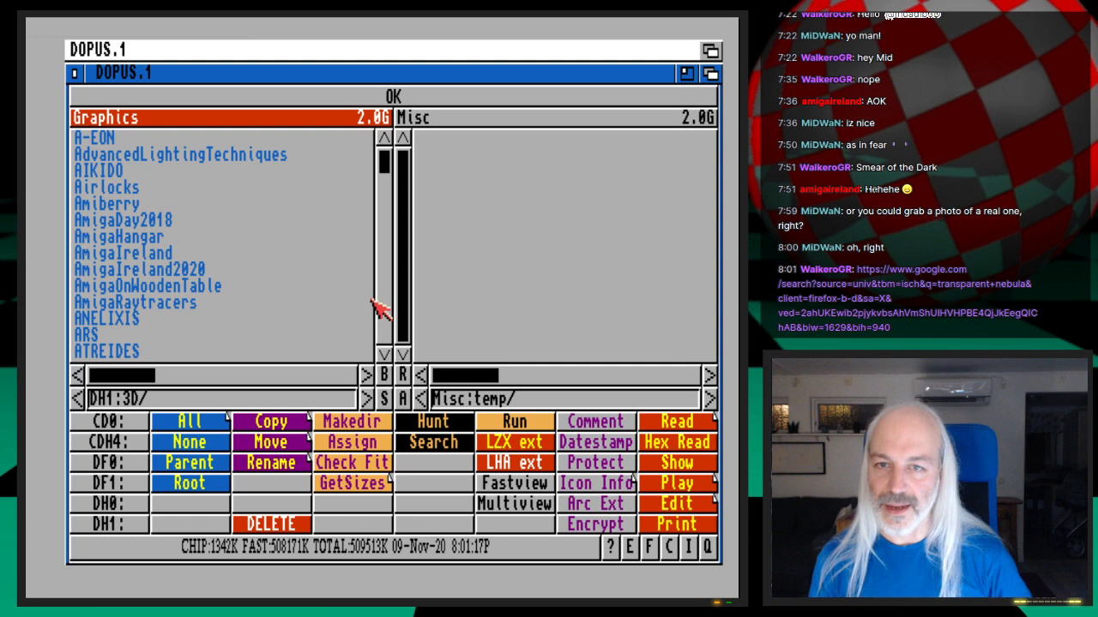
left_click_drag(385, 167, 385, 166)
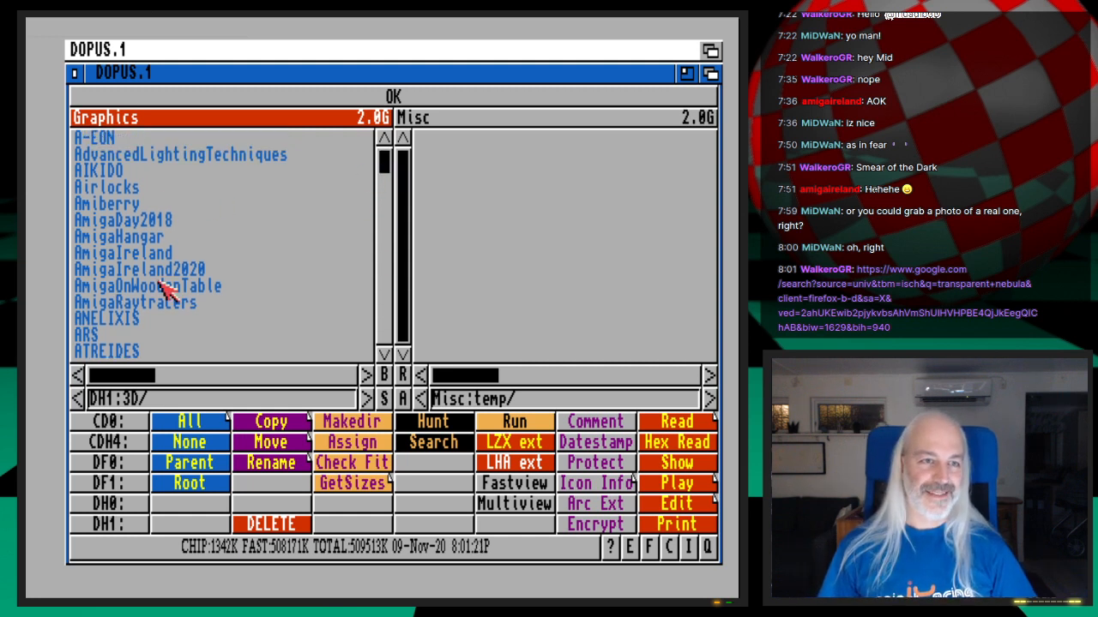
scroll(169, 327, "down", 3)
left_click(388, 312)
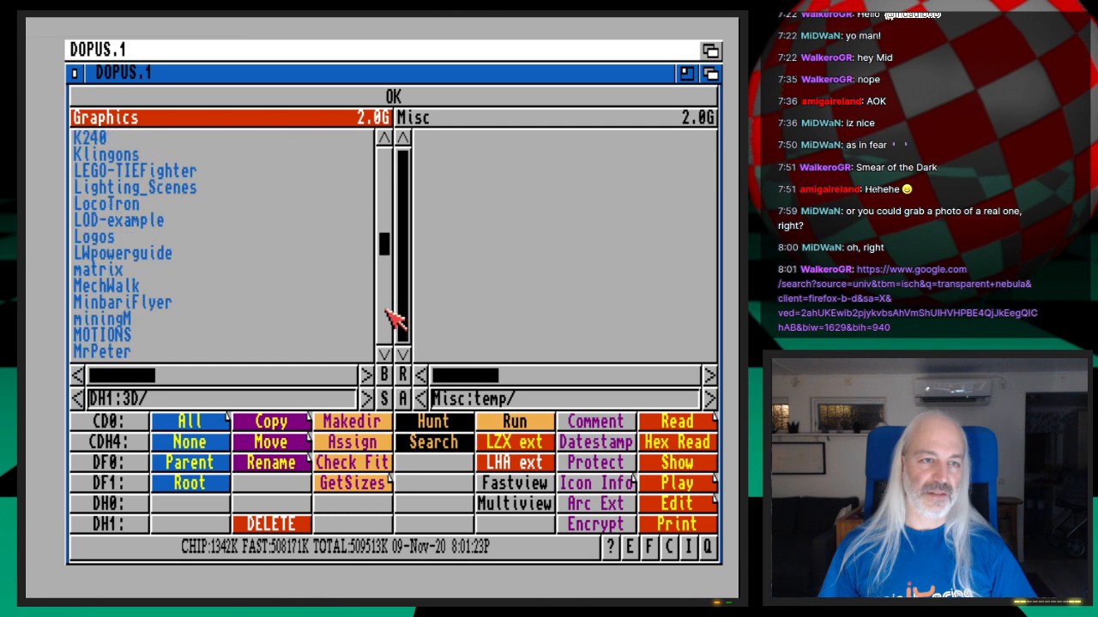
left_click(392, 324)
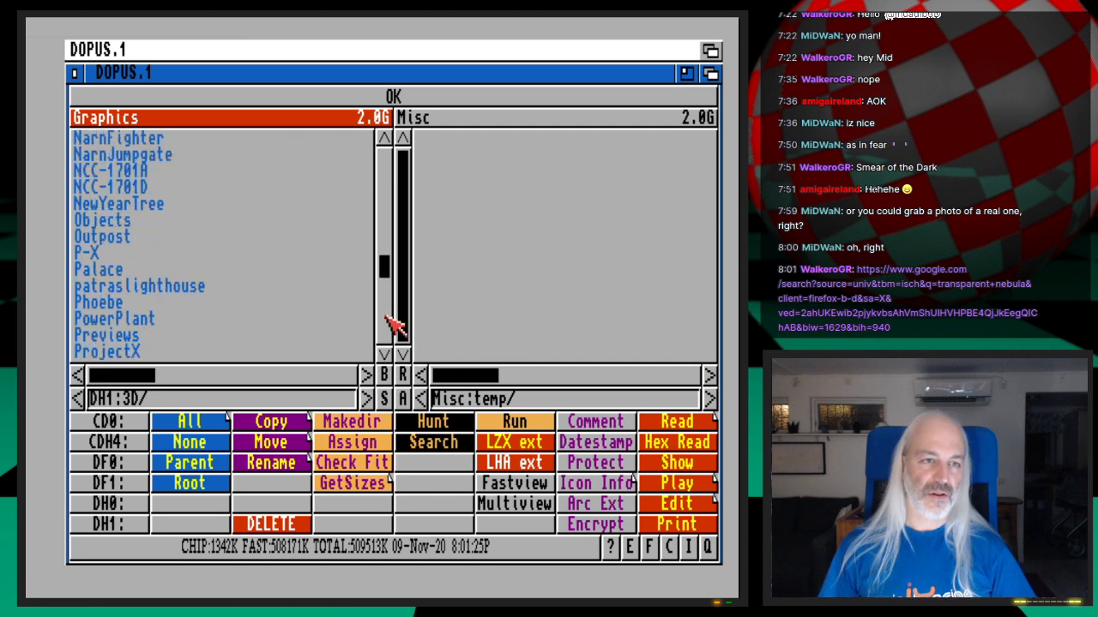
double_click(140, 351)
left_click(131, 144)
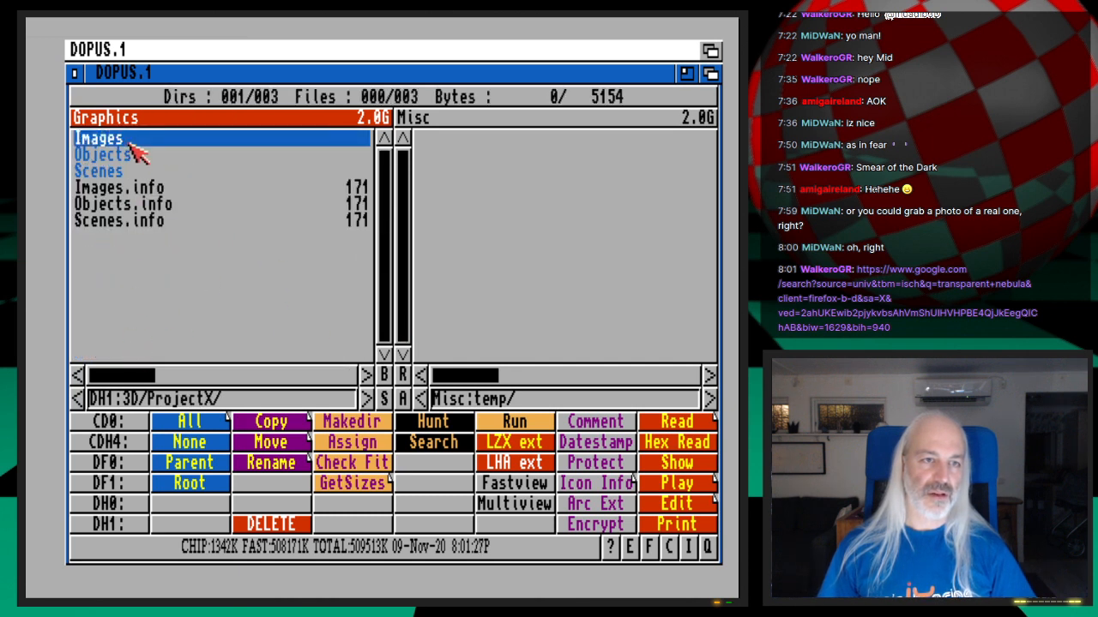
left_click(128, 145)
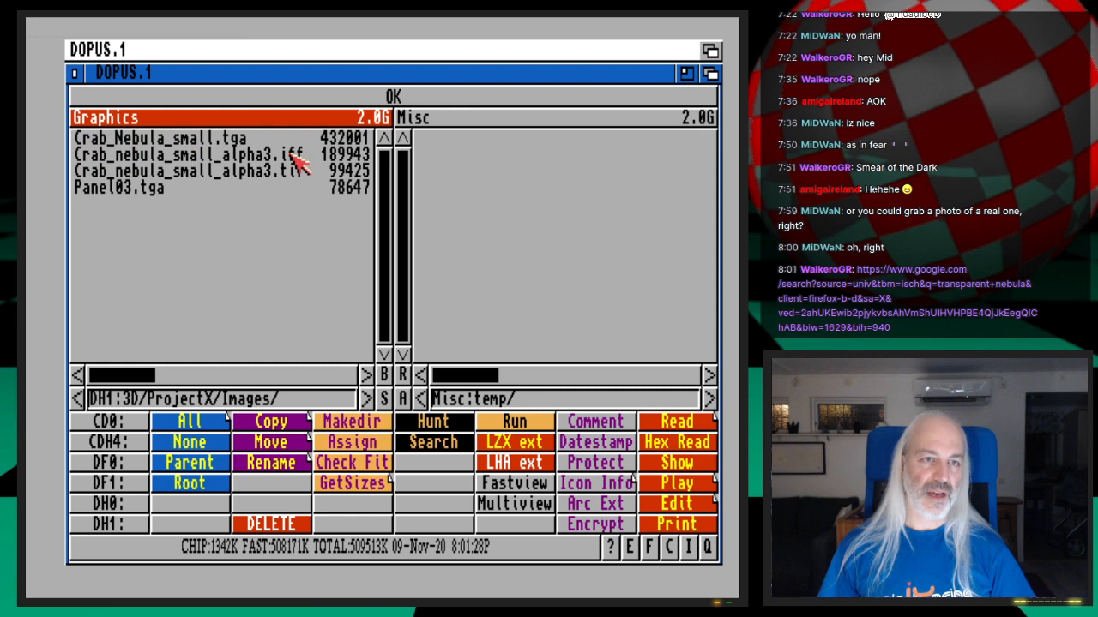
Preview Panel03.tga with Fastview and return to the ProjectX drawer
left_click(208, 190)
left_click(513, 483)
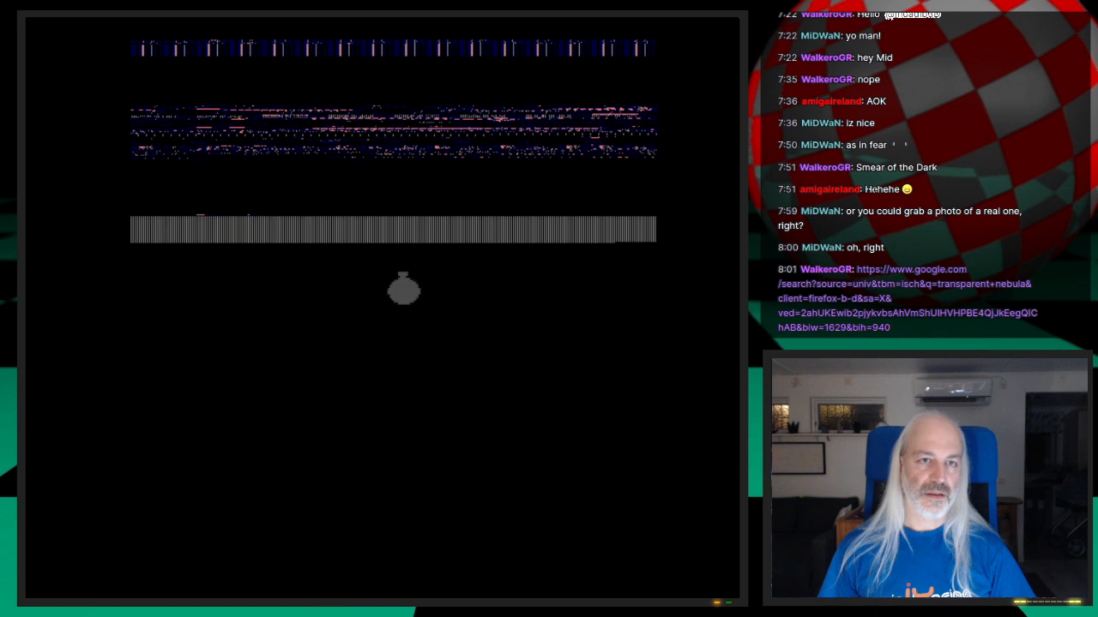
left_click(400, 273)
left_click(67, 248)
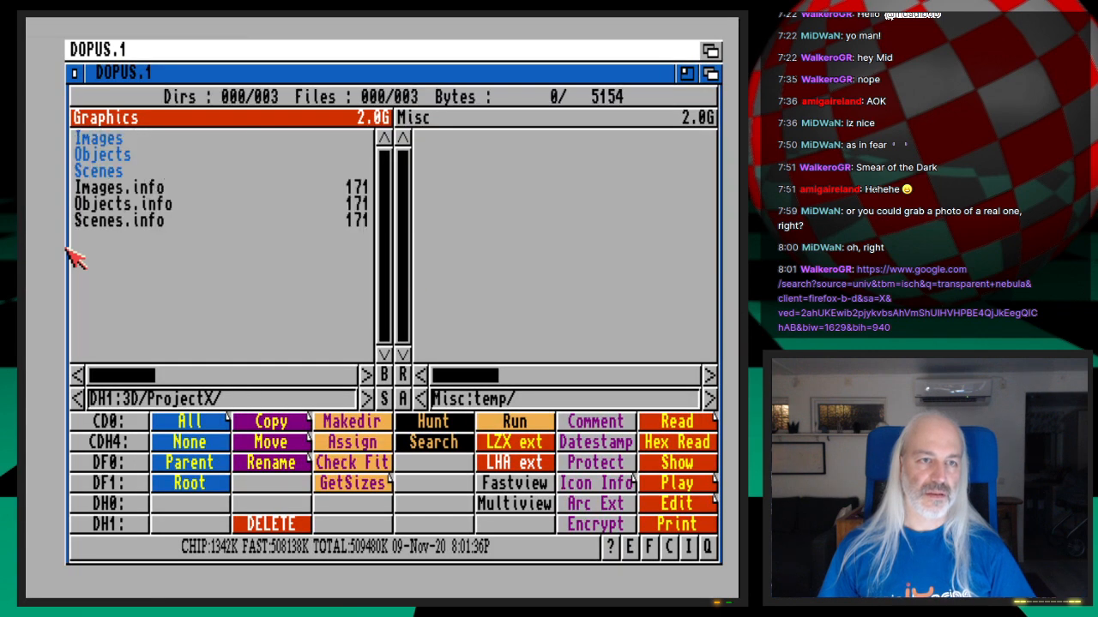
Look through ProjectX's Objects drawer and its Scenes drawer for existing nebula files
double_click(134, 154)
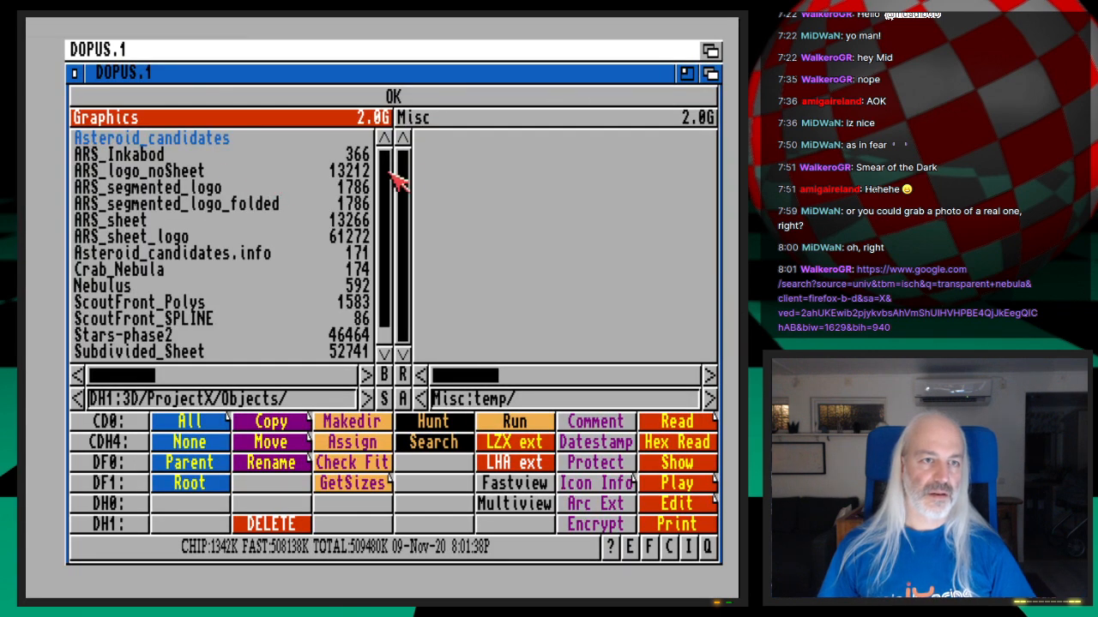
left_click_drag(387, 165, 386, 223)
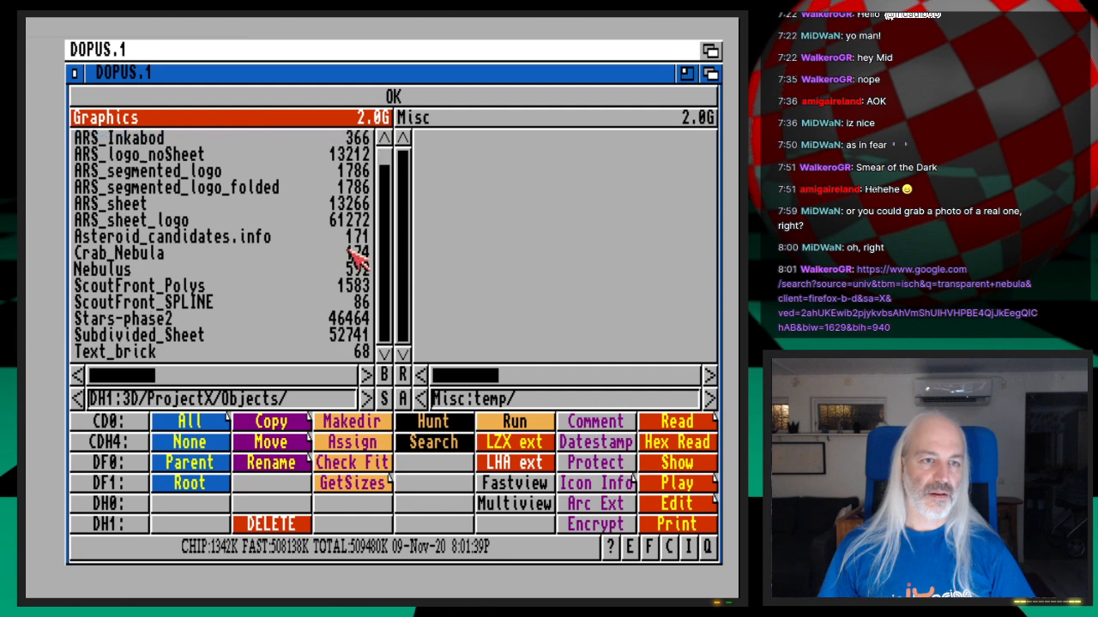
left_click(67, 252)
left_click(135, 140)
double_click(120, 171)
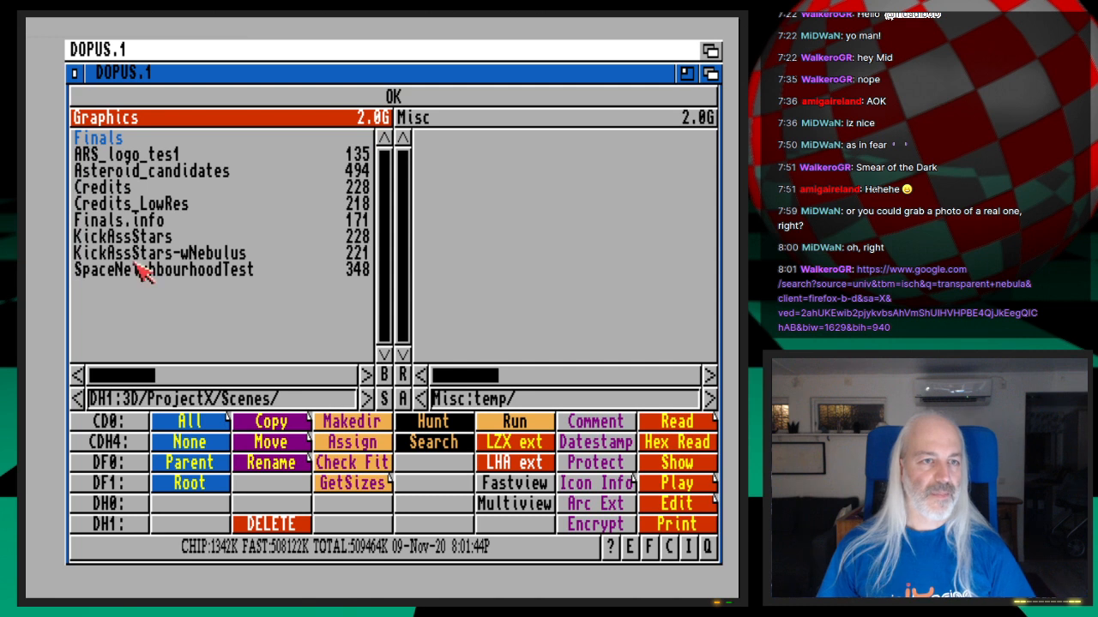
Return to ProjectX's Objects drawer and inspect the Nebulus object file
left_click(68, 257)
left_click(135, 158)
double_click(137, 159)
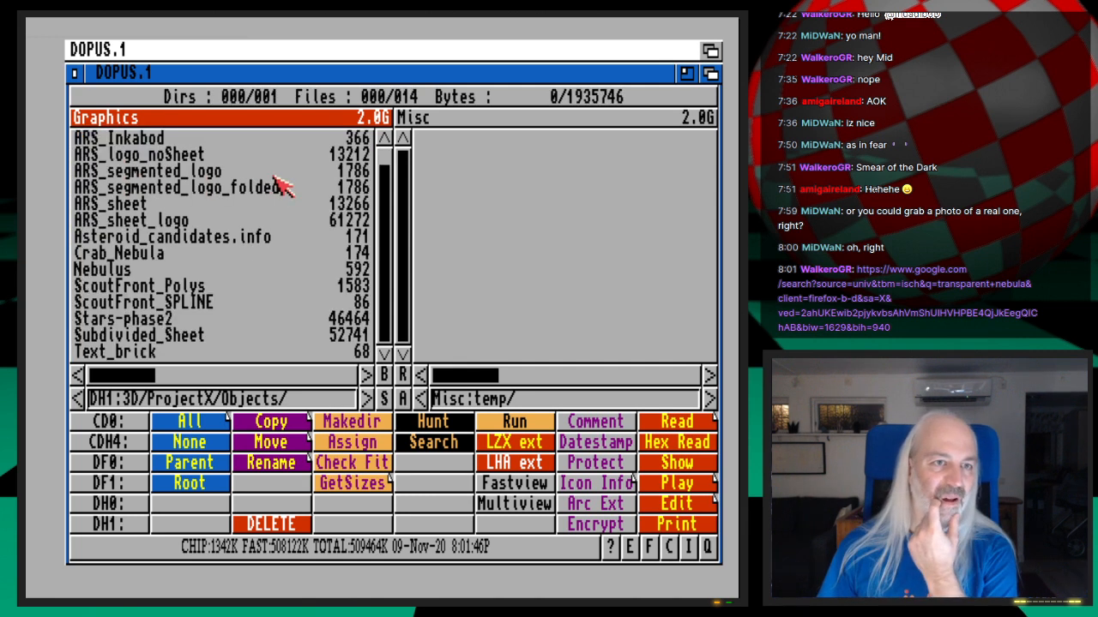
double_click(199, 271)
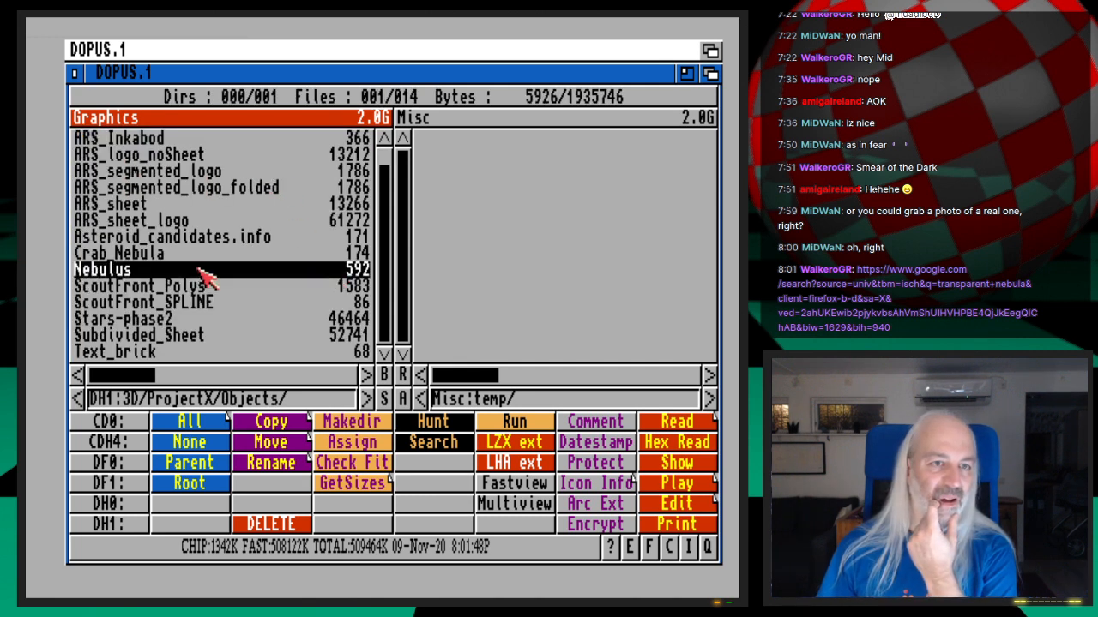
key("Escape")
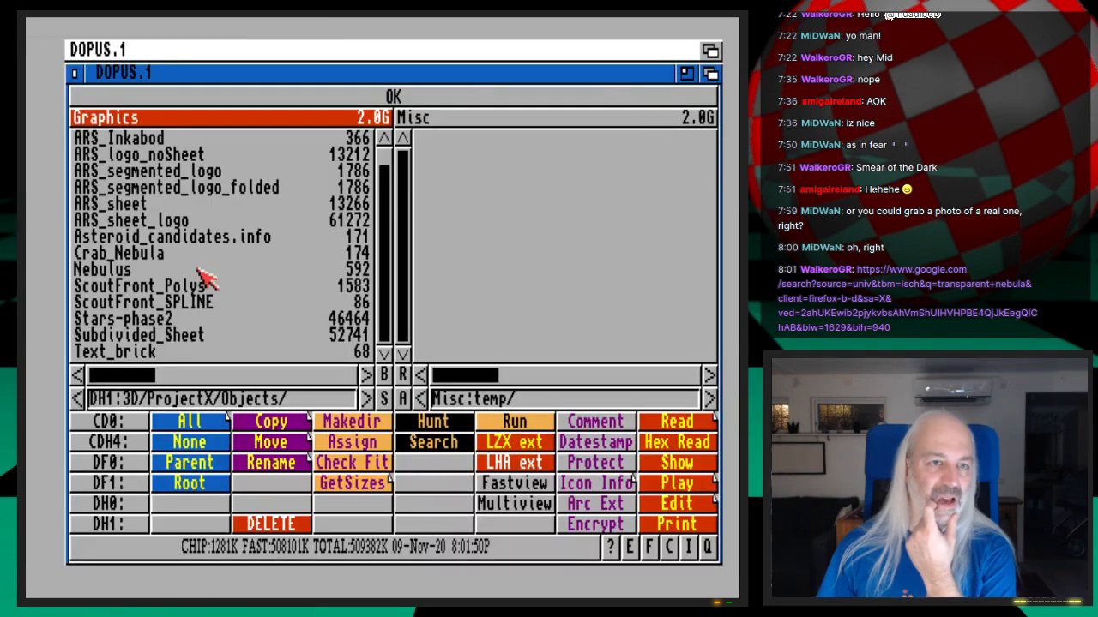
Switch back to LightWave, keep the Nebula surface's color texture and close the surface settings
key("super+m")
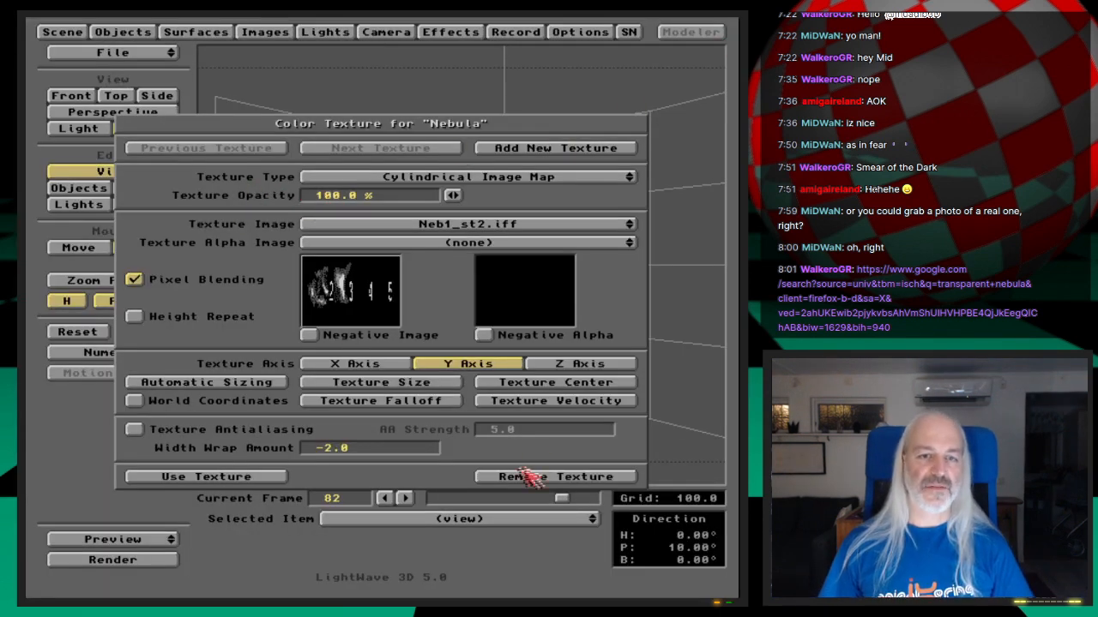
left_click(217, 477)
left_click(347, 483)
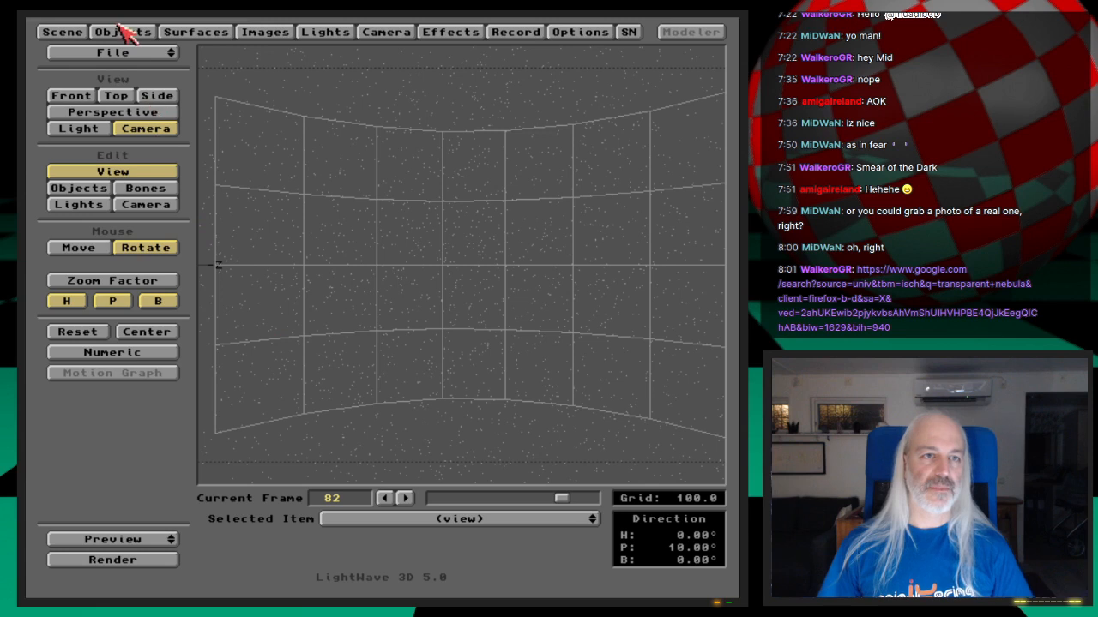
Load the Nebulus object from 3D:ProjectX/Objects into the scene
left_click(120, 32)
left_click(230, 151)
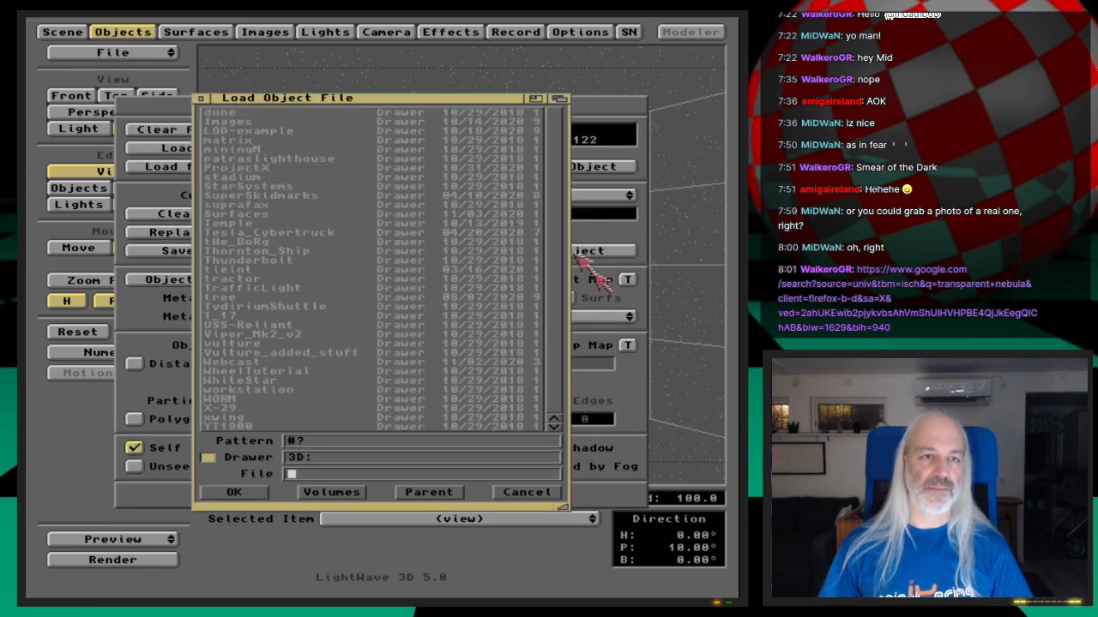
left_click_drag(559, 131, 571, 233)
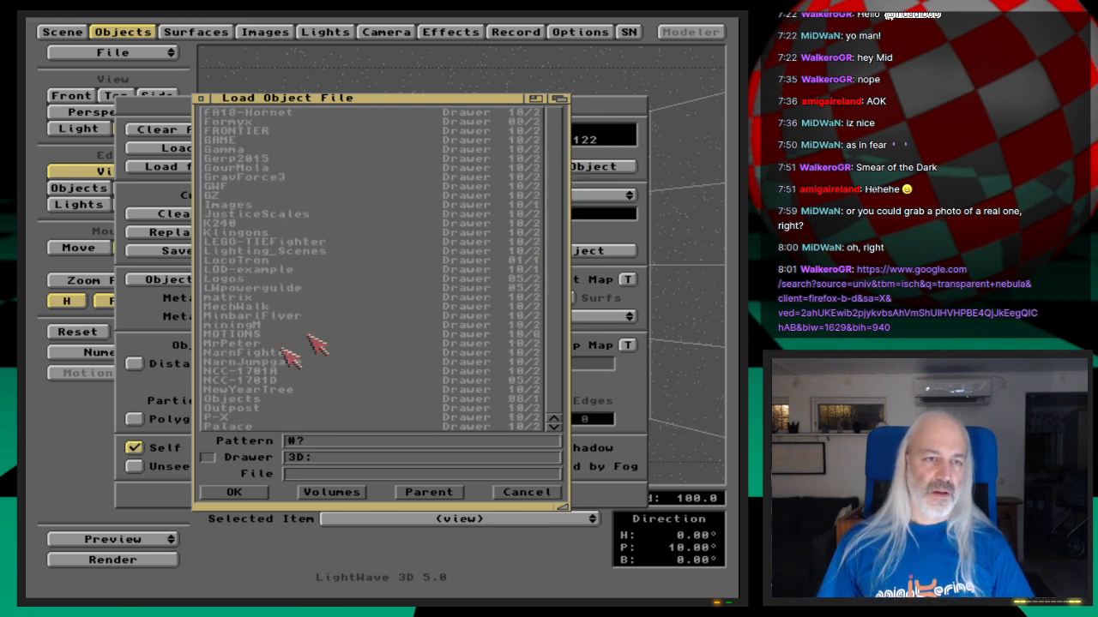
scroll(289, 400, "down", 6)
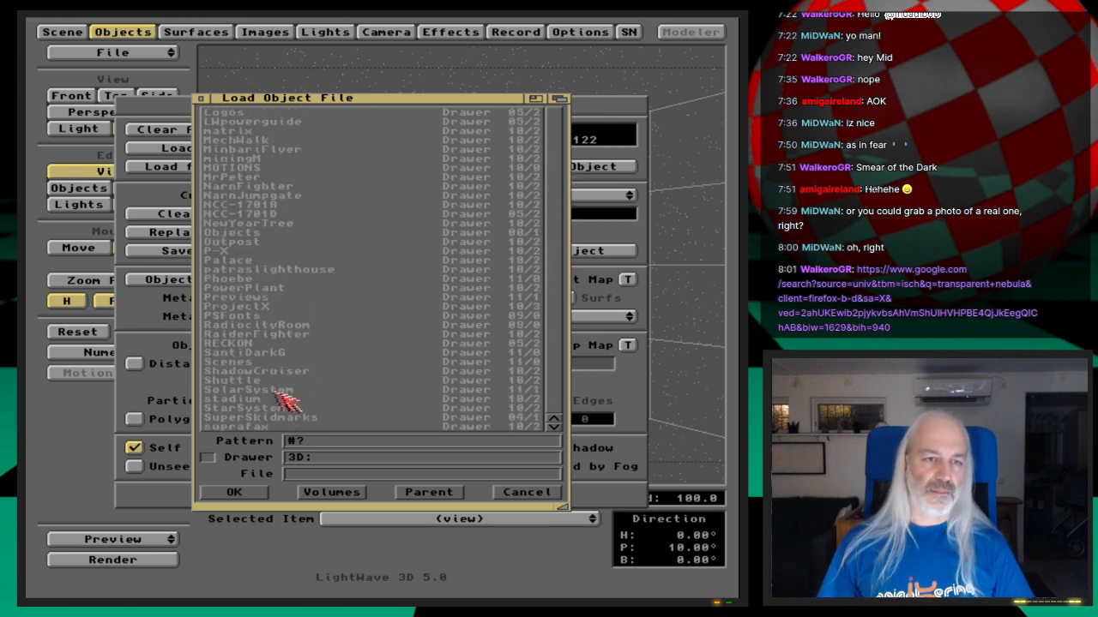
left_click(241, 307)
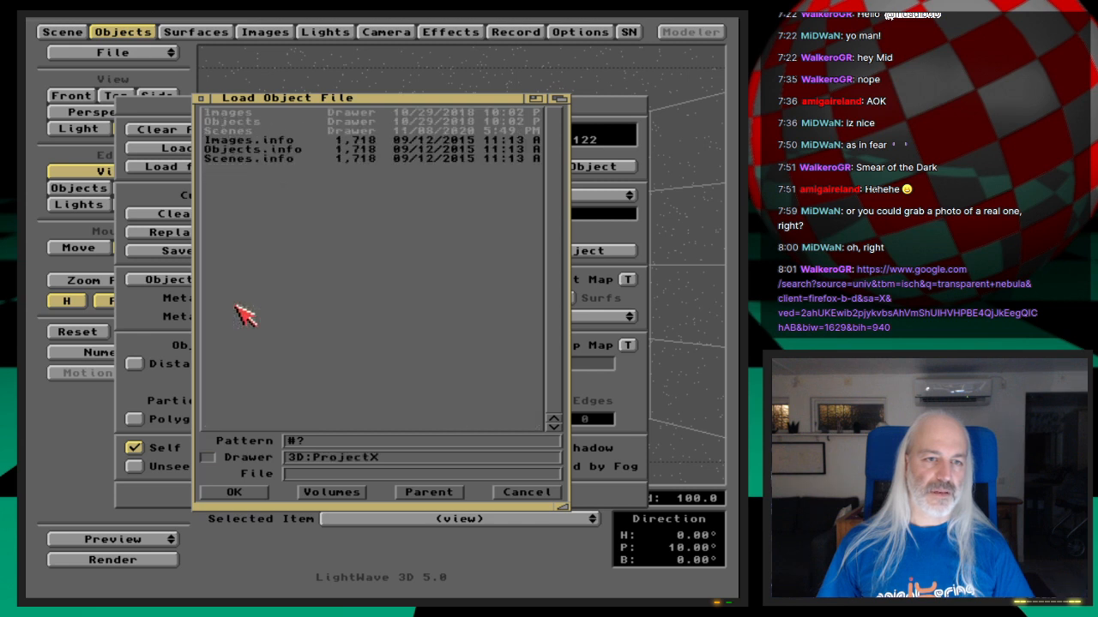
left_click(247, 123)
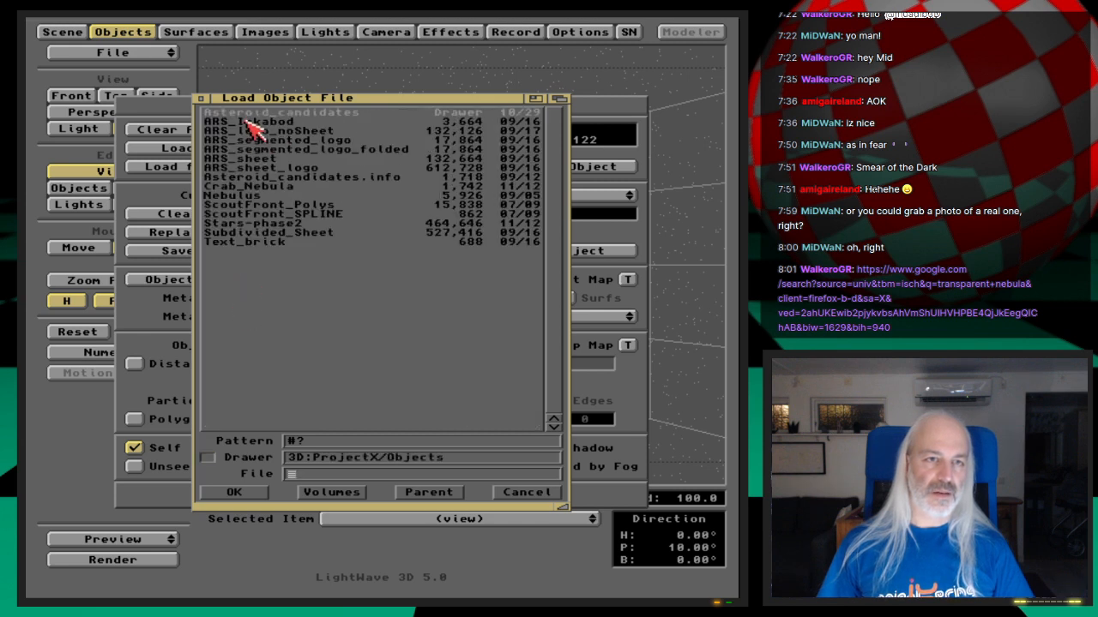
double_click(252, 196)
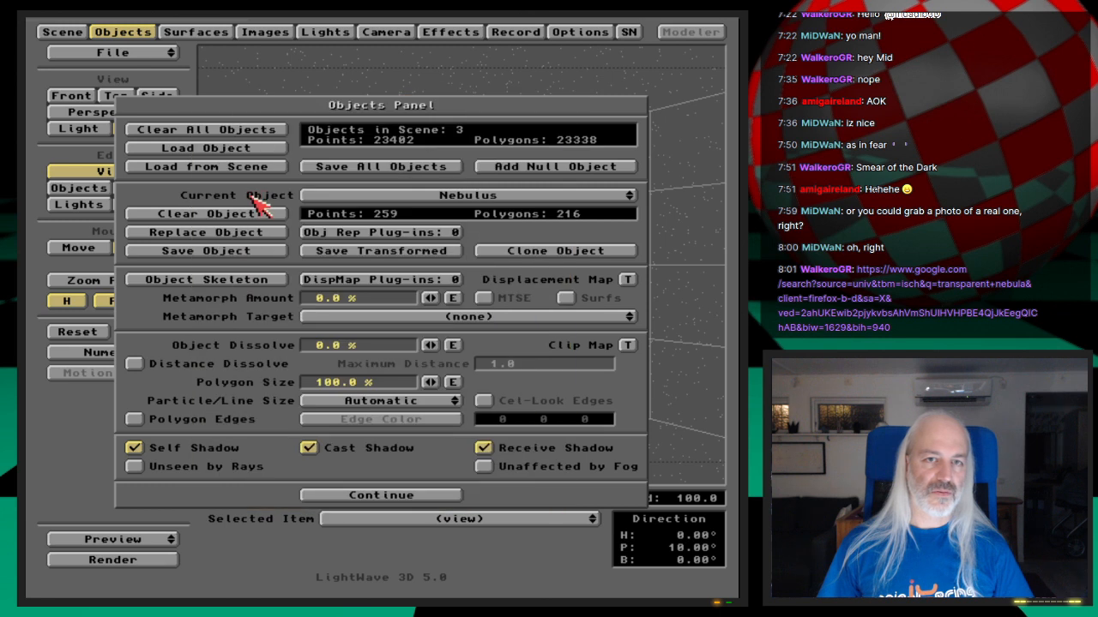
left_click(120, 34)
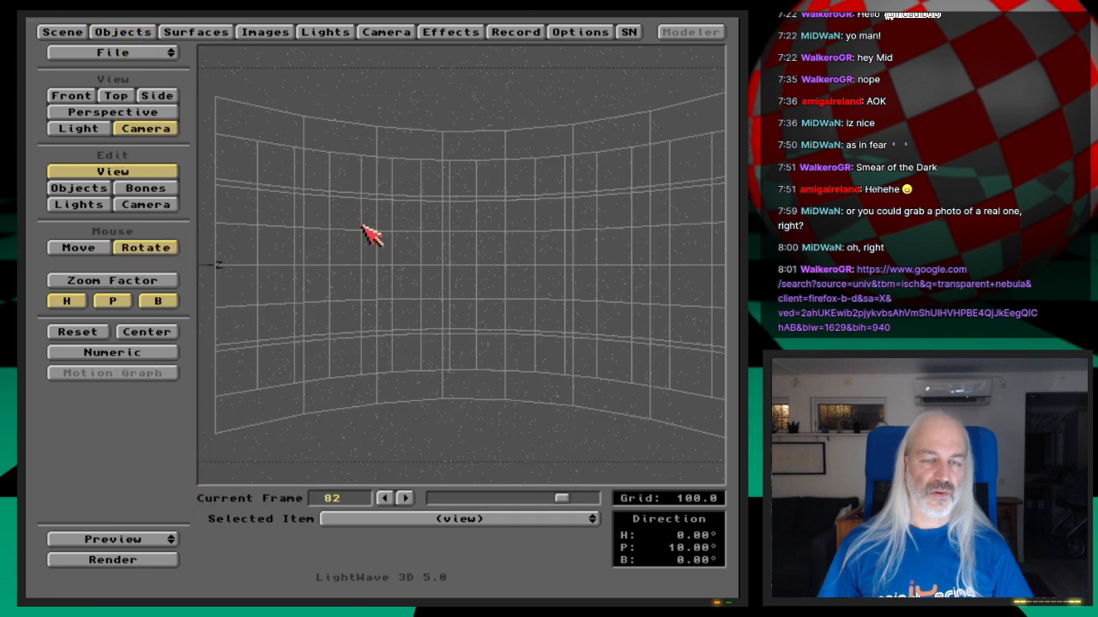
Save all objects in the scene
left_click(123, 32)
left_click(419, 167)
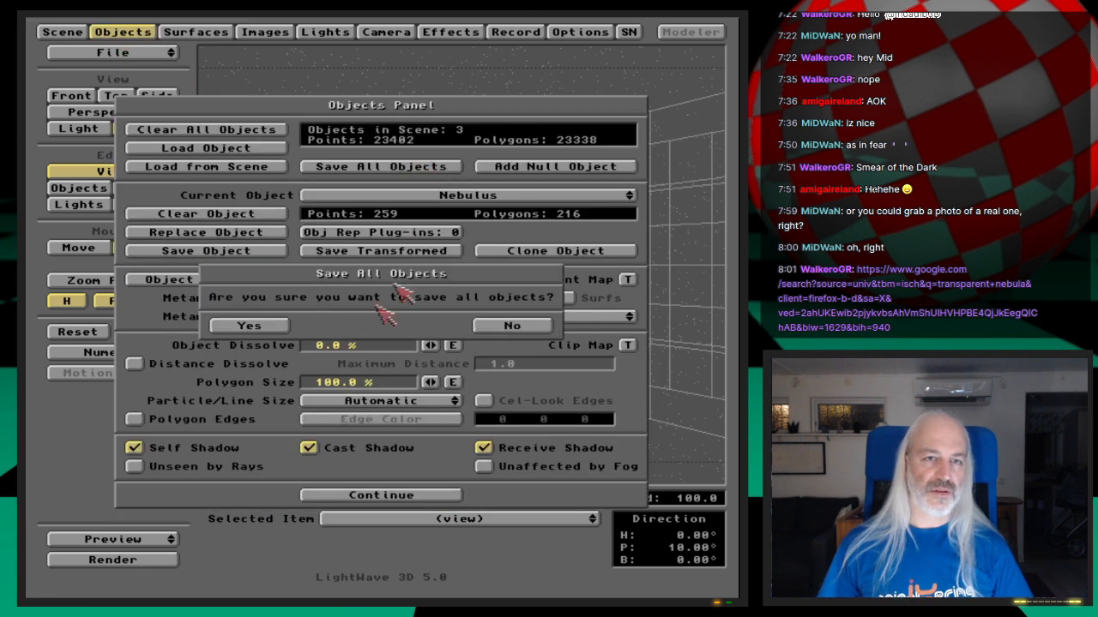
left_click(251, 325)
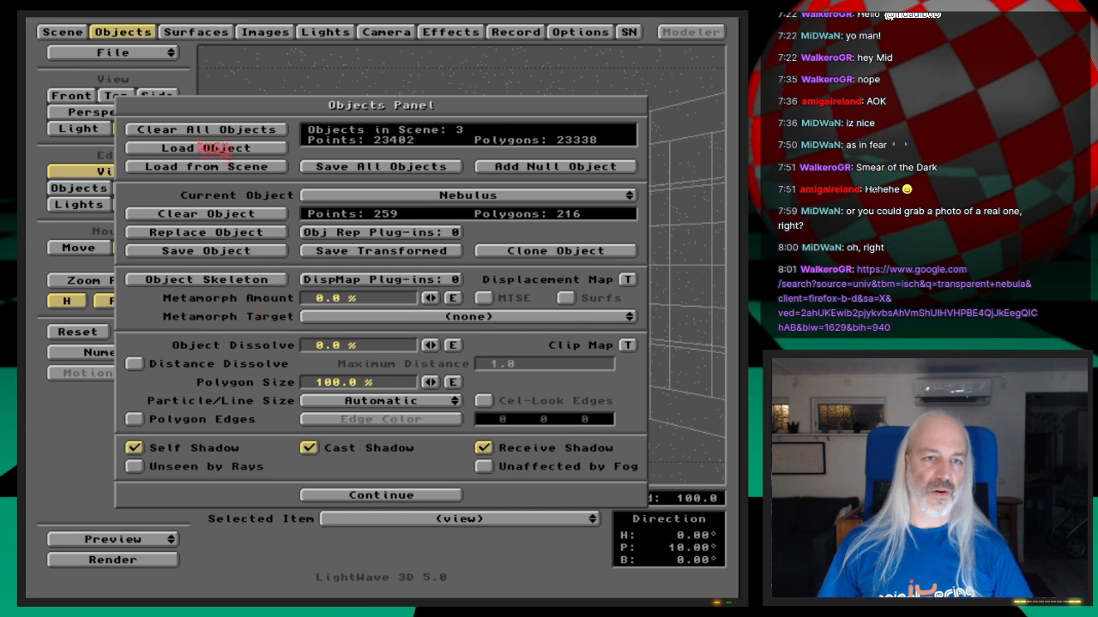
Clear the Nebula object from the scene and render frame 82 with only Nebulus and the stars
left_click(487, 200)
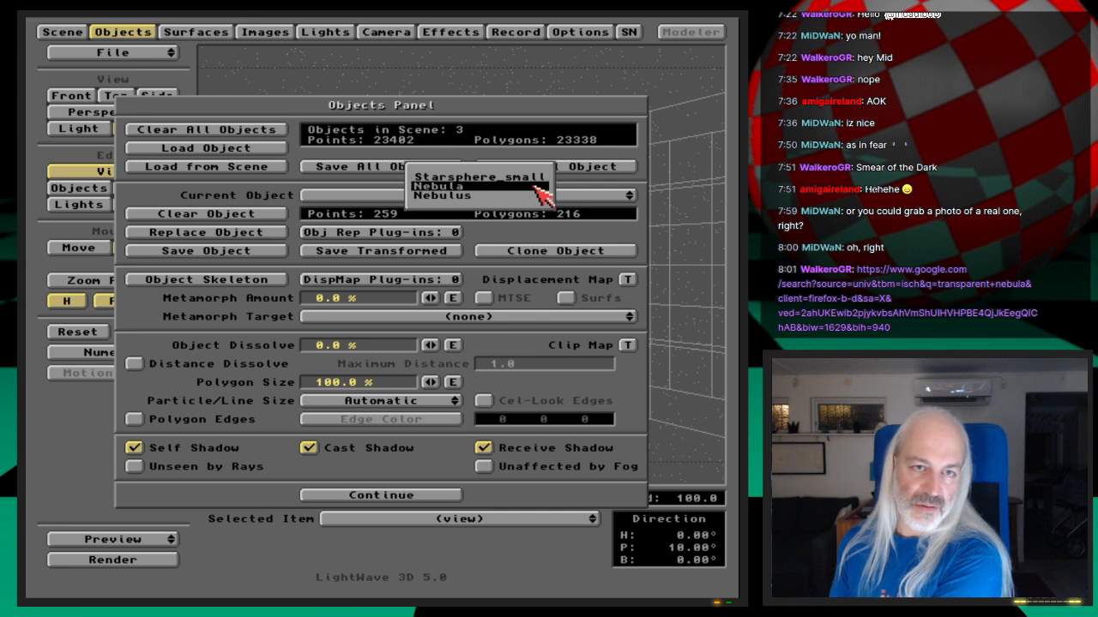
left_click(535, 185)
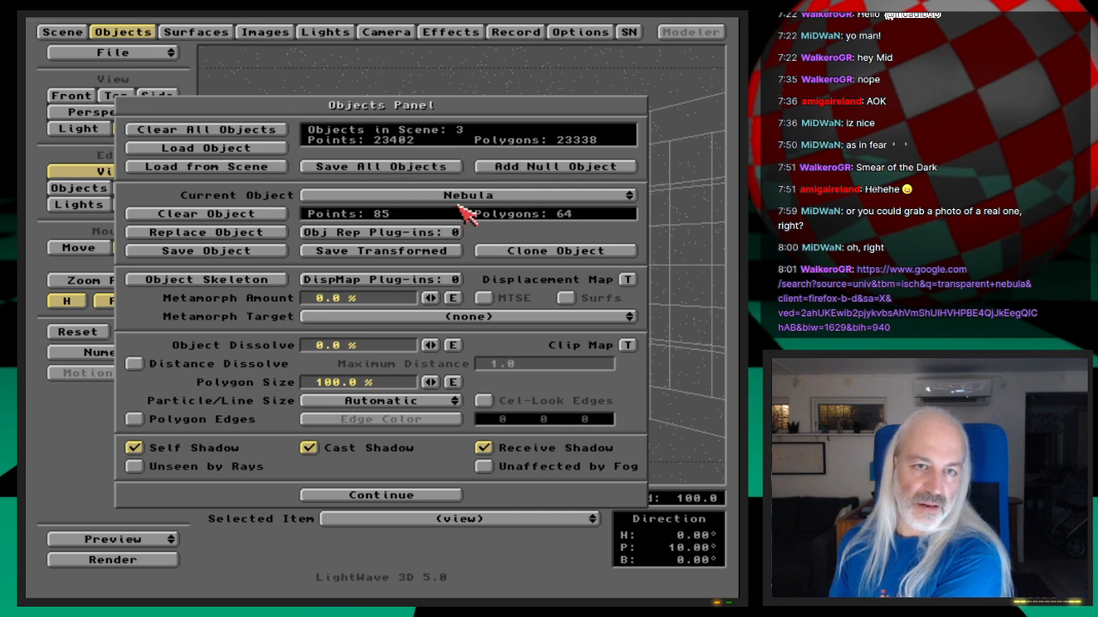
left_click(280, 215)
left_click(298, 326)
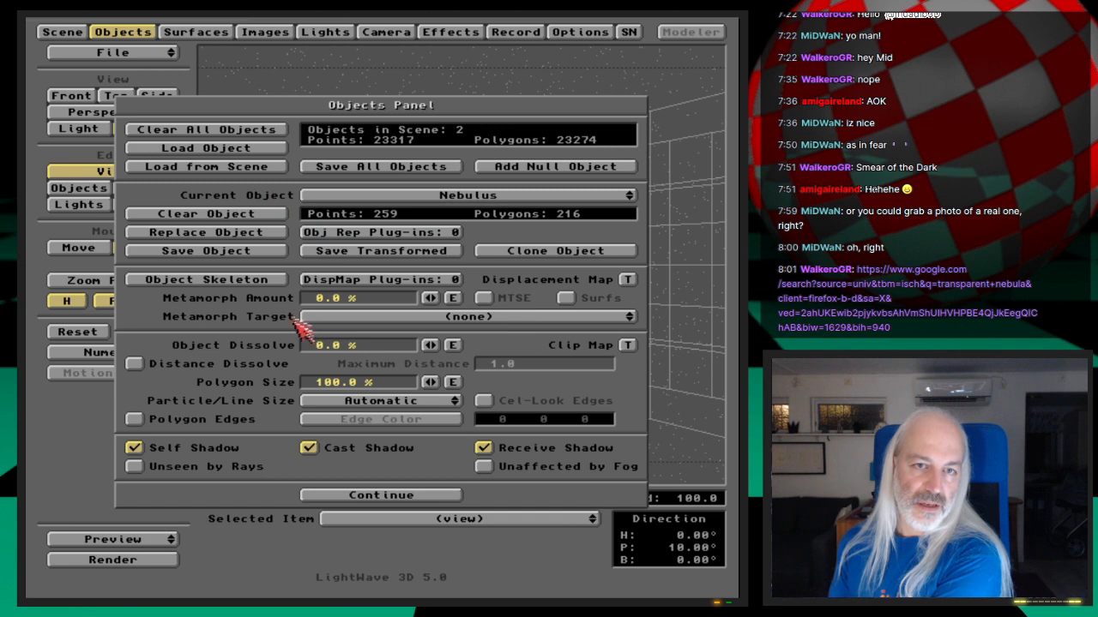
left_click(120, 34)
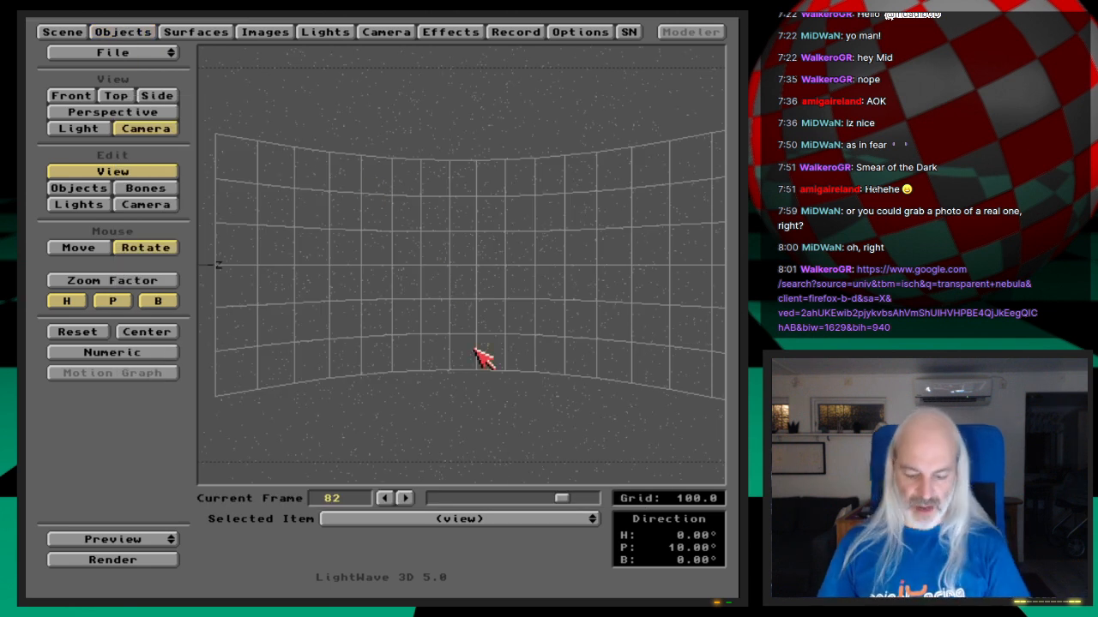
key("F9")
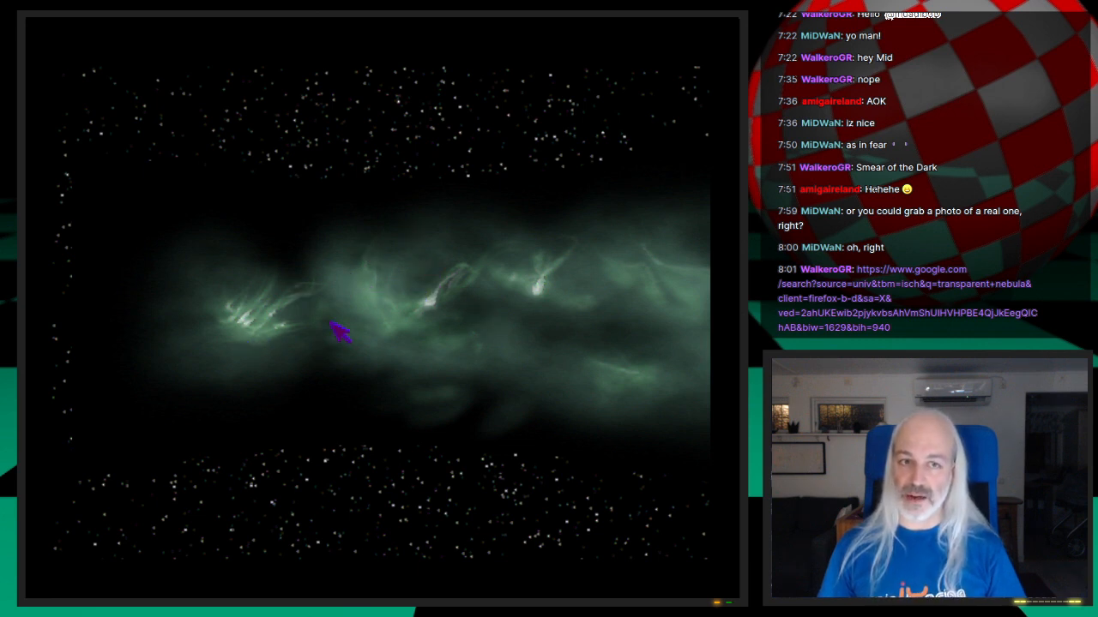
left_click(598, 336)
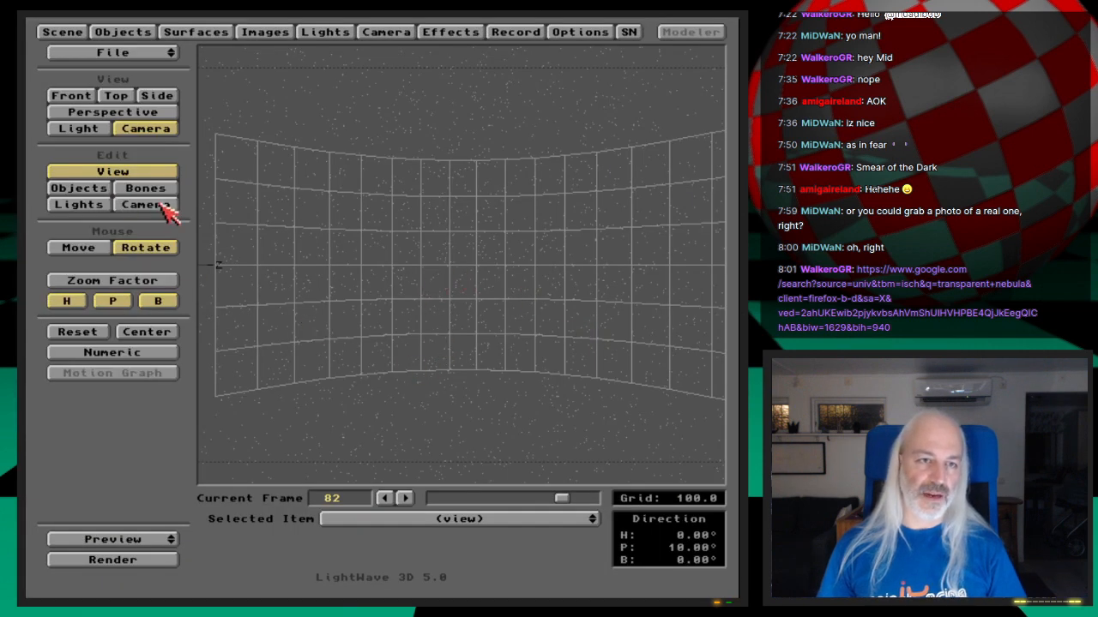
Stretch the Nebulus object to a scale of about X 0.68 and Z 0.89 and key it at frame 82
left_click(88, 187)
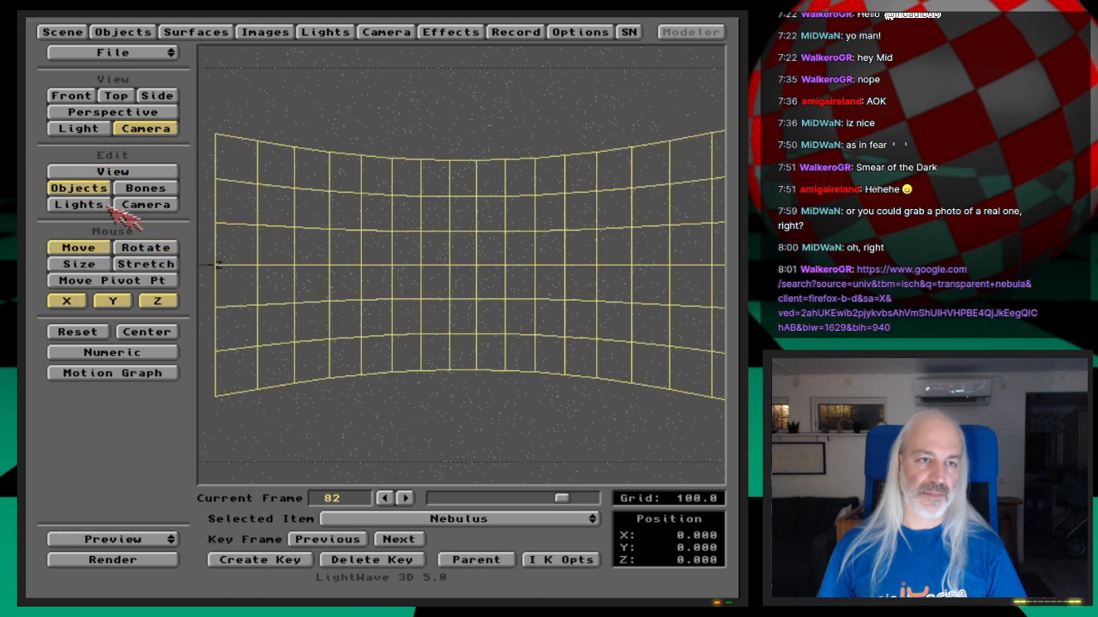
left_click(100, 262)
left_click_drag(429, 369, 523, 378)
key("Right")
key("Left")
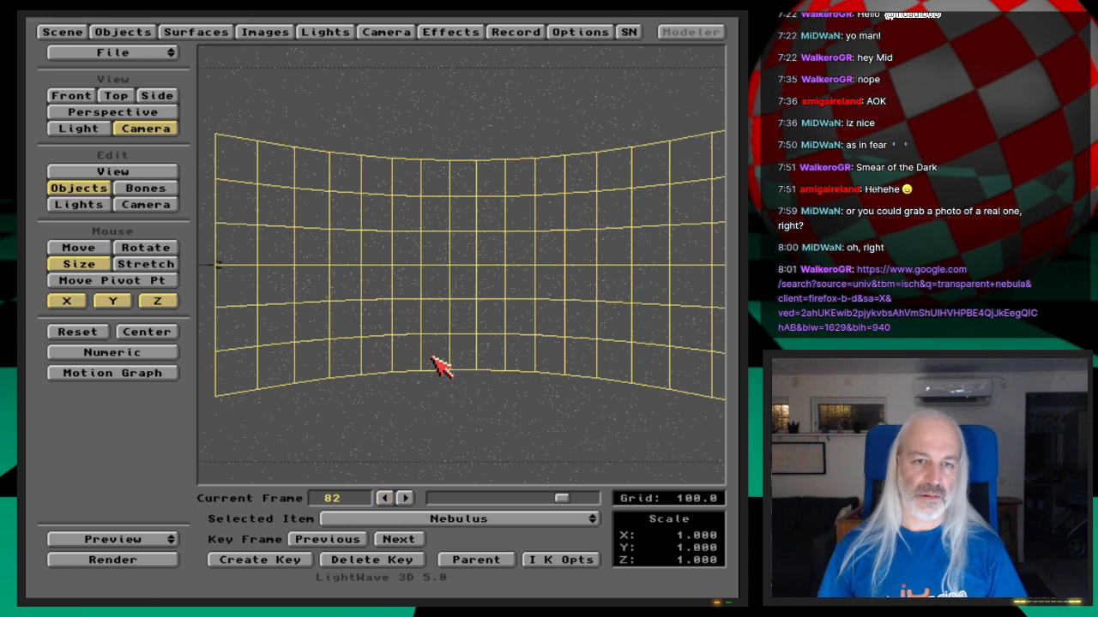
left_click(162, 265)
mouse_move(362, 289)
left_mouse_down()
mouse_move(506, 289)
mouse_move(330, 295)
mouse_move(357, 283)
left_mouse_up()
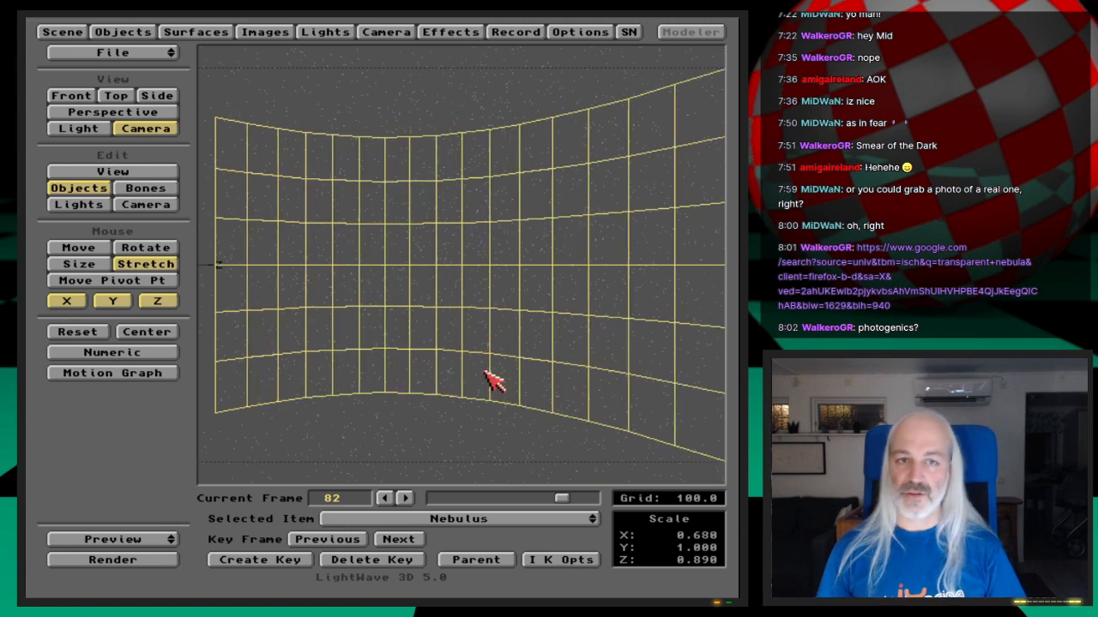
key("Return")
key("Return")
Render frame 82 to check the stretched Nebulus object
key("F9")
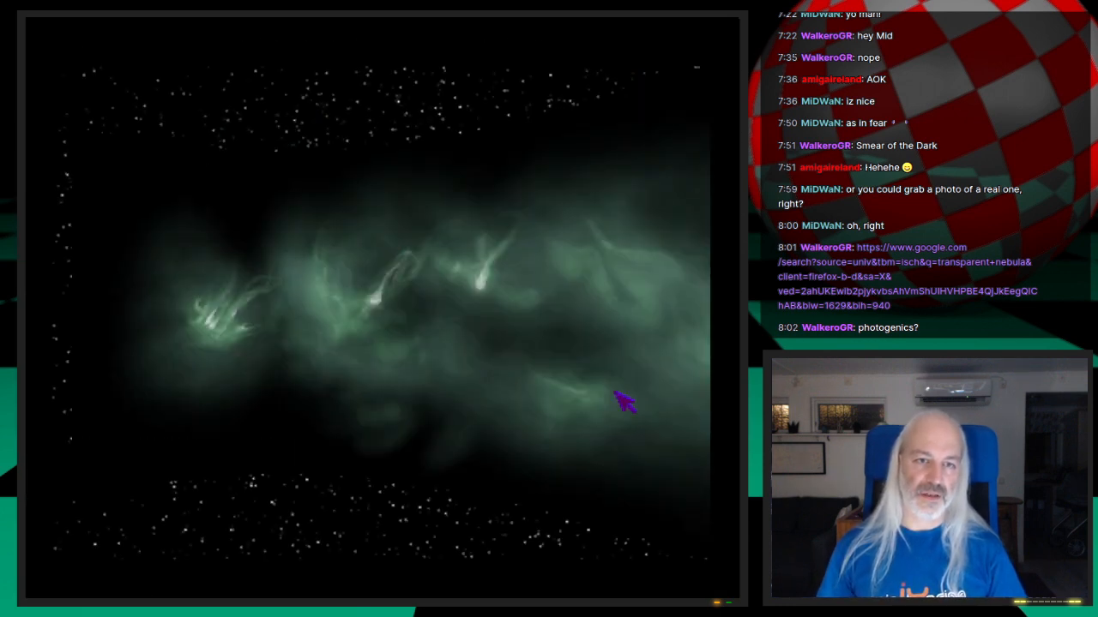
left_click(624, 402)
key("Escape")
Make the Nebulus surface additive and render frame 82 to check the stars behind it
left_click(232, 33)
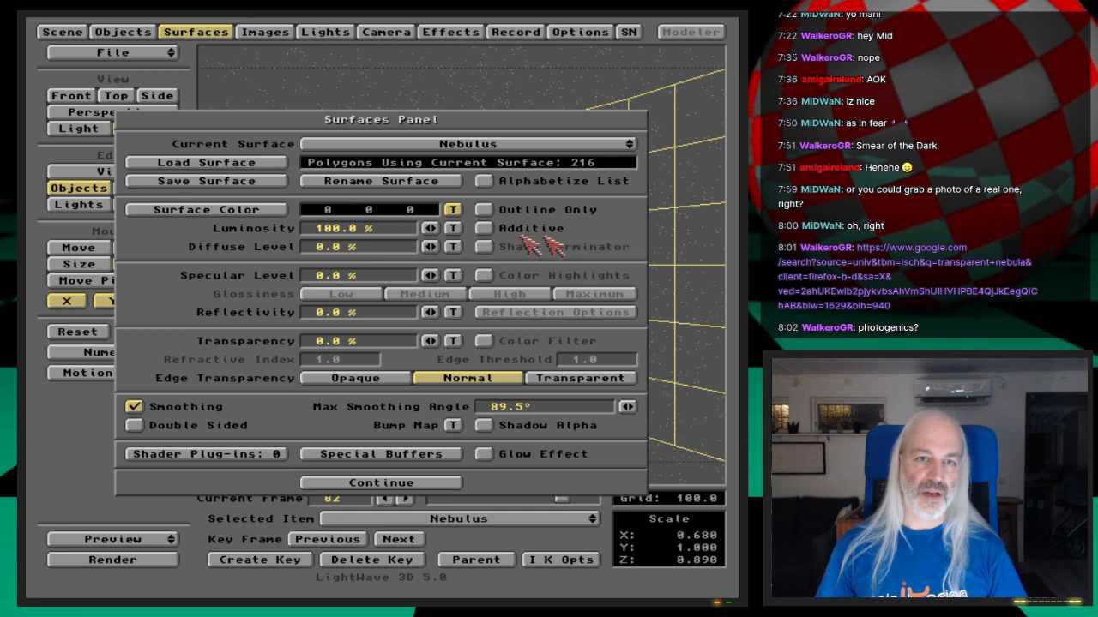
key("F9")
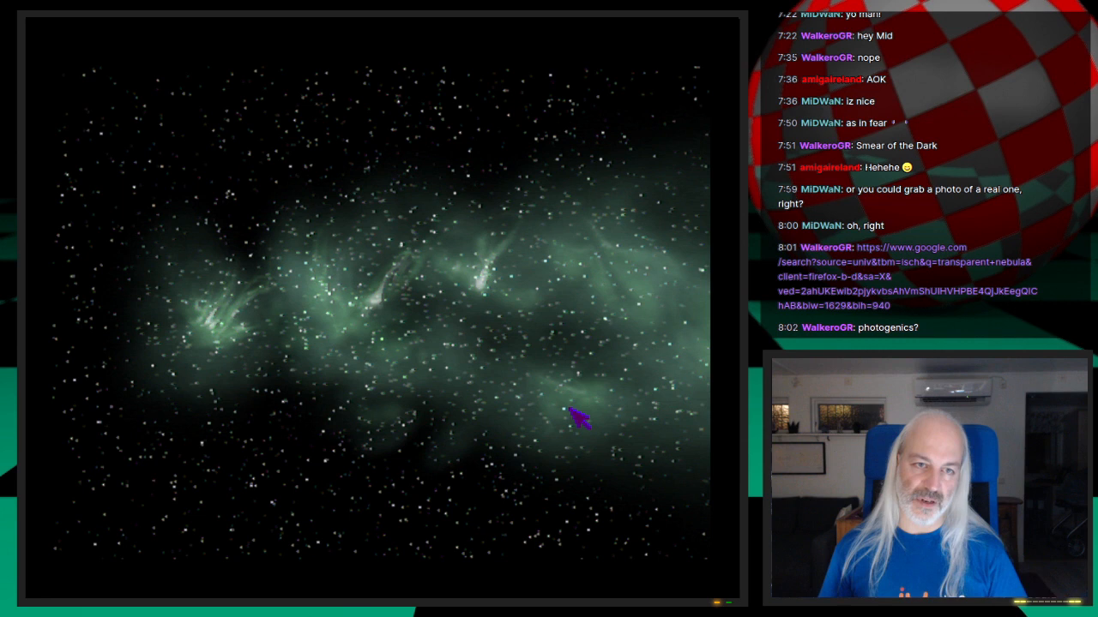
left_click(605, 297)
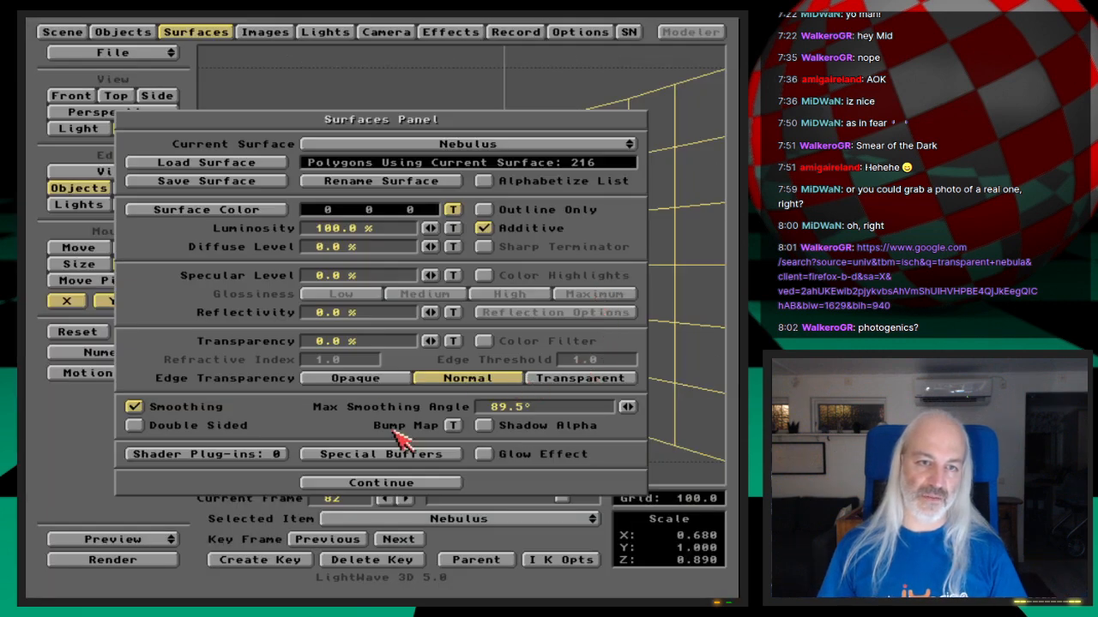
left_click(228, 32)
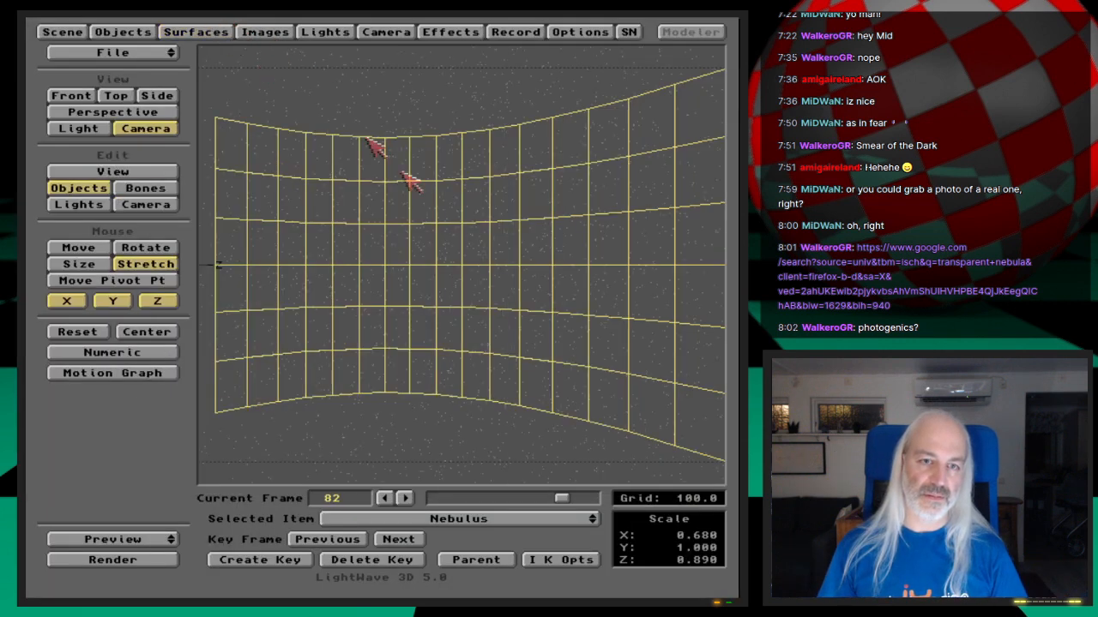
Set the Nebulus object's scale to 1.0 on X, Y and Z and create its key at frame 82
type("n")
type("0")
key("Return")
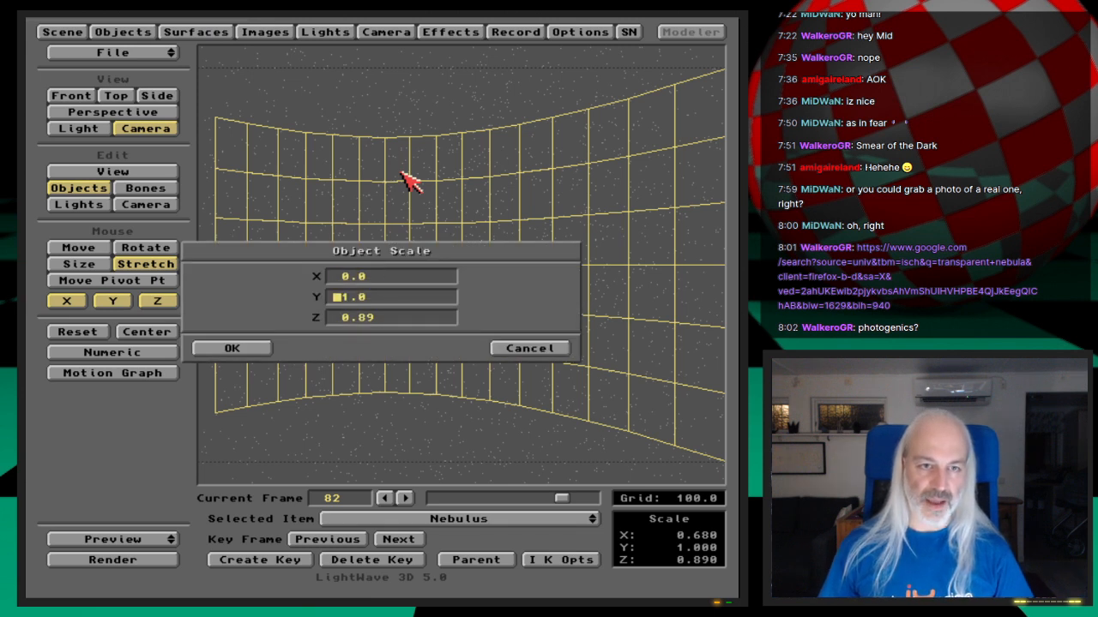
left_click(343, 276)
type("1")
key("Return")
key("Return")
type("1")
key("Return")
key("Return")
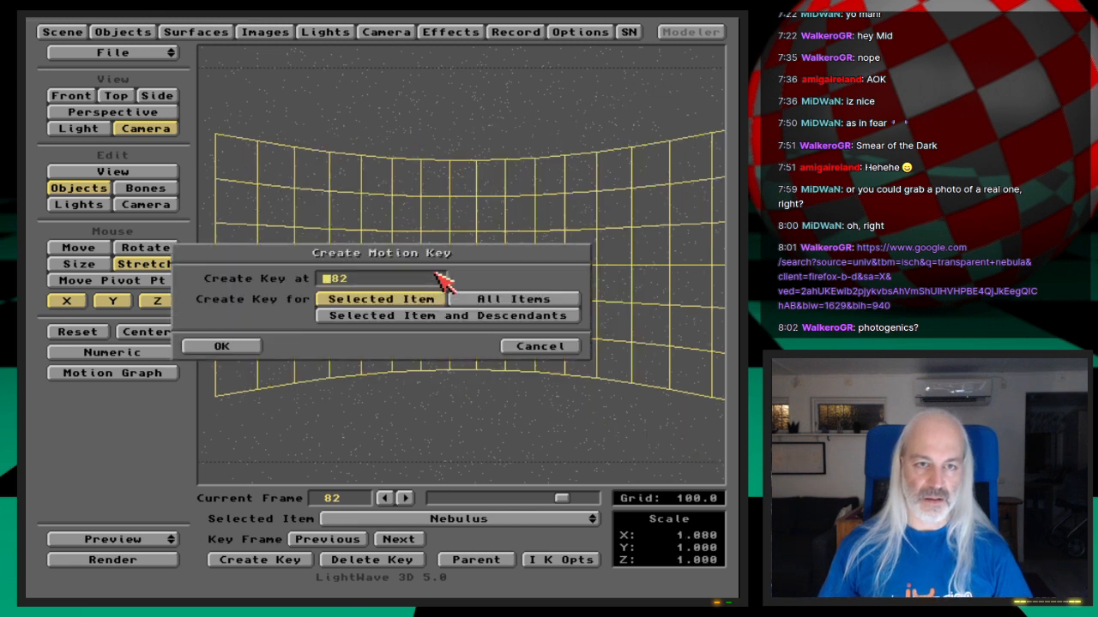
key("Return")
Render frame 82 at the restored scale and review the Nebulus surface settings
key("F9")
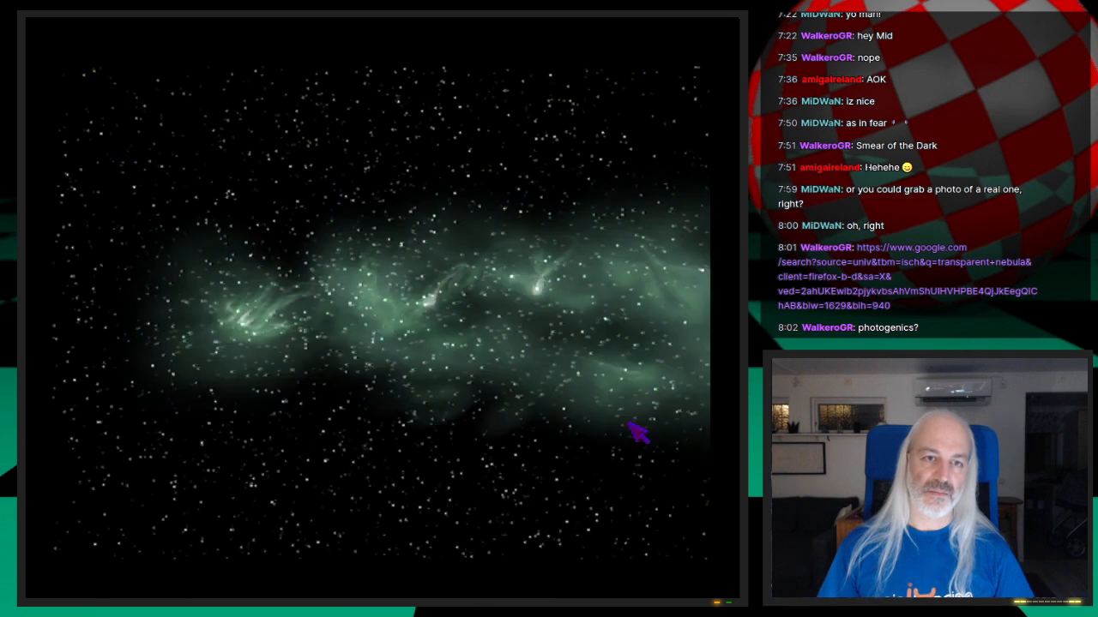
left_click(535, 517)
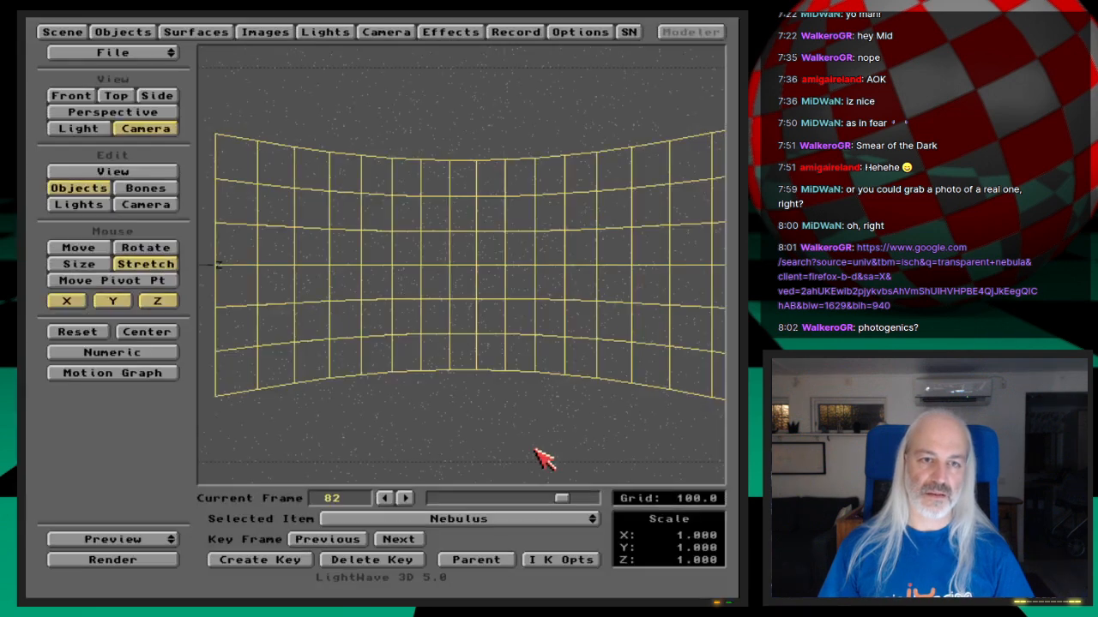
left_click(219, 32)
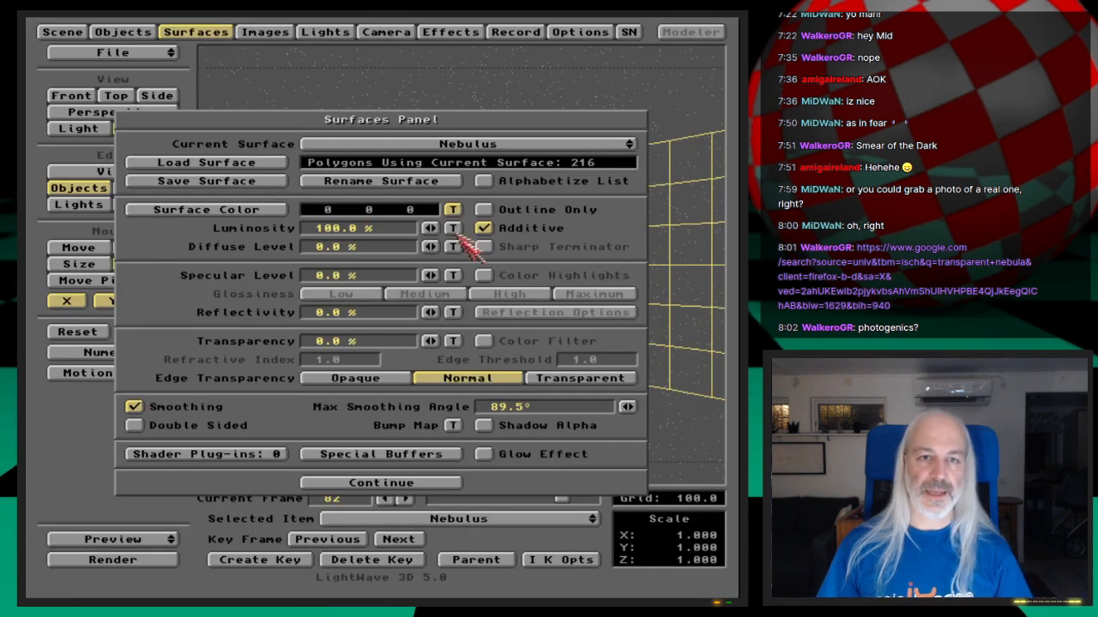
left_click(220, 33)
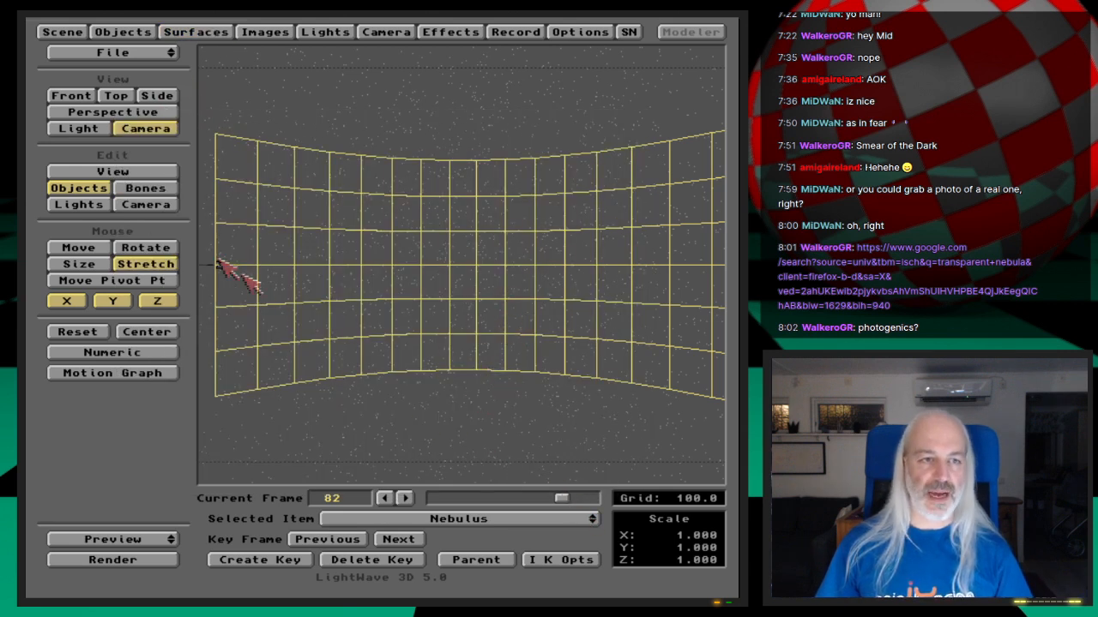
Render frame 42 to examine another part of the nebula, and return to frame 82
left_click_drag(562, 500, 497, 506)
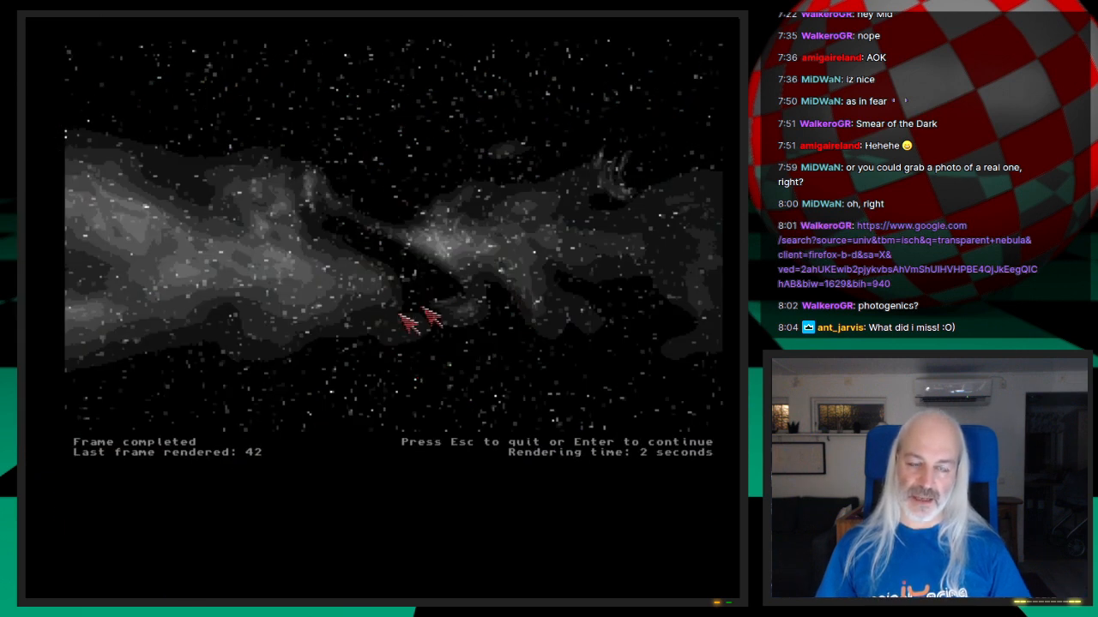
key("Escape")
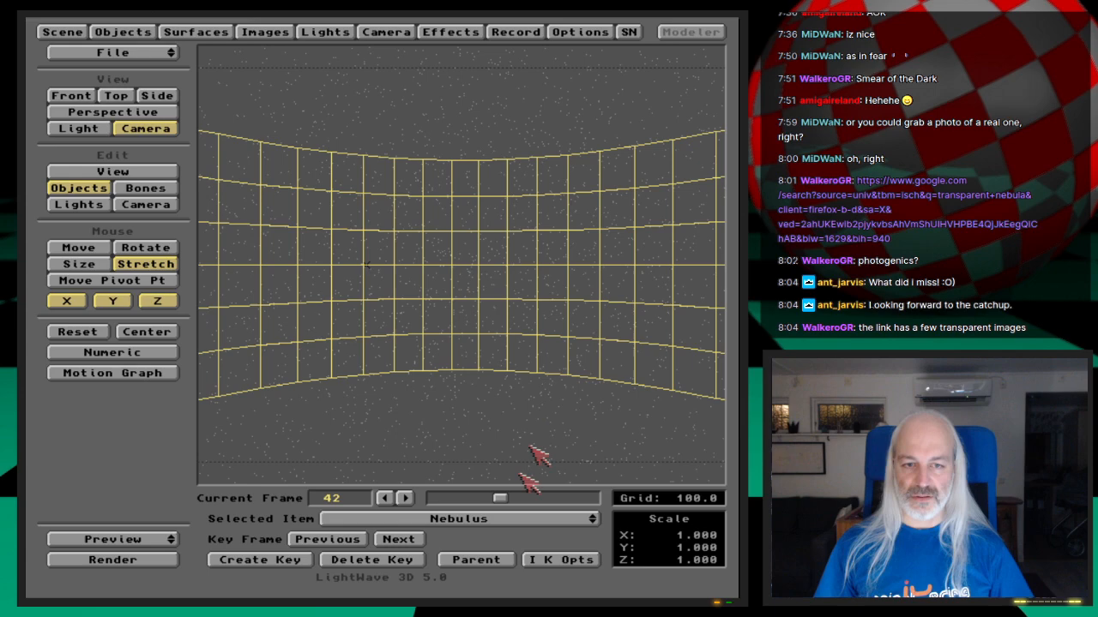
left_click_drag(497, 499, 564, 497)
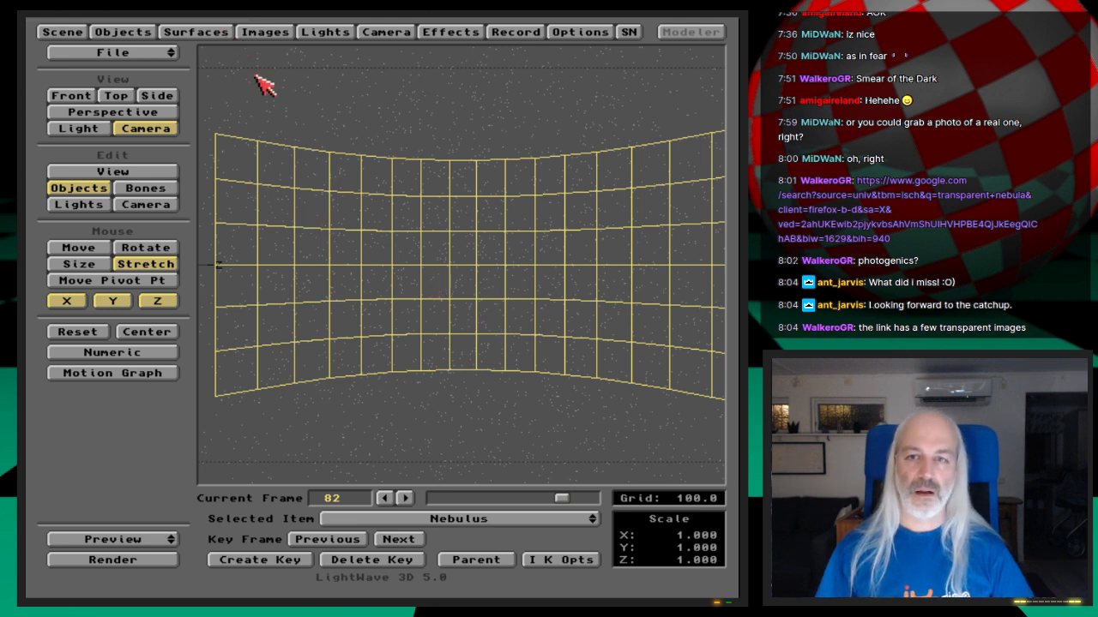
Quit LightWave and switch to the Brilliance paint program
left_click_drag(167, 53, 168, 90)
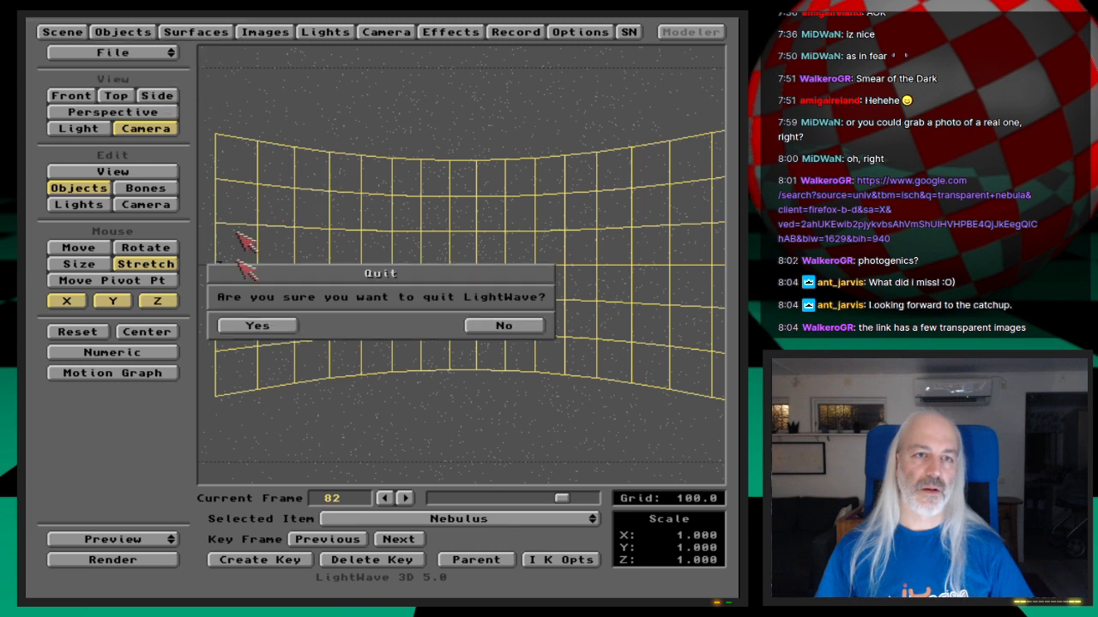
left_click(277, 331)
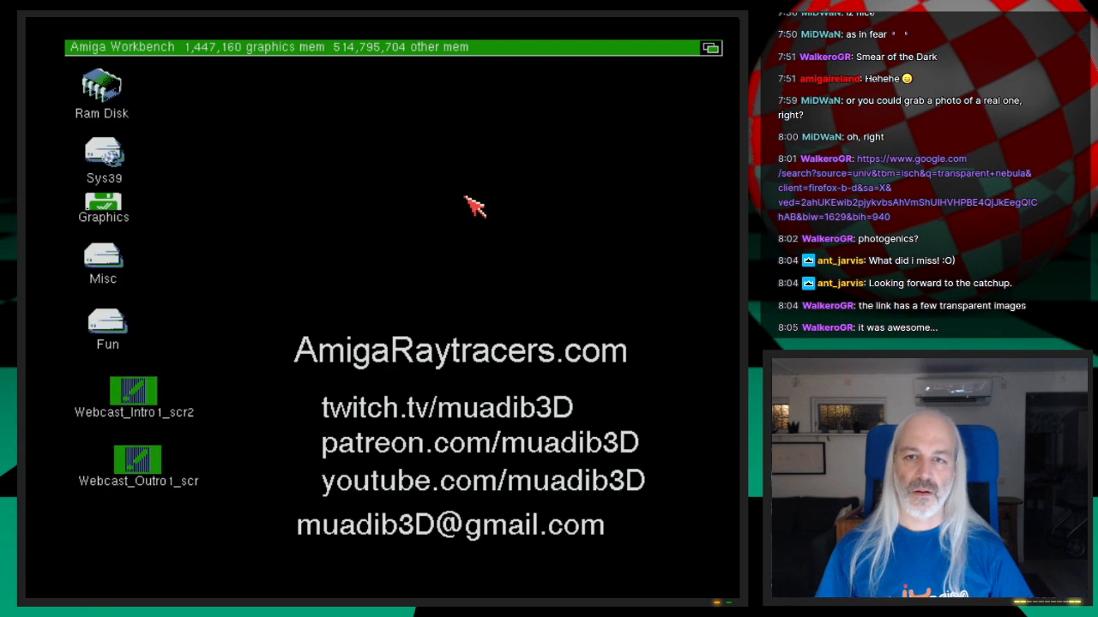
right_click_drag(429, 78, 464, 95)
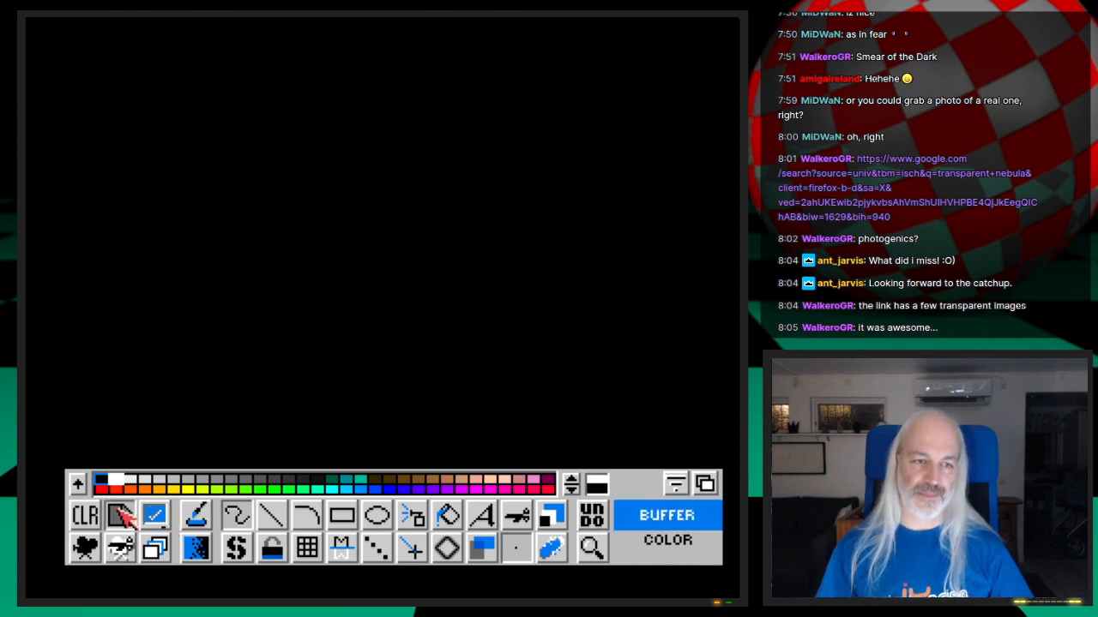
Load the picture Neb1_st2.iff from Graphics:3D/Webcast/Ep.23/Images
left_click(122, 516)
left_click(127, 487)
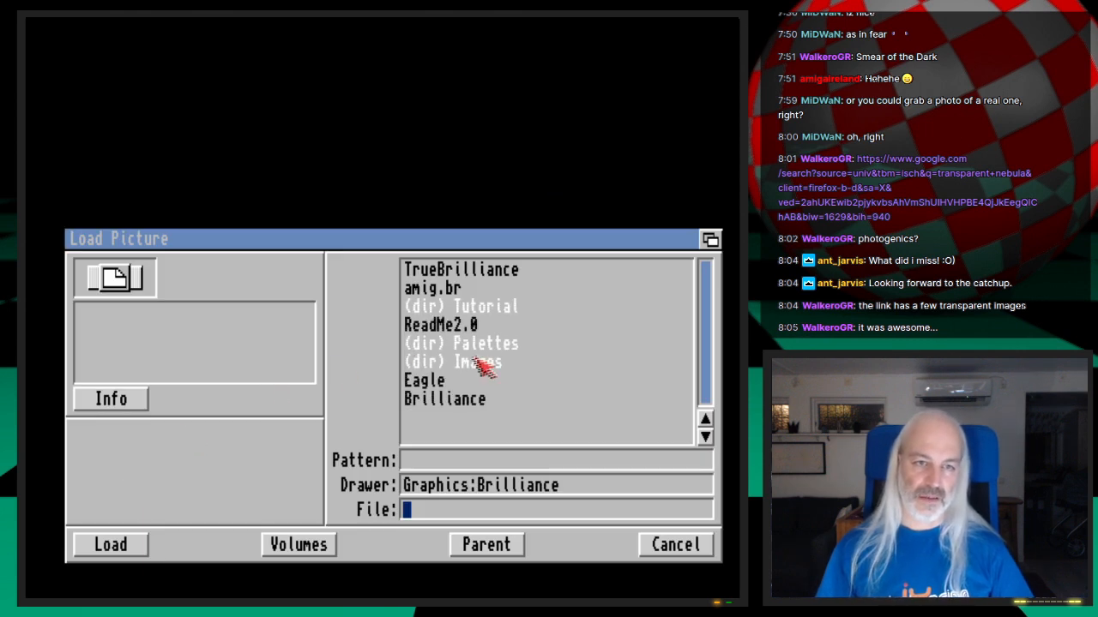
left_click(316, 549)
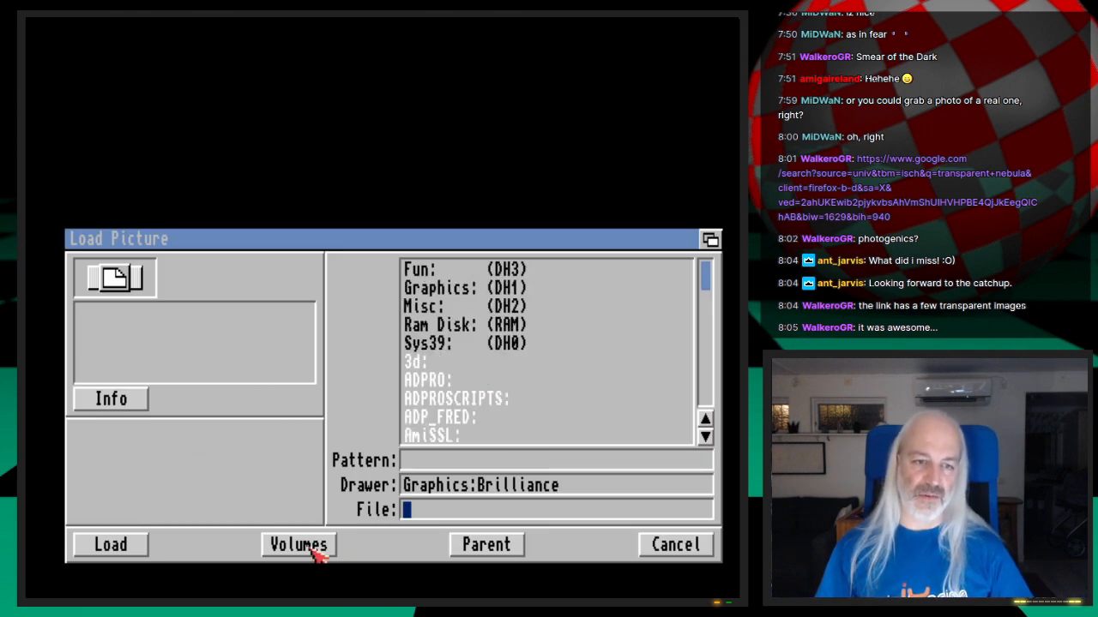
left_click(420, 364)
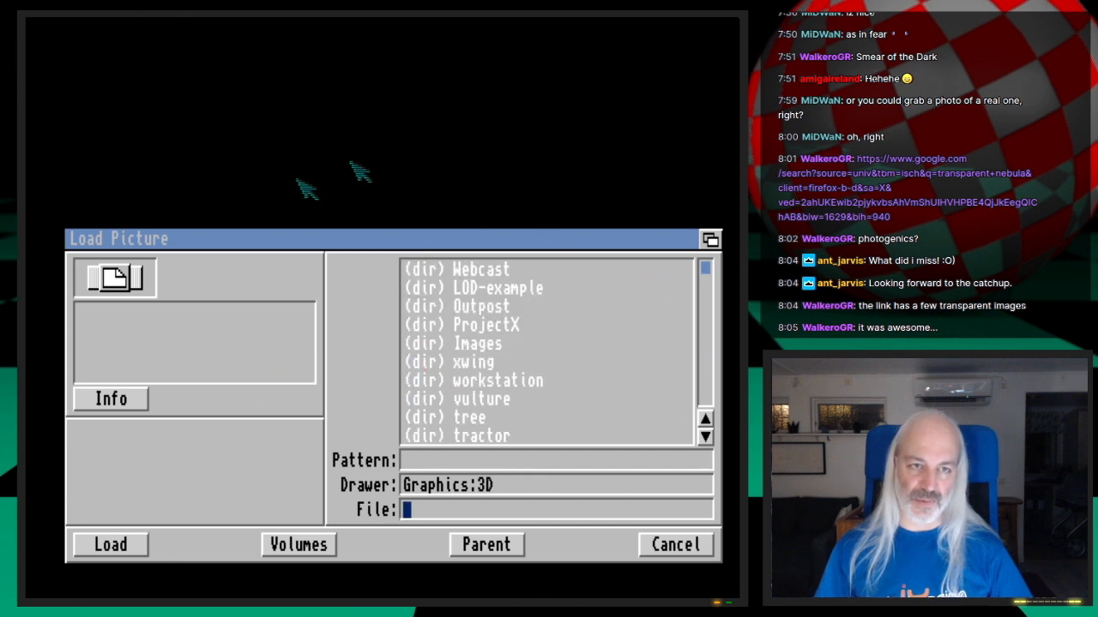
left_click(532, 269)
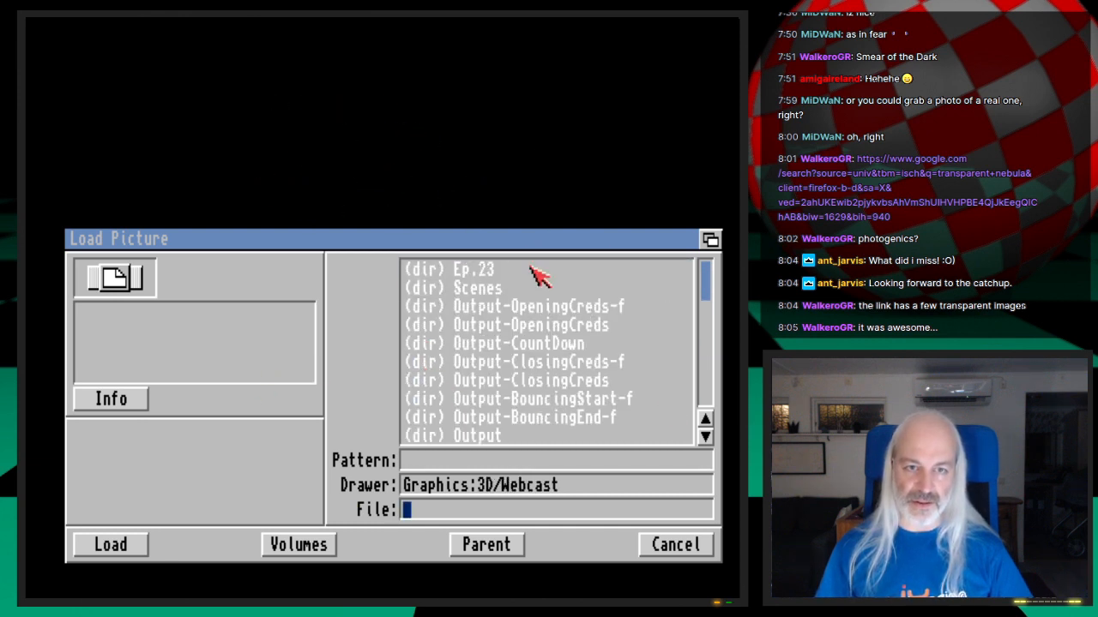
left_click(511, 271)
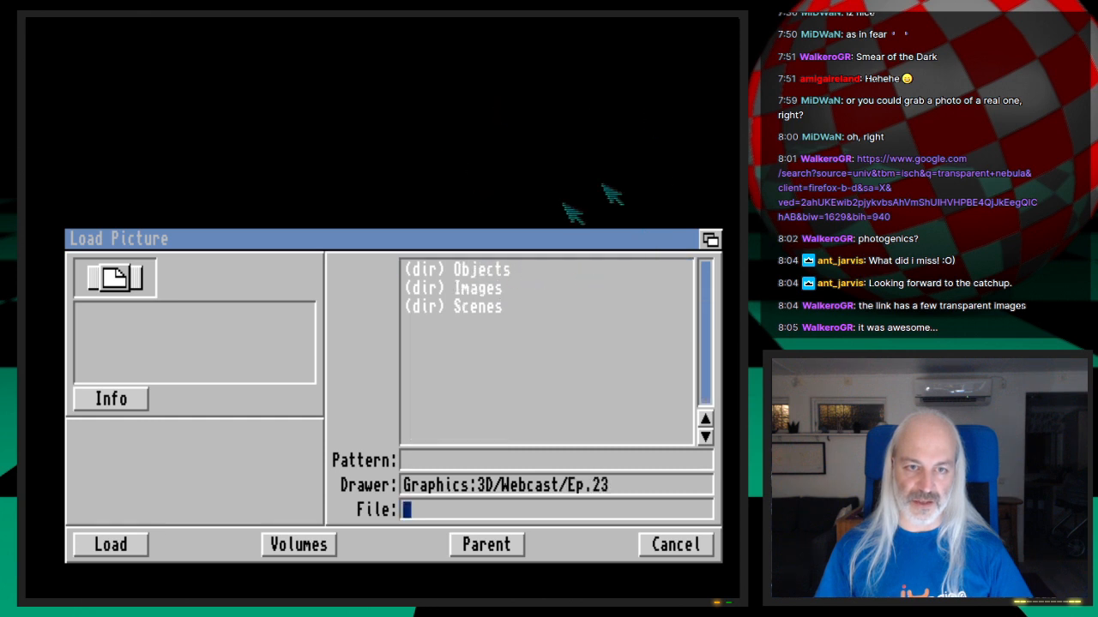
double_click(522, 290)
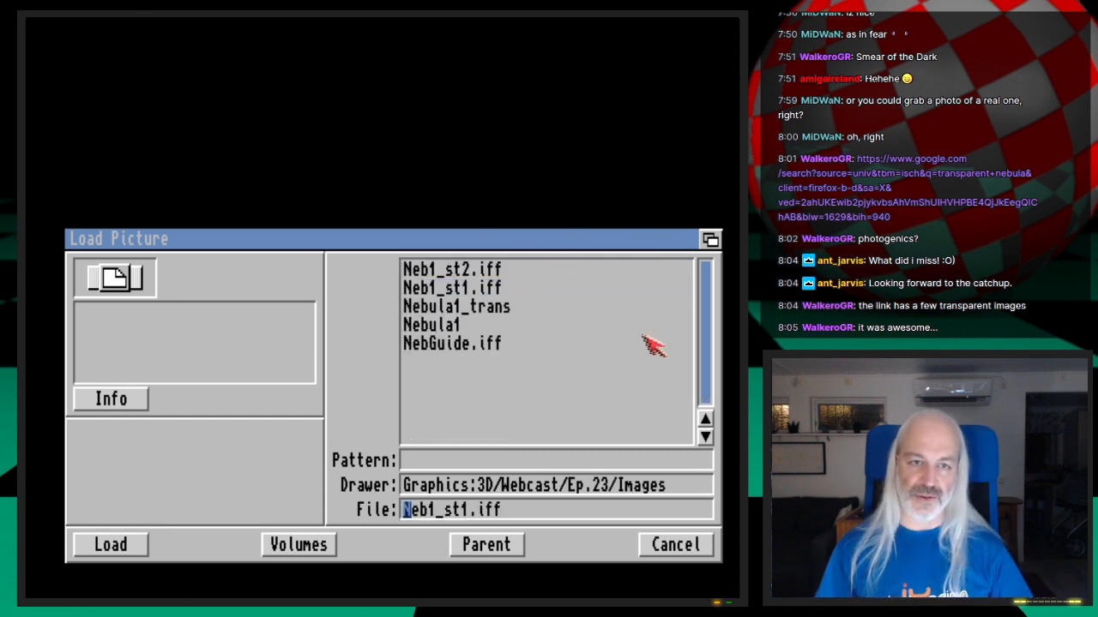
left_click(507, 287)
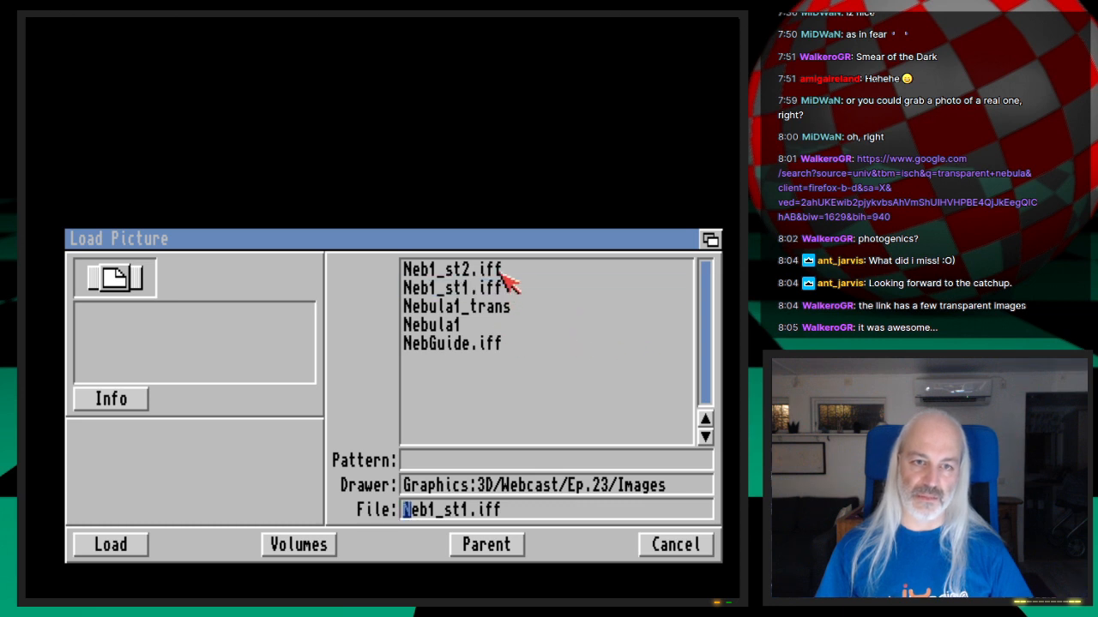
double_click(502, 270)
left_click(292, 466)
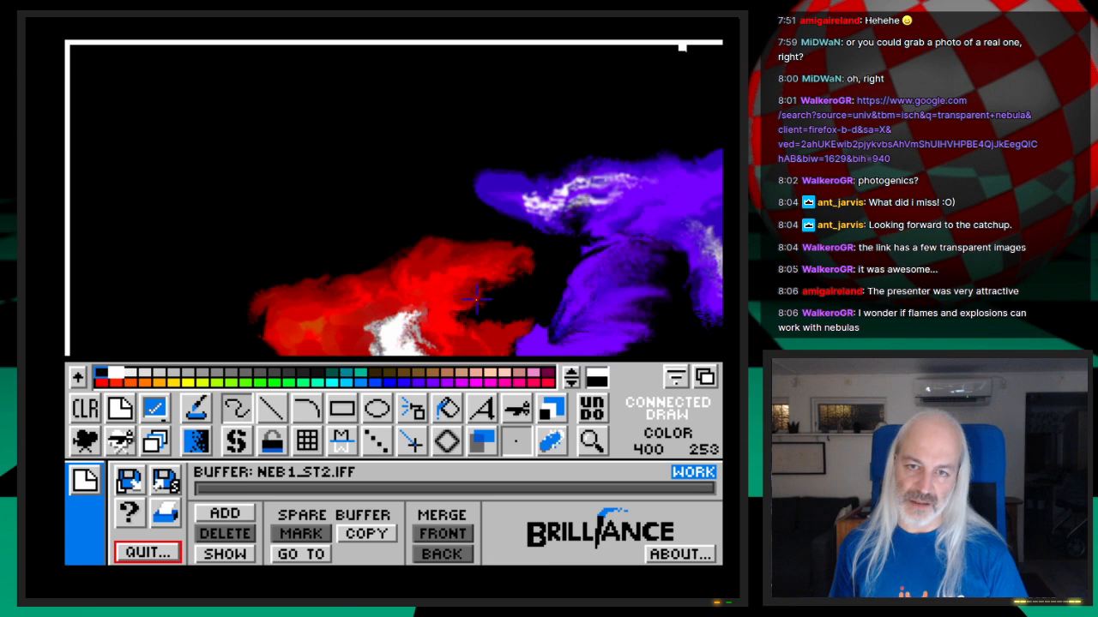
View the nebula full screen, and magnify the white core of the red cloud
key("F10")
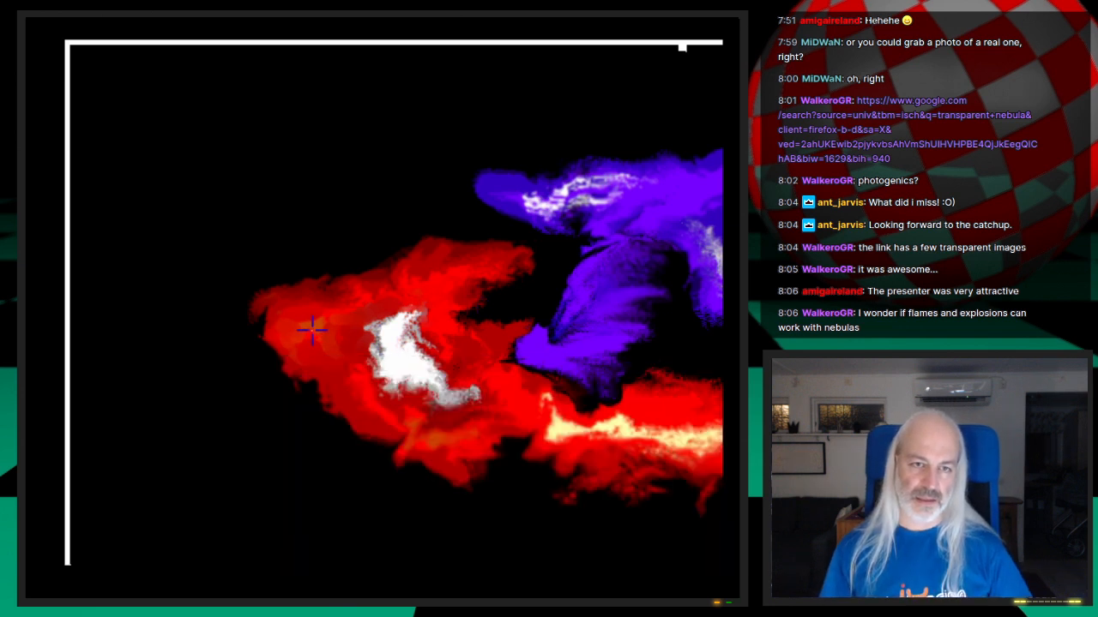
key("F10")
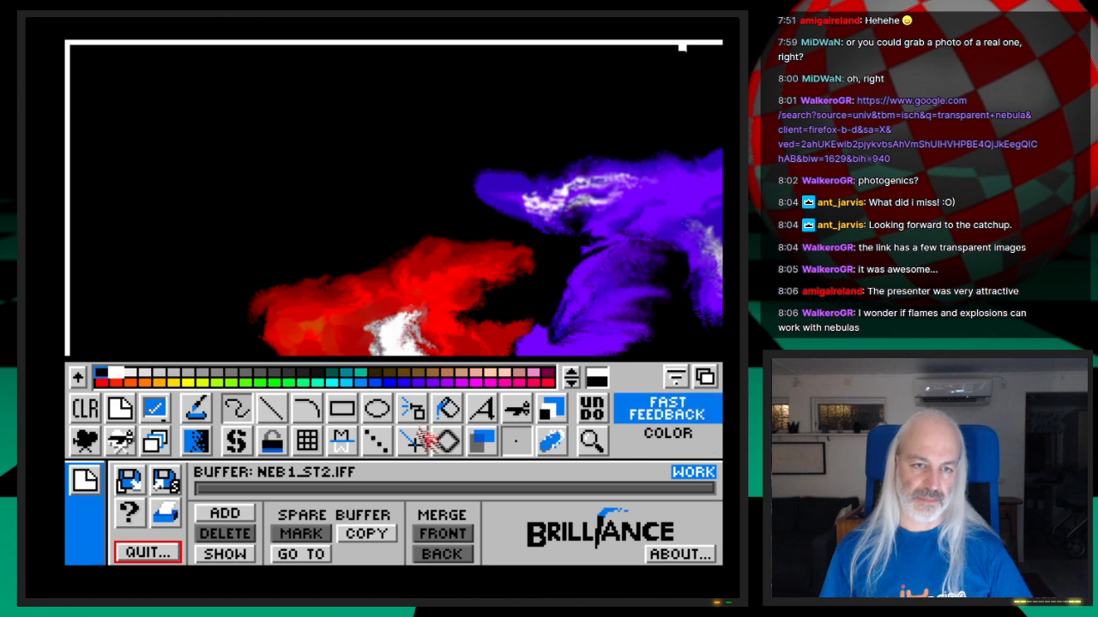
left_click(590, 441)
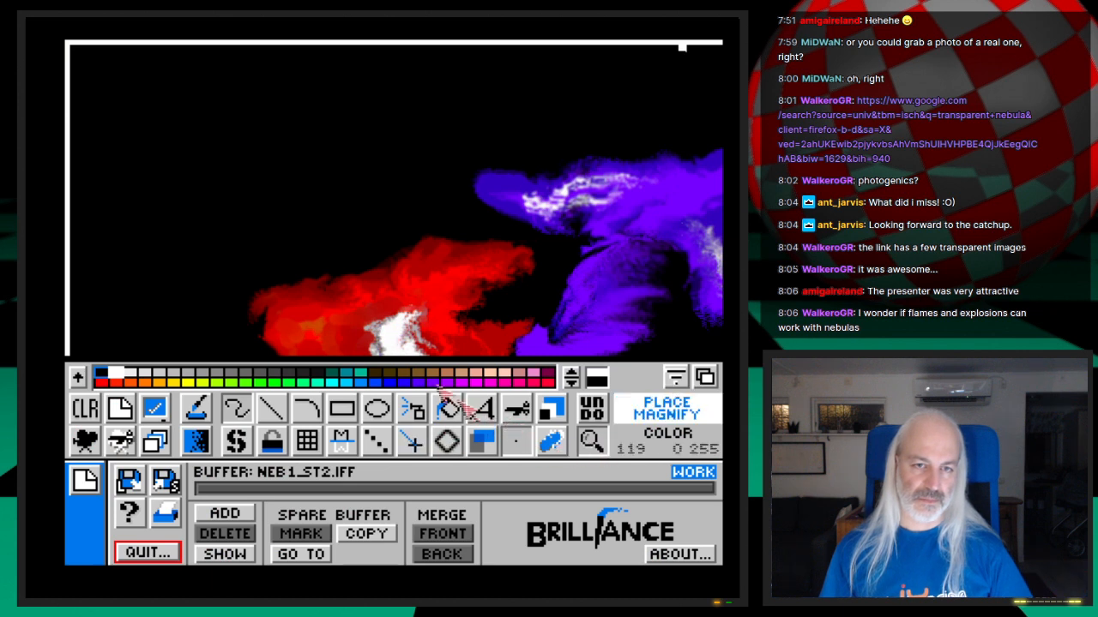
left_click(388, 369)
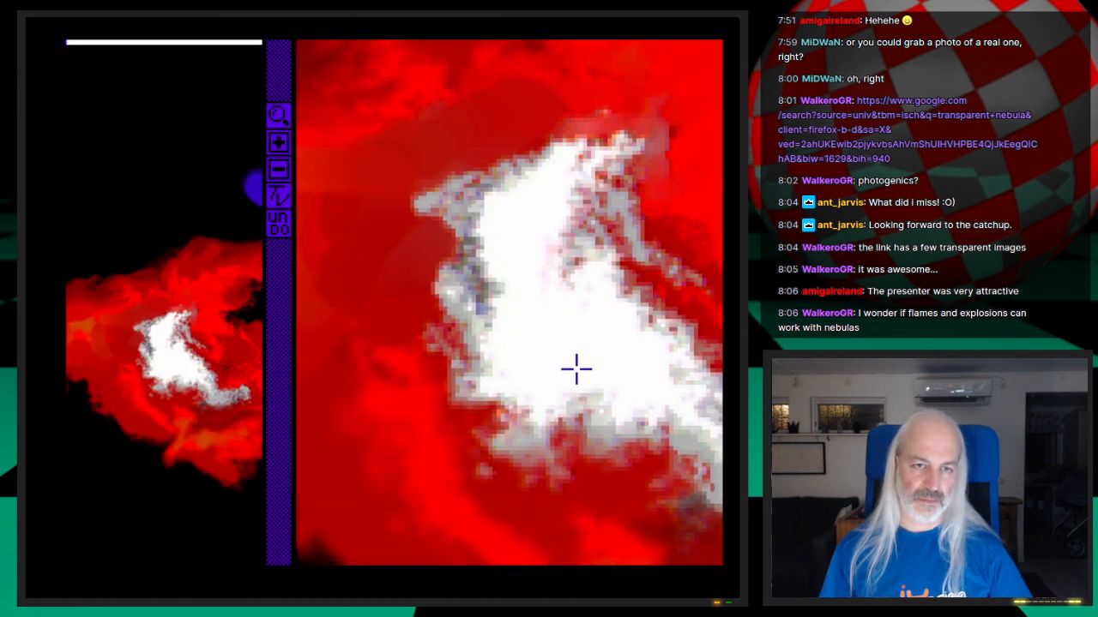
Try painting a white stroke over the upper edge of the core in Mix mode at 50%, and undo it
key("F10")
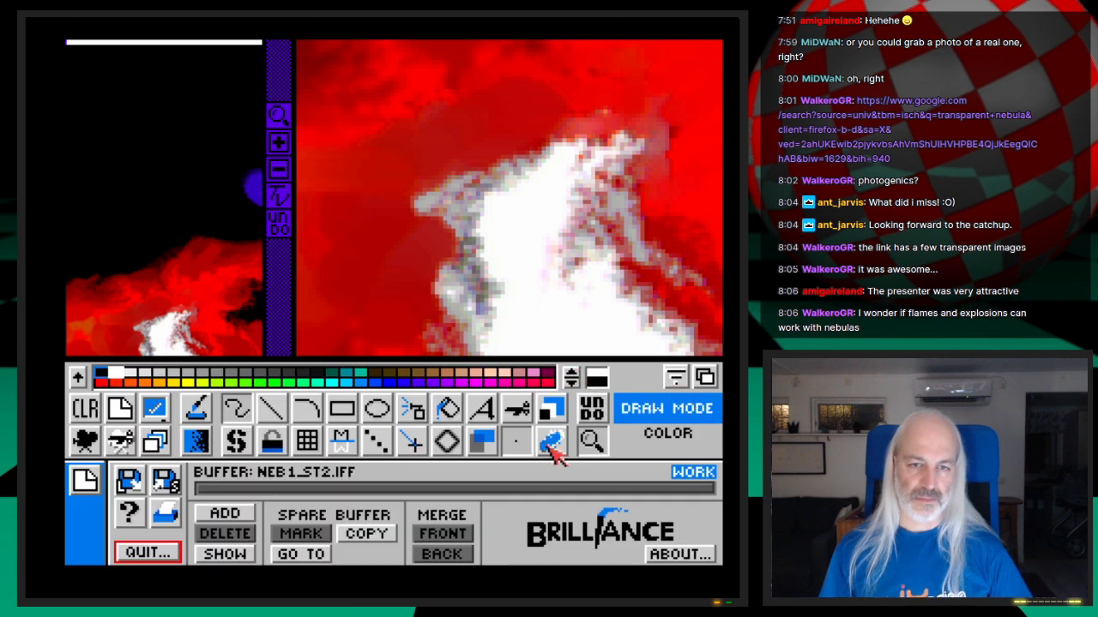
left_click(552, 441)
left_click(371, 342)
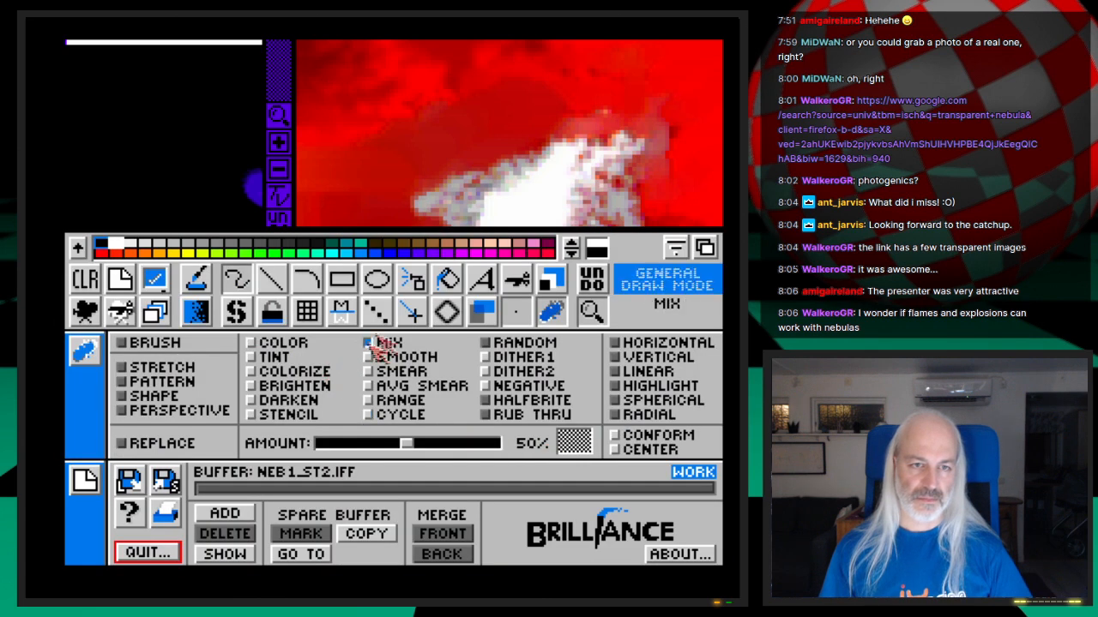
key("F10")
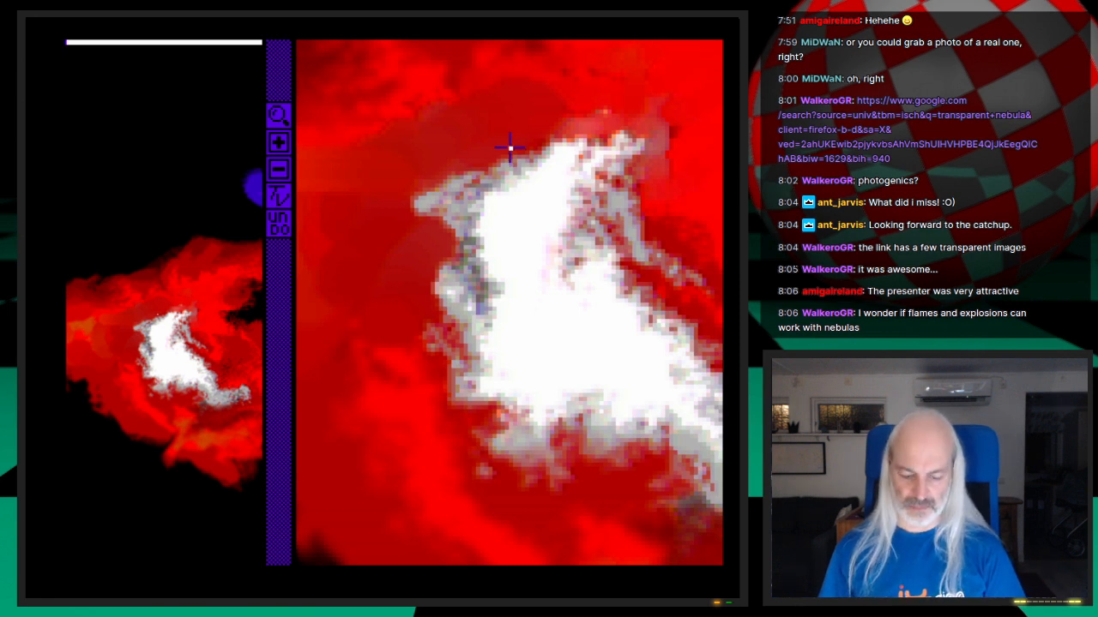
mouse_move(509, 147)
left_mouse_down()
mouse_move(529, 162)
mouse_move(503, 159)
left_mouse_up()
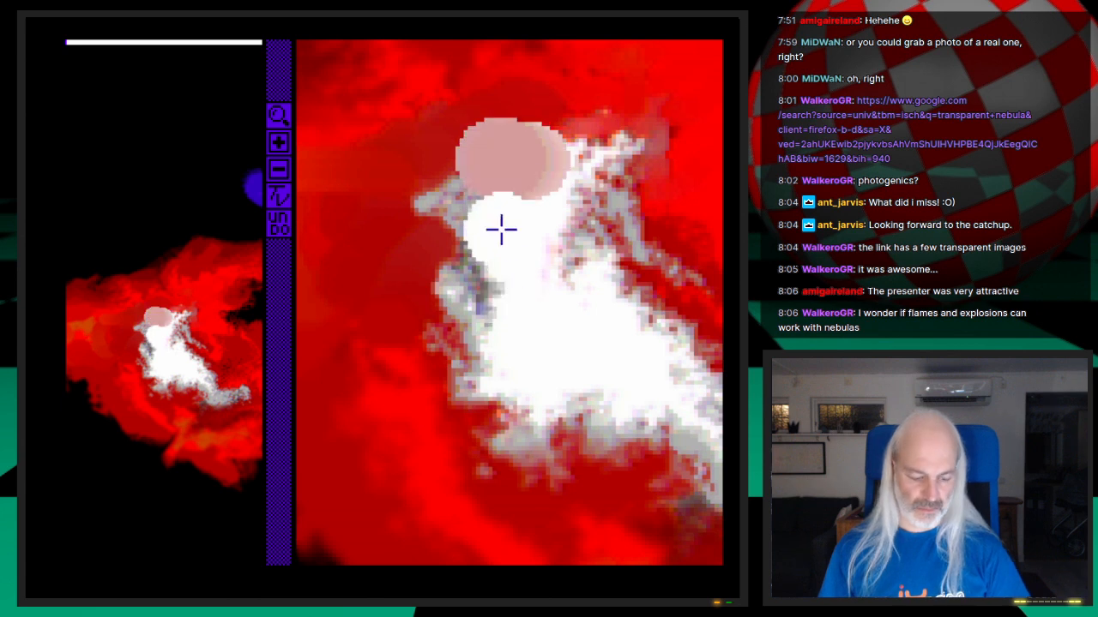
key("u")
Try spraying white over the upper edge of the core with the airbrush in Color mode, and undo it
key("space")
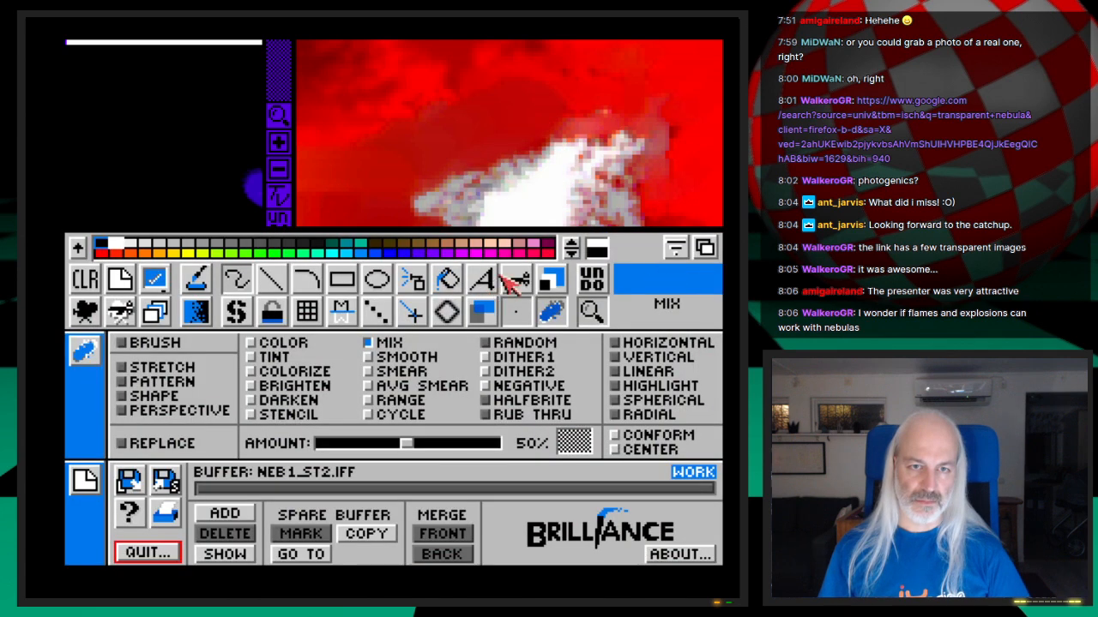
left_click(421, 276)
key("F2")
key("space")
left_click_drag(466, 162, 451, 177)
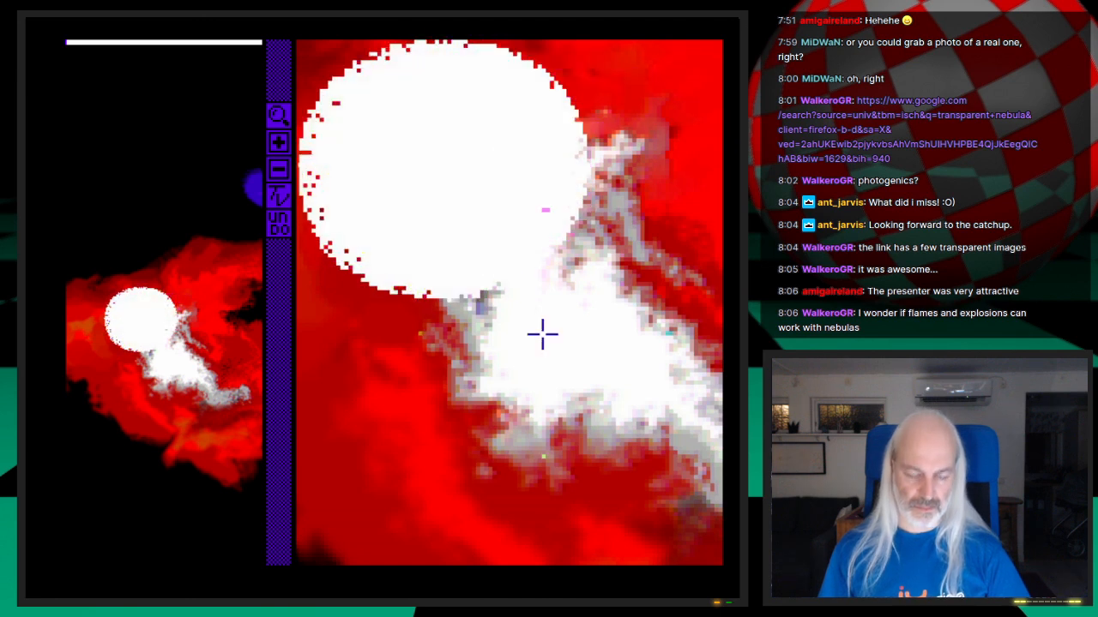
key("u")
key("space")
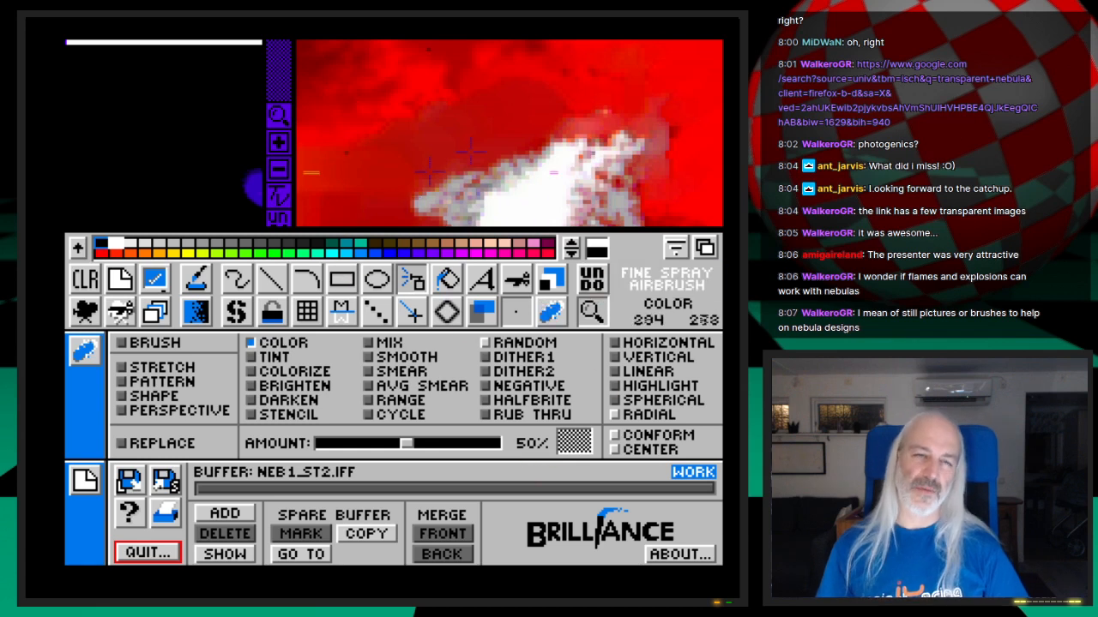
Turn off the magnified view and inspect the red and purple nebula at normal size
key("space")
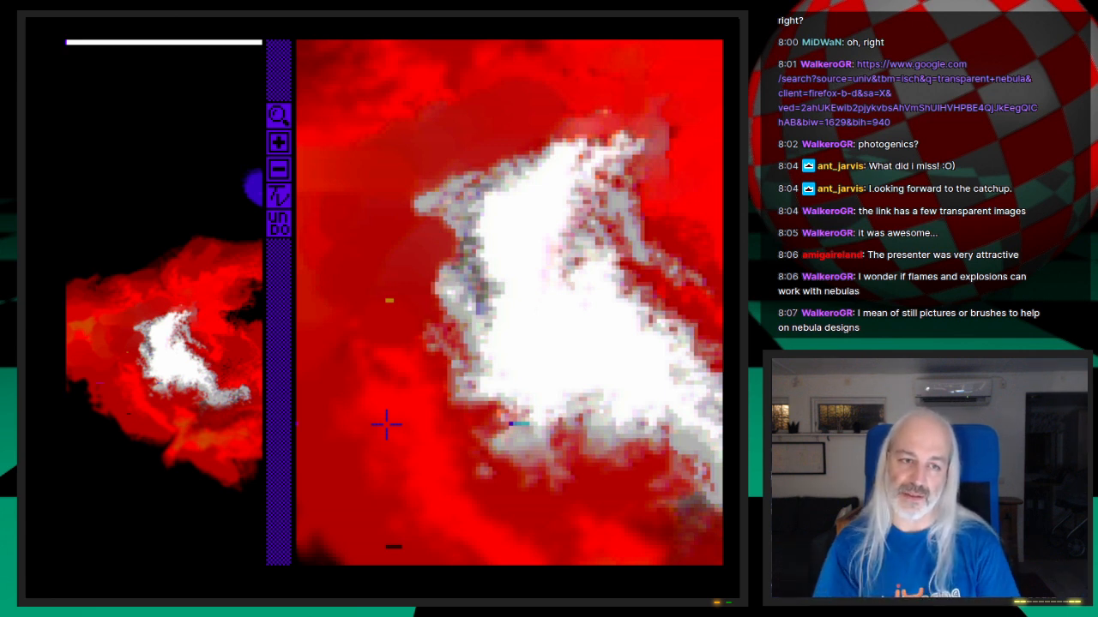
key("space")
key("space")
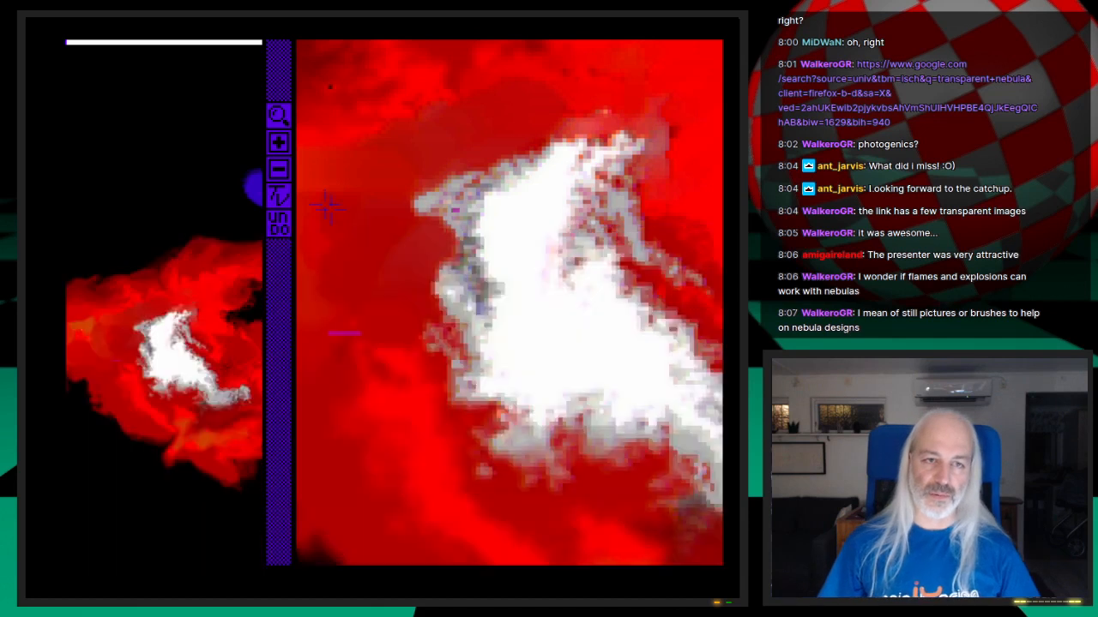
left_click(277, 114)
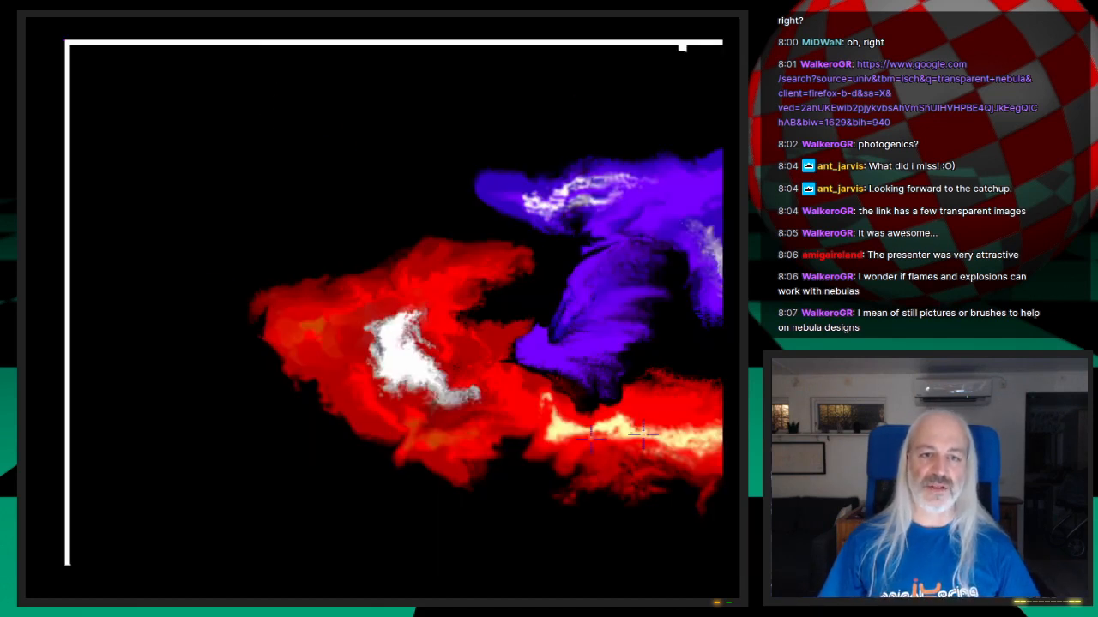
Quit Brilliance and switch to ImageFX
key("space")
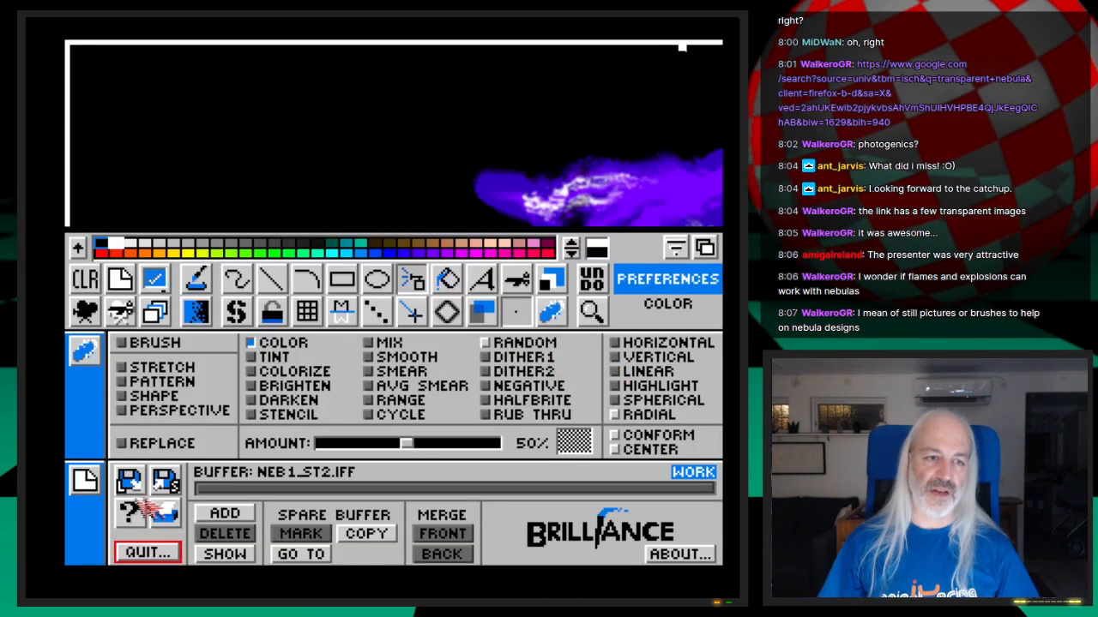
left_click(148, 553)
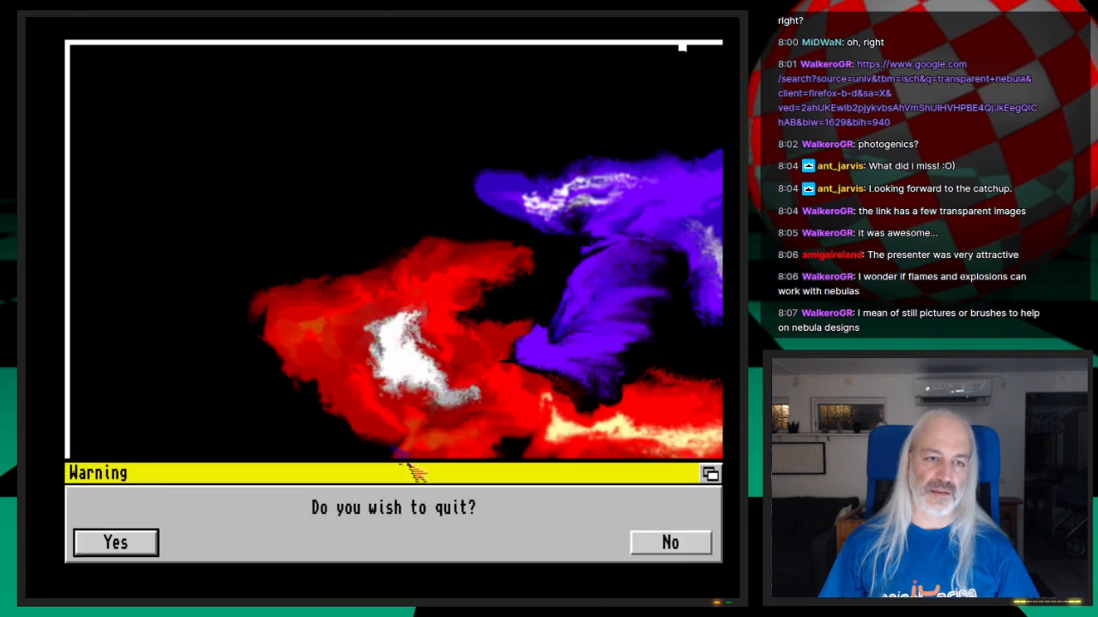
left_click(146, 543)
right_click_drag(453, 215, 472, 142)
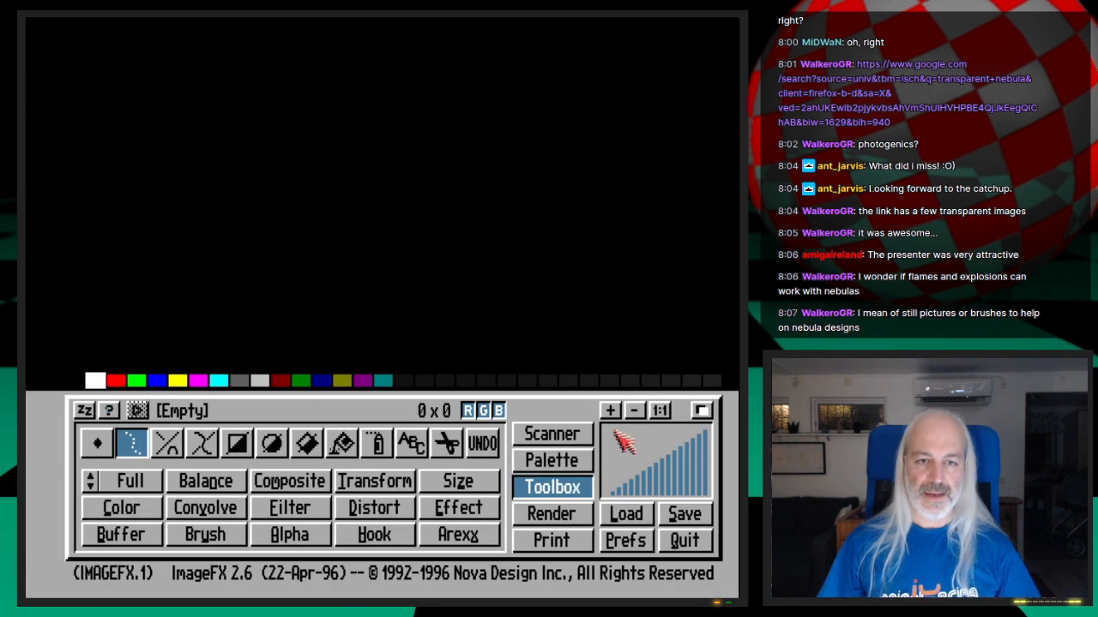
Load Neb1_st2.iff from Graphics:3D/Webcast/Ep.23/Images into the main buffer
left_click(628, 516)
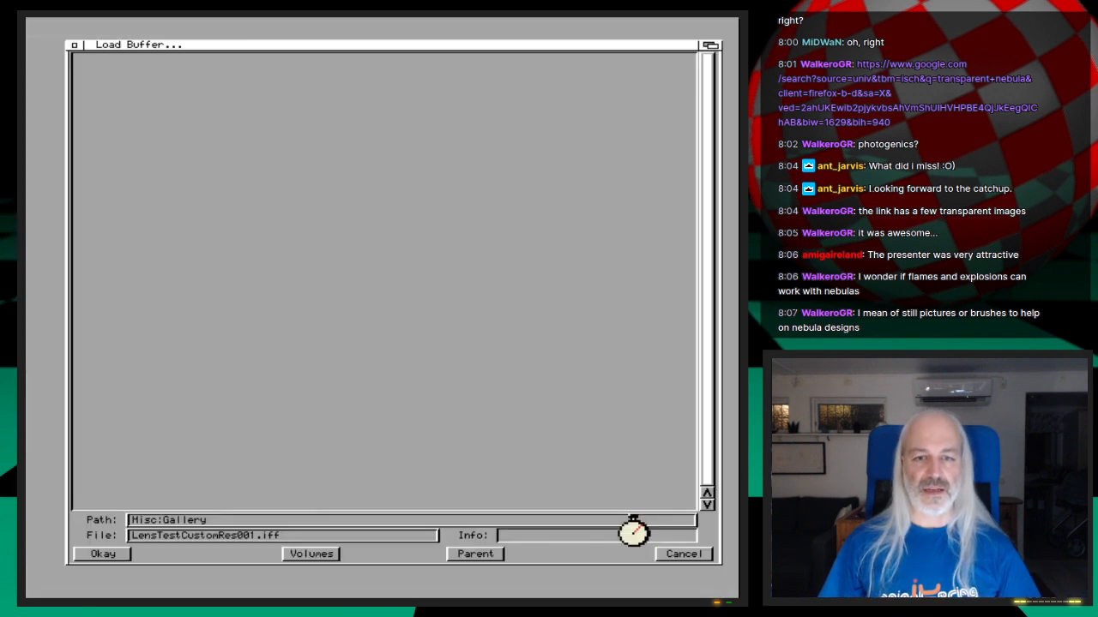
left_click(296, 554)
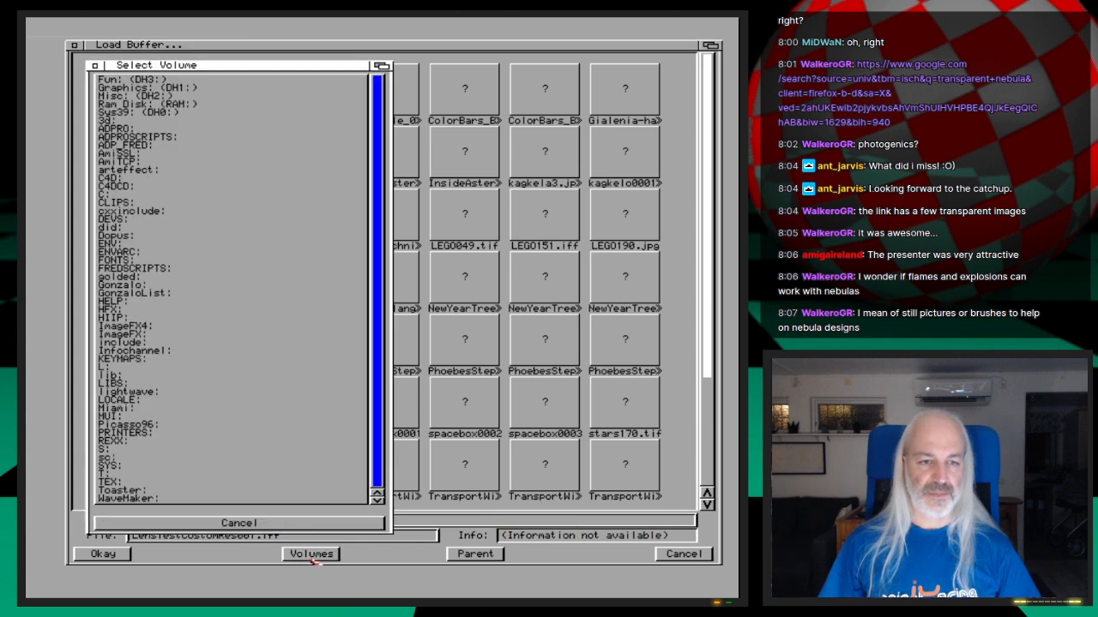
left_click(118, 120)
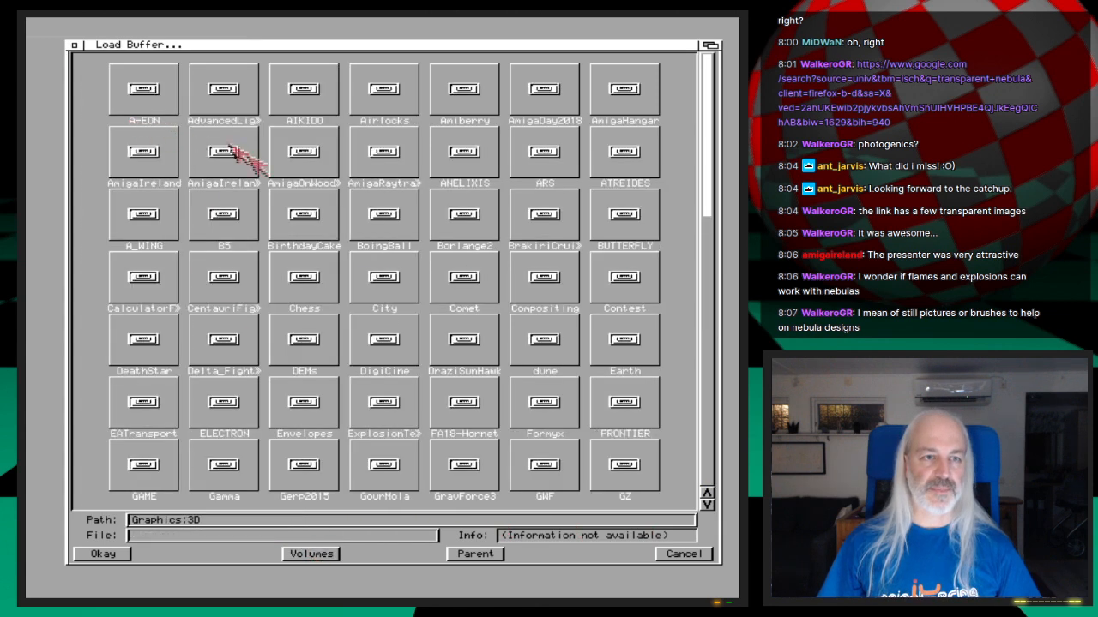
left_click(709, 482)
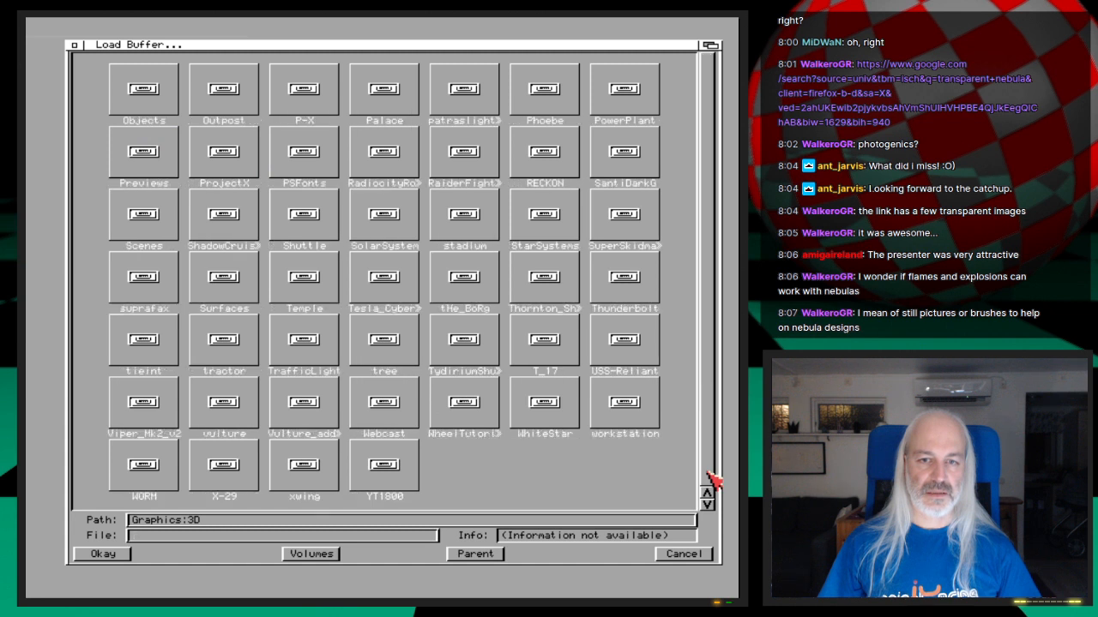
double_click(387, 420)
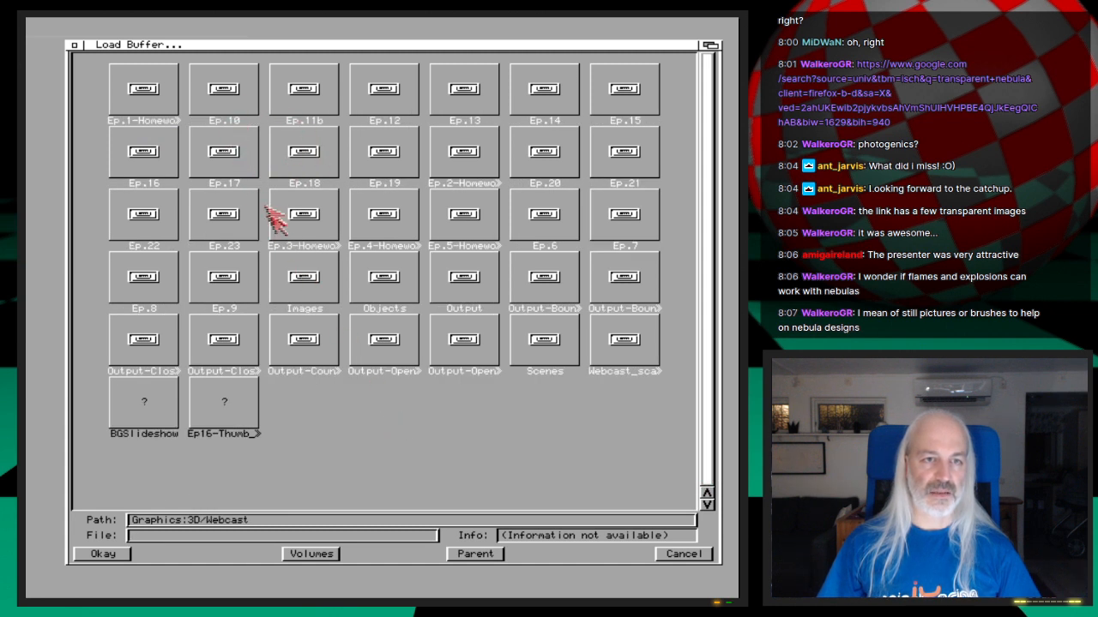
double_click(208, 229)
double_click(142, 96)
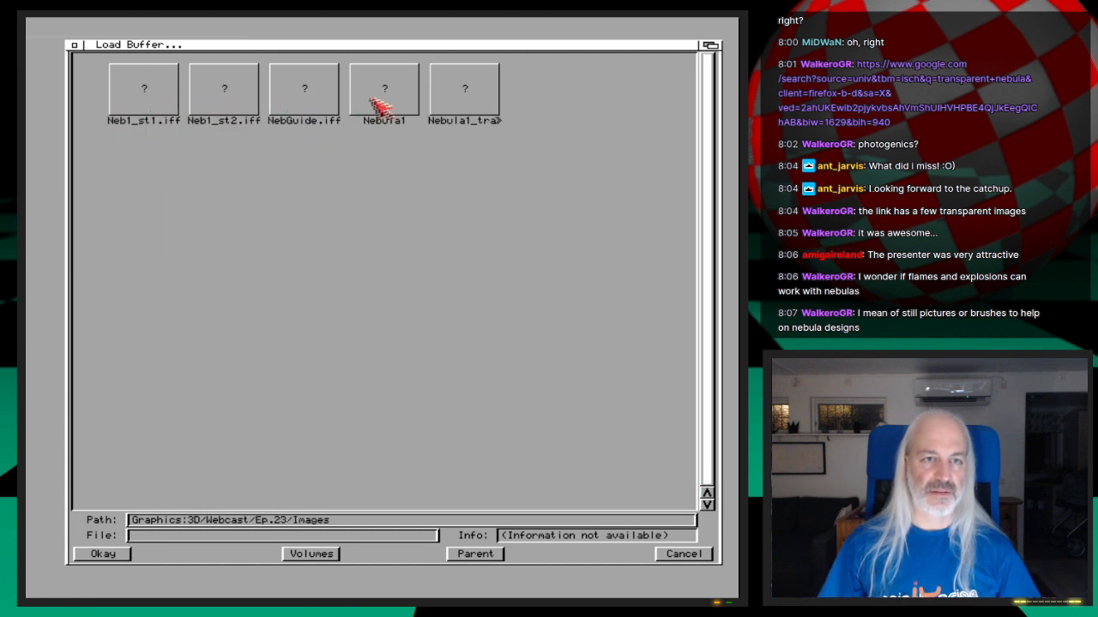
double_click(221, 92)
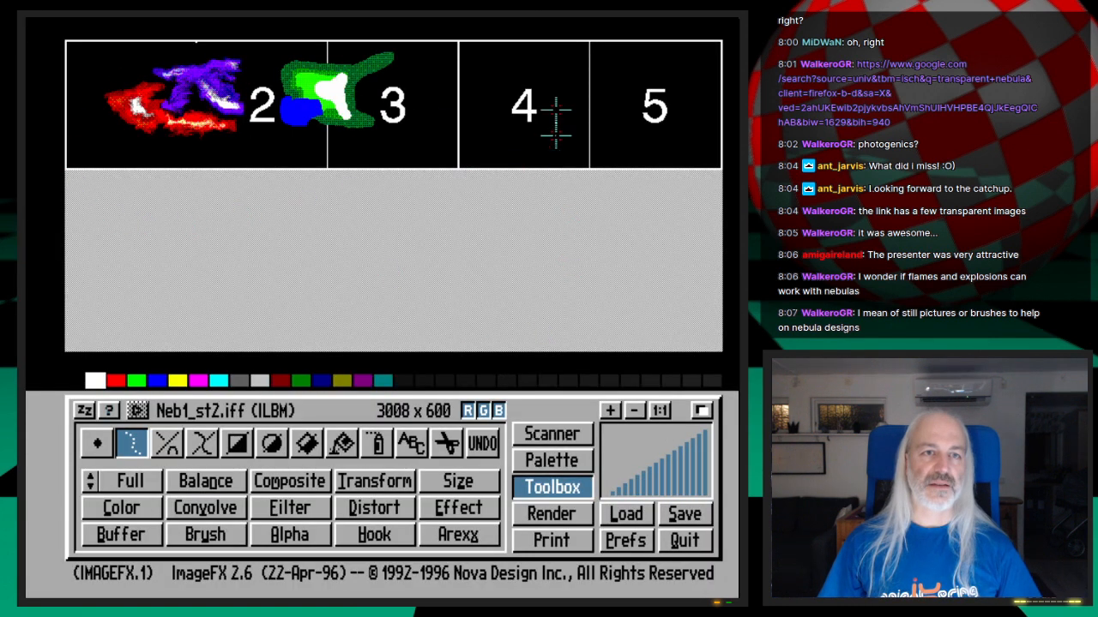
Convert the loaded nebula image from color to grey
left_click(141, 508)
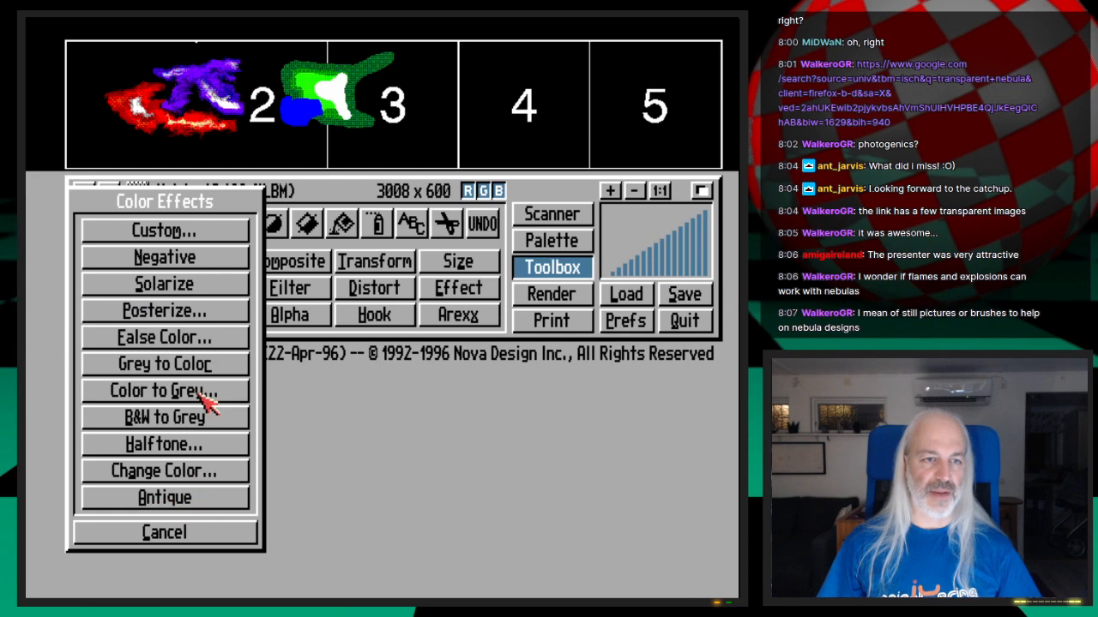
left_click(202, 392)
left_click(420, 500)
left_click(329, 532)
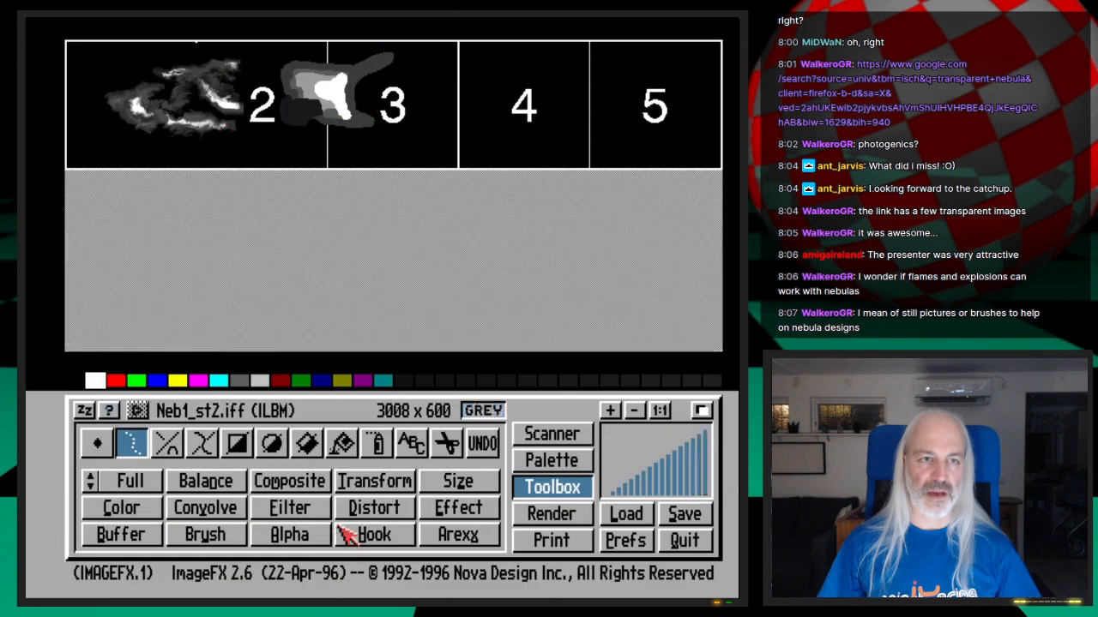
left_click(133, 510)
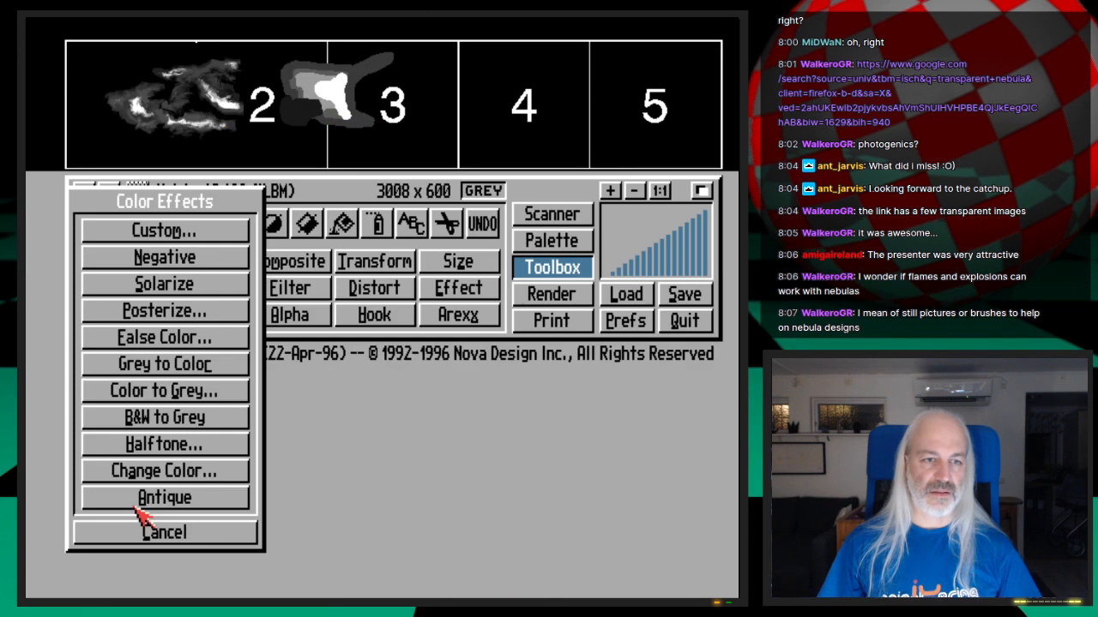
left_click(212, 447)
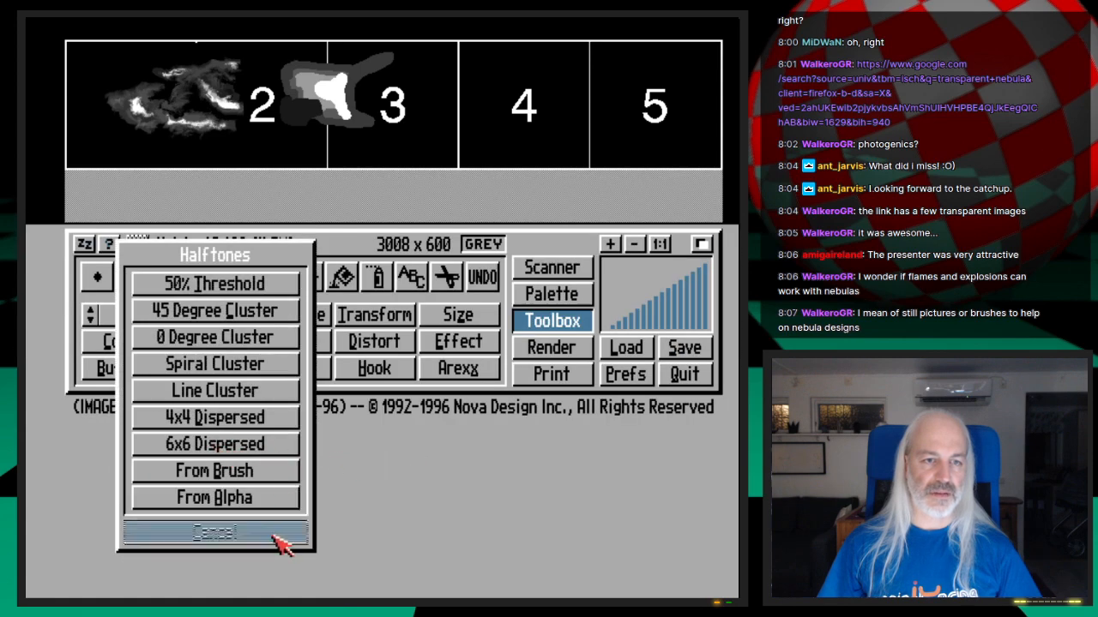
left_click(272, 536)
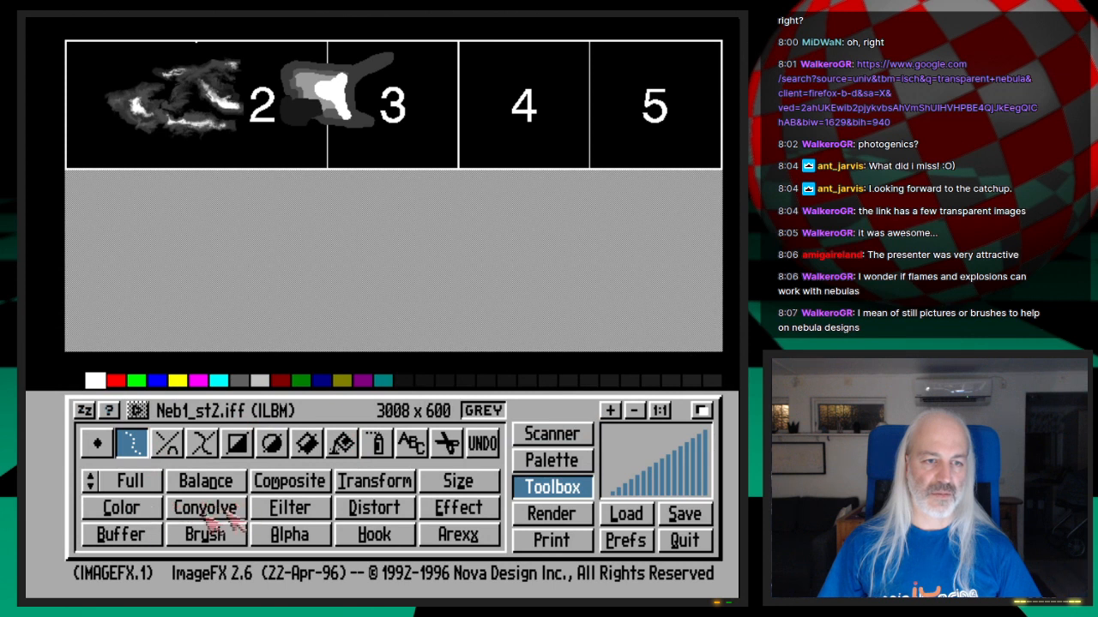
left_click(227, 485)
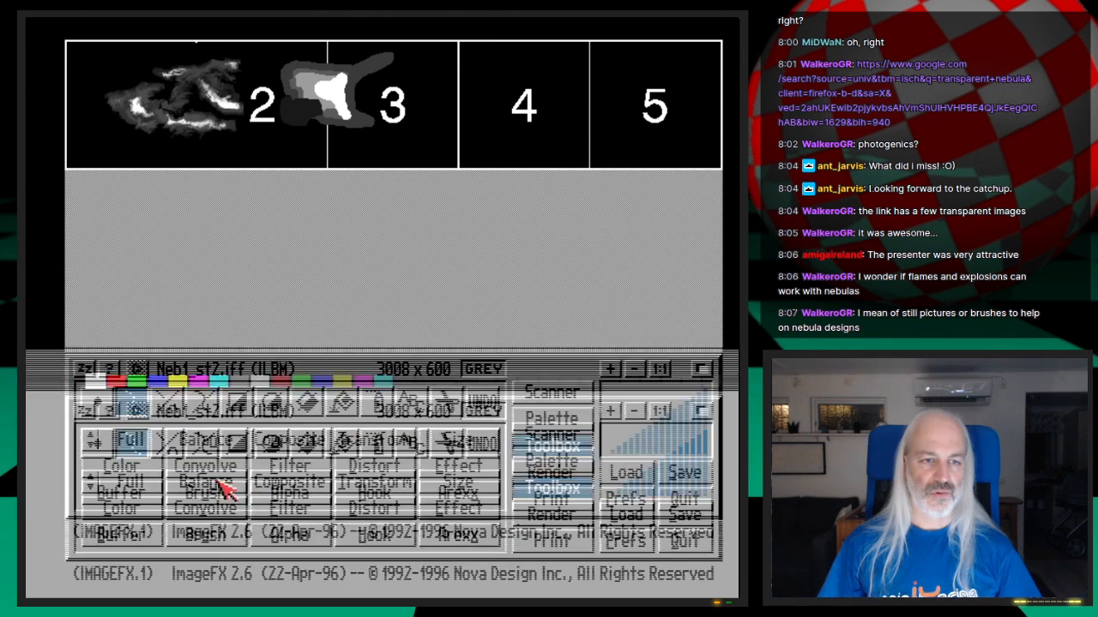
left_click(484, 500)
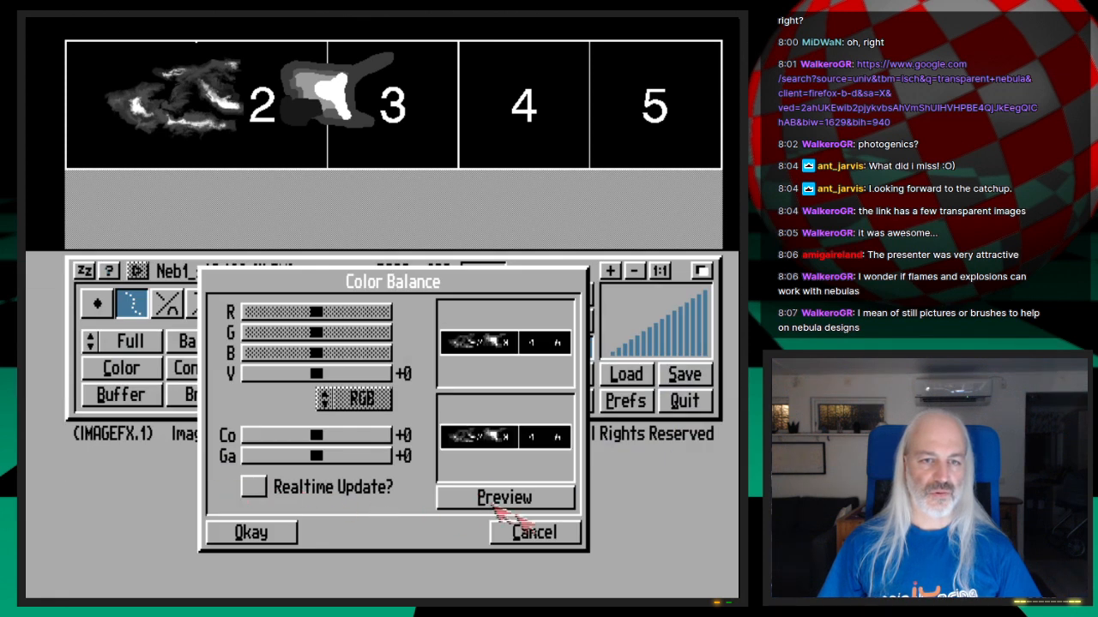
left_click(537, 532)
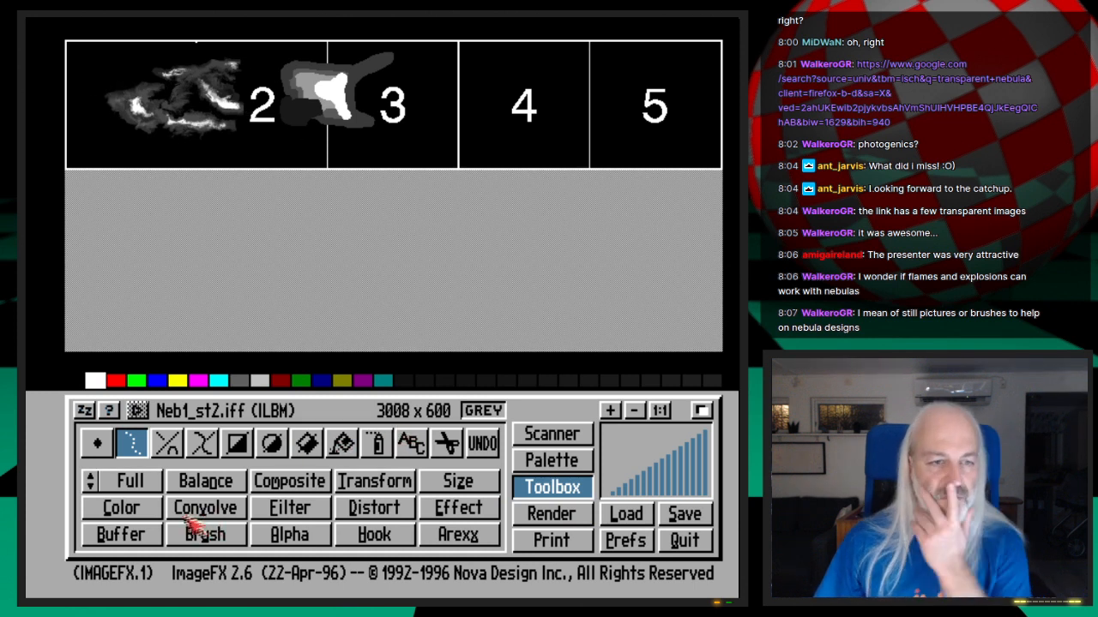
Reduce the greyscale nebula image to pure black and white with a color effect
left_click(144, 511)
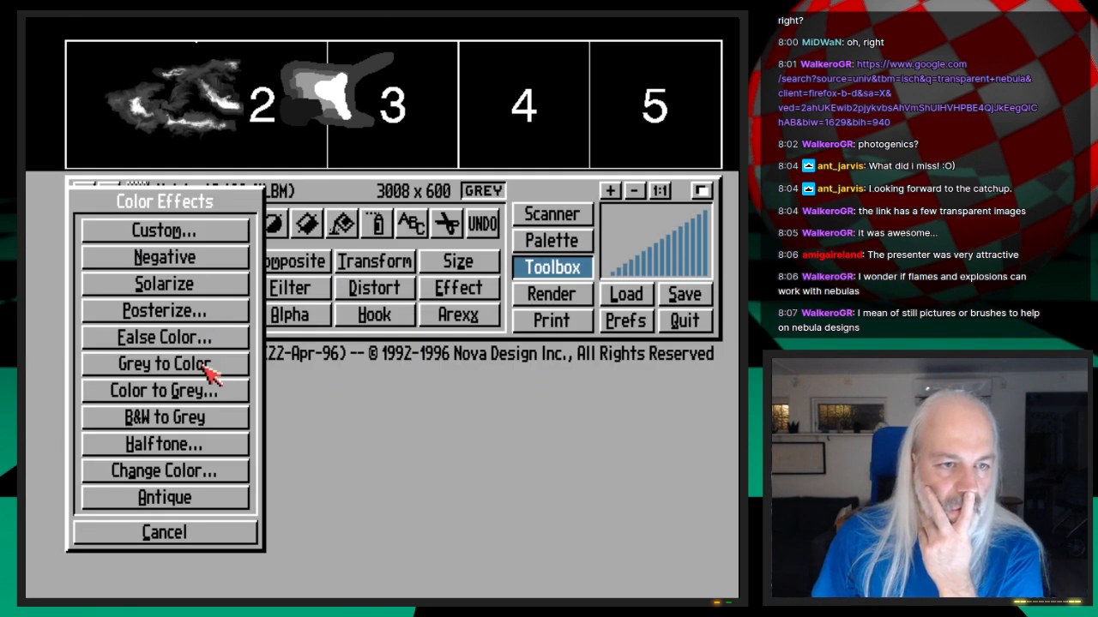
left_click(219, 418)
left_click(319, 514)
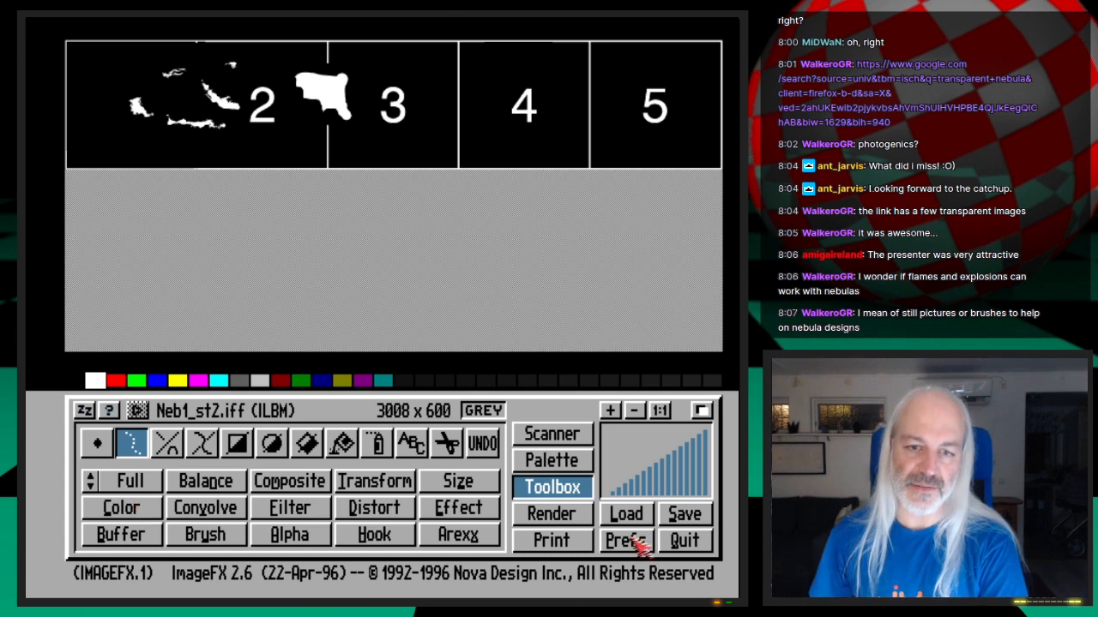
Quit ImageFX without saving the image and switch to LightWave 3D Layout
left_click(689, 543)
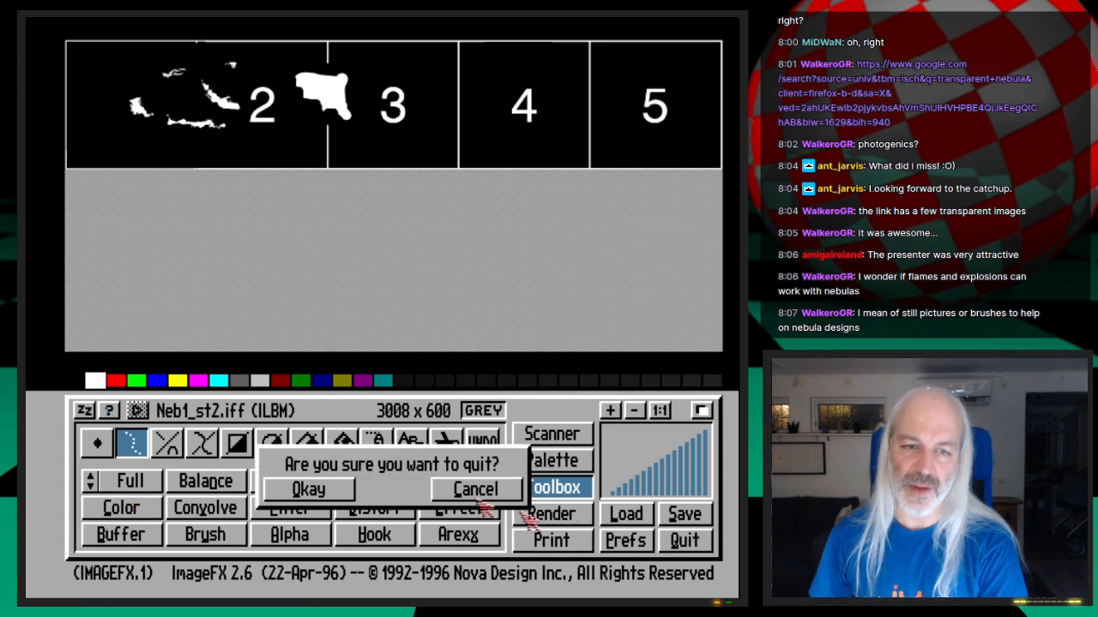
left_click(333, 494)
left_click(713, 47)
left_click(713, 48)
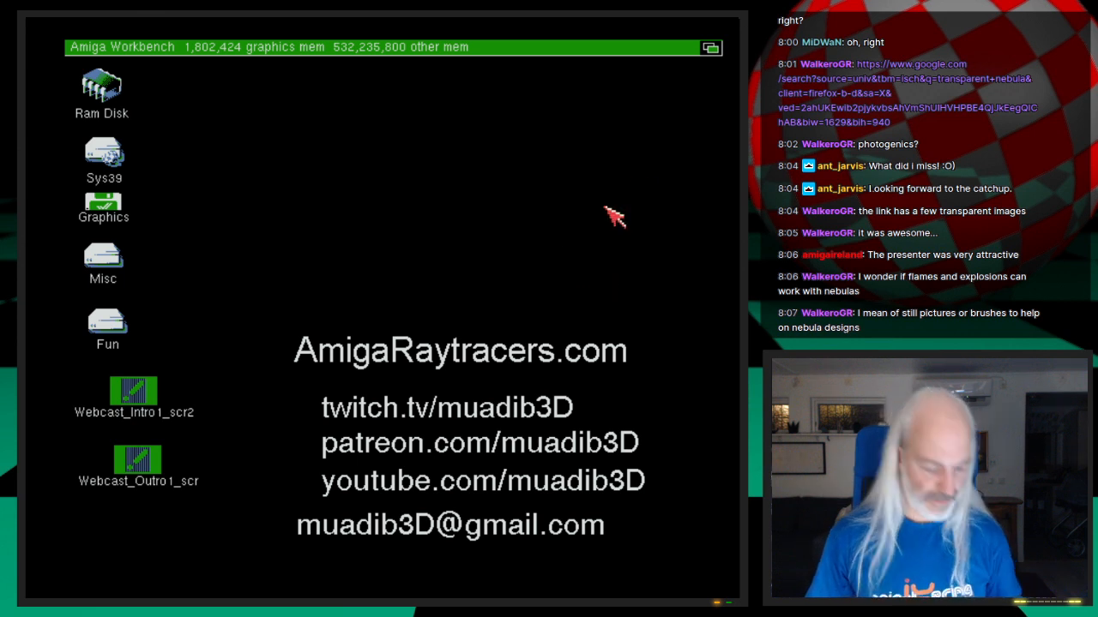
key("super+m")
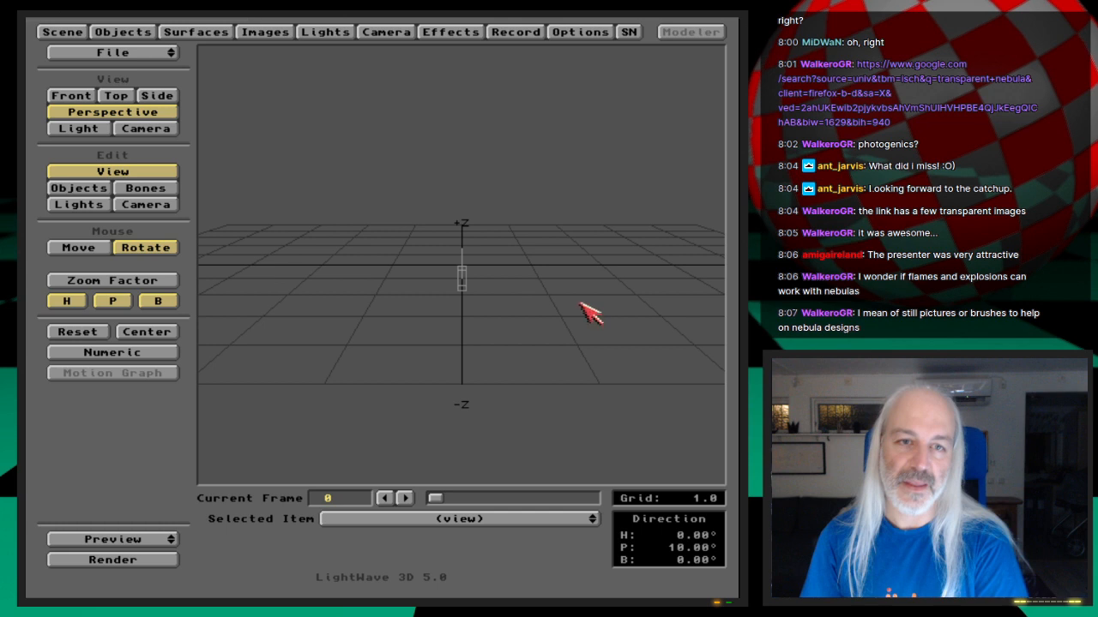
Load a scene file into the empty Layout
left_click_drag(171, 56, 177, 98)
left_click(287, 326)
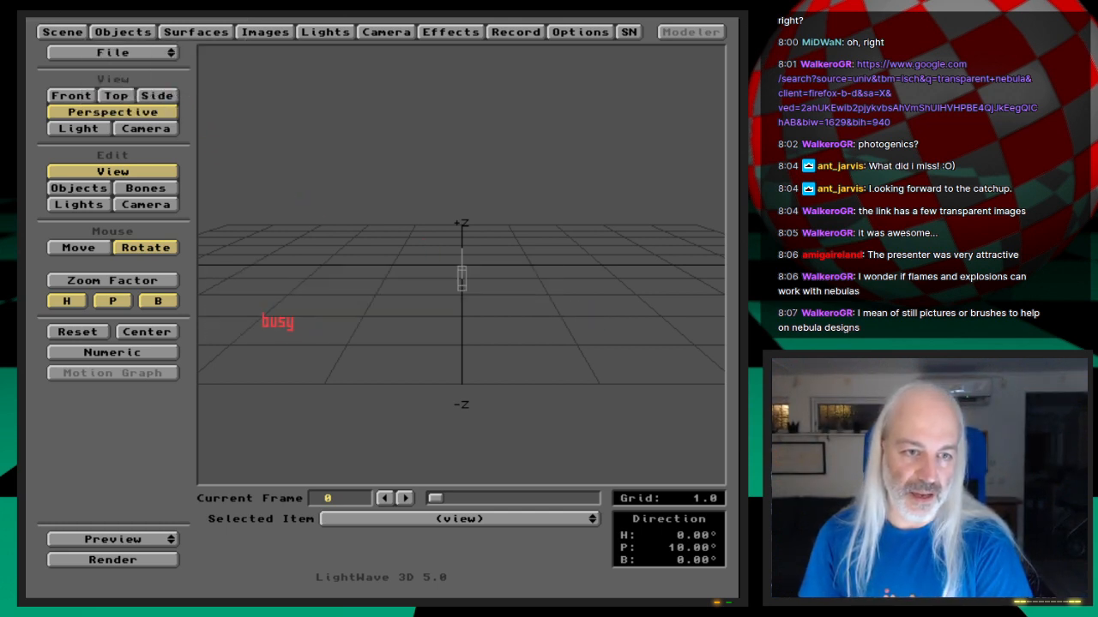